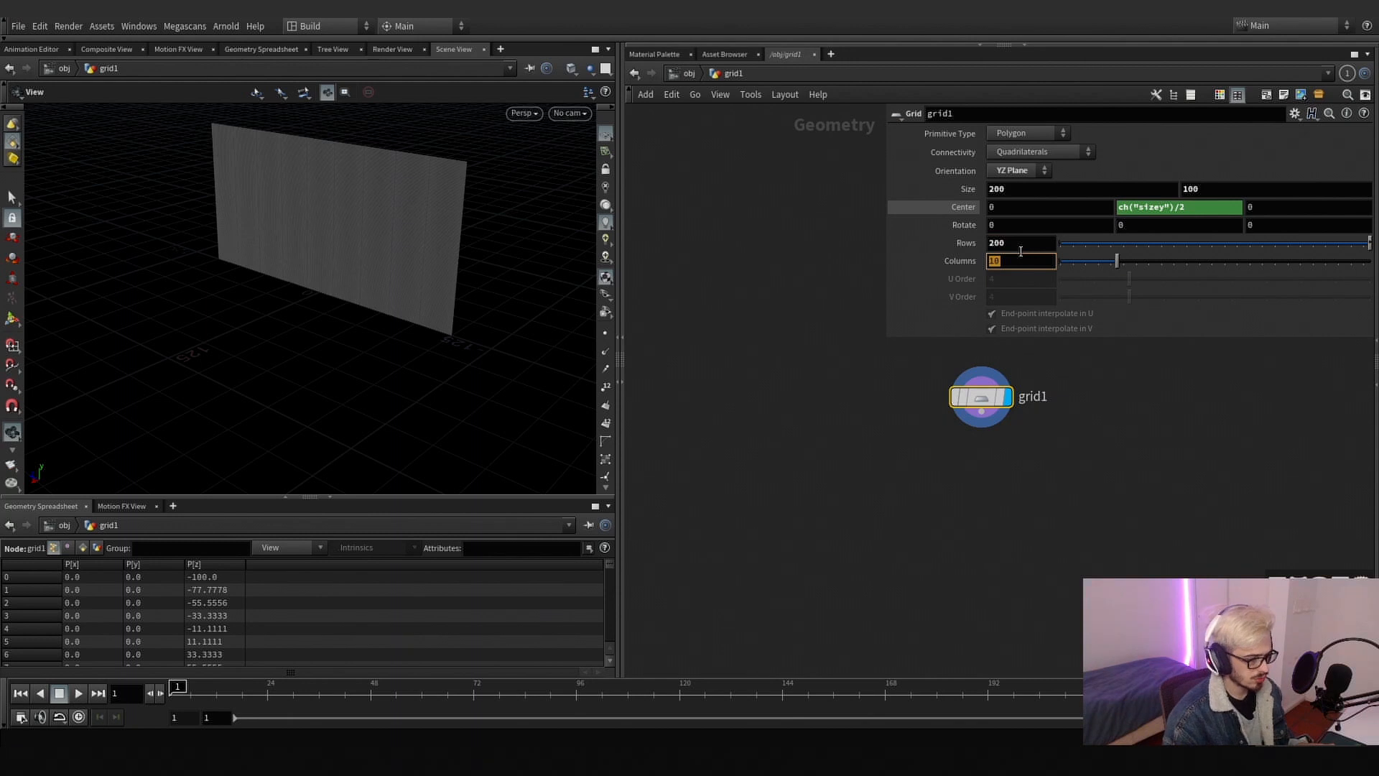
- Set the grid's column count to 200
type("0")
key("Return")
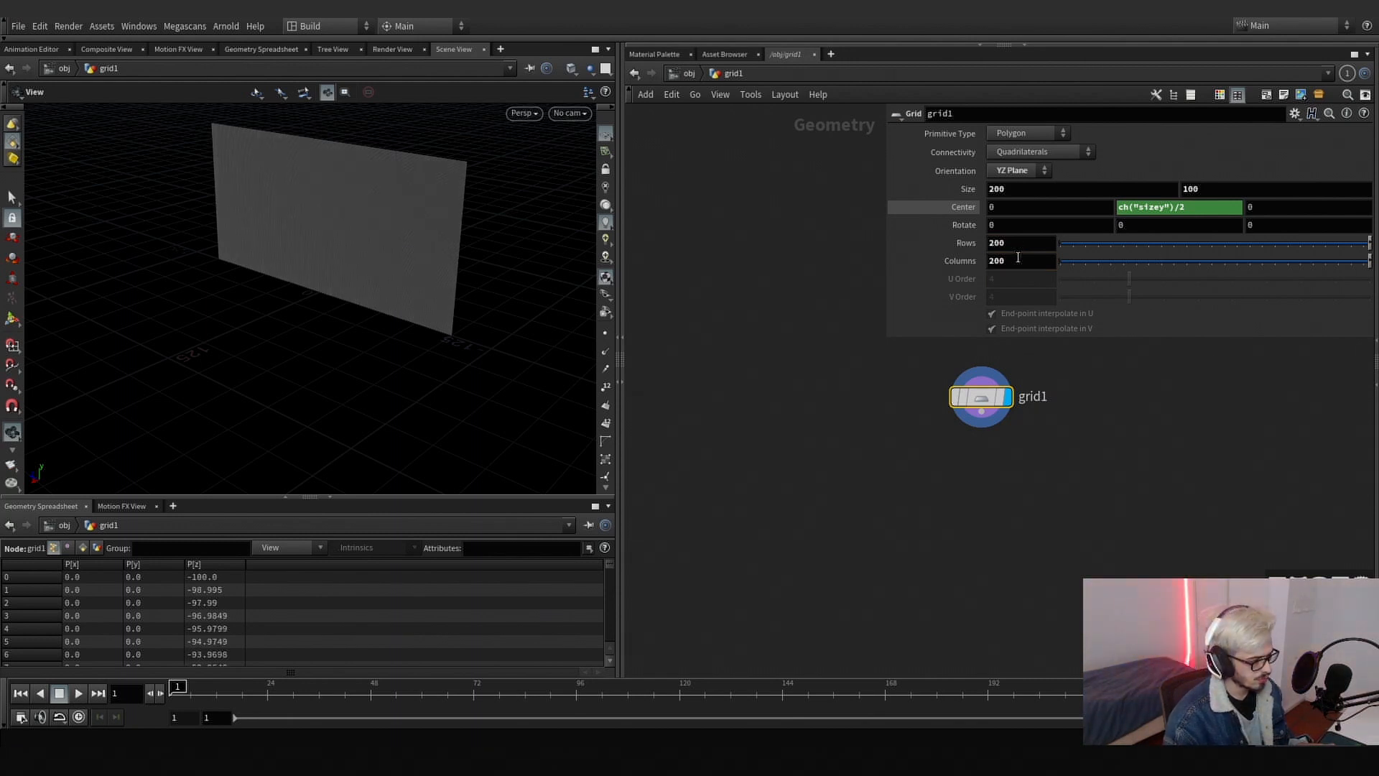
scroll(363, 278, "up", 5)
left_click_drag(421, 240, 444, 238)
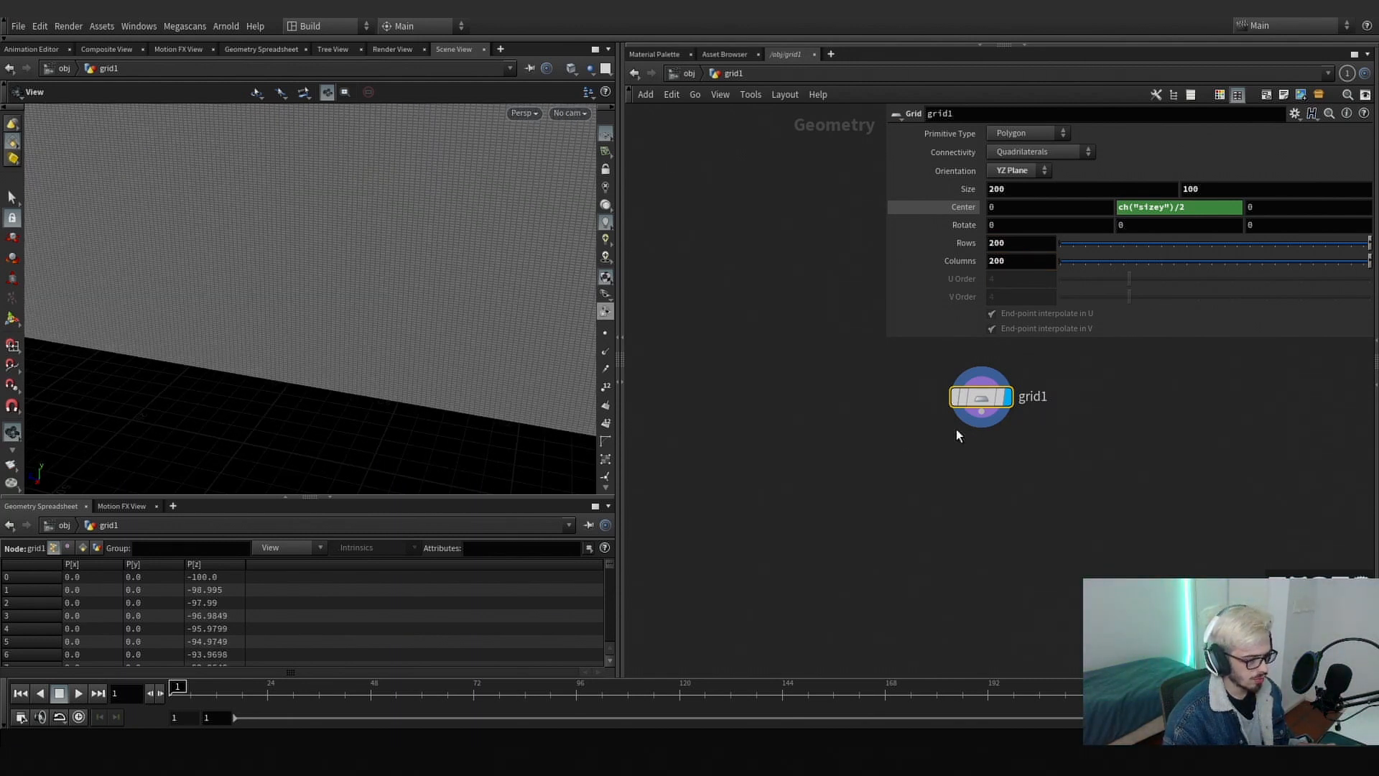
- Examine the upright grid from several angles
left_click(981, 412)
middle_click_drag(883, 442, 770, 427)
key("Escape")
scroll(499, 265, "down", 3)
middle_click_drag(498, 265, 326, 429)
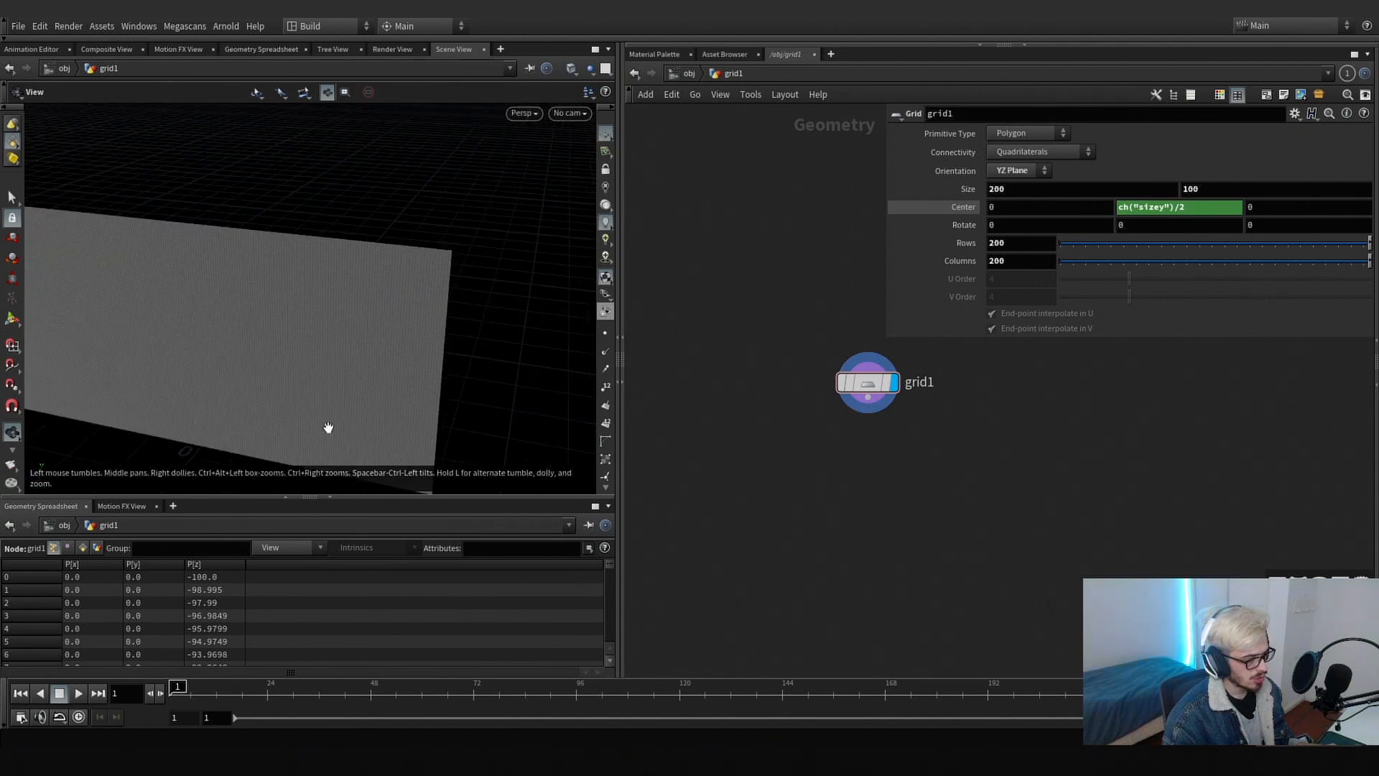
scroll(311, 379, "down", 3)
left_click_drag(312, 378, 511, 190)
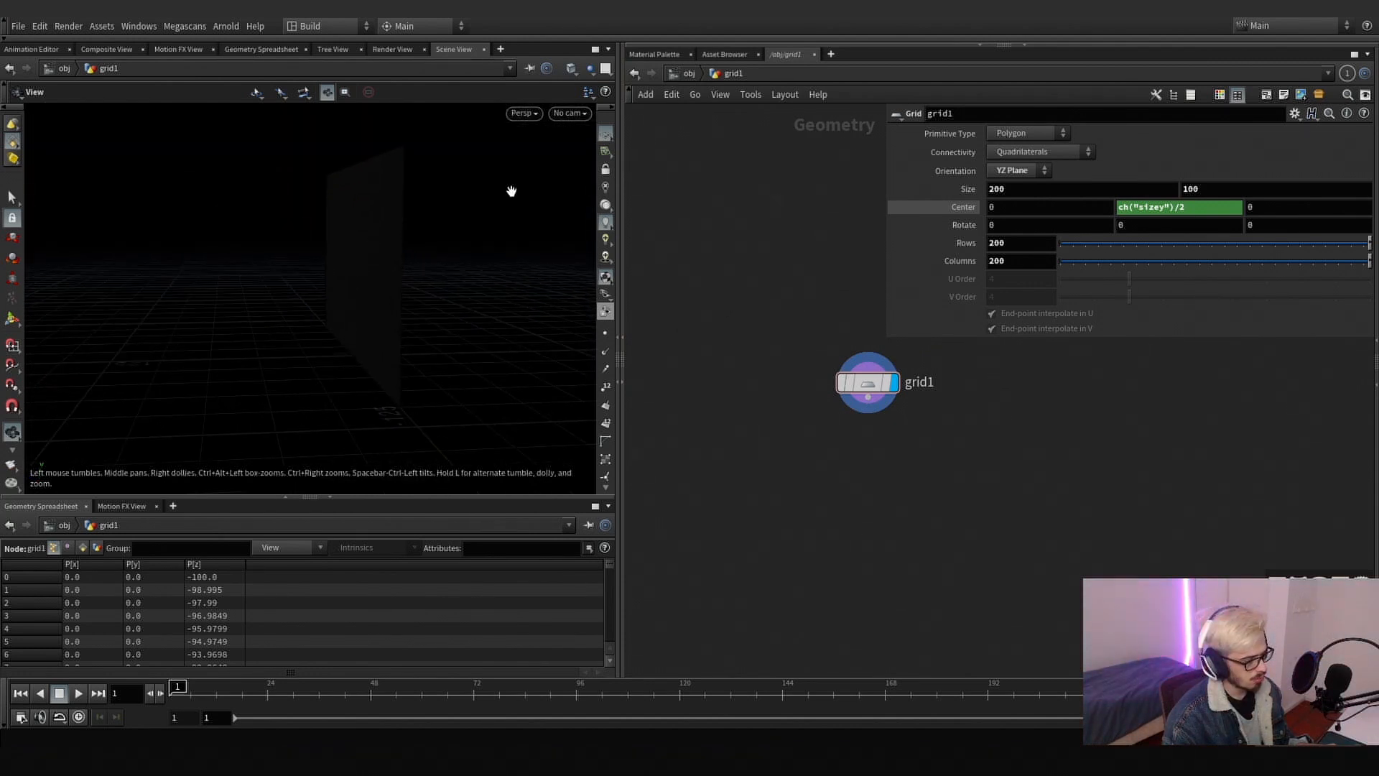
left_click_drag(362, 250, 733, 317)
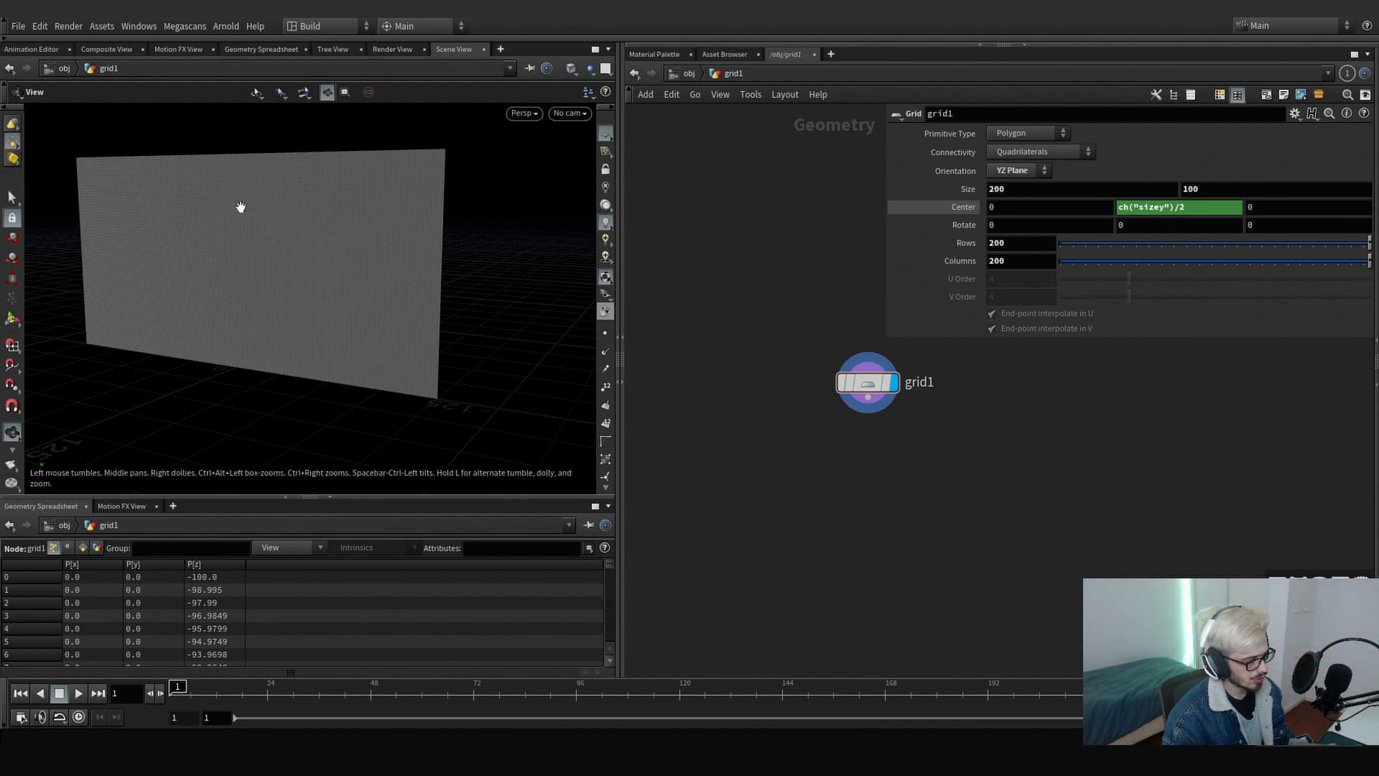
- Add a Group Create node connected to the output of grid1 and place it directly below
left_click(868, 396)
key("Tab")
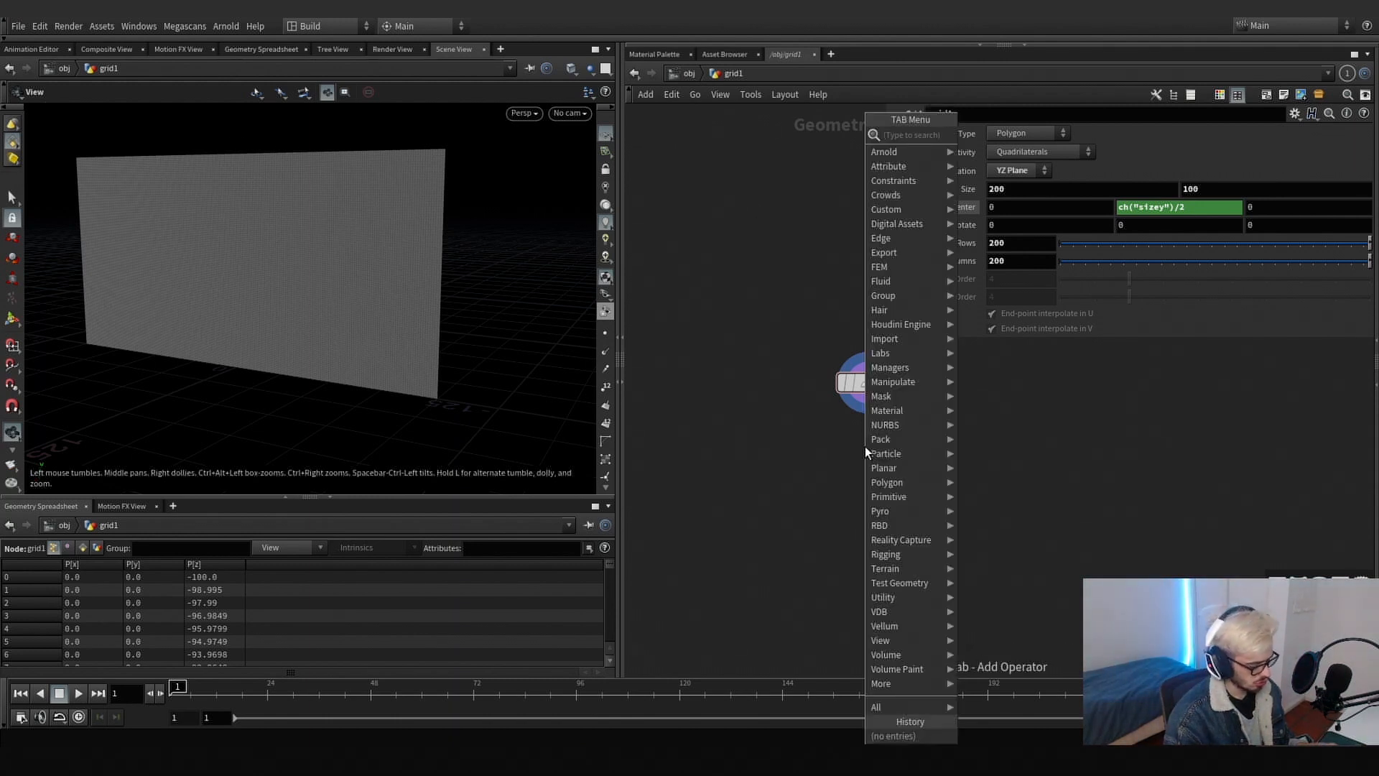
type("group")
key("Return")
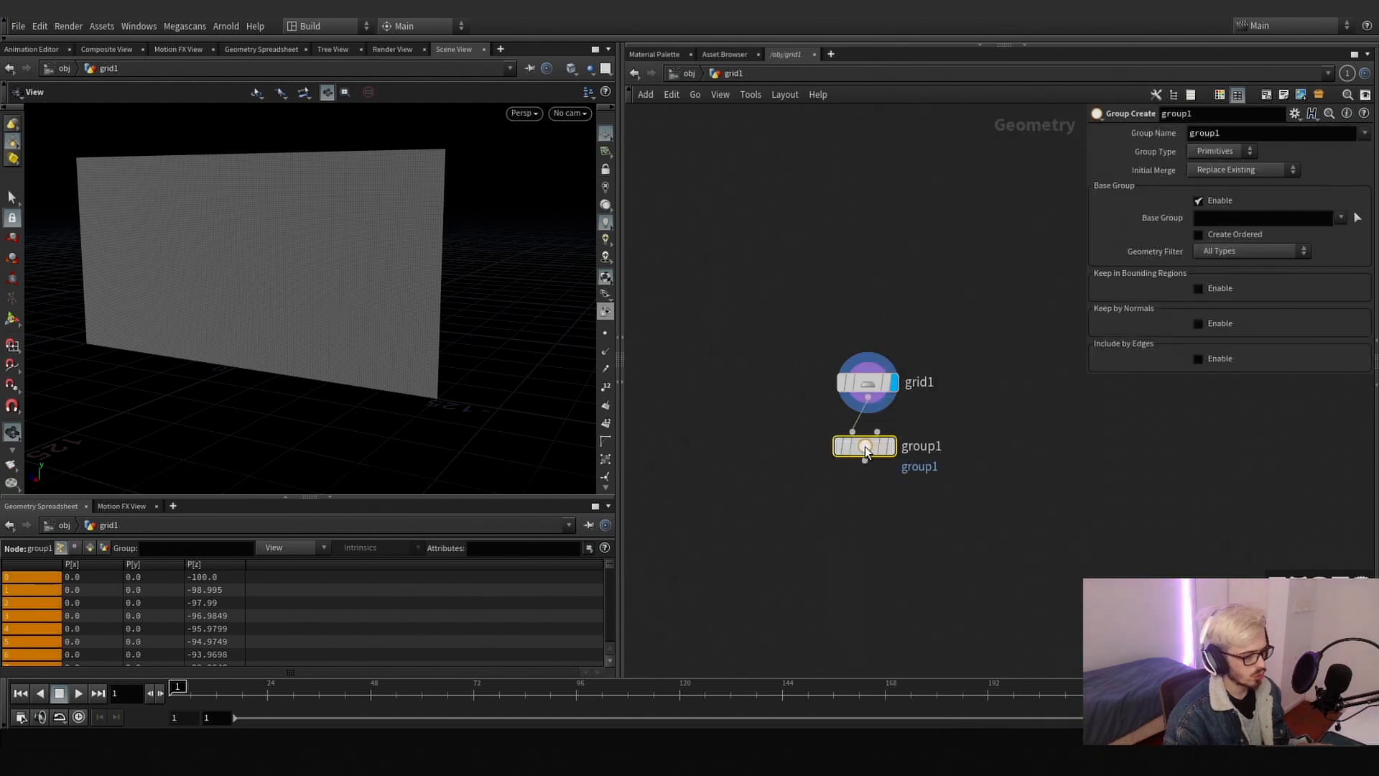
left_click_drag(865, 446, 865, 464)
- Rename the Group Create node as soft and set its group name to $OS
left_click(934, 463)
double_click(933, 464)
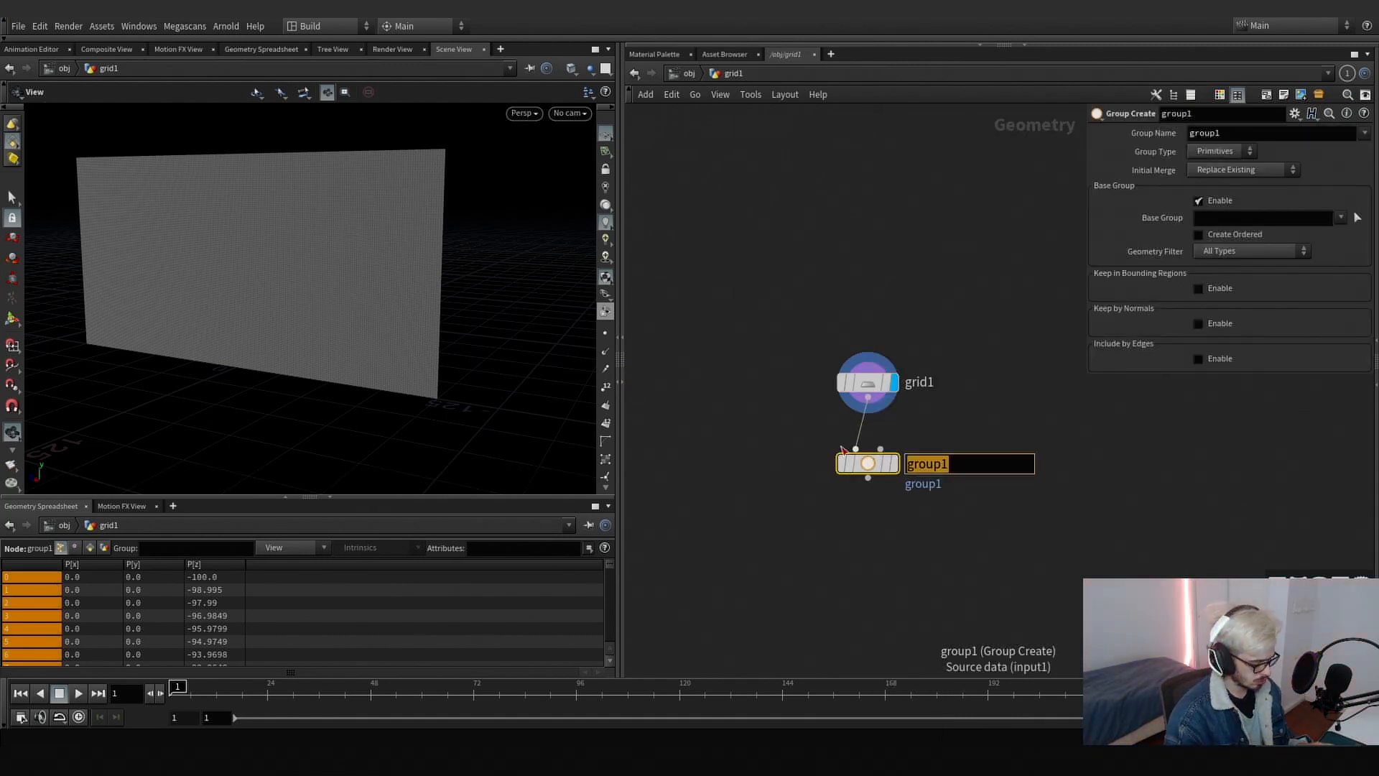
type("soft")
key("Return")
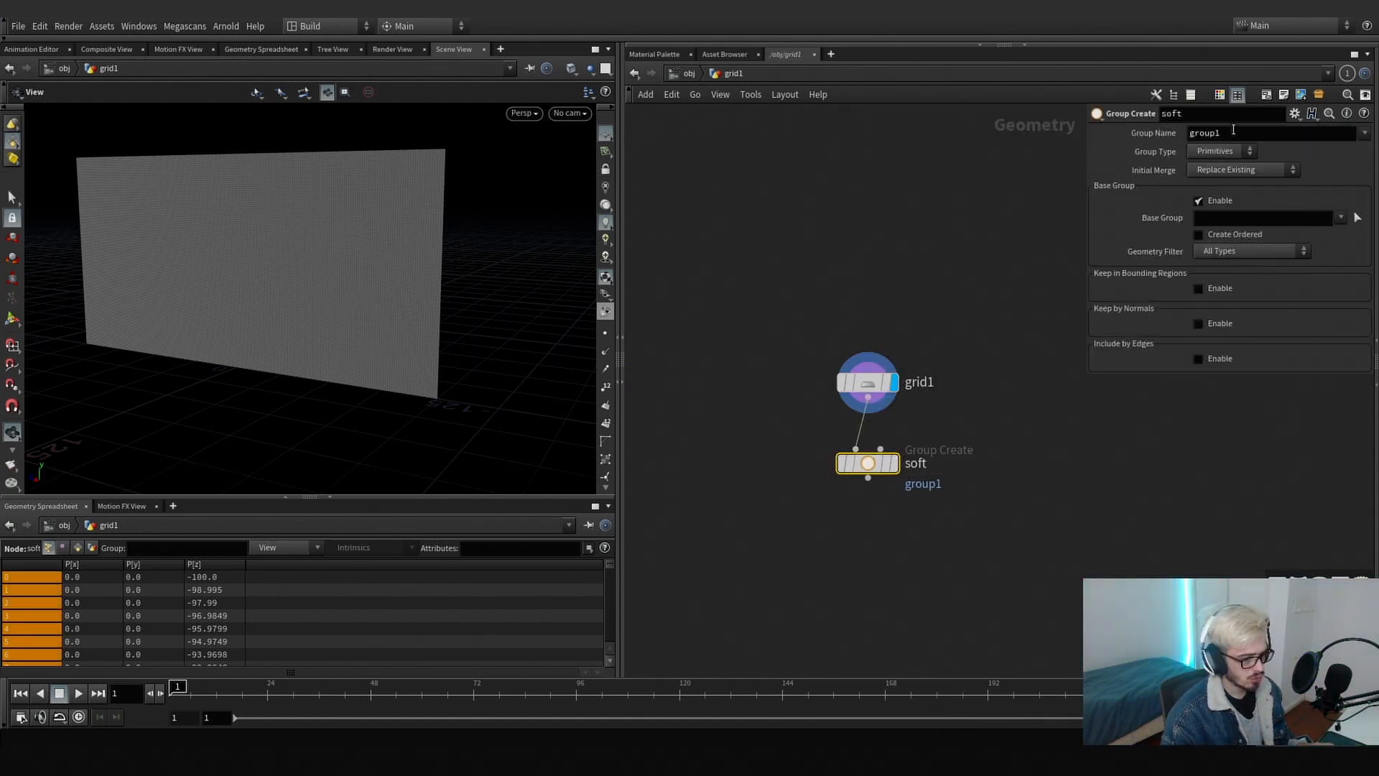
double_click(1233, 132)
type("$OS")
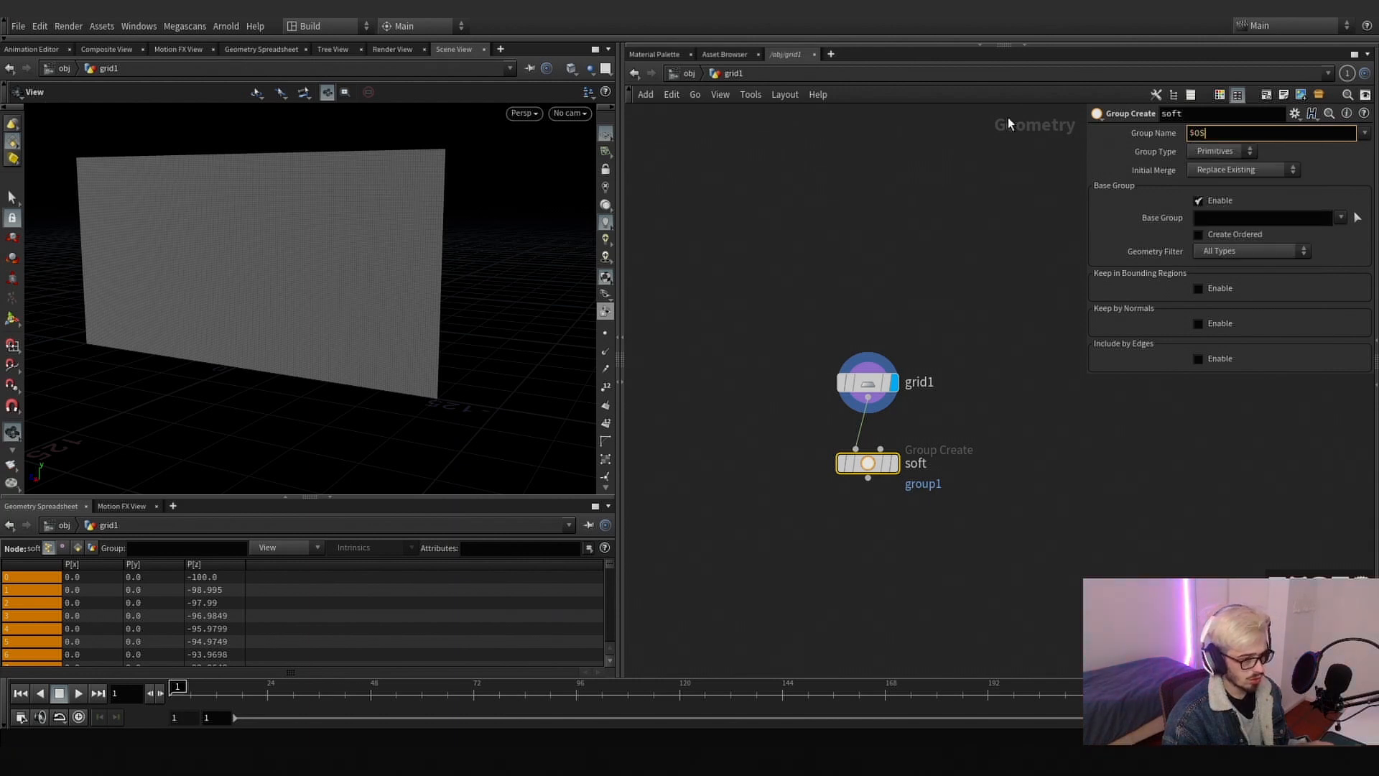
key("Return")
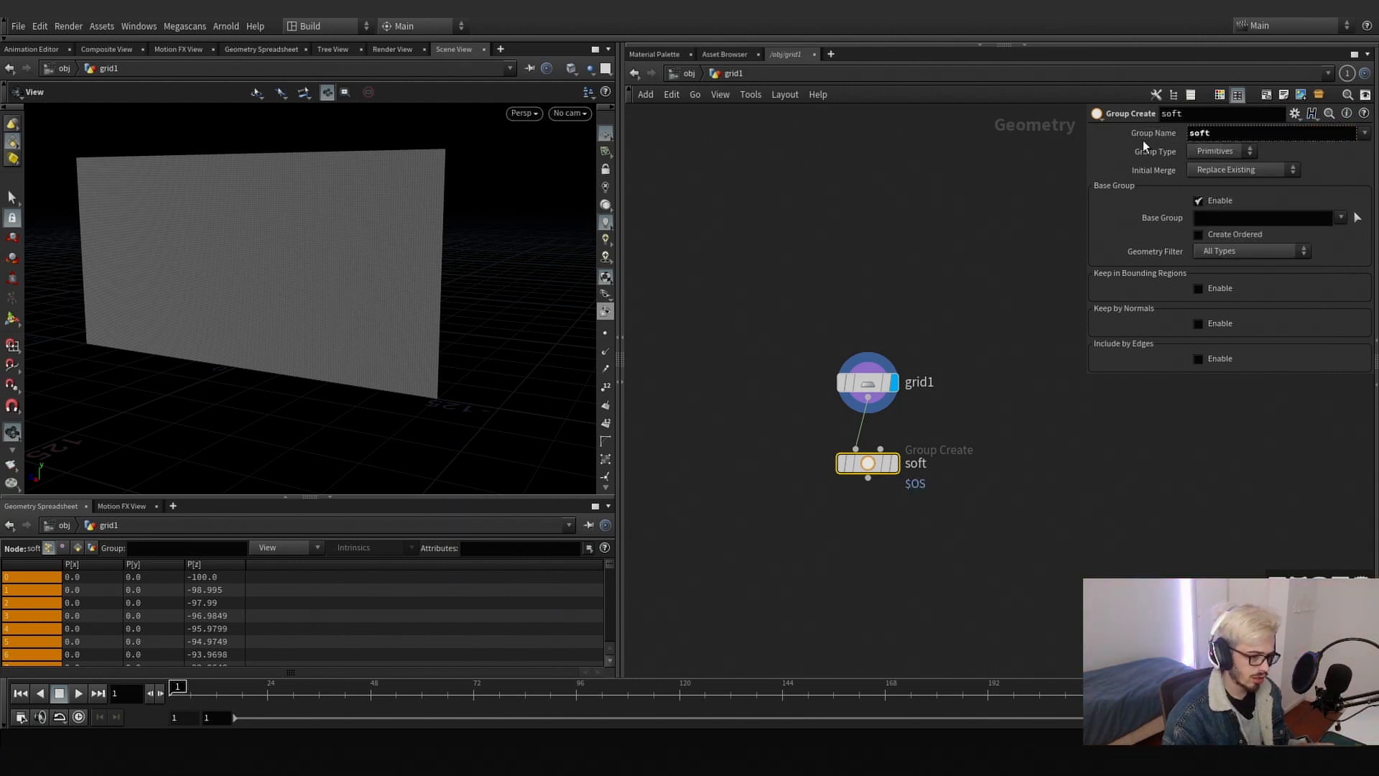
left_click(1143, 140)
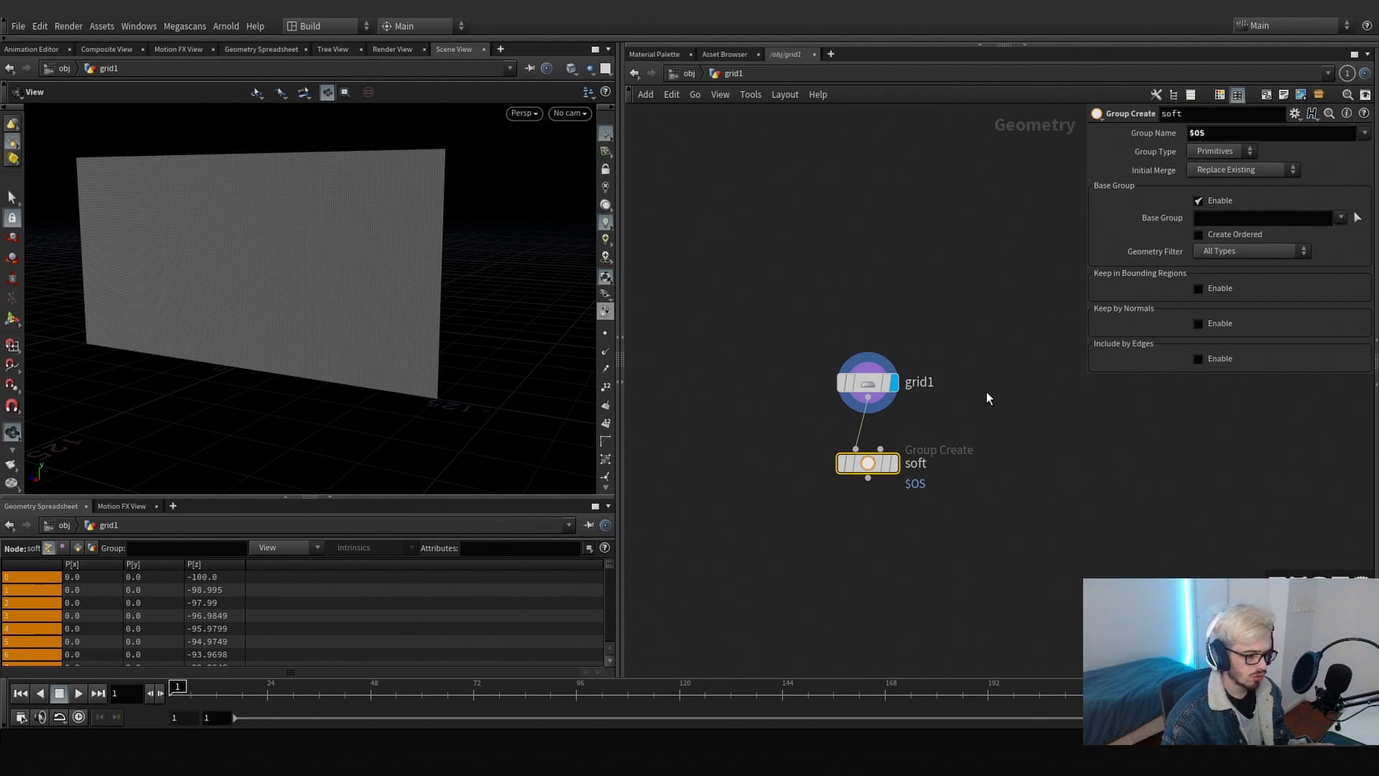
- Display the soft node and make it group Points kept in a bounding box region instead of a base group
left_click(894, 462)
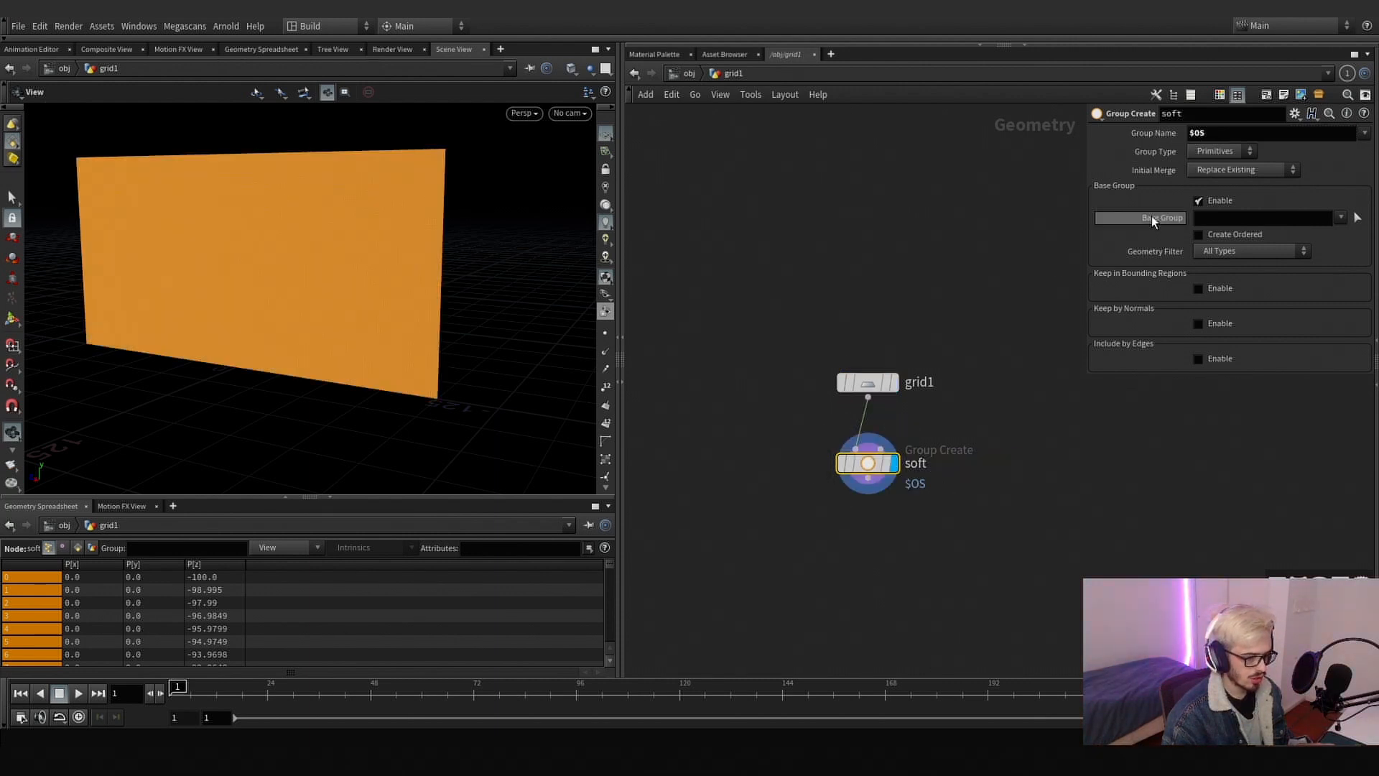
left_click(1195, 152)
left_click(1207, 169)
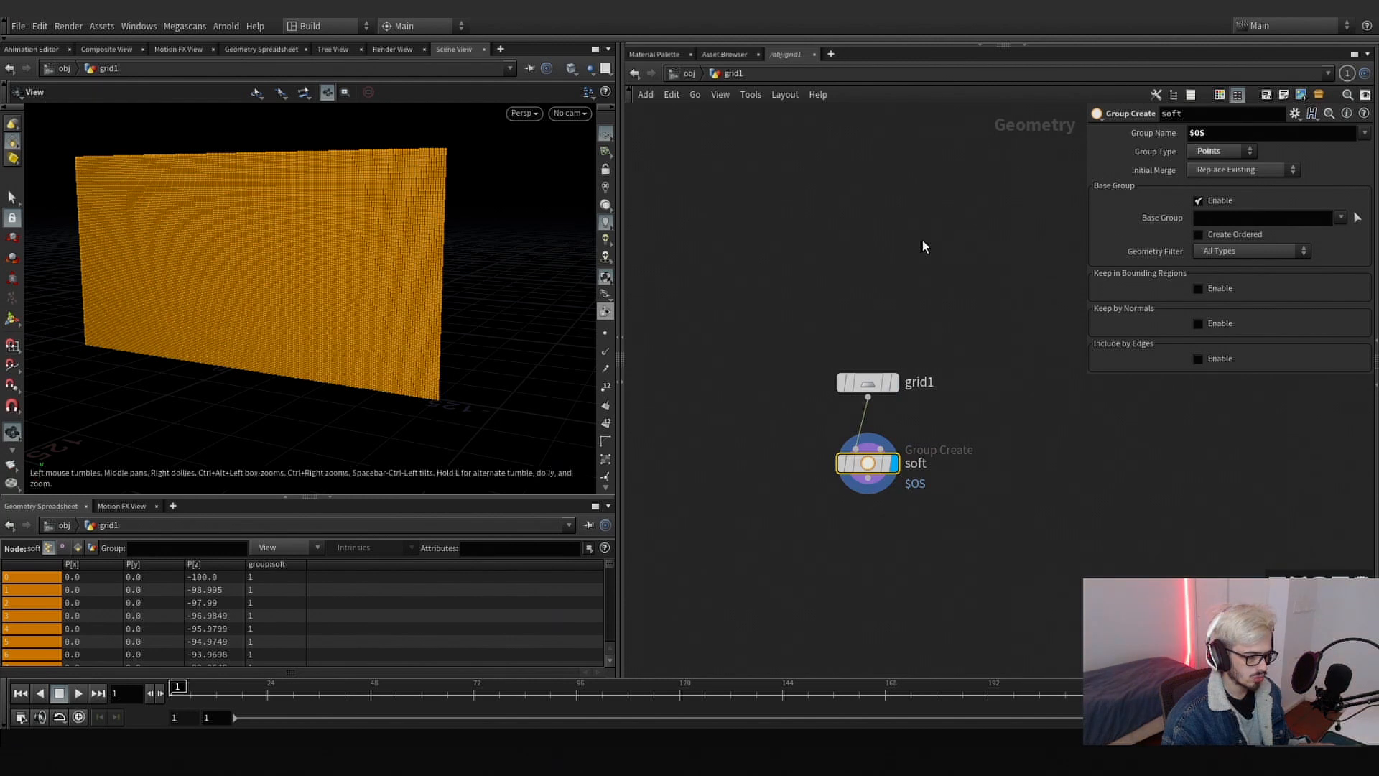
left_click(1201, 202)
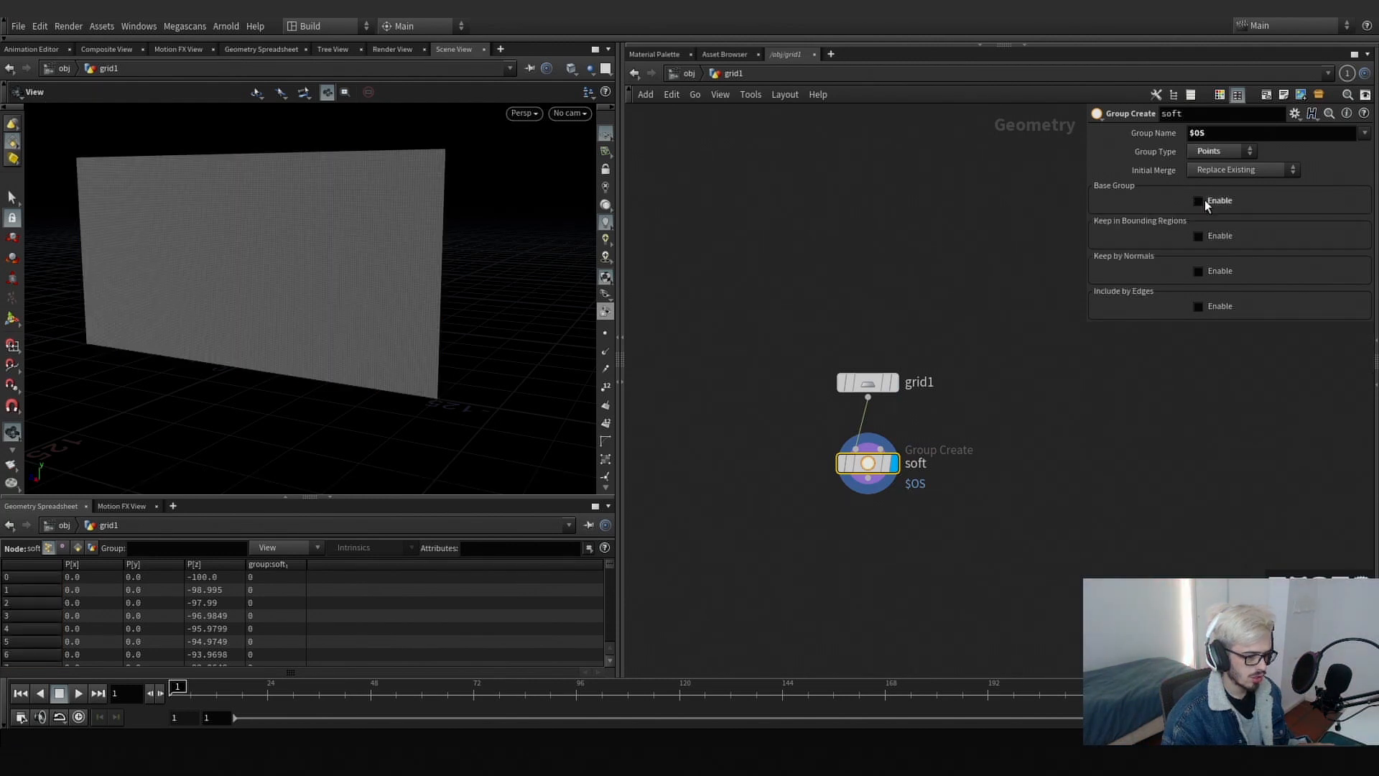
left_click(1211, 241)
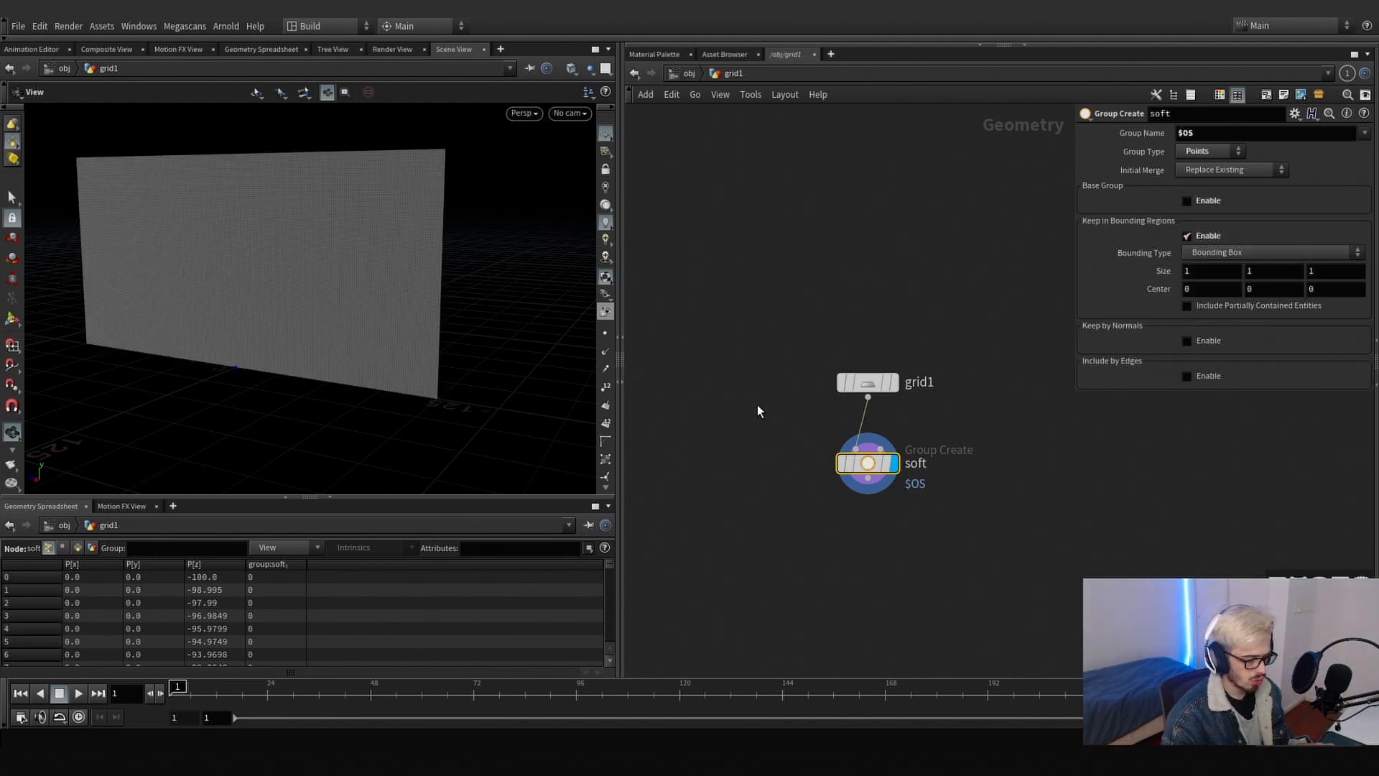
- Link the Z size of the soft group's bounding box to grid1's sizex through a relative channel reference
left_click_drag(941, 395, 778, 309)
right_click(1006, 206)
left_click(1046, 285)
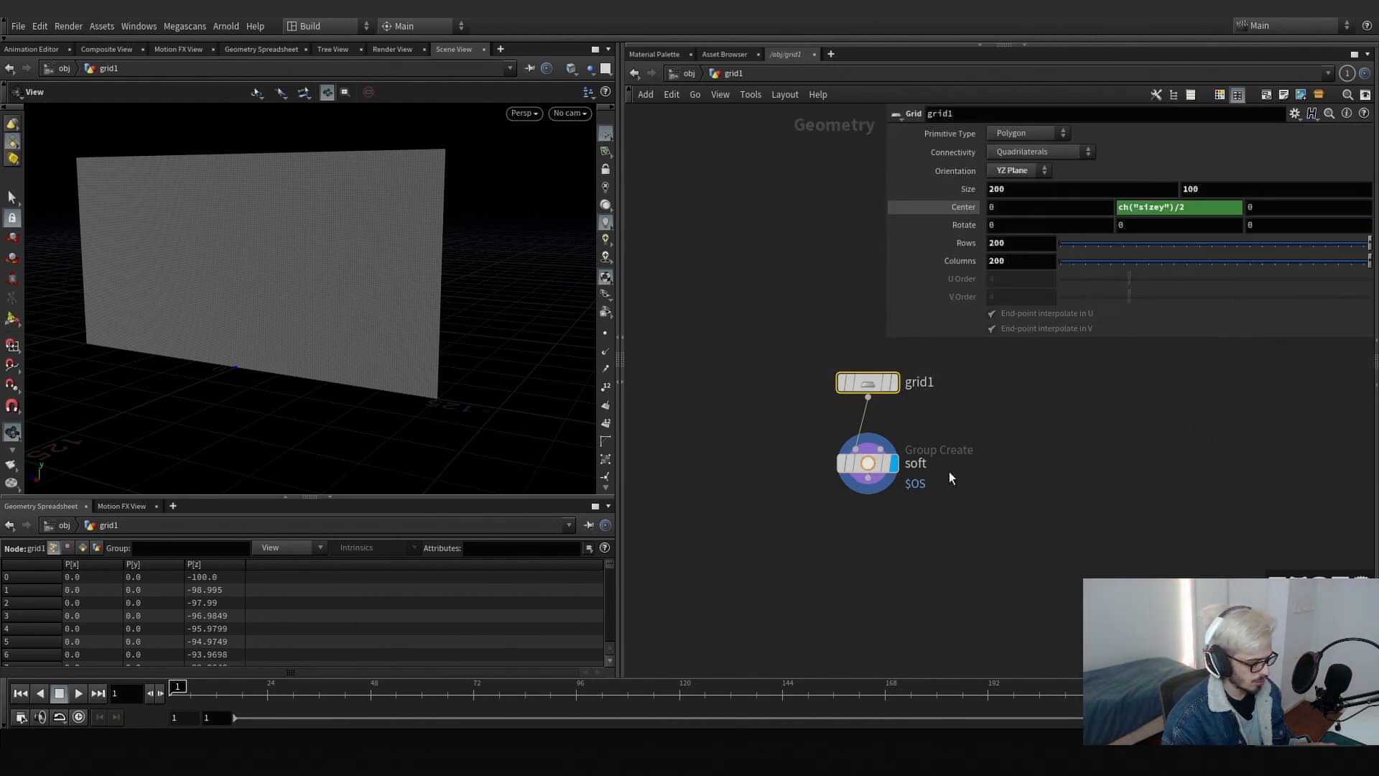
key("Return")
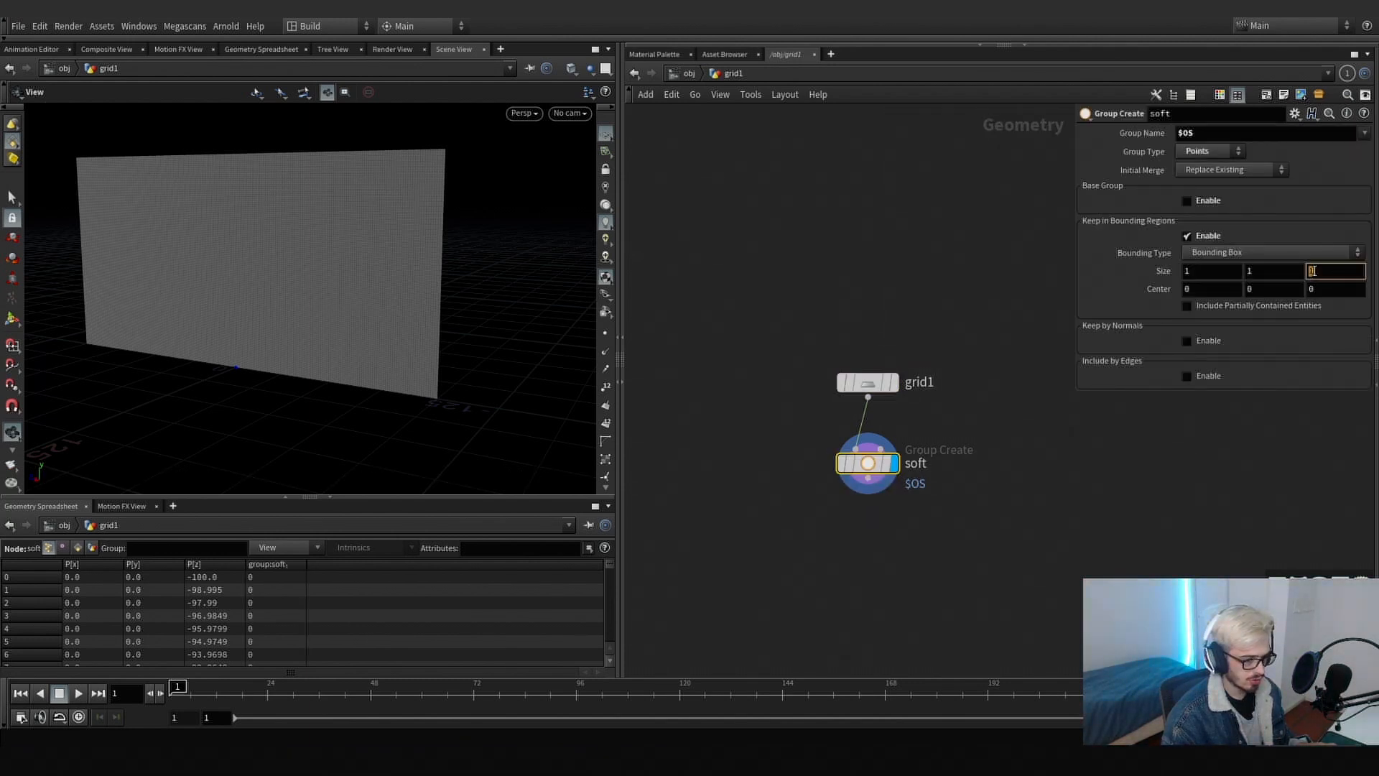
right_click(1313, 271)
left_click(1287, 394)
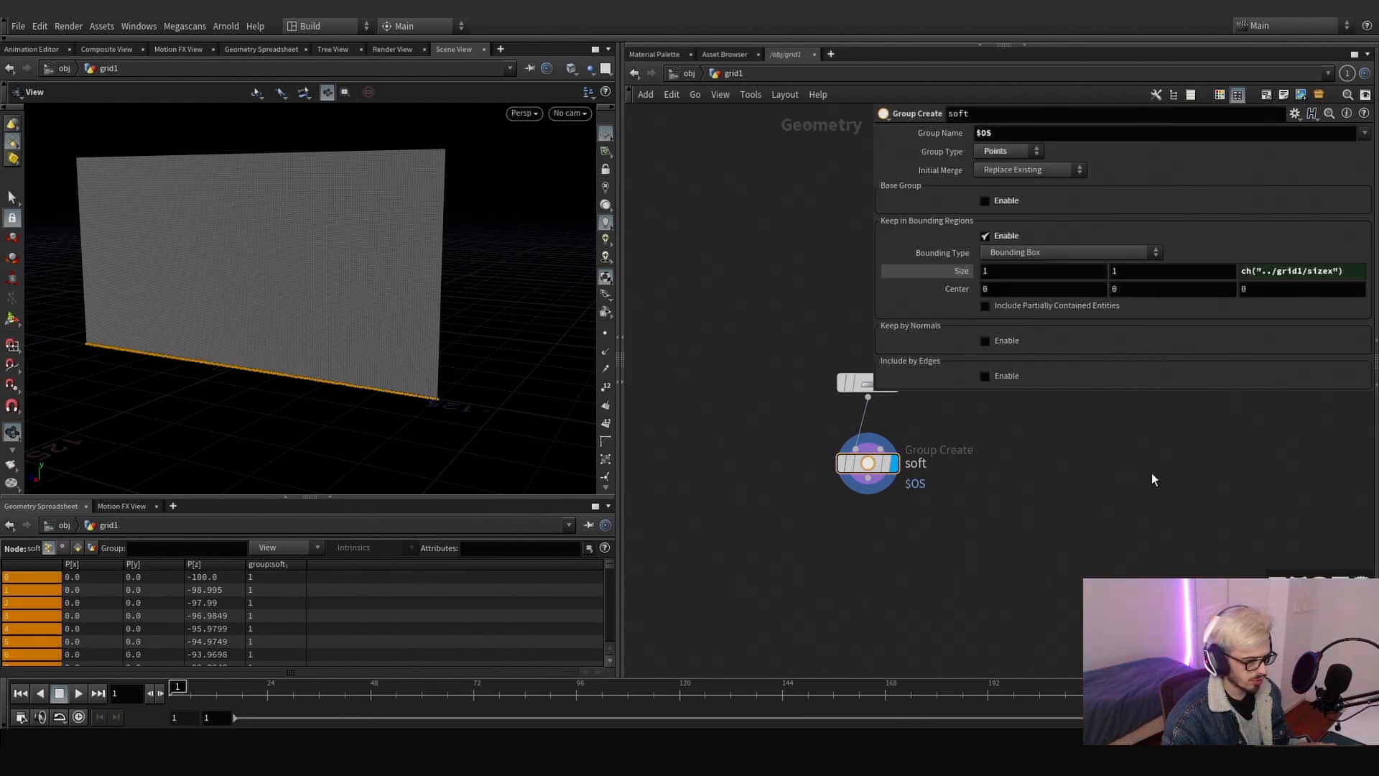
- Link the Y center of the soft group's bounding box to grid1's sizey so that the top edge is grouped
left_click_drag(259, 379, 441, 355)
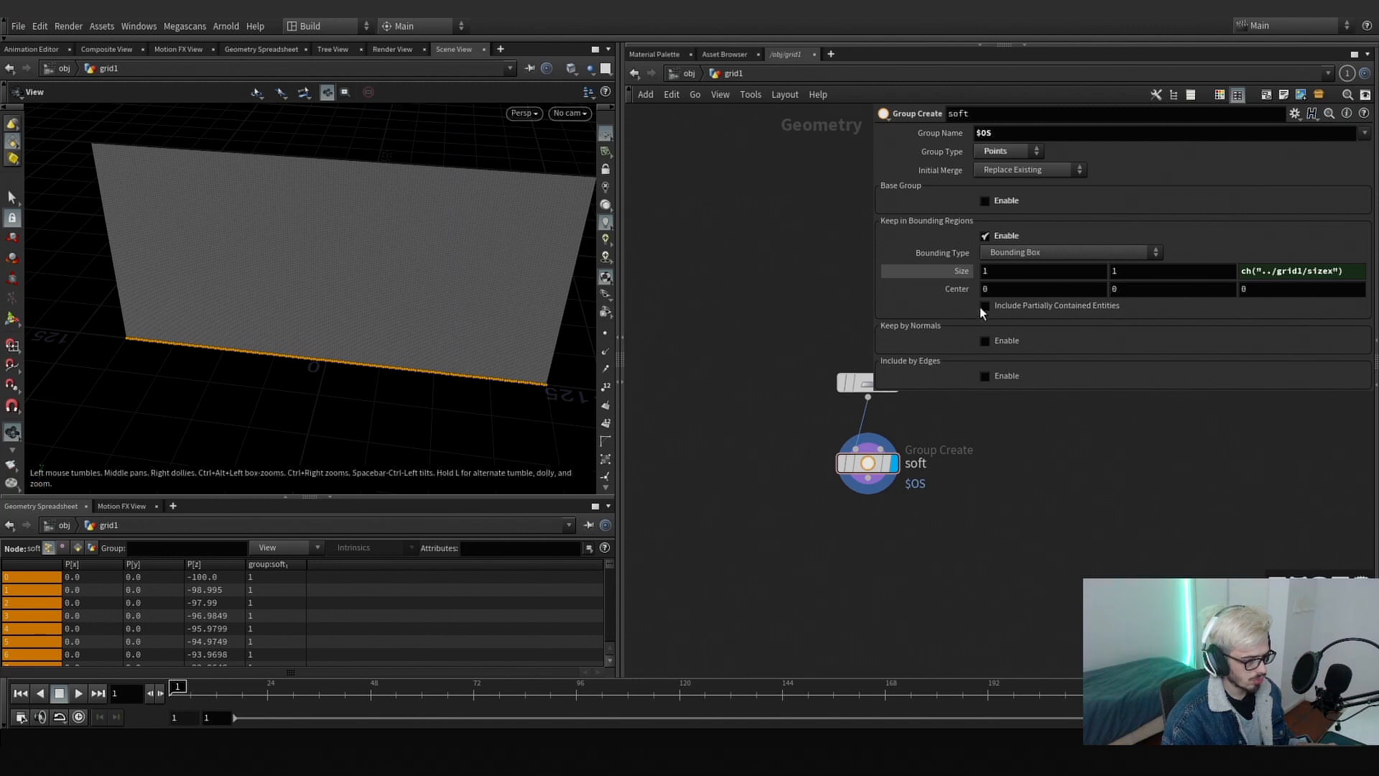
left_click(869, 382)
right_click(1210, 186)
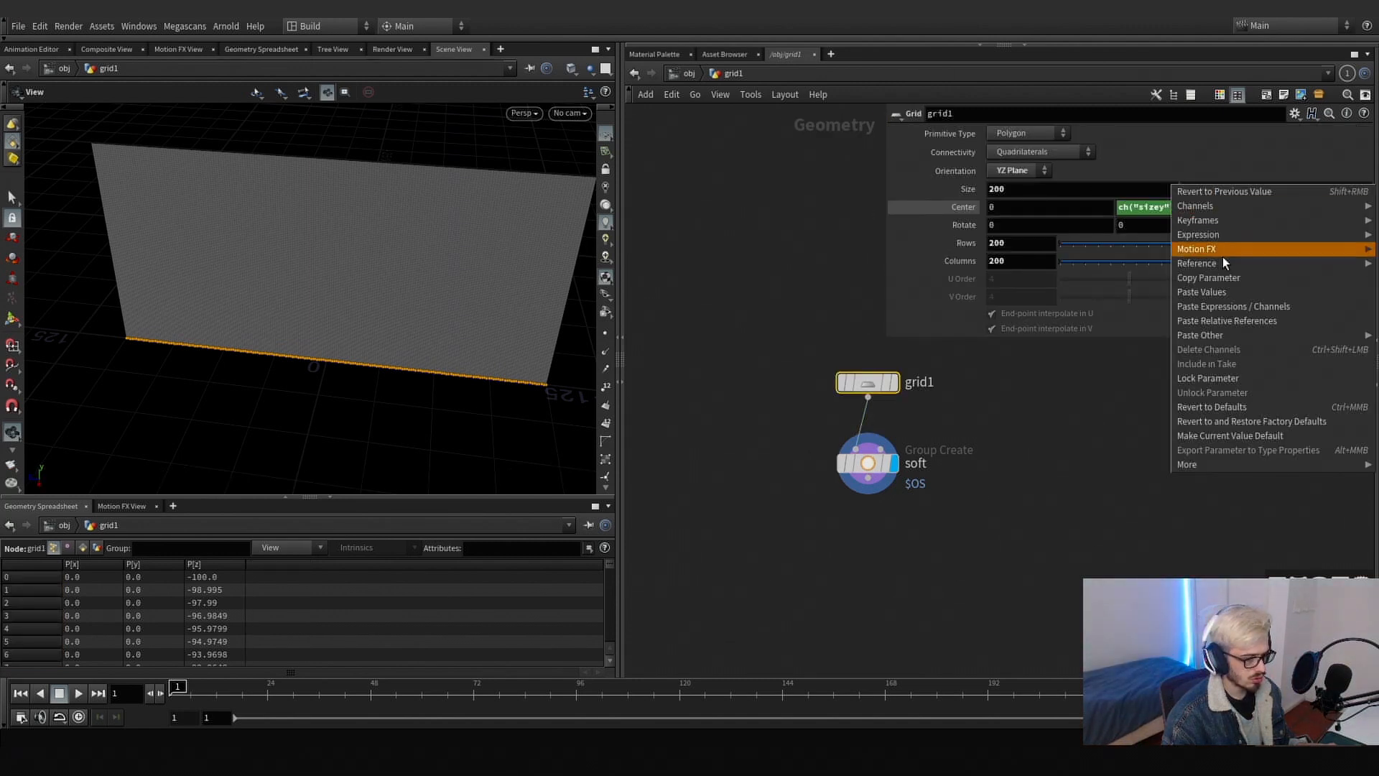
left_click(1219, 278)
left_click_drag(1047, 550, 816, 425)
right_click(1141, 286)
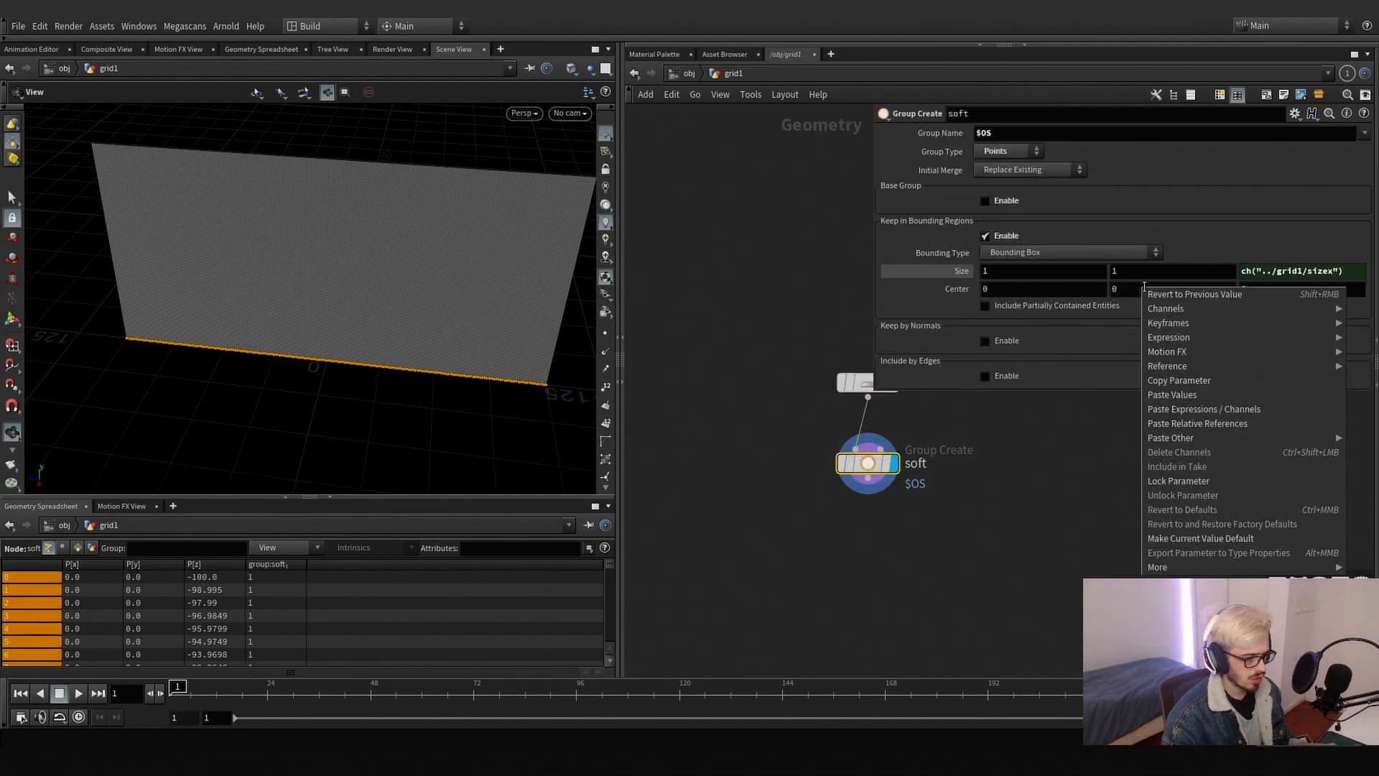
left_click(1186, 408)
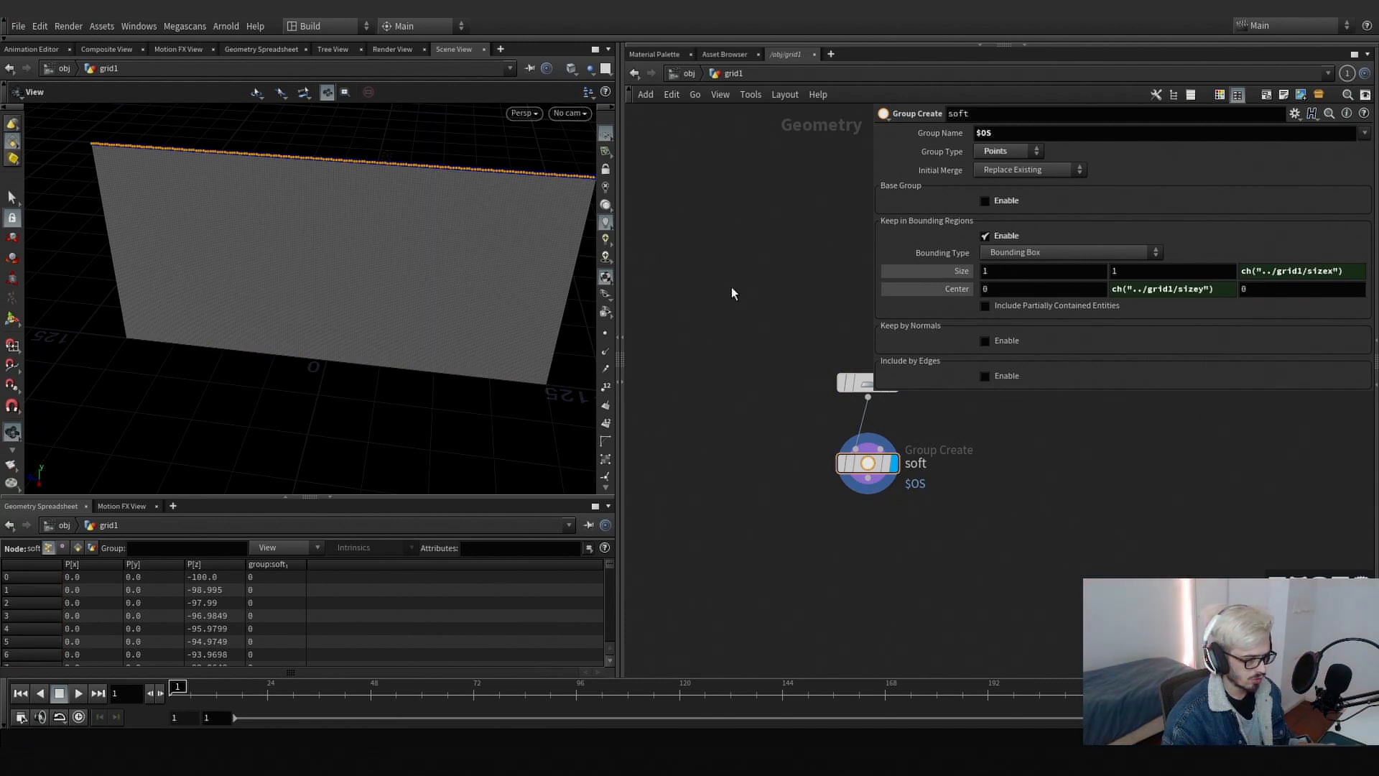
left_click_drag(495, 147, 538, 253)
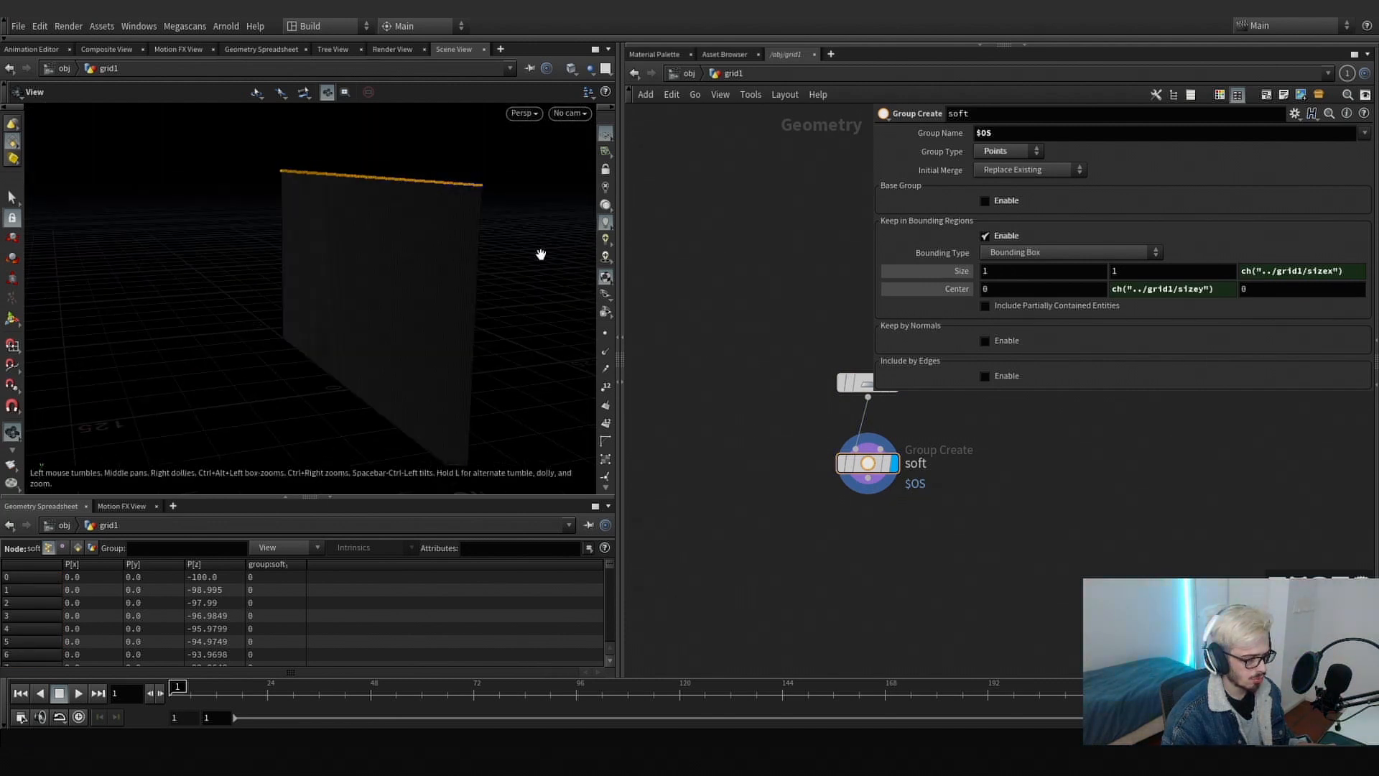
key("Tab")
type("soft")
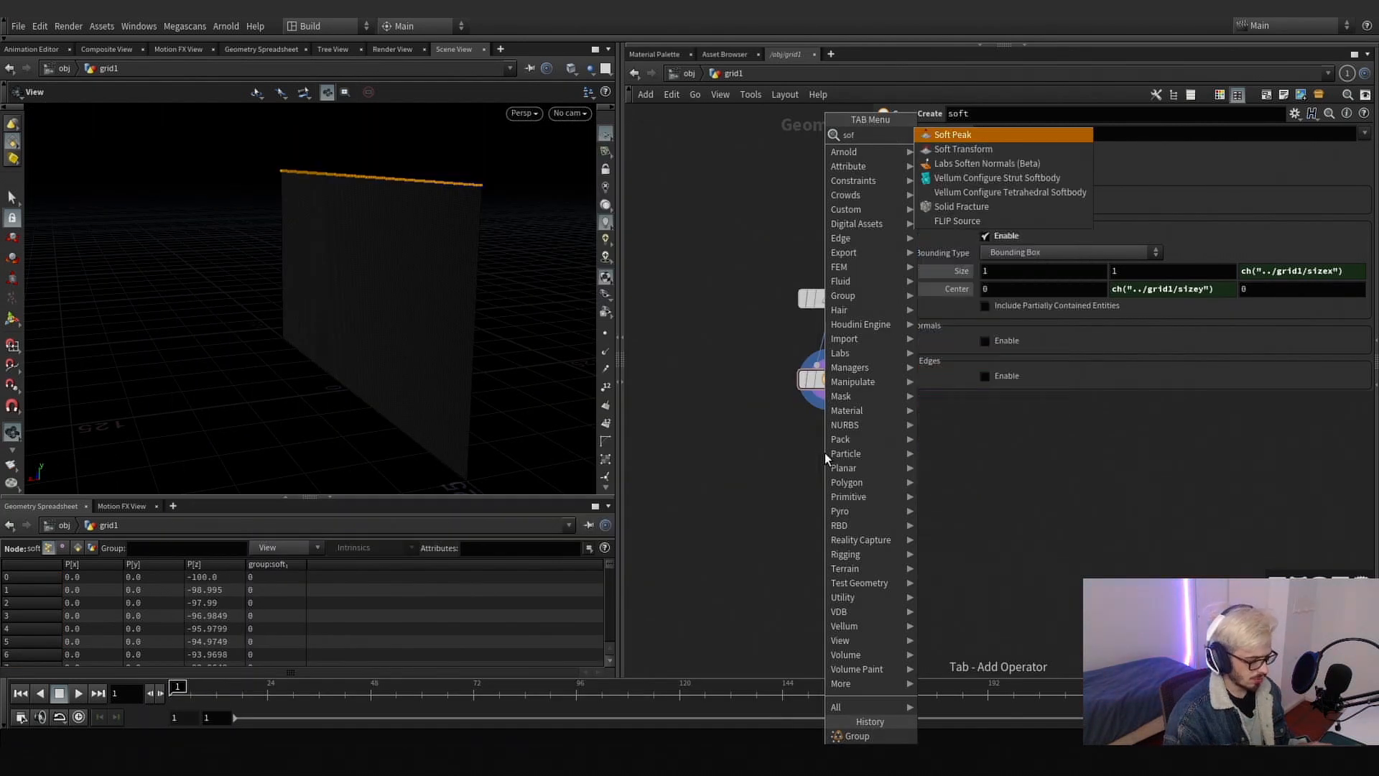
key("Return")
key("Return")
key("ctrl+z")
- Add a Soft Transform node below the soft node and restrict it to the soft group
key("Tab")
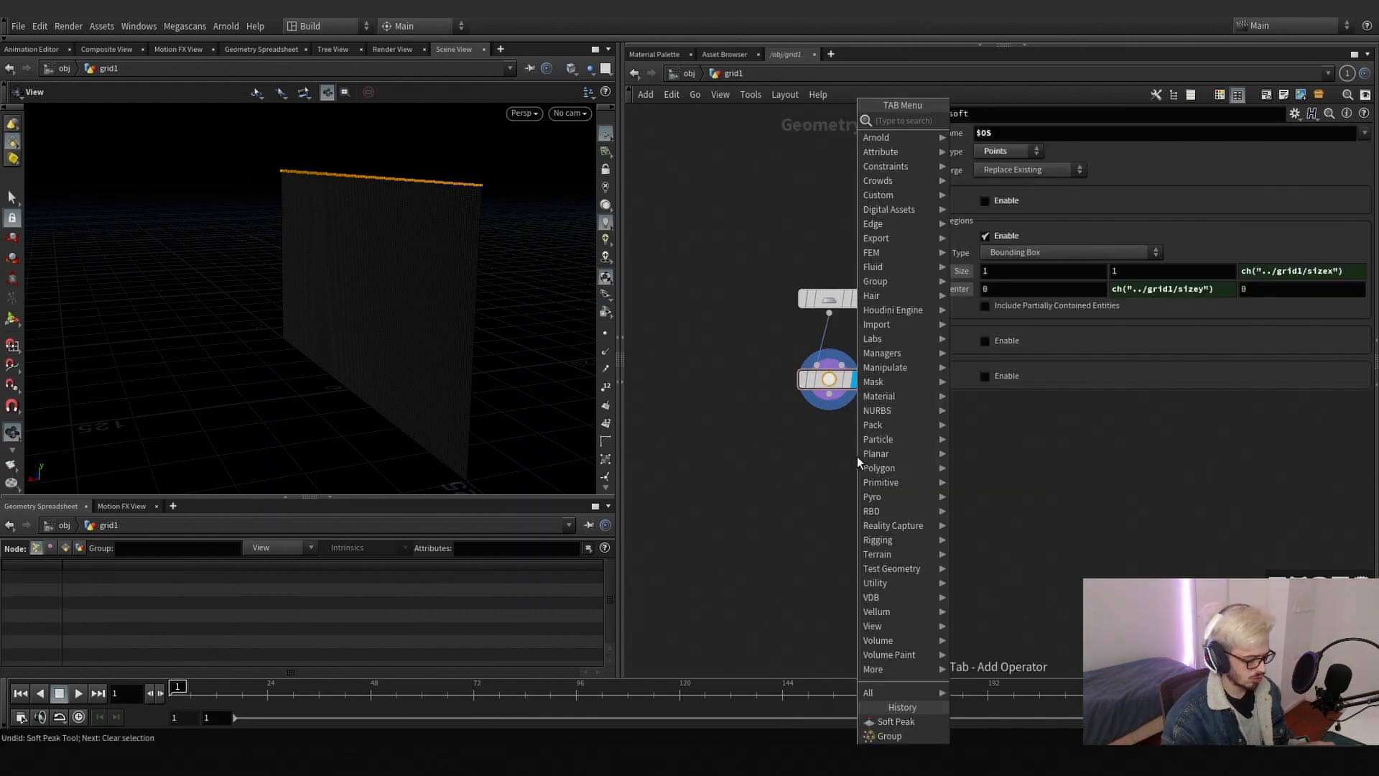
type("soft tra")
key("Return")
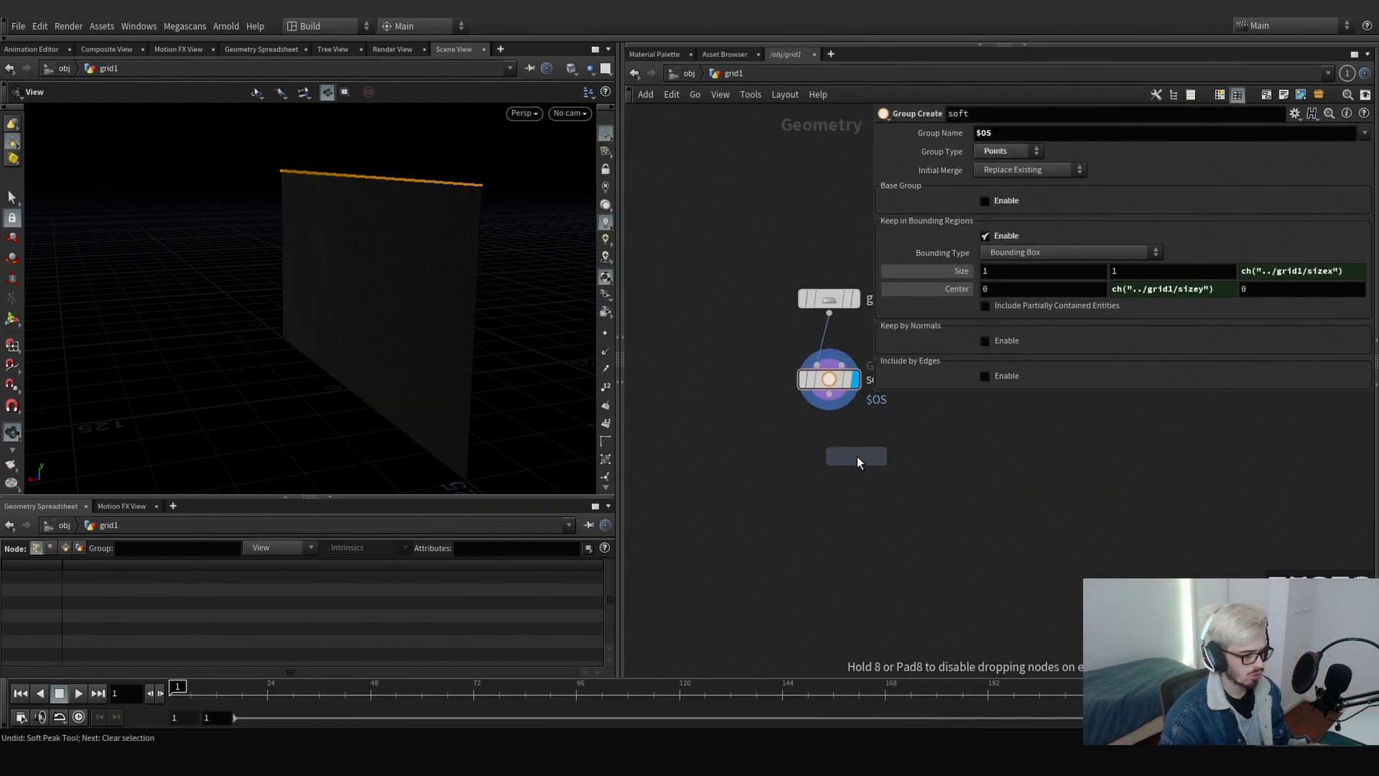
left_click(832, 484)
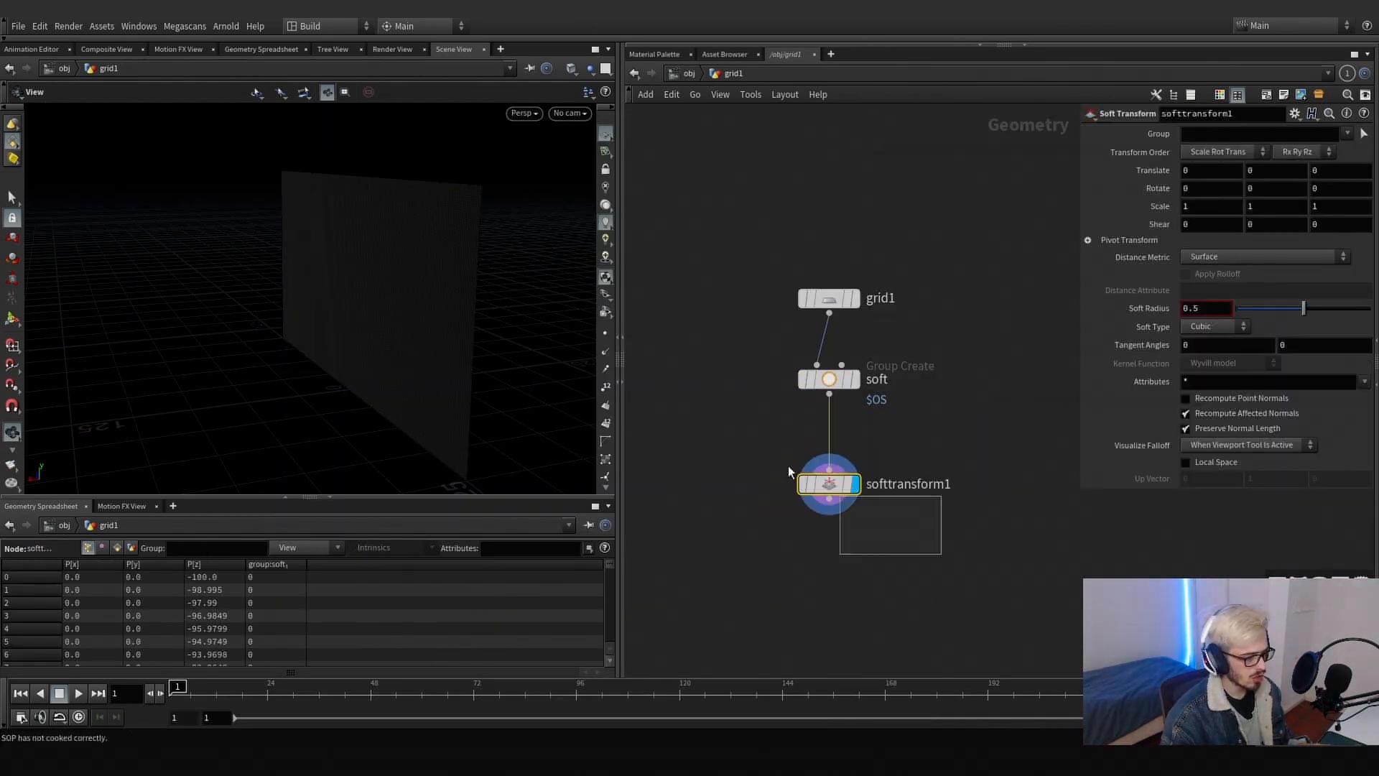
left_click(1352, 150)
- Bend the grid's upper edge with Soft Transform: radius about 39.85, Z rotation about 30.75, translation about 11.59 in X and 13.46 in Y
left_click(9, 329)
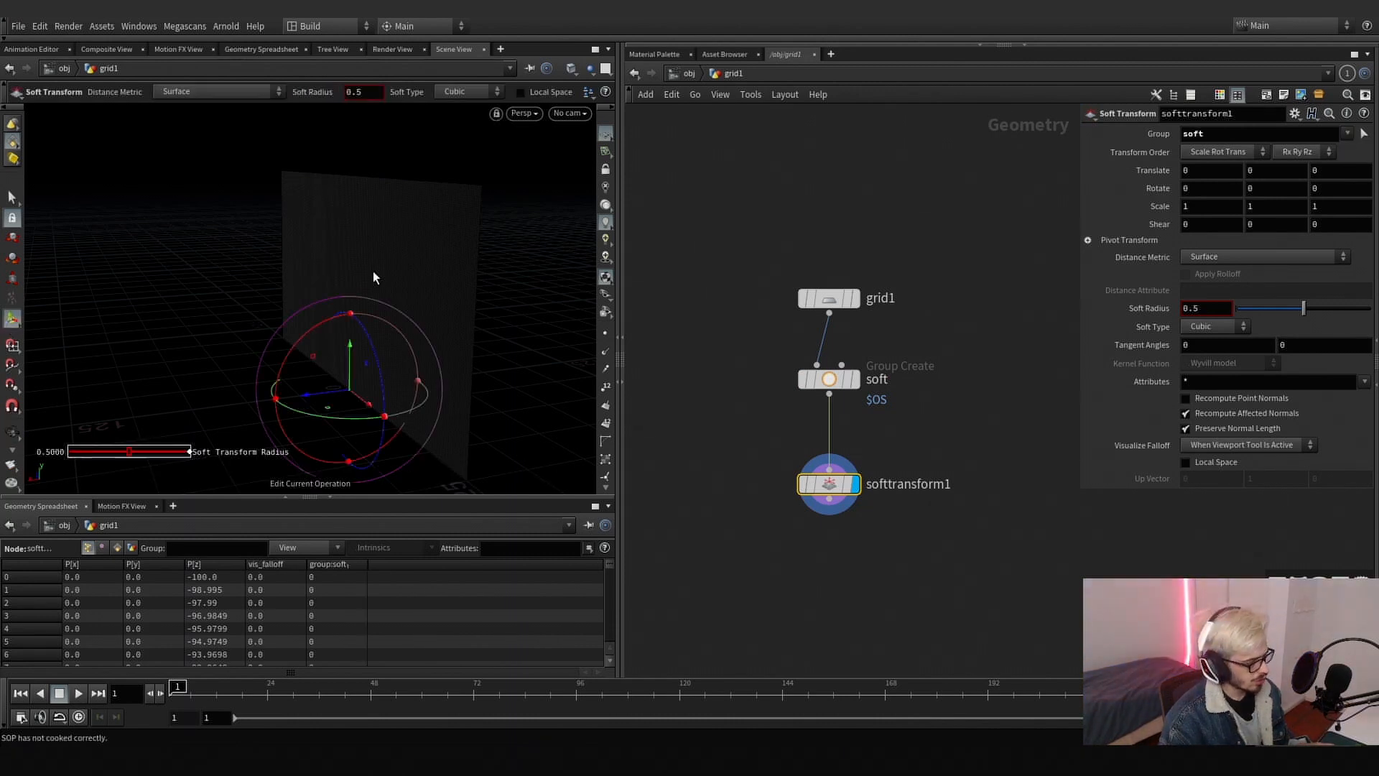
left_click_drag(373, 271, 381, 391, "alt")
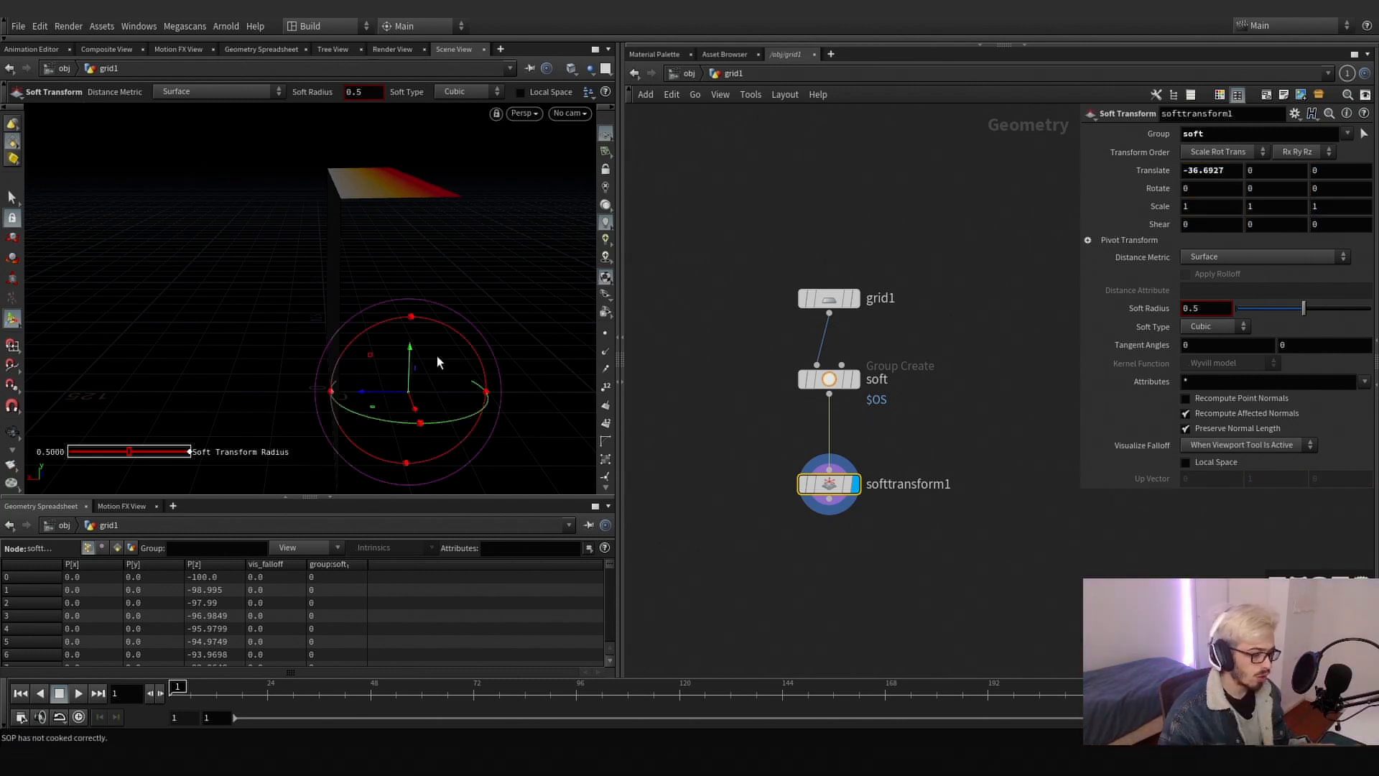
scroll(437, 355, "up", 20)
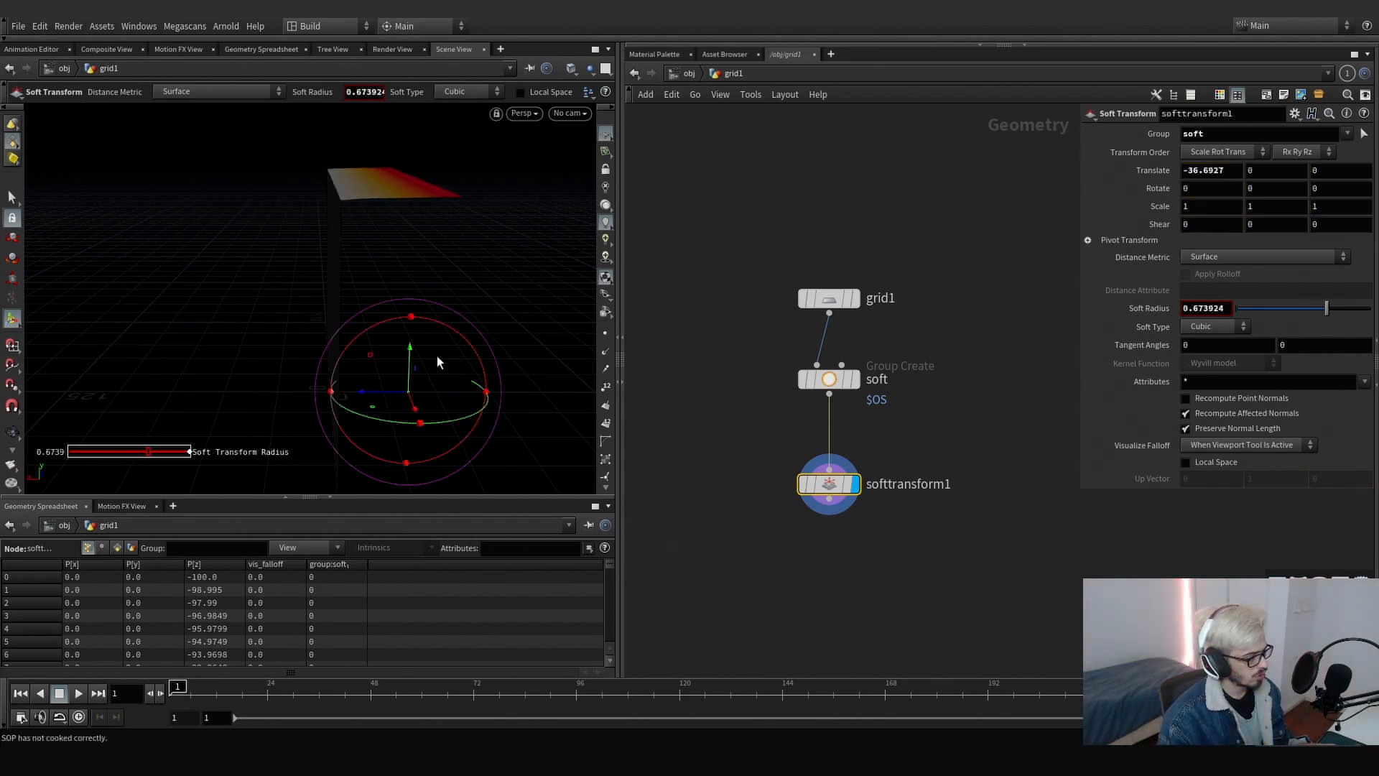
scroll(436, 356, "up", 10)
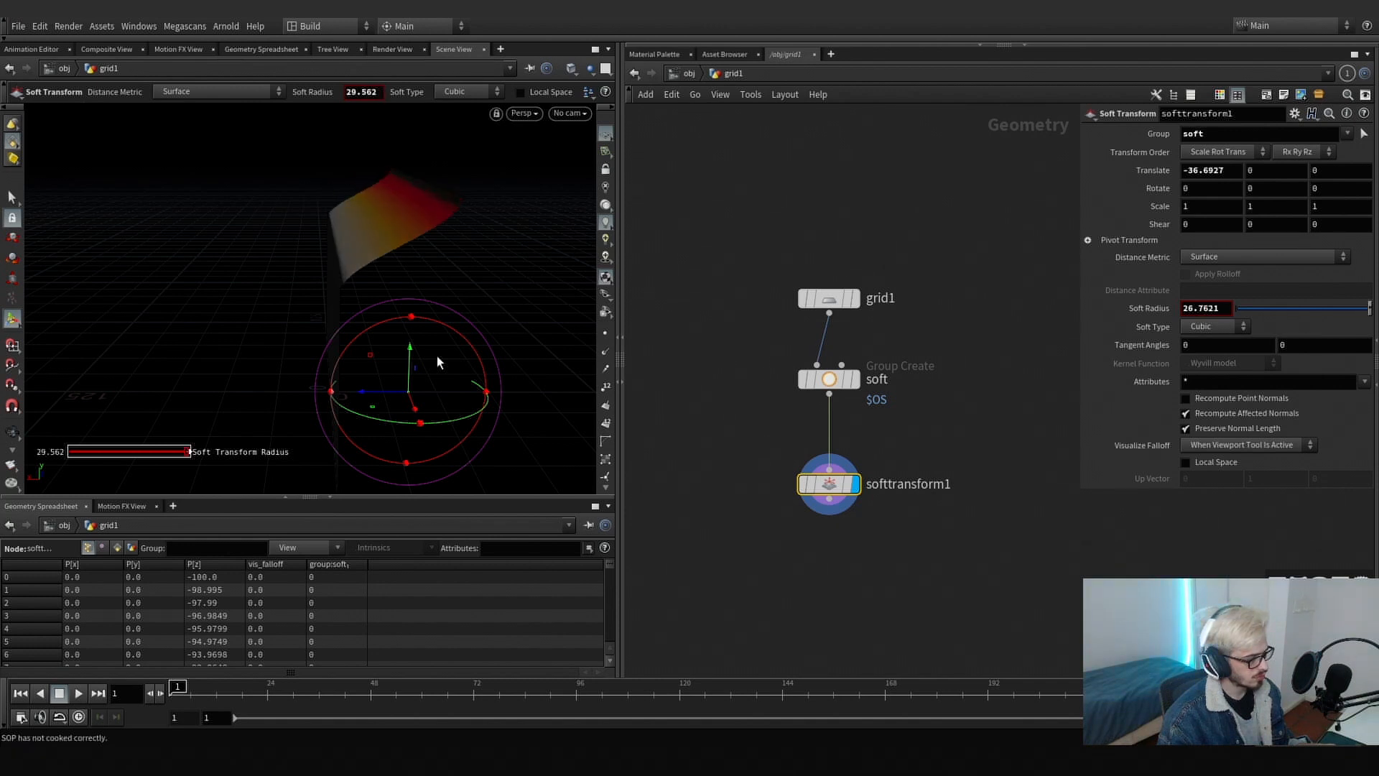
left_click_drag(404, 395, 380, 237)
key("Escape")
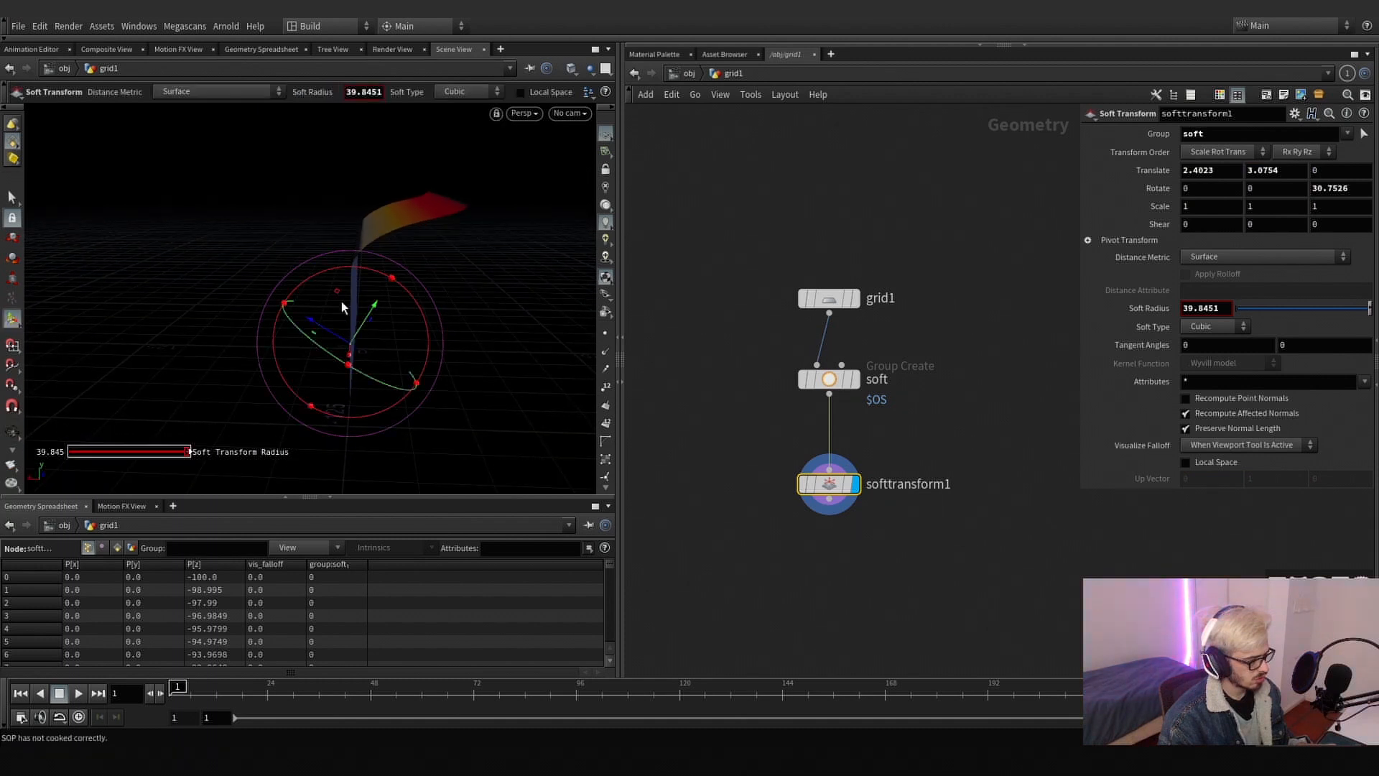
left_click_drag(338, 295, 462, 265)
left_click_drag(462, 265, 503, 268, "alt")
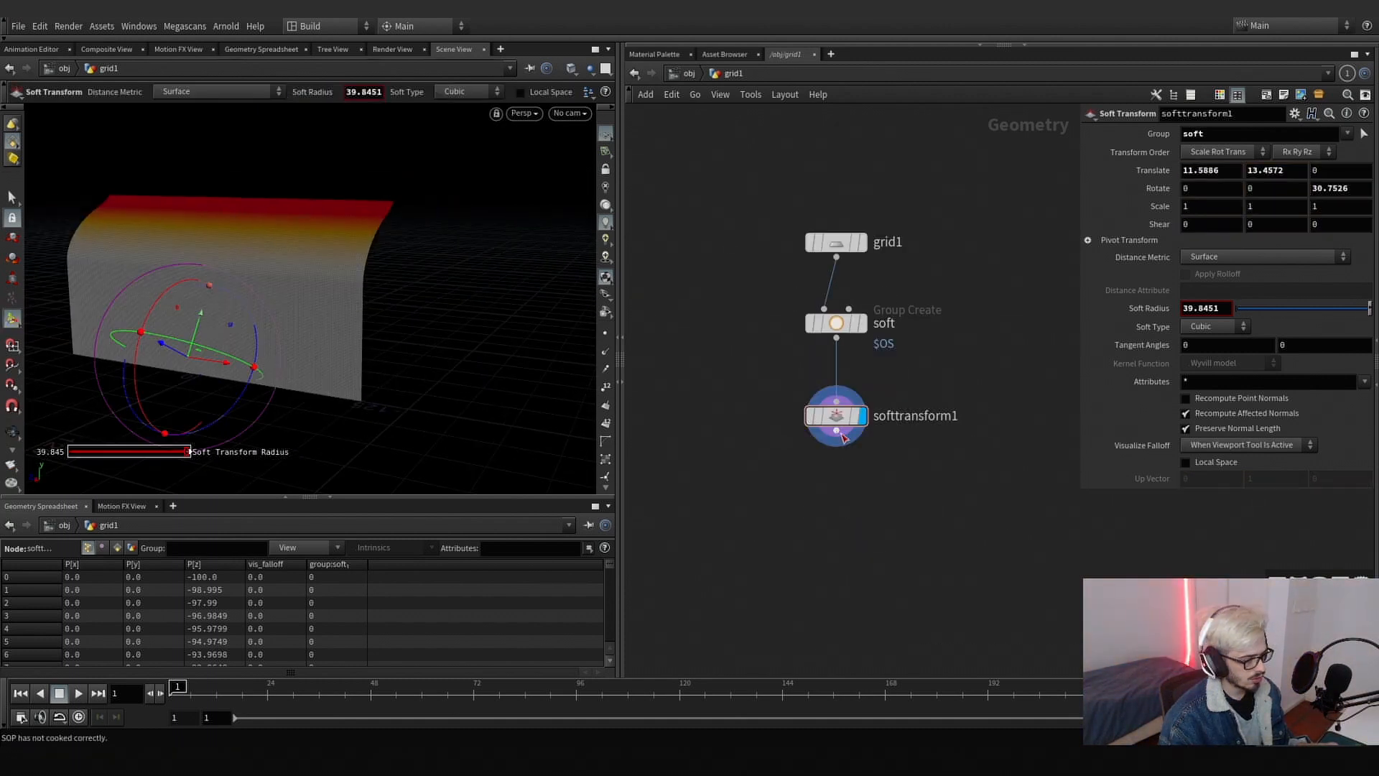
- Add a Transform node after softtransform1 and display its result in the viewport
left_click(837, 431)
key("Tab")
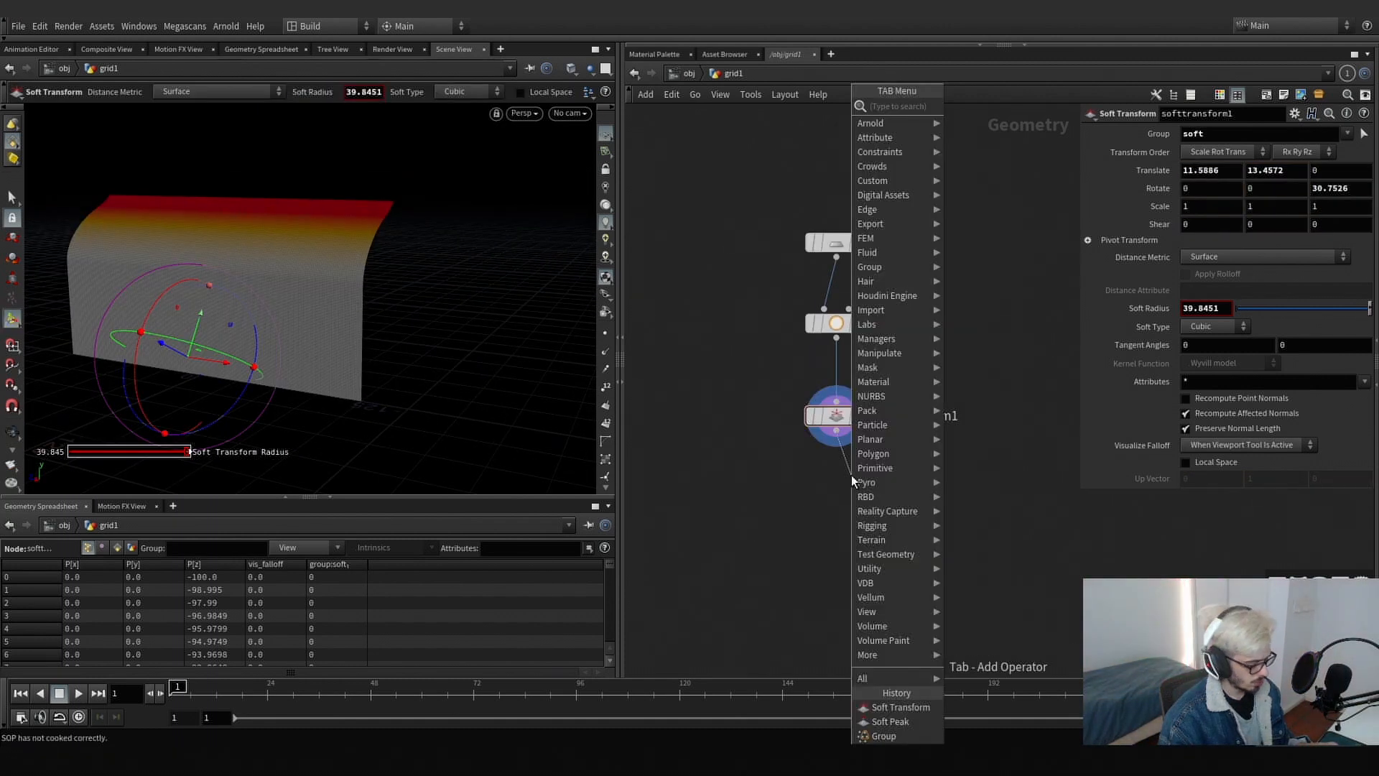
type("tra")
key("Down")
key("Down")
key("Return")
key("Return")
left_click(836, 489)
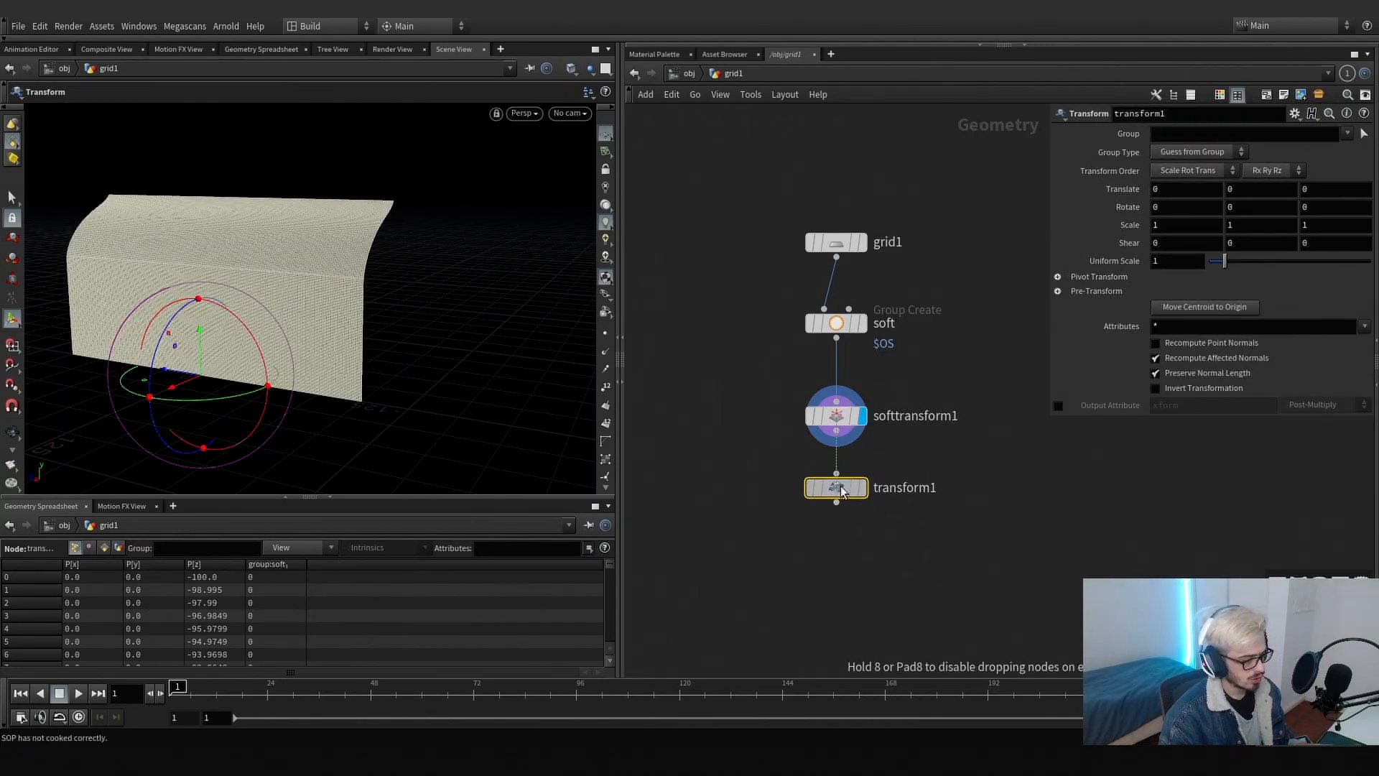
left_click_drag(276, 353, 231, 355)
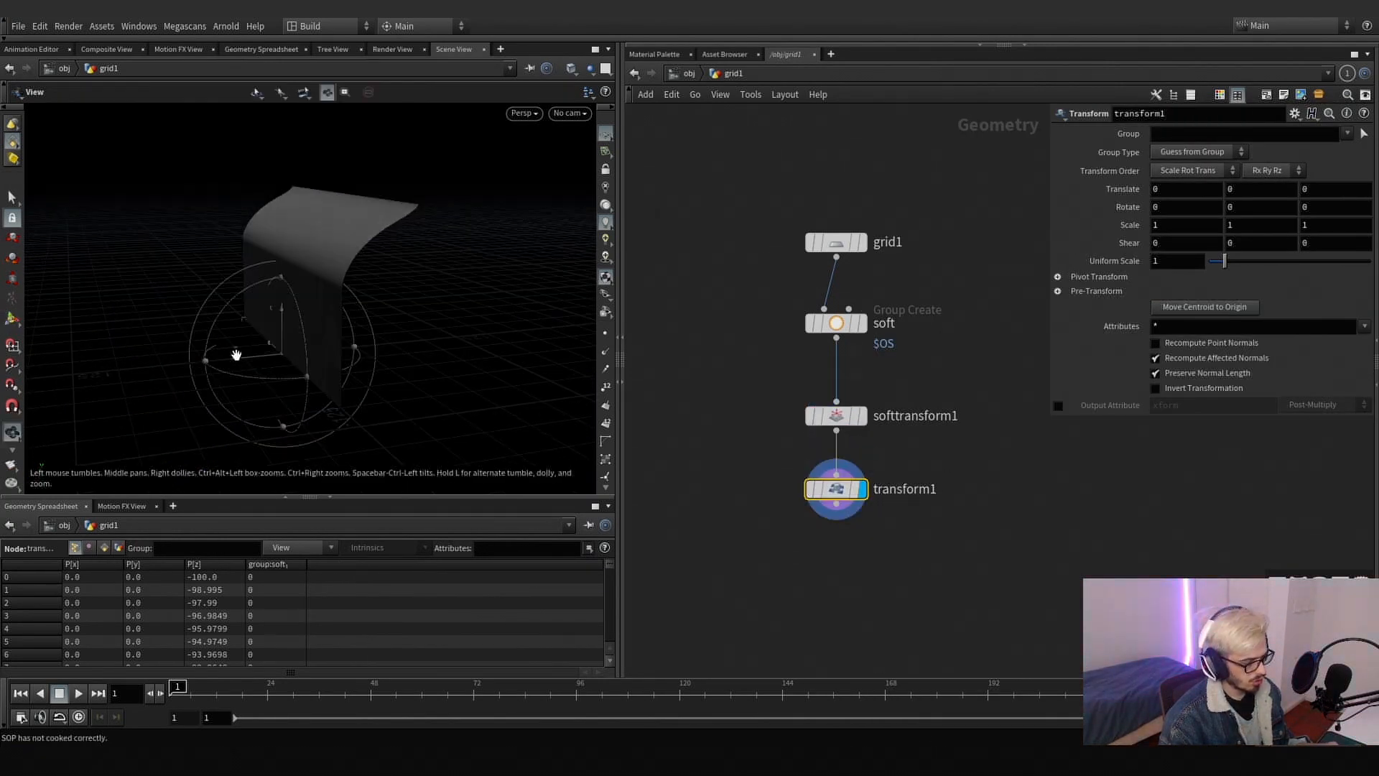
key("Return")
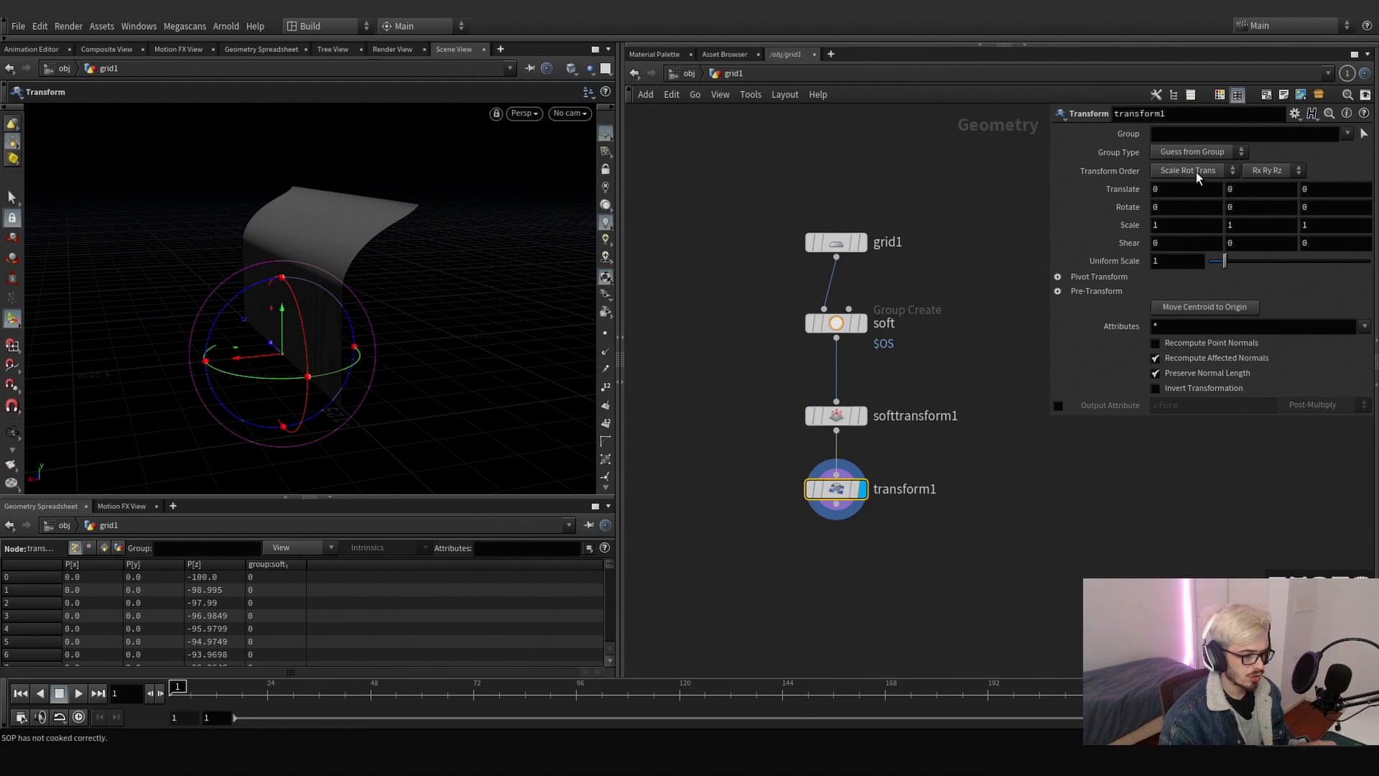
- Animate transform1's X translation with the expression $T*10
left_click_drag(1190, 189, 1007, 174)
type("$")
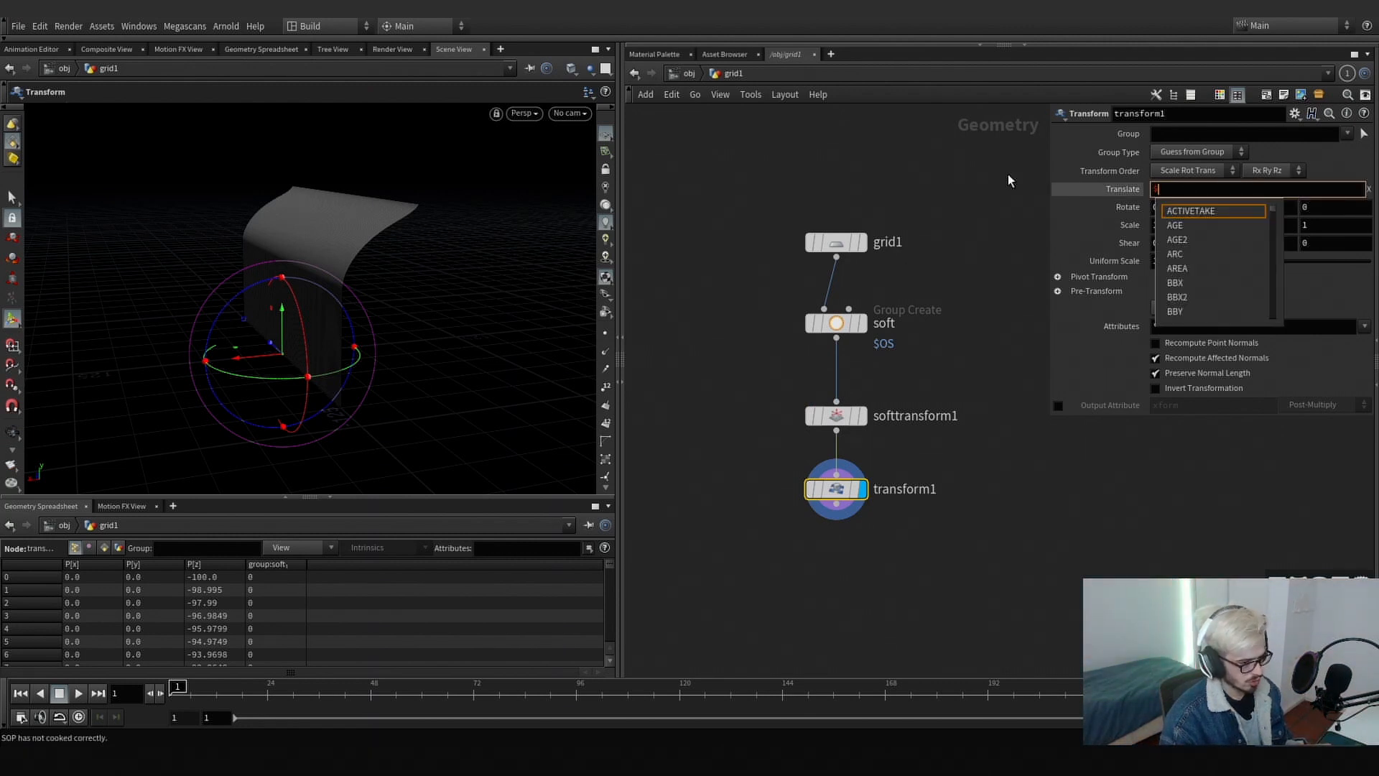
type("T*10")
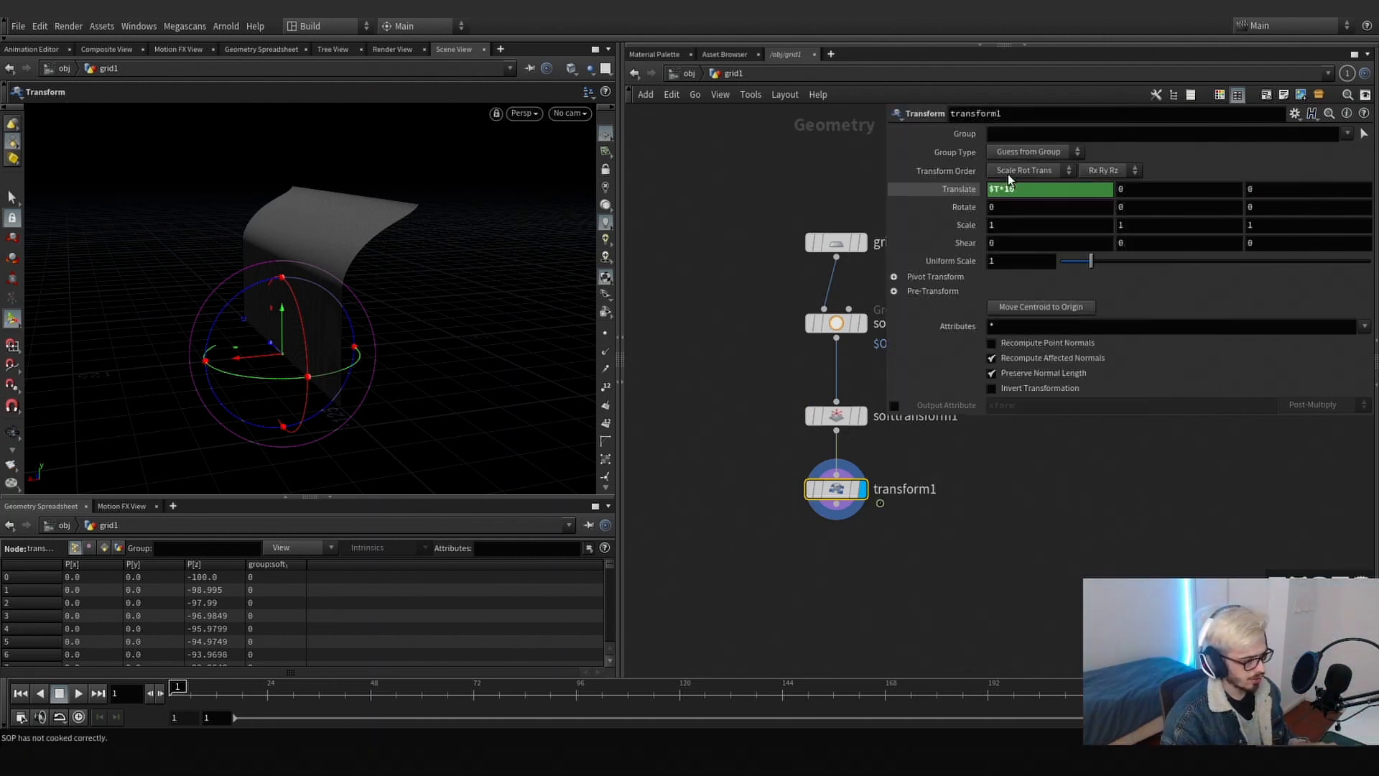
key("Return")
left_click_drag(237, 687, 124, 645)
- Add a Normal node after transform1, display it, and set it to add normals to points
key("Tab")
type("normal")
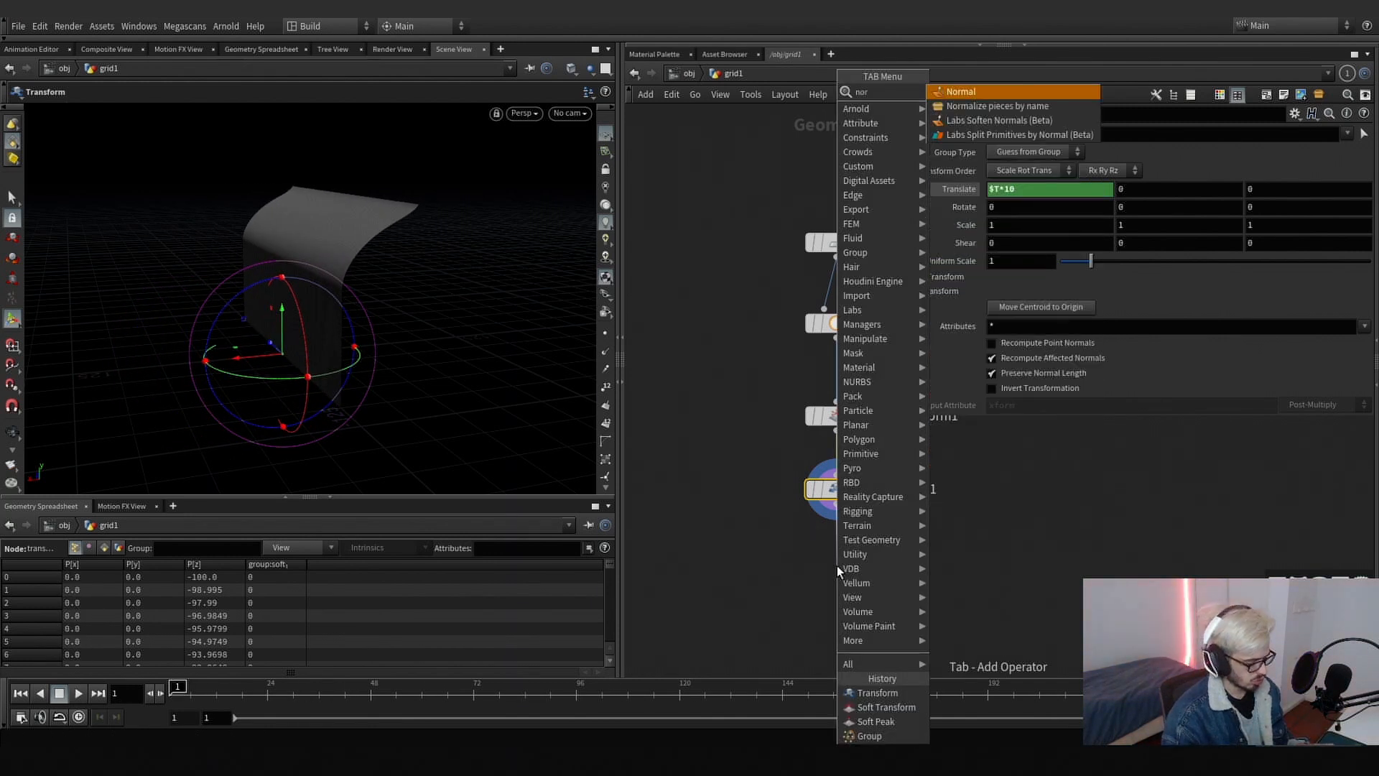
key("Return")
left_click(864, 566)
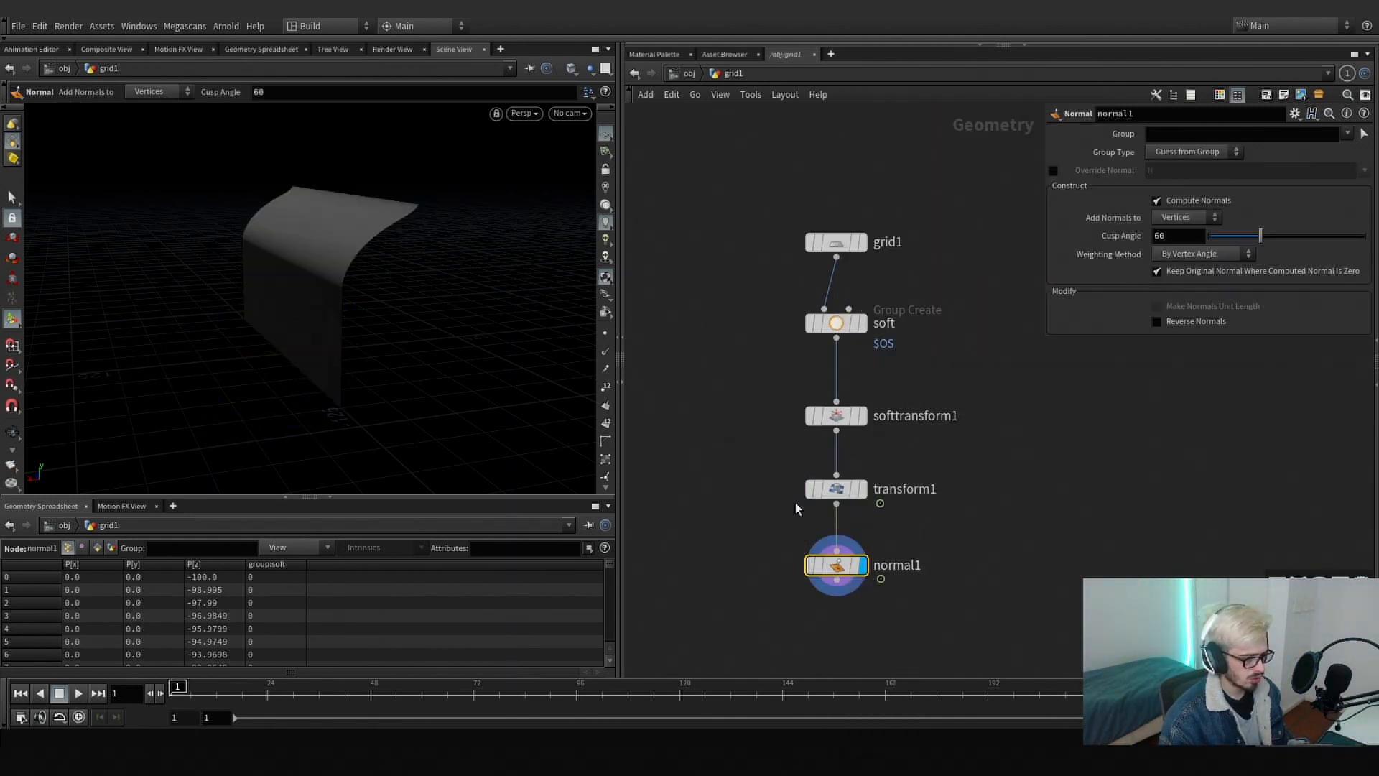
left_click(1170, 219)
left_click(1178, 221)
- Add a Point VOP node after normal1 and rename it shape
middle_click_drag(1063, 568, 1068, 460)
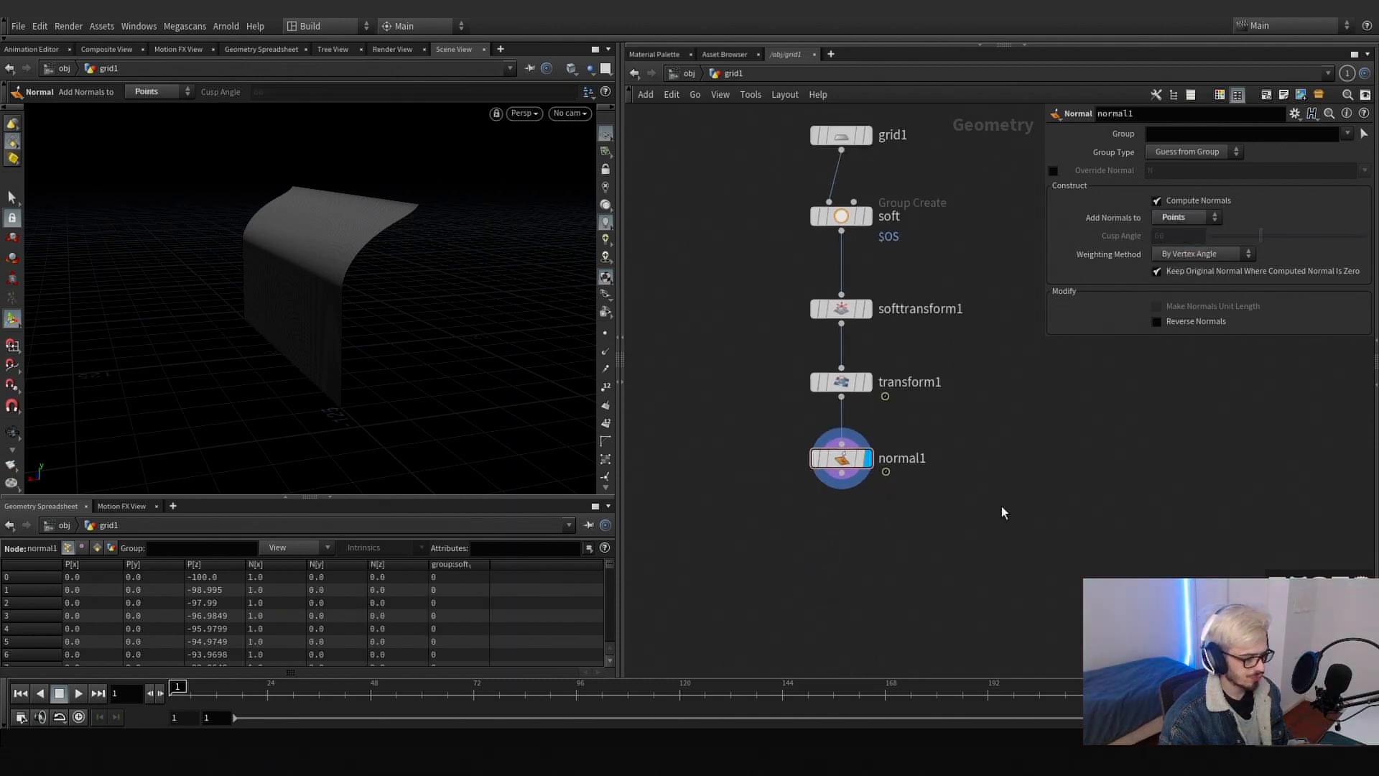
key("Tab")
type("point")
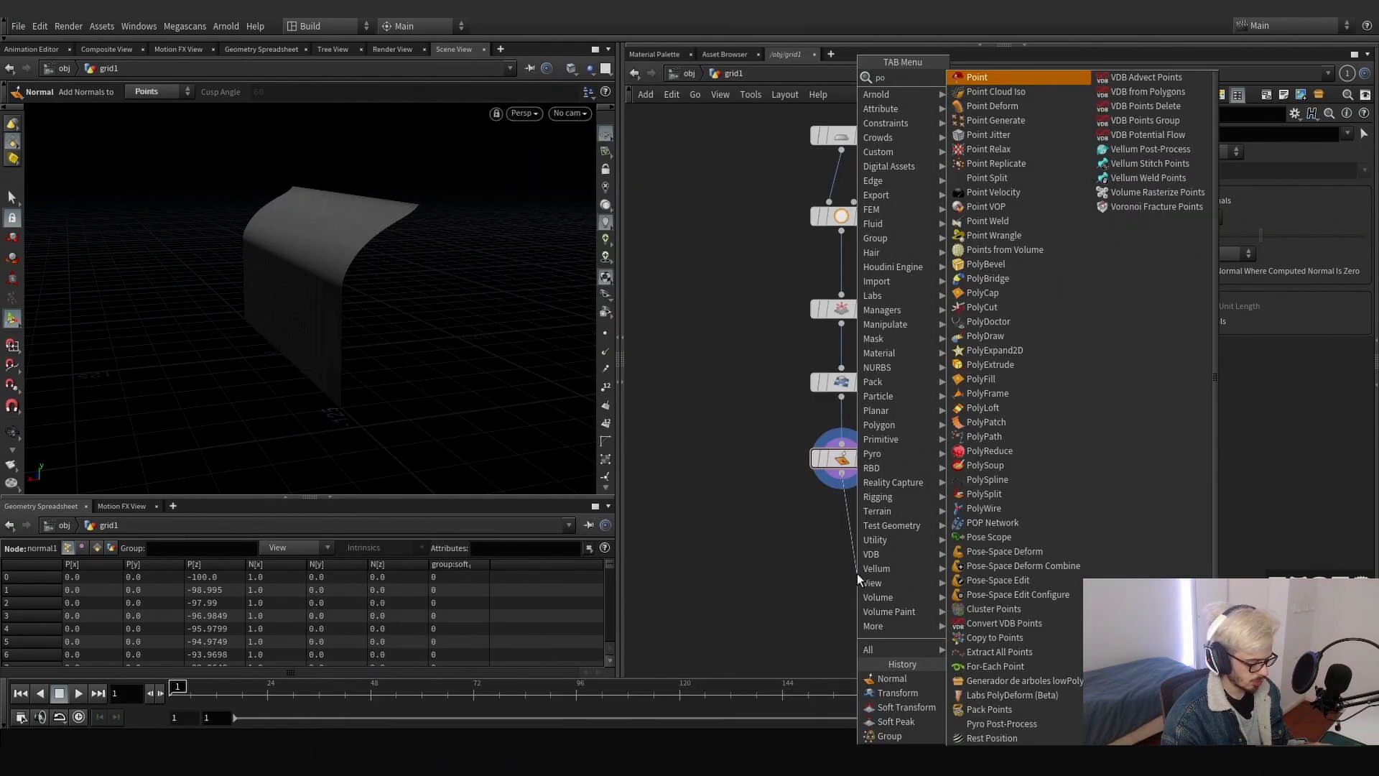
type(" vop")
key("Return")
left_click(856, 573)
type("shape")
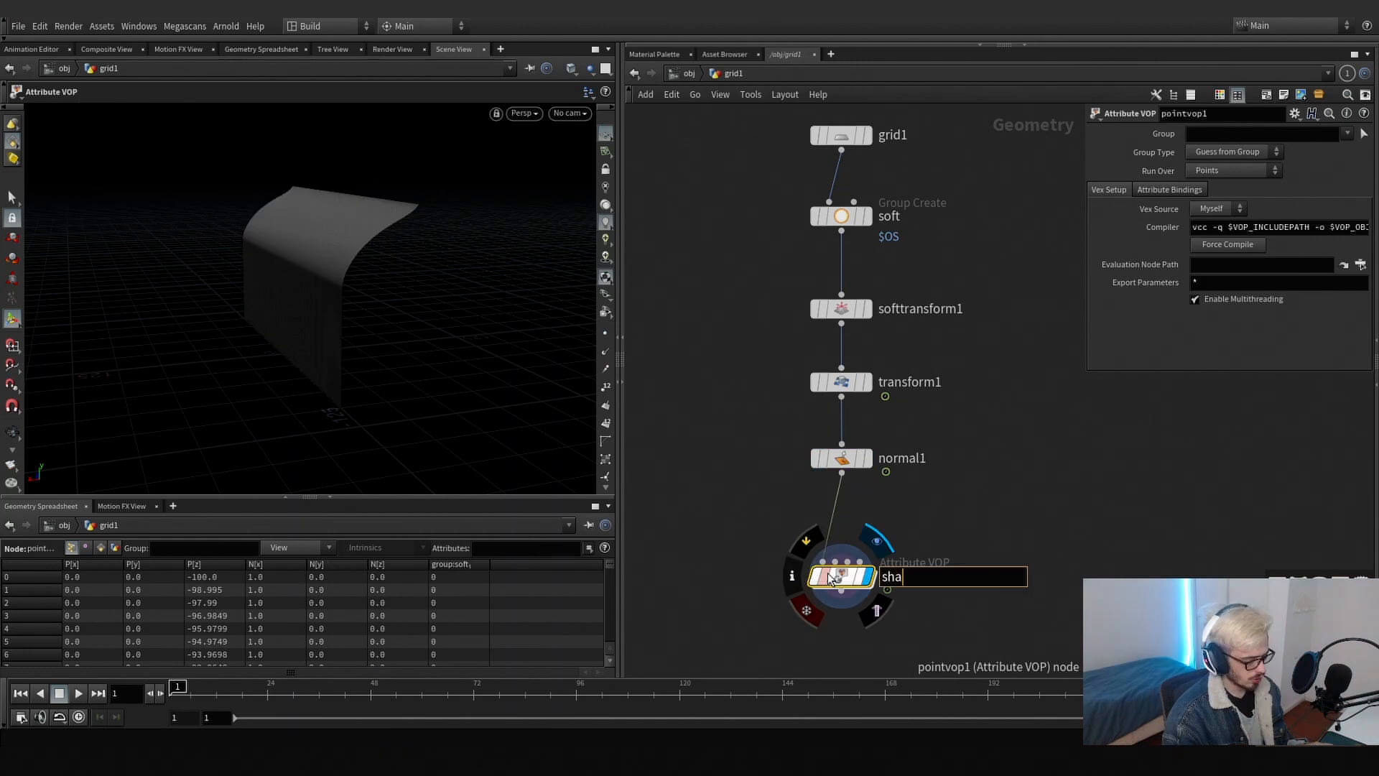
key("Return")
left_click_drag(829, 574, 842, 569)
- Enter the shape VOP network and spread the global and output nodes apart in one row
double_click(841, 566)
middle_click_drag(795, 501, 694, 465)
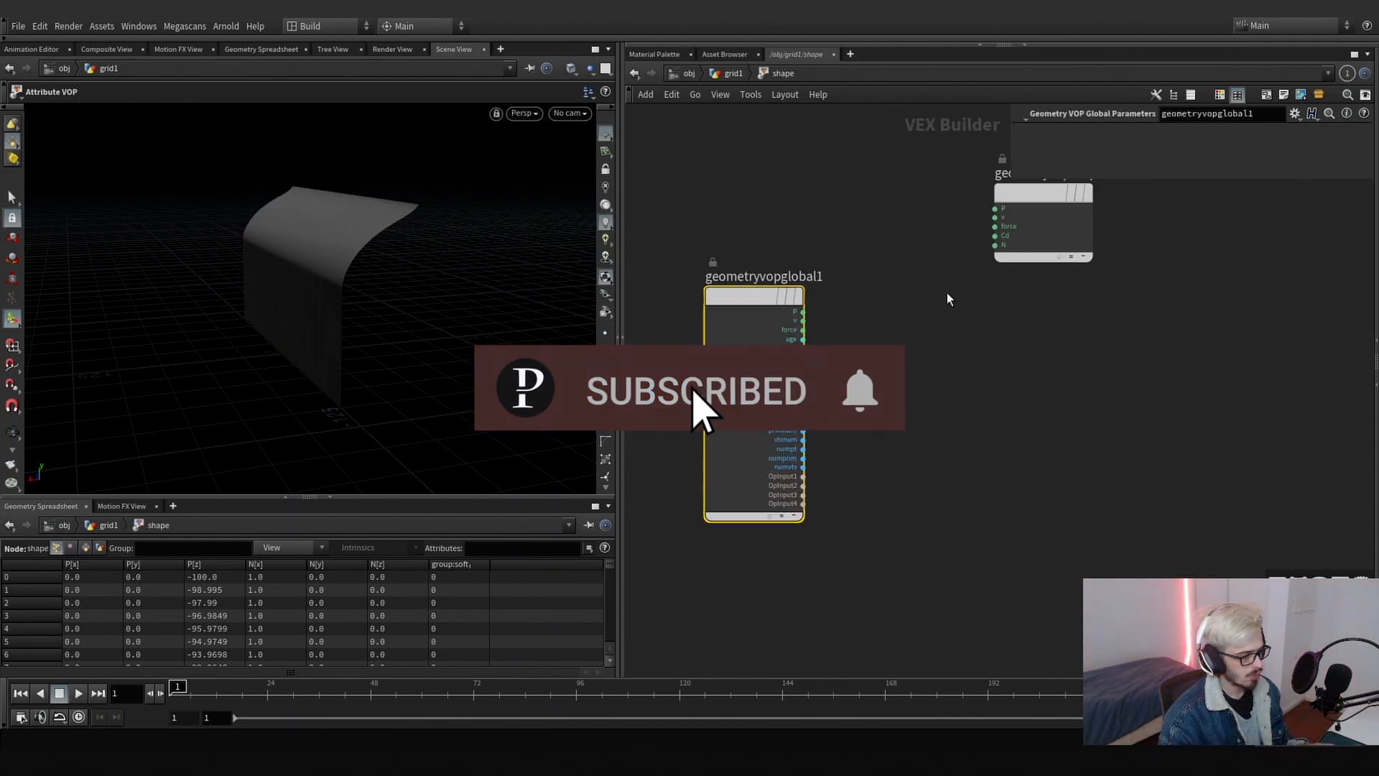
left_click_drag(1045, 246, 1173, 354)
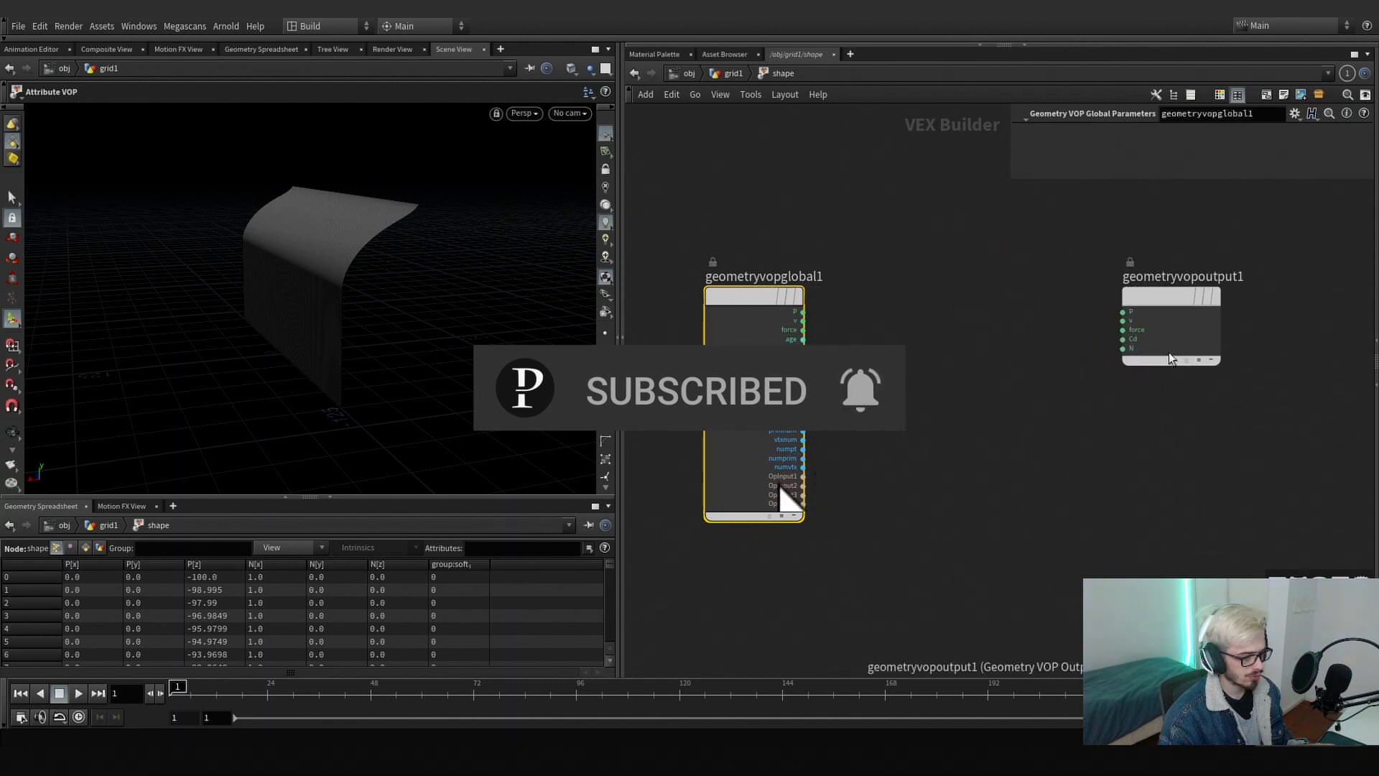
left_click_drag(751, 324, 705, 325)
- Add an Anti-Aliased Flow Noise node between the global parameters and the output node
key("Tab")
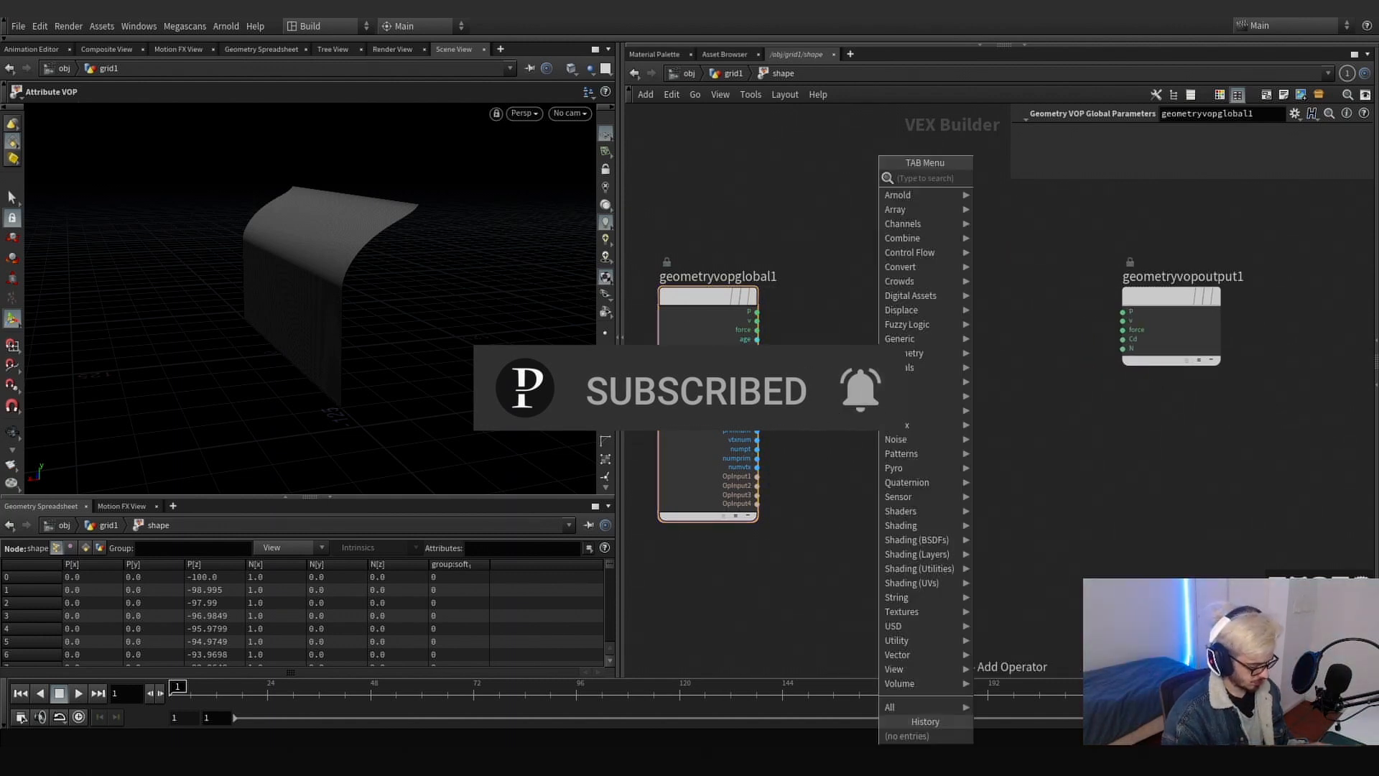
type("nois")
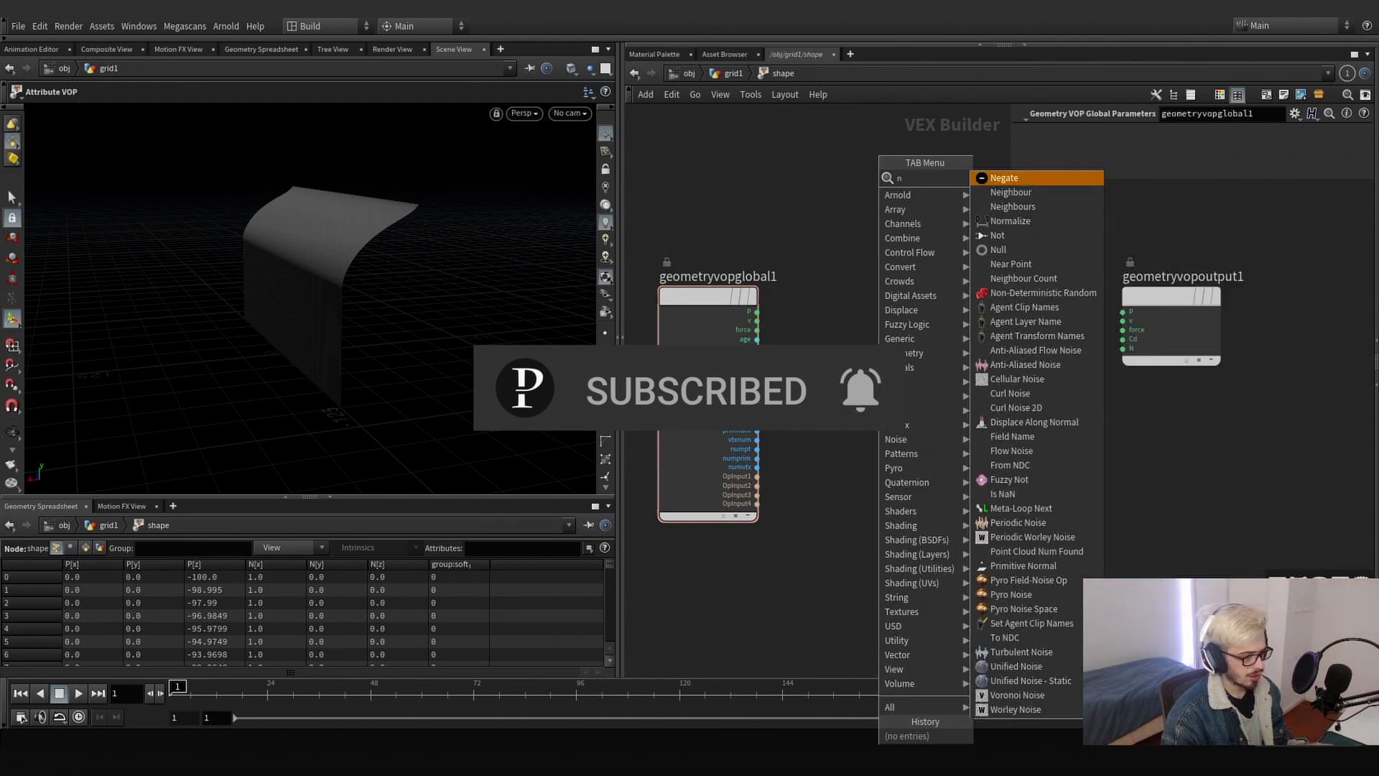
key("Return")
left_click(878, 381)
scroll(1080, 441, "down", 2)
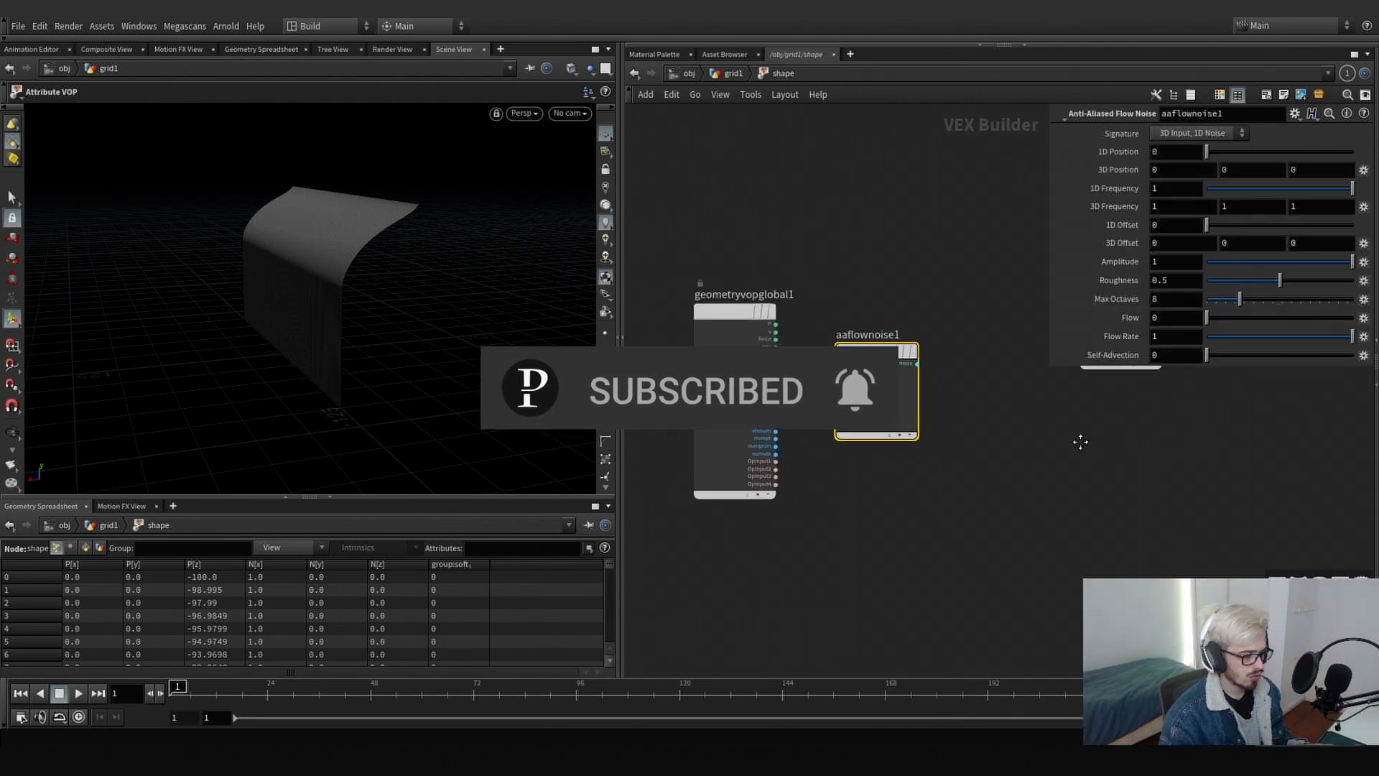
middle_click_drag(1081, 440, 929, 401)
left_click_drag(996, 334, 1037, 343)
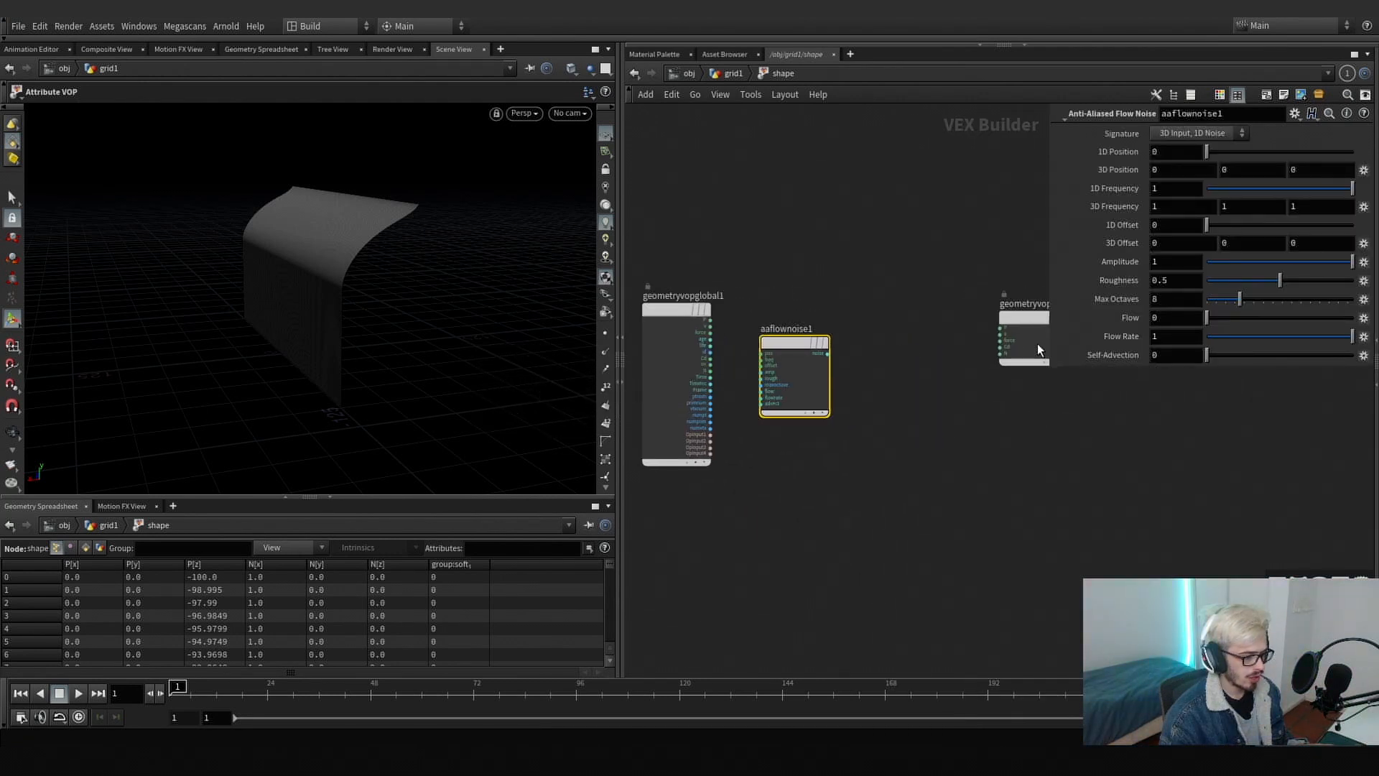
- Connect the global P to the noise node's pos input and the noise output to Cd on the output node
left_click_drag(654, 310, 795, 354)
middle_click_drag(873, 363, 825, 368)
left_click(795, 356)
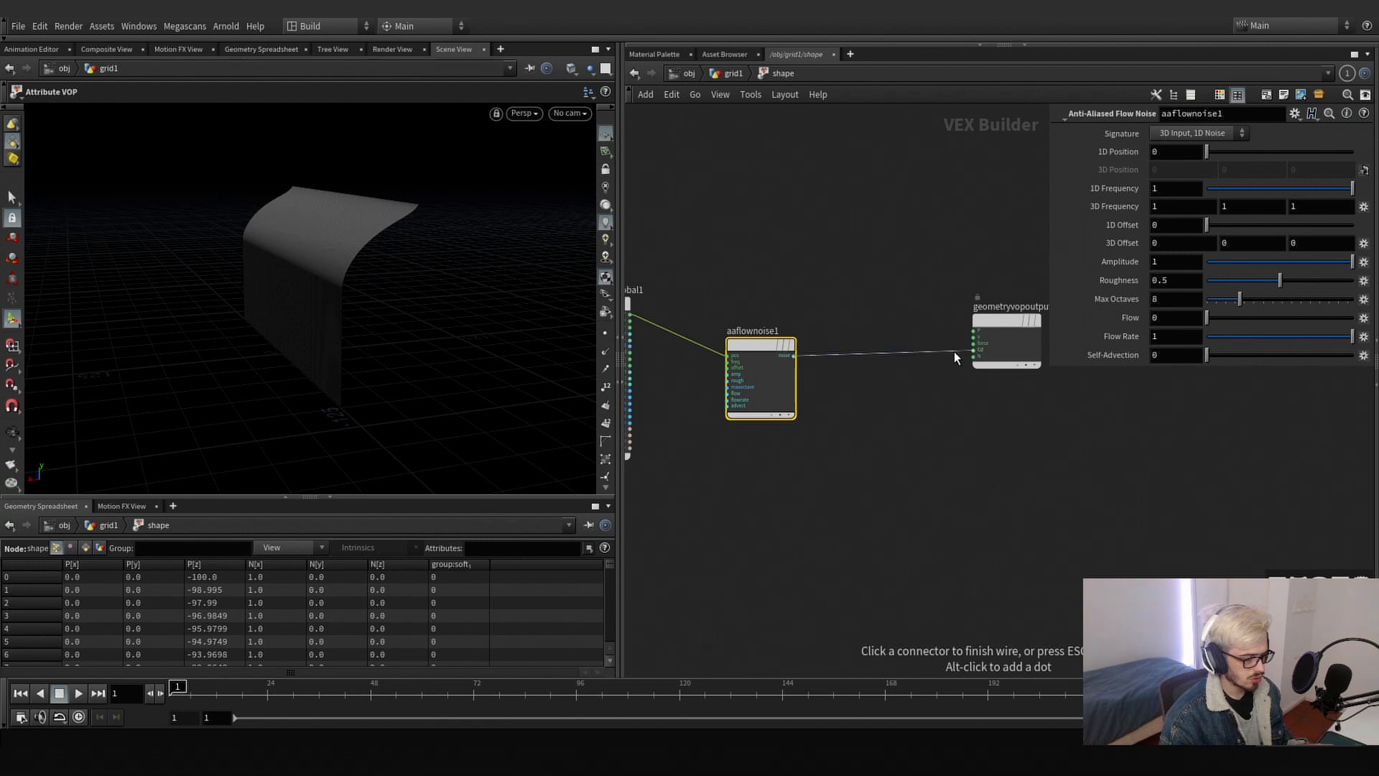
left_click(959, 352)
left_click_drag(300, 280, 352, 271, "alt")
middle_click_drag(351, 271, 496, 299, "alt")
- Set the noise node's 3D Frequency to 0.01 on all three axes, deleting the stray channel on the second component
left_click_drag(836, 325, 756, 423)
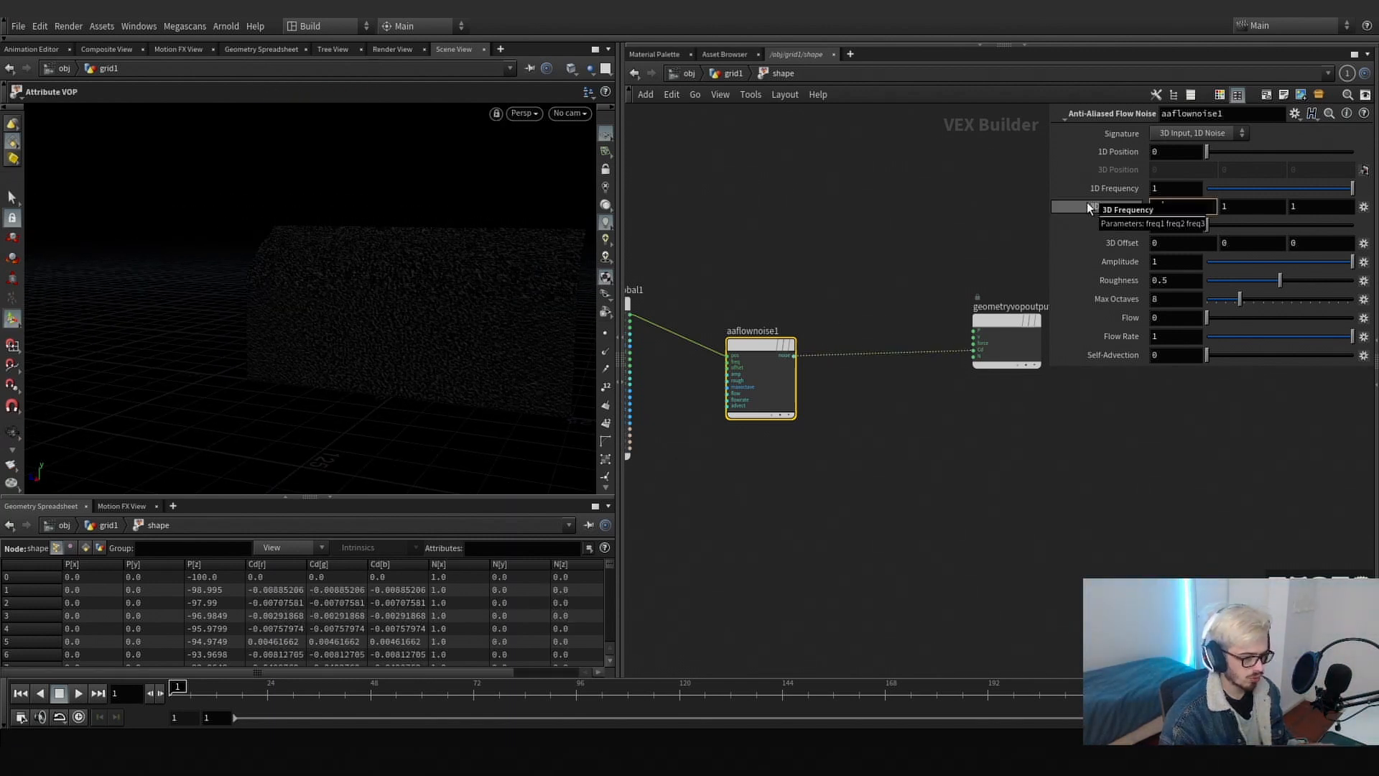
key("Tab")
type("..1")
key("Tab")
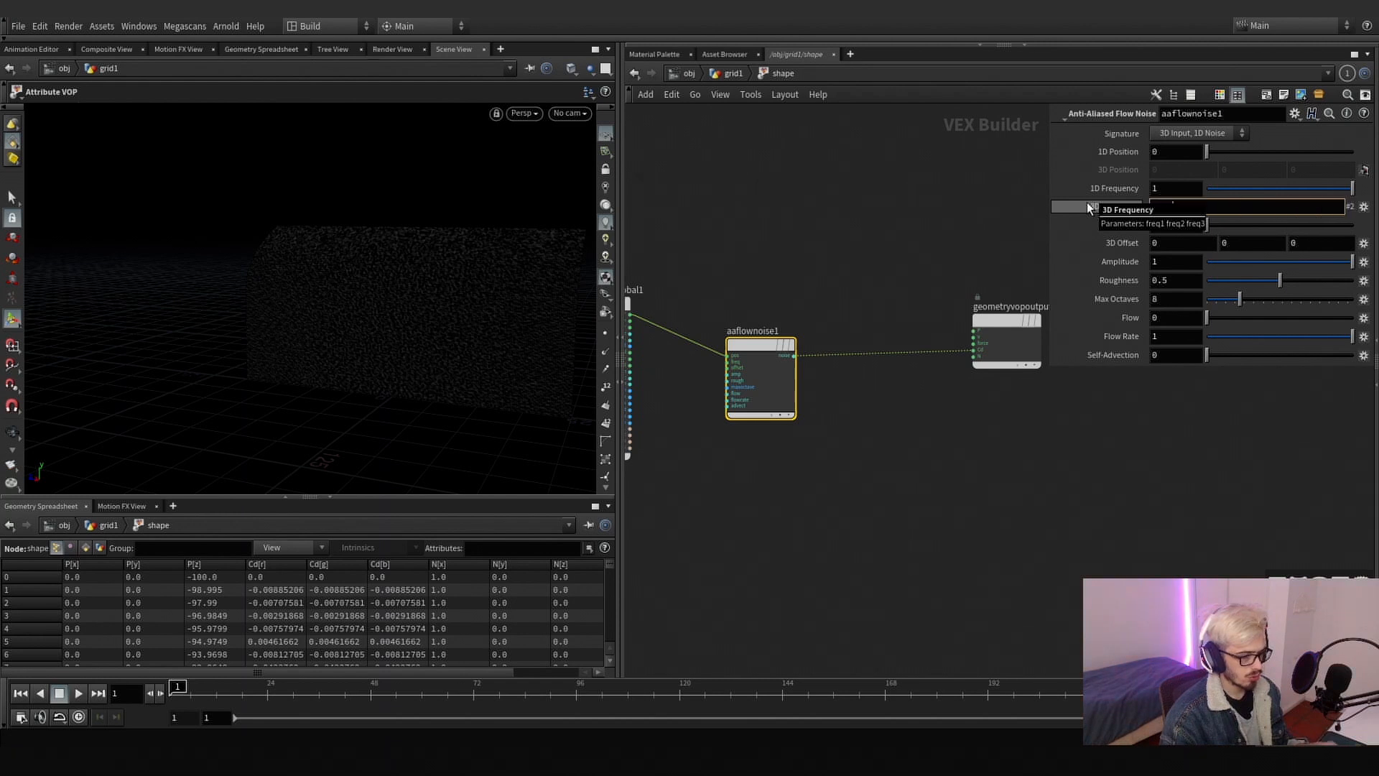
type("0.1")
key("Return")
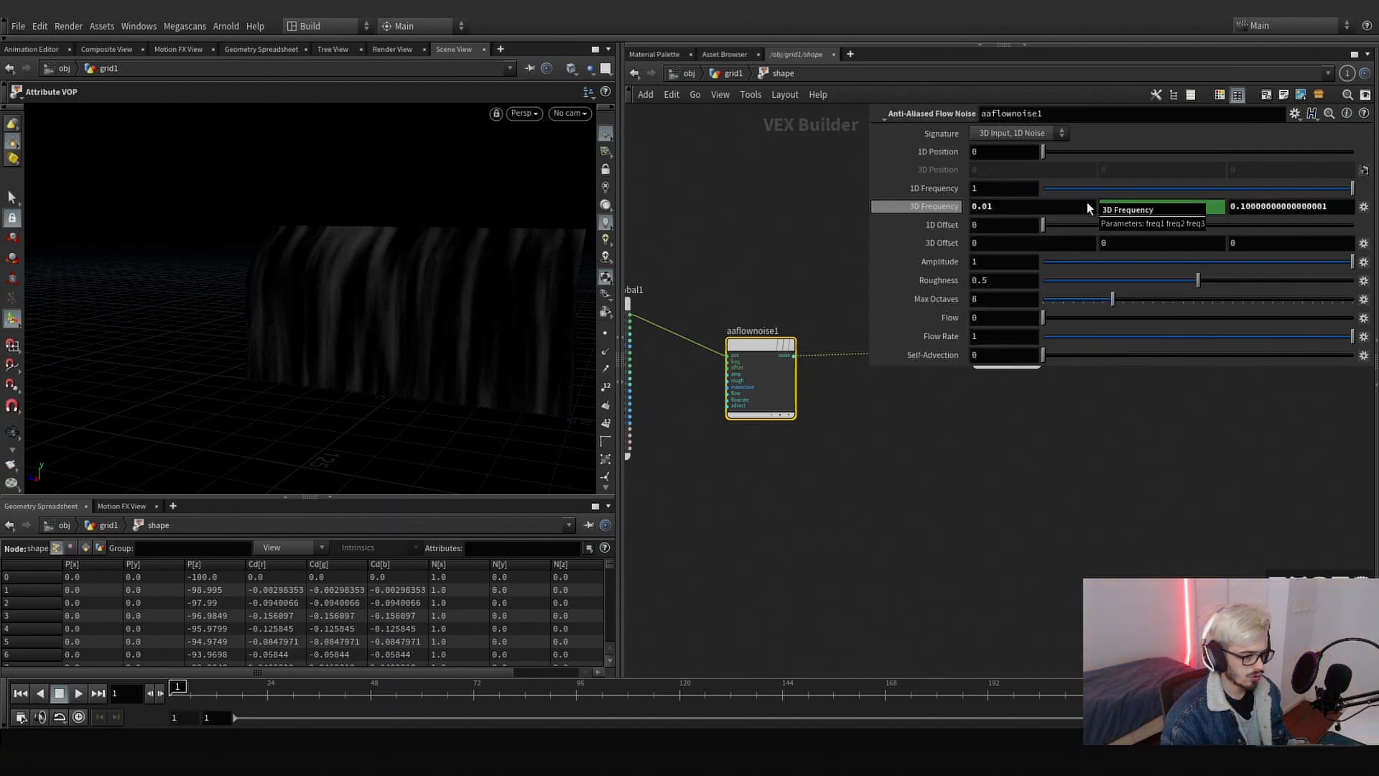
left_click(1240, 208)
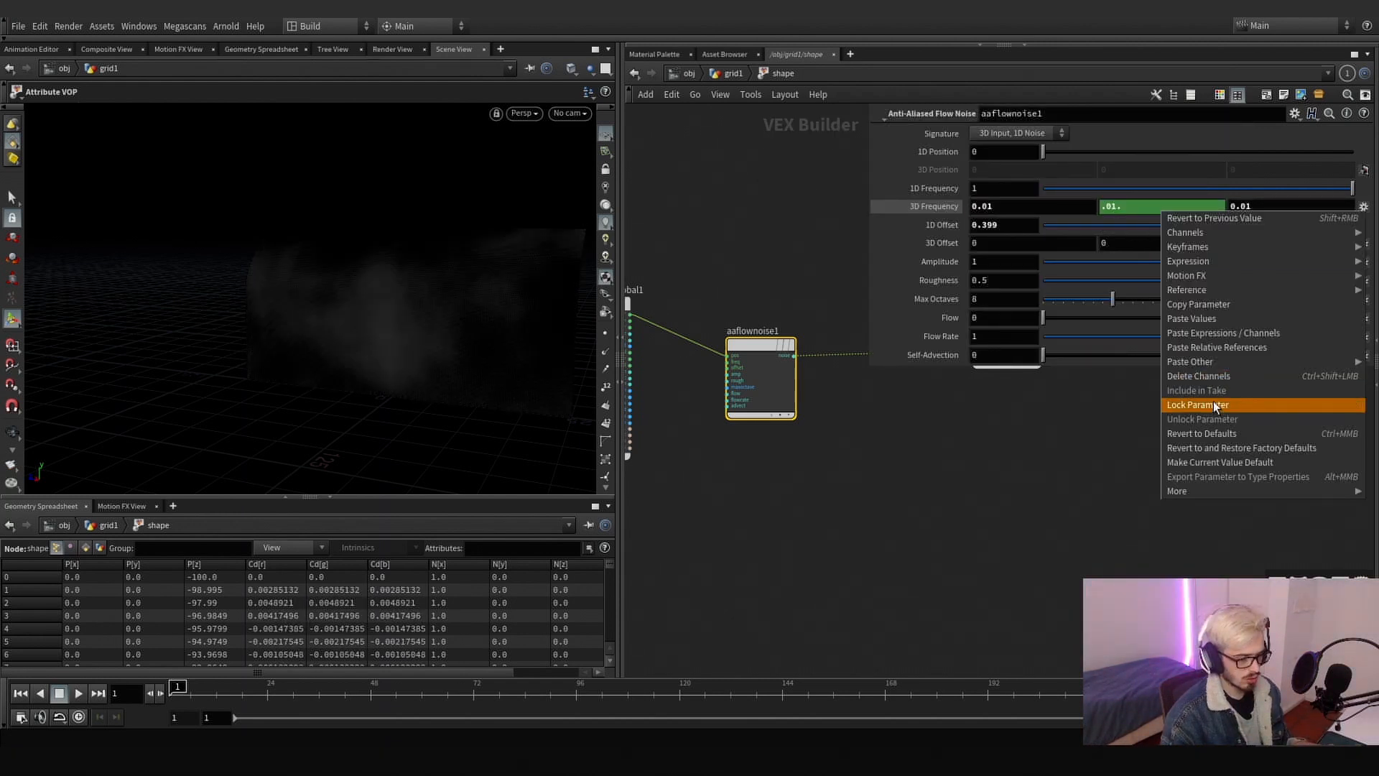
left_click(1210, 376)
left_click(1036, 485)
- Switch the viewport shading to Flat Wire Shaded and inspect the noise pattern on the wall
left_click_drag(422, 321, 492, 311, "alt")
left_click(572, 68)
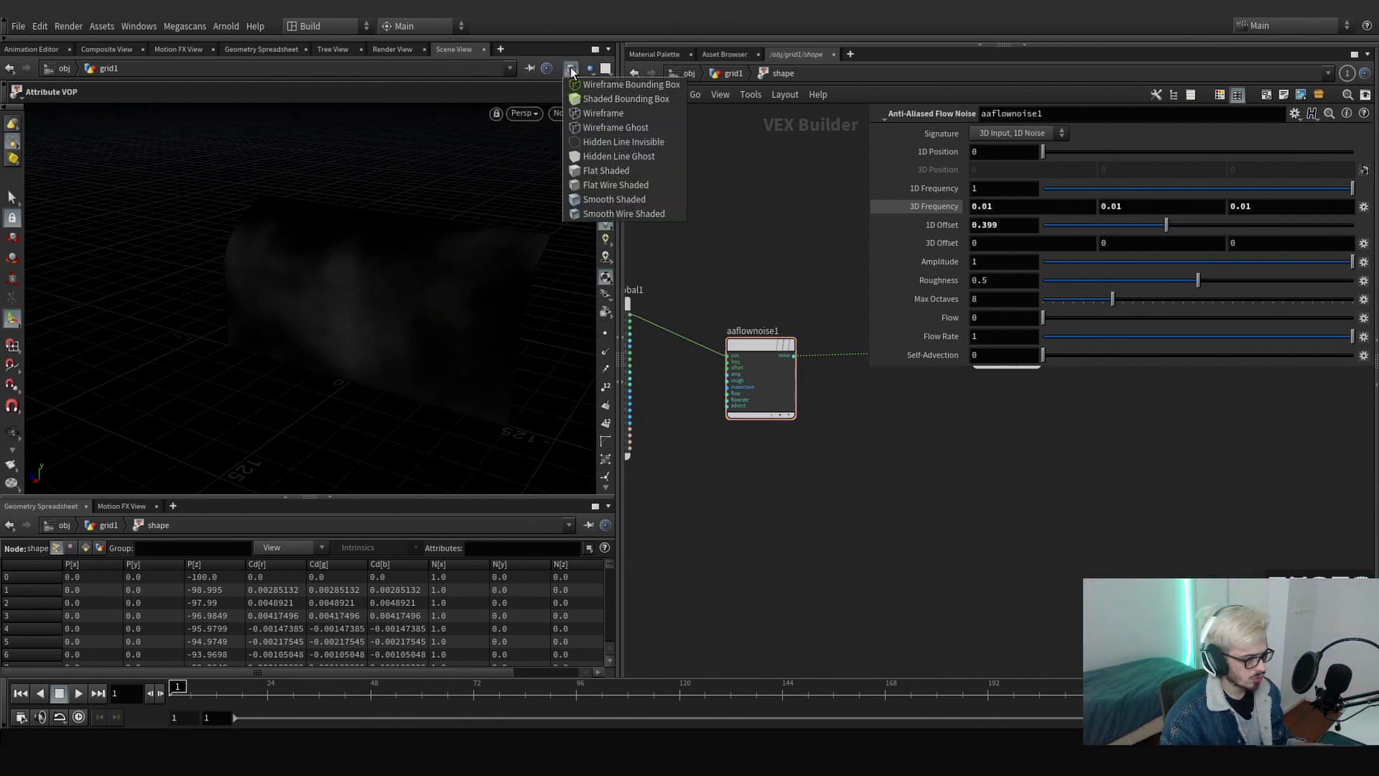
left_click(608, 185)
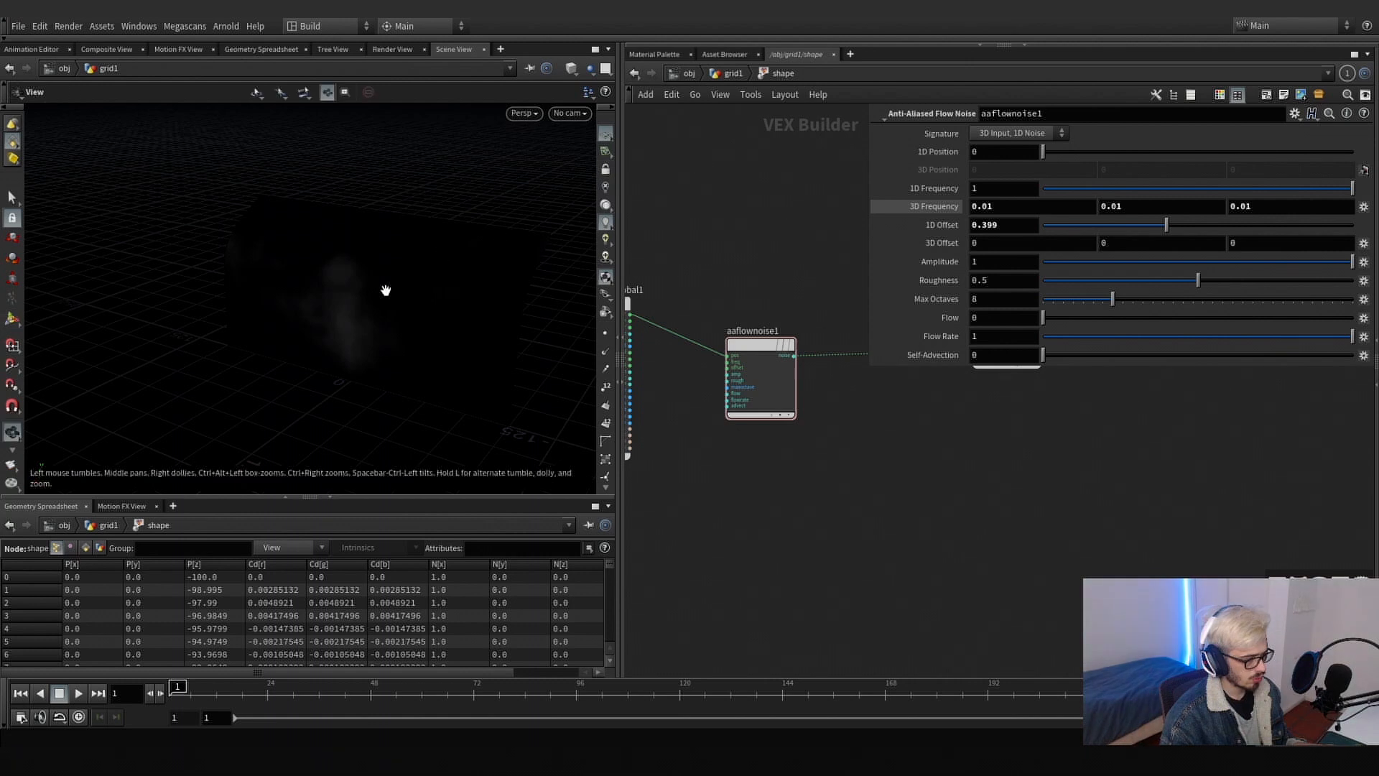
mouse_move(385, 292)
left_mouse_down("alt")
mouse_move(471, 268)
mouse_move(391, 278)
left_mouse_up("alt")
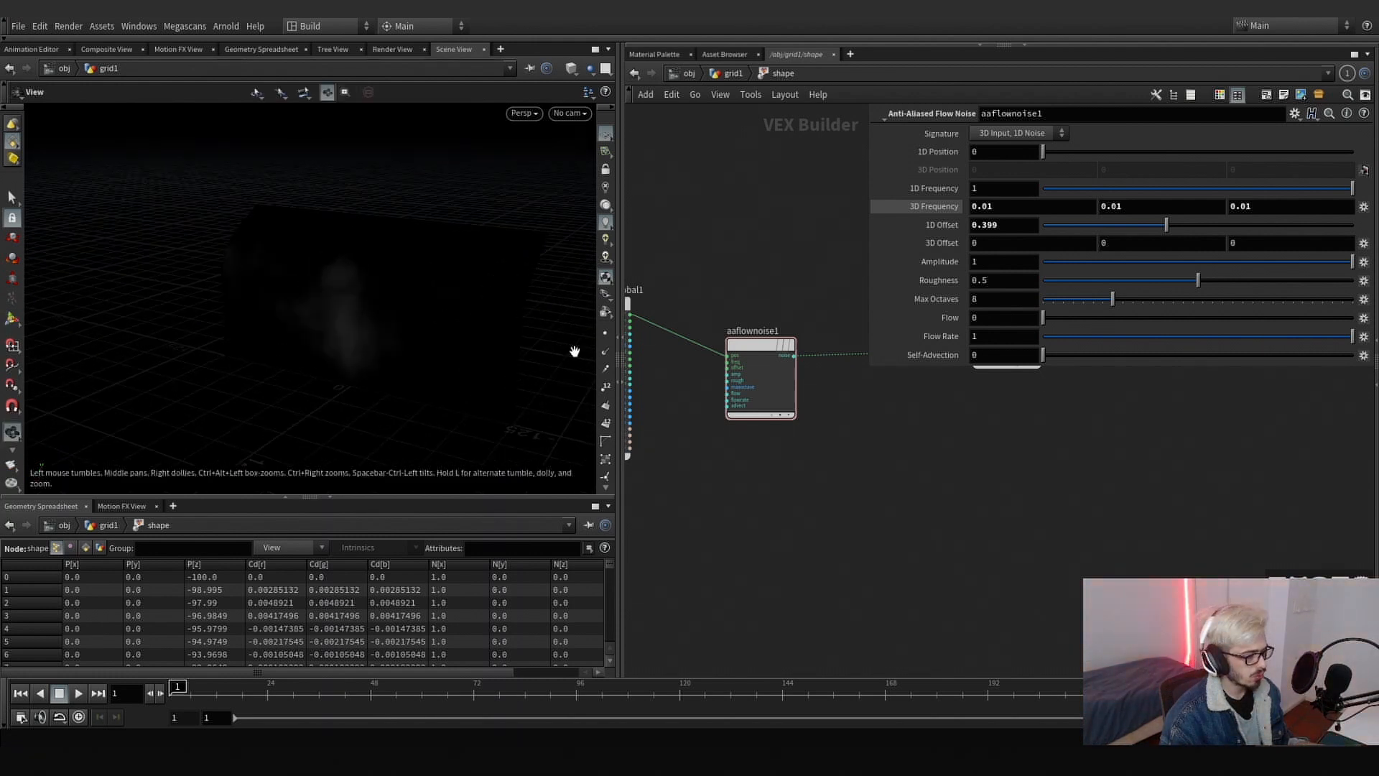
- Rearrange the VOP nodes so that the flow noise node sits lower, between the global and output nodes
scroll(913, 506, "down", 4)
left_click_drag(870, 367, 1013, 406)
scroll(763, 435, "up", 3)
left_click_drag(799, 427, 770, 397)
left_click_drag(910, 389, 942, 447)
left_click(1142, 134)
left_click(967, 306)
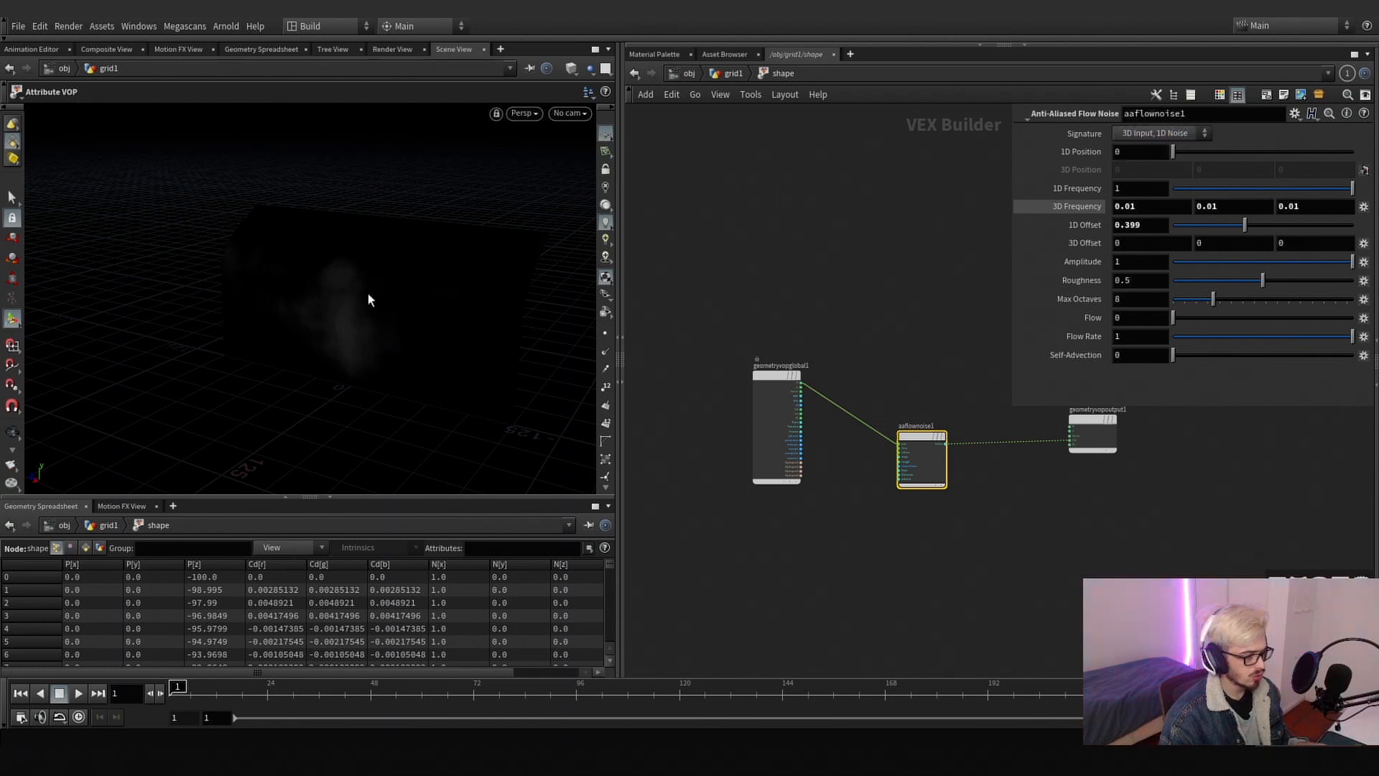
- Add a Multiply node above the noise node and feed the noise output into it
scroll(912, 403, "up", 2)
key("Tab")
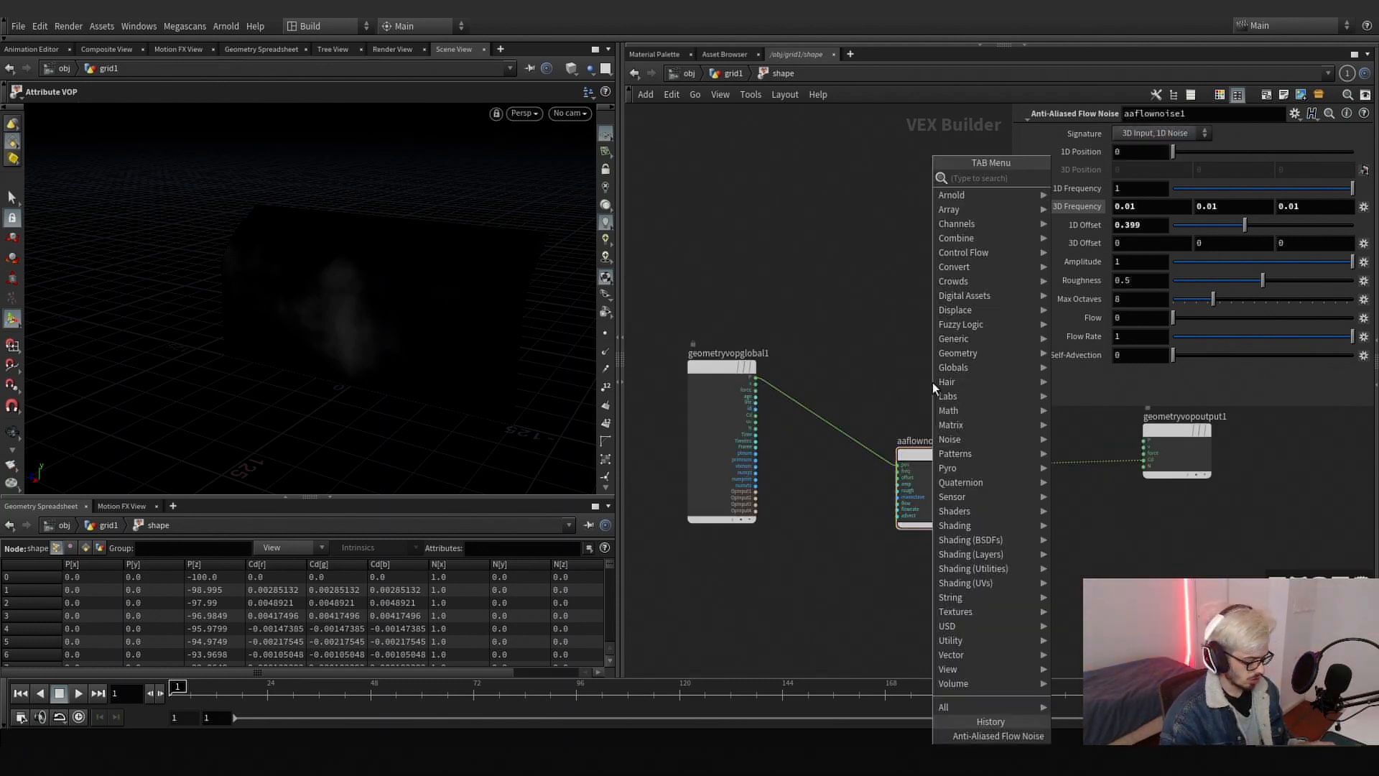
type("mul")
key("Return")
left_click(952, 379)
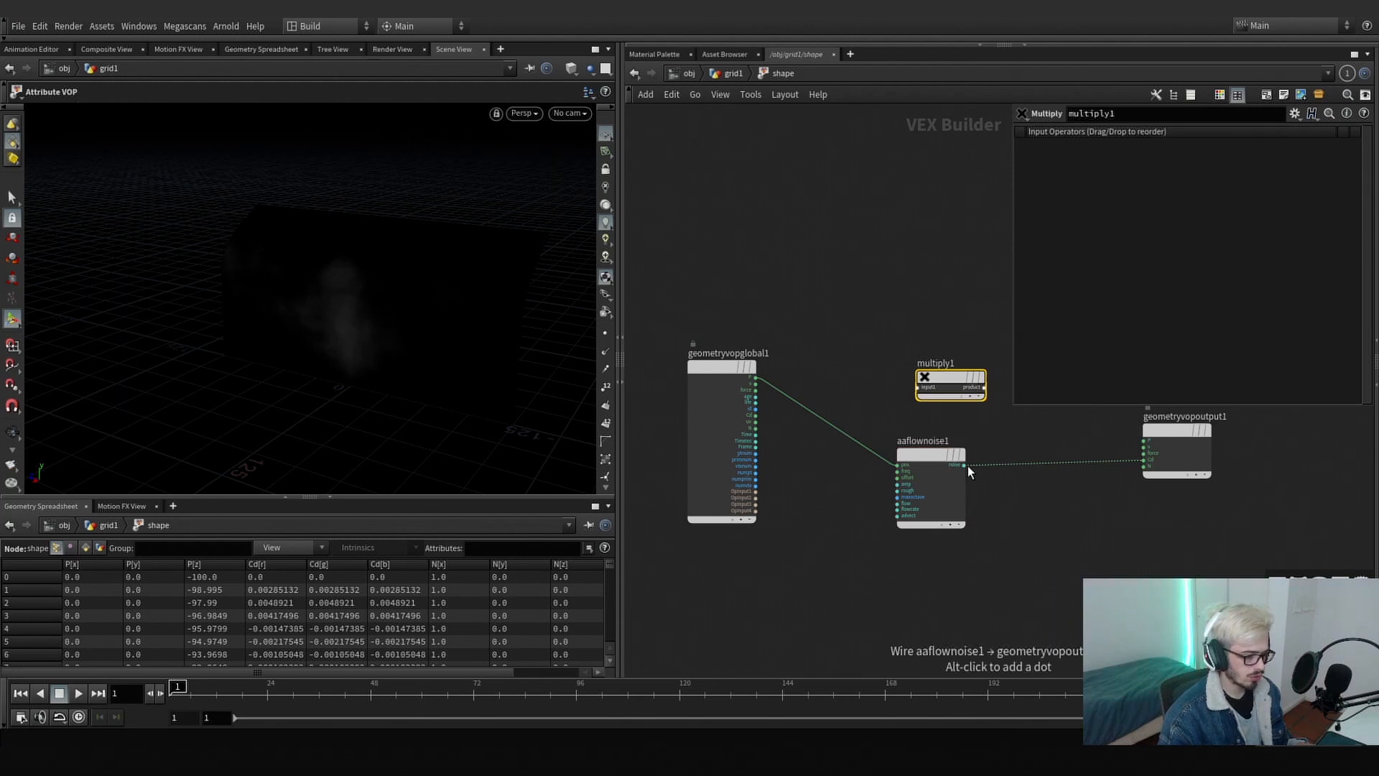
left_click(964, 464)
left_click(917, 387)
middle_click_drag(1029, 423, 876, 416)
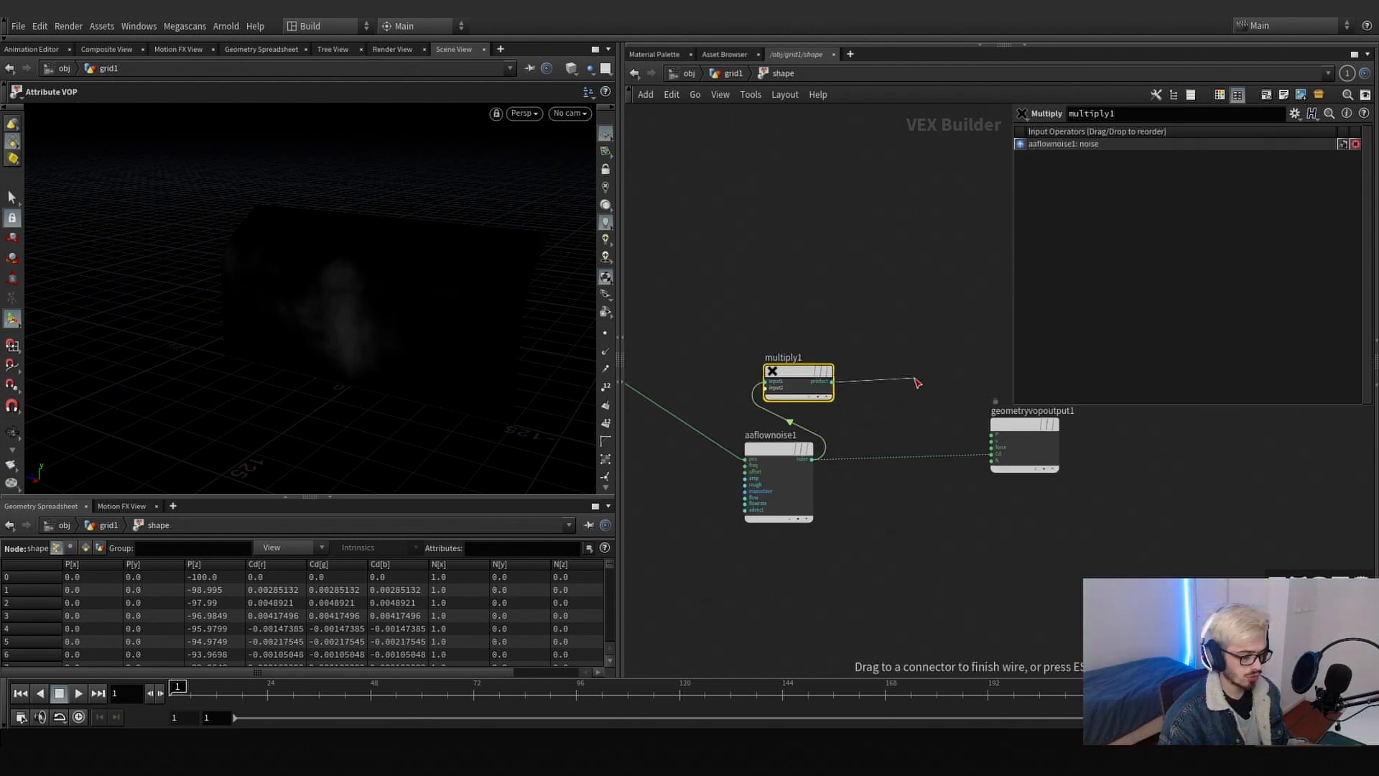
left_click_drag(802, 379, 886, 375)
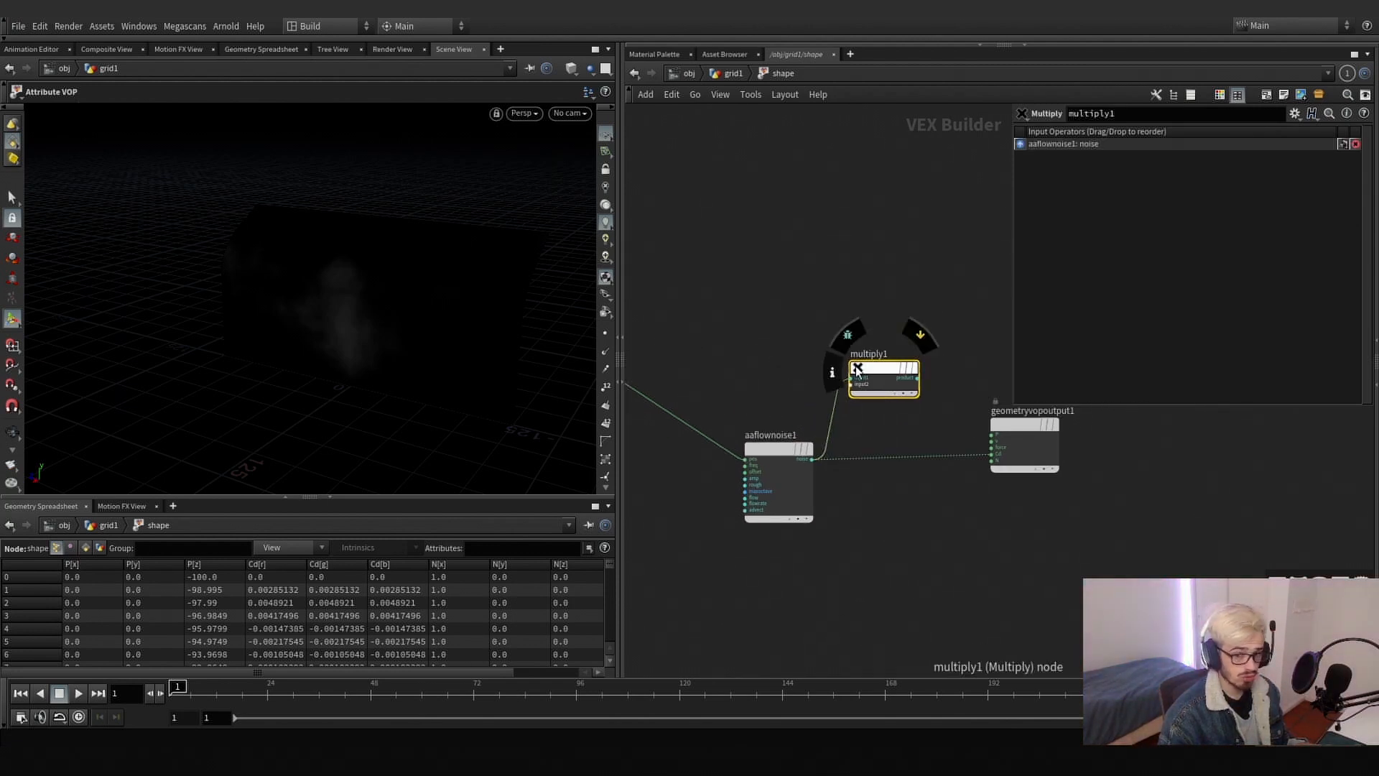
- Connect the global normal N to multiply1 and move it ahead of the noise in the input order
scroll(855, 326, "down", 2)
scroll(723, 356, "up", 5)
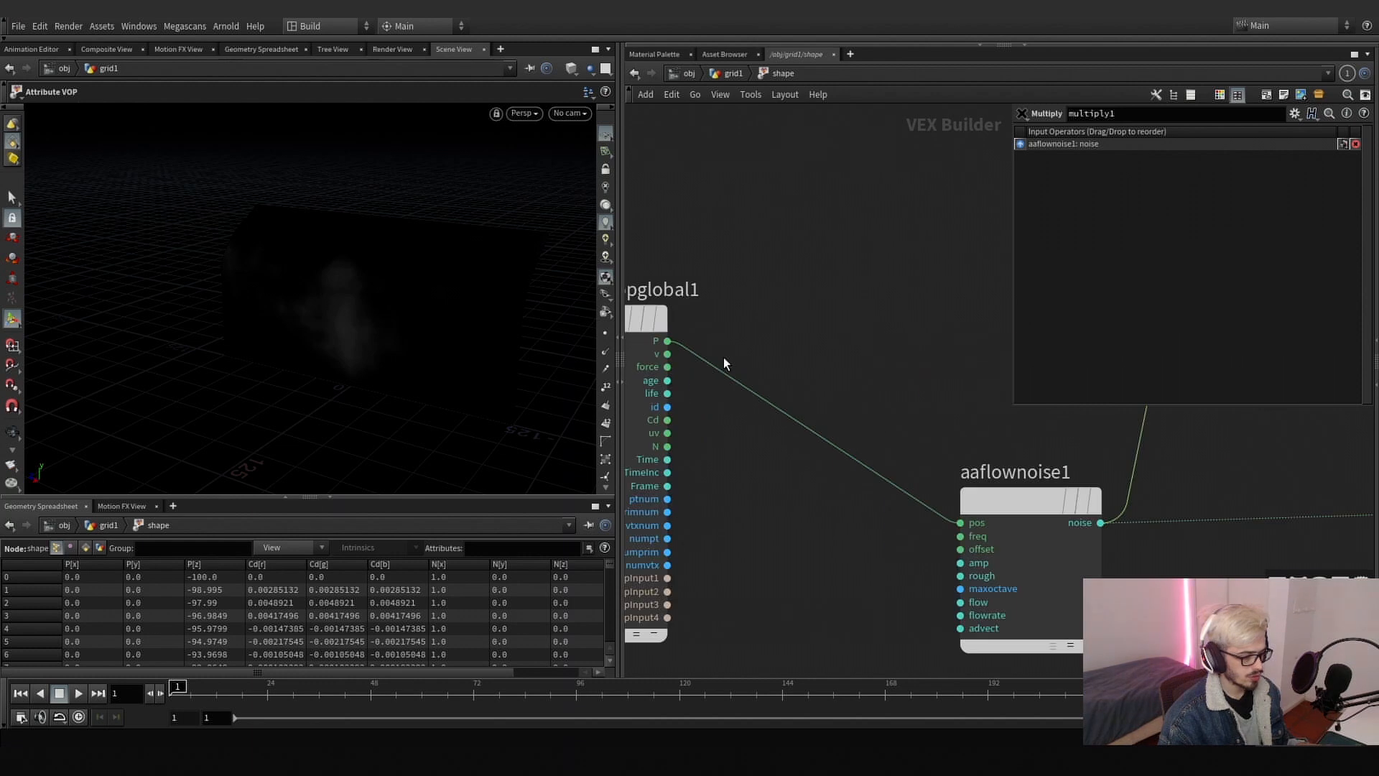
left_click(668, 460)
scroll(942, 386, "down", 3)
middle_click_drag(942, 385, 782, 370)
left_click(889, 372)
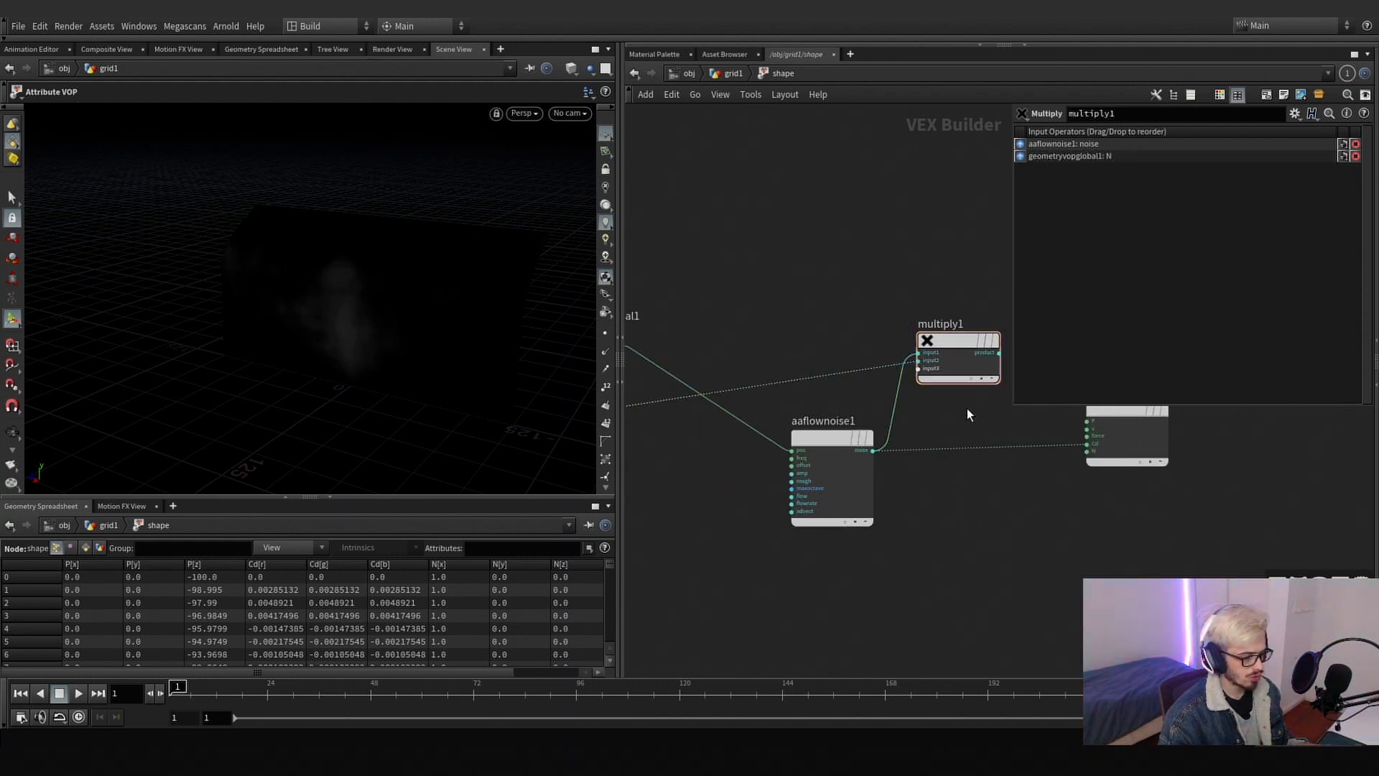
left_click_drag(1022, 158, 1022, 145)
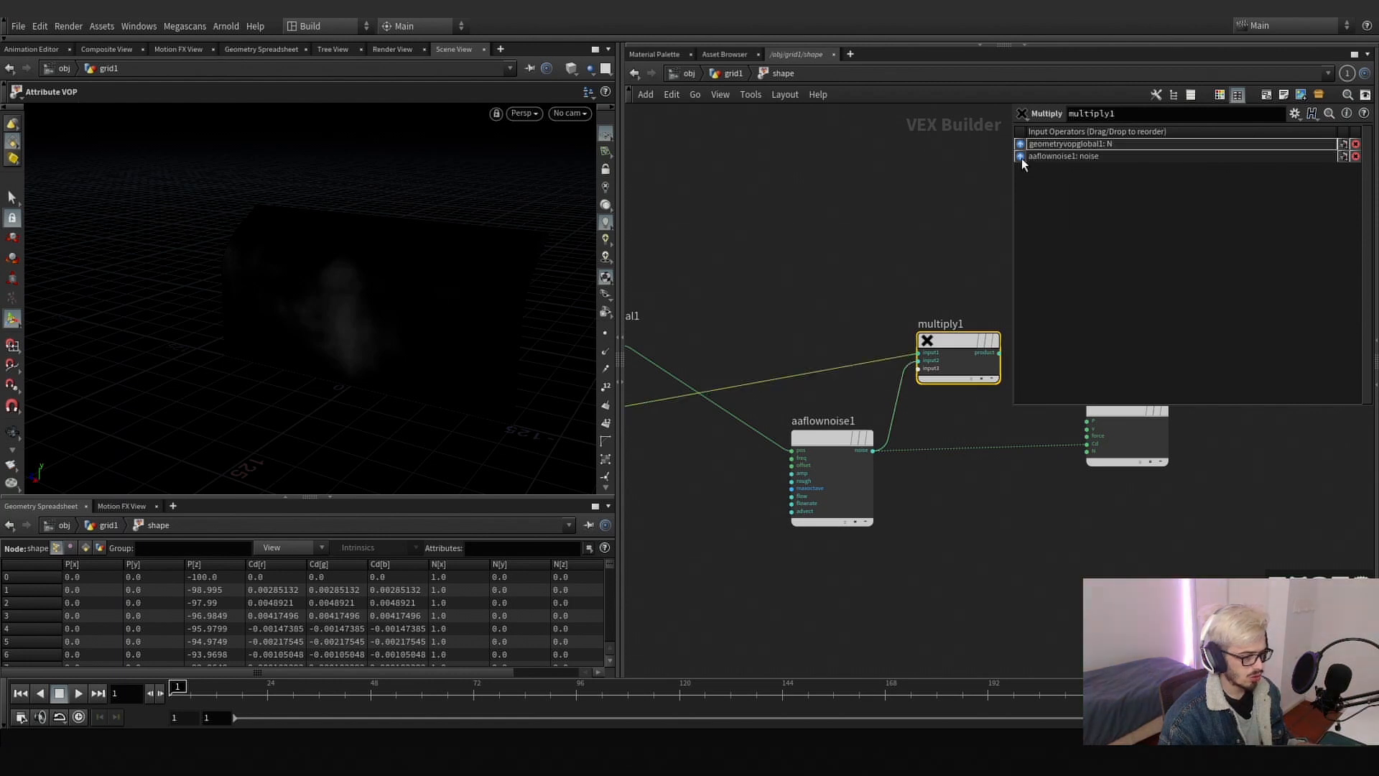
- Place an Add node above multiply1 and move the output node farther away to make room
scroll(875, 265, "down", 3)
left_click_drag(958, 270, 869, 349)
key("Tab")
type("add")
key("Return")
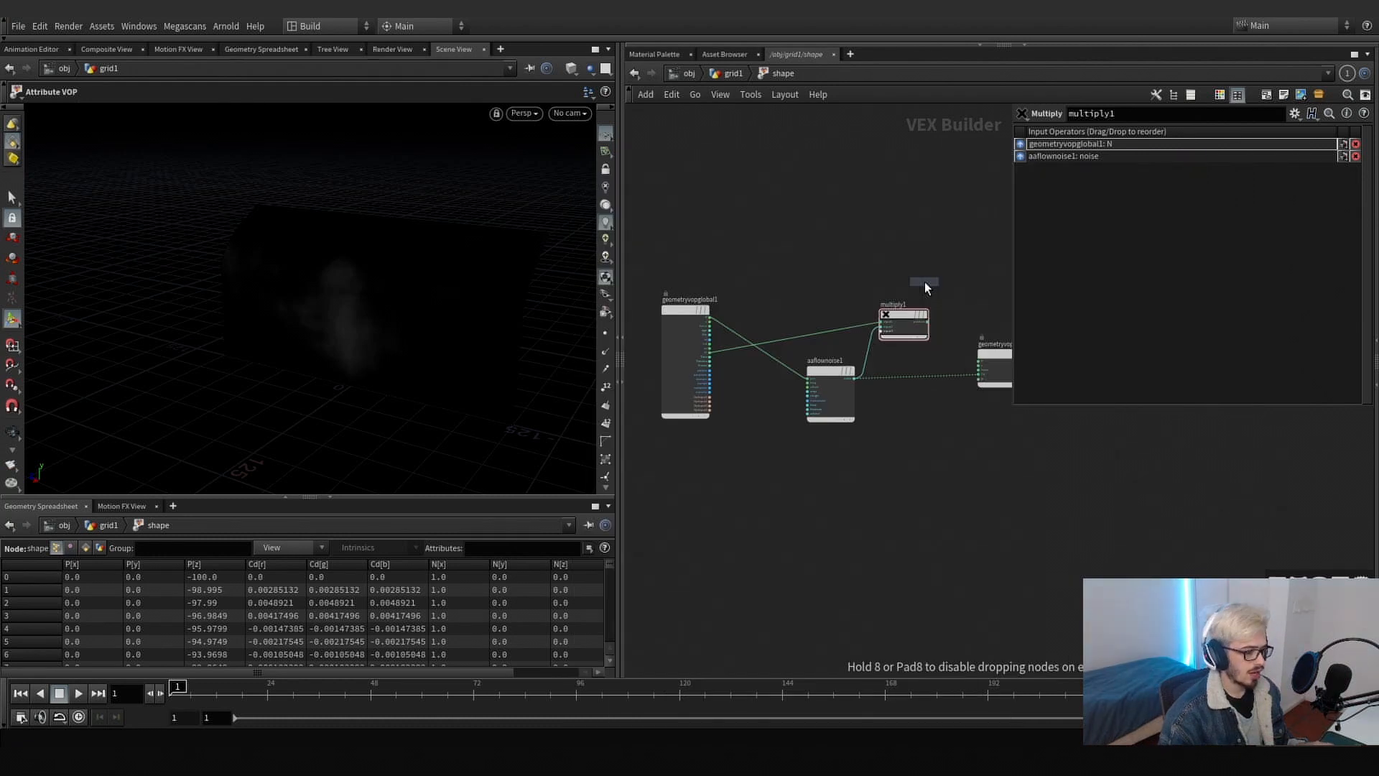
left_click(944, 271)
middle_click_drag(946, 298, 842, 322)
left_click_drag(904, 377, 985, 365)
- Connect the global position P to the first input of add1
middle_click_drag(750, 302, 791, 295)
scroll(650, 328, "up", 3)
left_click(645, 334)
left_click(948, 277)
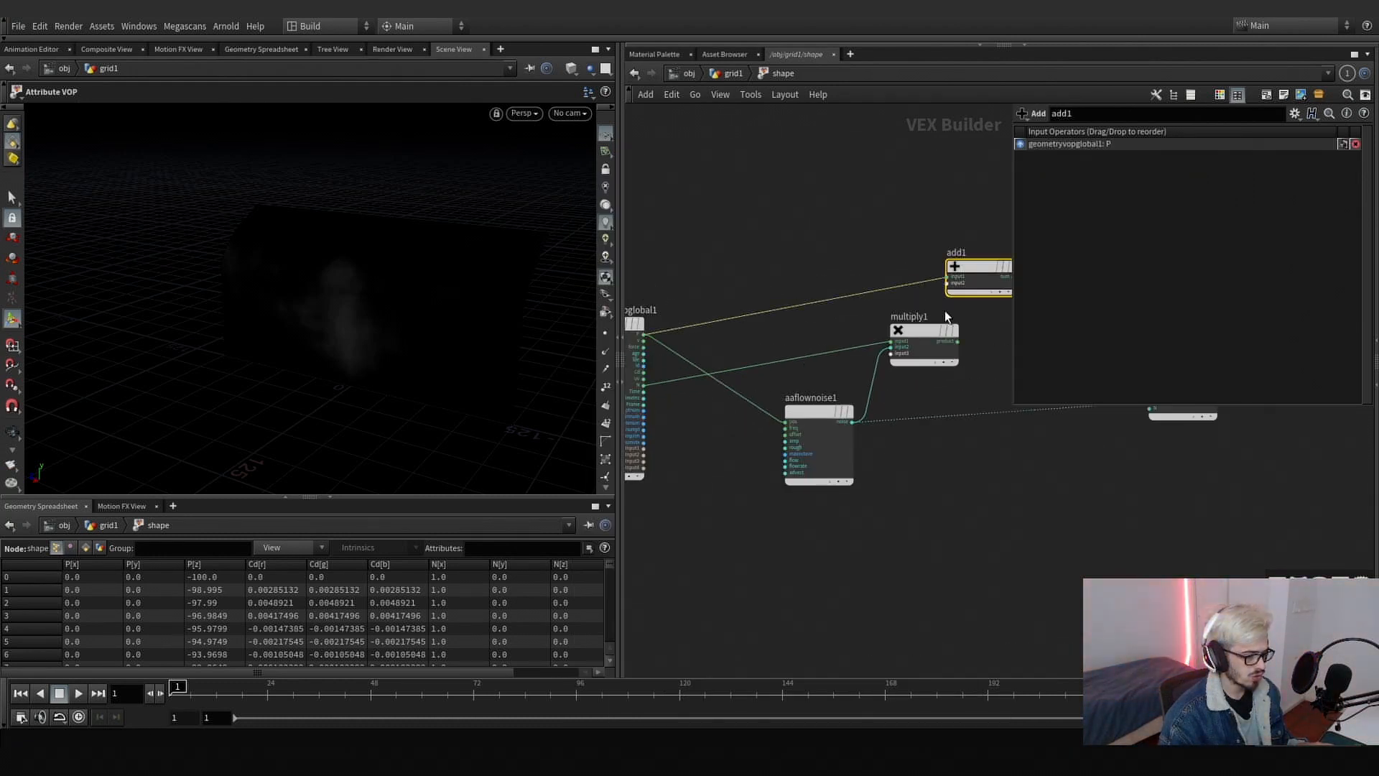
- Connect the product output of multiply1 to the second input of add1
left_click(956, 338)
left_click(959, 341)
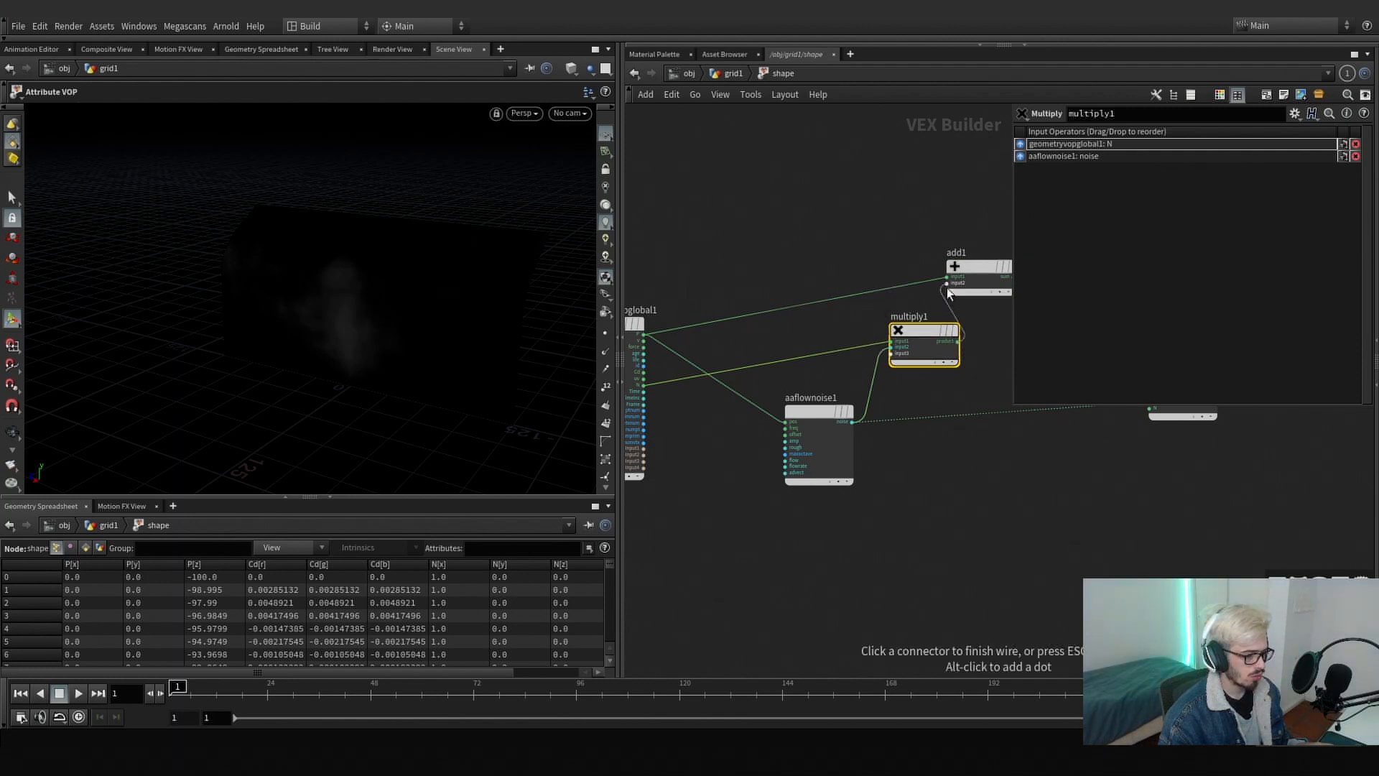
left_click(947, 282)
- Connect the sum of add1 to the P input of the geometry output node and move add1 closer to it
middle_click_drag(962, 313, 766, 302)
left_click(817, 272)
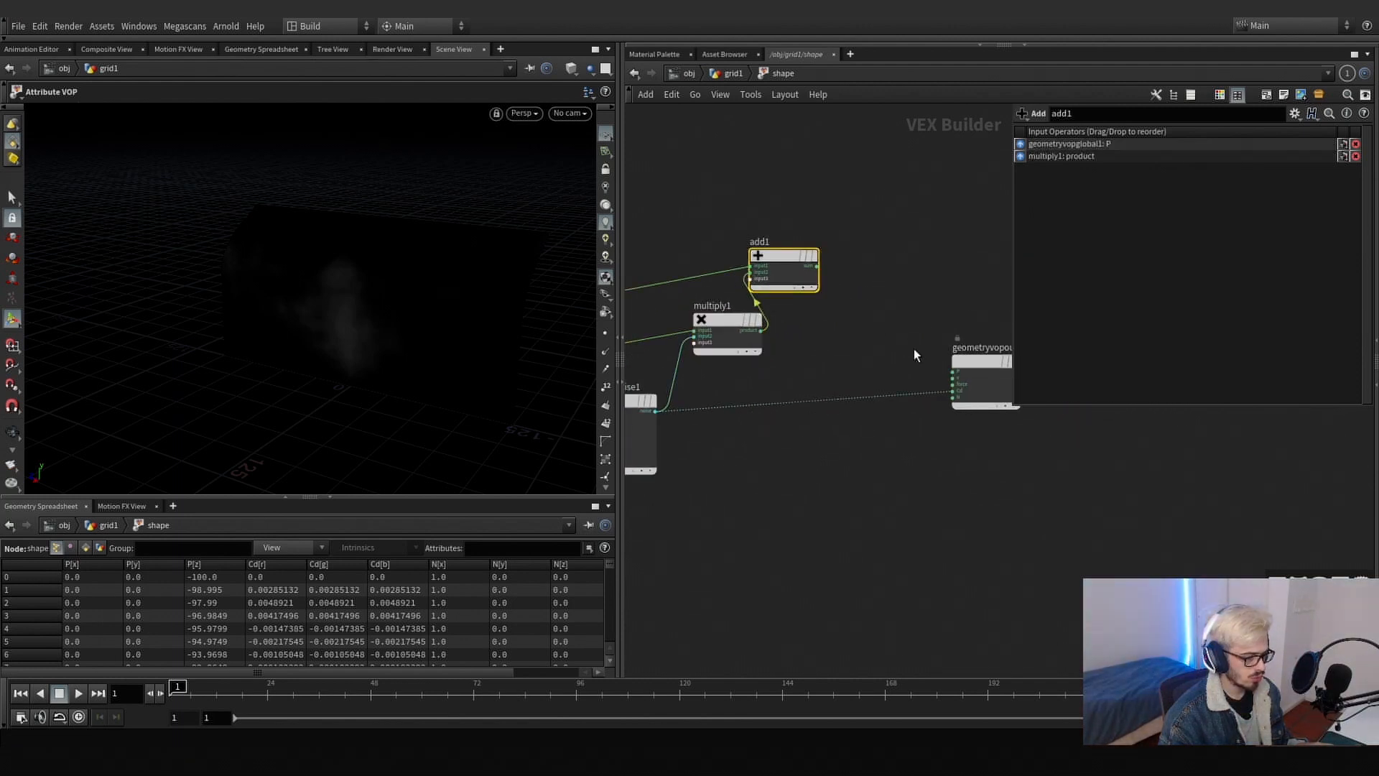
left_click(817, 266)
left_click(953, 372)
left_click_drag(800, 268, 907, 291)
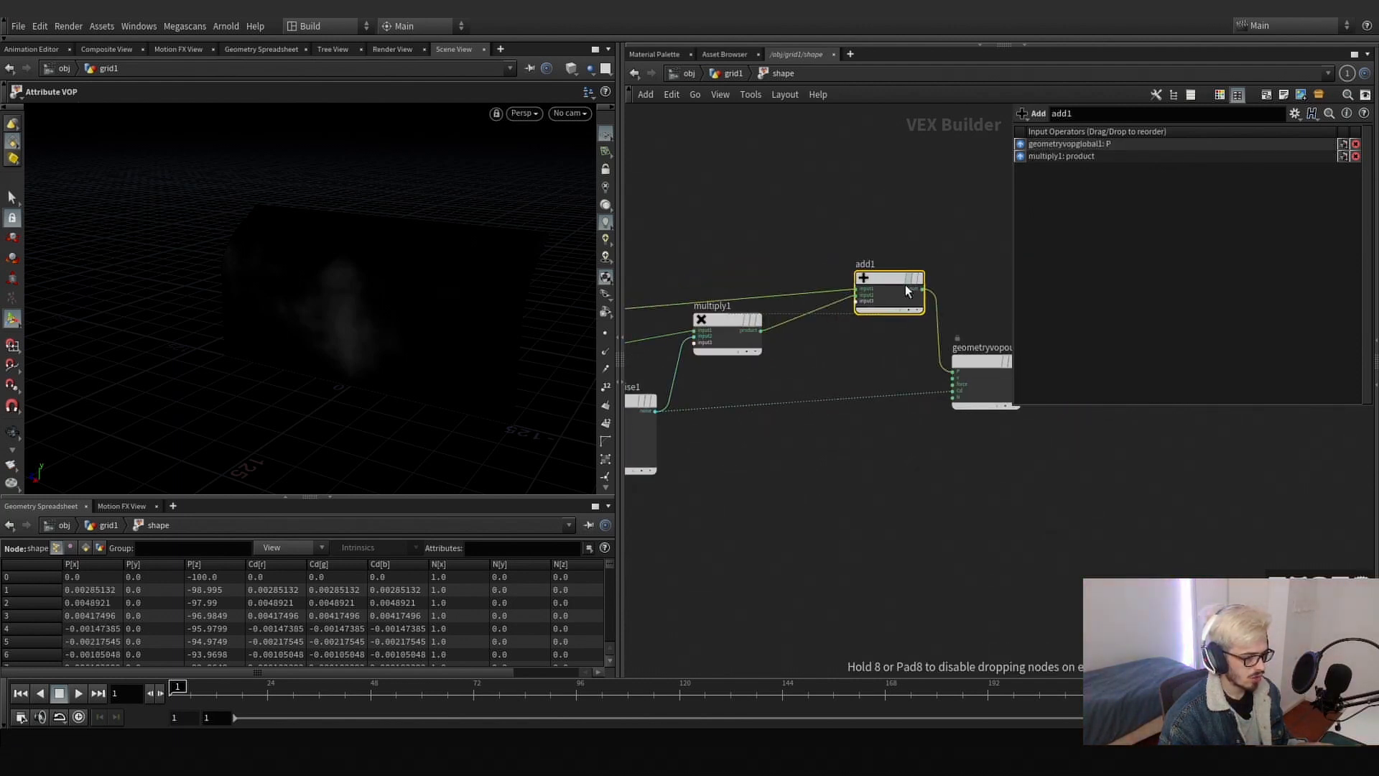
- Insert a Multiply Constant node on the wire between aaflownoise1 and multiply1
middle_click_drag(729, 269, 820, 259)
key("Tab")
type("mul")
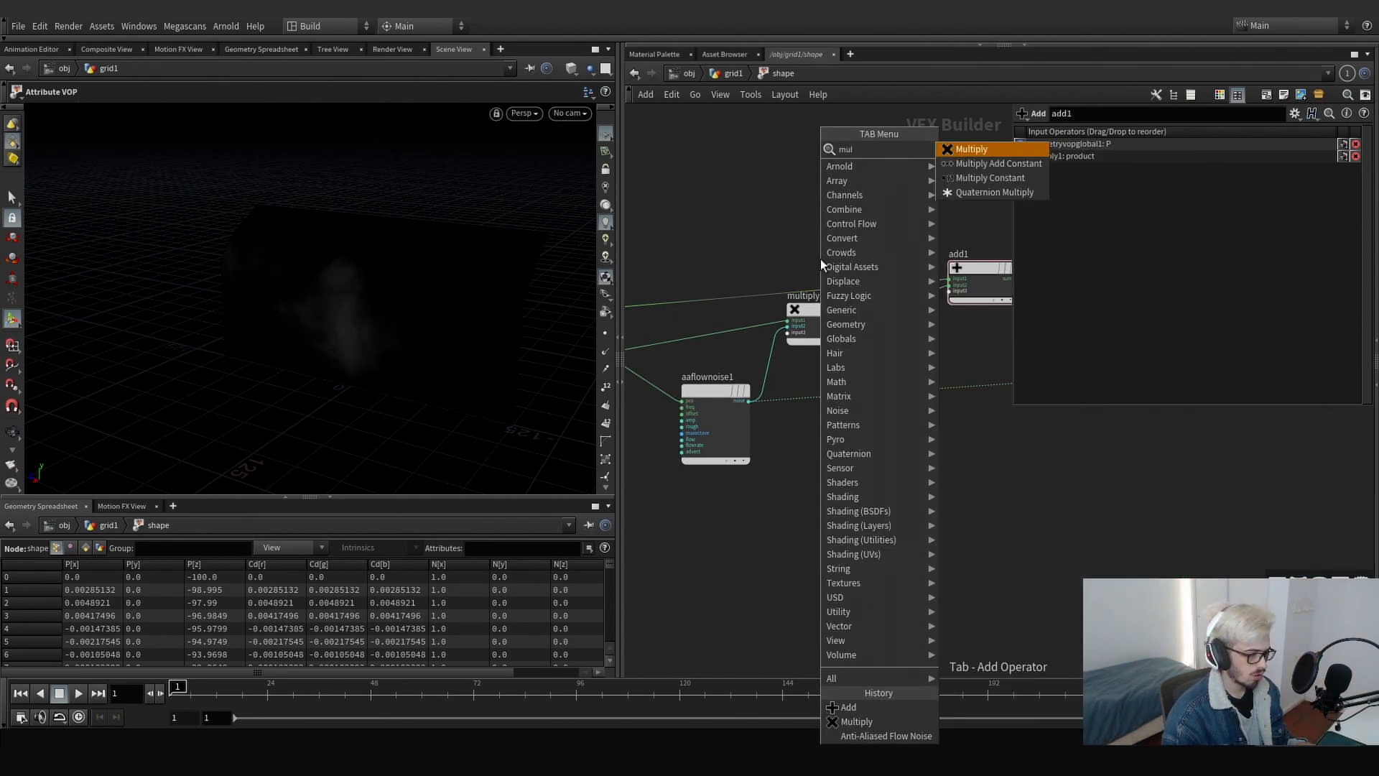
key("Up")
key("Up")
key("Return")
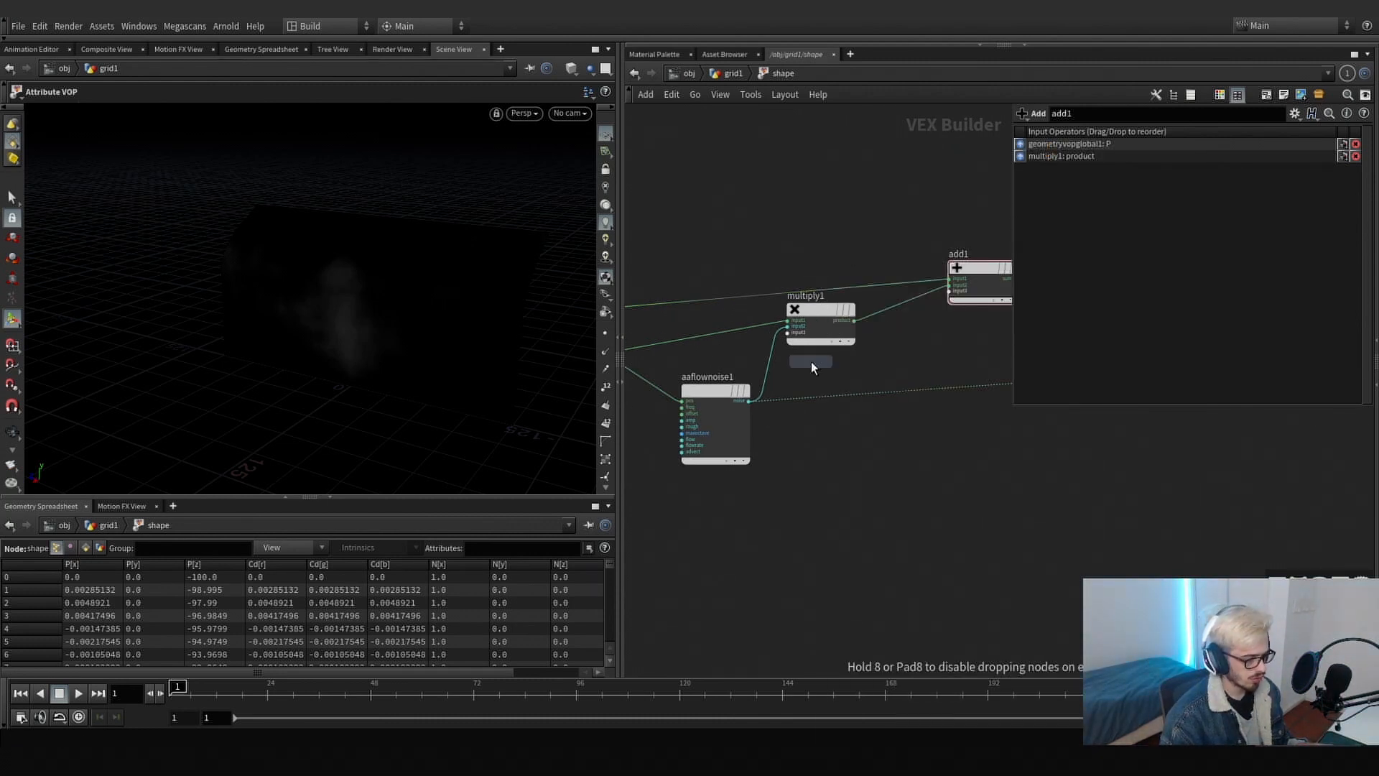
left_click(811, 363)
left_click_drag(812, 365, 779, 362)
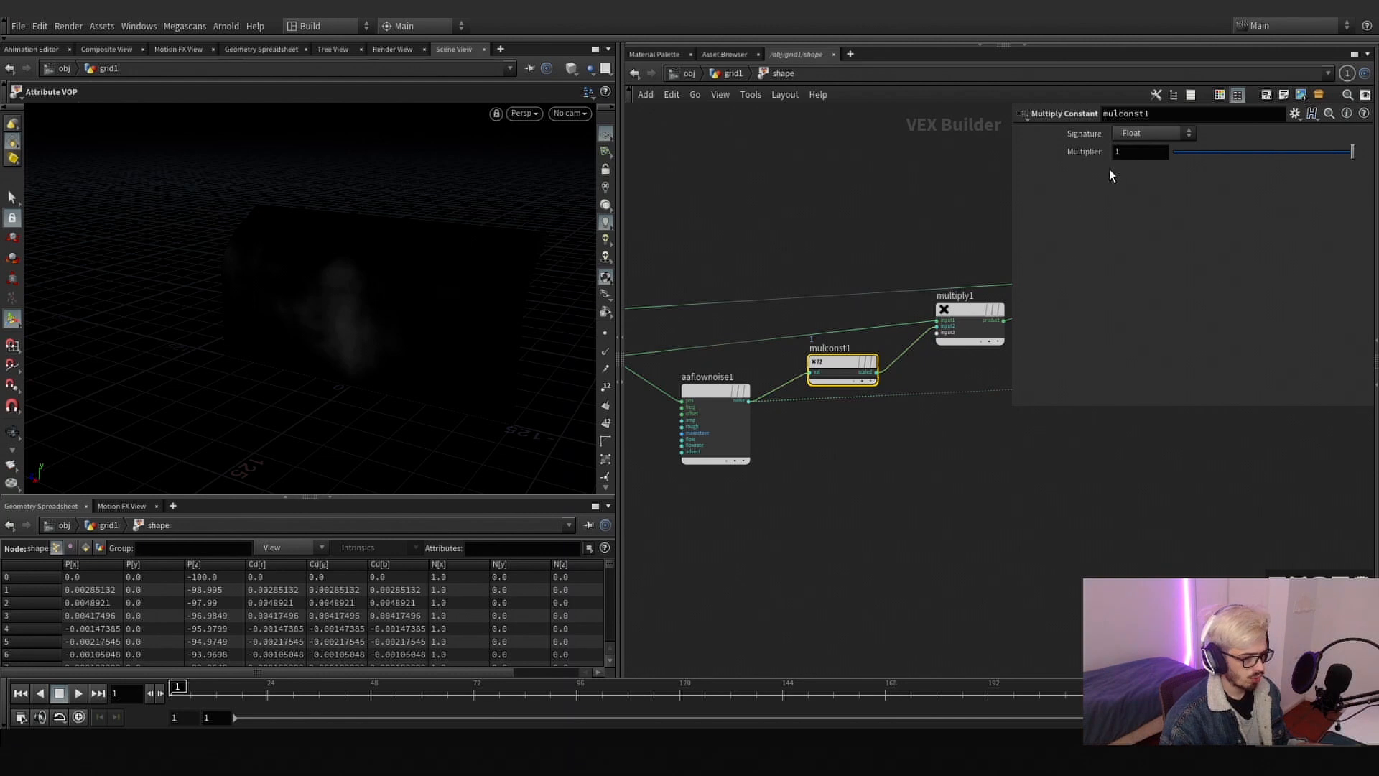
- Set the multiplier of mulconst1 to 62 and move multiply1 closer to it
middle_click_drag(1128, 151, 1355, 144)
left_click_drag(409, 278, 512, 291, "alt")
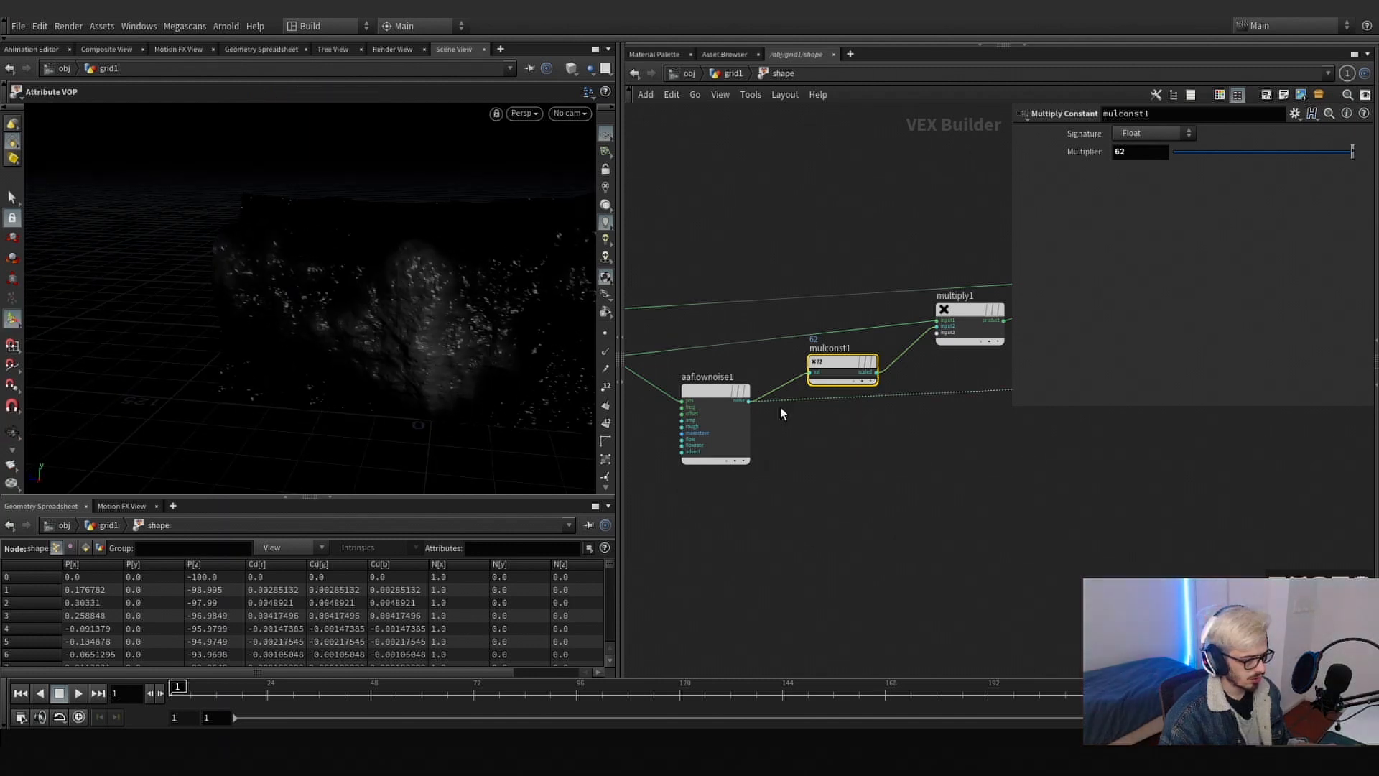
scroll(788, 412, "down", 3)
middle_click_drag(799, 435, 779, 423)
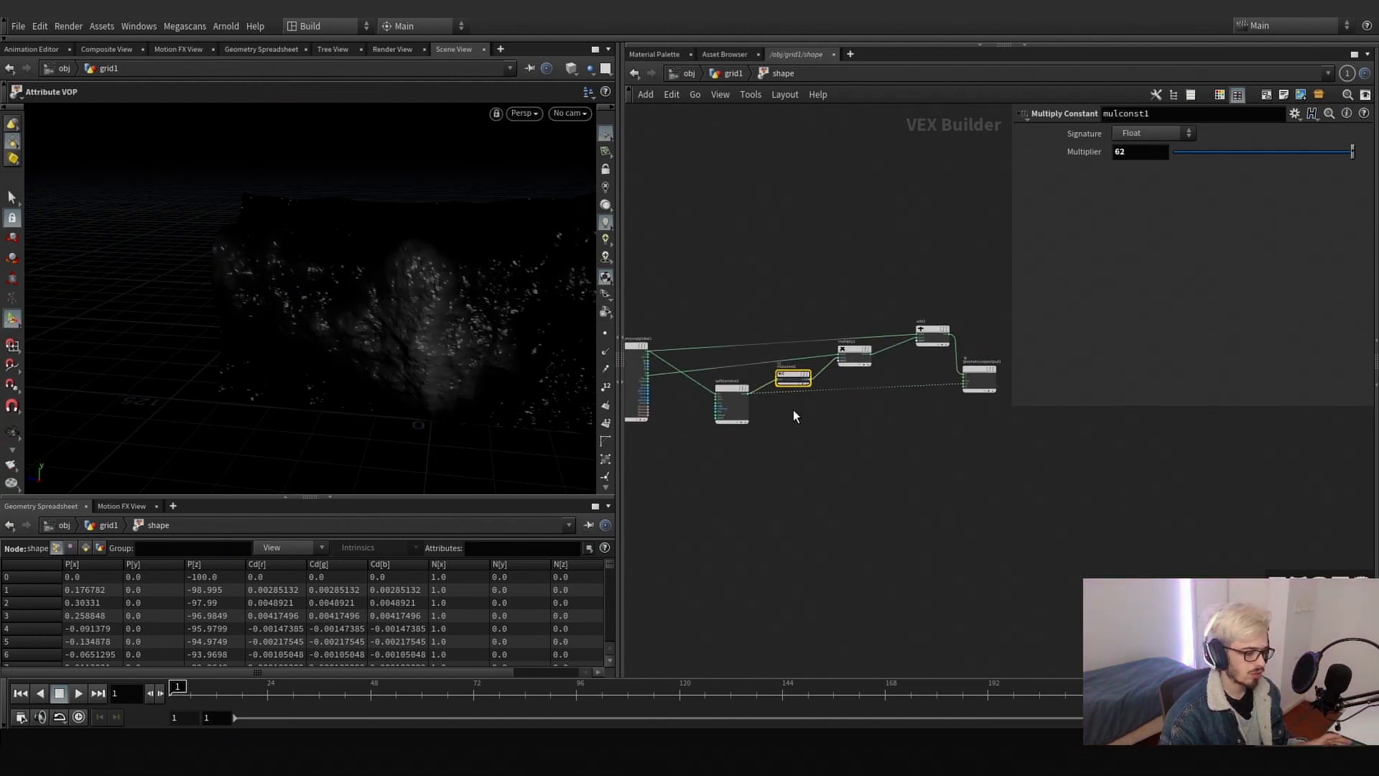
scroll(898, 400, "up", 4)
left_click_drag(949, 306, 921, 313)
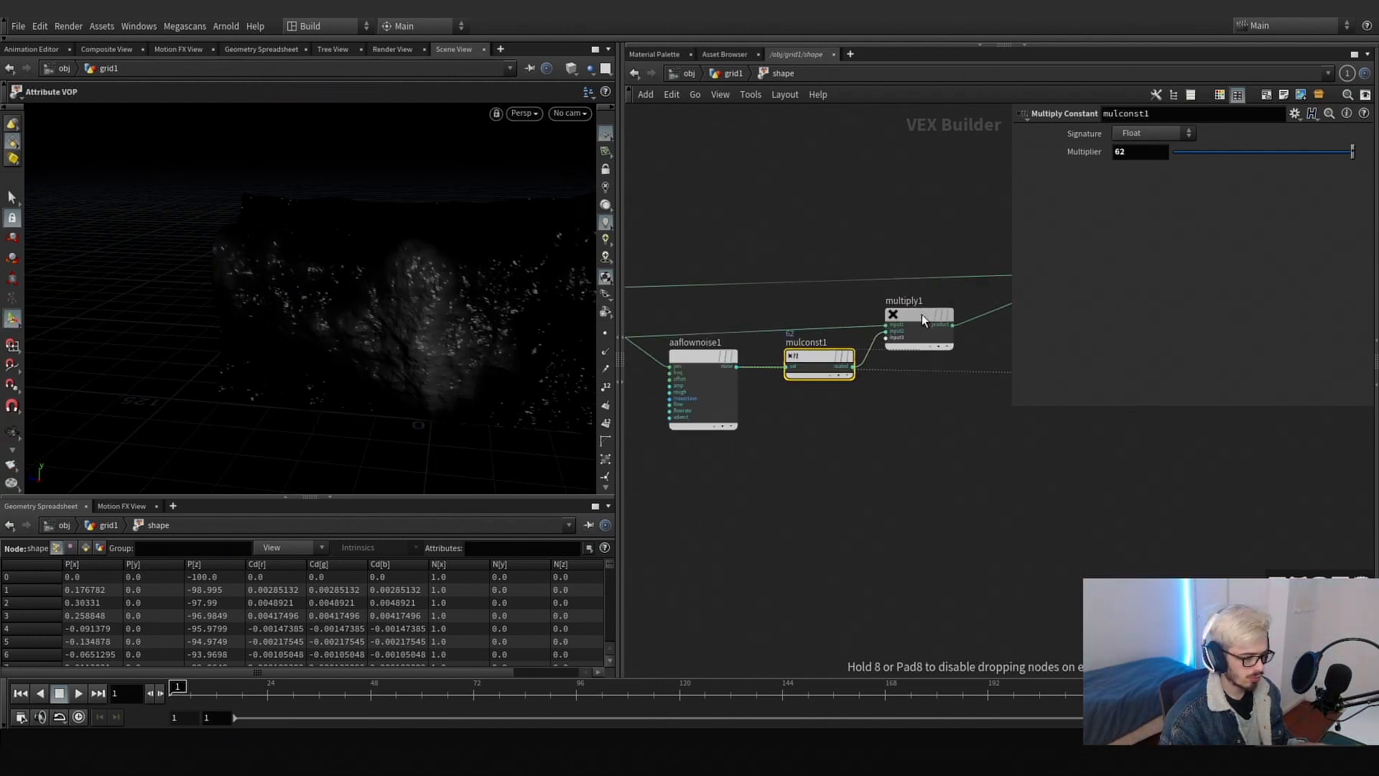
- Duplicate the noise, Multiply Constant and Multiply chain twice and stack the copies below the original
scroll(868, 431, "down", 4)
left_click_drag(943, 472, 813, 386)
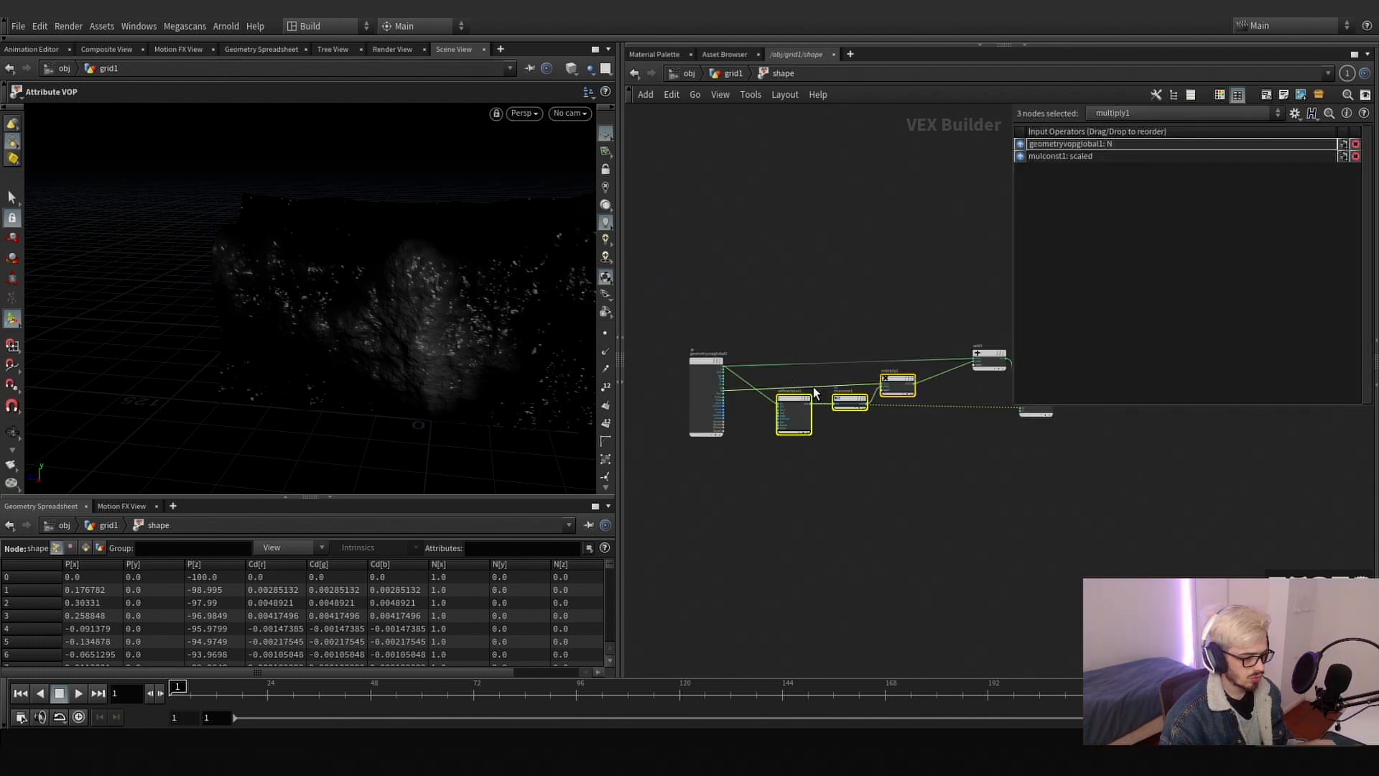
key("ctrl+c")
key("ctrl+v")
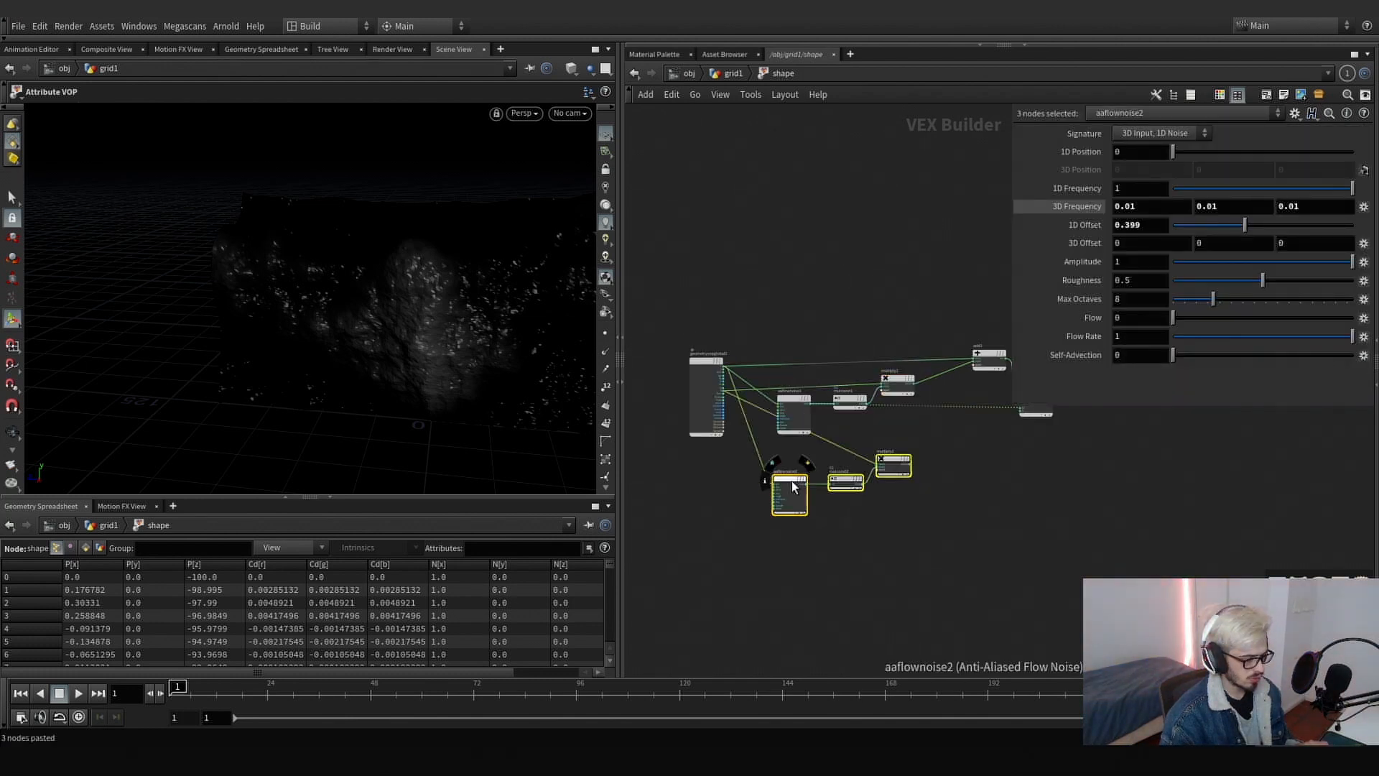
left_click(799, 471)
key("ctrl+v")
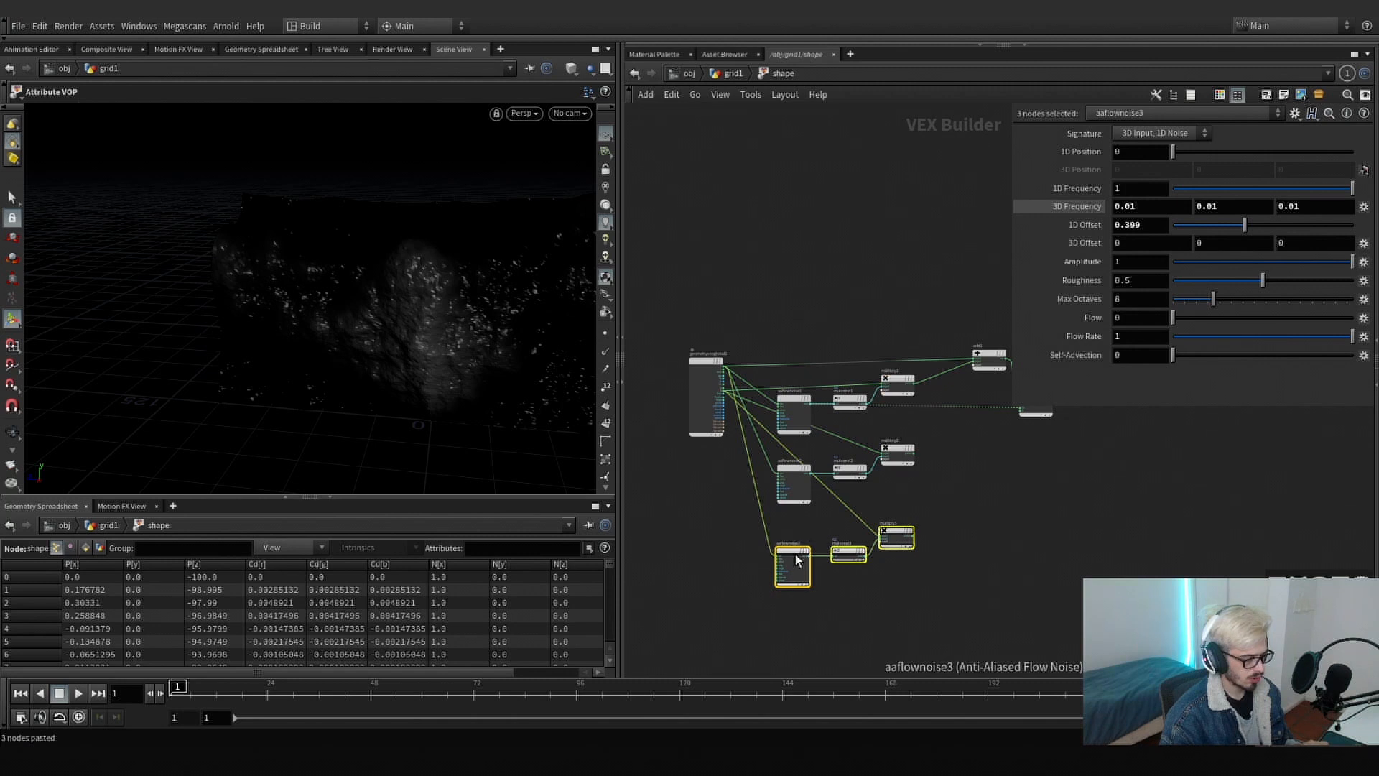
left_click(799, 543)
- Rename the three flow noise nodes low, mid and high from the first chain down
left_click(768, 464)
scroll(799, 416, "up", 5)
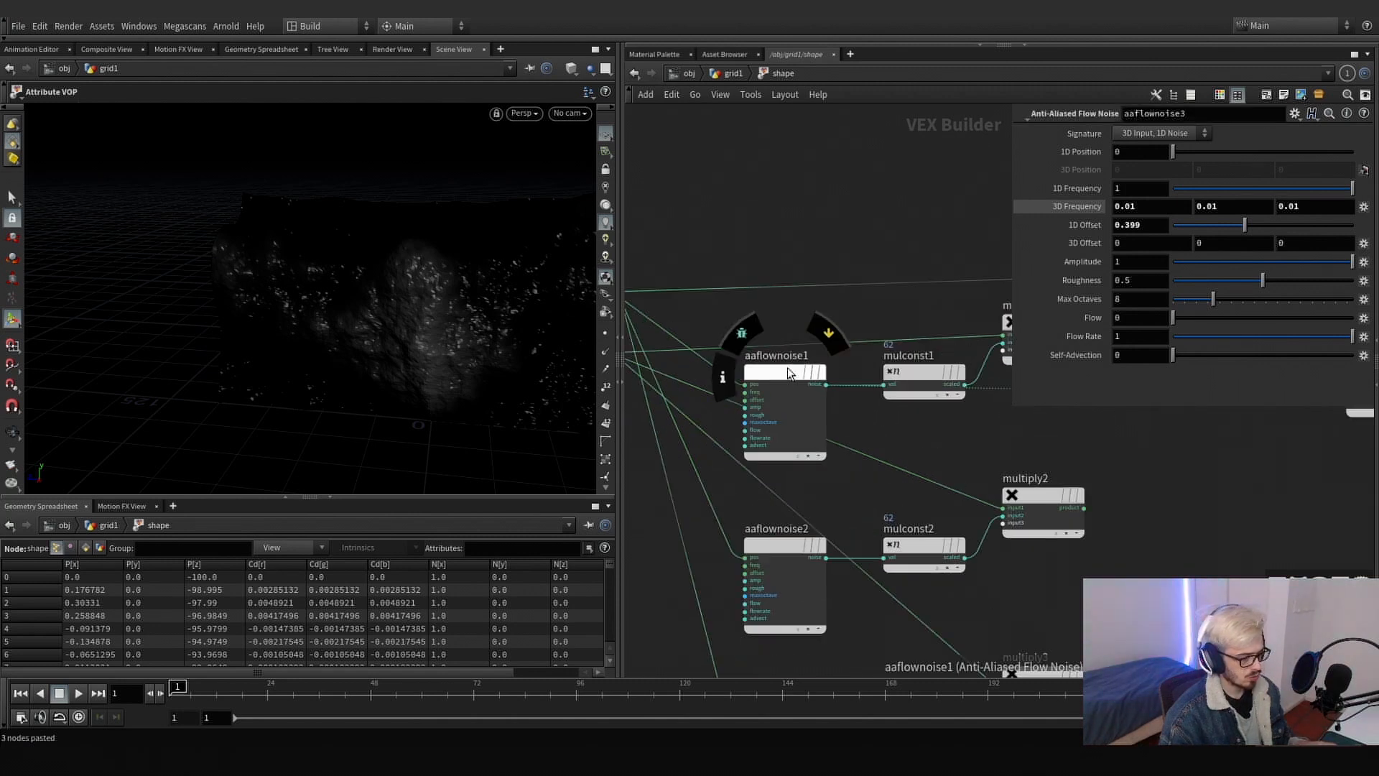
double_click(808, 357)
type("low")
key("Return")
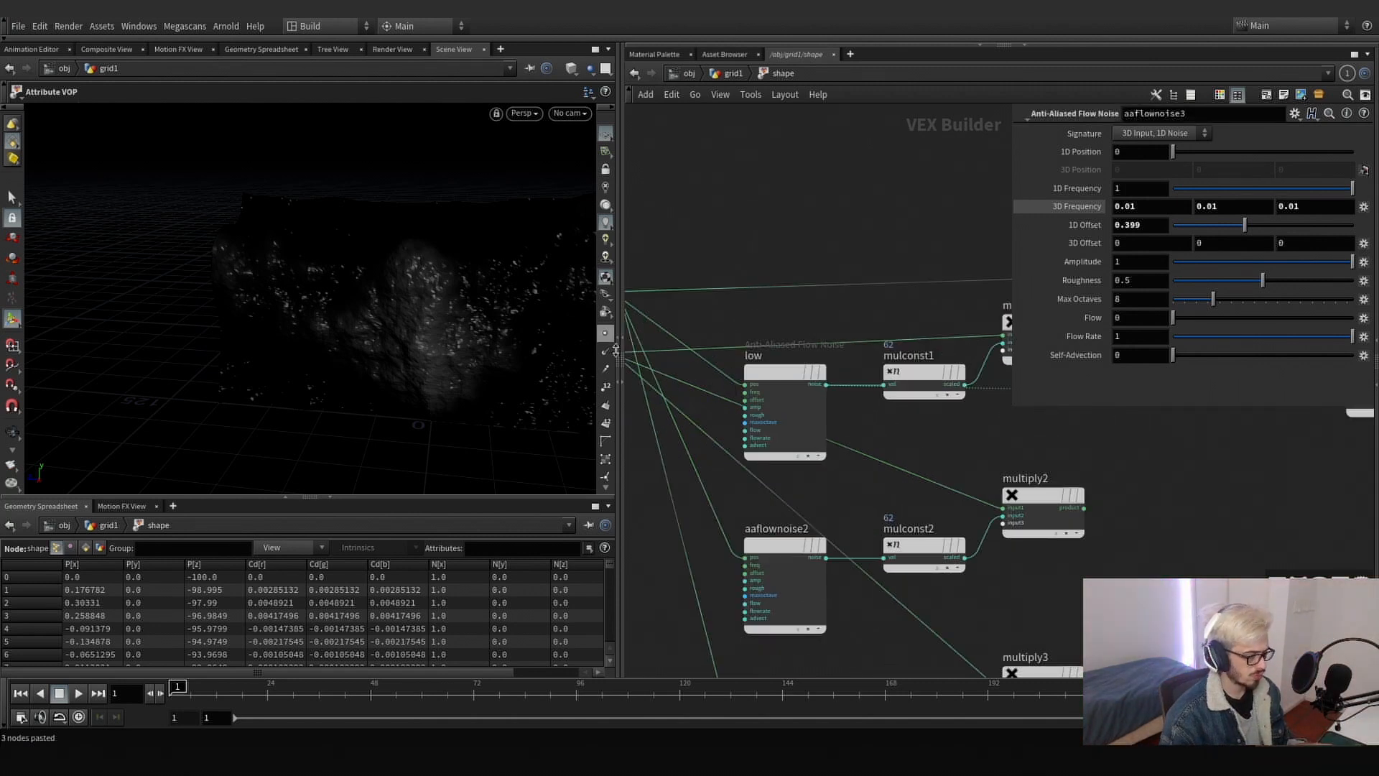
double_click(776, 529)
type("mid")
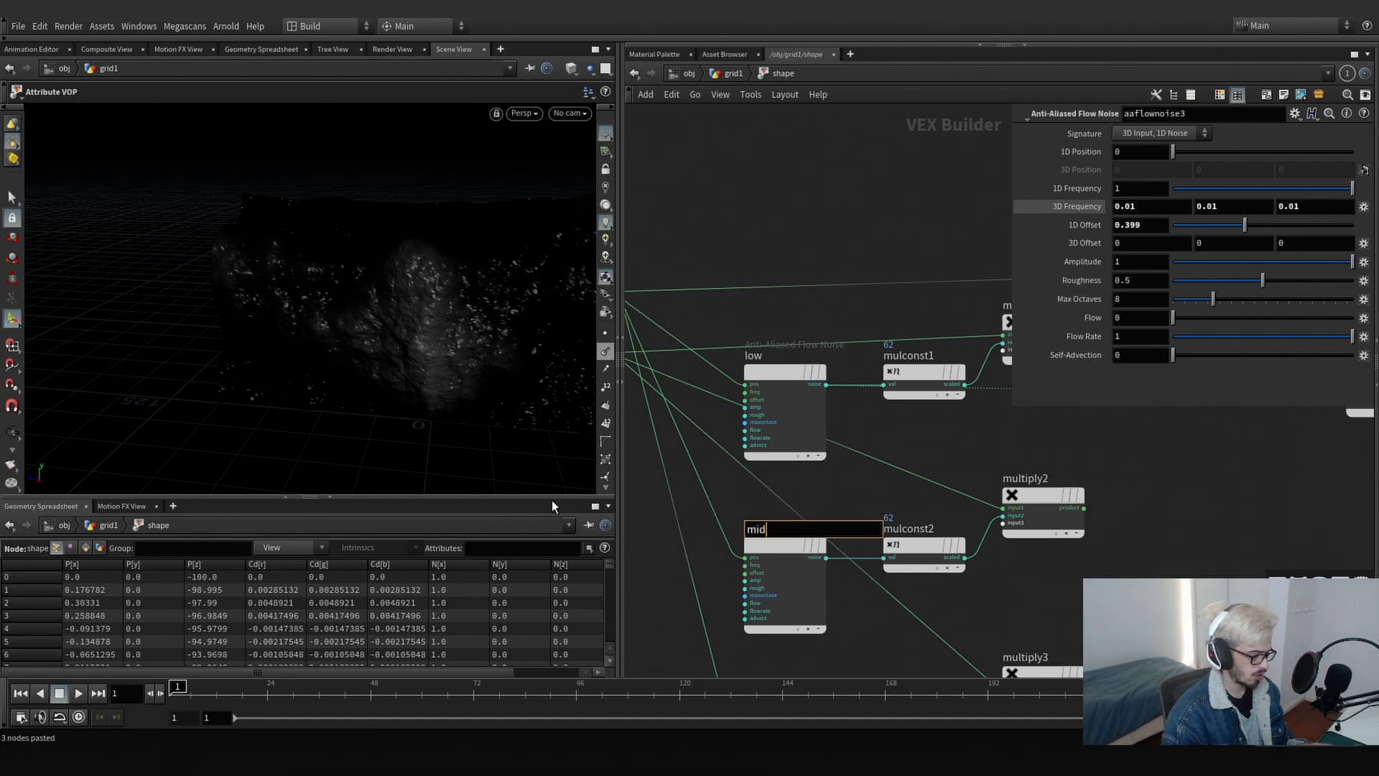
key("Return")
middle_click_drag(703, 592, 680, 371)
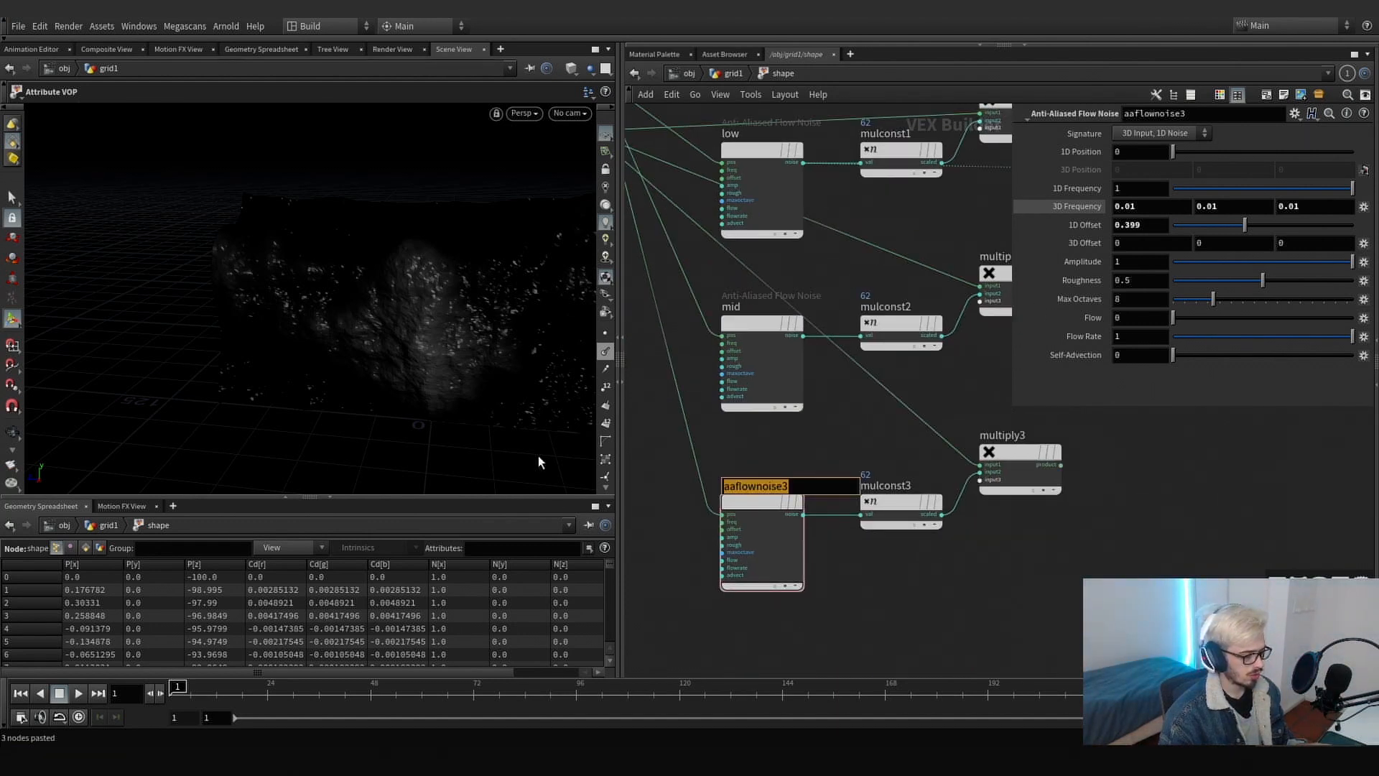
type("high")
key("Return")
- Connect the products of multiply2 and multiply3 to add1, keeping a single connection from multiply1
scroll(878, 408, "down", 5)
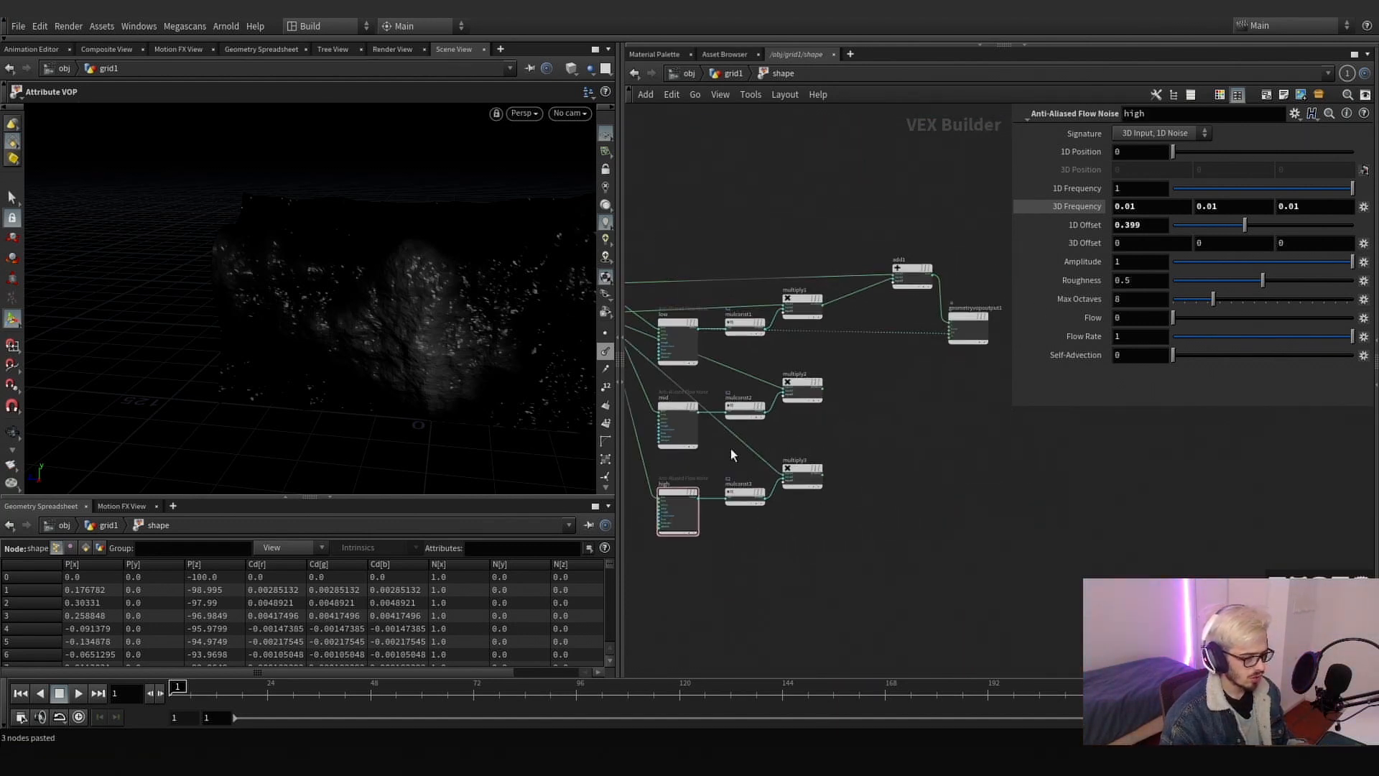
left_click_drag(840, 513, 793, 278)
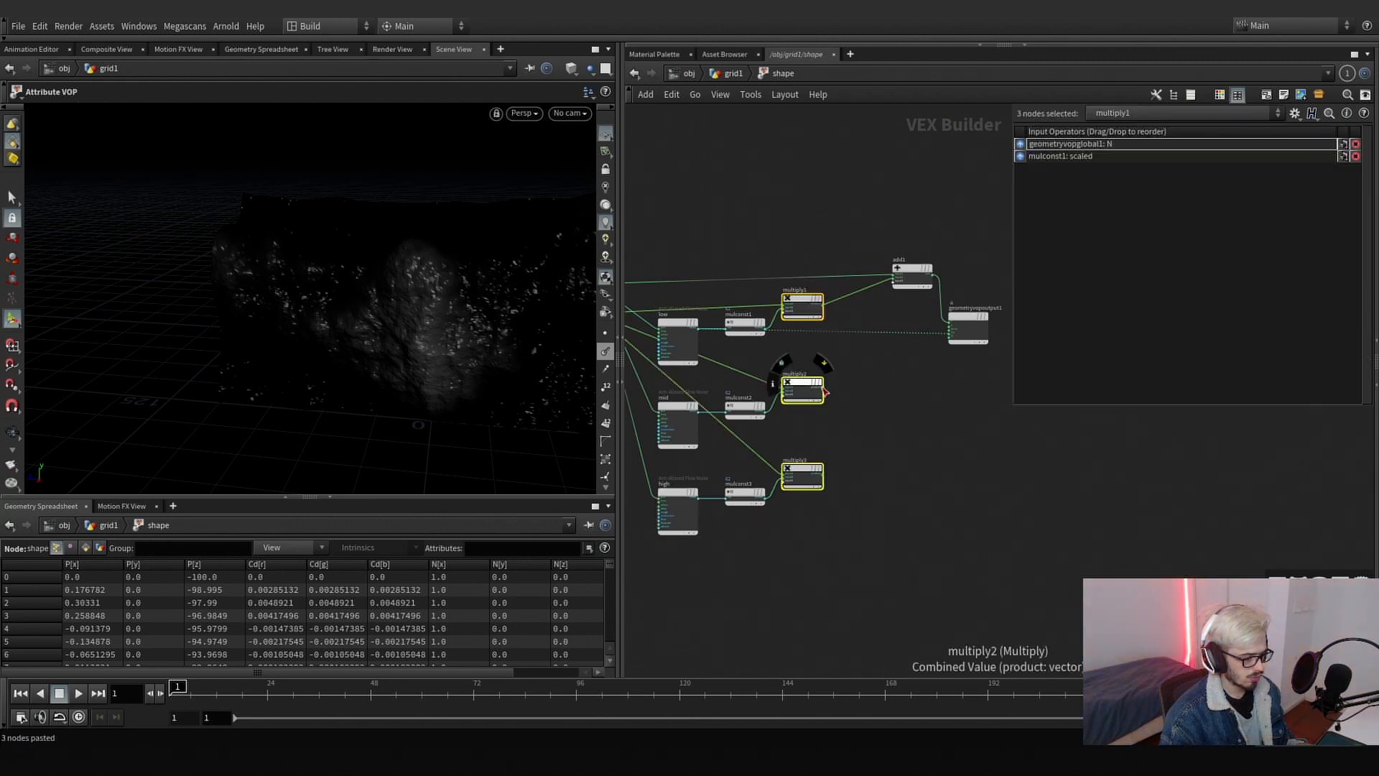
left_click_drag(823, 383, 900, 305)
left_click(899, 304)
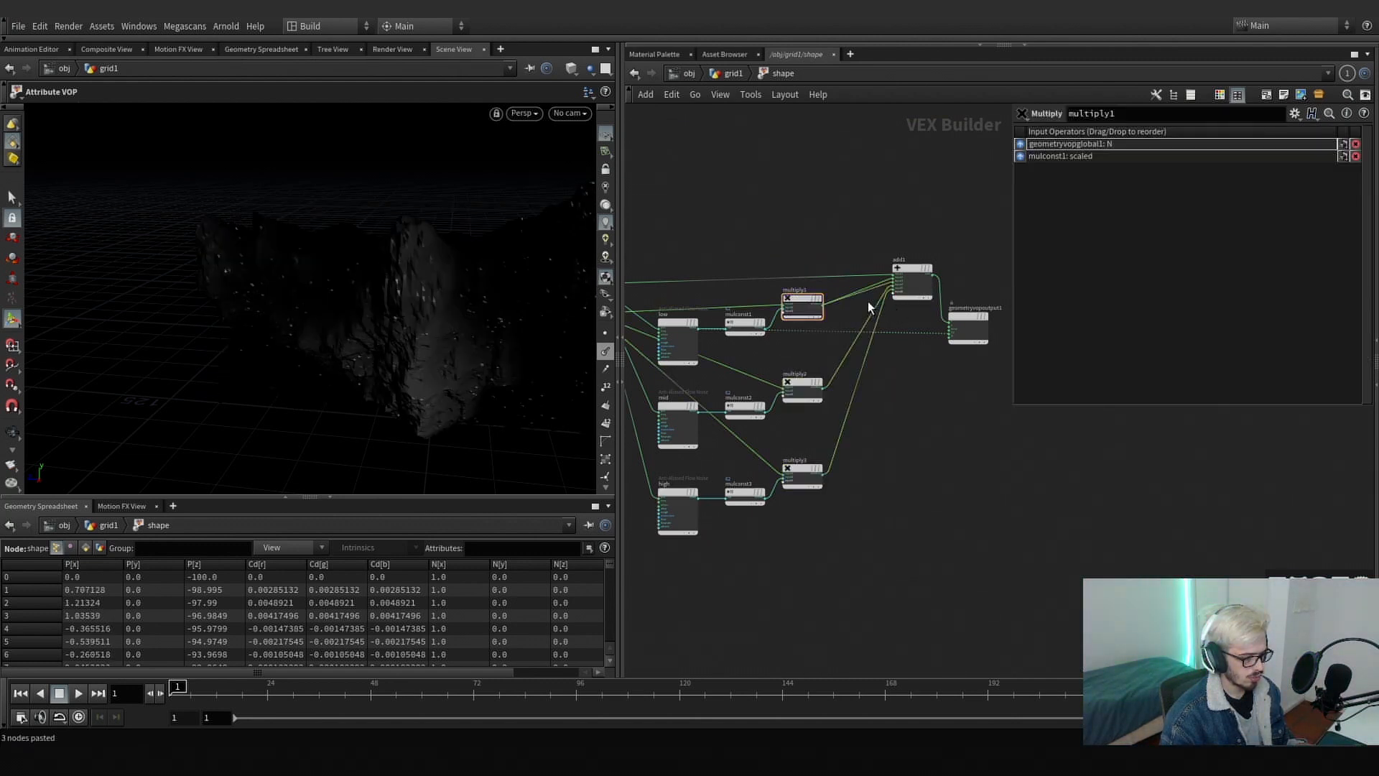
scroll(865, 297, "up", 4)
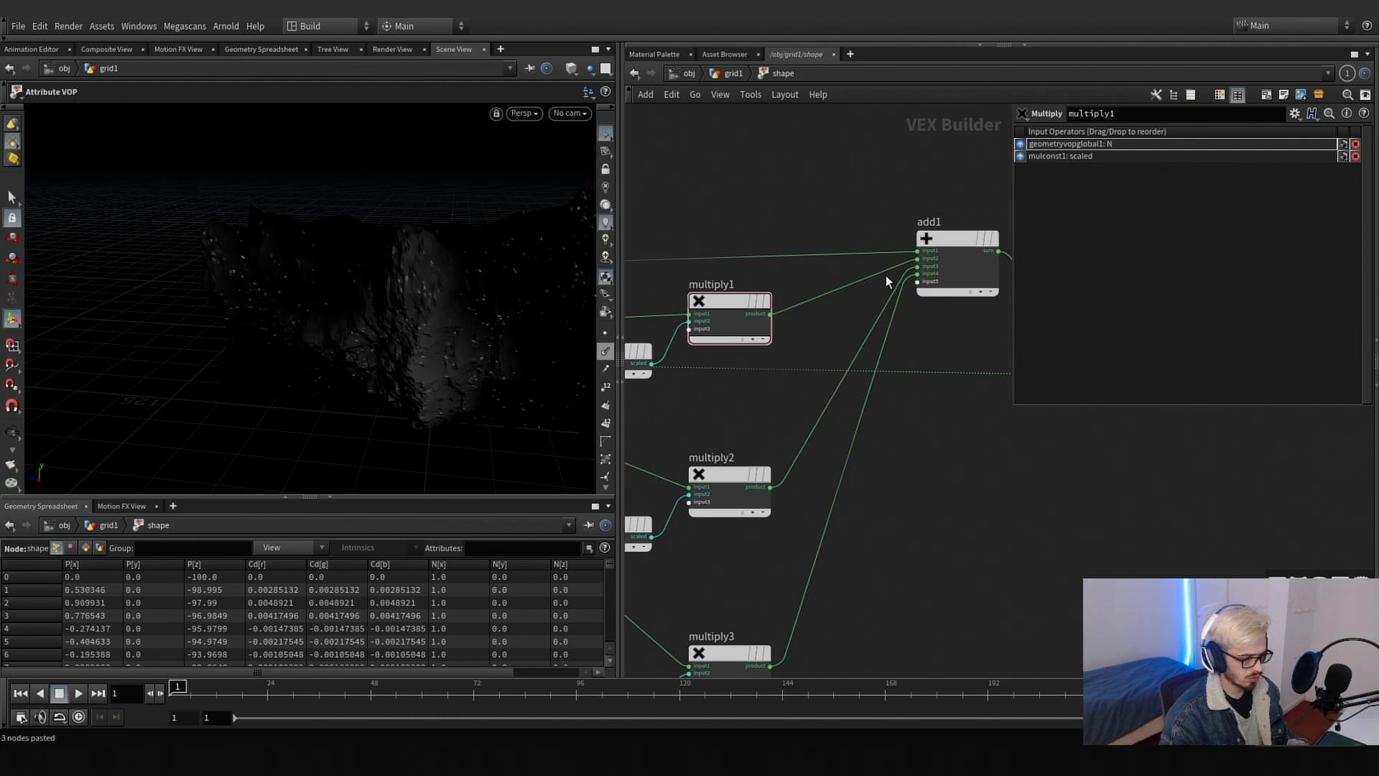
- Set all three 3D Frequency components of the mid noise to 0.1
scroll(913, 318, "down", 4)
middle_click_drag(916, 318, 878, 313)
middle_click_drag(890, 409, 997, 379)
left_click(727, 426)
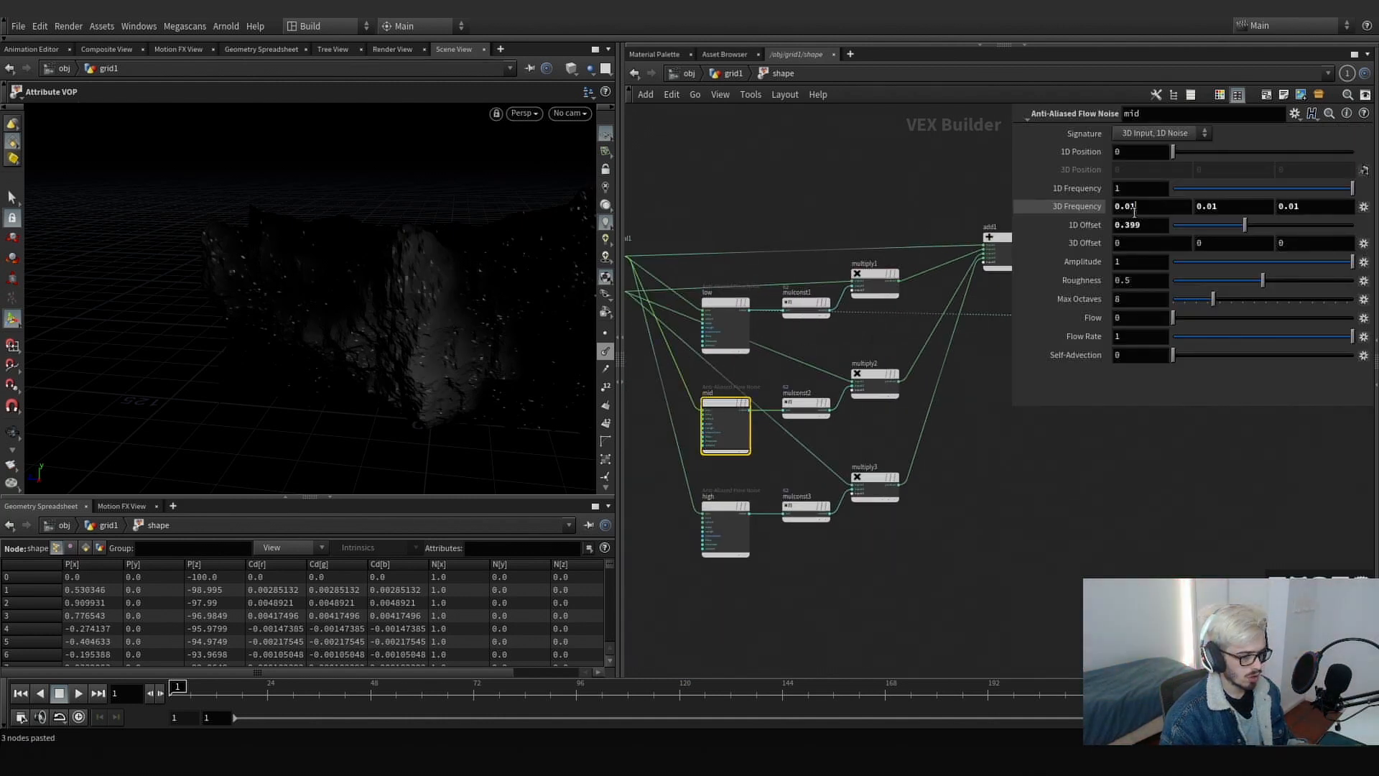
left_click_drag(1128, 214, 1125, 214)
type("1")
left_click(1166, 224)
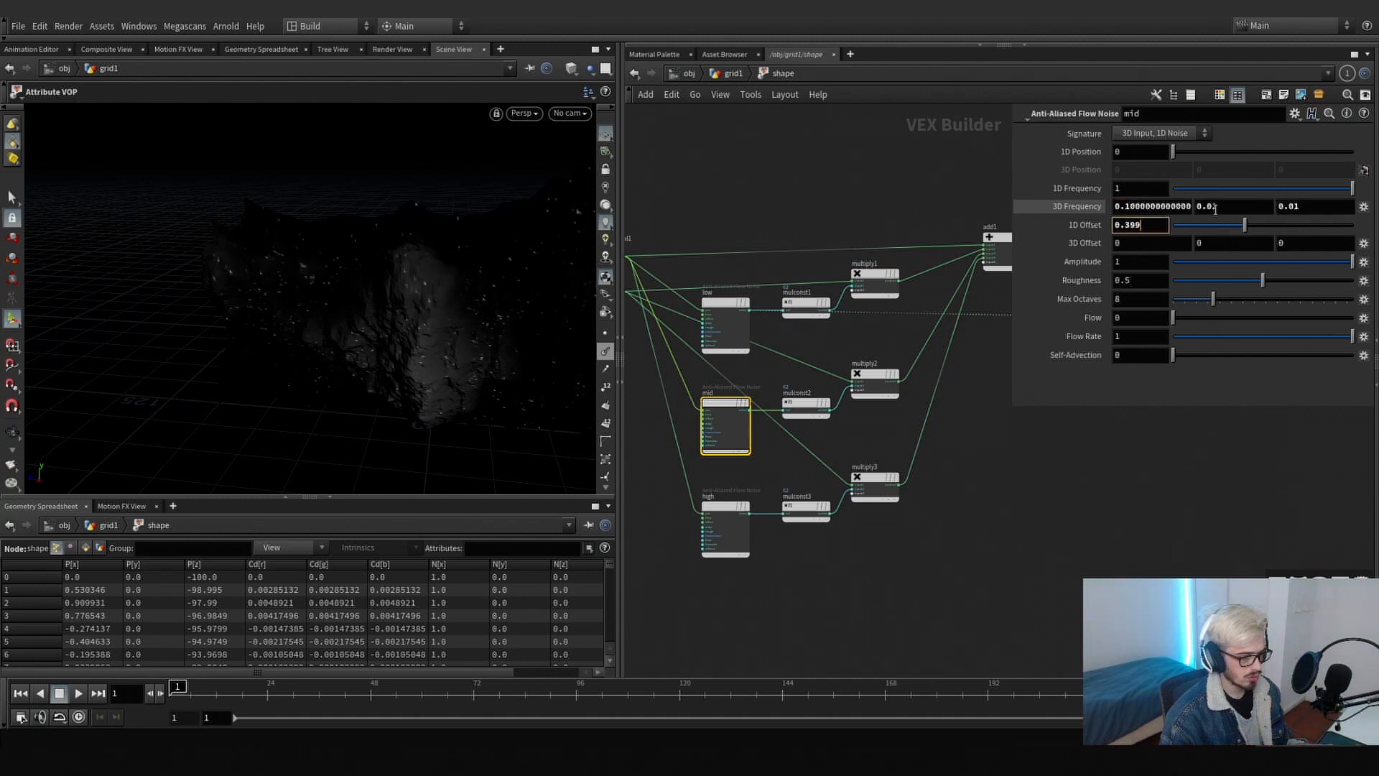
type("1")
left_click(1152, 228)
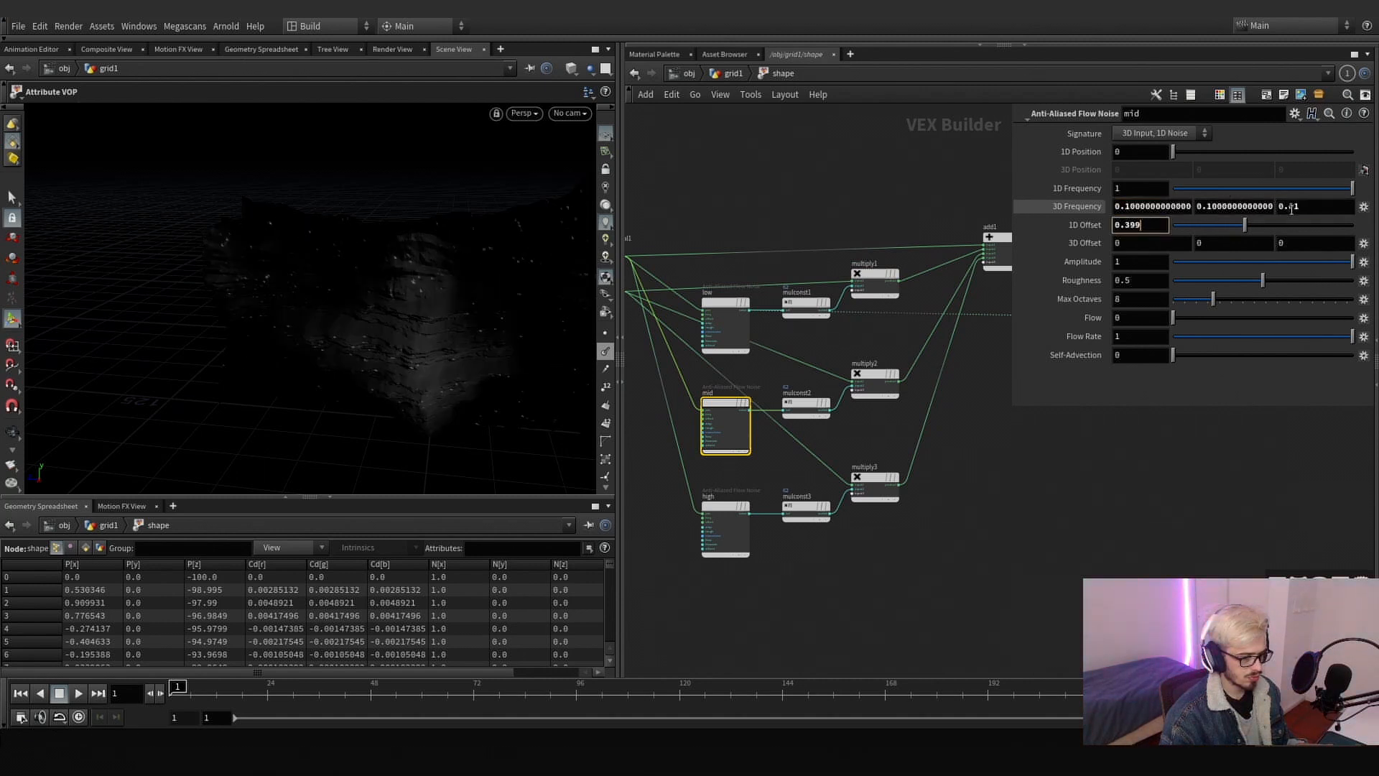
type("1")
key("Return")
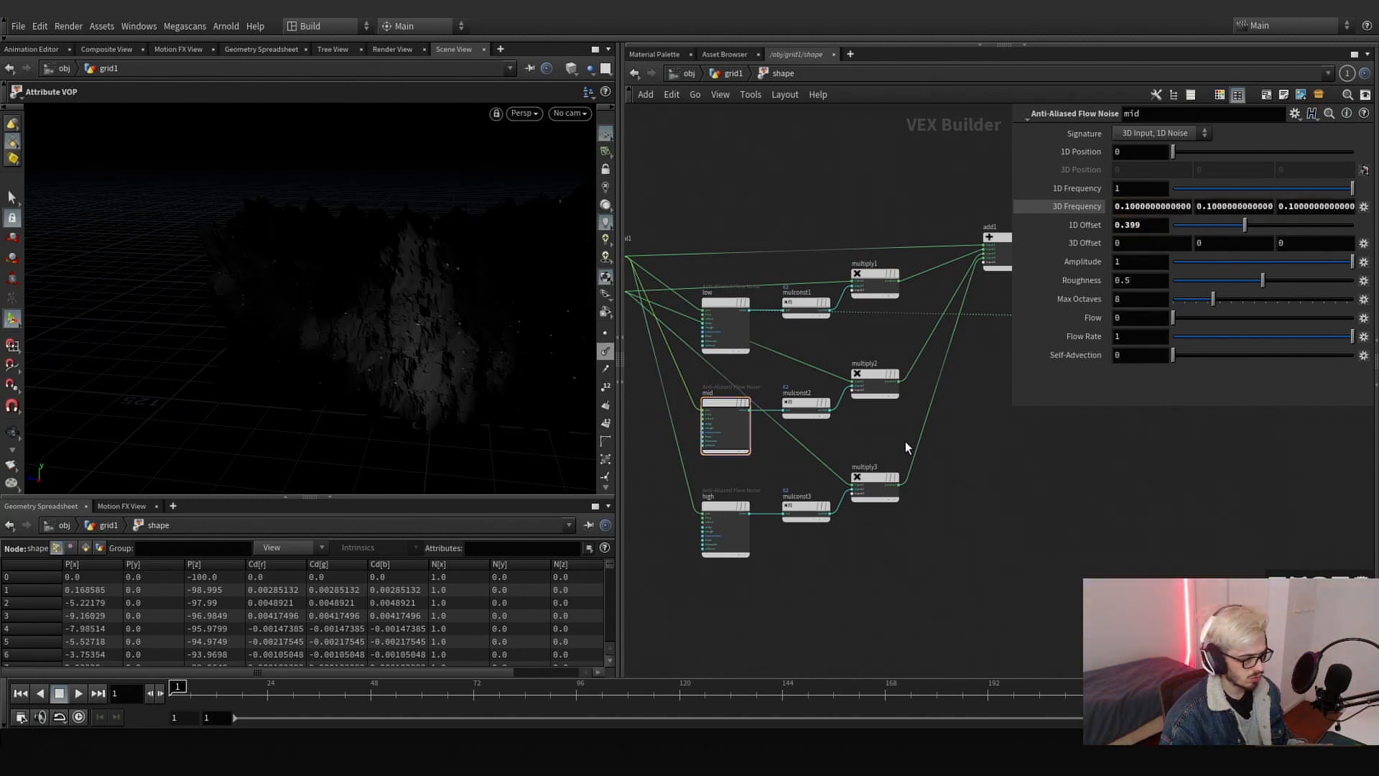
key("Escape")
- Cut the wire that feeds the low noise into the Cd input of the geometry output node
left_click_drag(356, 305, 333, 305, "alt")
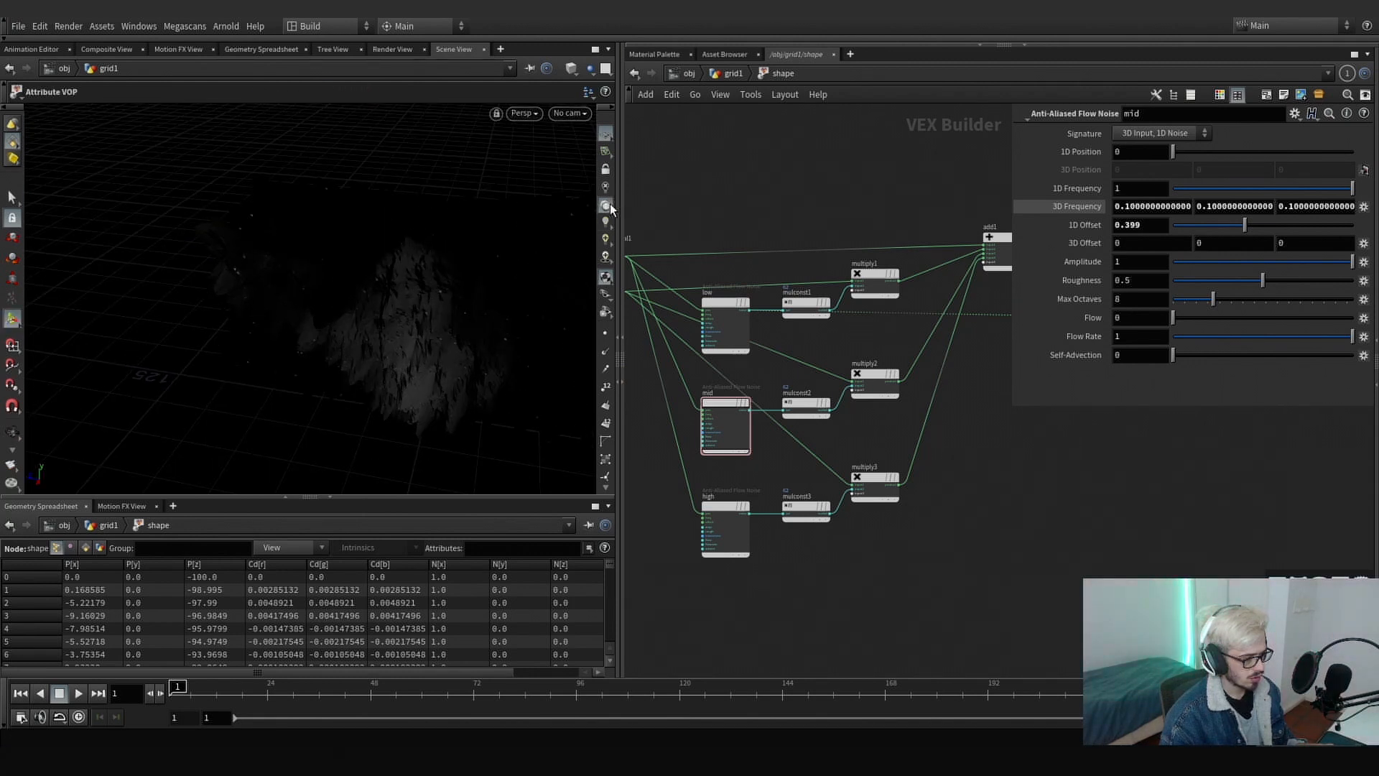
left_click_drag(496, 248, 415, 242, "alt")
middle_click_drag(995, 456, 774, 478)
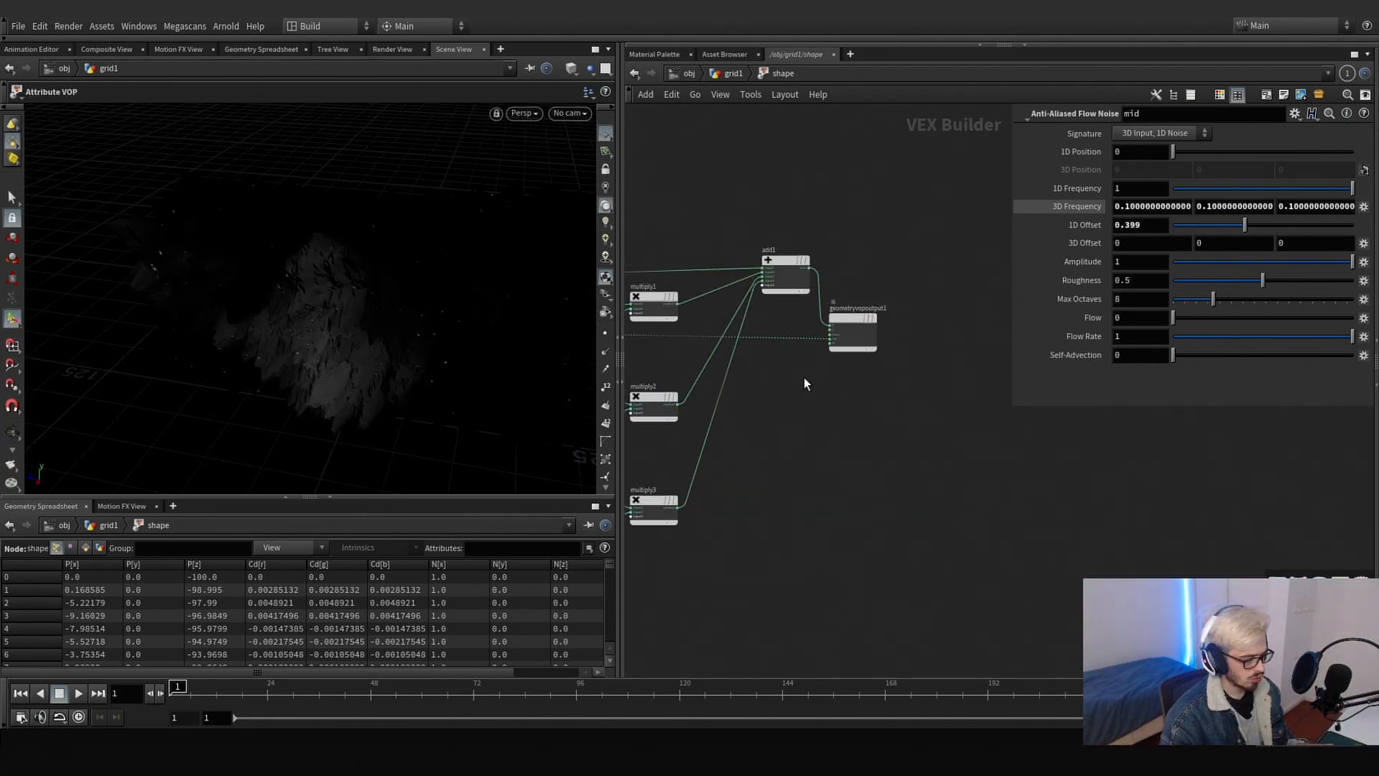
key("y")
left_click_drag(804, 379, 794, 318)
left_click_drag(455, 298, 474, 306, "alt")
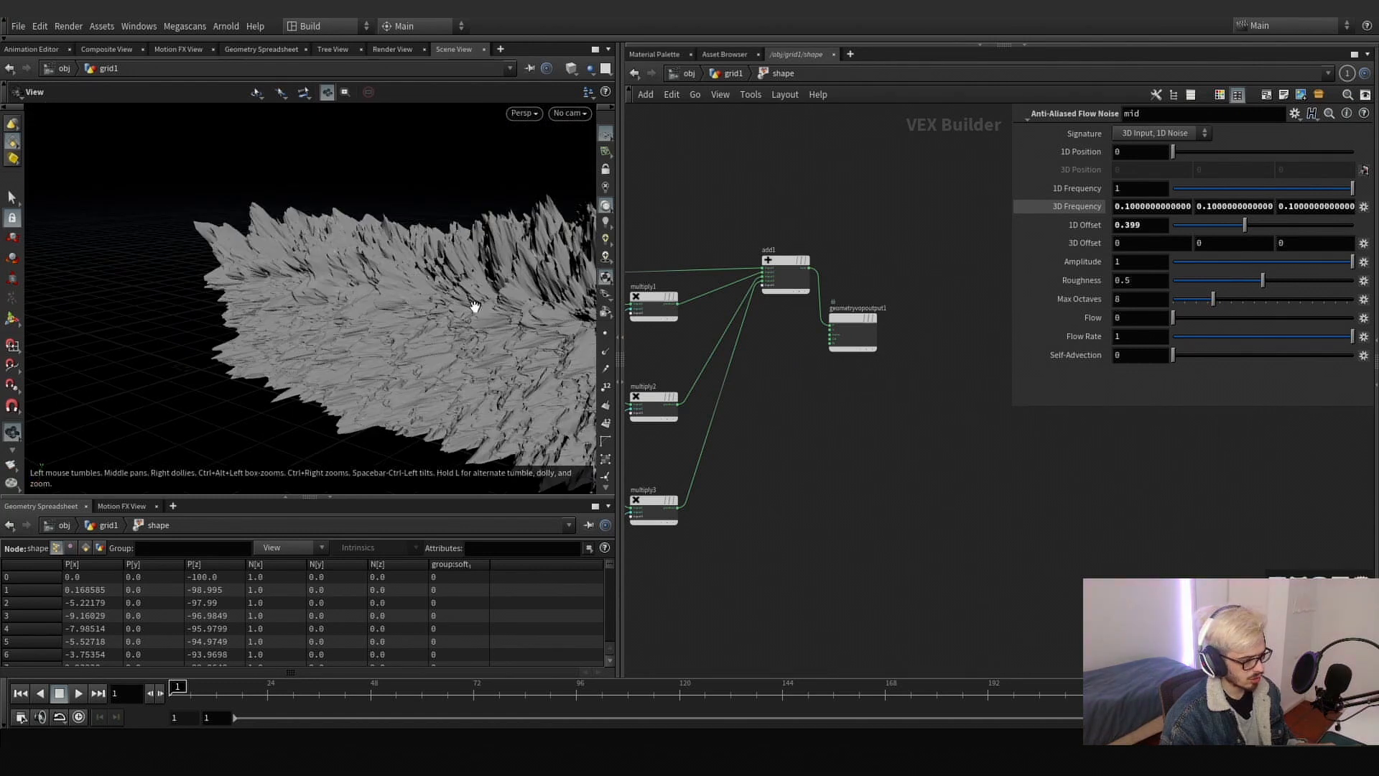
- Set all three 3D Frequency components of the high noise to 0.3
middle_click_drag(879, 453, 1123, 419)
mouse_move(924, 482)
middle_mouse_down()
mouse_move(880, 494)
mouse_move(929, 481)
middle_mouse_up()
left_click(757, 514)
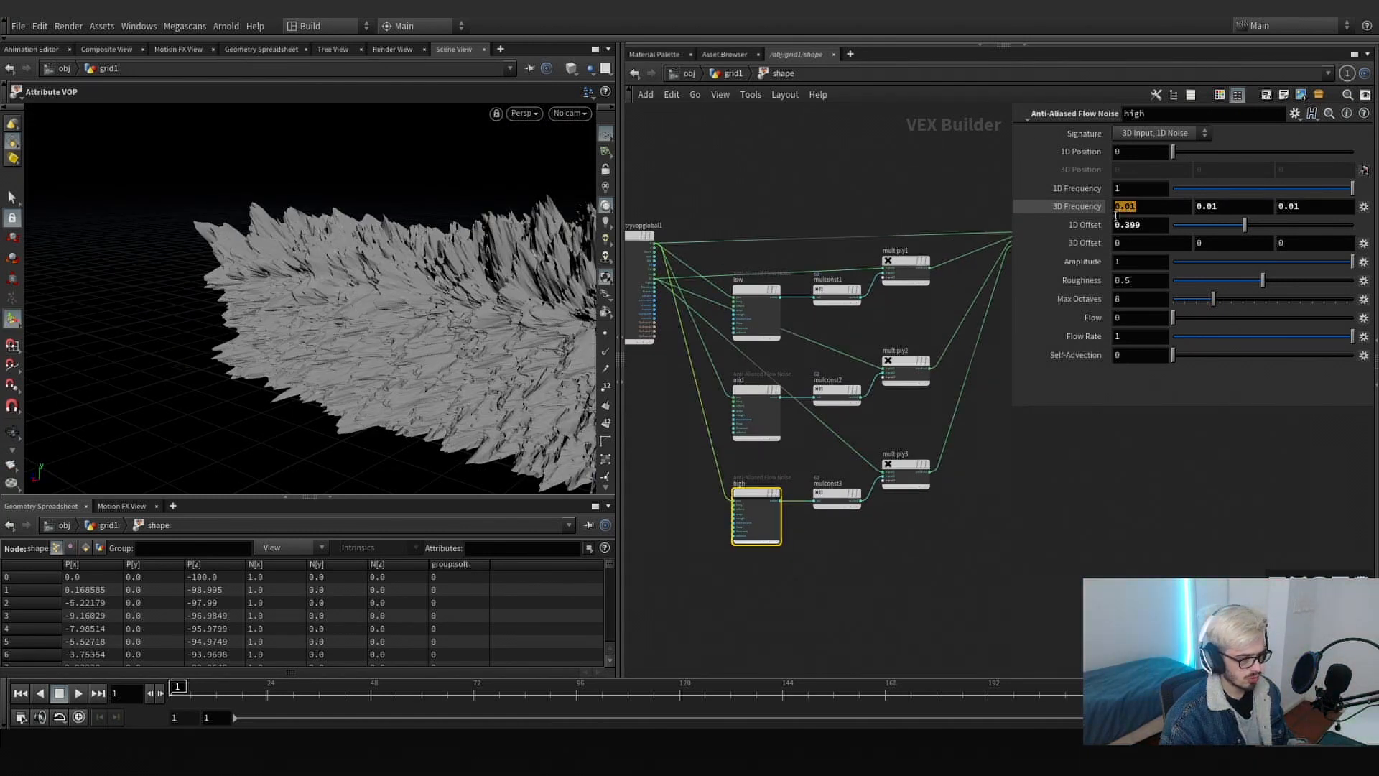
left_click_drag(1124, 215, 1128, 216)
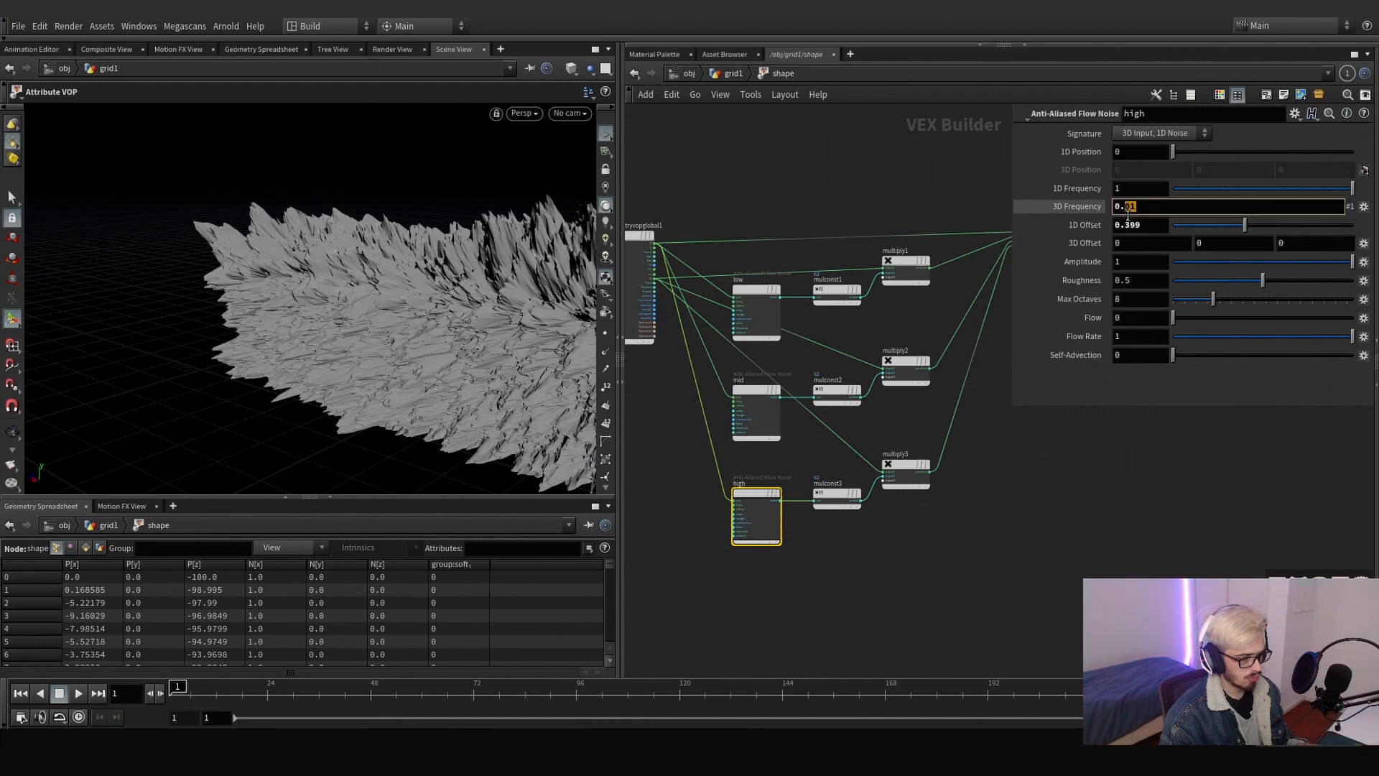
type("3")
key("Return")
type("3")
key("Return")
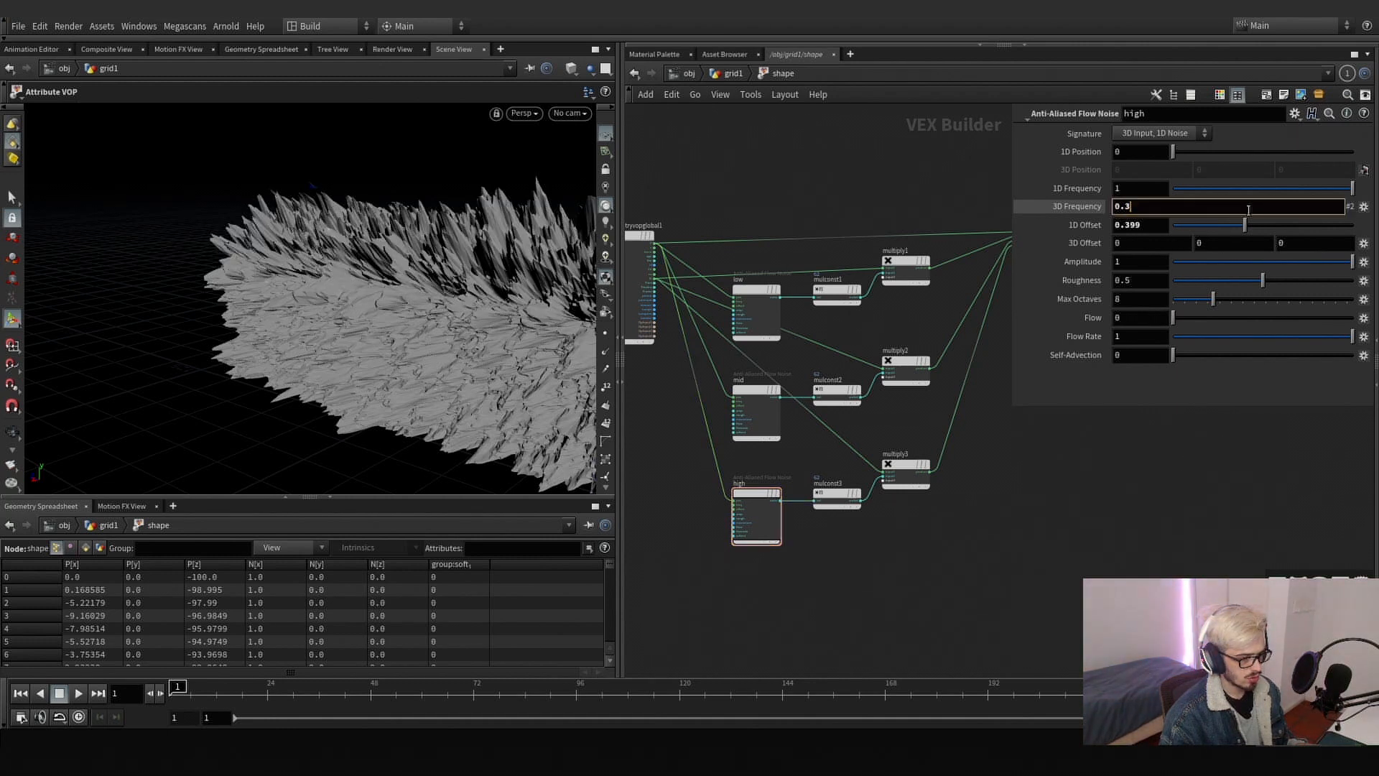
type("3")
key("Return")
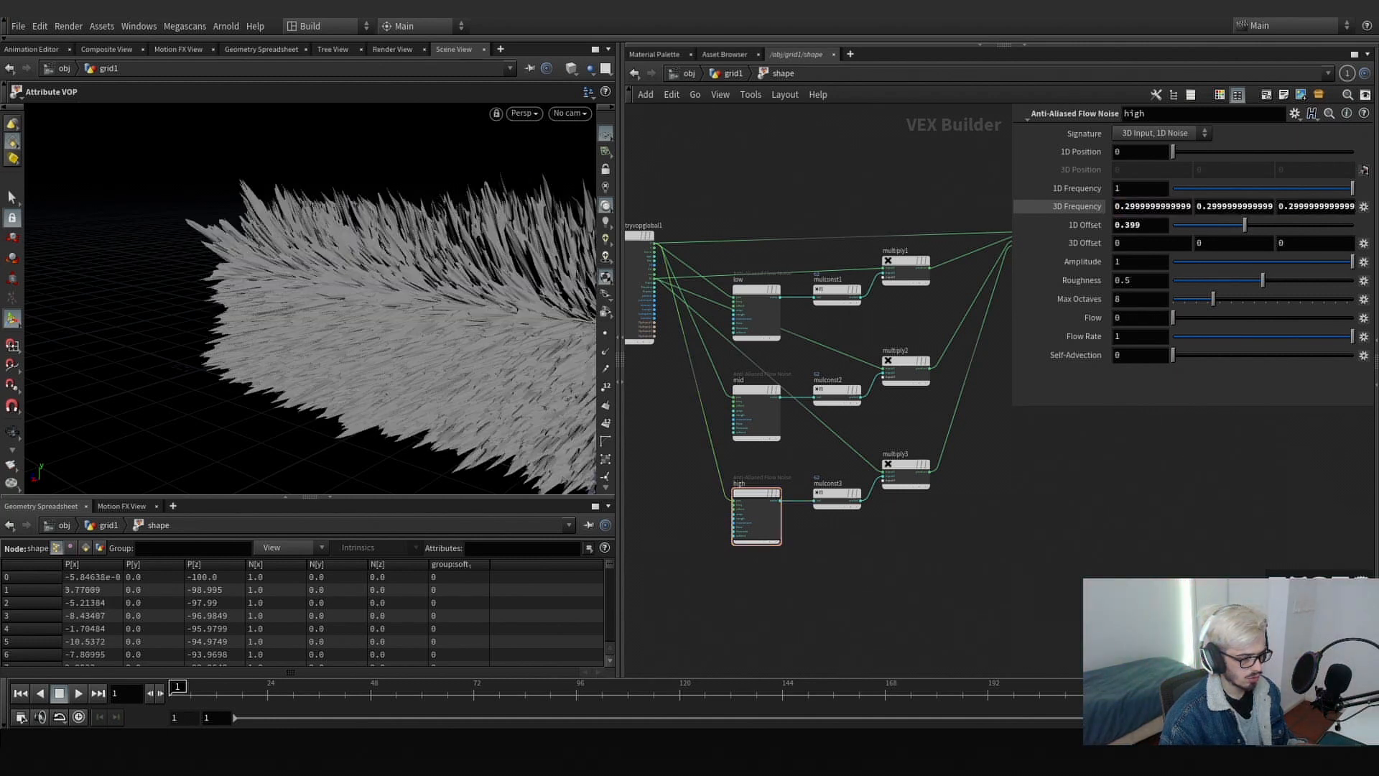
mouse_move(470, 310)
left_mouse_down("alt")
mouse_move(523, 330)
mouse_move(530, 357)
mouse_move(487, 320)
left_mouse_up("alt")
- Set the multipliers of mulconst2 and mulconst3 to 1
left_click(832, 400)
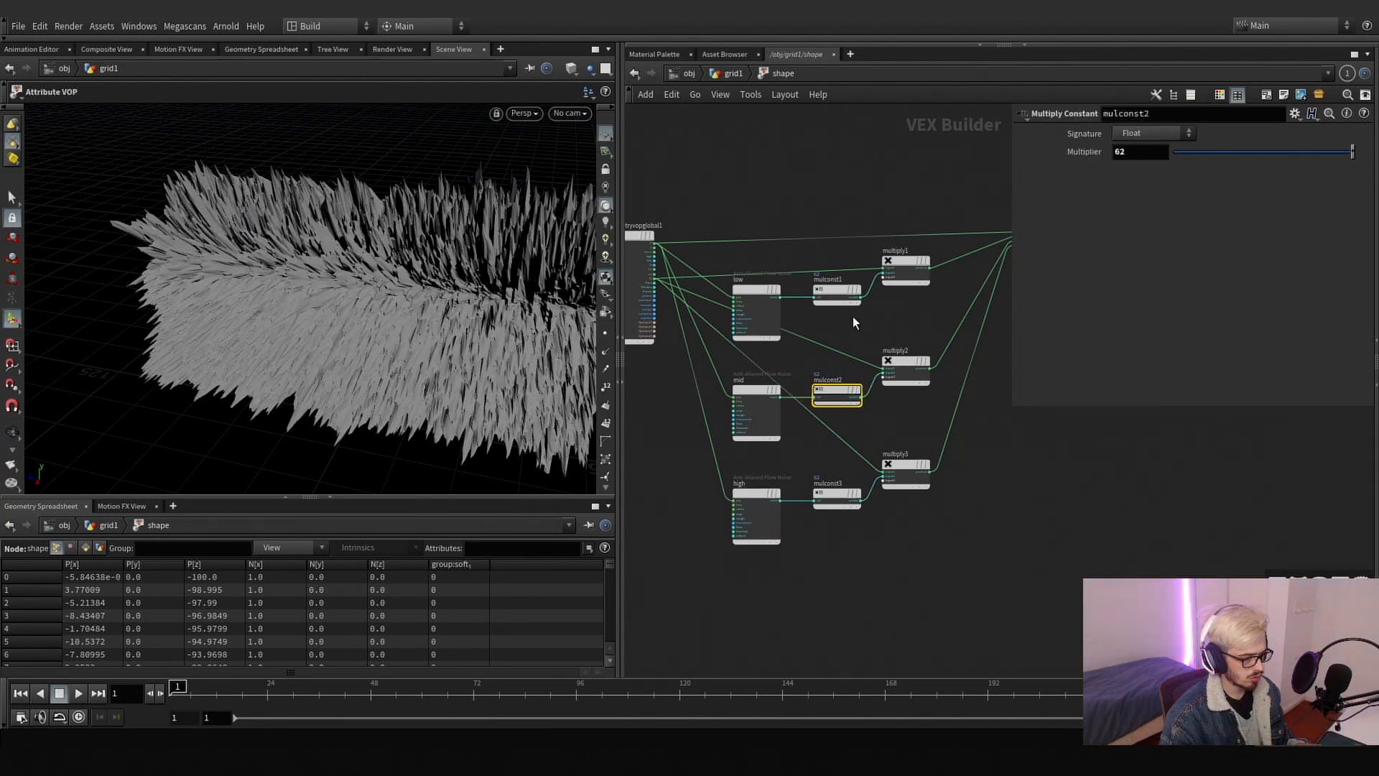
left_click(841, 289)
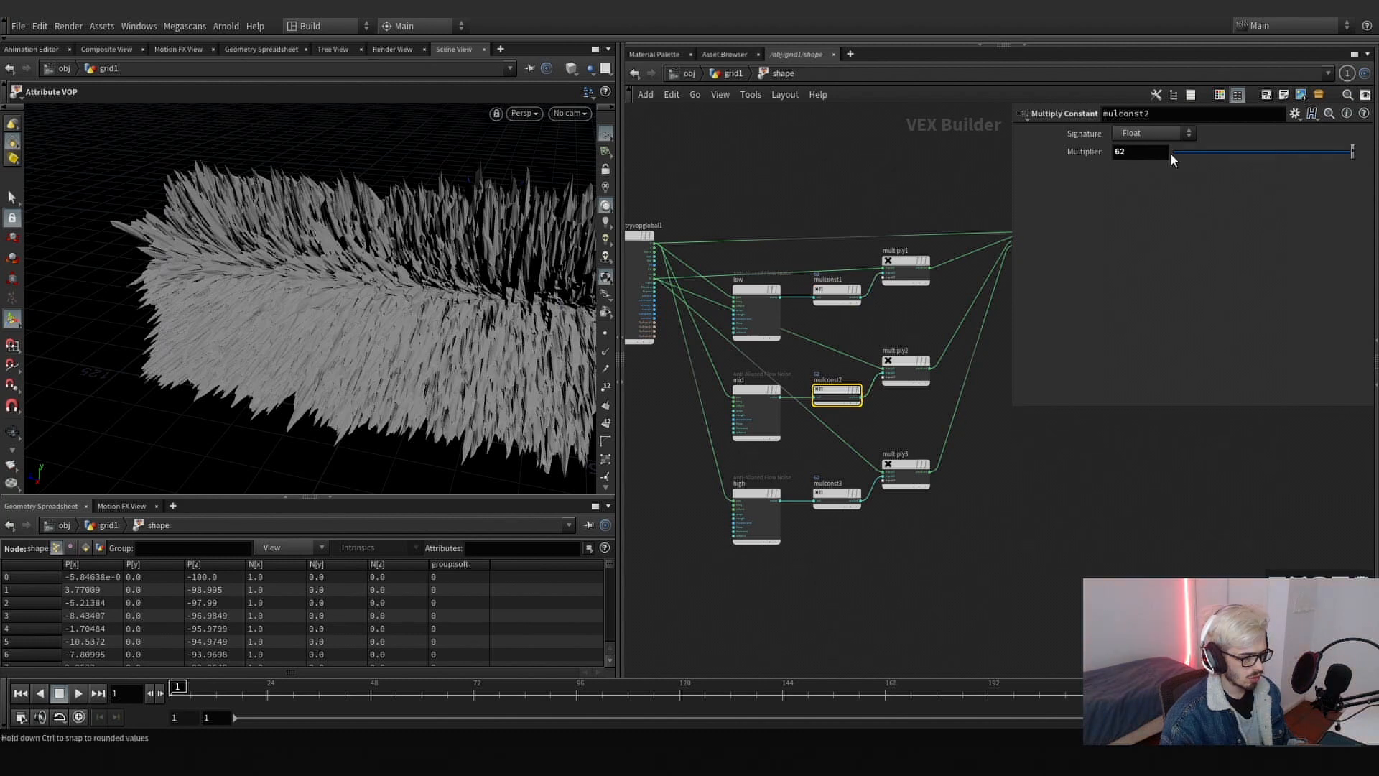
left_click_drag(1171, 154, 1198, 157)
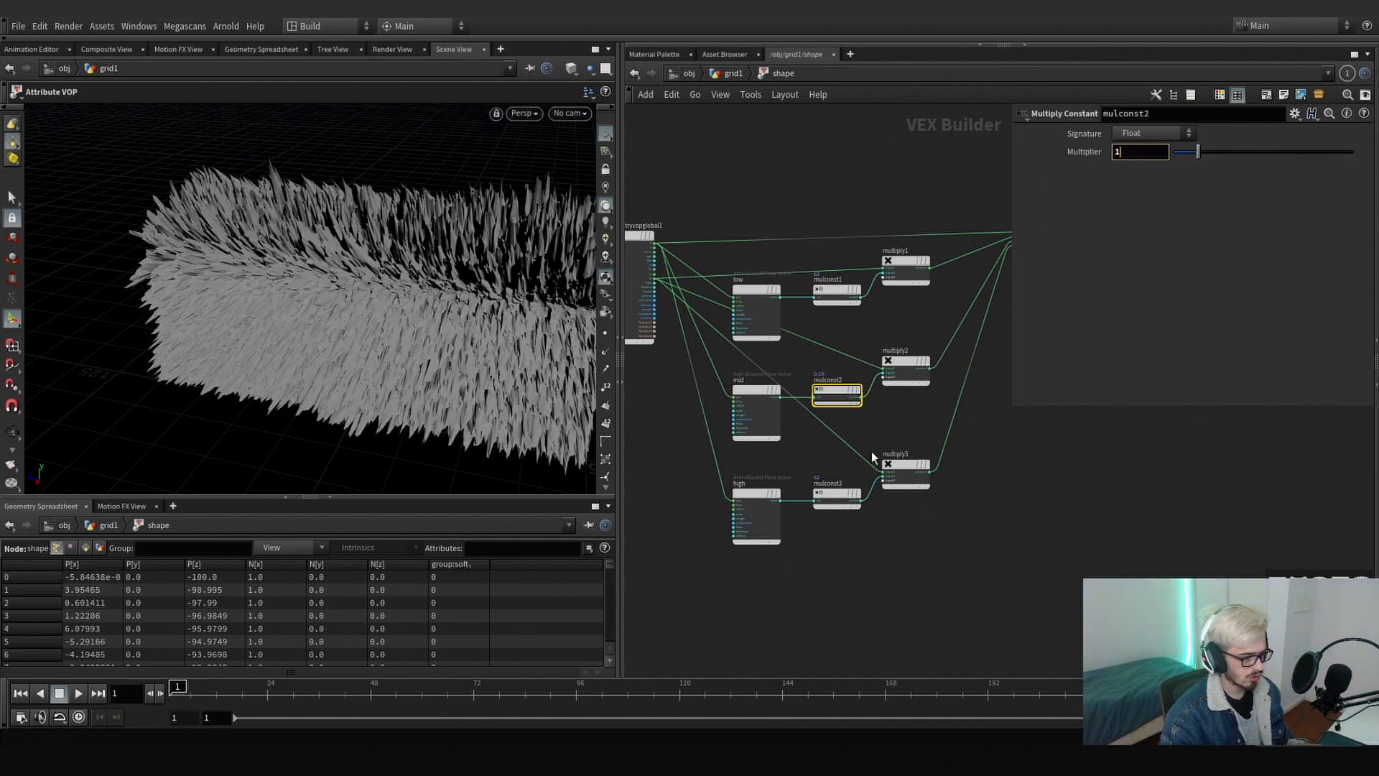
key("Return")
double_click(1143, 152)
type("1")
key("Return")
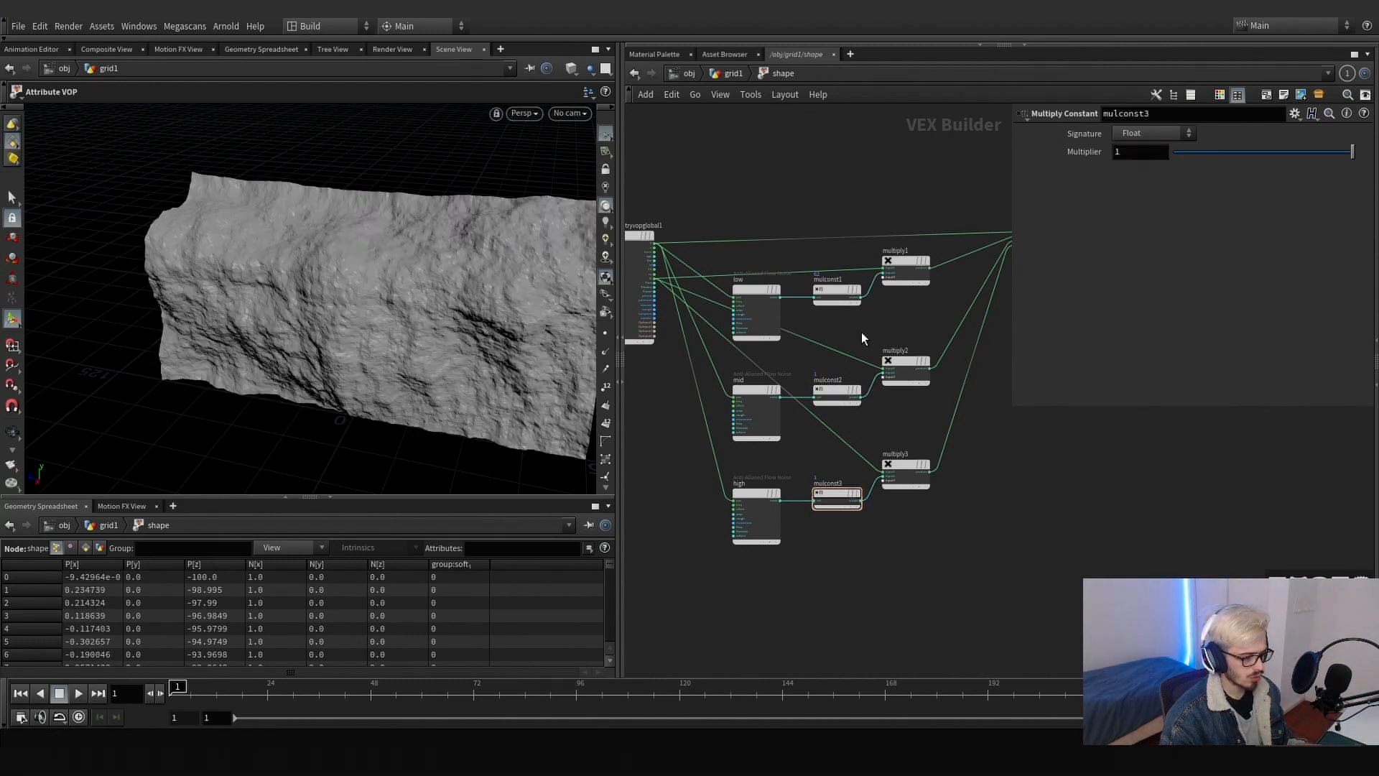
- Confirm mulconst3's multiplier of 1 and raise mulconst1's multiplier to 46
type("1")
key("Return")
left_click(1099, 408)
left_click_drag(500, 330, 410, 320, "alt")
middle_click_drag(1143, 151, 1358, 149)
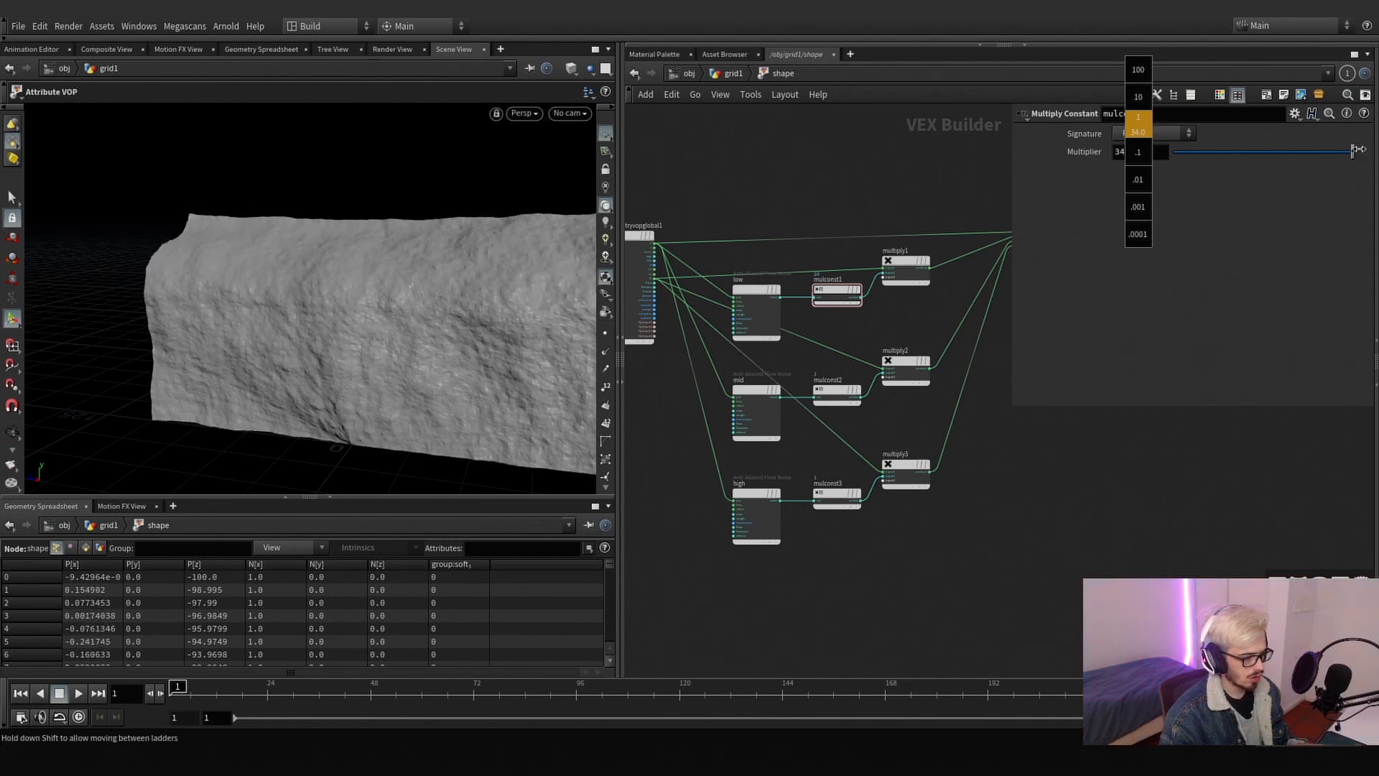
mouse_move(460, 269)
left_mouse_down("alt")
mouse_move(348, 284)
mouse_move(453, 284)
left_mouse_up("alt")
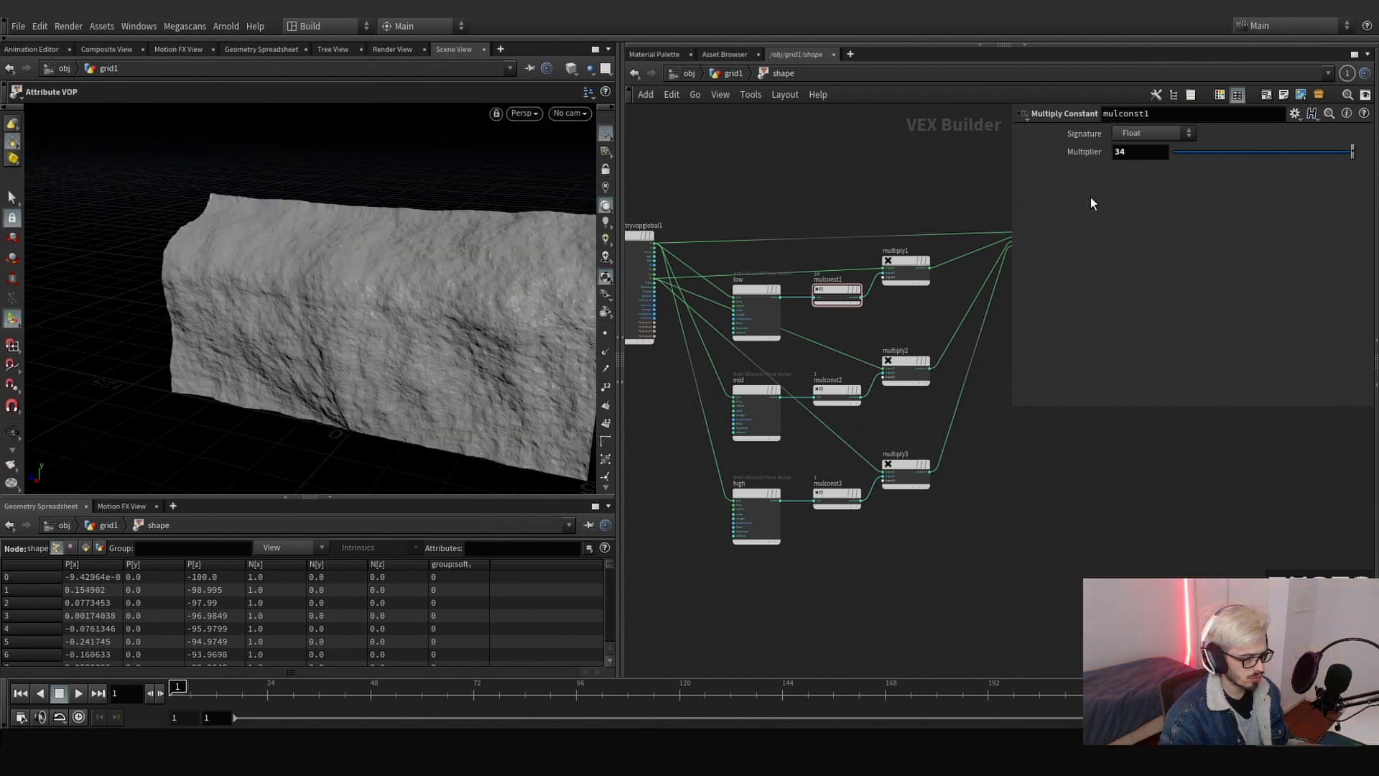
middle_click_drag(1143, 151, 1193, 130)
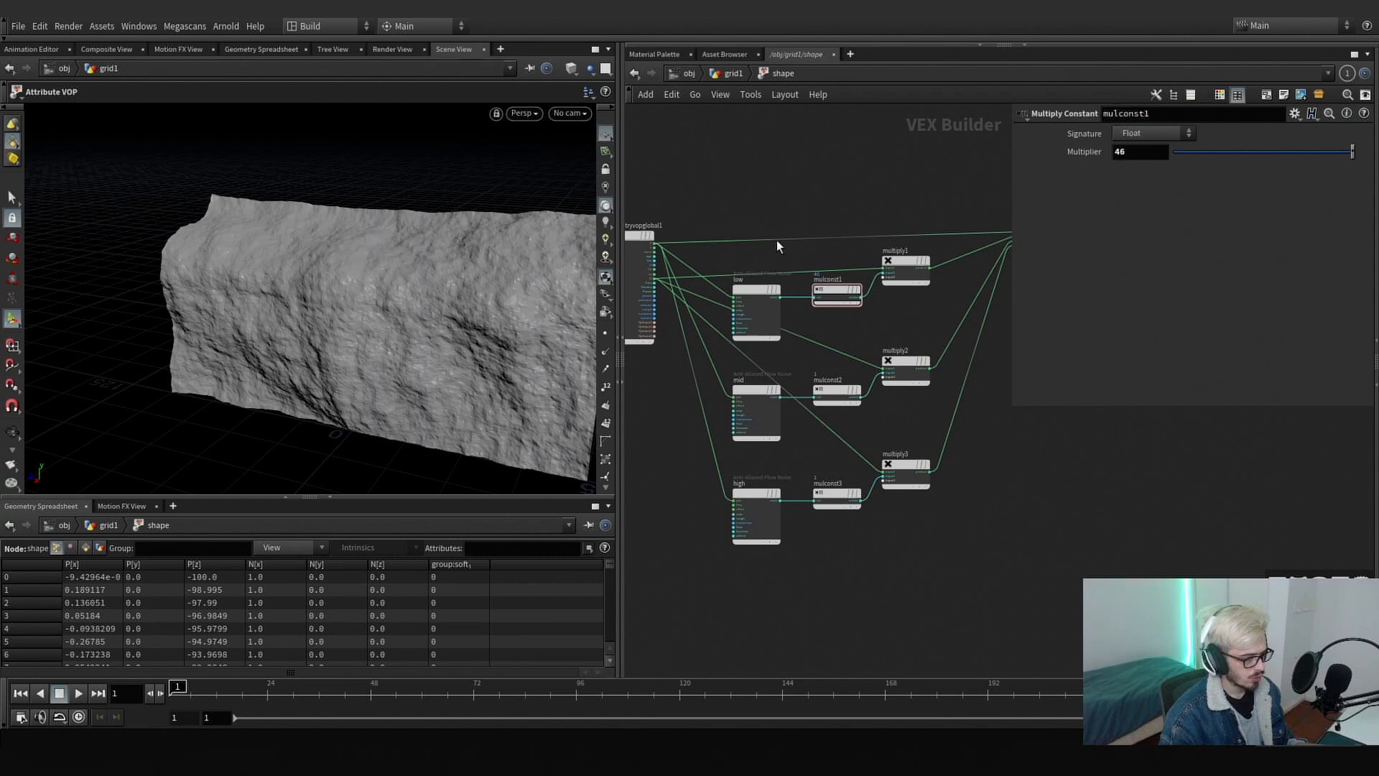
- Set the low noise's Roughness to 0.368 and raise mulconst1's multiplier to 61
left_click(752, 327)
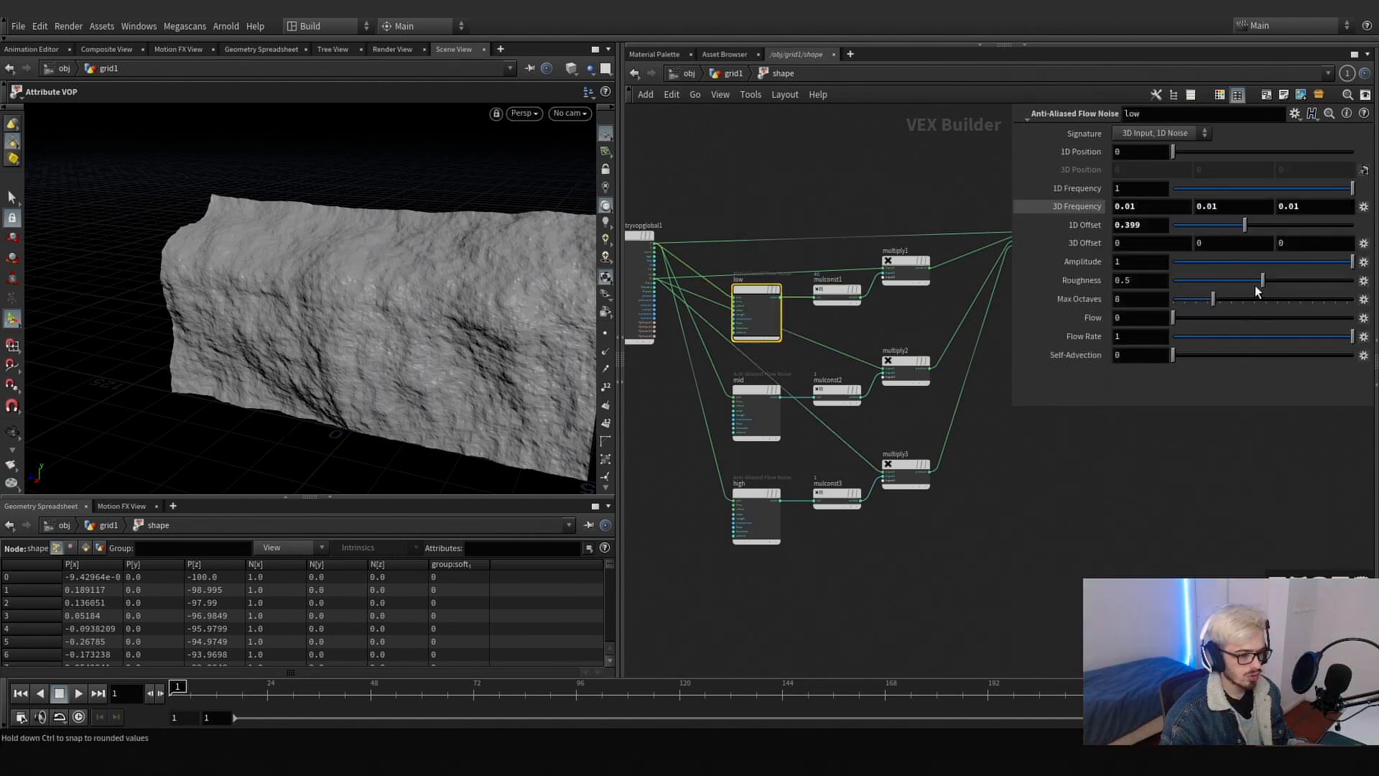
left_click_drag(1259, 282, 1231, 286)
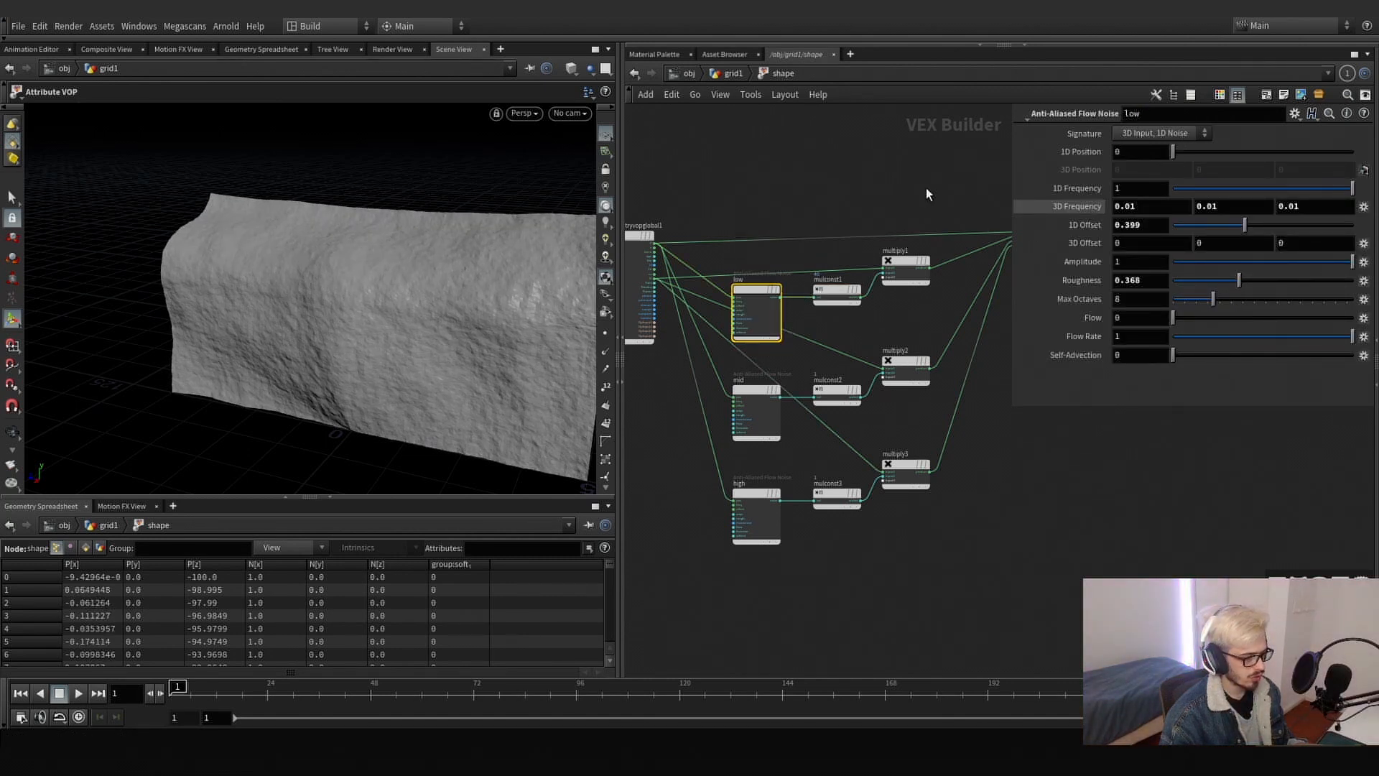
left_click(837, 293)
middle_click_drag(1121, 151, 1138, 124)
- Adjust the low noise's 3D Frequency so that its third component is 0.019
left_click(755, 311)
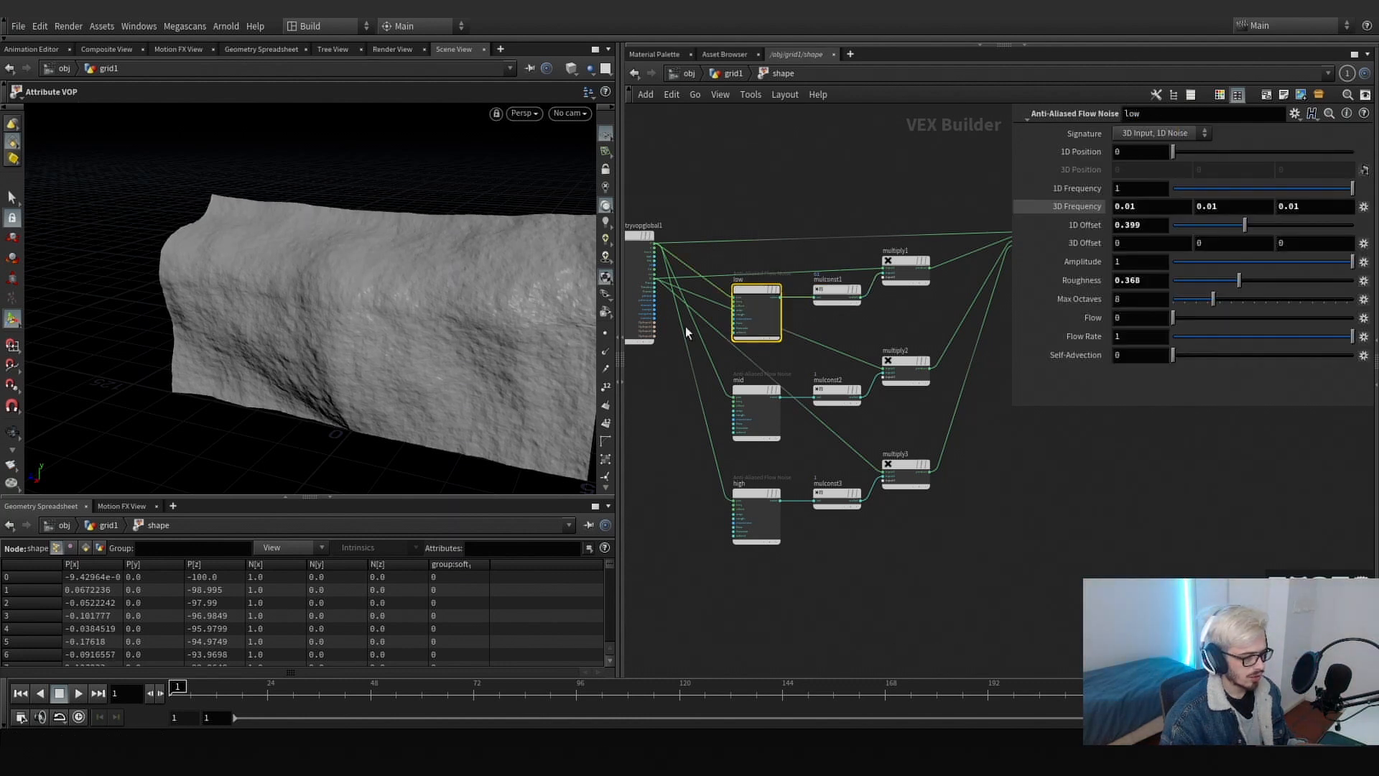
left_click_drag(361, 282, 413, 291, "alt")
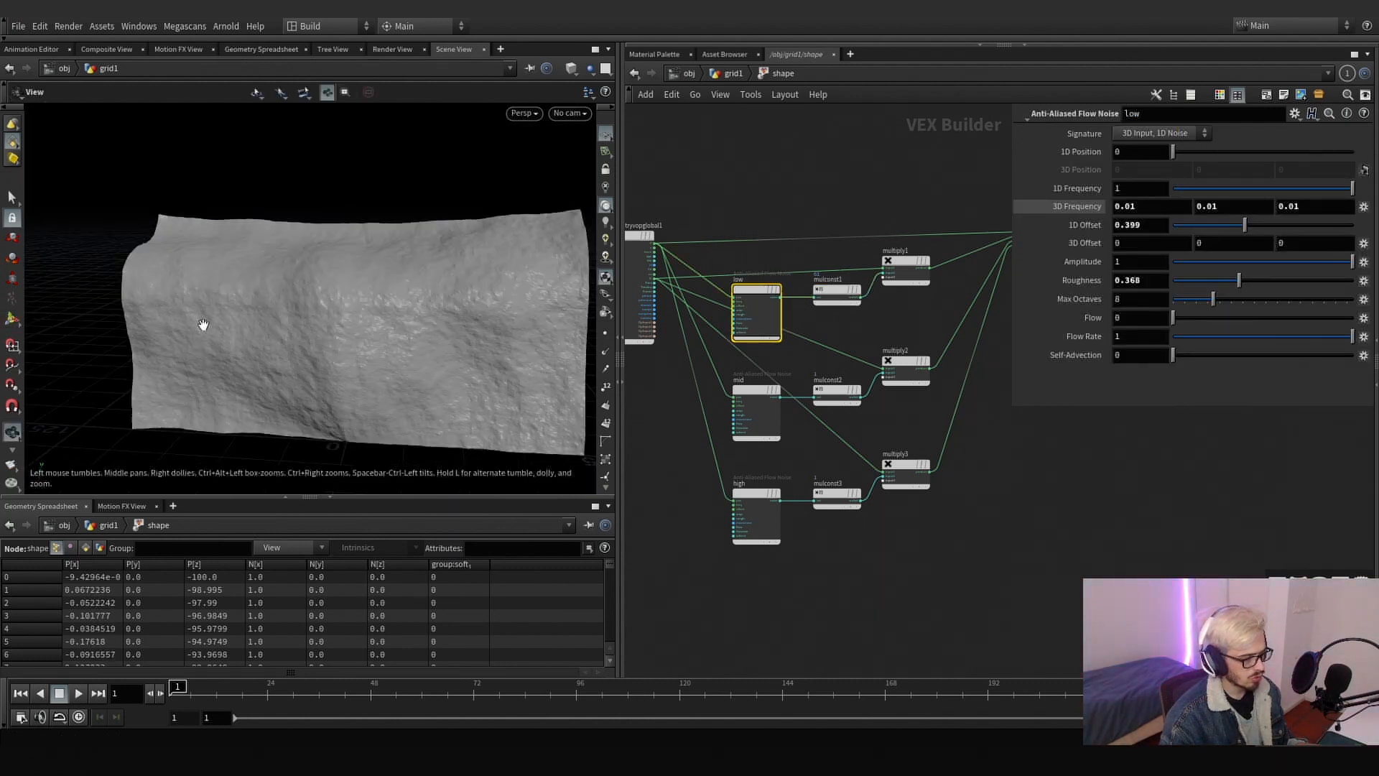
middle_click_drag(895, 320, 848, 330)
middle_click_drag(1219, 206, 1373, 271)
key("ctrl+z")
- Set mulconst2's multiplier to 8 to strengthen the mid noise displacement
left_click(789, 400)
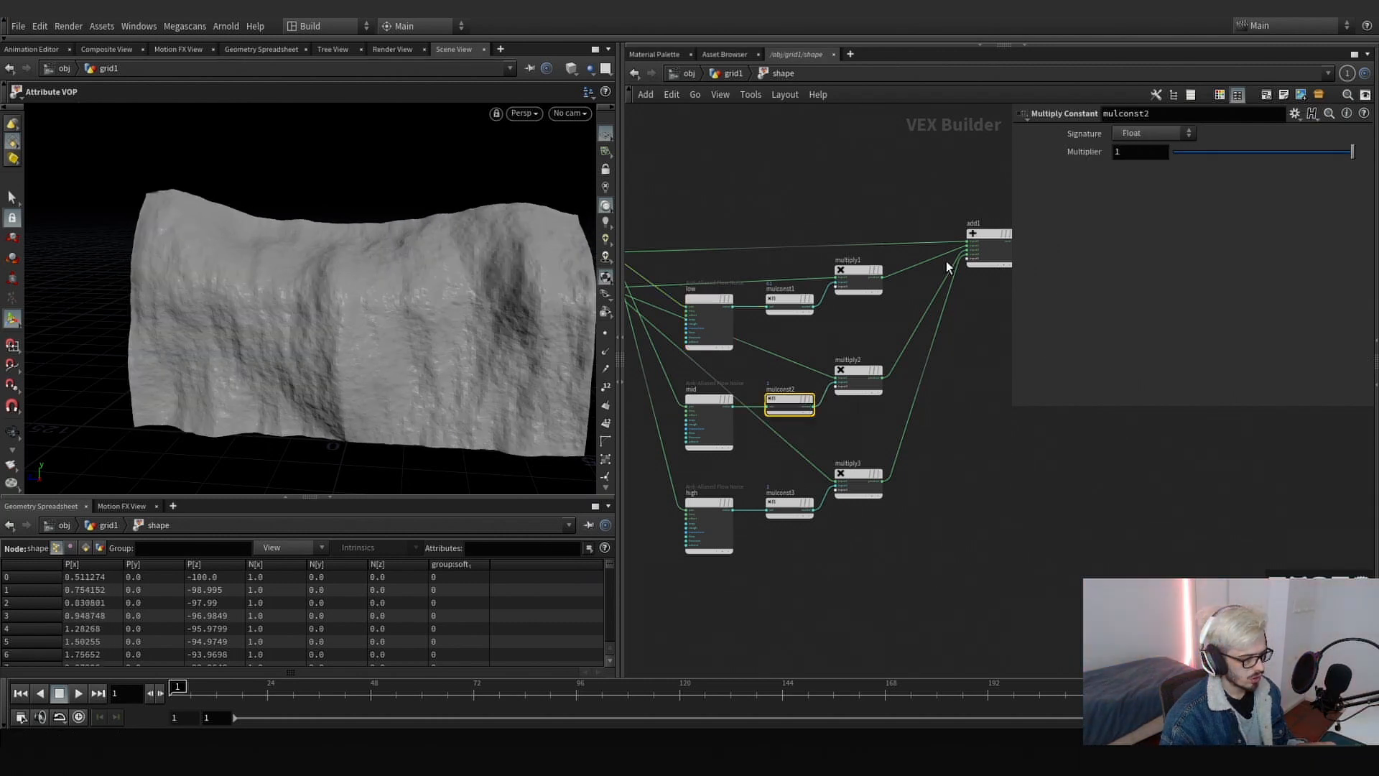
middle_click_drag(1141, 151, 1194, 129)
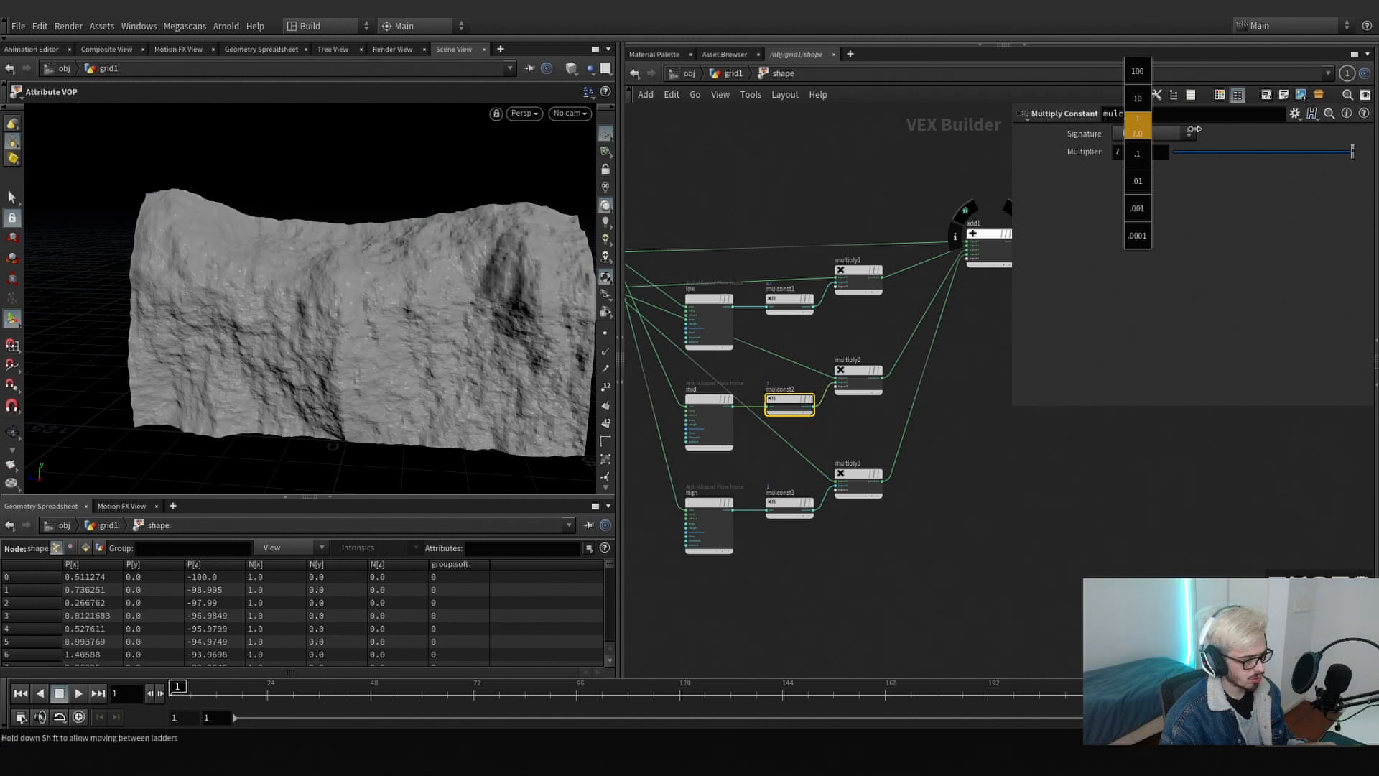
mouse_move(472, 314)
left_mouse_down()
mouse_move(378, 311)
mouse_move(321, 336)
mouse_move(462, 314)
left_mouse_up()
- Place a second Add node in the free space below the geometry output node
middle_click_drag(937, 386, 821, 406)
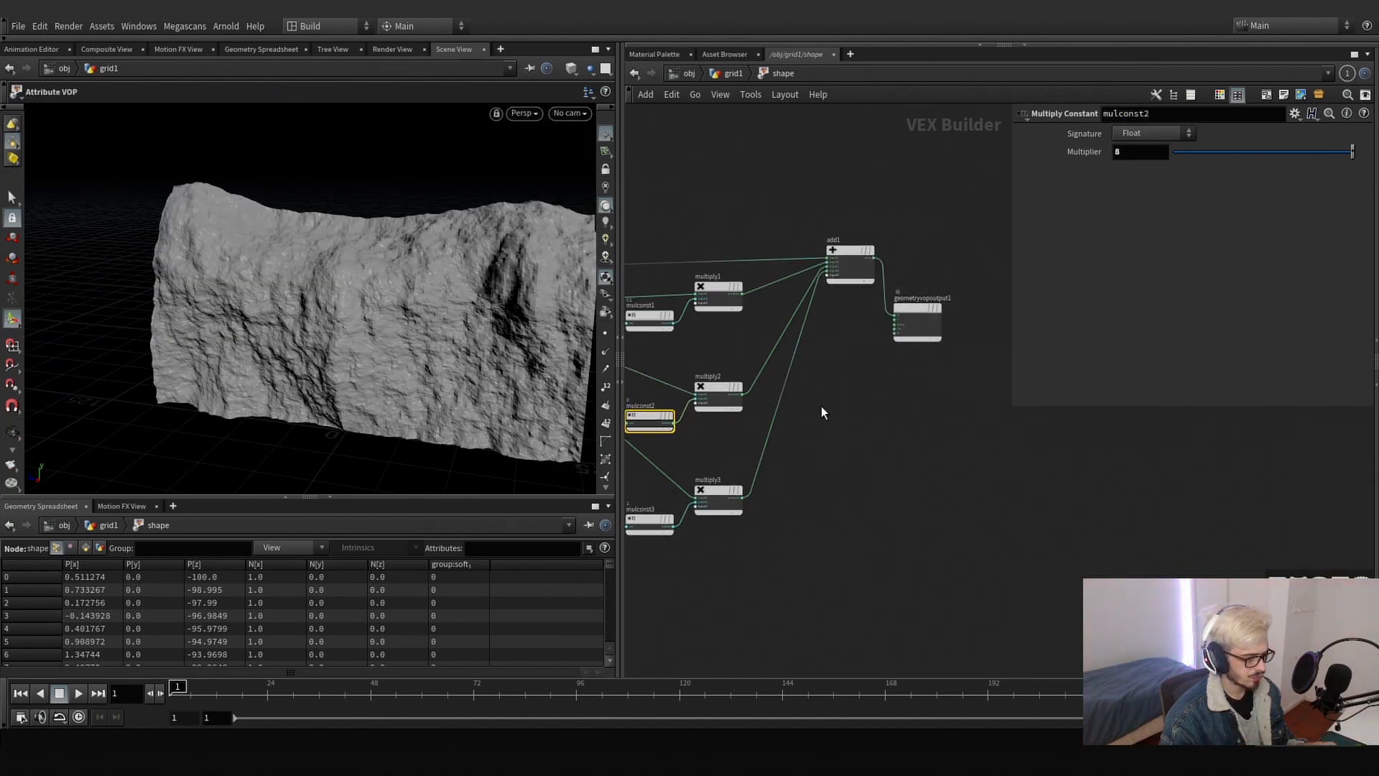
key("Tab")
type("add")
key("Return")
left_click(856, 476)
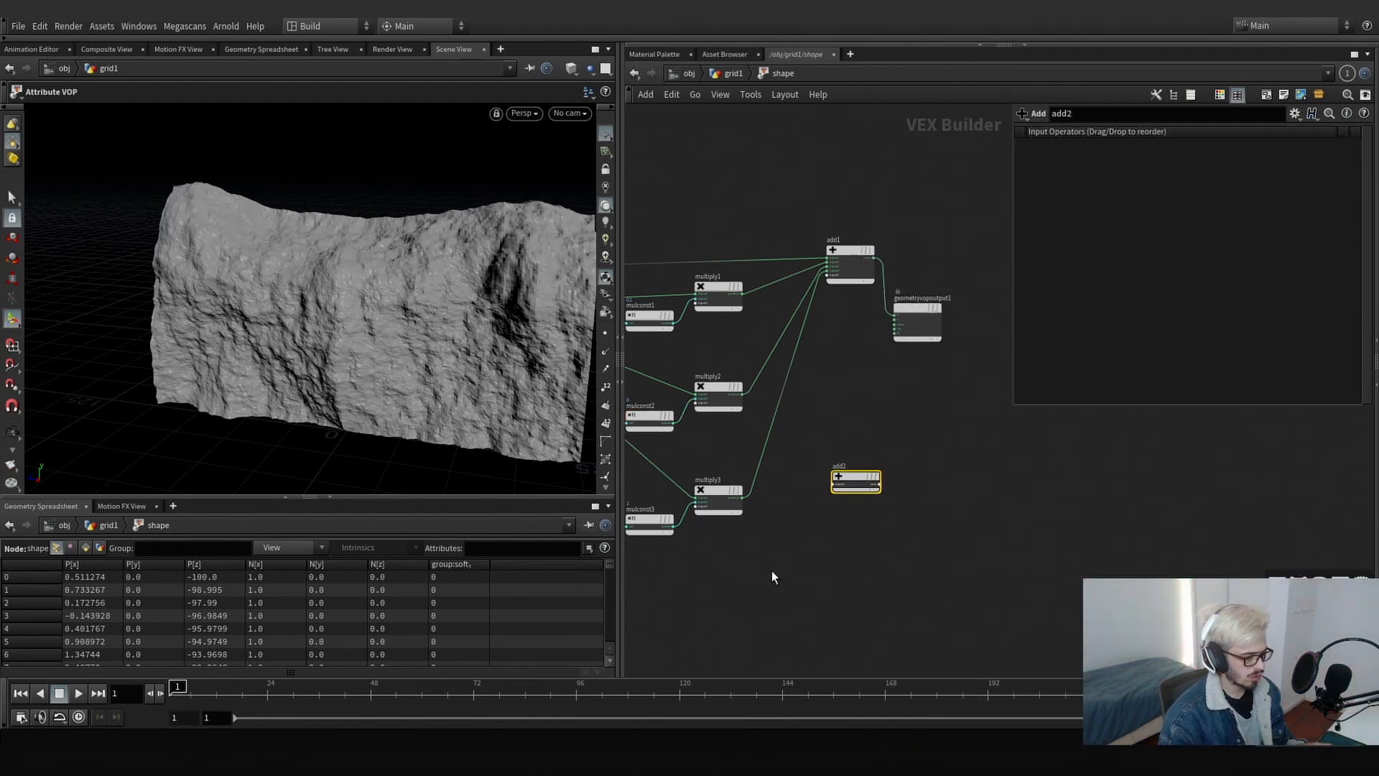
- Wire the low, mid and high noise outputs into add2 and move add2 below the geometry output node
left_click_drag(756, 568, 709, 250)
middle_click_drag(744, 342, 867, 286)
left_click_drag(688, 572, 963, 331)
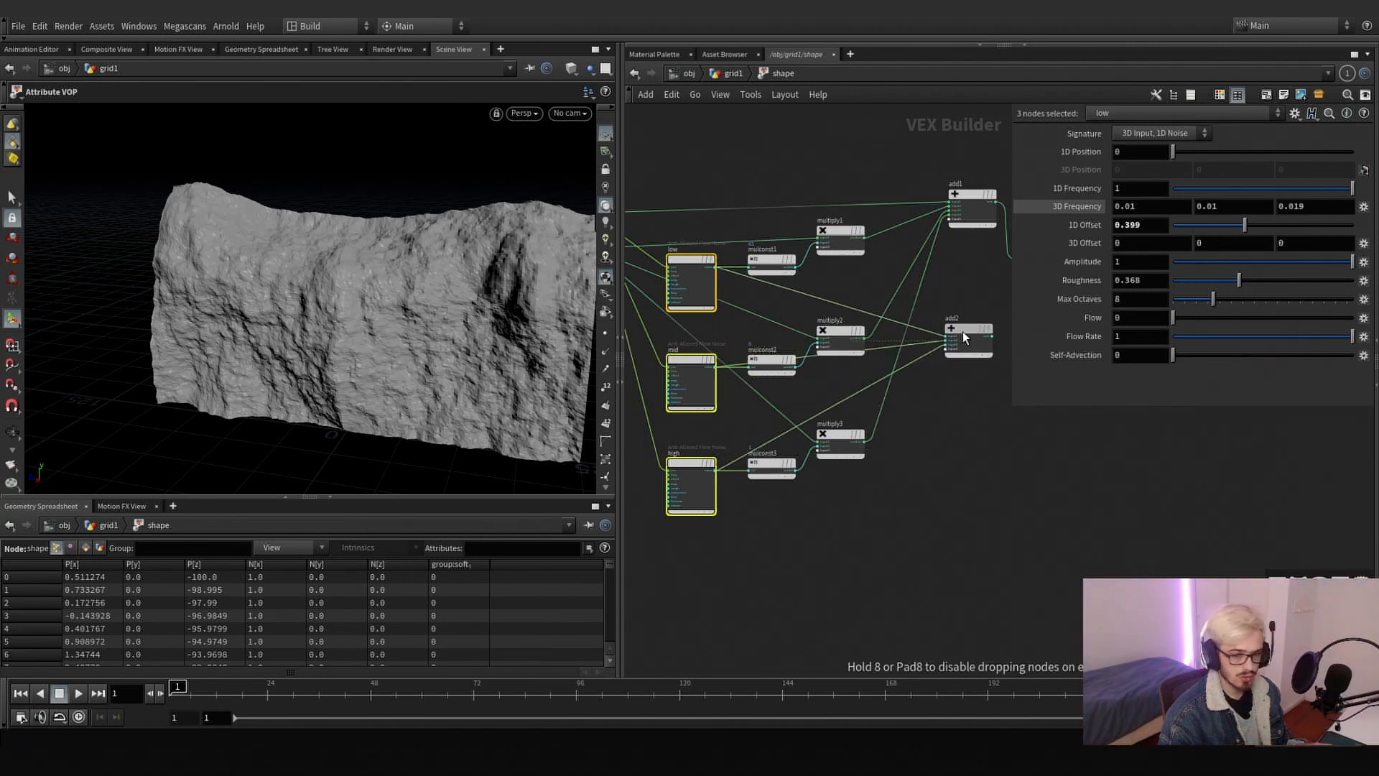
middle_click_drag(963, 331, 837, 299)
scroll(838, 299, "up", 1)
left_click_drag(844, 300, 924, 310)
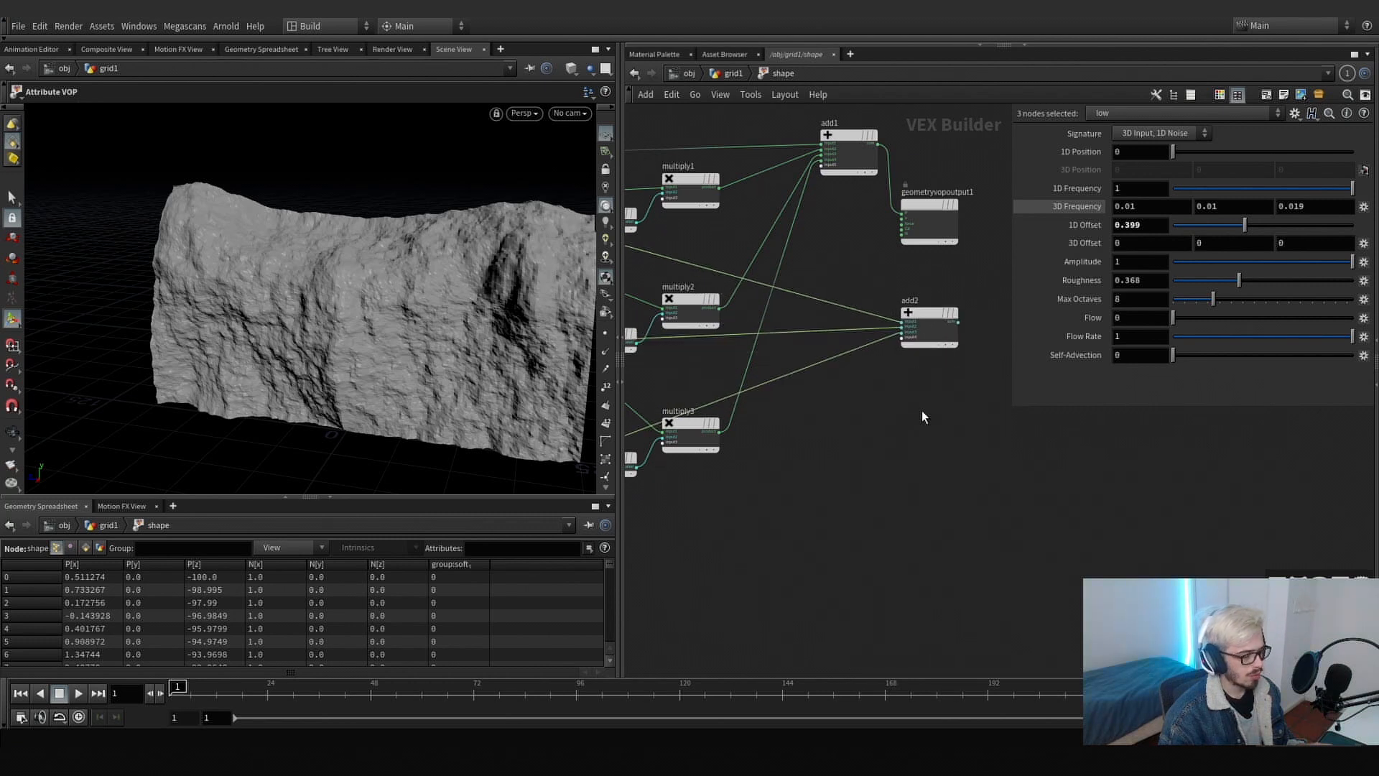
- Connect the sum output of add2 to the Cd input of geometryvopoutput1
middle_click_drag(974, 355, 849, 387)
scroll(839, 365, "up", 1)
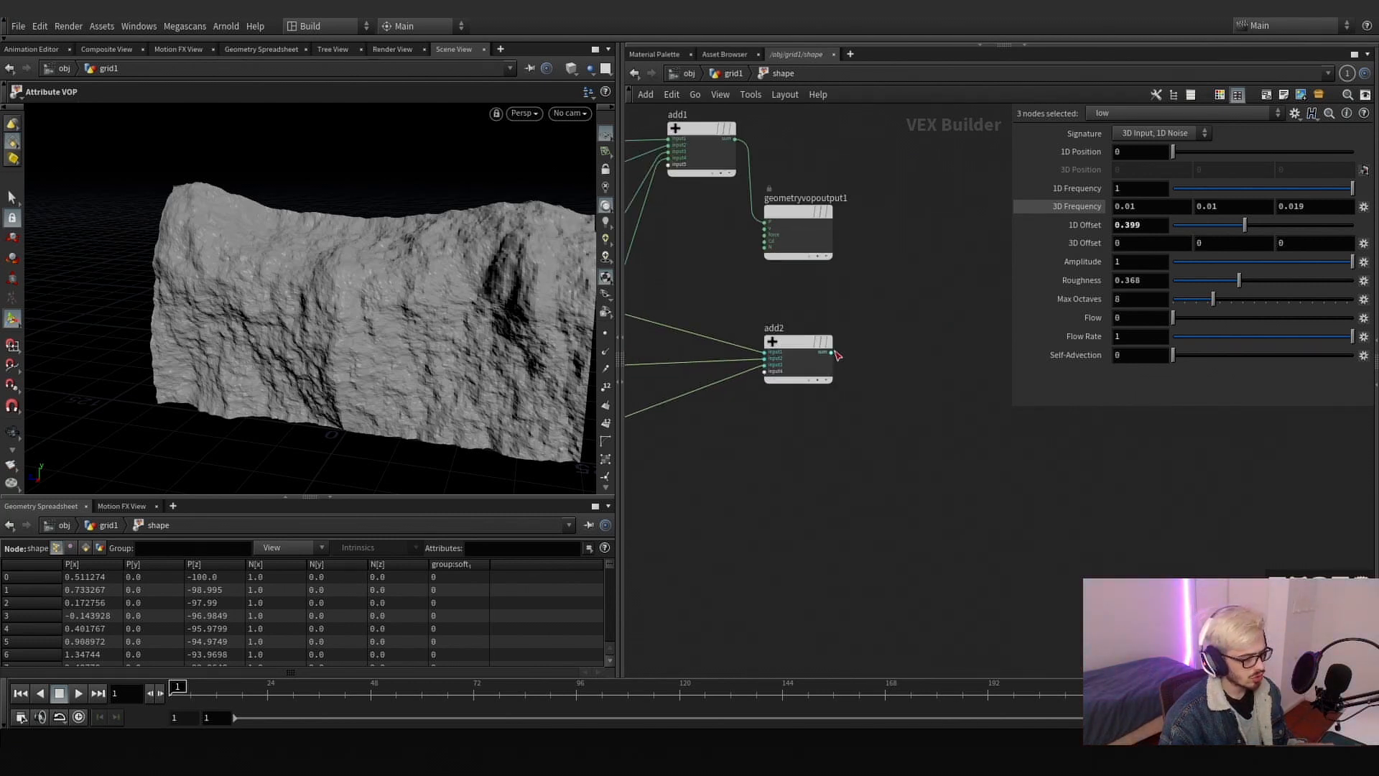
left_click(832, 352)
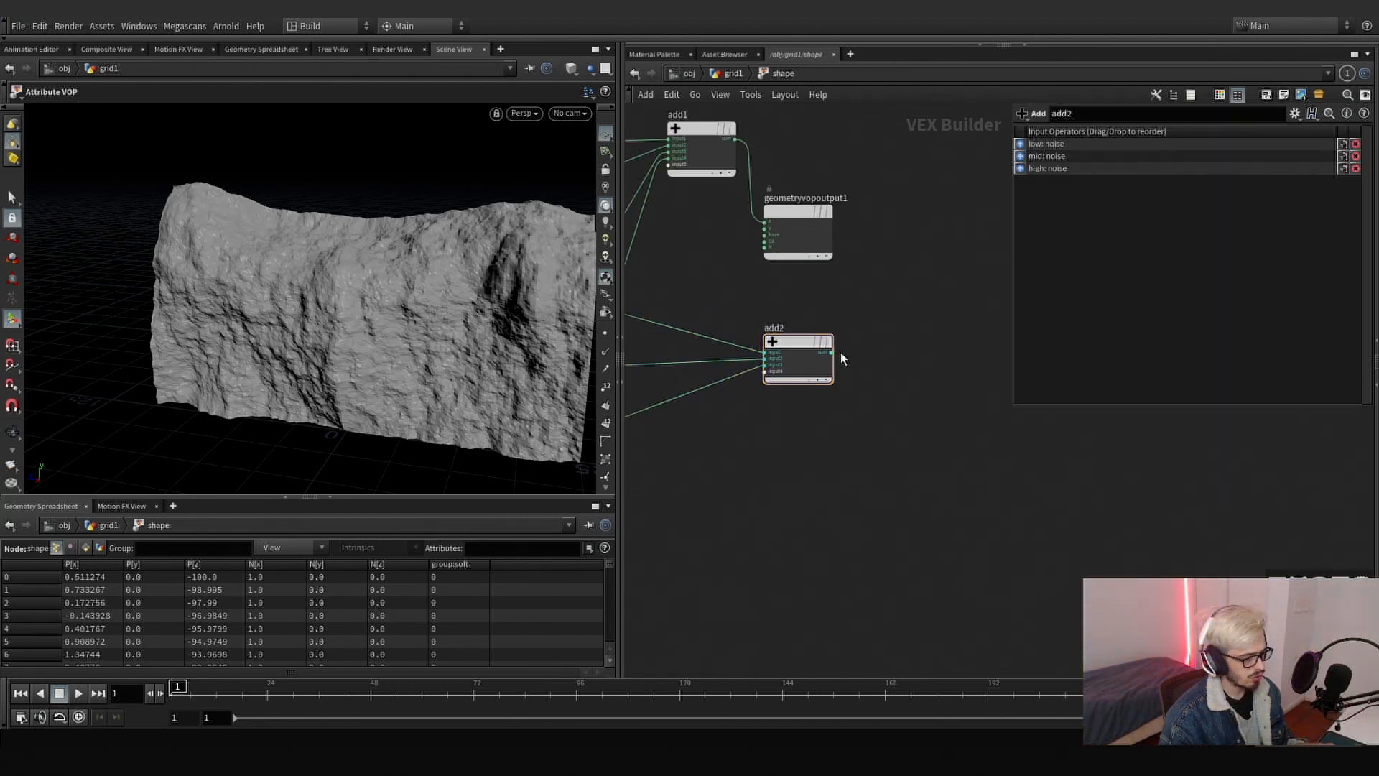
left_click_drag(832, 352, 765, 242)
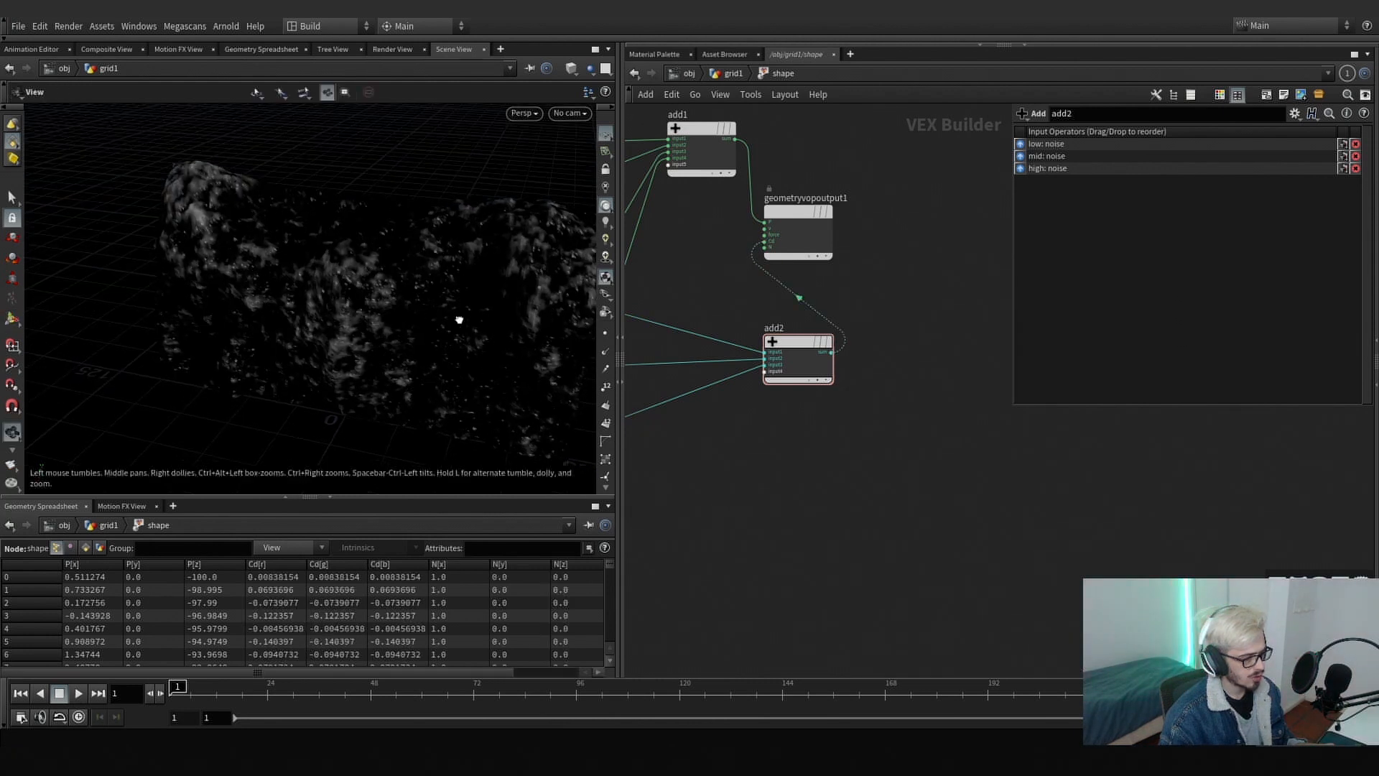
- Insert a Clamp node with a 0 to 1 range on each of the three noise wires feeding add2
key("Tab")
type("fit")
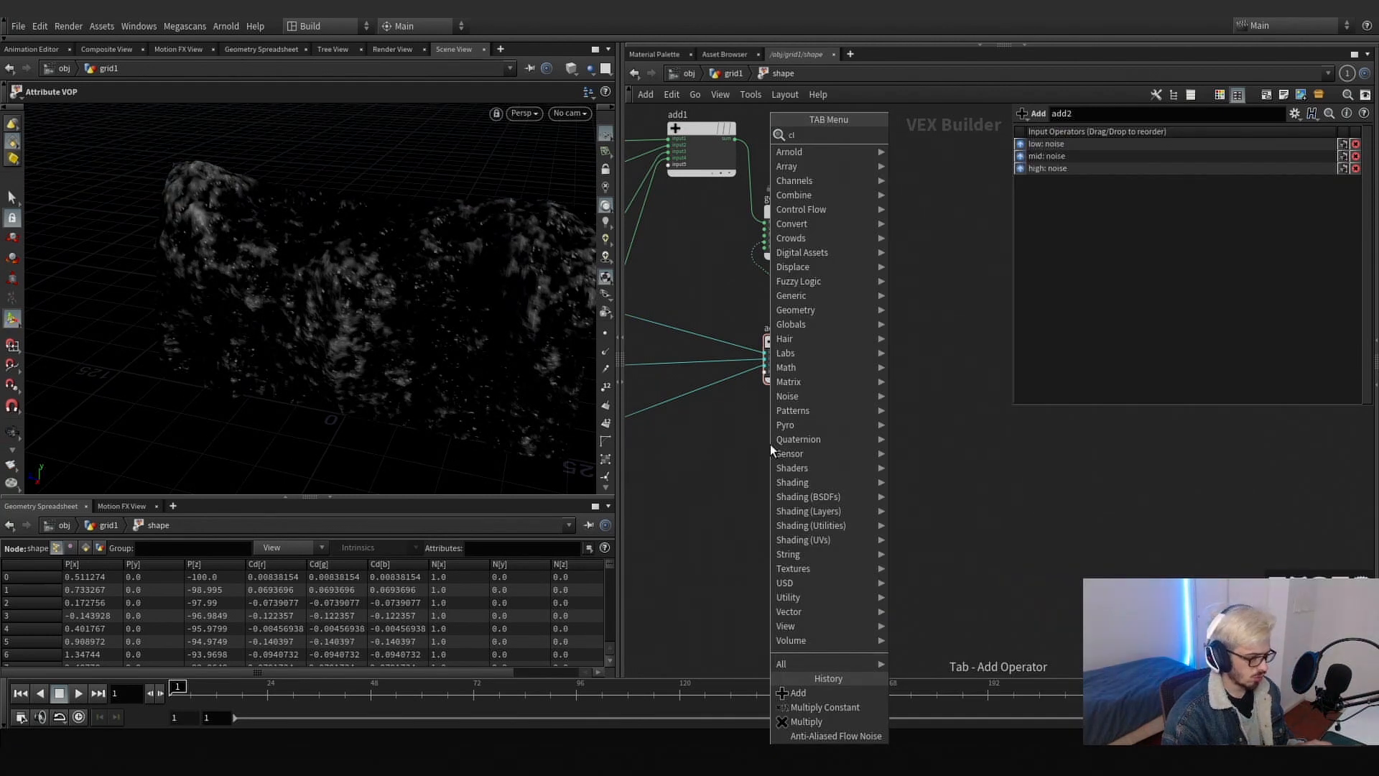
key("Return")
left_click(770, 444)
left_click_drag(859, 477, 776, 506)
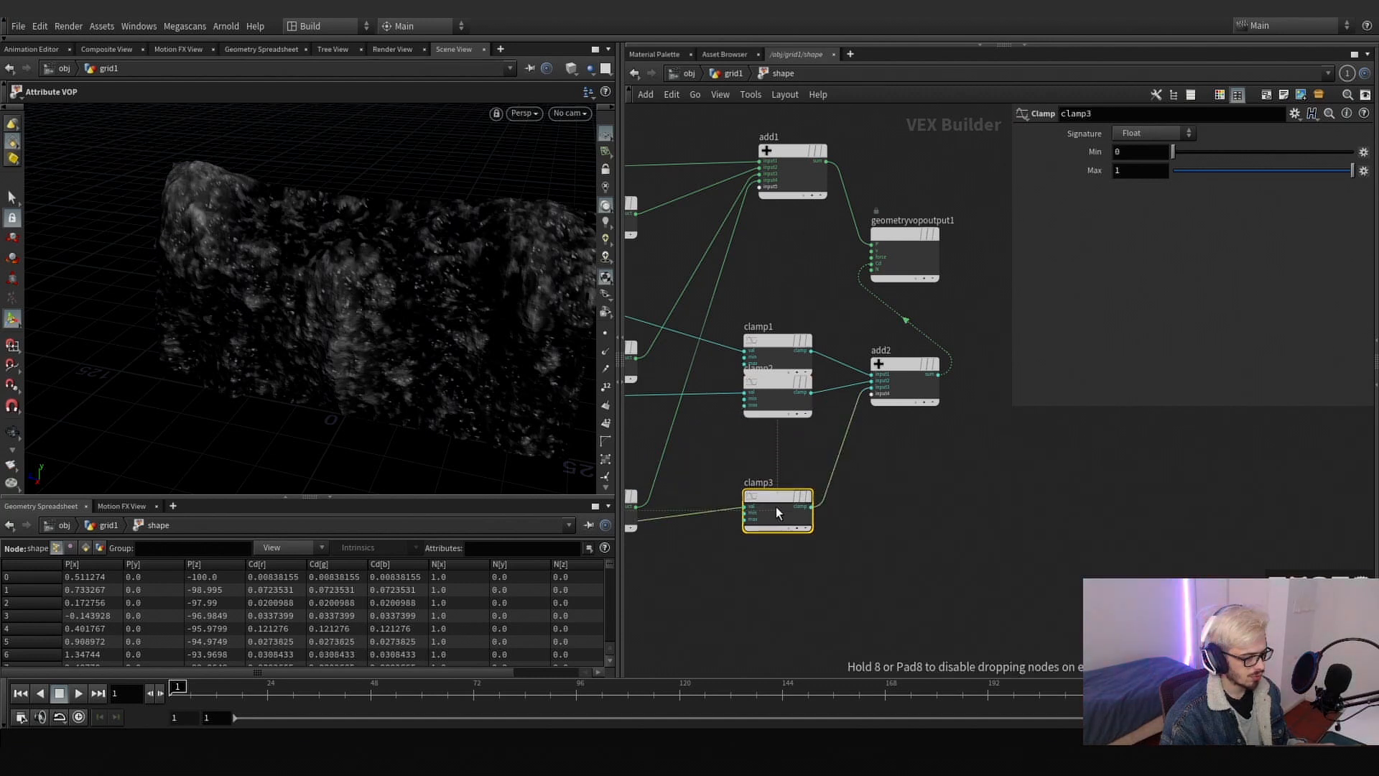
- Tidy the network by spacing the three Clamp nodes in a column and repositioning the multiply constant, add2 and output nodes
scroll(829, 566, "down", 3)
scroll(826, 532, "up", 4)
mouse_move(891, 460)
left_mouse_down()
mouse_move(892, 488)
mouse_move(894, 472)
left_mouse_up()
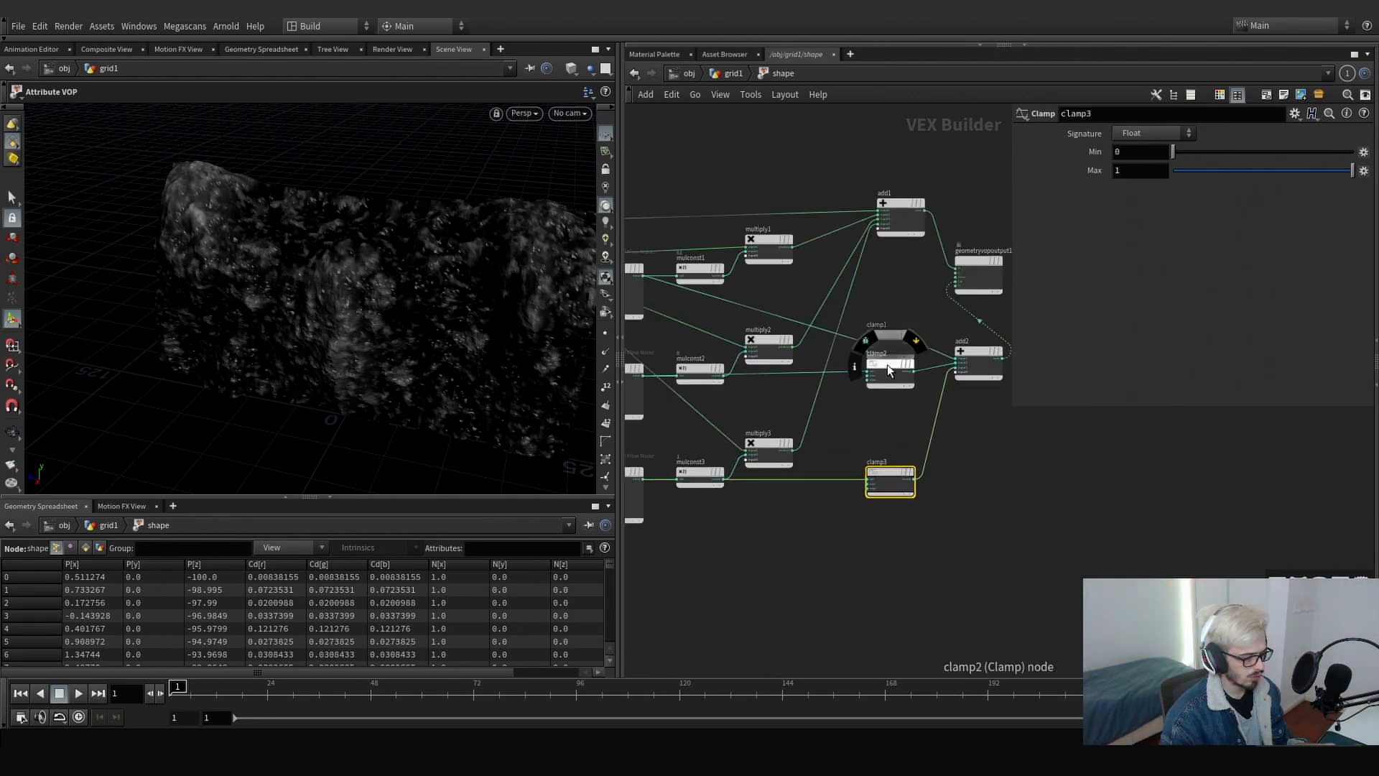
left_click_drag(887, 364, 887, 376)
left_click_drag(700, 473, 697, 444)
left_click_drag(699, 369, 702, 349)
left_click_drag(697, 268, 770, 257)
middle_click_drag(817, 371, 759, 336)
left_click_drag(836, 311, 835, 274)
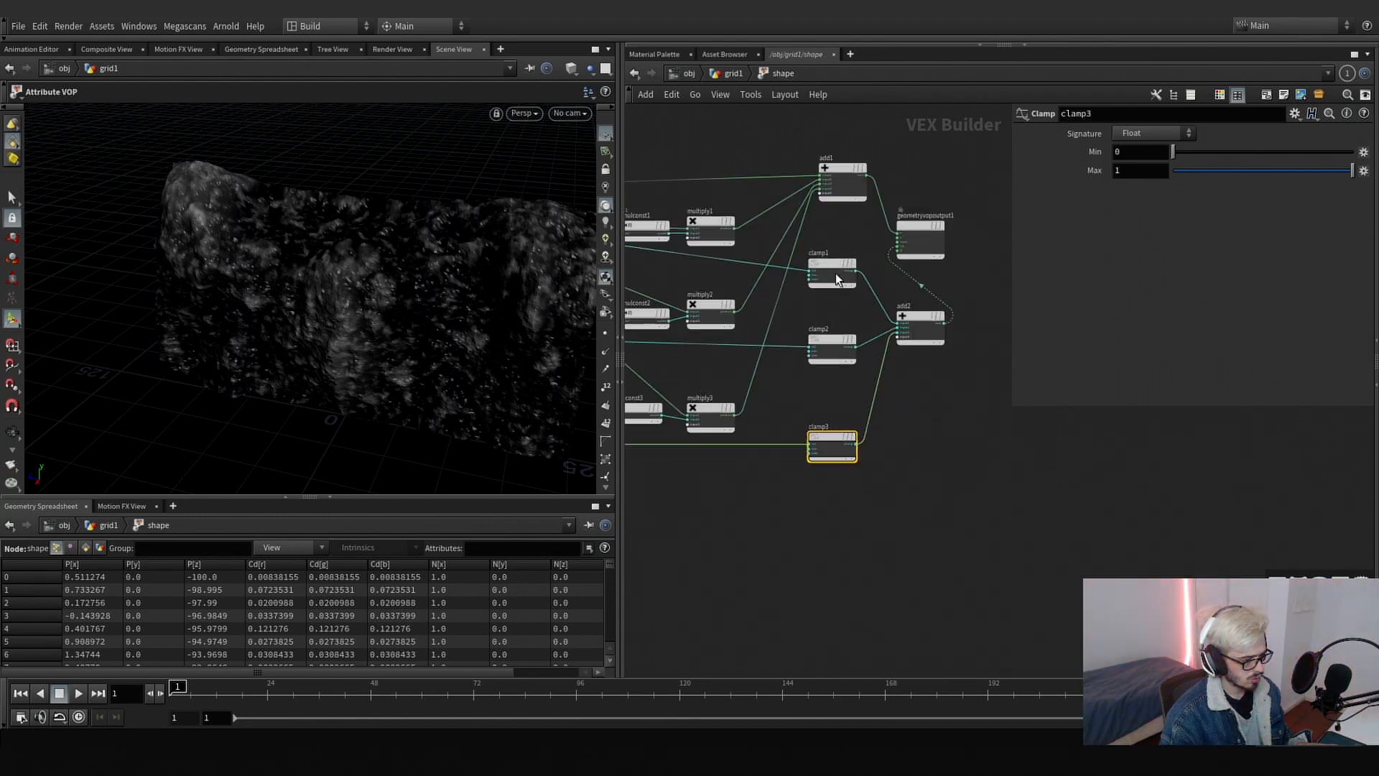
scroll(918, 430, "down", 4)
left_click_drag(919, 335, 991, 333)
left_click_drag(851, 470, 949, 336)
scroll(927, 360, "up", 3)
left_click(758, 265)
mouse_move(431, 280)
left_mouse_down("alt")
mouse_move(526, 281)
mouse_move(446, 281)
left_mouse_up("alt")
key("u")
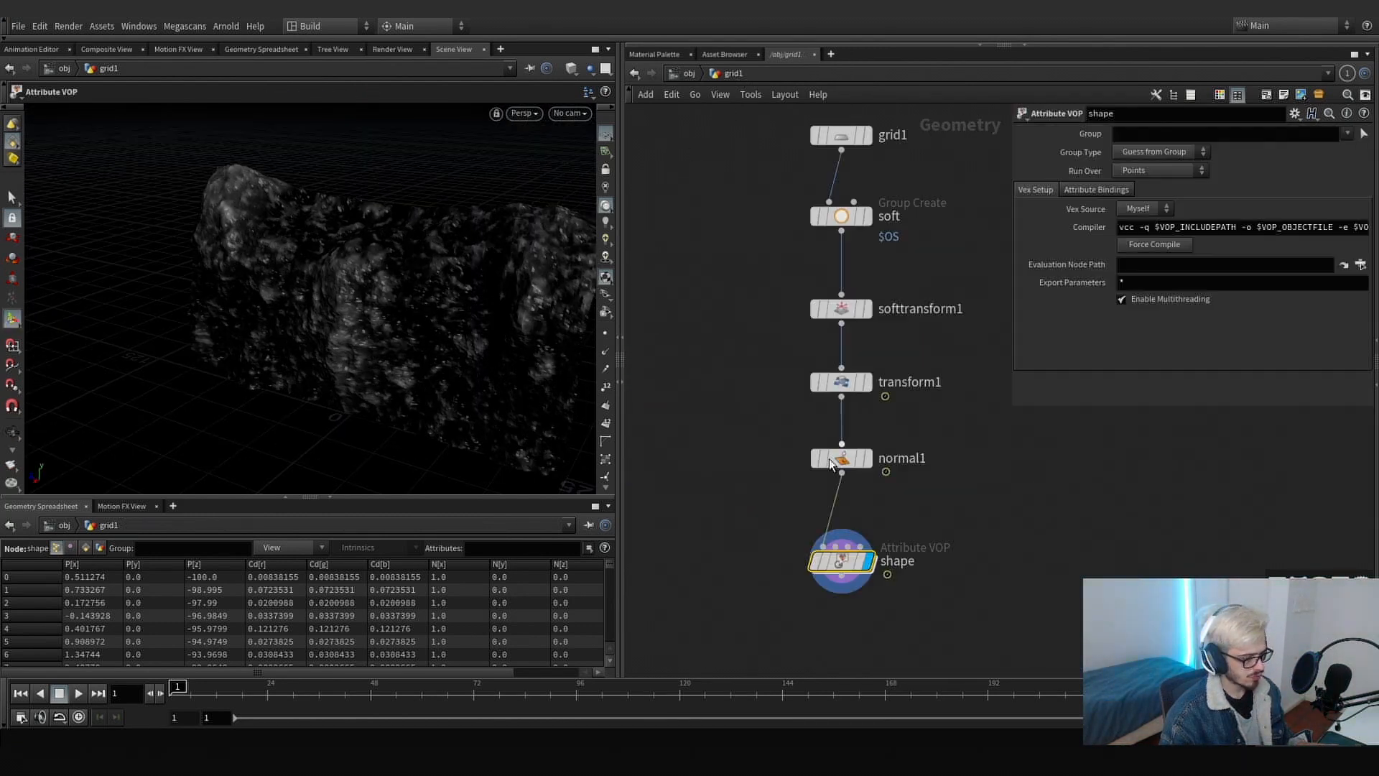
middle_click_drag(832, 463, 757, 349)
left_click_drag(181, 695, 148, 651)
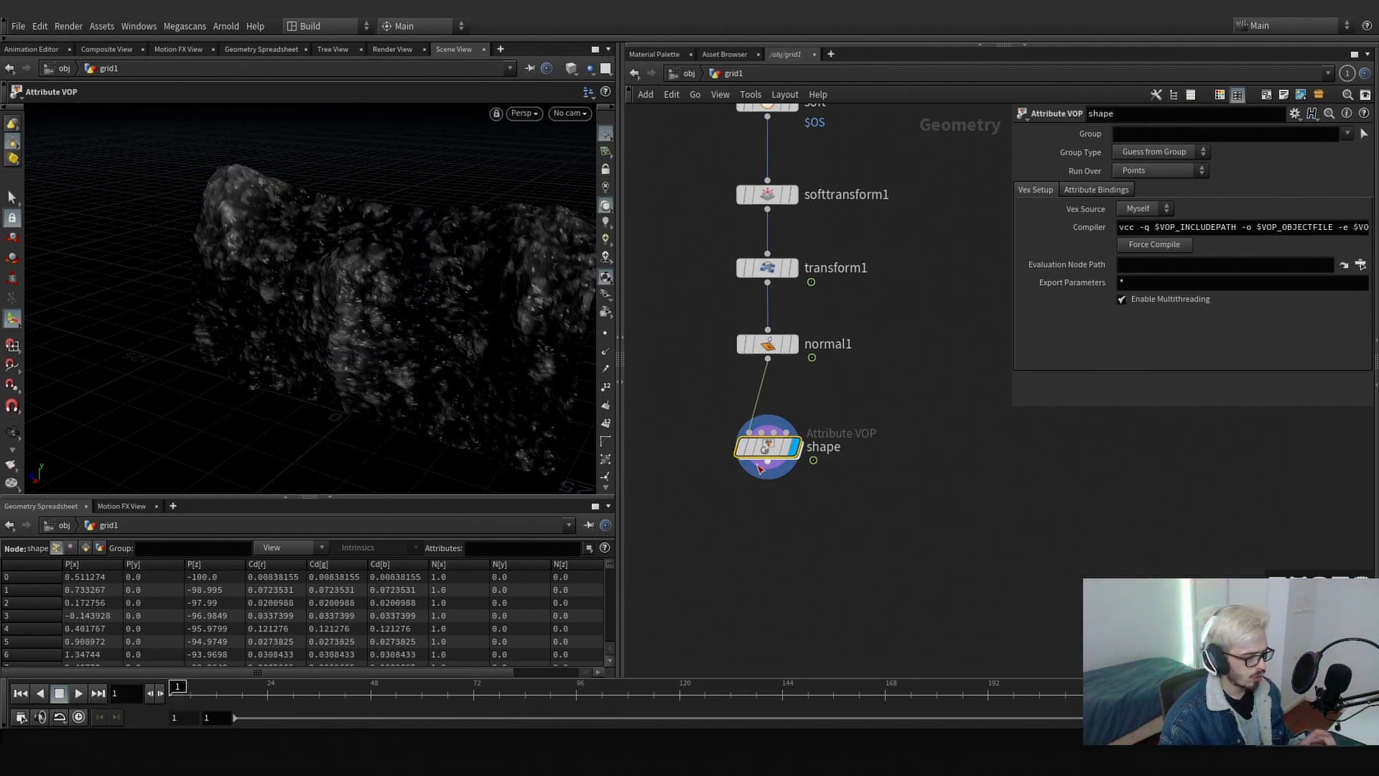
- Open the shape Attribute VOP and promote the offset input of the low noise as a parameter
double_click(763, 459)
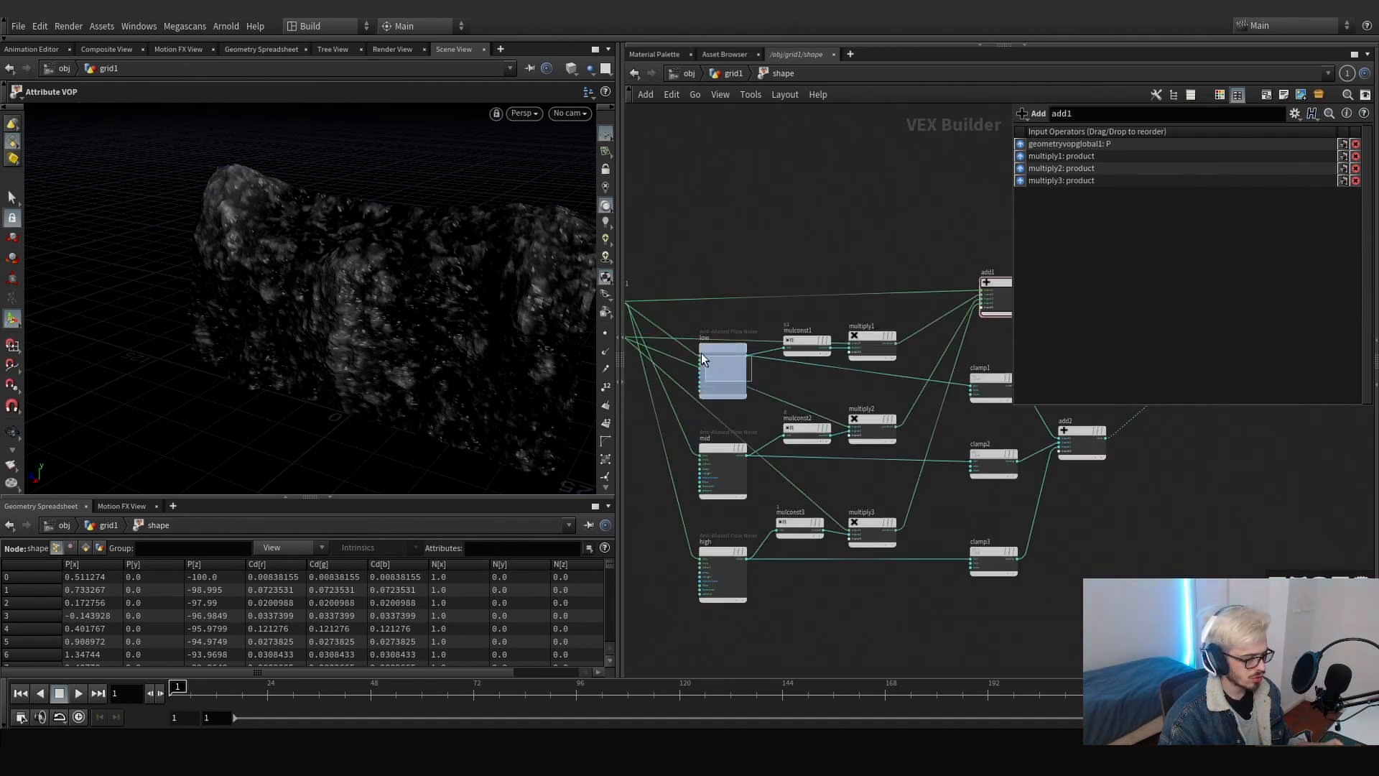
left_click(702, 359)
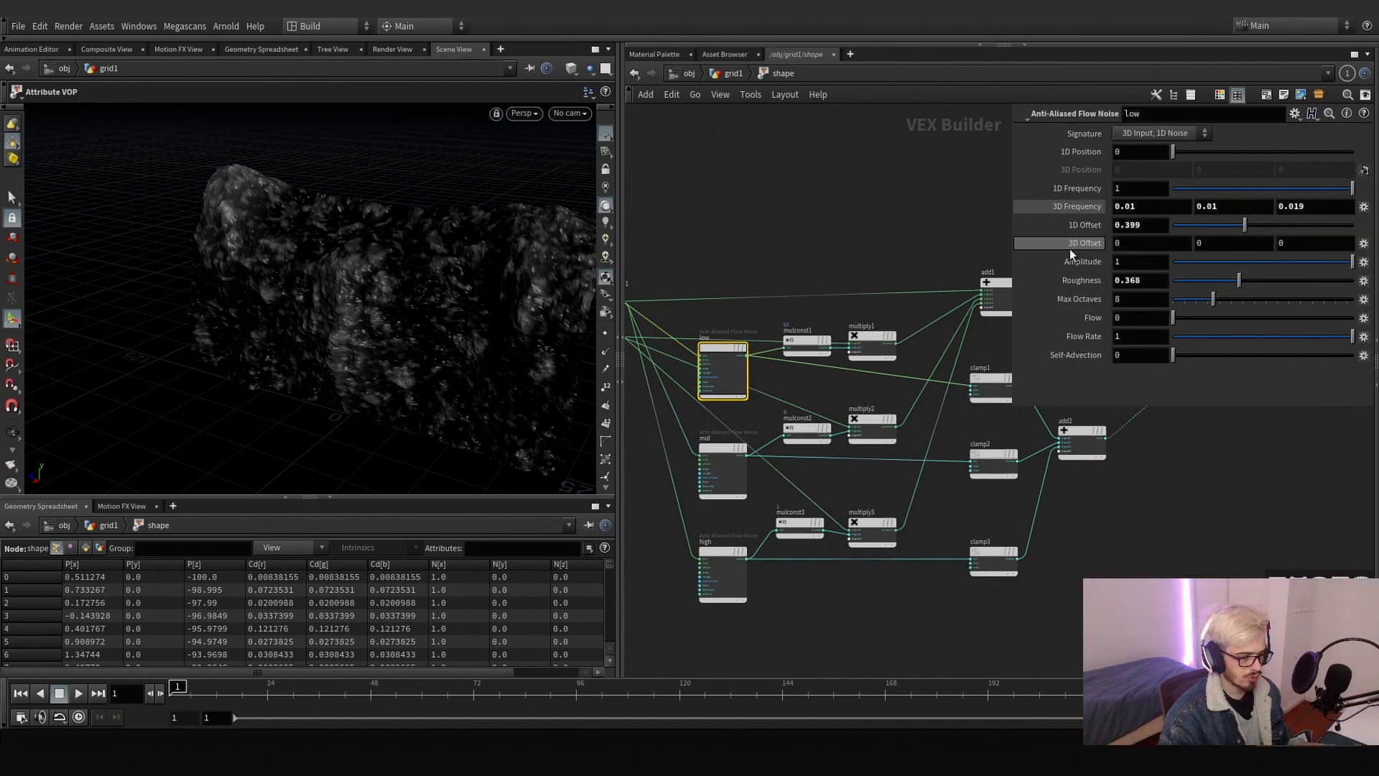
scroll(668, 355, "up", 5)
right_click(742, 379)
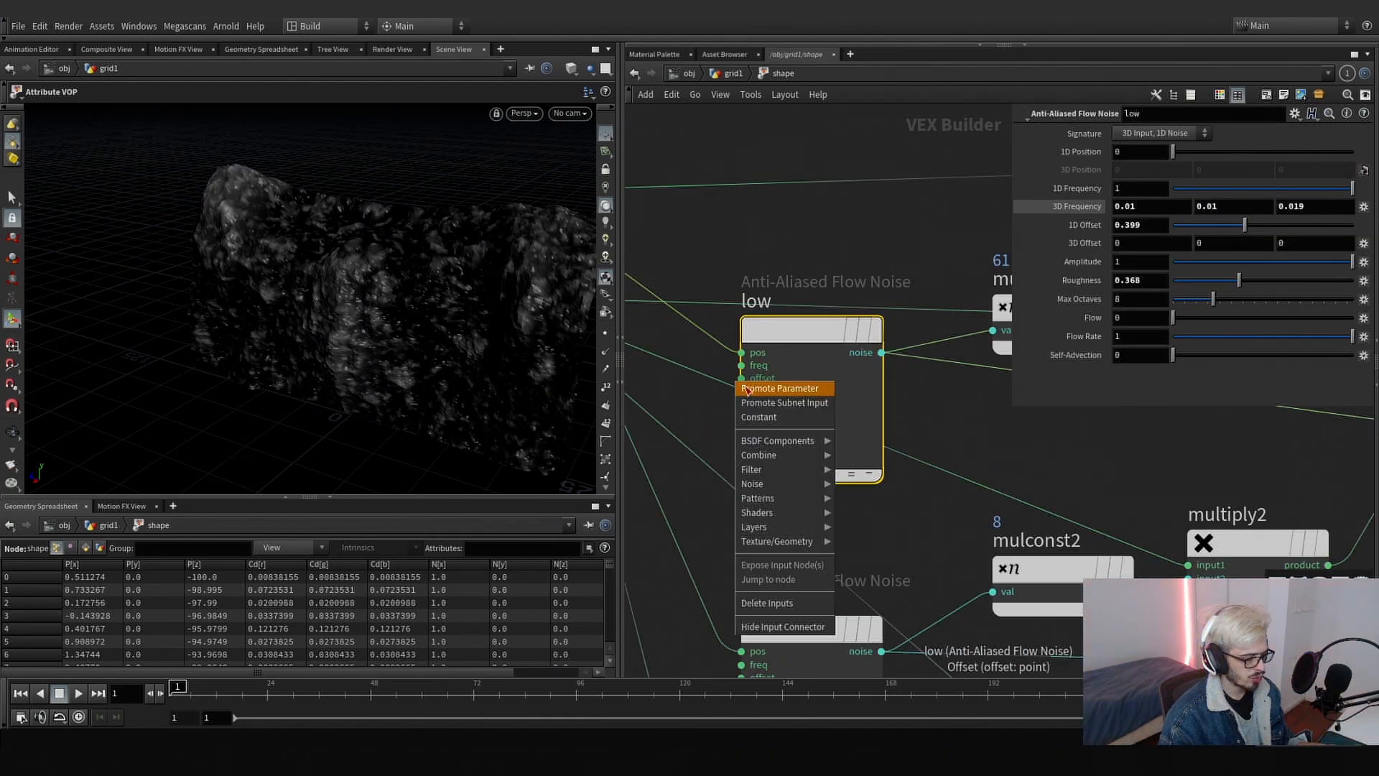
left_click(749, 392)
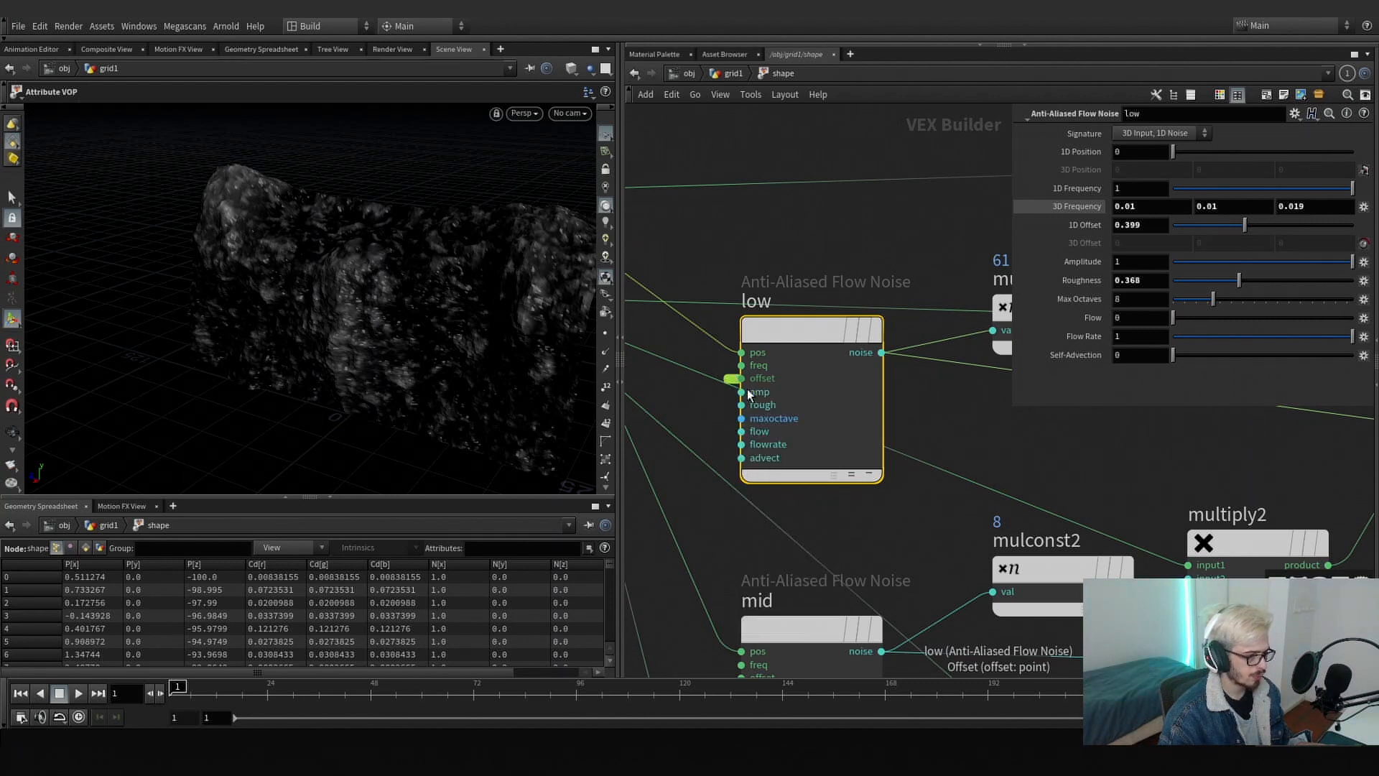
- Return to the grid1 network, set the third Offset component of shape to $T*3 and scrub the timeline to frame 12
key("u")
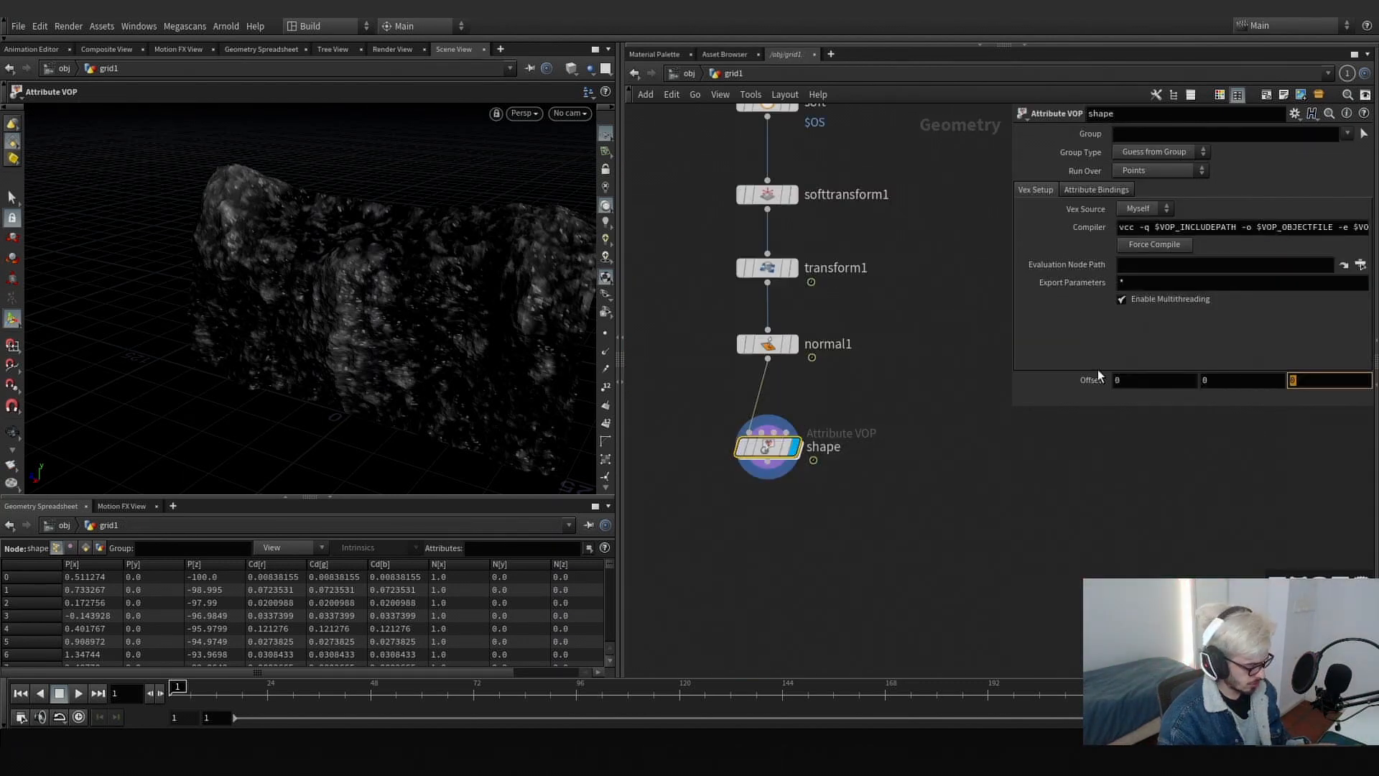
type("$T*3")
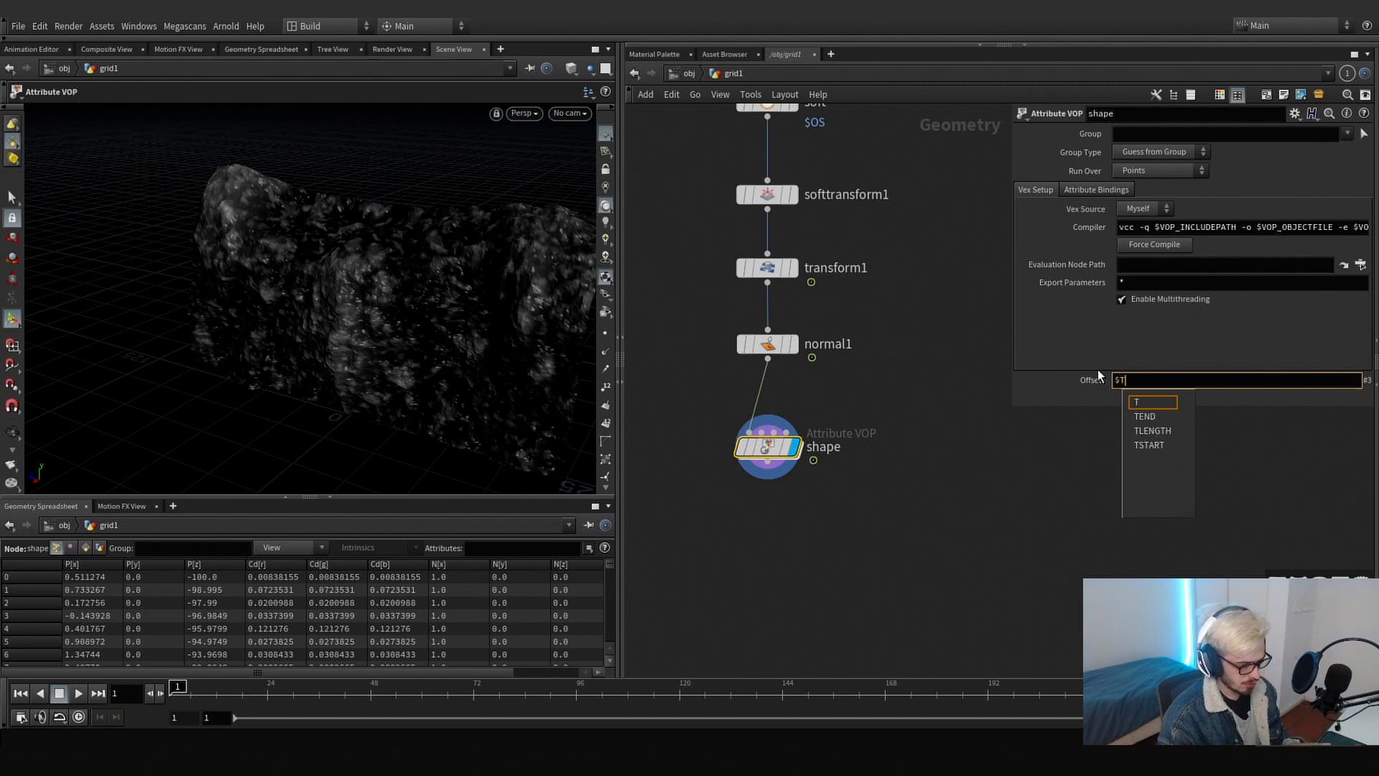
key("Return")
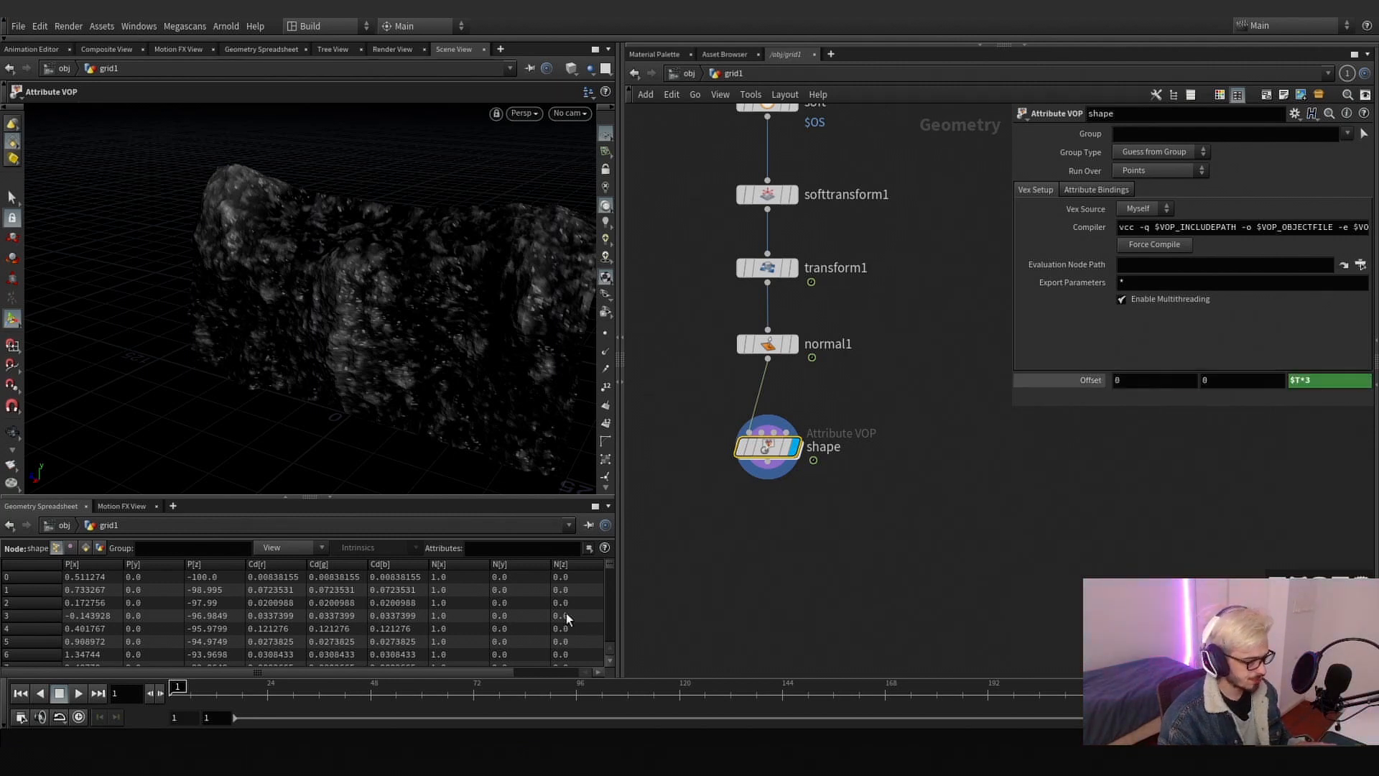
left_click_drag(178, 686, 216, 686)
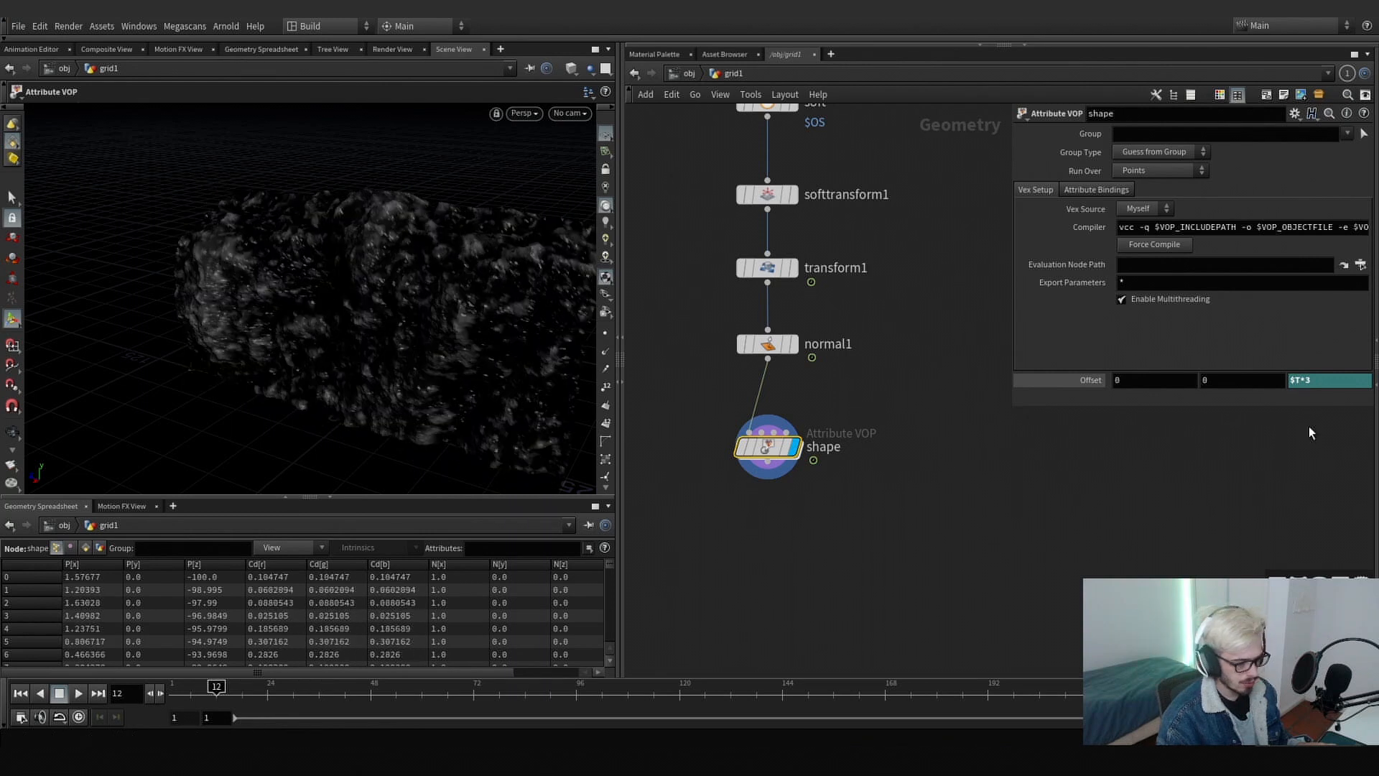
- Change the third Offset component to $T*.3 and play the animation from frame 1 to check its speed
left_click(1301, 381)
key("Return")
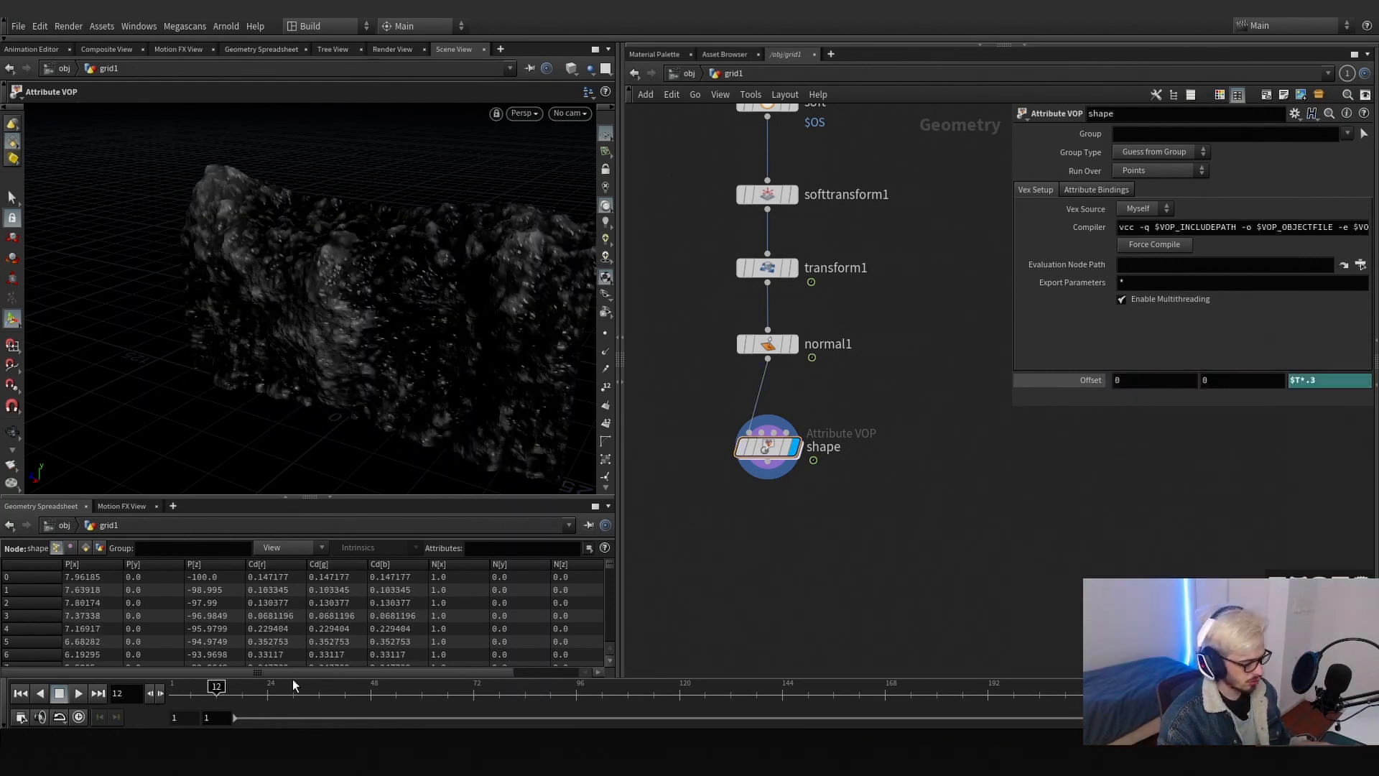
left_click(78, 693)
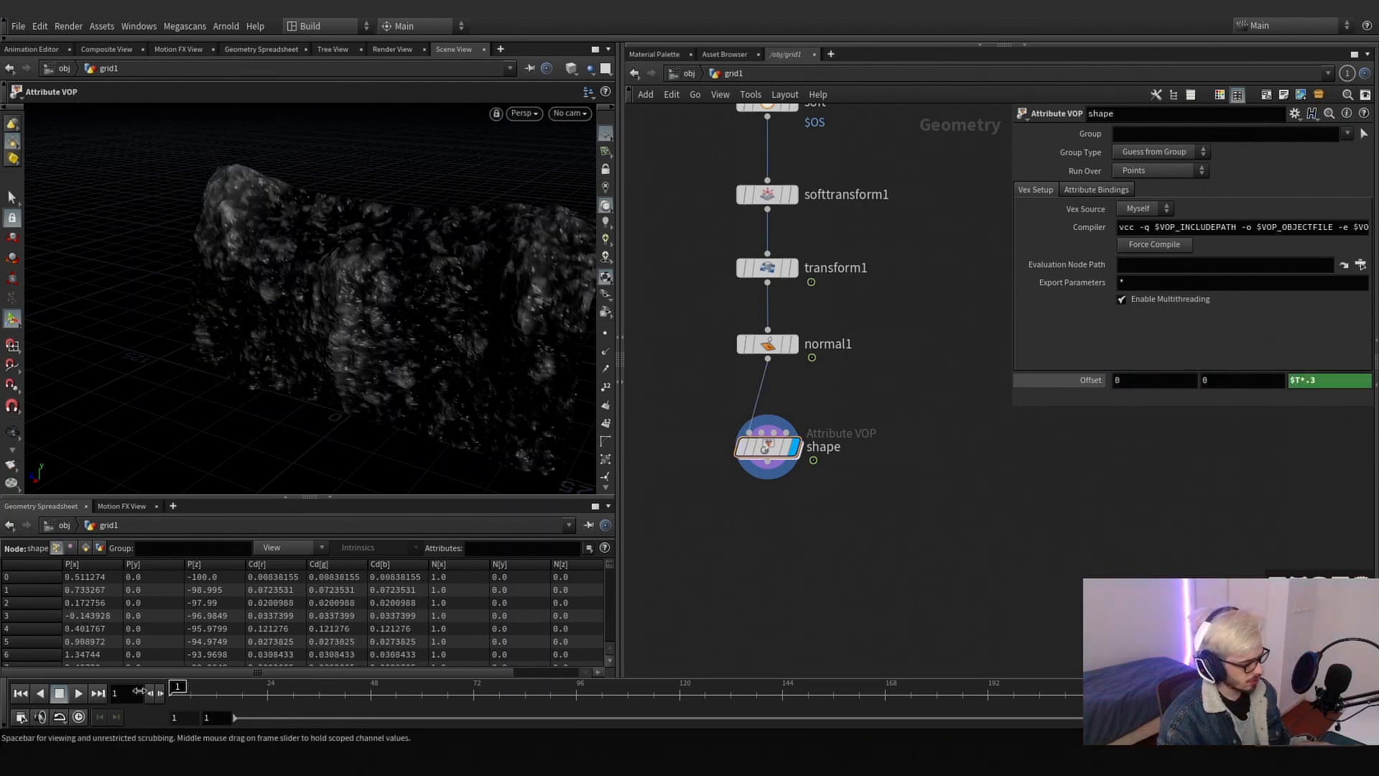
left_click(80, 693)
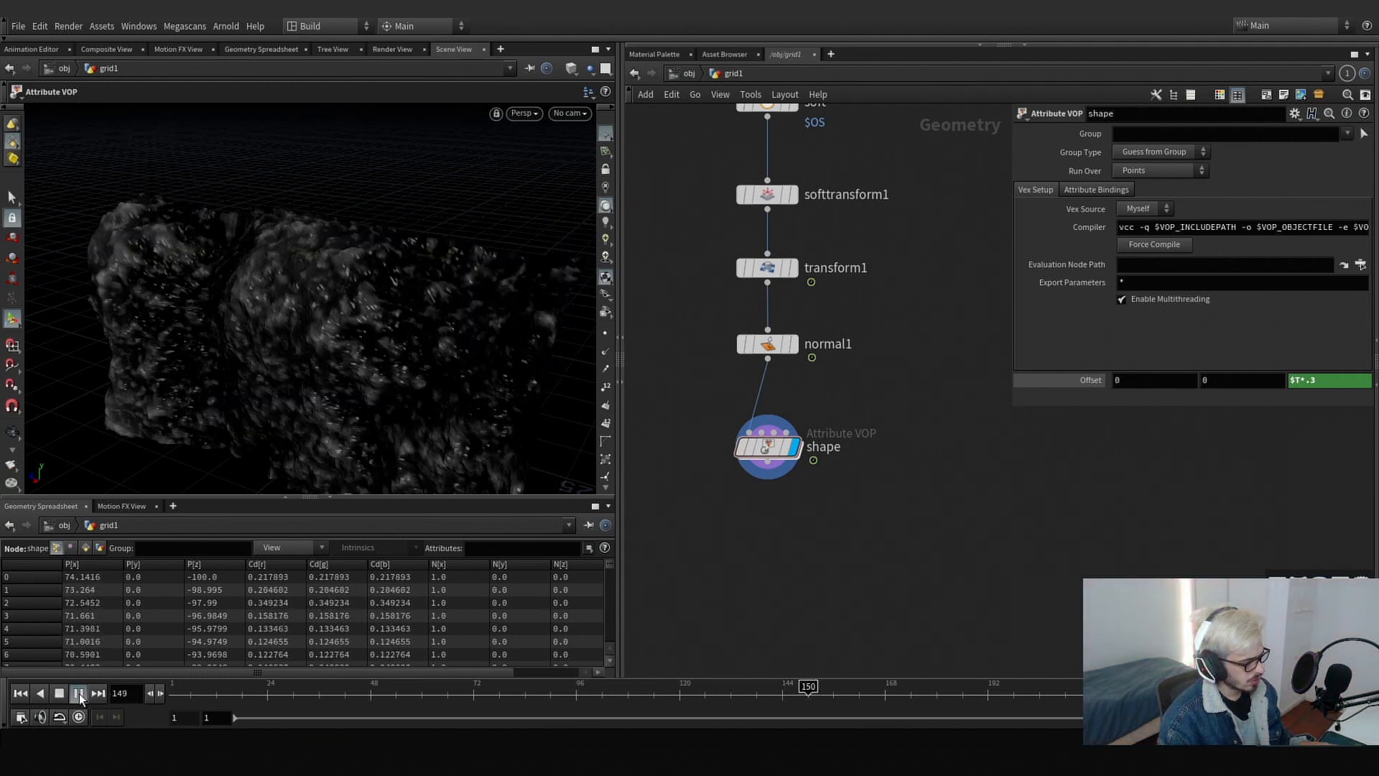
left_click(79, 693)
- Slow the third Offset component to $T*.03 and play the animation from the first frame
left_click(1310, 381)
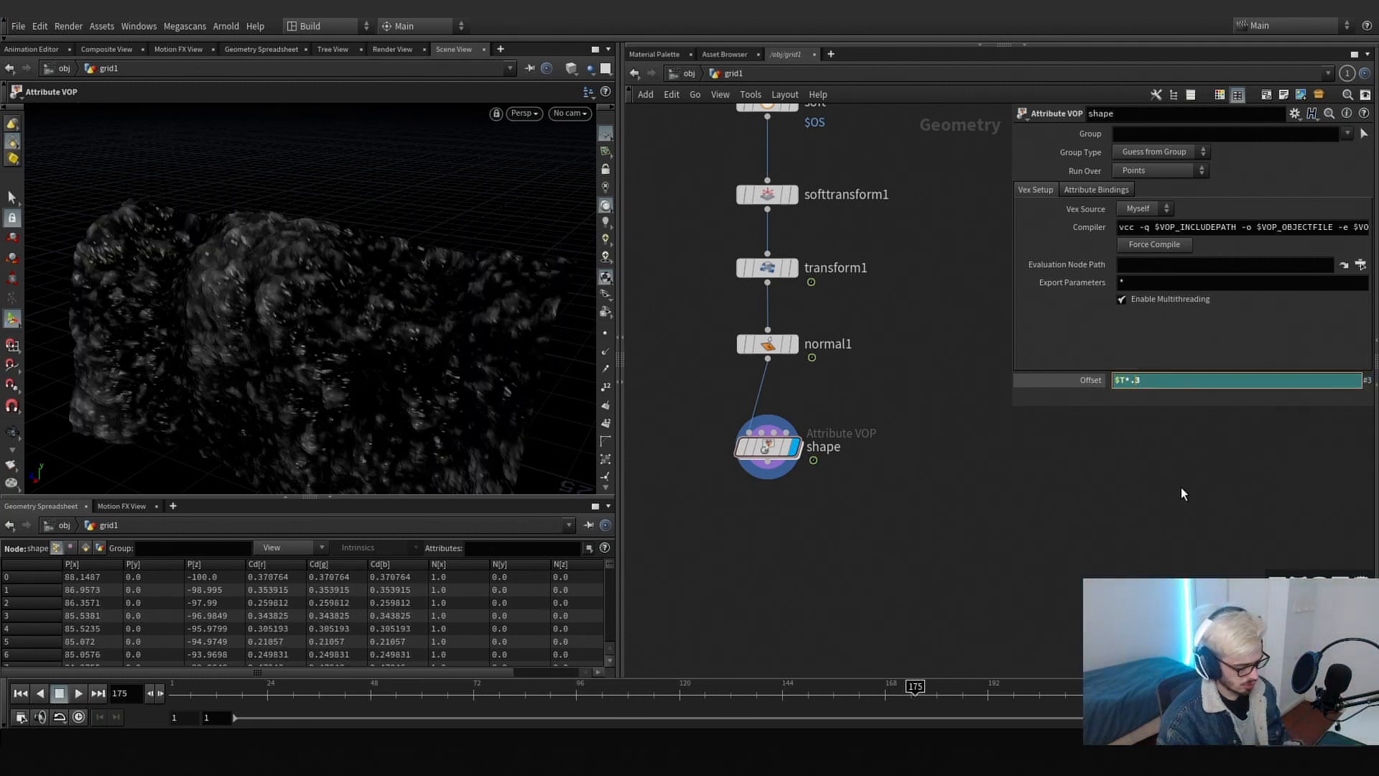
type("0")
key("Return")
left_click(80, 693)
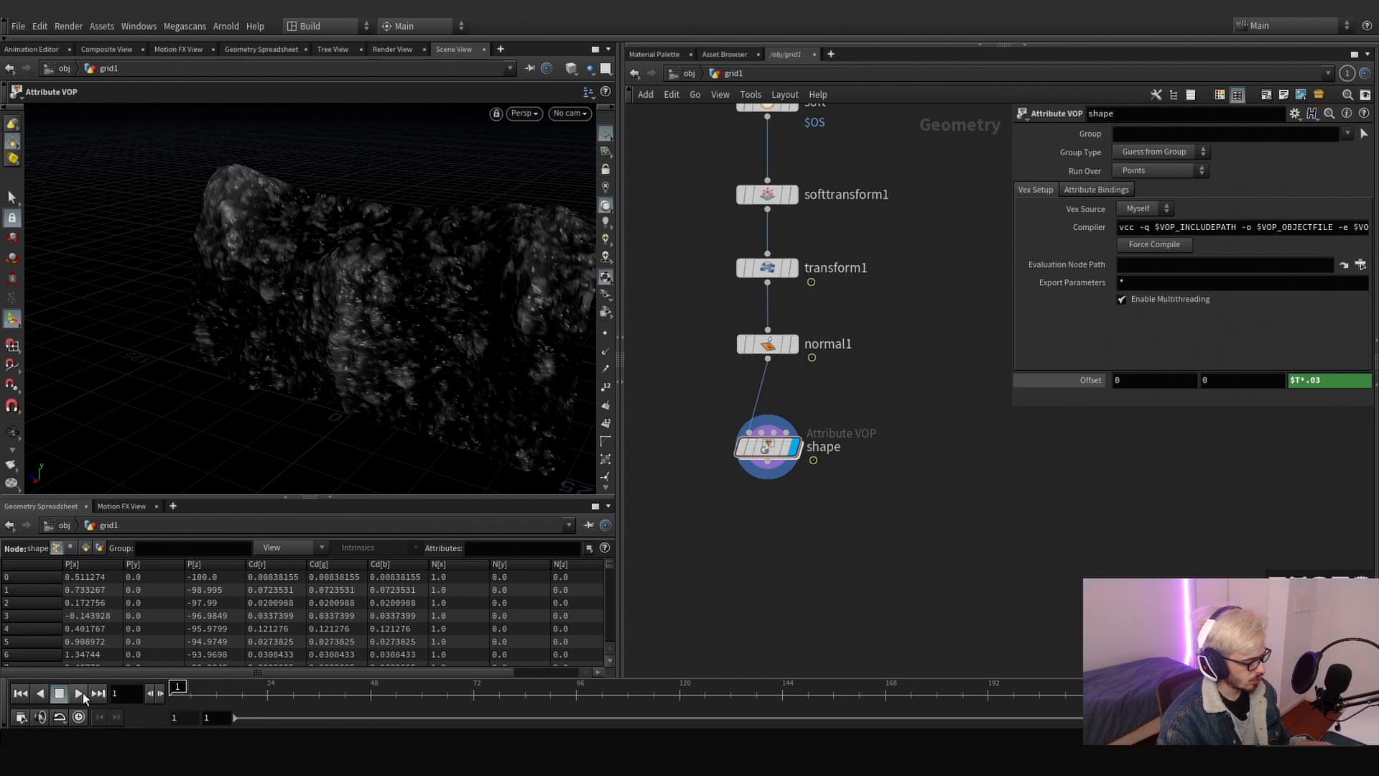
- Scrub to frame 64, open the shape Attribute VOP, and set the mid noise's Roughness to 0.212
mouse_move(425, 260)
left_mouse_down("alt")
mouse_move(321, 261)
mouse_move(471, 260)
mouse_move(440, 276)
left_mouse_up("alt")
left_click_drag(437, 703, 439, 704)
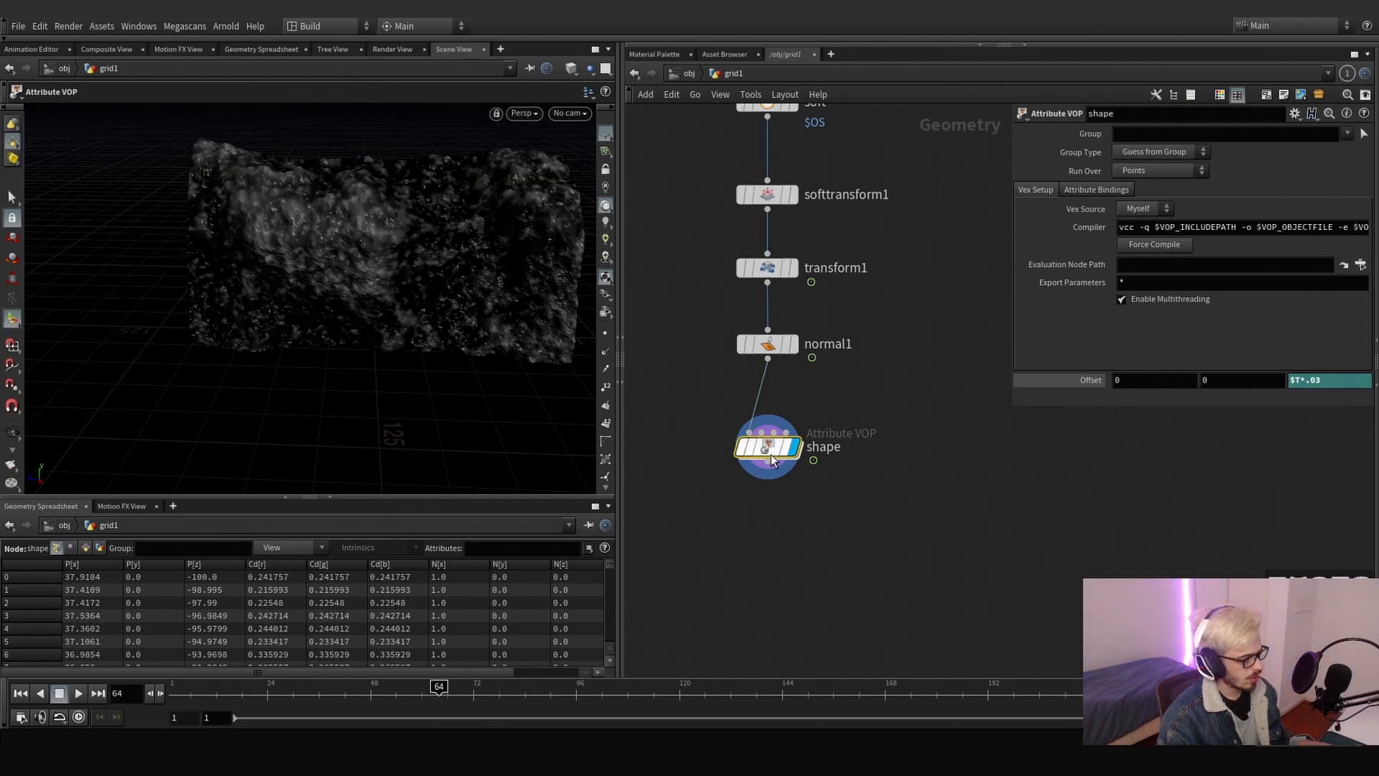
double_click(769, 450)
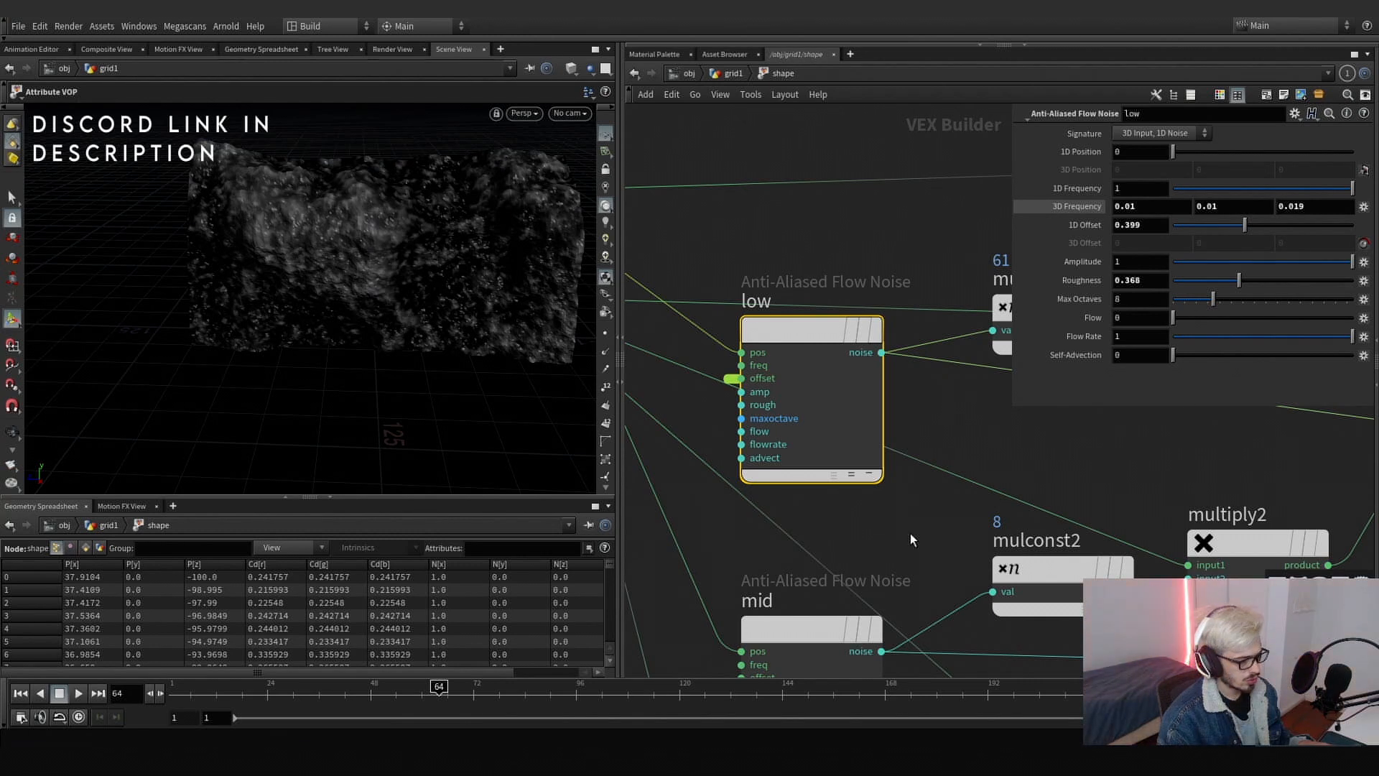
left_click(854, 630)
left_click_drag(1234, 283, 1211, 280)
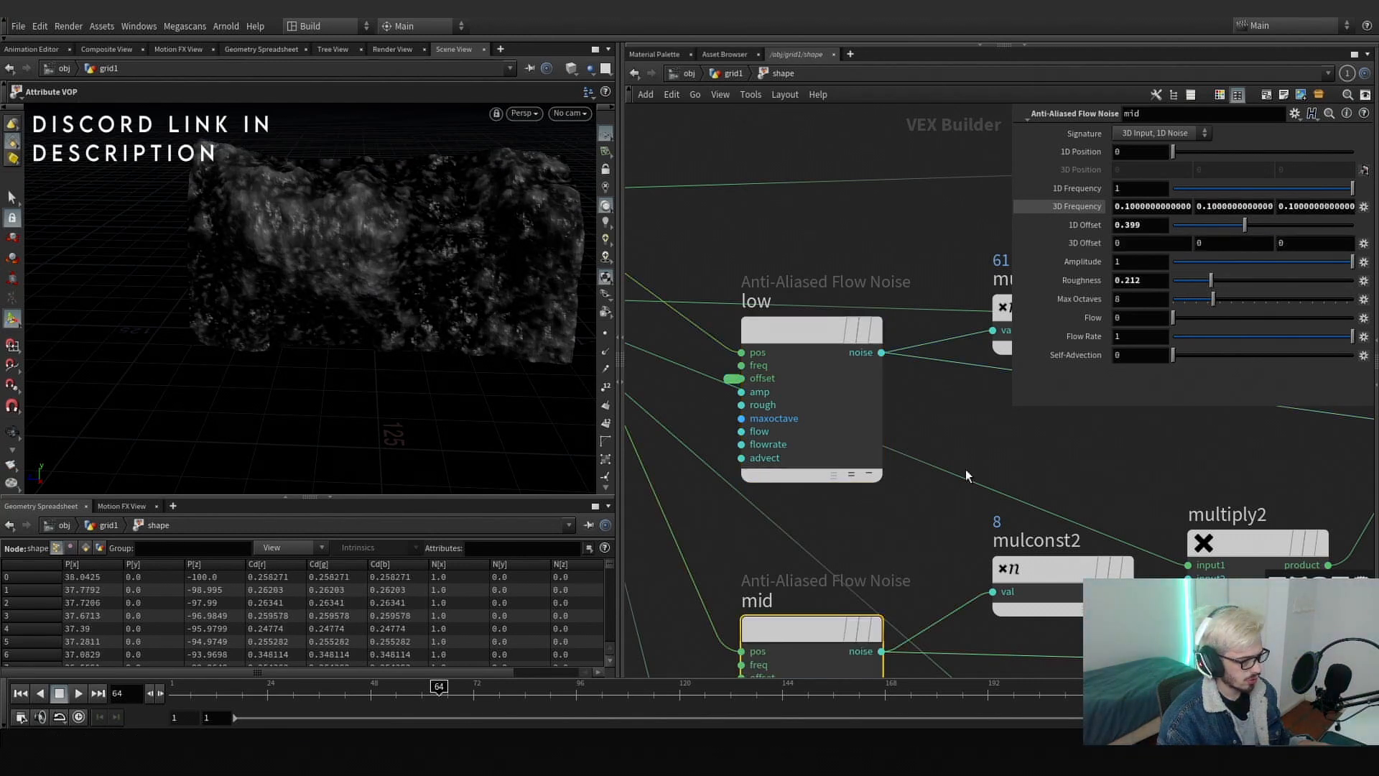
- Set the high noise's Roughness to 0.264, return to the grid1 network, and scrub the timeline to frame 219
scroll(965, 468, "down", 5)
middle_click_drag(848, 606, 821, 447)
left_click(800, 503)
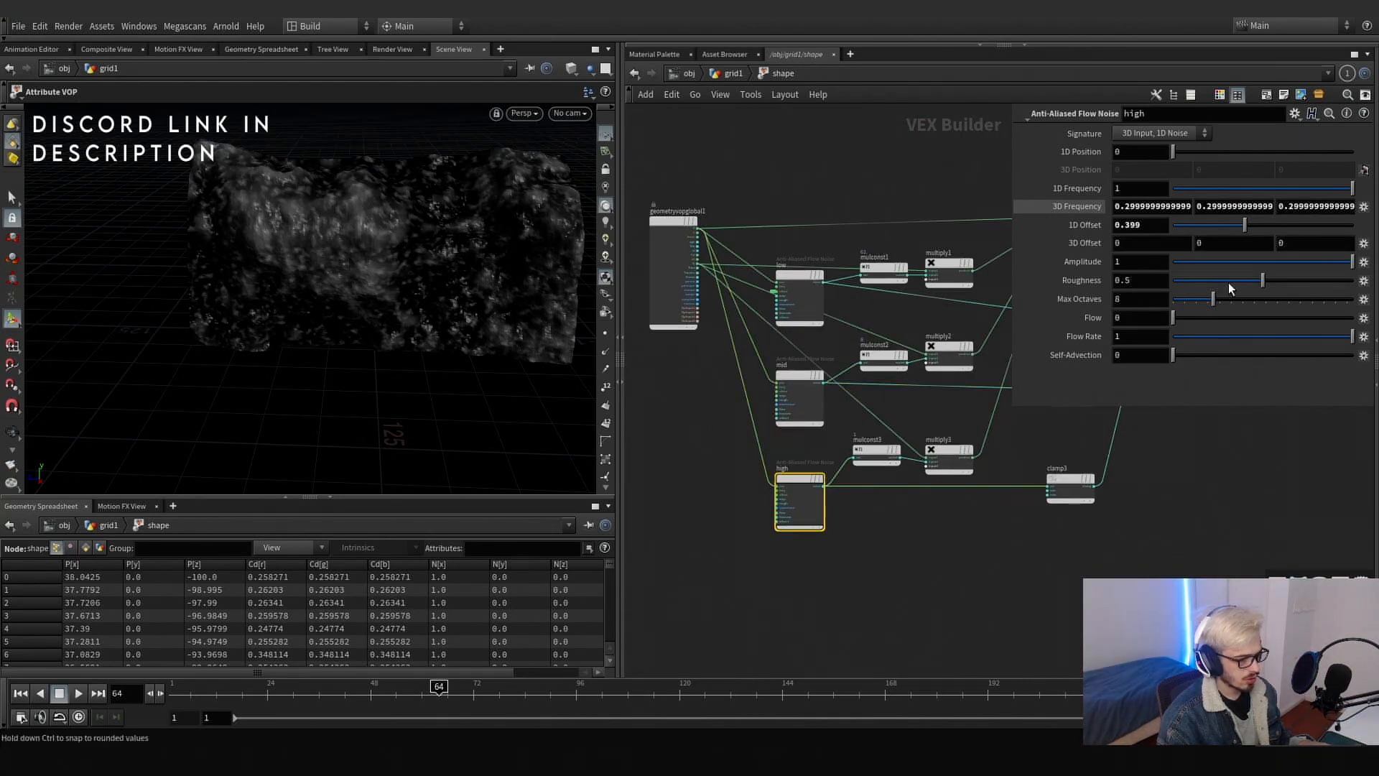
left_click_drag(1241, 286, 1220, 284)
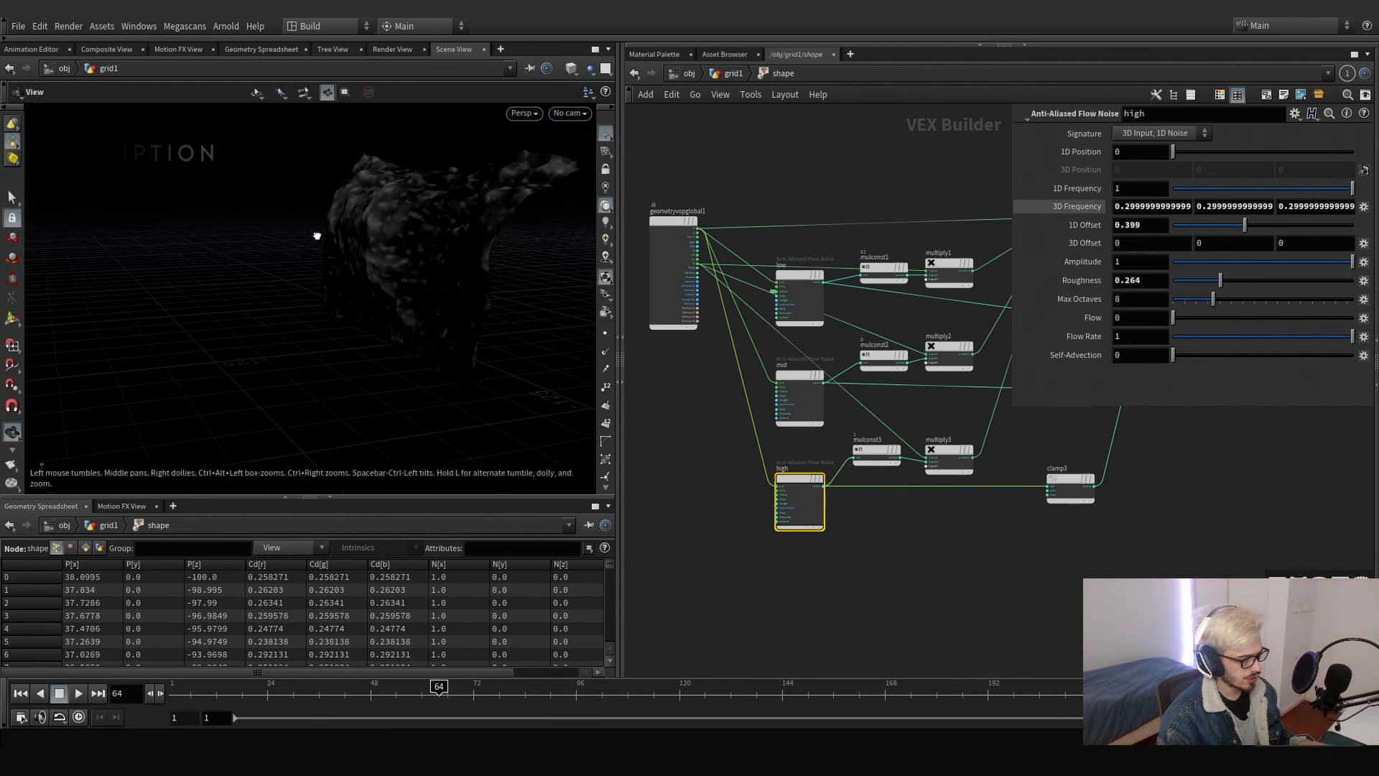
left_click(728, 75)
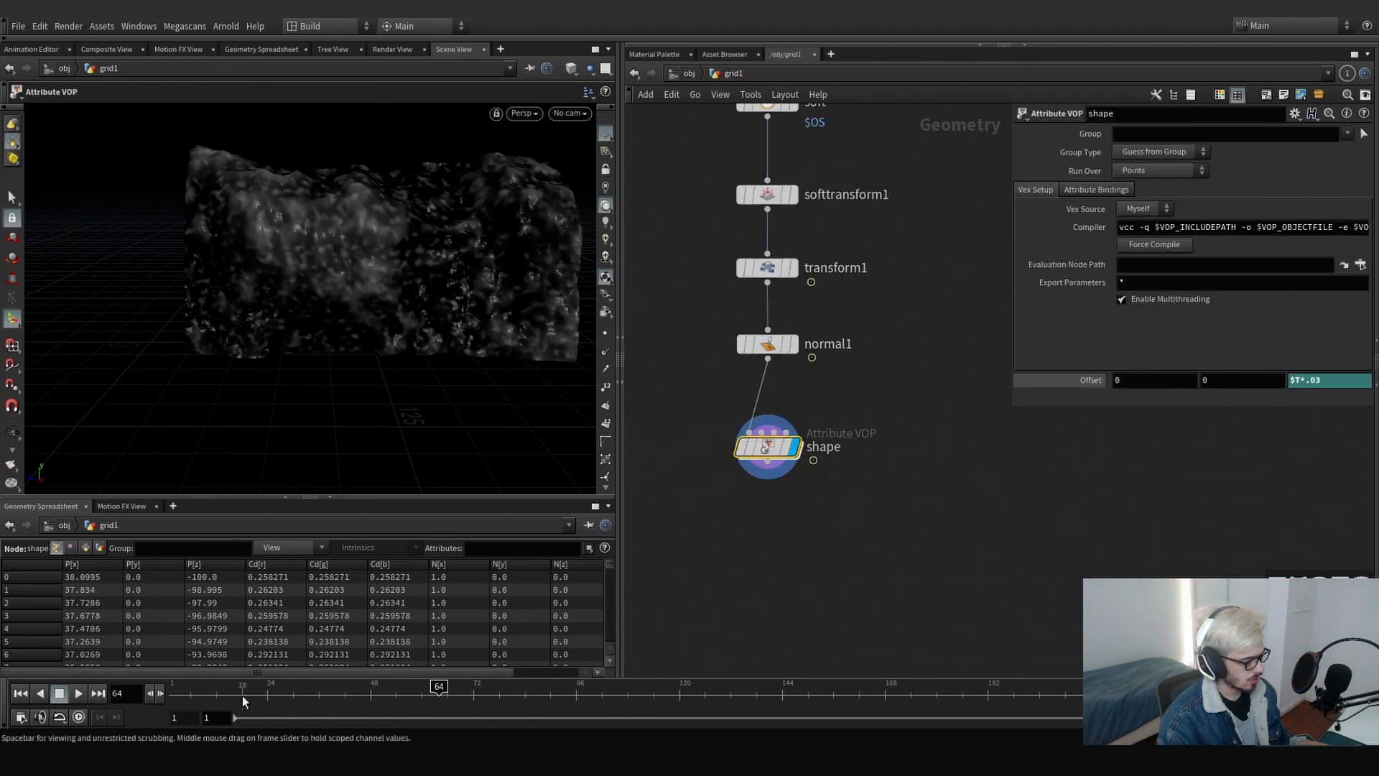
left_click_drag(243, 700, 417, 676)
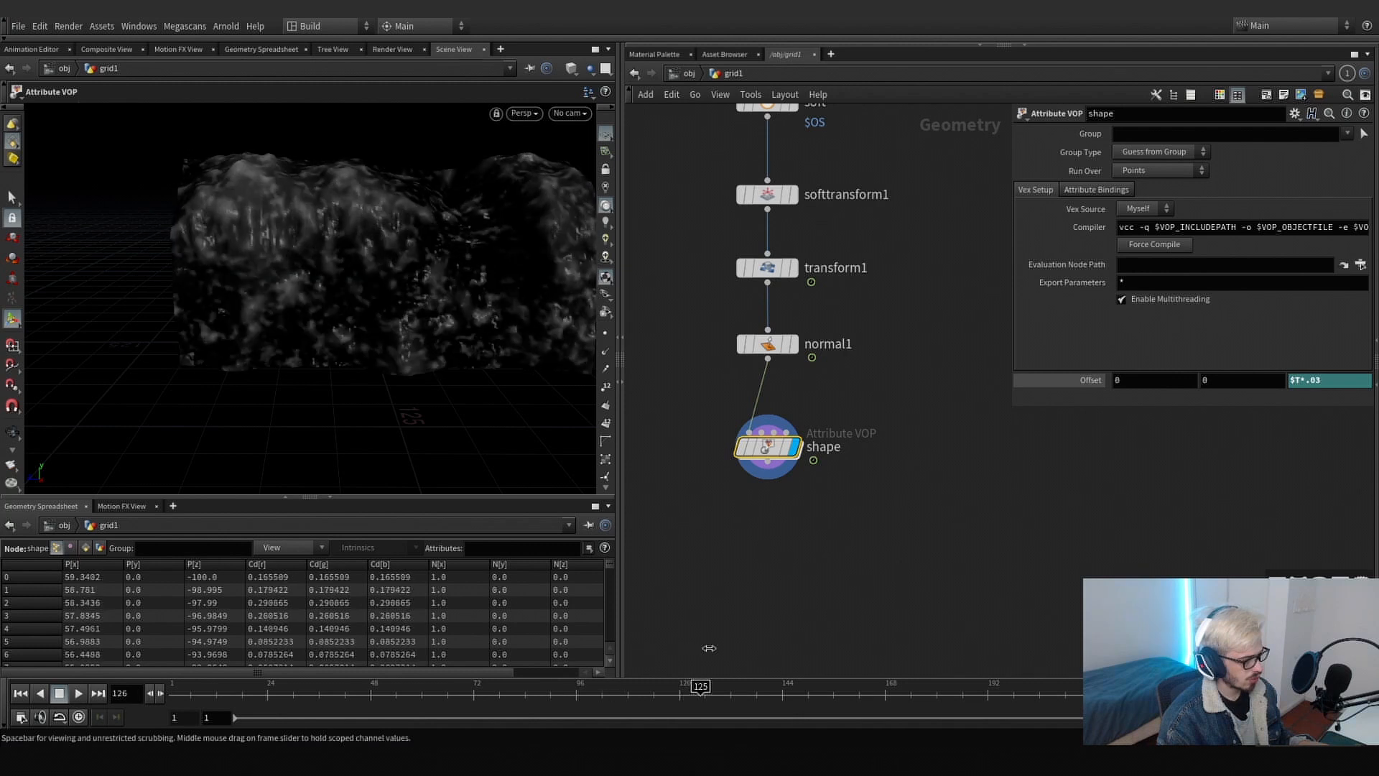
- Add a displayed Normal node after shape and set it to add normals to Points
middle_click_drag(784, 466, 758, 382)
key("Tab")
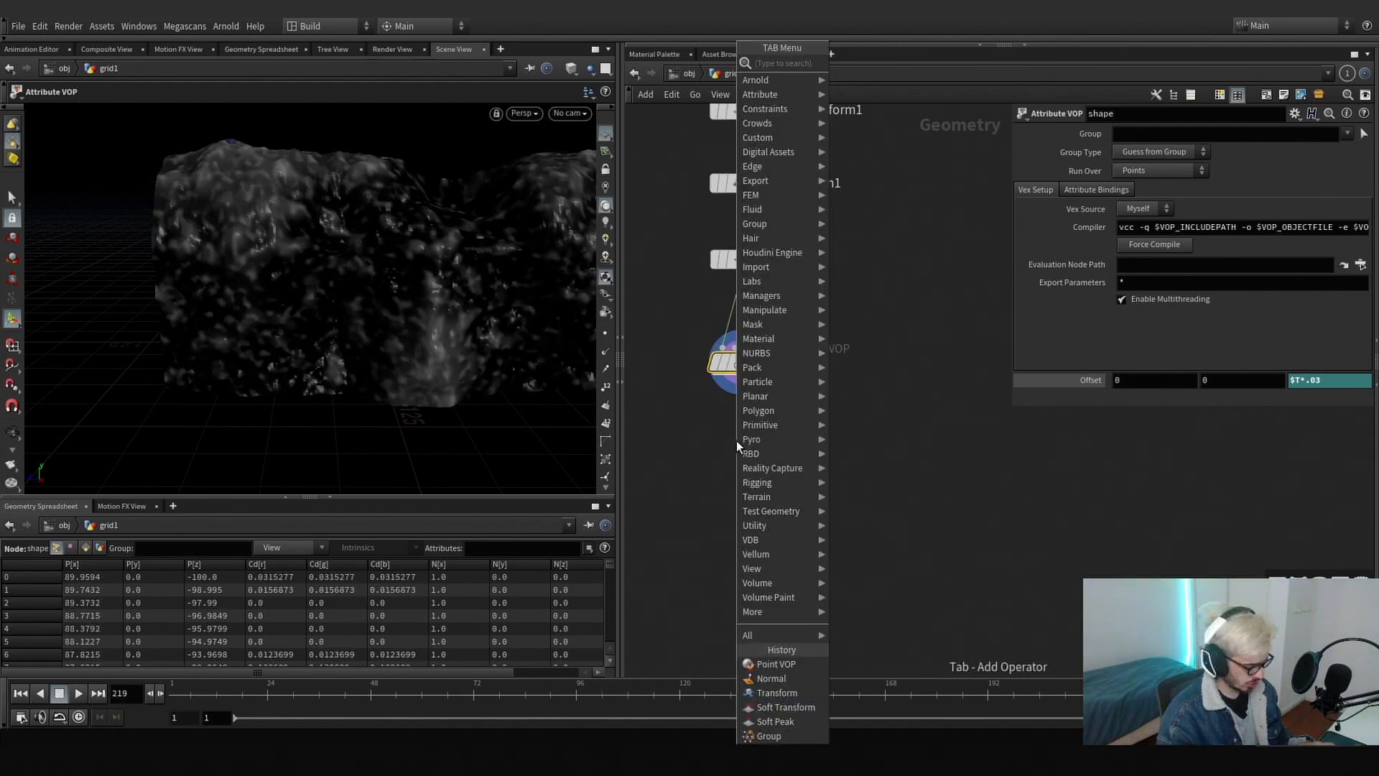
type("normal")
key("Return")
left_click(736, 441)
left_click(769, 407)
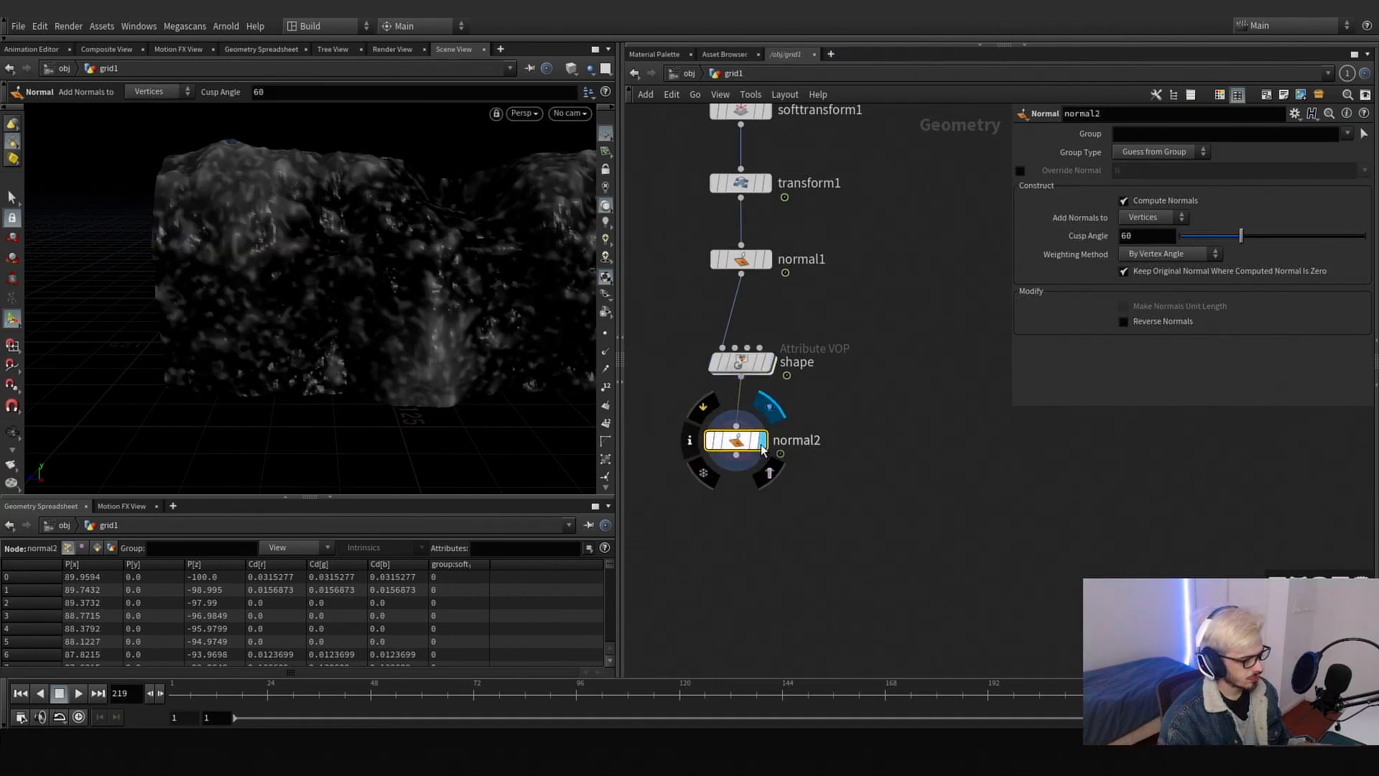
left_click(1155, 217)
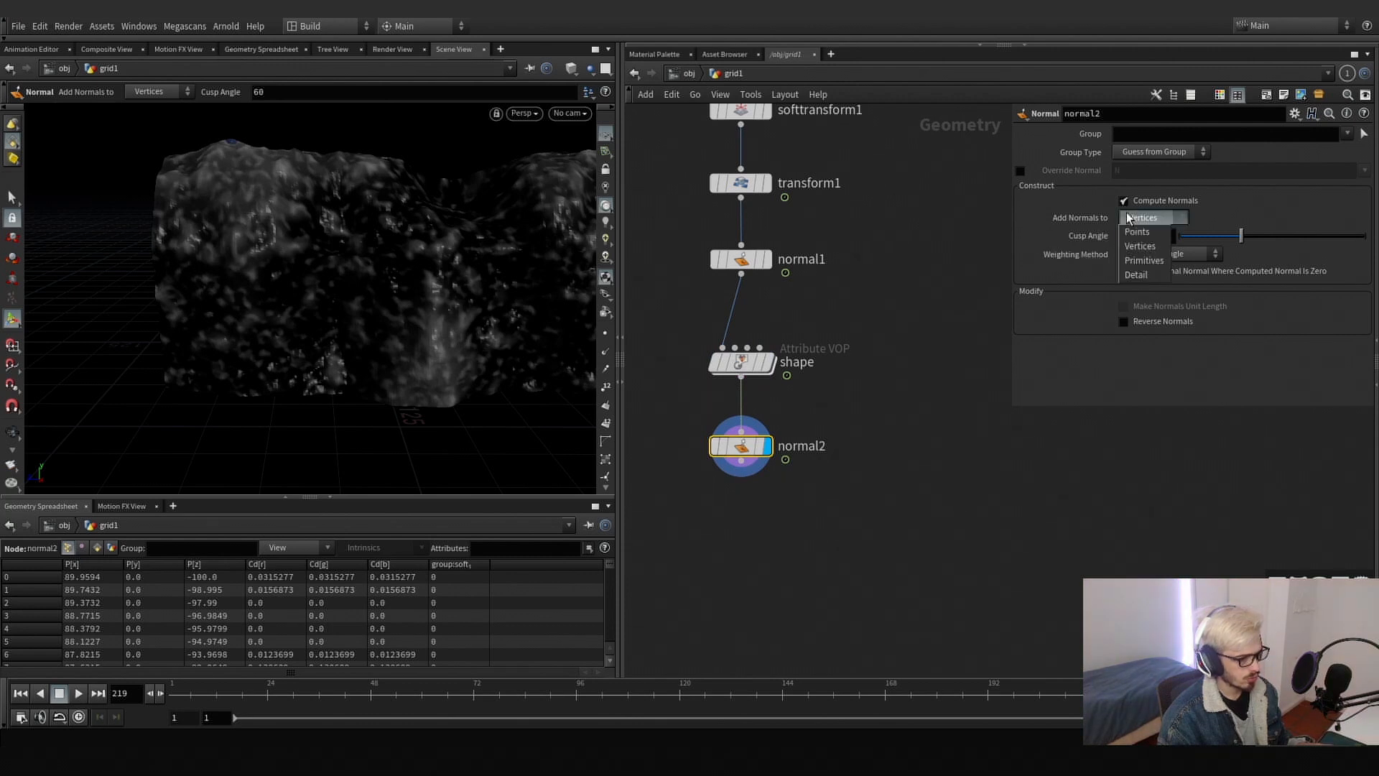
left_click(1139, 219)
- Add a Point VOP after normal2 and make it the displayed node
middle_click_drag(759, 471, 747, 357)
left_click(730, 348)
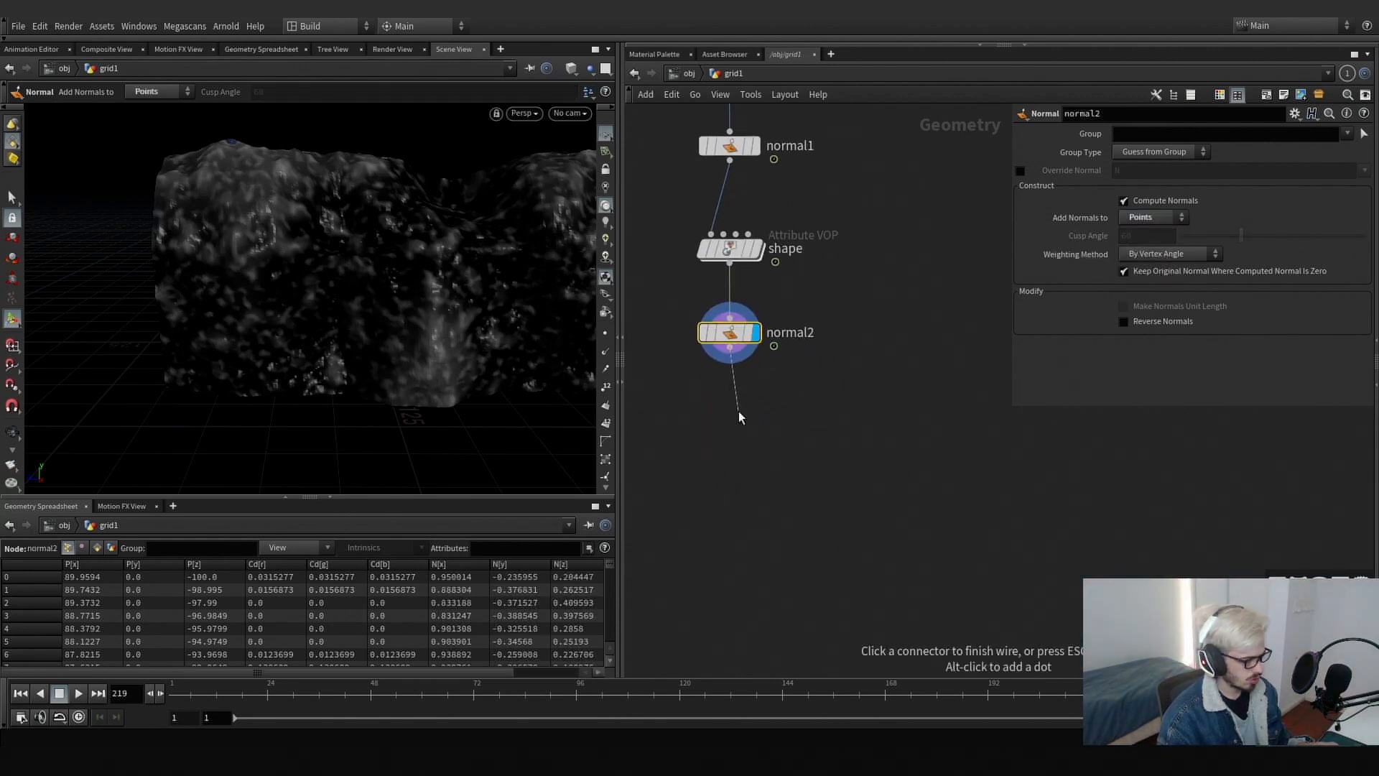
key("Tab")
type("point vop")
key("Return")
key("Return")
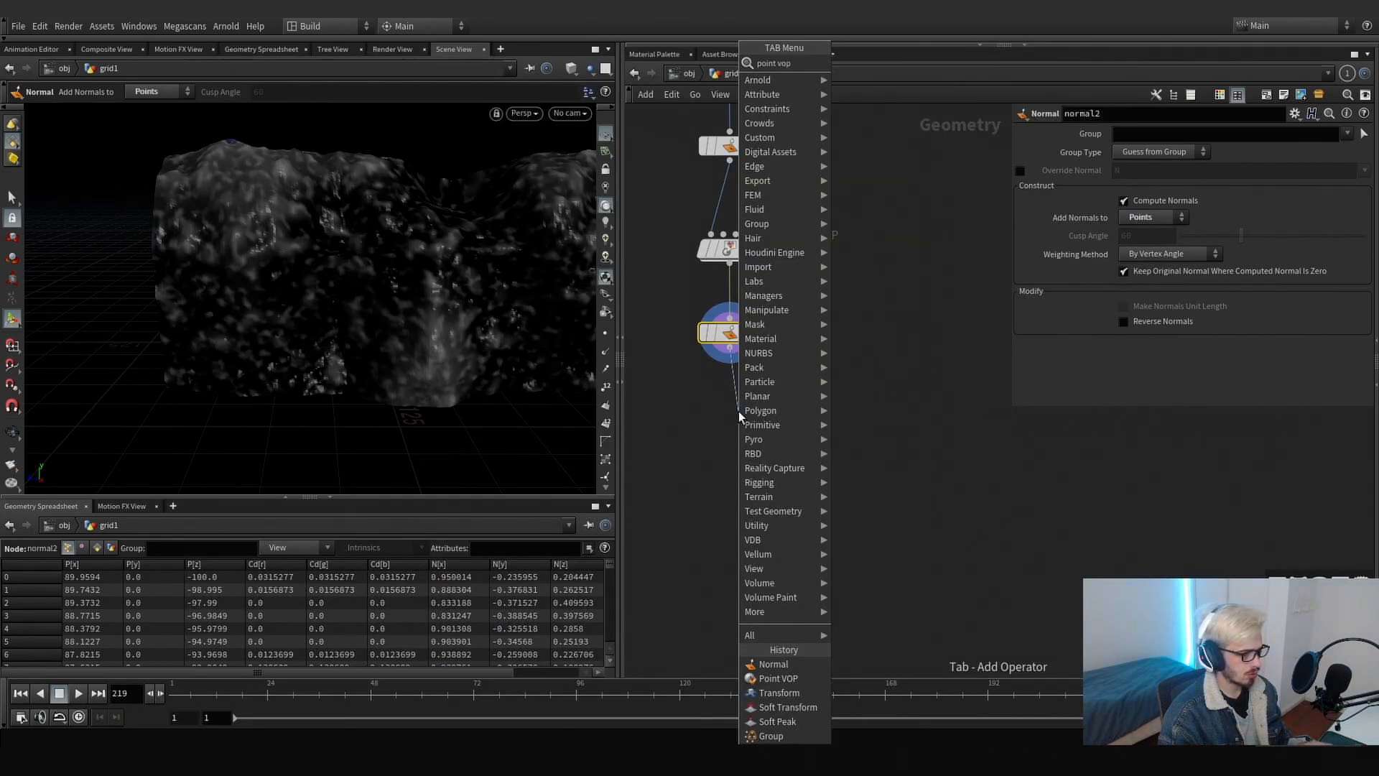
mouse_move(739, 412)
left_mouse_down()
mouse_move(724, 424)
mouse_move(737, 434)
left_mouse_up()
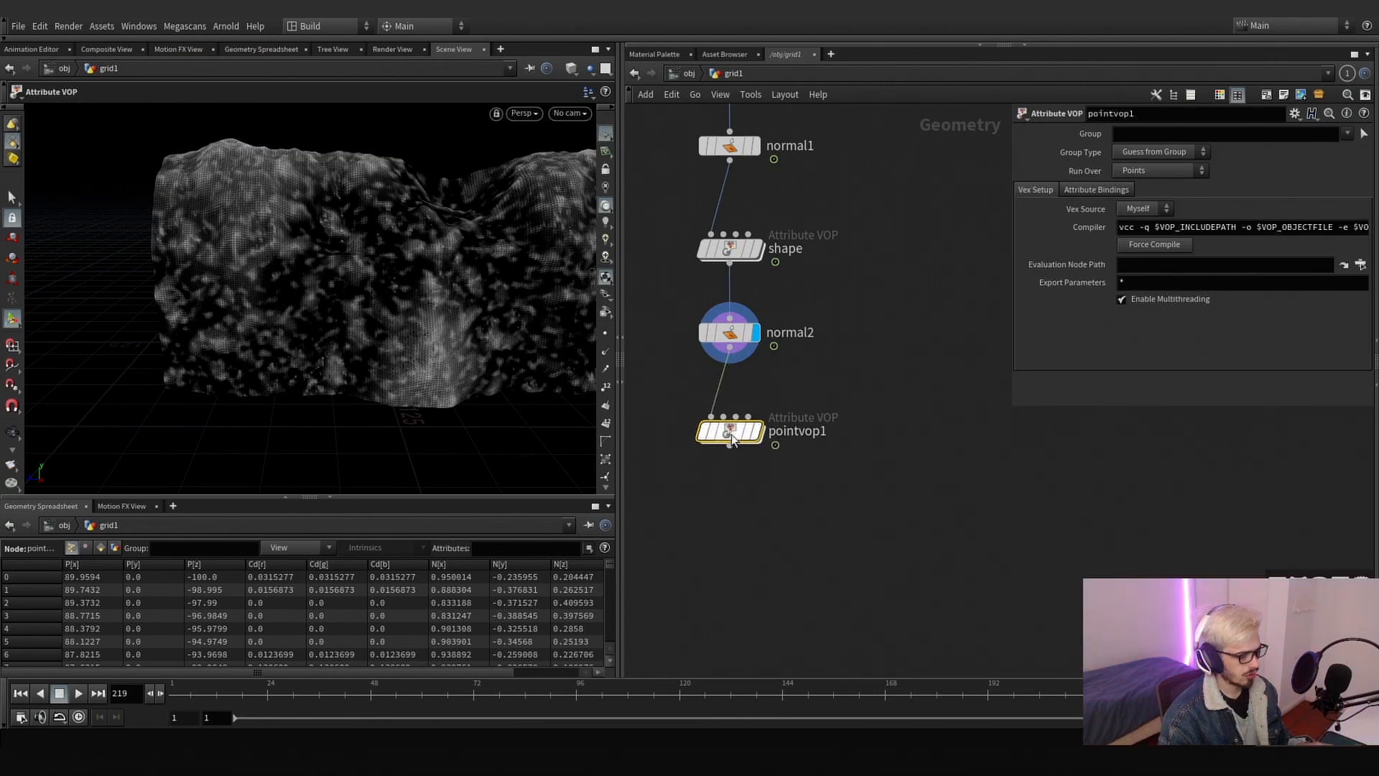
left_click(763, 394)
- Open pointvop1 and wire the N output of the geometry globals into the v input of the geometry output
double_click(727, 433)
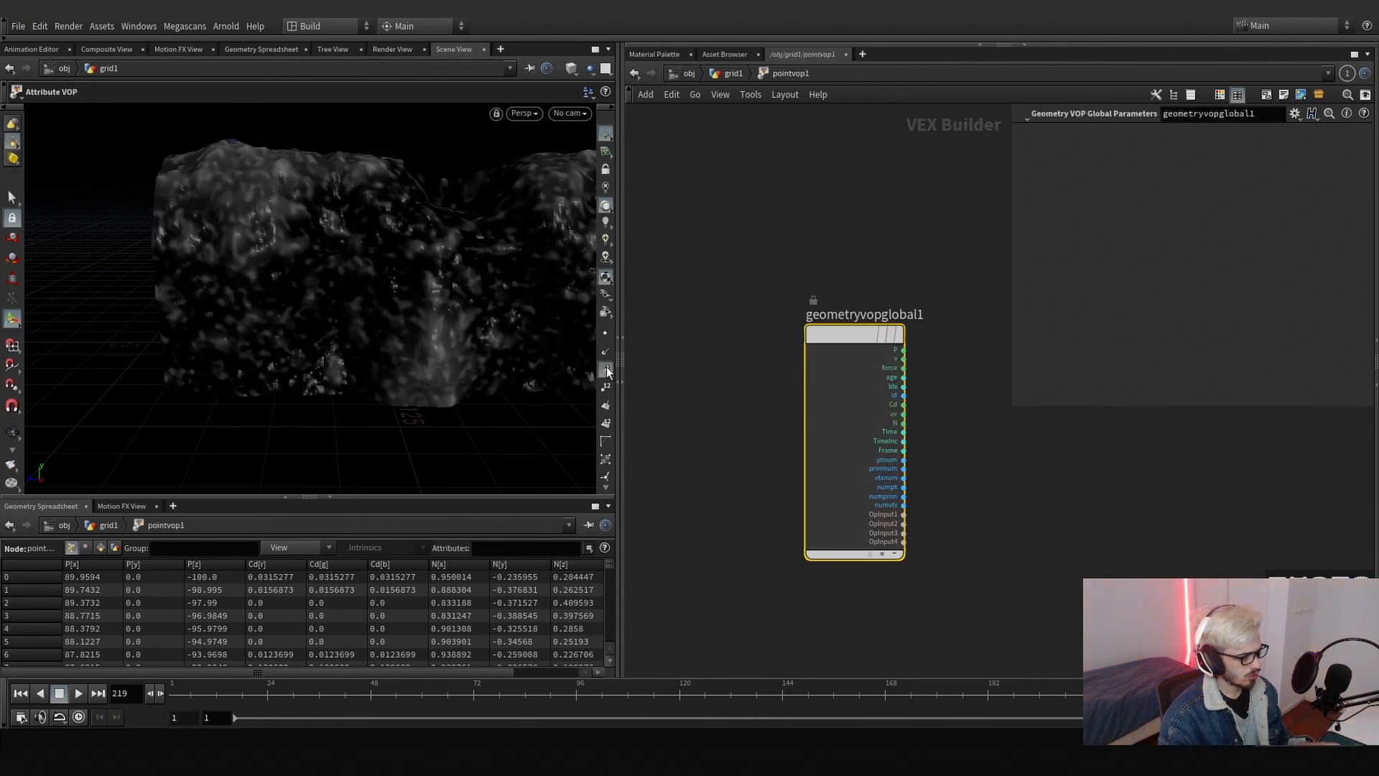
middle_click_drag(969, 413, 882, 393)
left_click(817, 403)
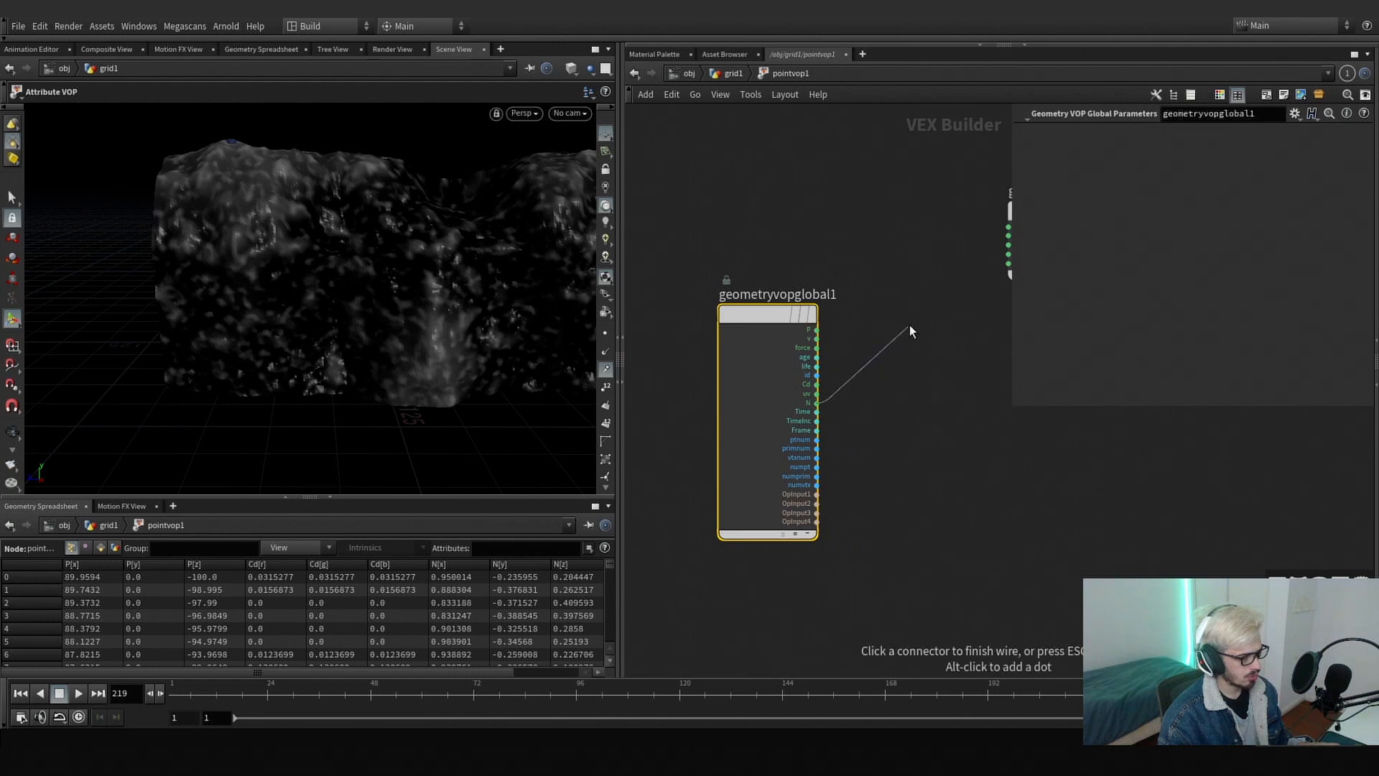
middle_click_drag(910, 325, 863, 310)
left_click(902, 266)
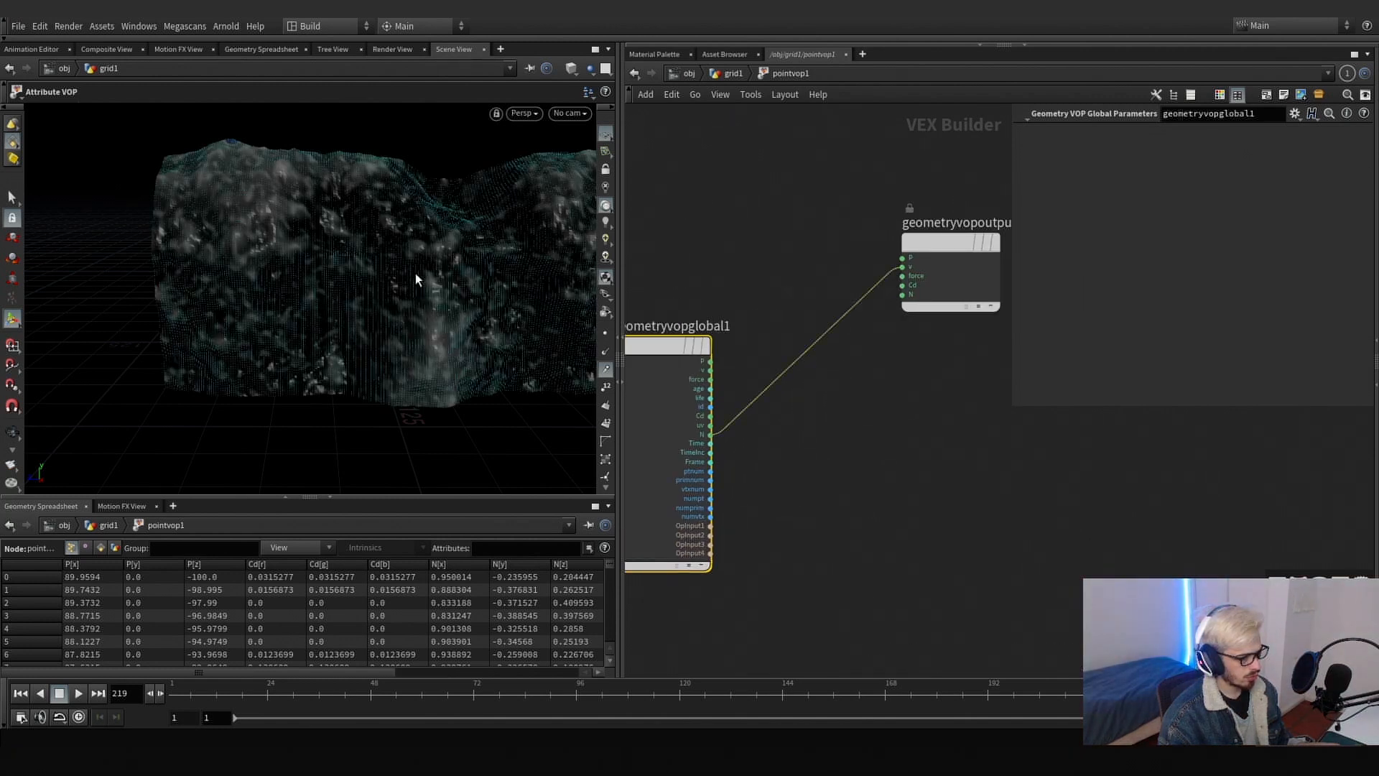
- Set Scale Vectors to 90 in the viewport's guide display options to lengthen the velocity vectors
key("Escape")
left_click_drag(415, 273, 454, 293)
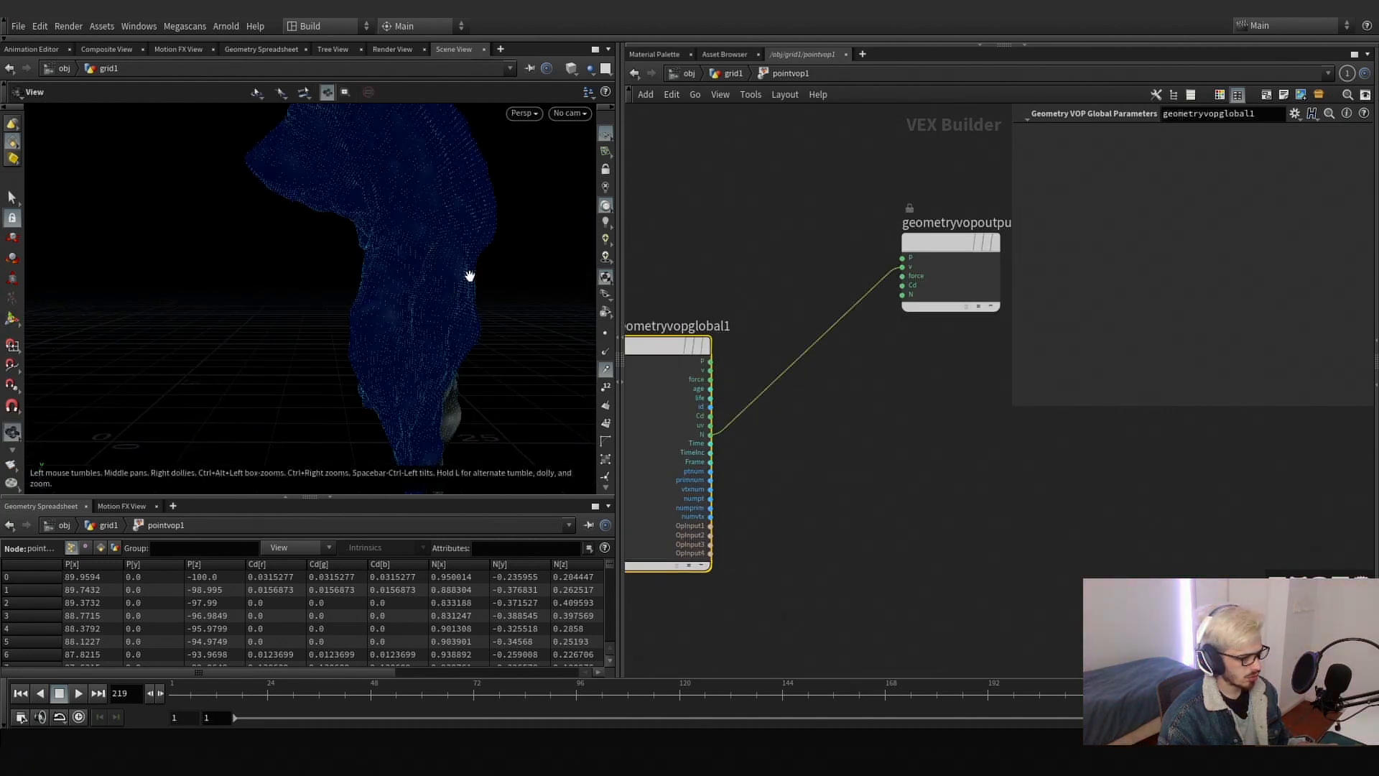
key("d")
left_click(238, 159)
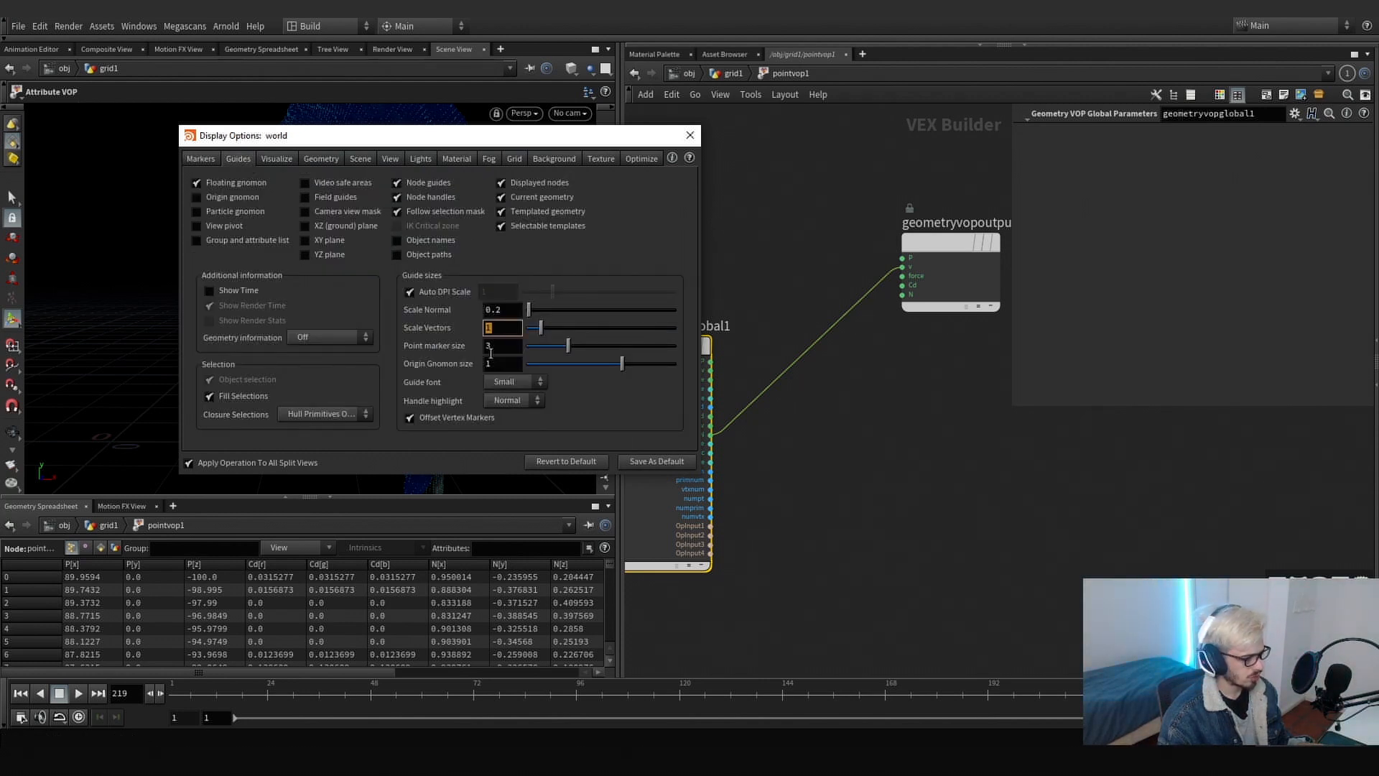
type("10")
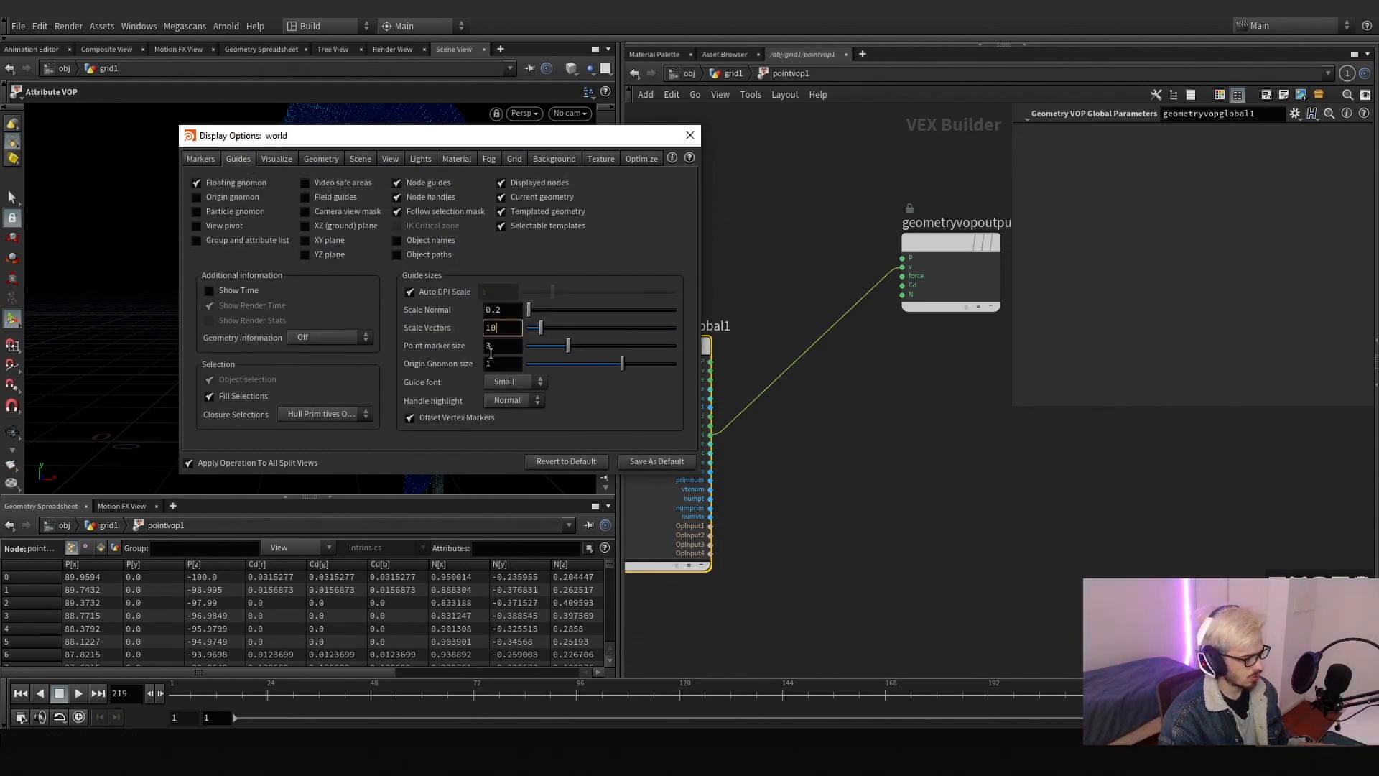
type("30")
key("Return")
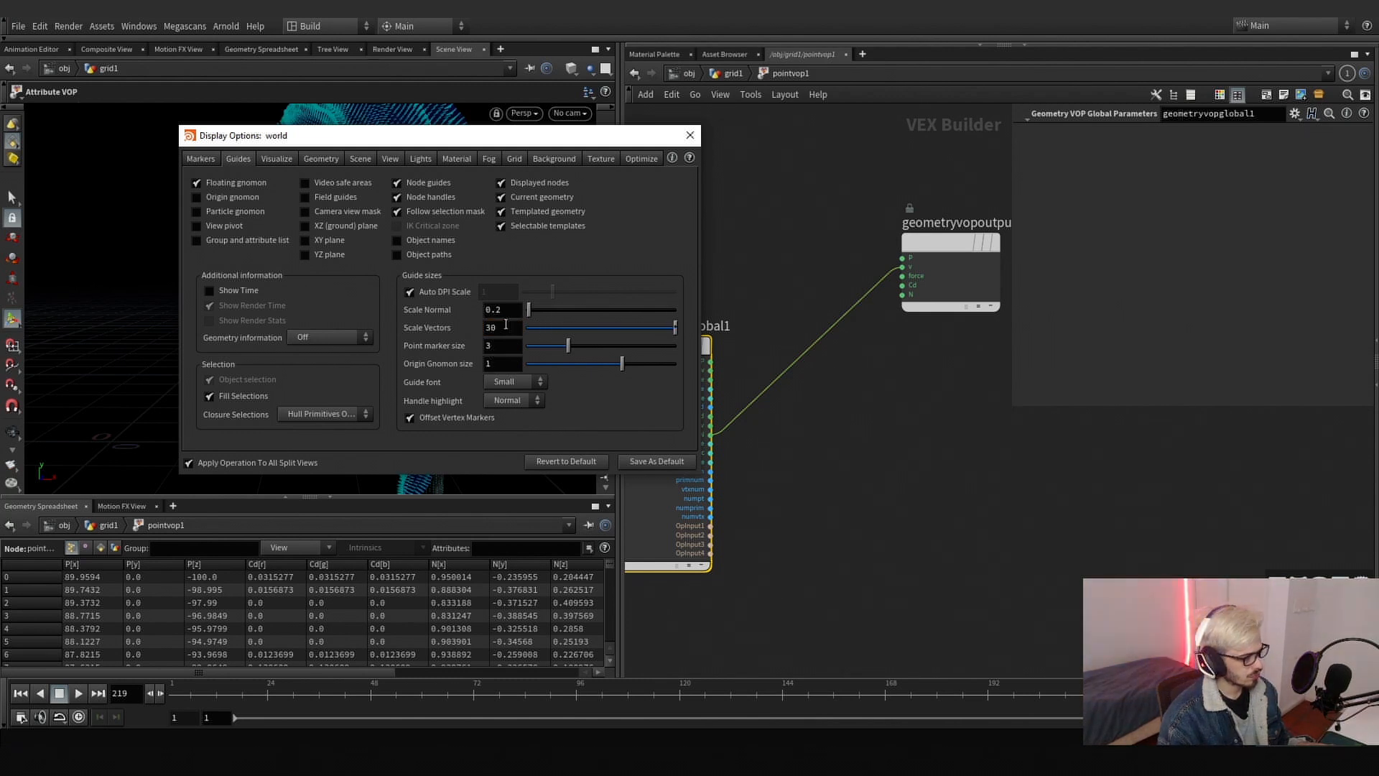
type("90")
key("Return")
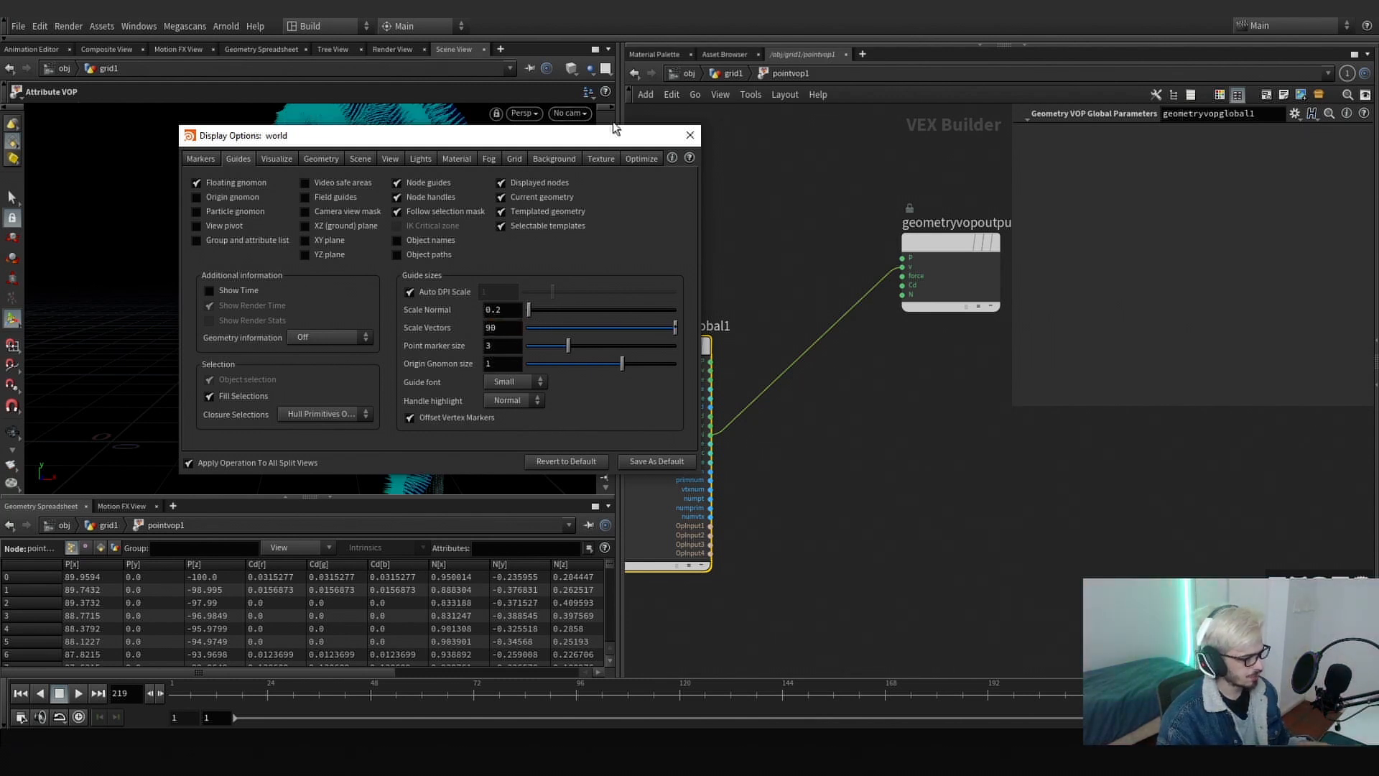
left_click(690, 135)
- Examine the velocity vectors and point normals along the wall surface, up close and from several angles
left_click_drag(438, 241, 551, 271, "alt")
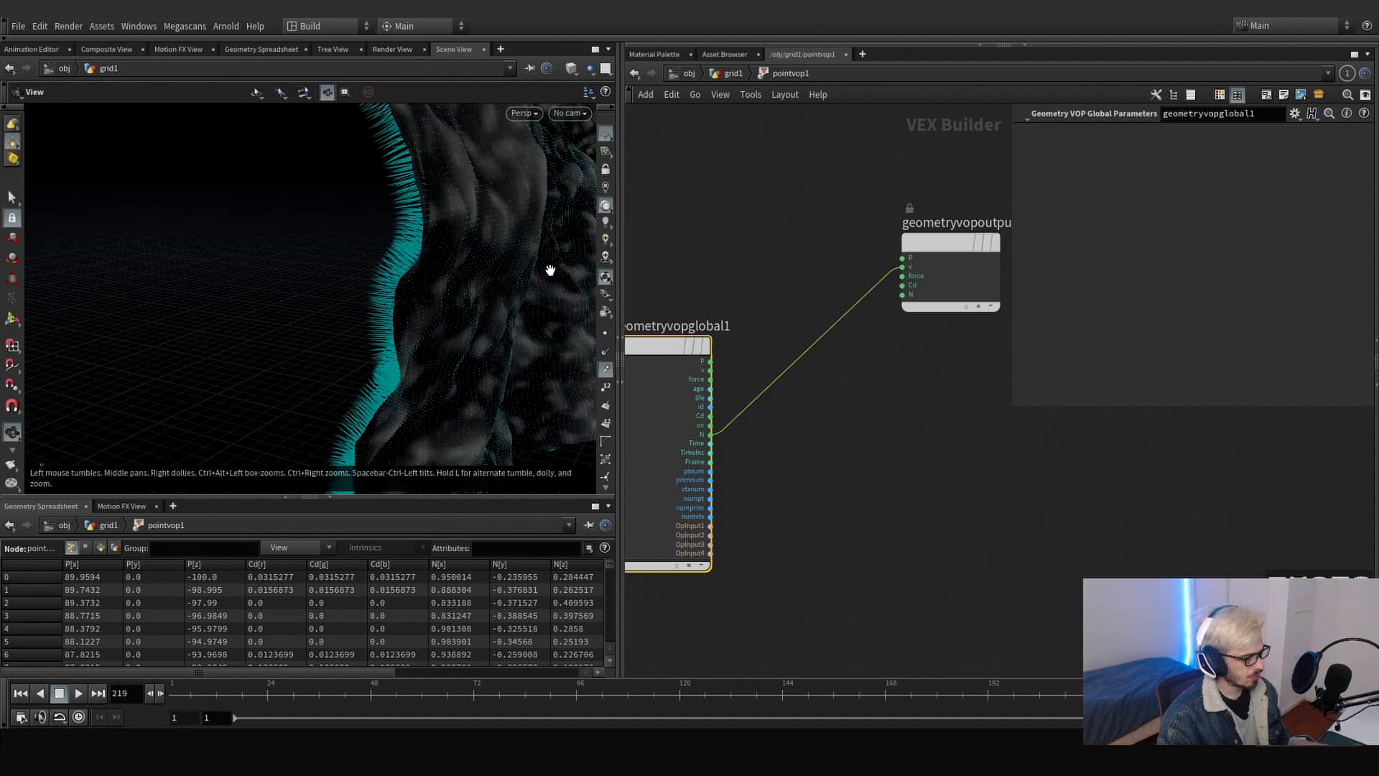
left_click_drag(408, 227, 434, 225)
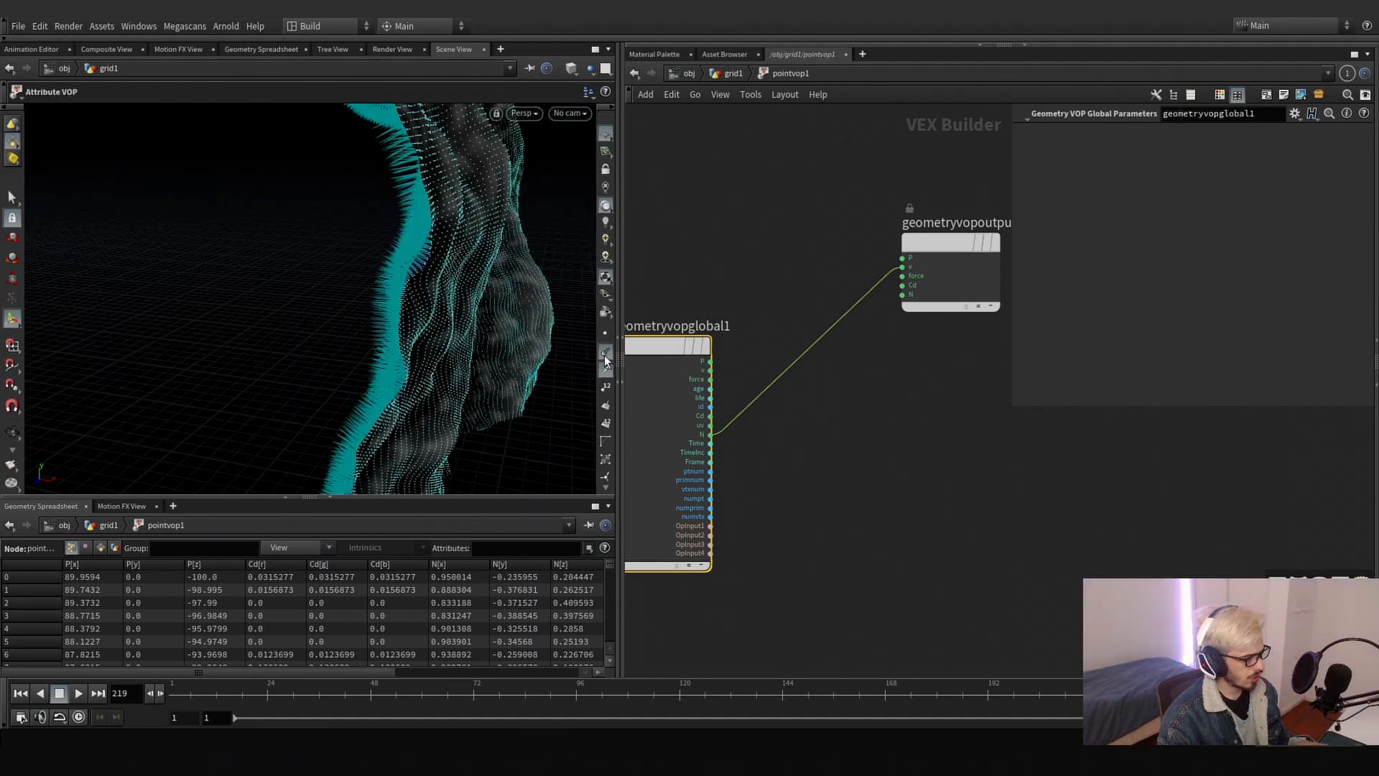
scroll(430, 265, "up", 5)
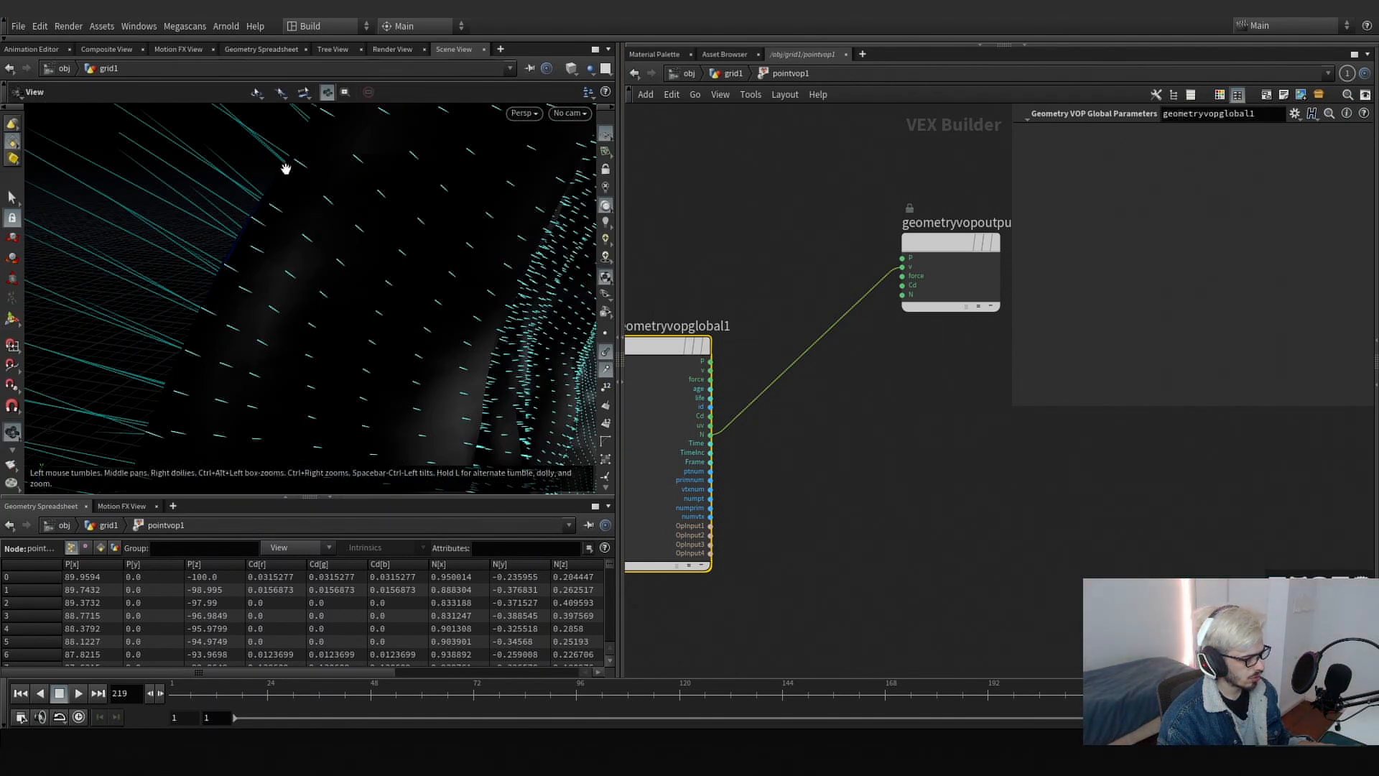
scroll(352, 203, "down", 5)
left_click_drag(357, 209, 308, 224)
scroll(748, 336, "down", 3)
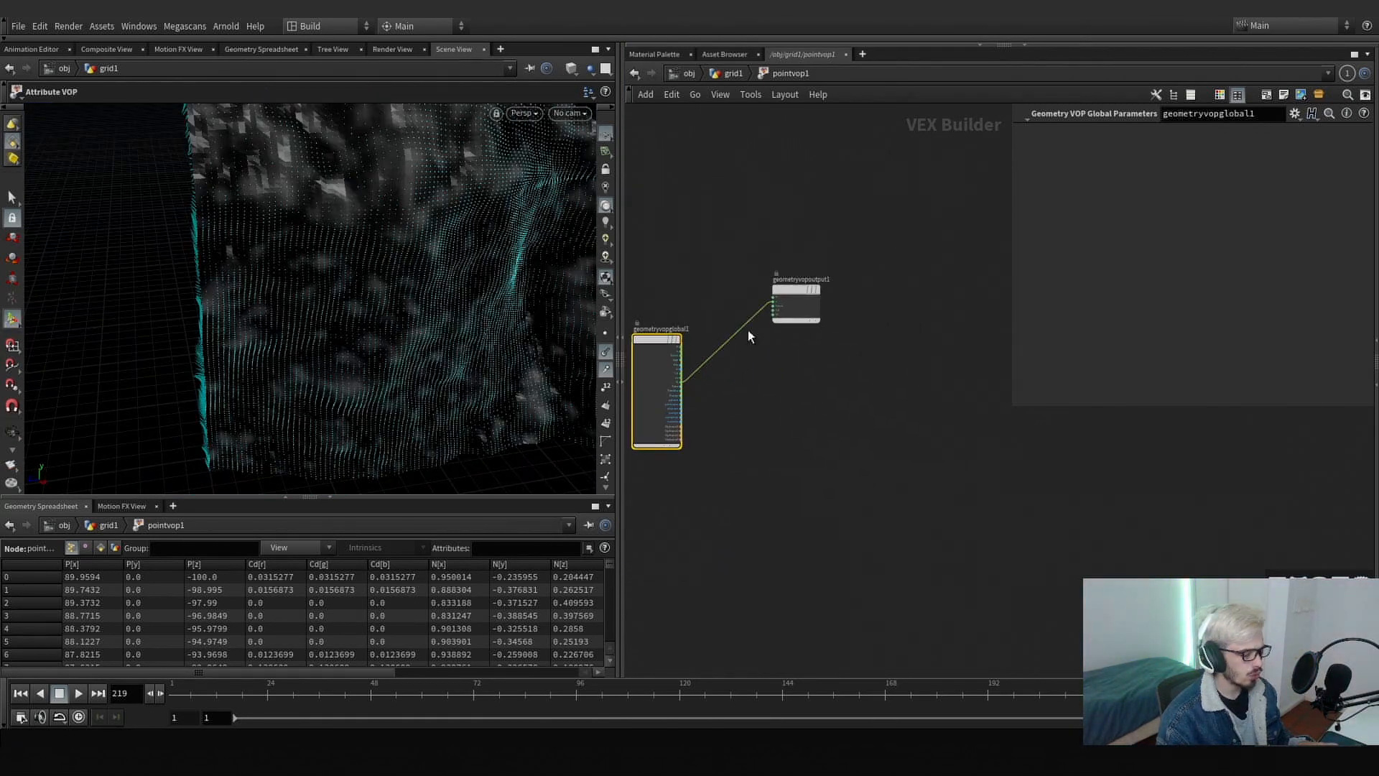
- Move the geometry output node farther from the globals node to make room, and inspect the wall's vectors
left_click_drag(826, 317, 952, 344)
key("Escape")
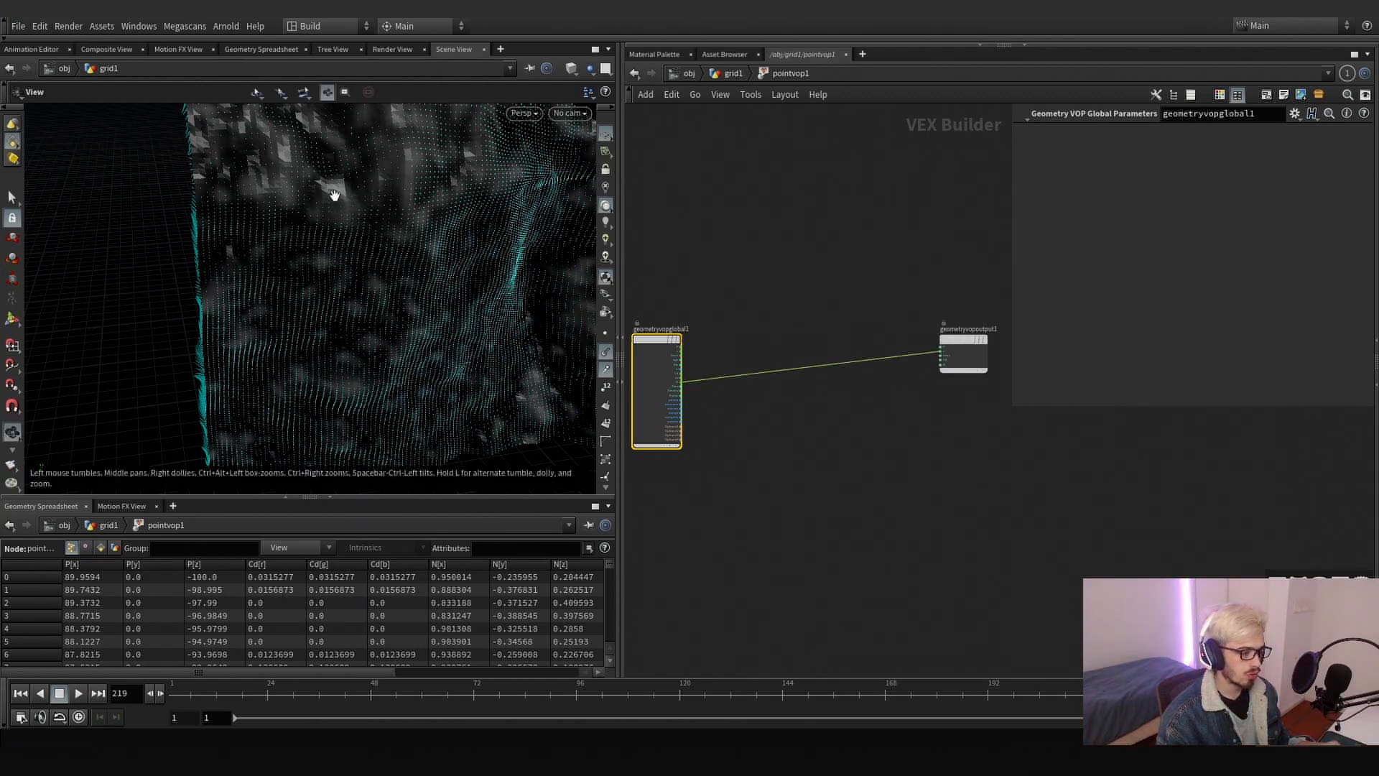
left_click_drag(333, 191, 514, 240)
left_click(746, 295)
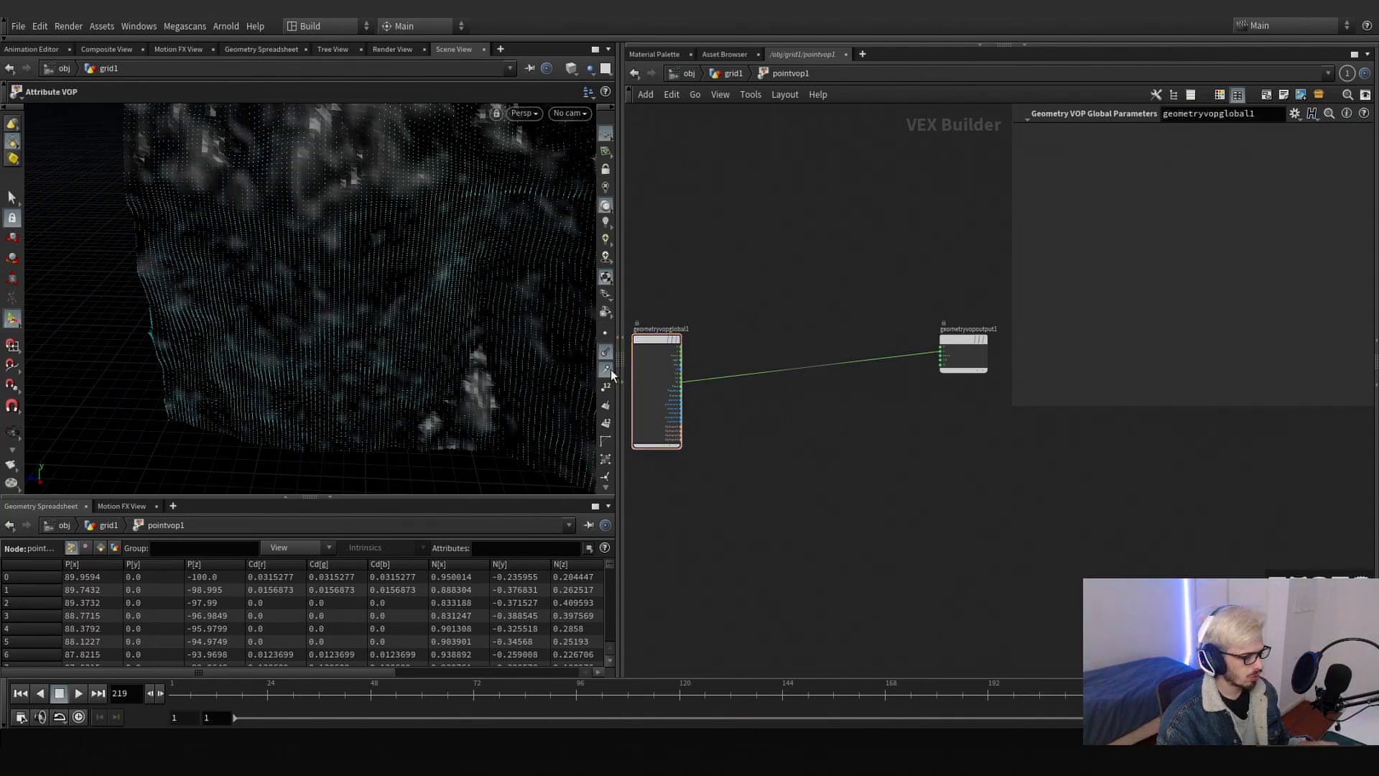
key("Escape")
left_click_drag(456, 299, 503, 294)
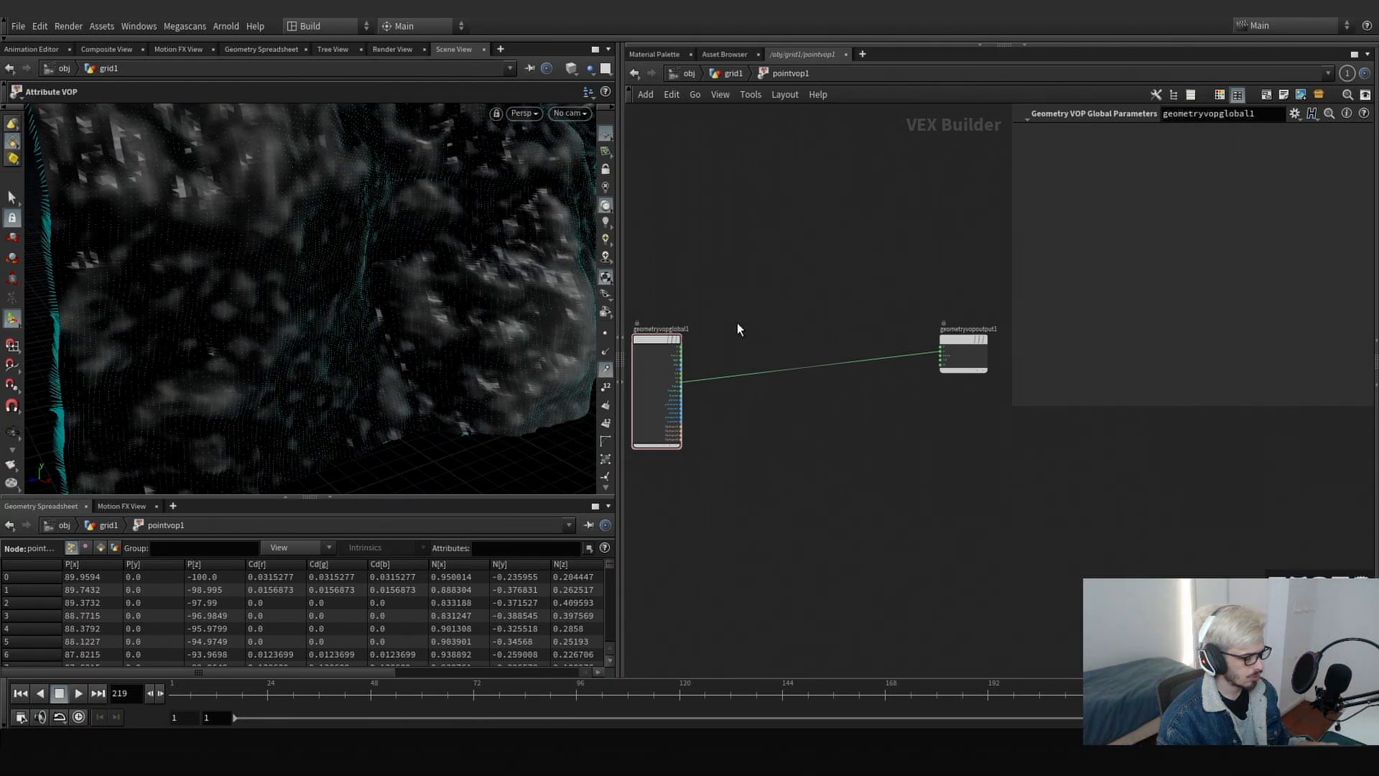
- Add a Cross Product node between globals and output, and wire N into its vec1 input
key("Tab")
type("cross")
key("Return")
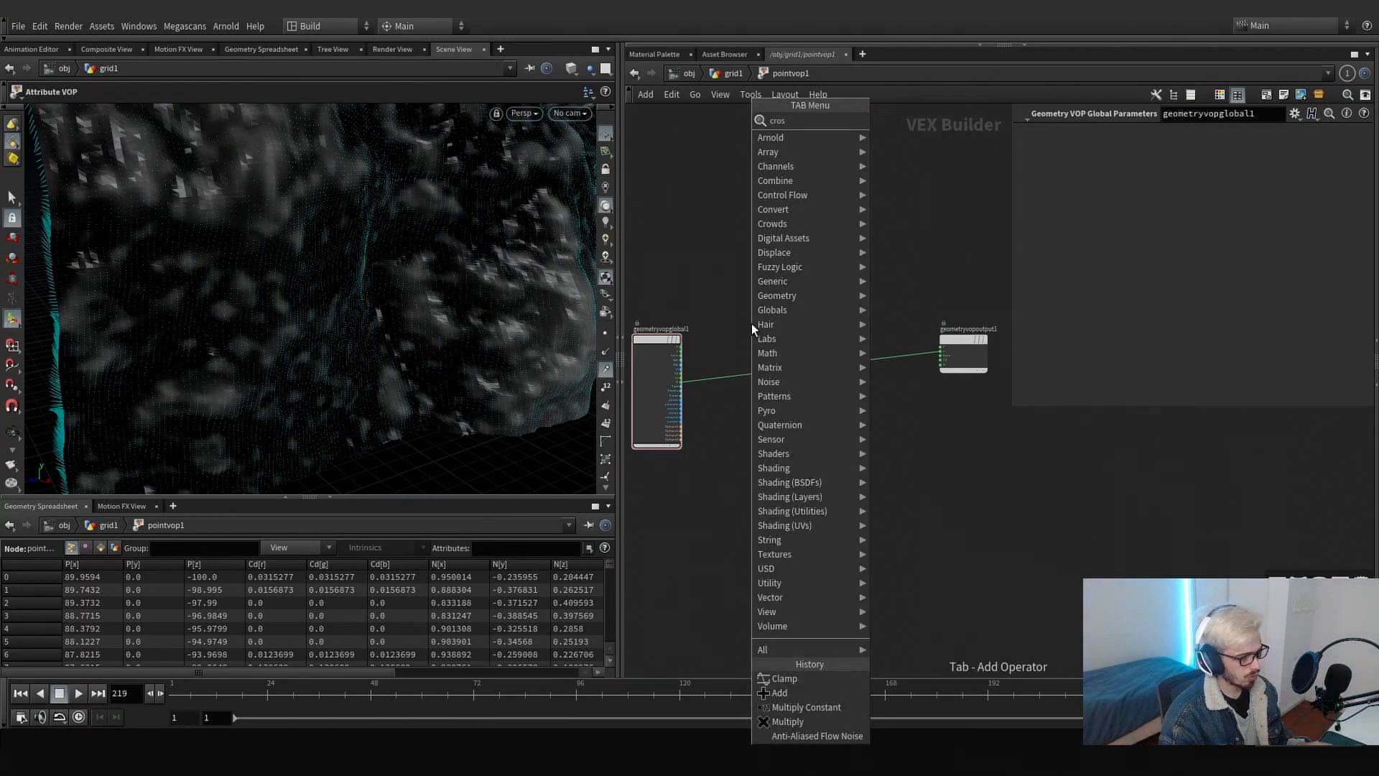
left_click(751, 324)
scroll(718, 372, "up", 2)
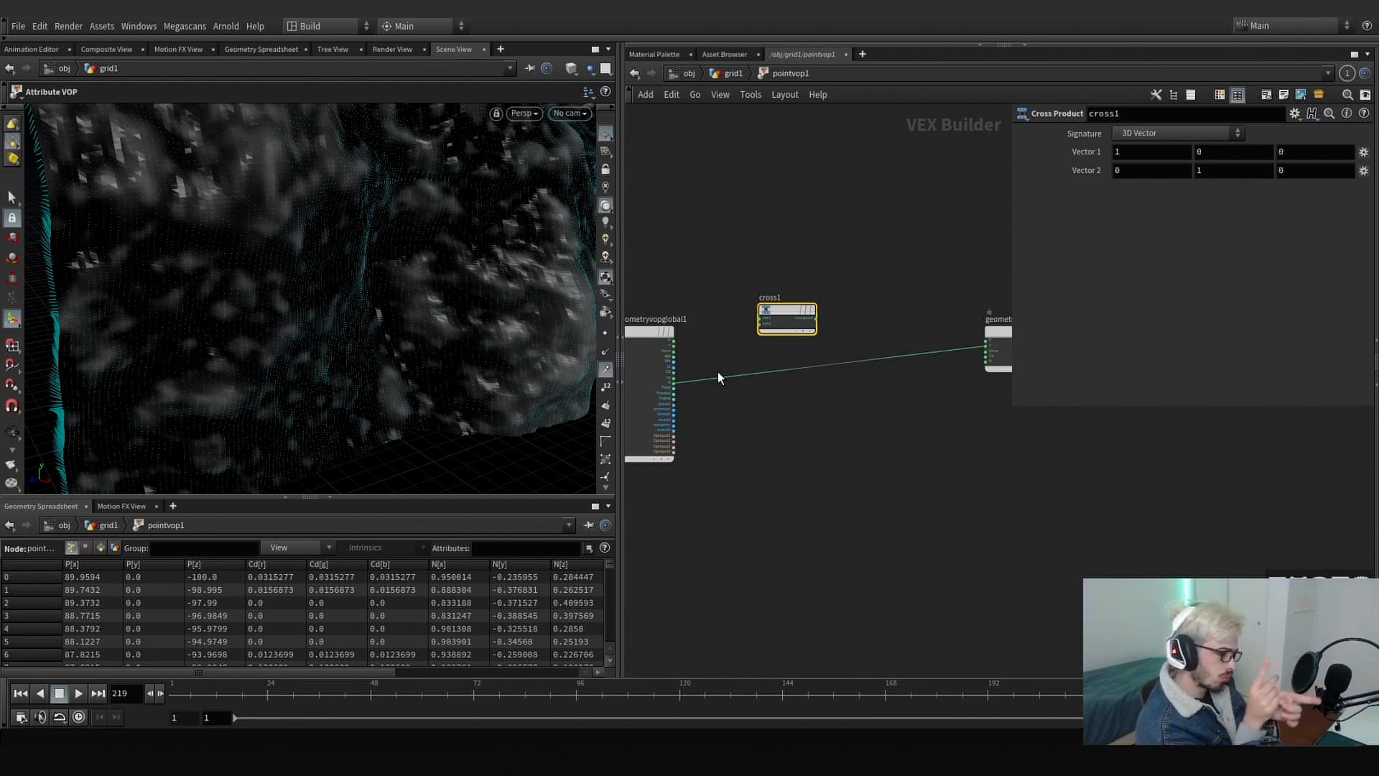
scroll(669, 382, "up", 5)
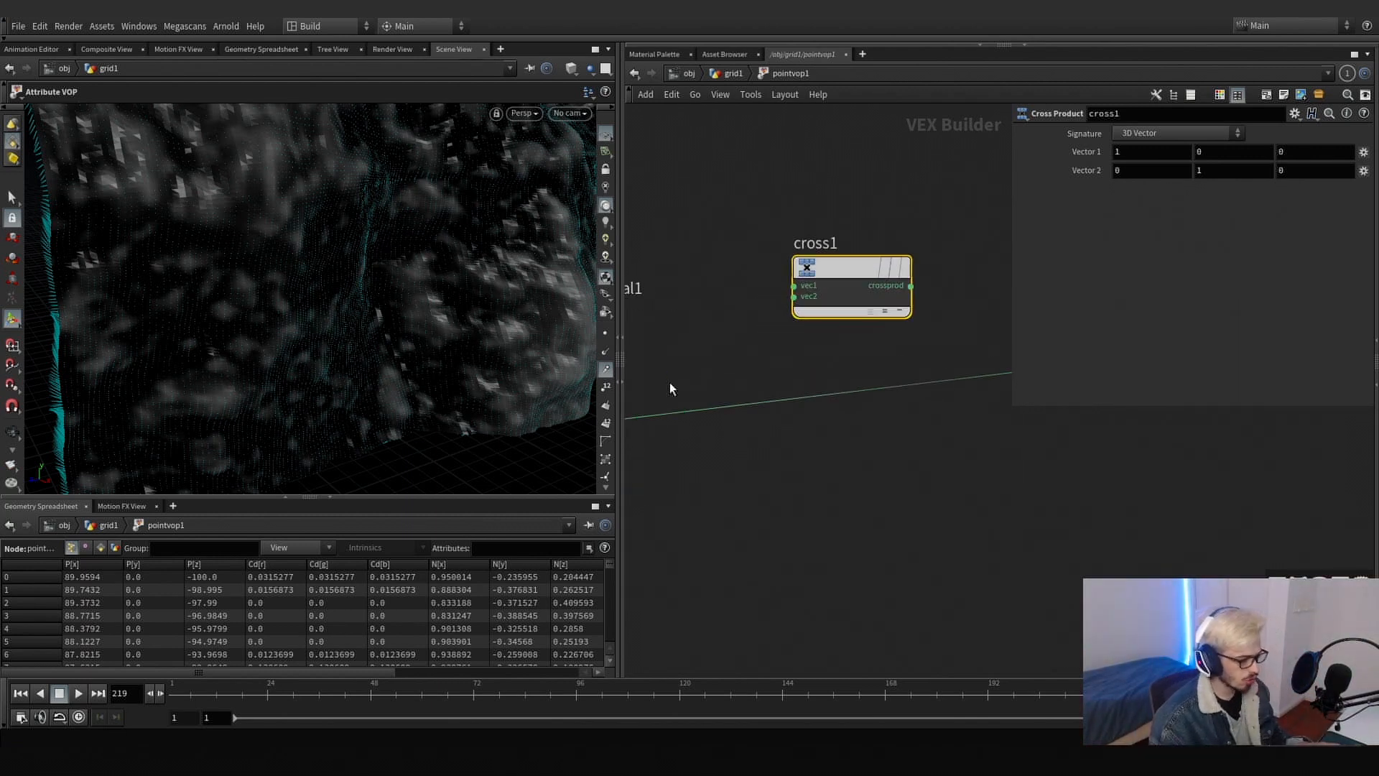
left_click_drag(721, 415, 898, 282)
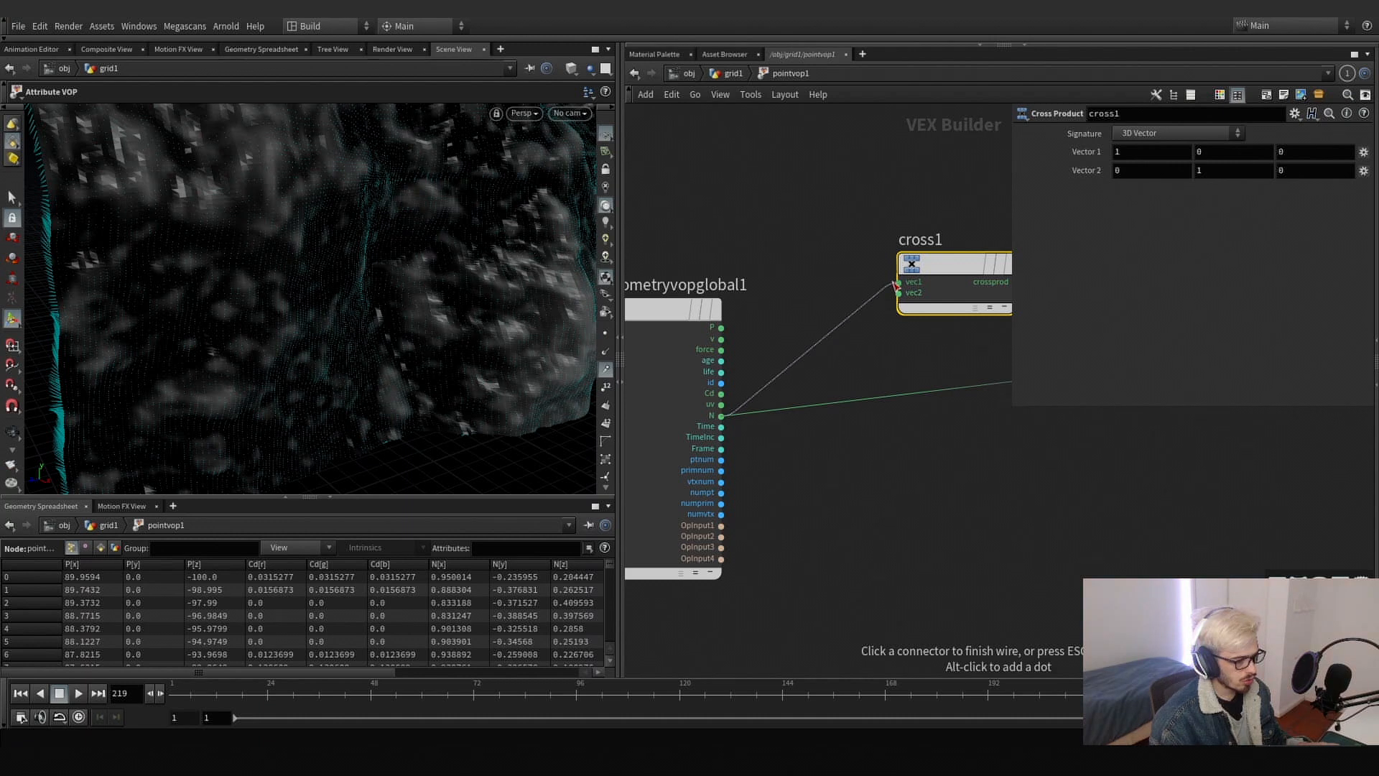
- Set Vector 2 of the Cross Product node to -1, 0, 0
scroll(902, 302, "down", 5)
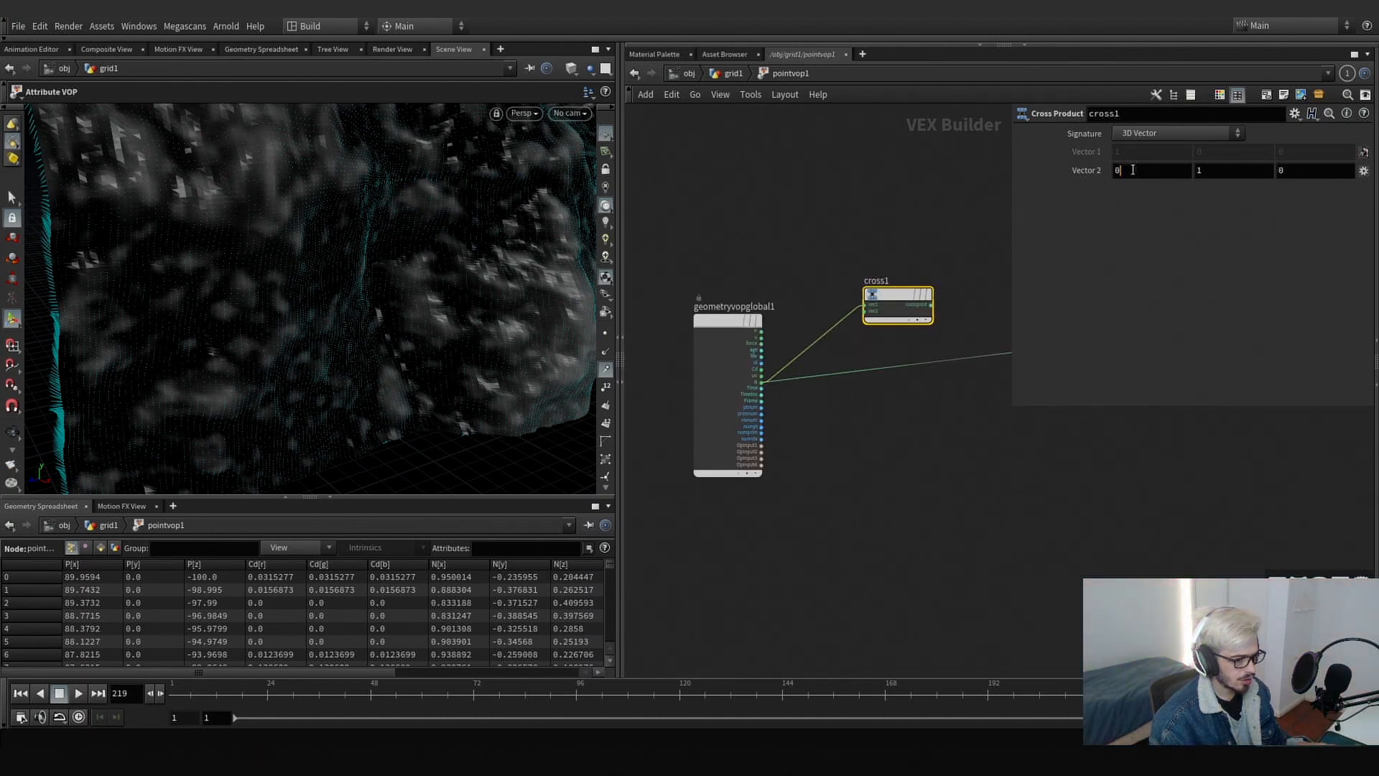
key("BackSpace")
type("-1")
key("Tab")
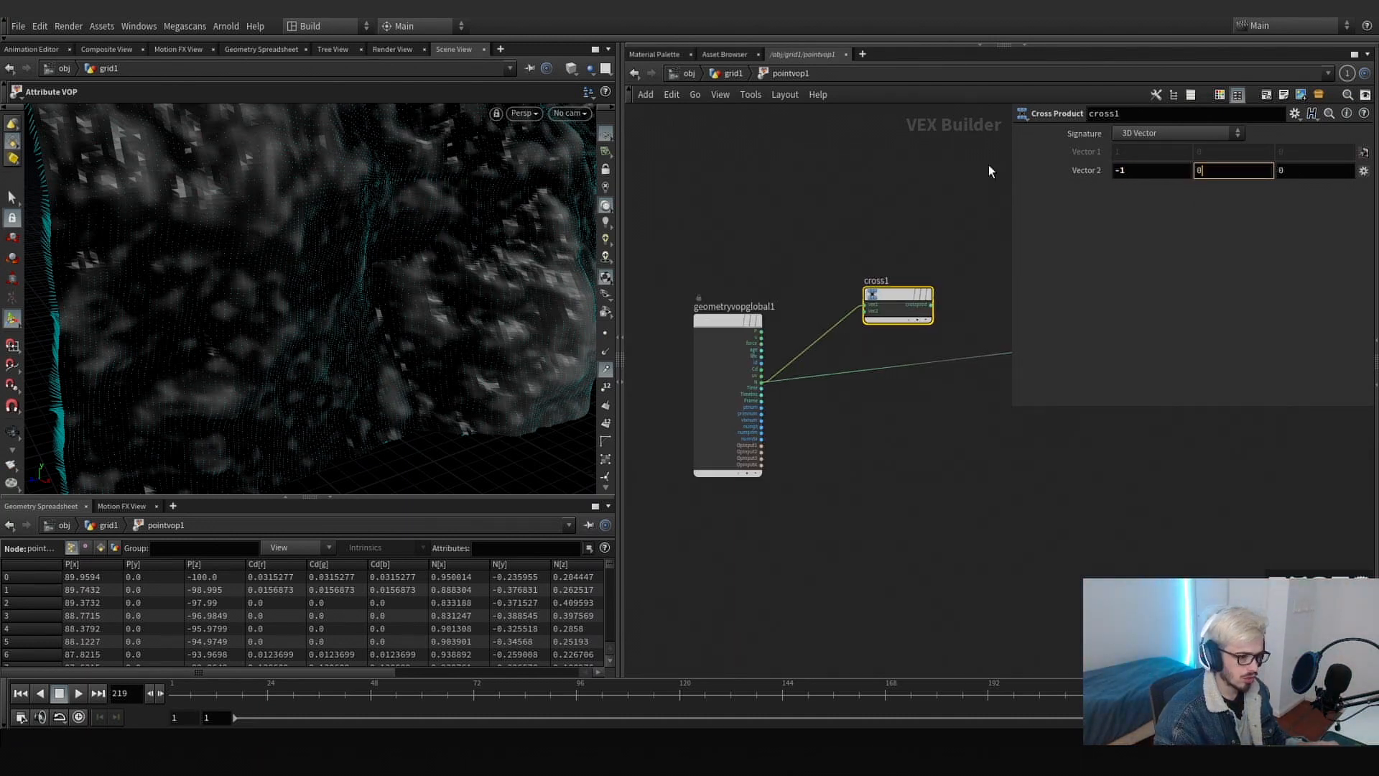
key("Return")
- Wire the crossprod output of cross1 into the v input of the geometry output node and inspect the vectors
middle_click_drag(946, 221, 870, 218)
left_click(855, 303)
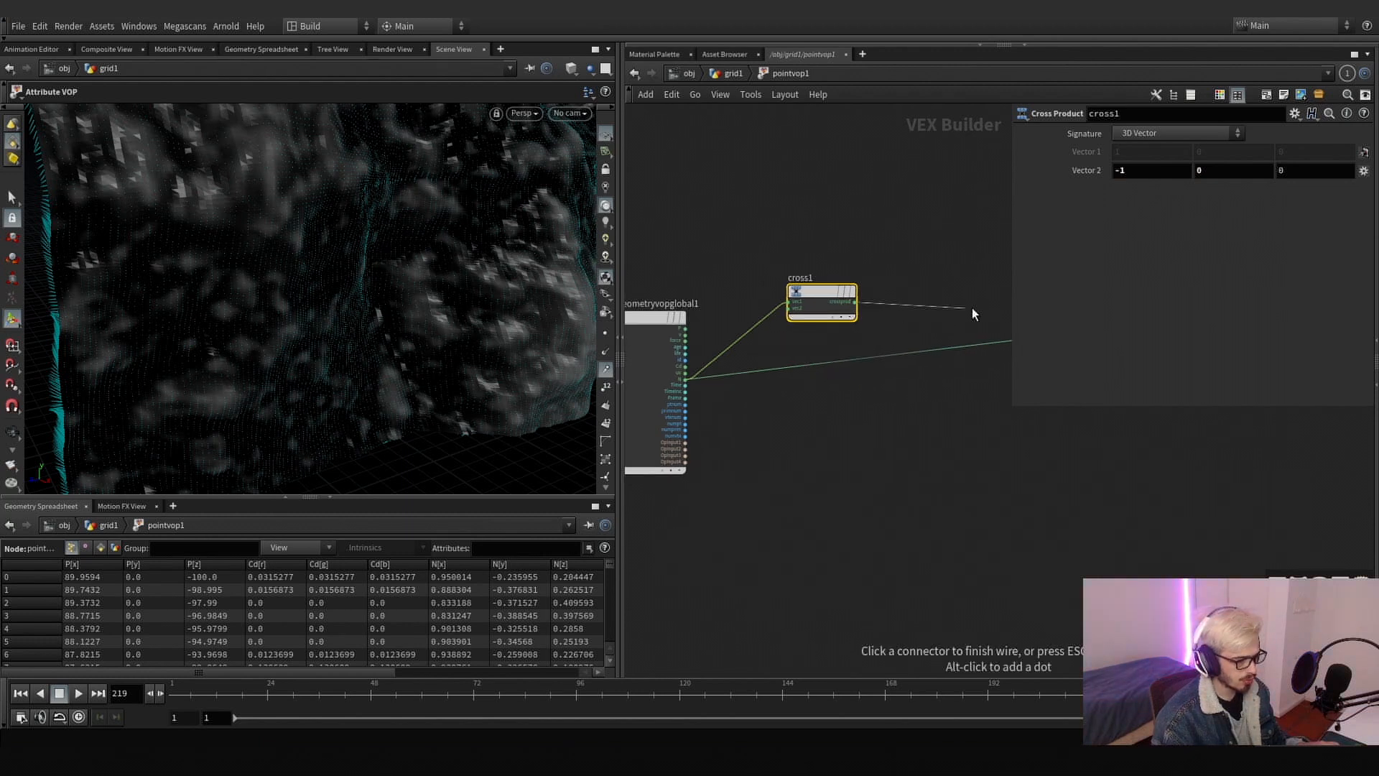
middle_click_drag(972, 314, 849, 319)
left_click(860, 321)
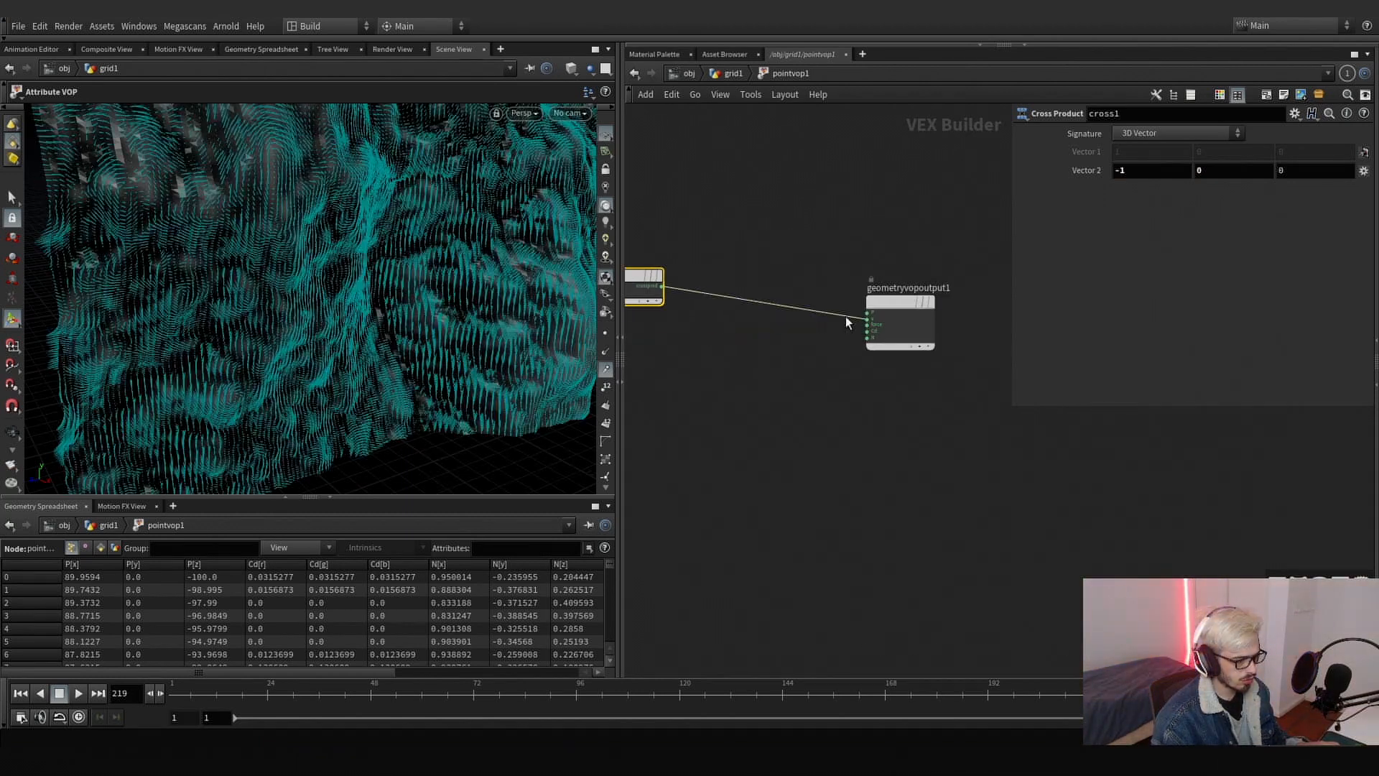
left_click_drag(388, 278, 357, 203, "alt")
scroll(760, 342, "up", 1)
- Duplicate the Cross Product node, feeding cross1's result into the copy's vec1 and the globals node's N into its vec2
middle_click_drag(760, 342, 939, 353)
left_click_drag(760, 273, 760, 415, "alt")
mouse_move(852, 363)
middle_mouse_down()
mouse_move(933, 370)
mouse_move(844, 368)
middle_mouse_up()
left_click(811, 286)
left_click(729, 428)
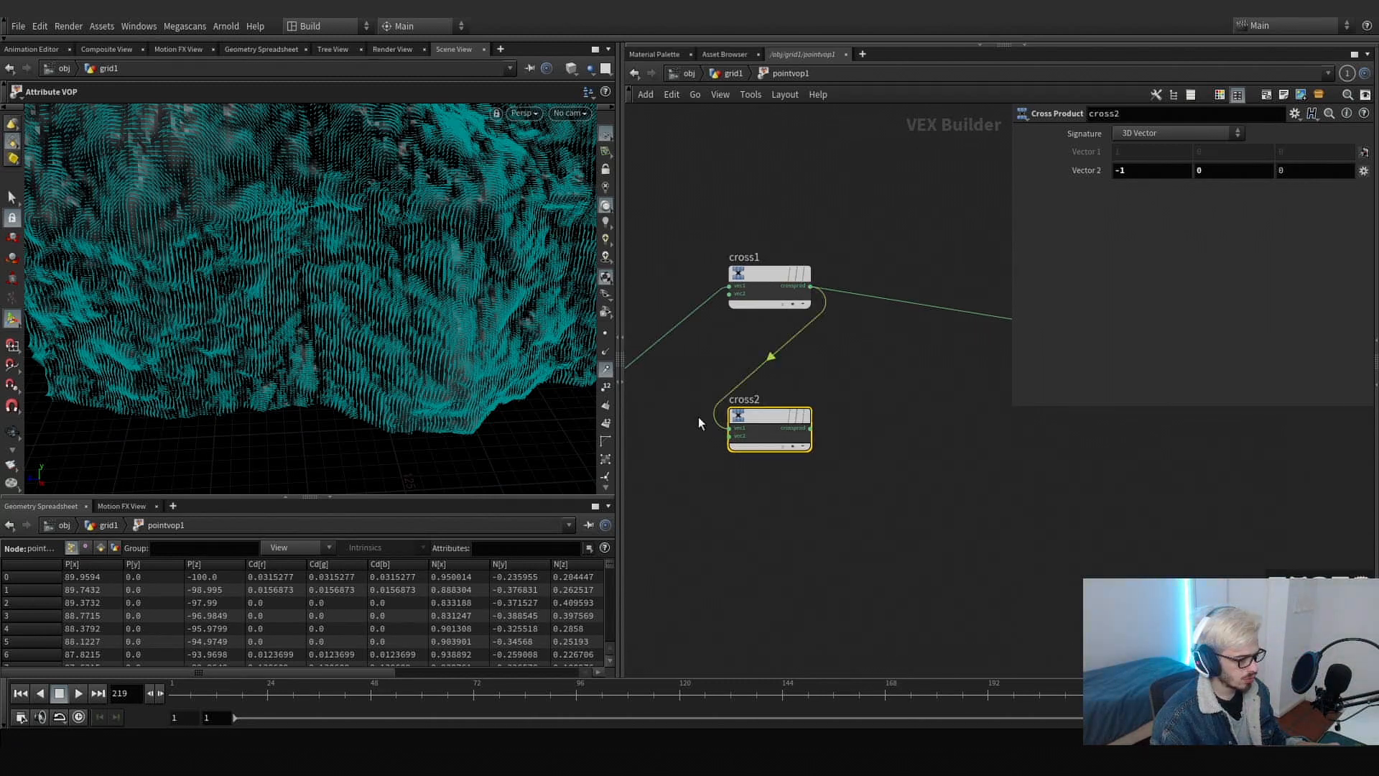
middle_click_drag(700, 423, 806, 424)
left_click(814, 452)
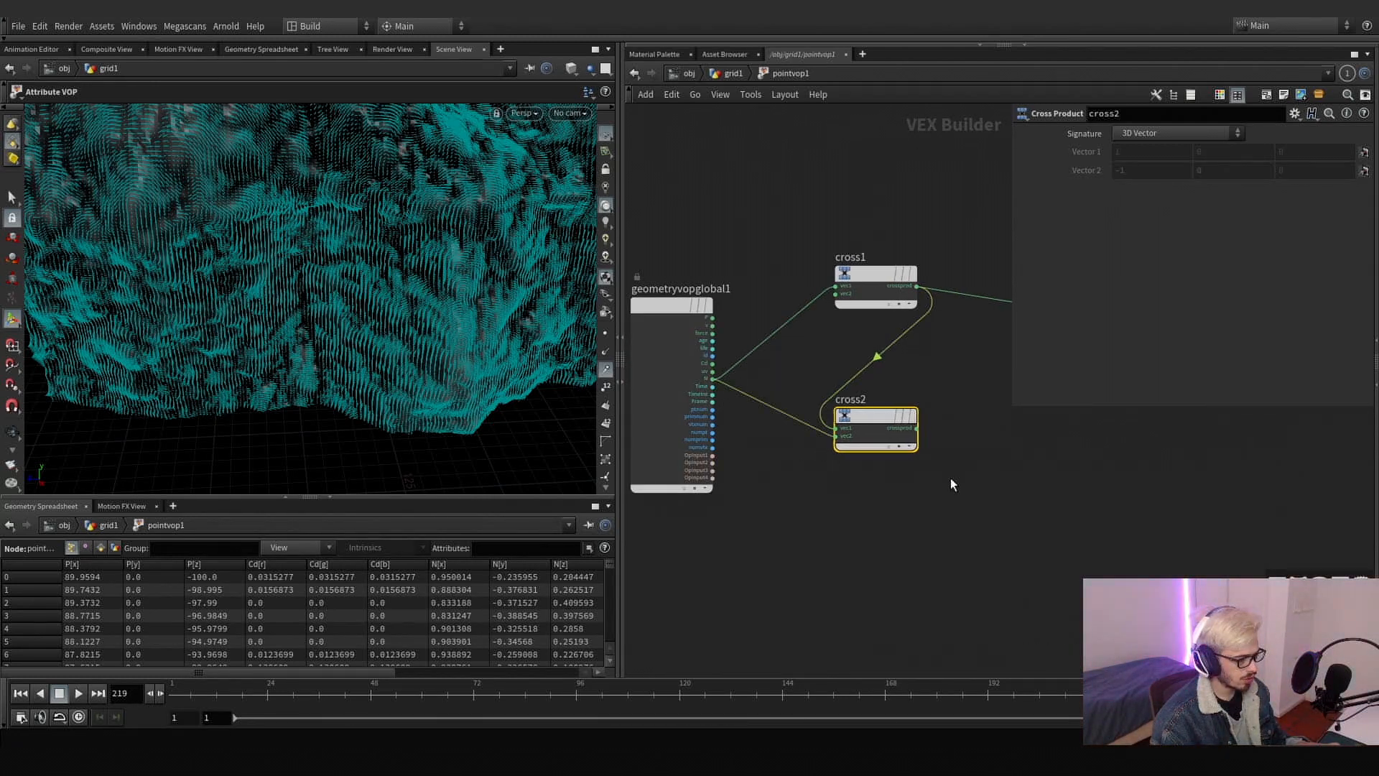
- Move cross2 up beneath cross1, wire its result into the output node's v input, and inspect the wall's vectors
middle_click_drag(950, 477, 766, 454)
left_click_drag(694, 389, 708, 317)
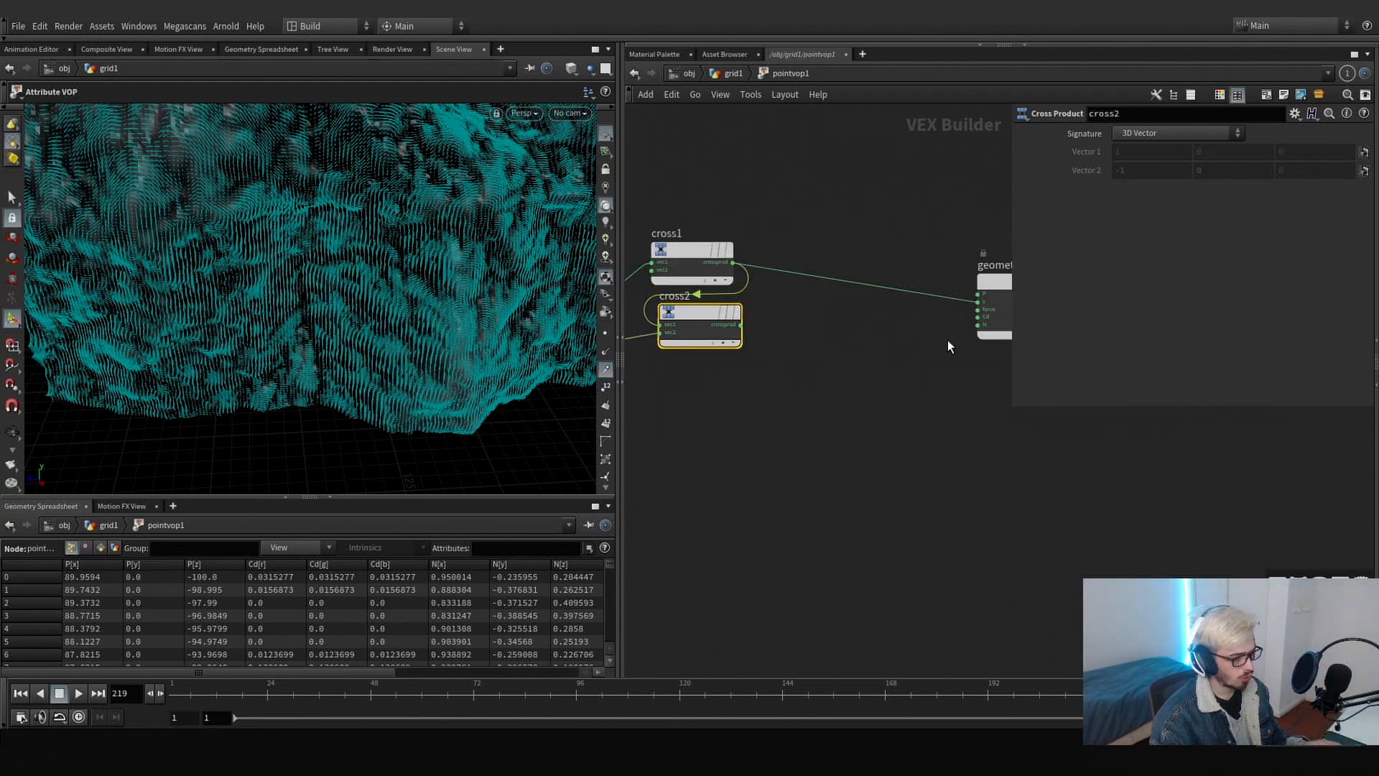
left_click(740, 324)
left_click(978, 302)
key("Escape")
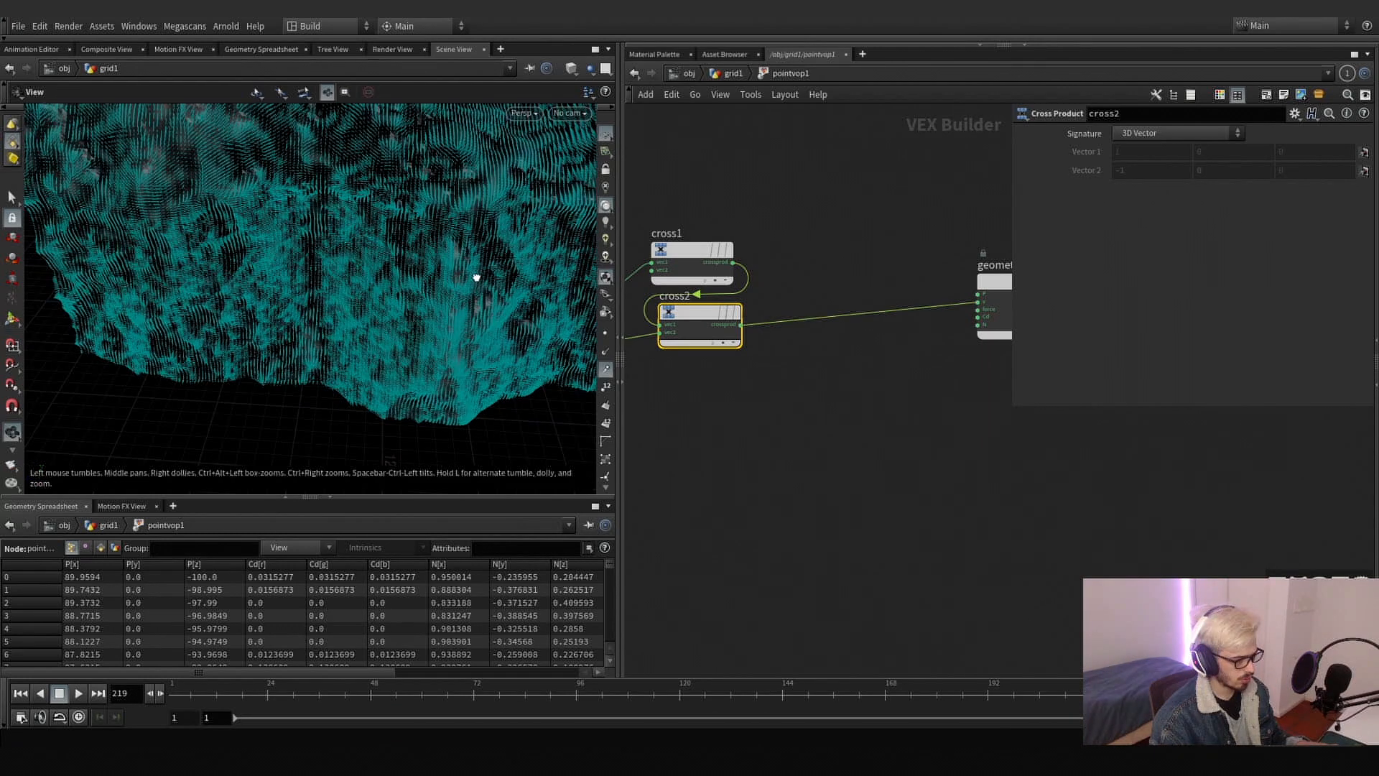
left_click_drag(477, 261, 482, 348)
scroll(810, 413, "down", 3)
middle_click_drag(810, 412, 858, 370)
left_click_drag(448, 310, 374, 273, "alt")
scroll(857, 365, "up", 1)
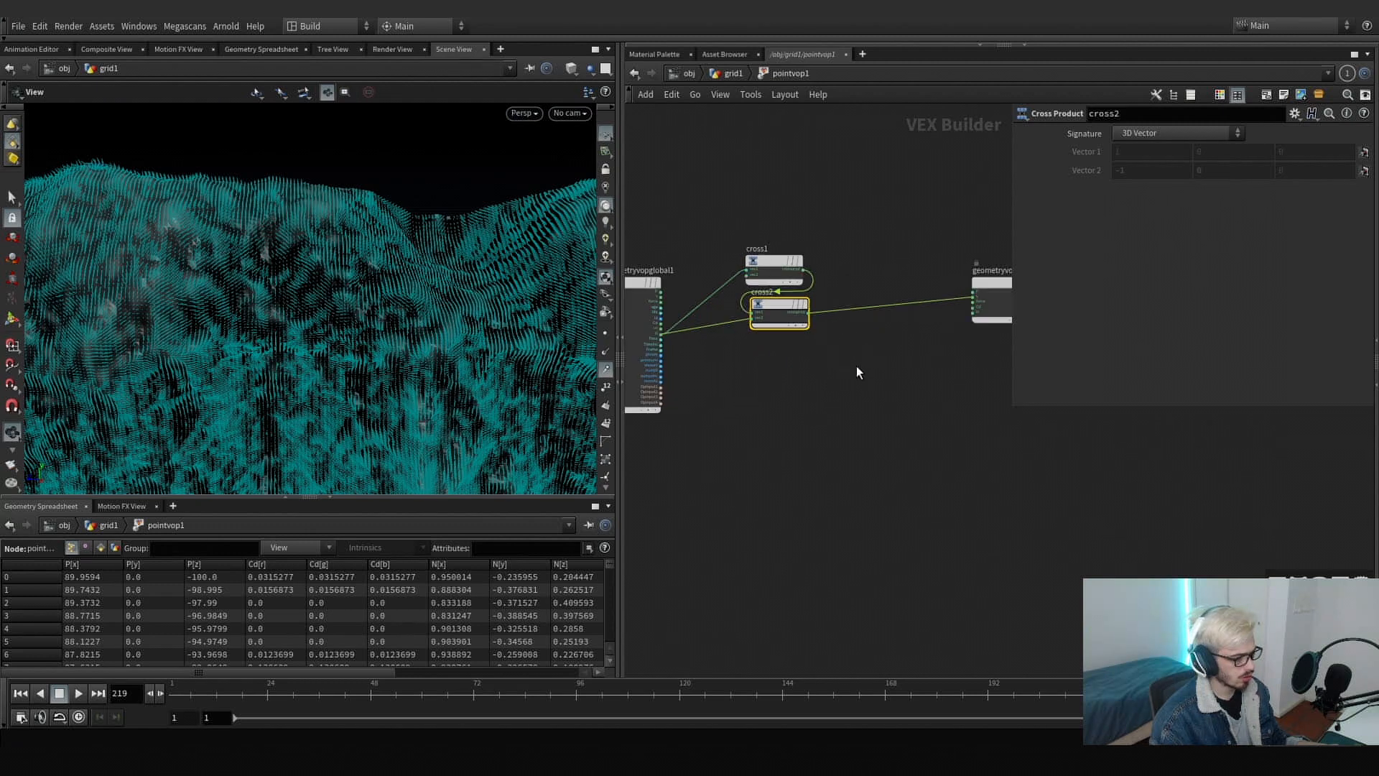
- Insert a Mix node between cross2 and the output node, and wire cross1's result into its input2
key("Tab")
type("mix")
key("Return")
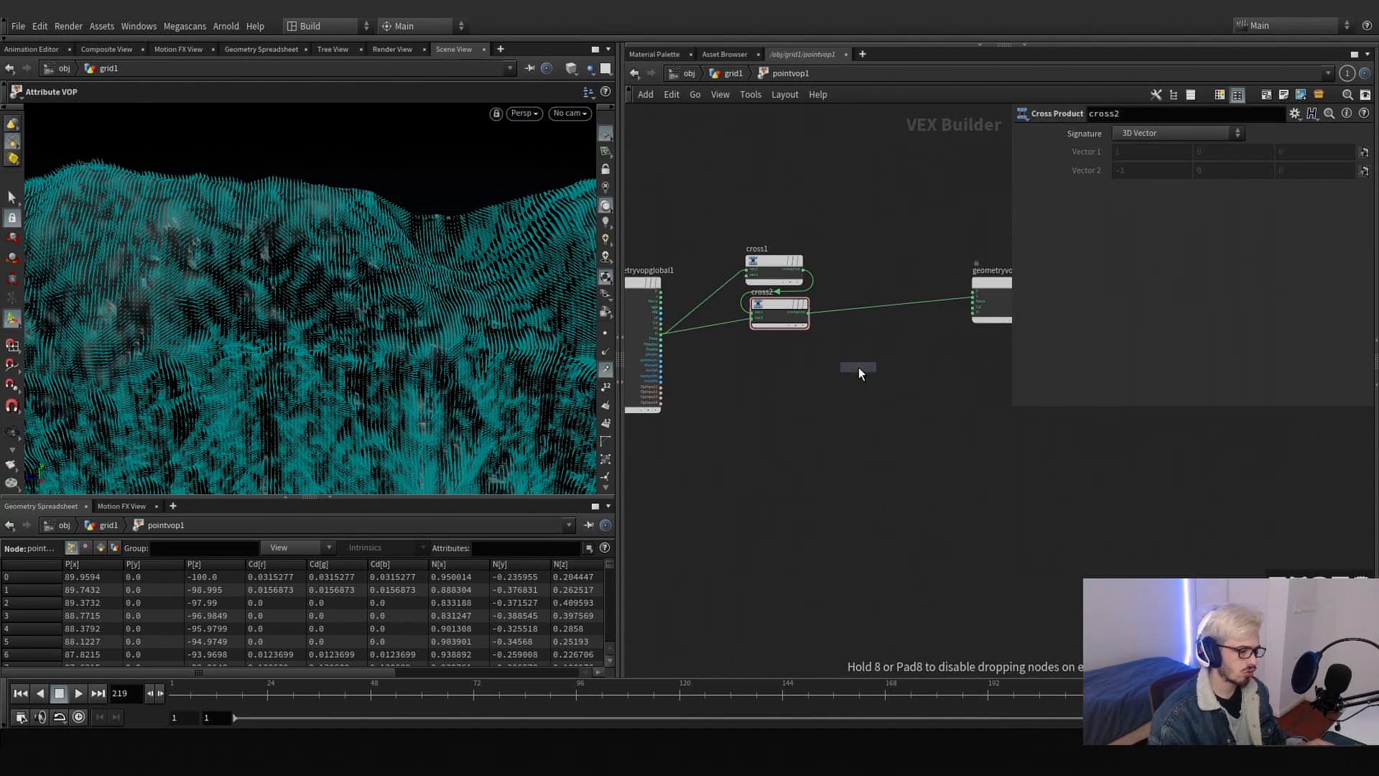
left_click(859, 368)
left_click_drag(861, 372, 906, 306)
scroll(893, 309, "up", 4)
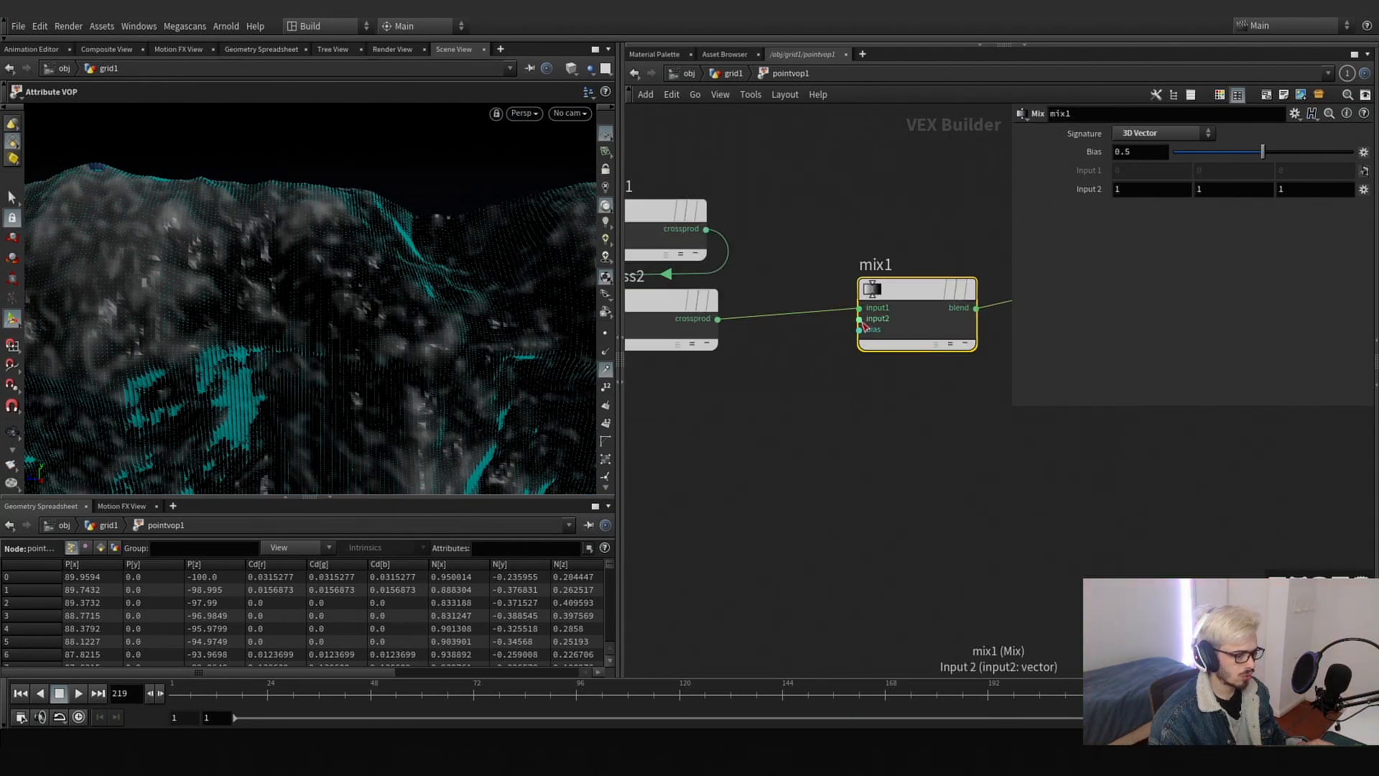
left_click(860, 318)
left_click(707, 230)
scroll(886, 355, "down", 5)
middle_click_drag(848, 385, 943, 326)
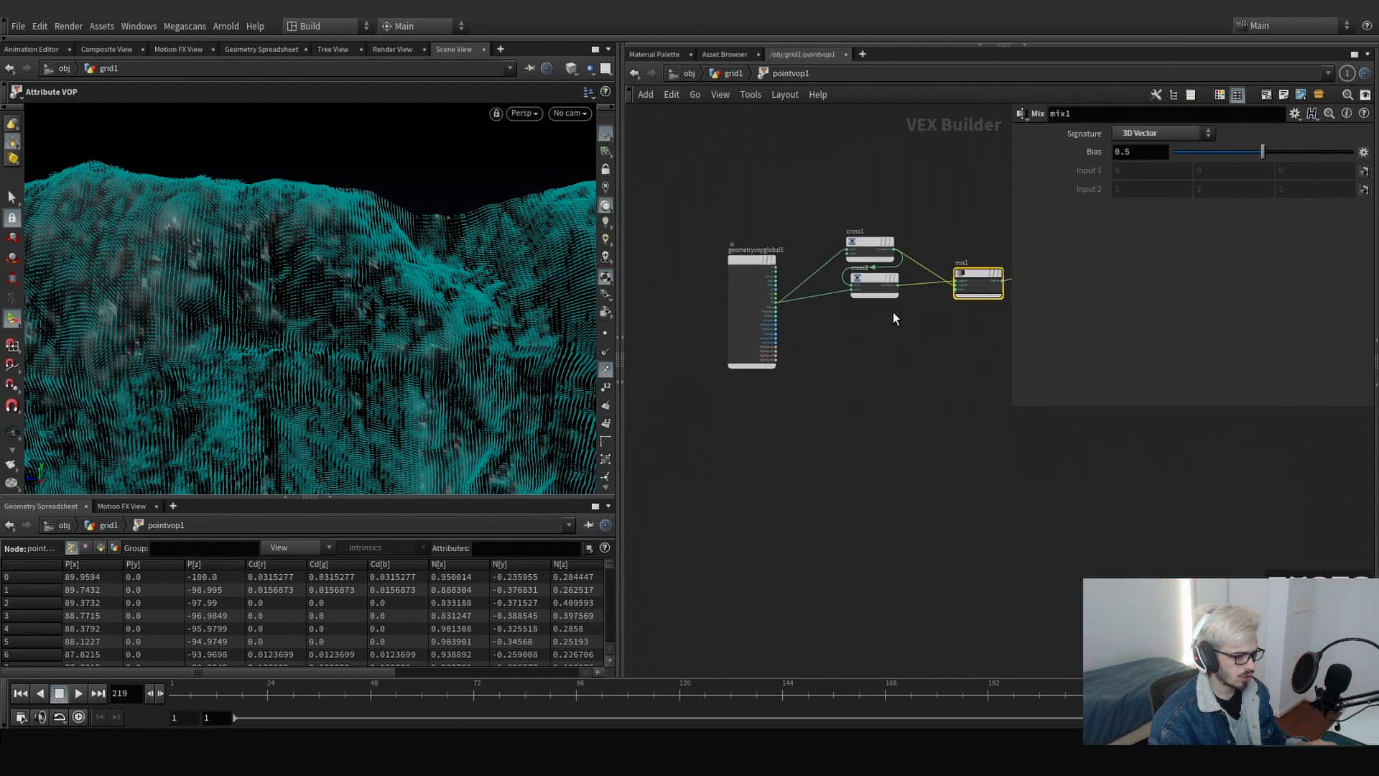
- Try driving the Mix node's bias with the globals node's Cd, and check the vectors on the wall
scroll(855, 329, "up", 3)
left_click(718, 282)
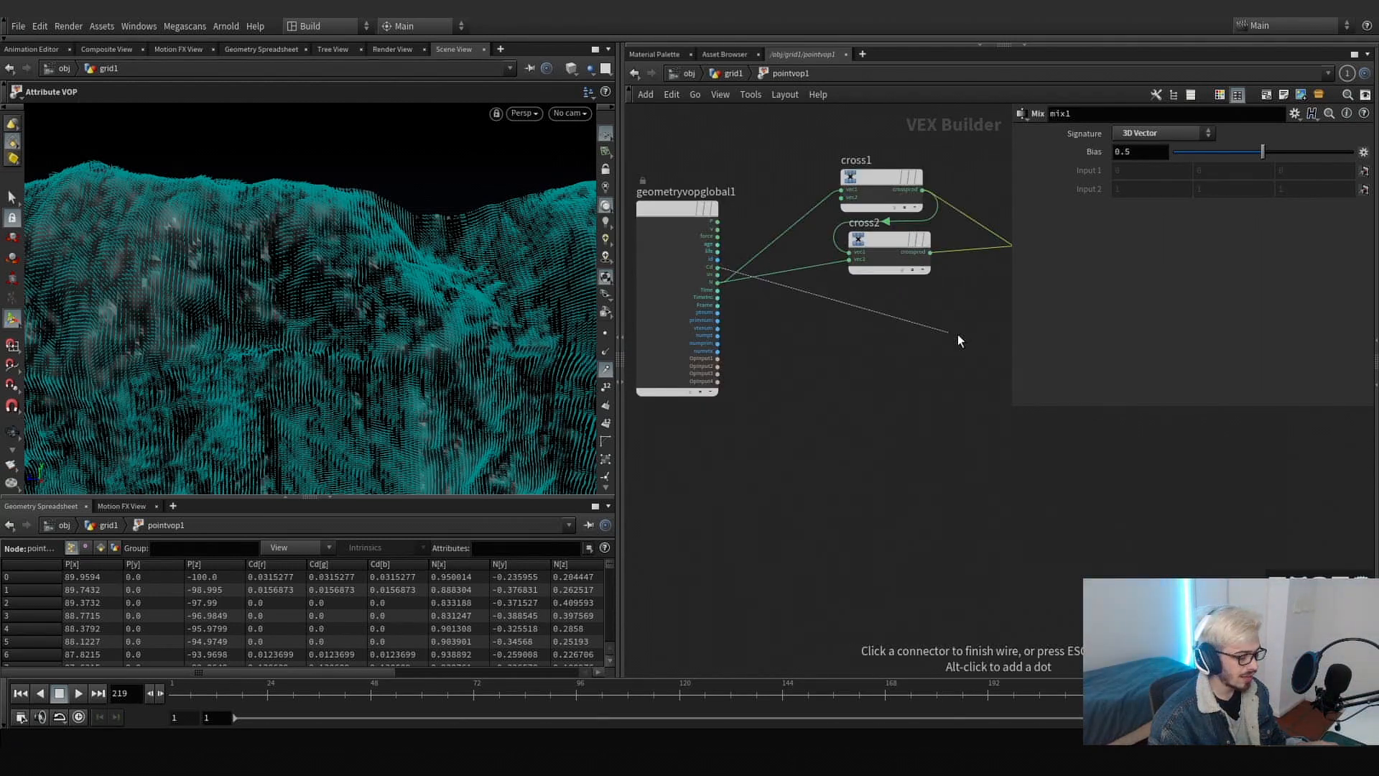
left_click(833, 289)
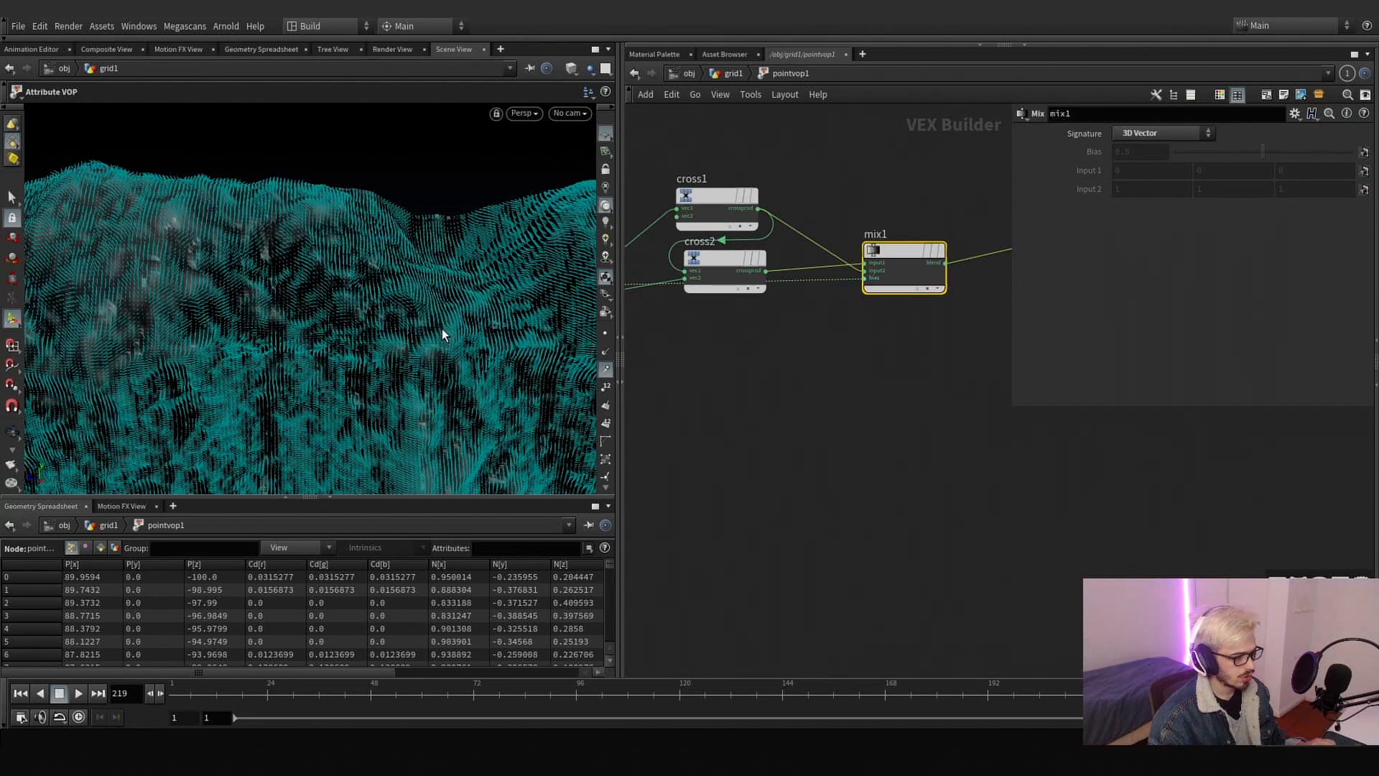
left_click_drag(443, 331, 437, 326, "alt")
middle_click_drag(438, 326, 459, 234, "alt")
left_click_drag(459, 234, 396, 279, "alt")
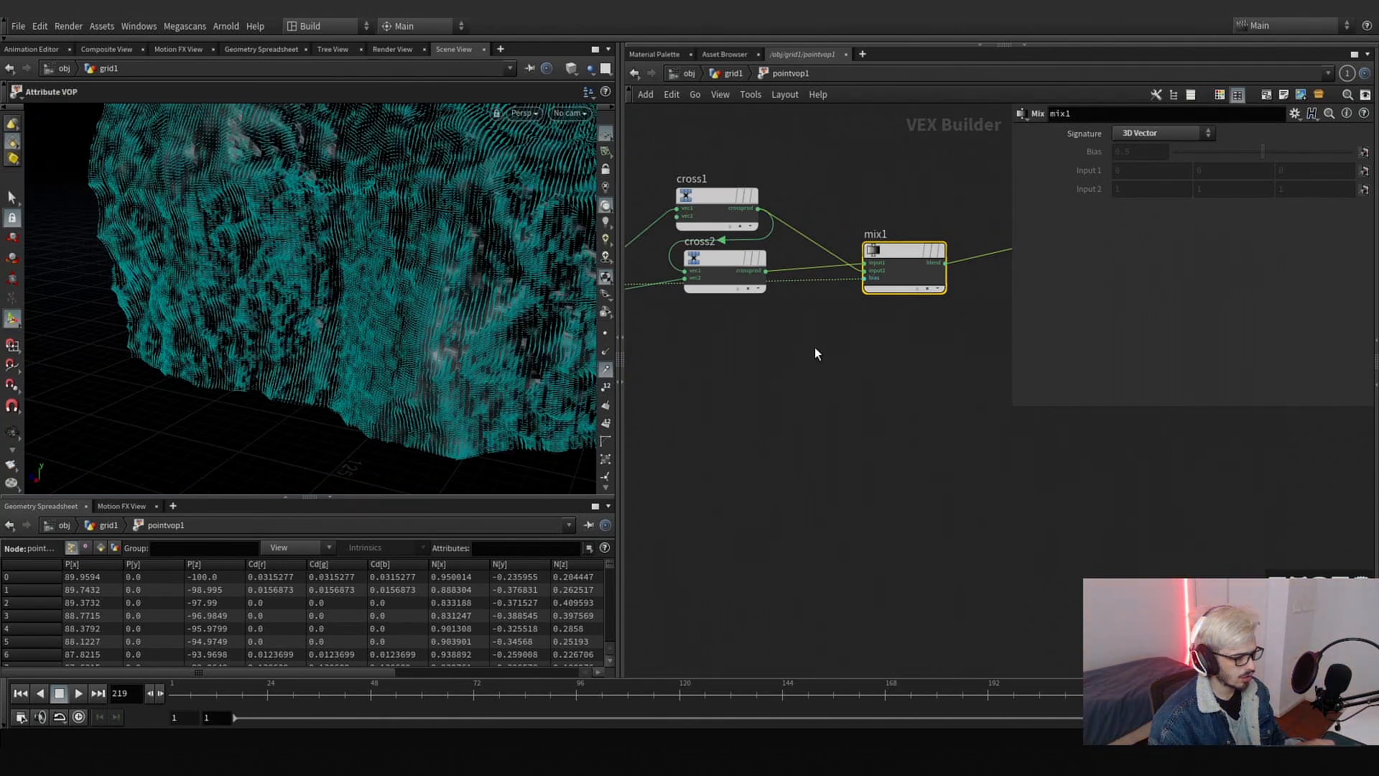
key("ctrl+z")
- Add a Relative to Bounding Box node below the cross products and wire the globals node's P into it
key("h")
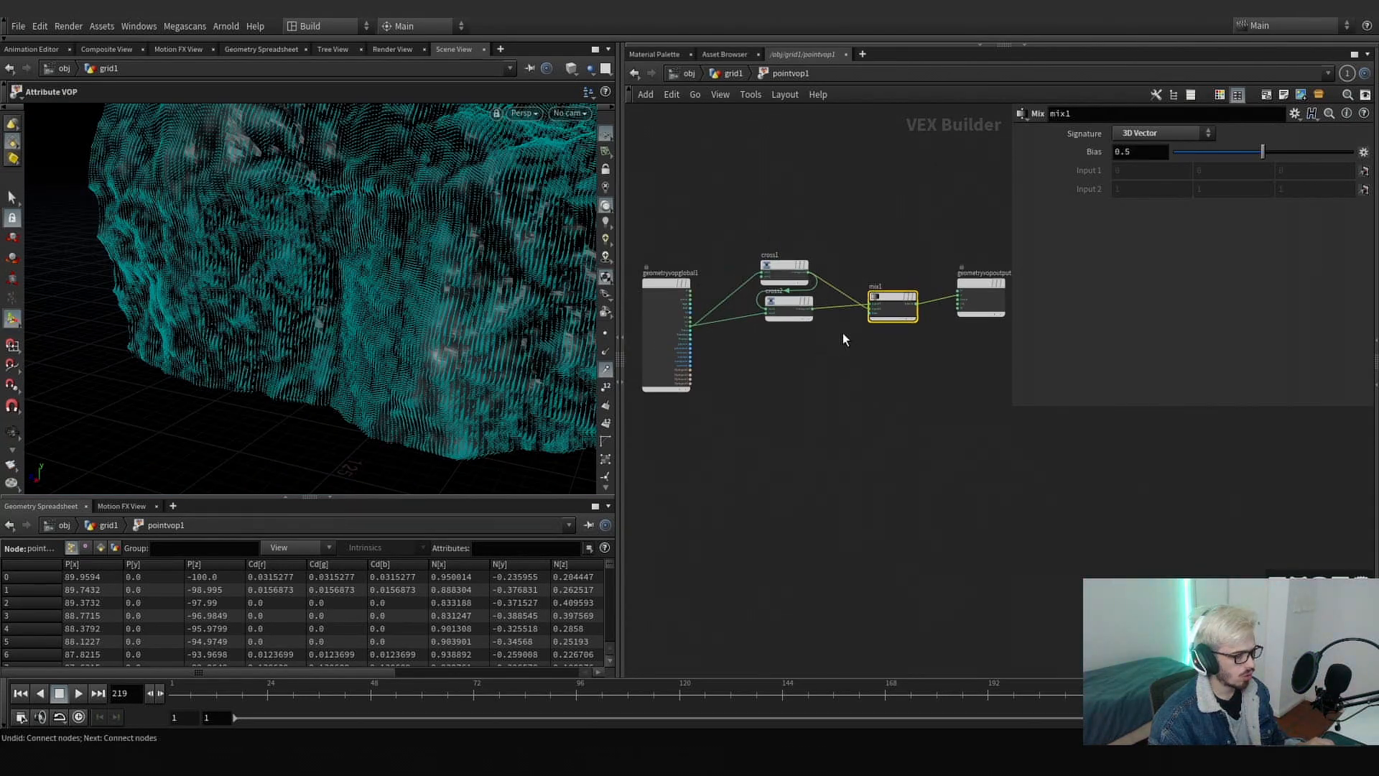
scroll(795, 371, "up", 3)
key("Tab")
type("rel")
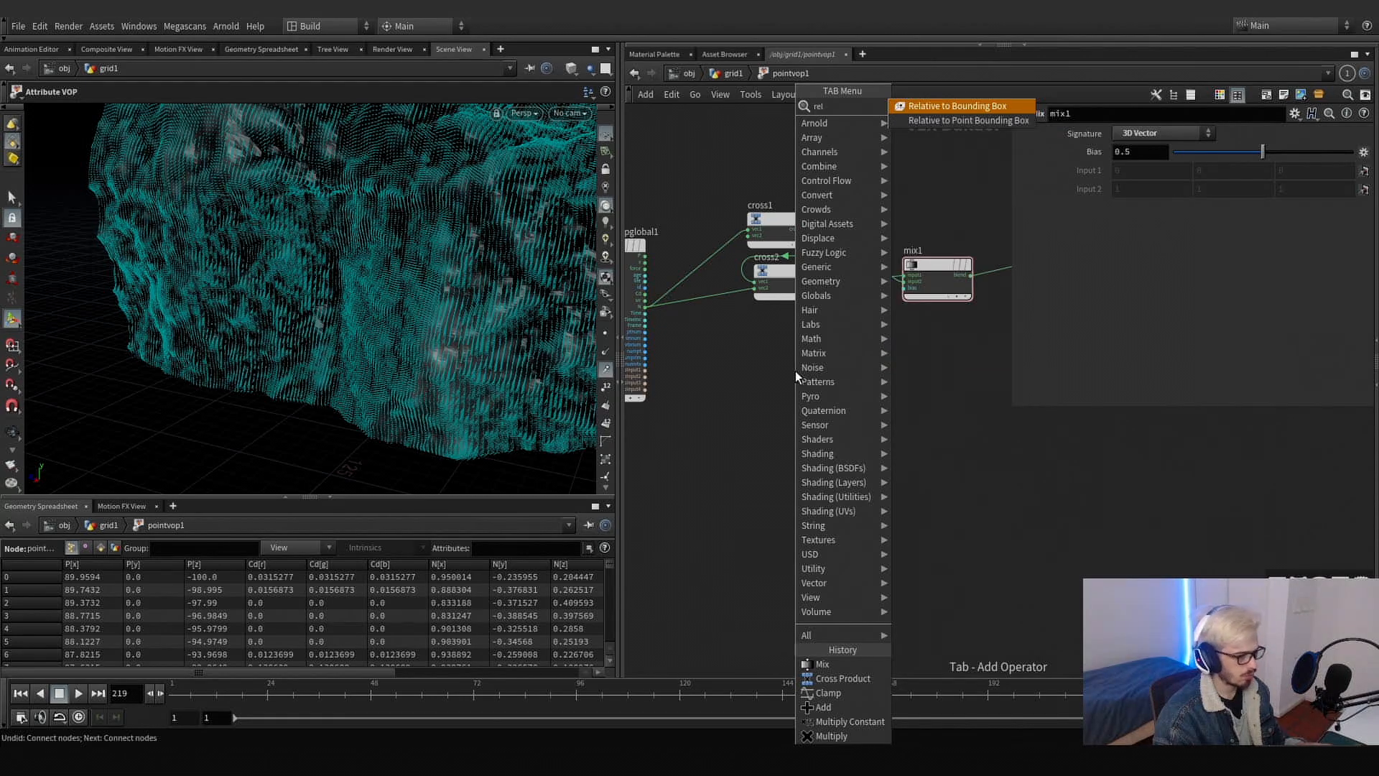
key("Return")
left_click(795, 371)
scroll(654, 280, "up", 2)
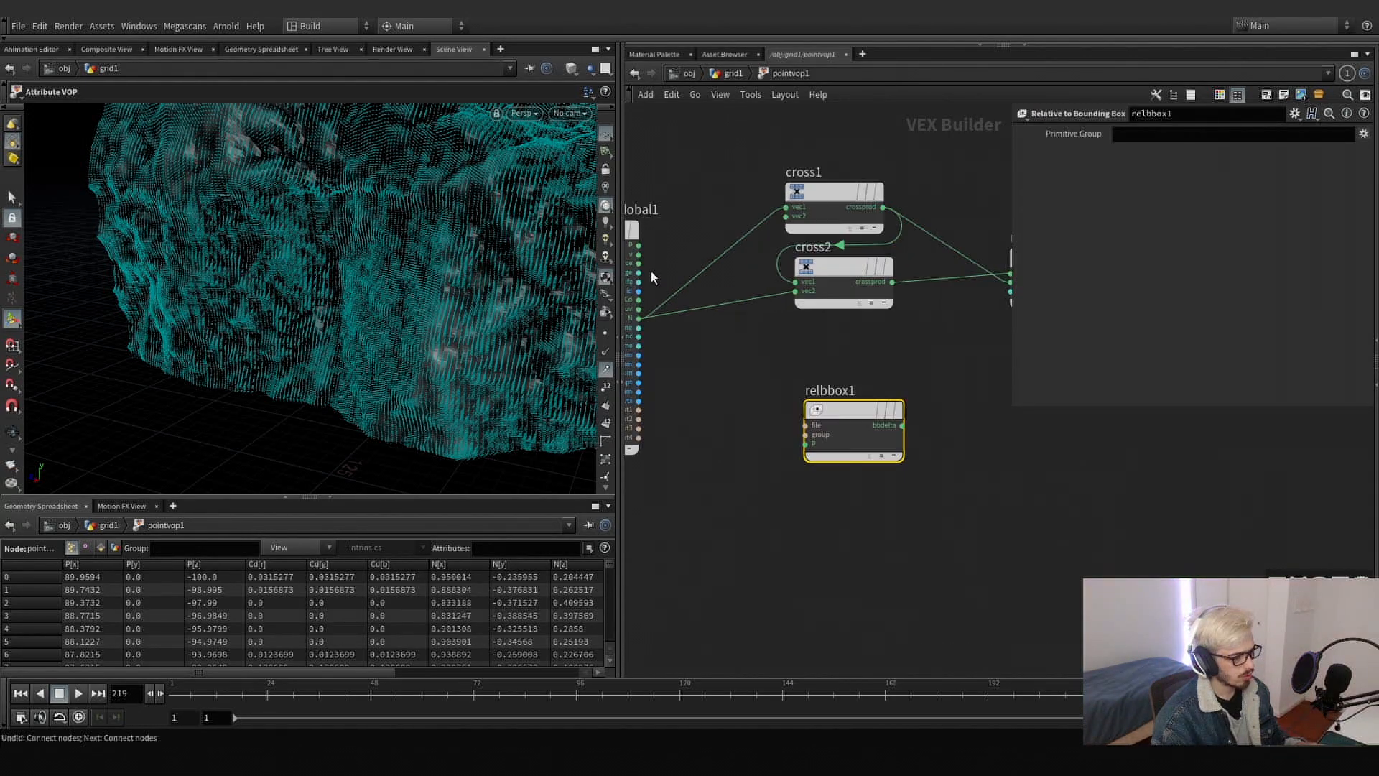
left_click(639, 245)
left_click(806, 444)
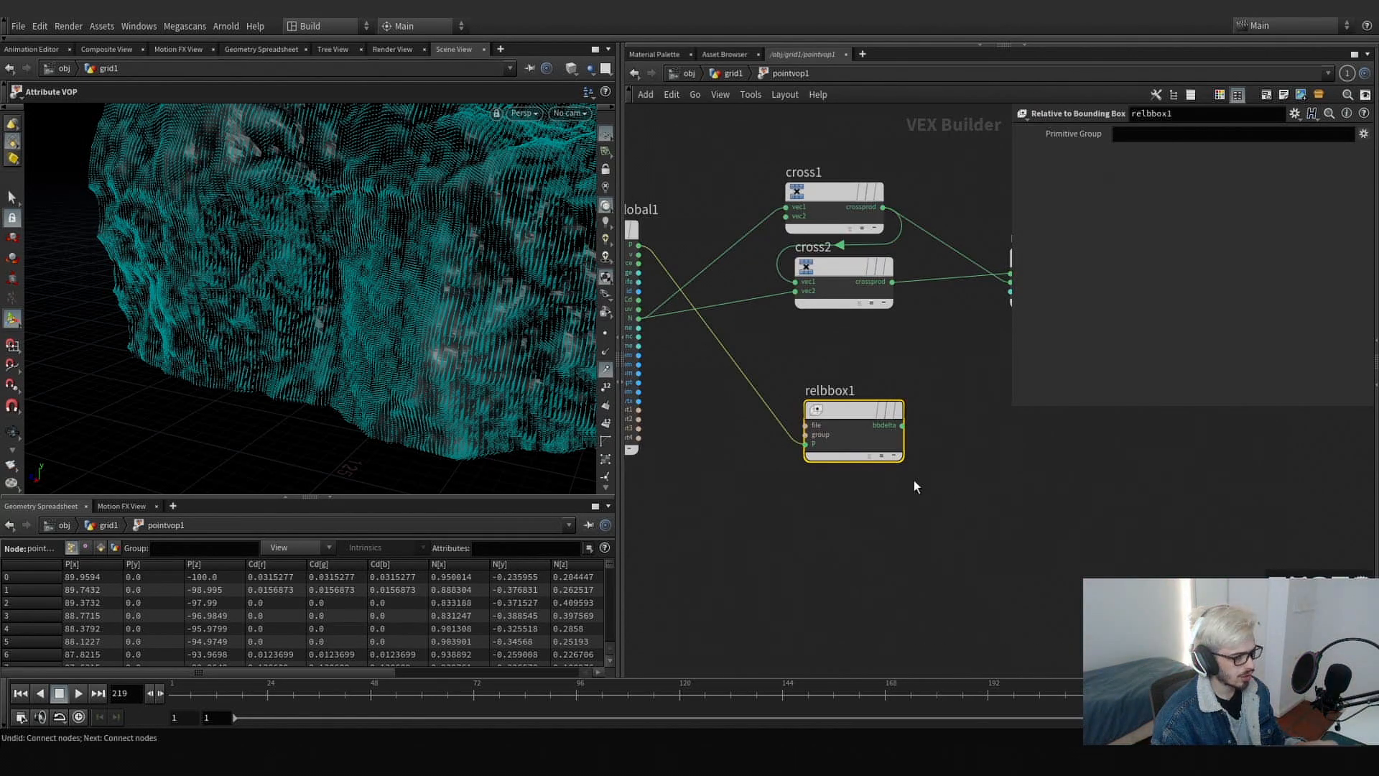
- Wire the bounding box node's output into the output node's Cd and inspect the colours across the wall
middle_click_drag(830, 375, 650, 379)
left_click(726, 428)
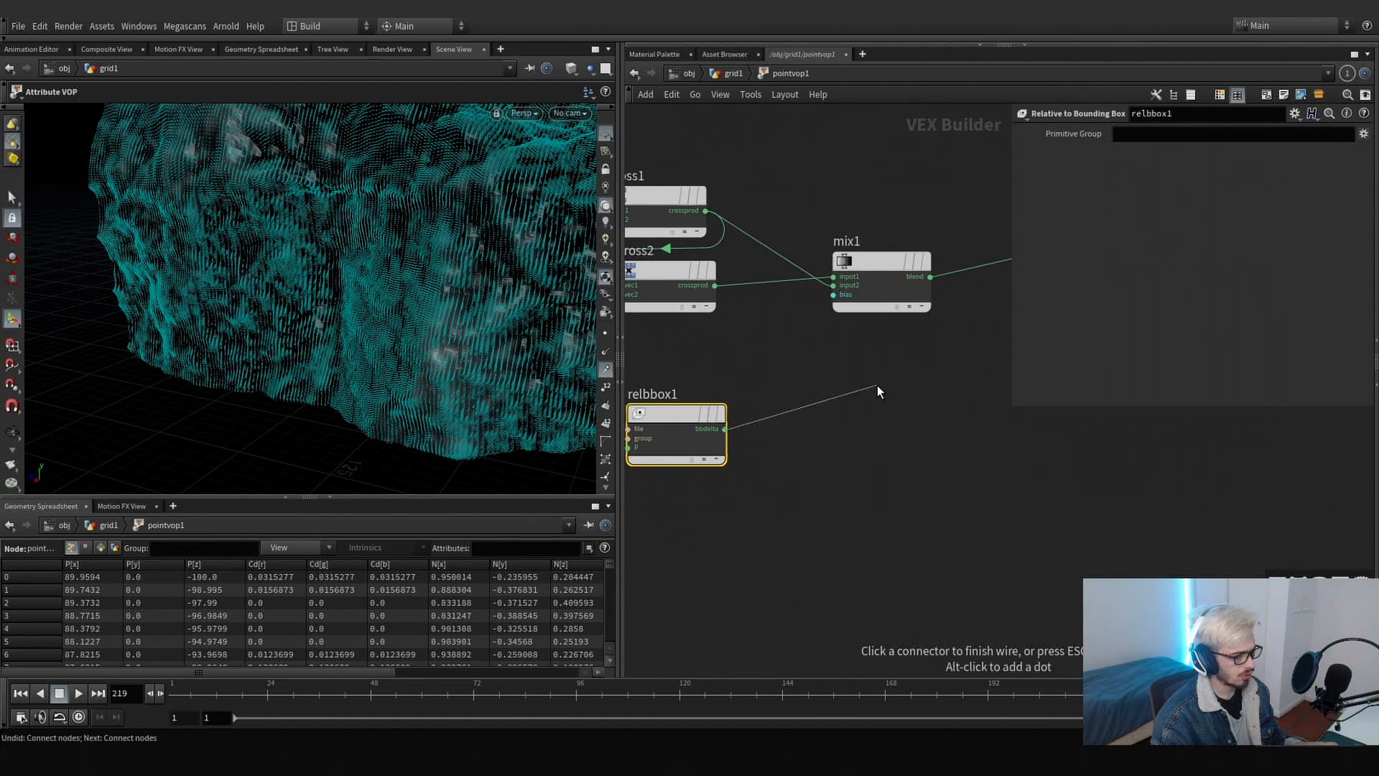
middle_click_drag(878, 386, 679, 418)
left_click(805, 309)
middle_click_drag(782, 381, 886, 373)
middle_click_drag(627, 357, 691, 358)
left_click(609, 370)
left_click_drag(539, 347, 422, 271, "alt")
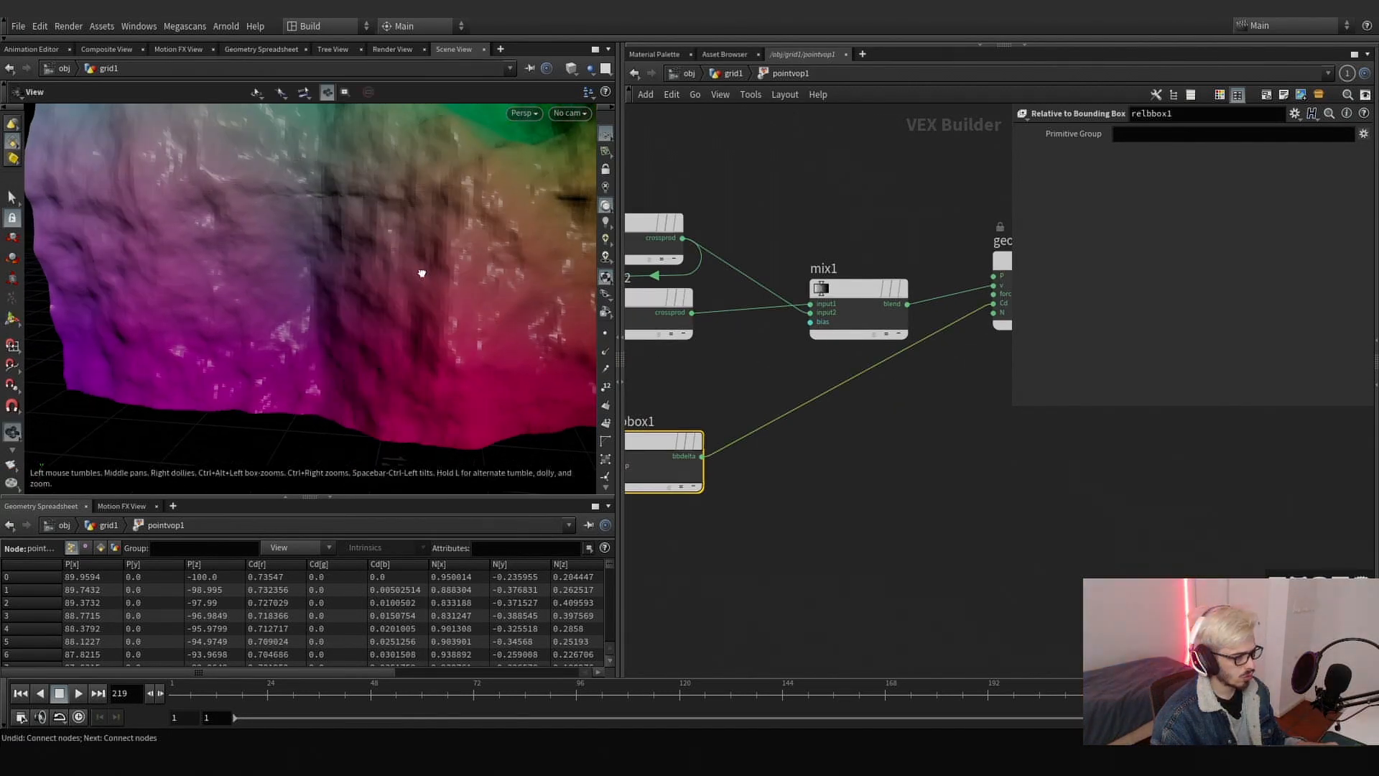
left_click_drag(595, 353, 385, 330)
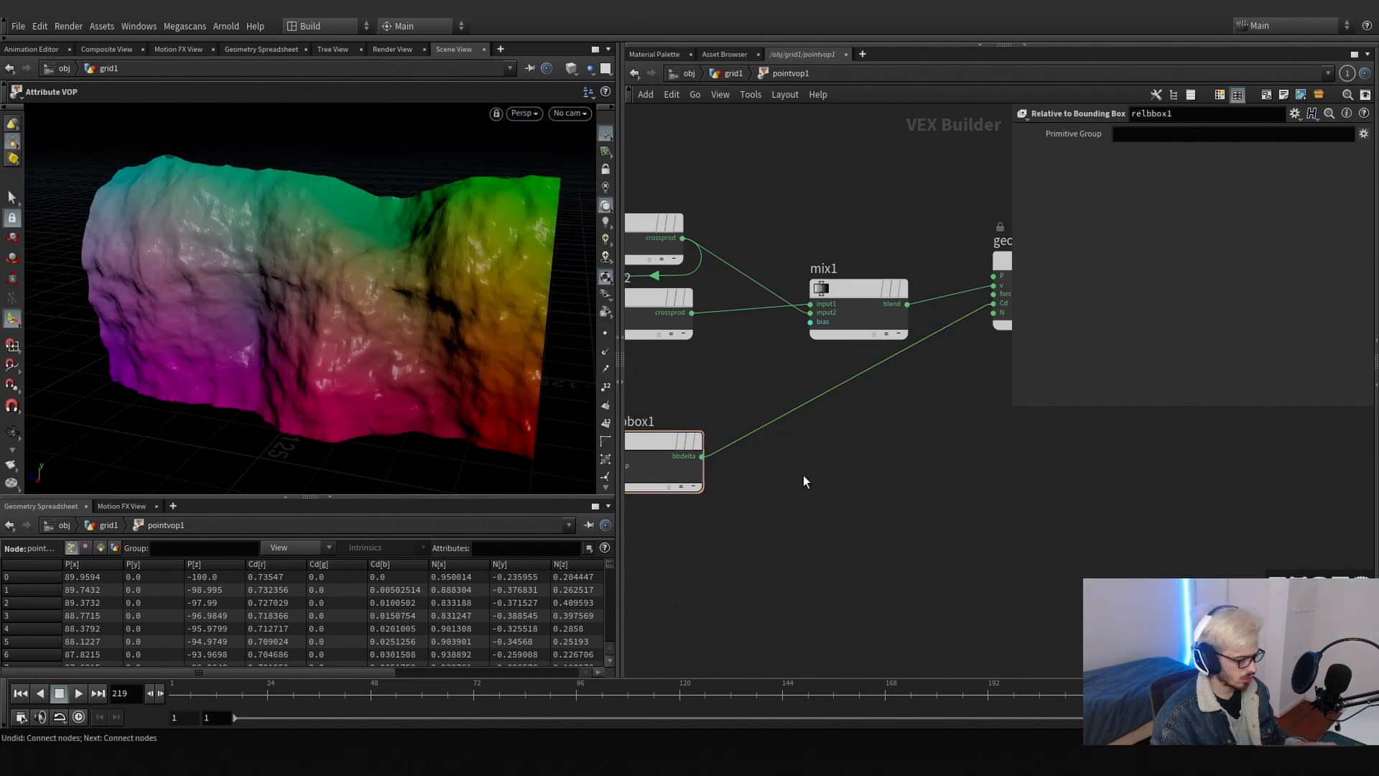
- Insert a Vector to Float node after relbbox1 and send its second component, fval2, to Cd
key("Tab")
type("vector to")
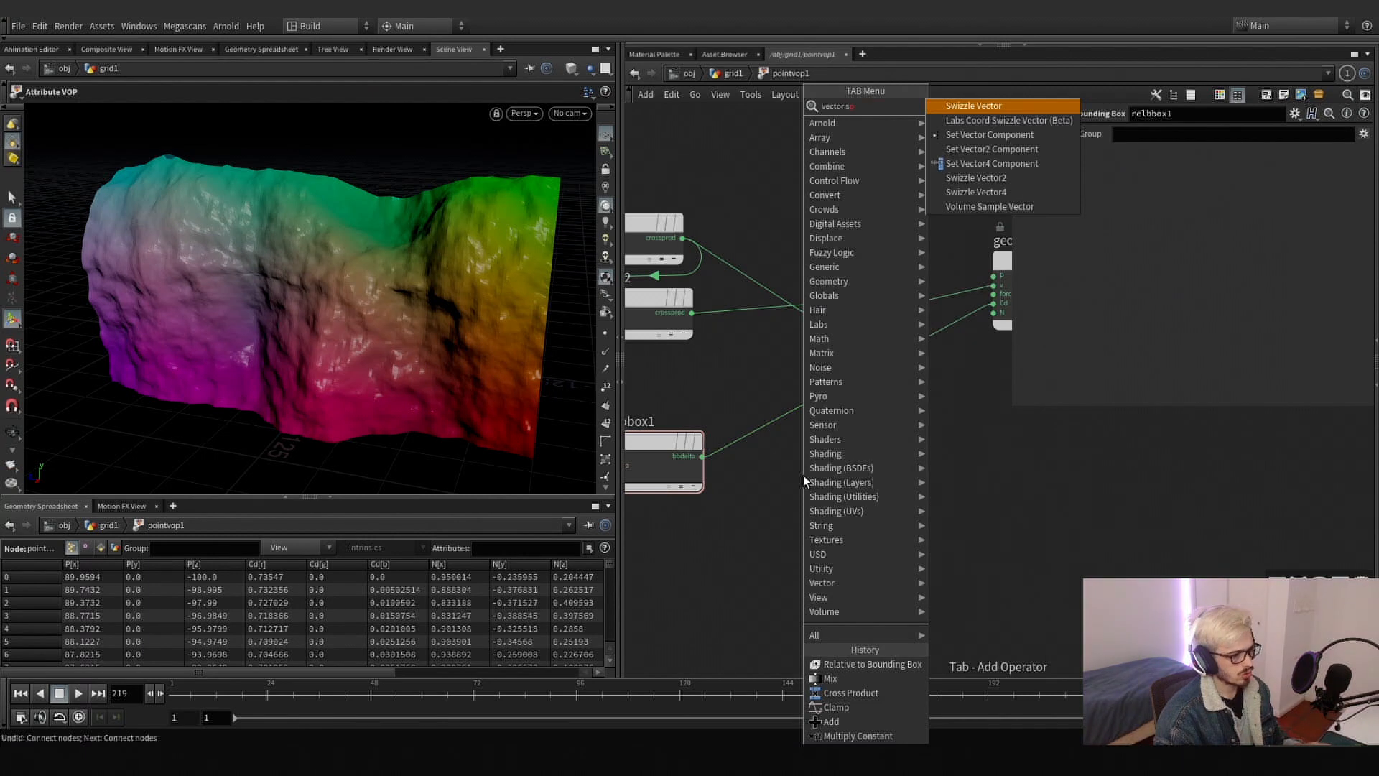
key("Return")
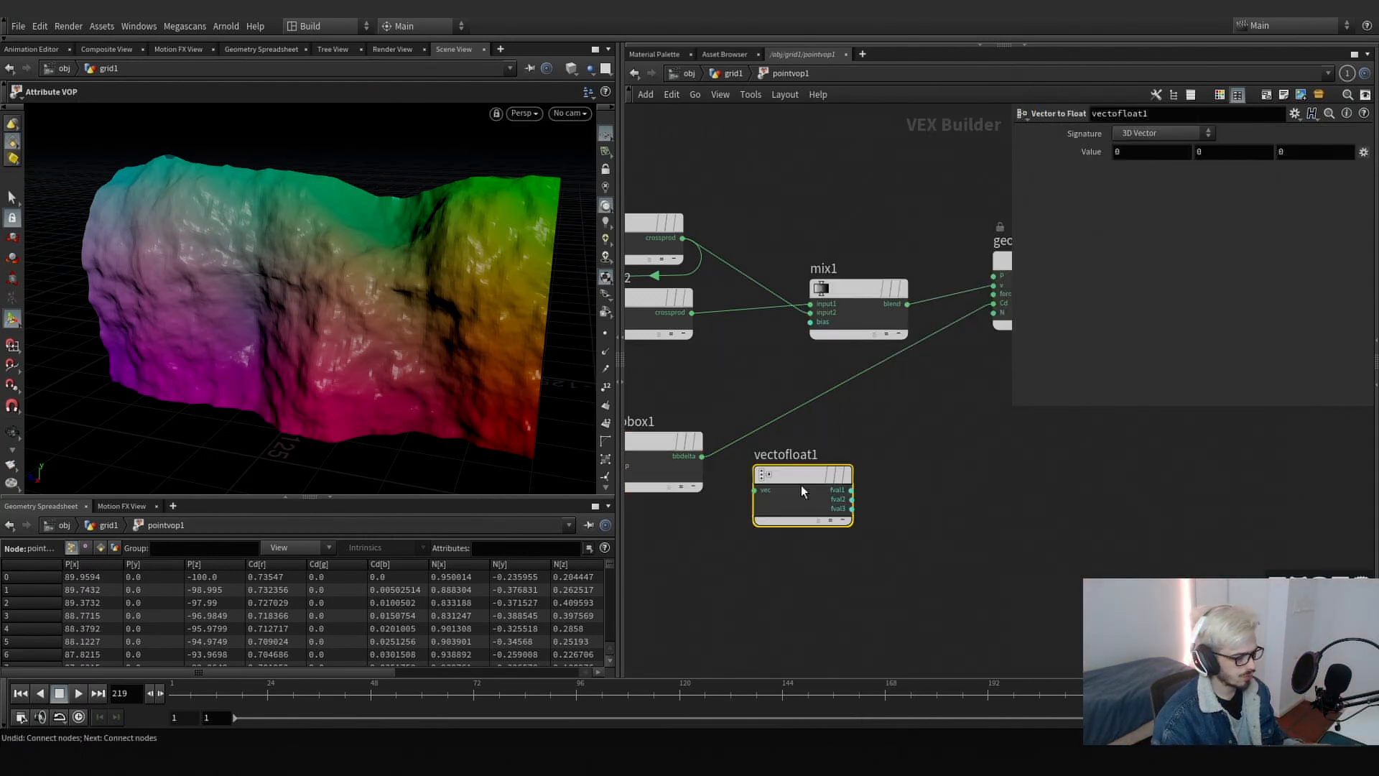
left_click(780, 434)
left_click_drag(779, 429, 887, 446)
left_click_drag(533, 393, 500, 346, "alt")
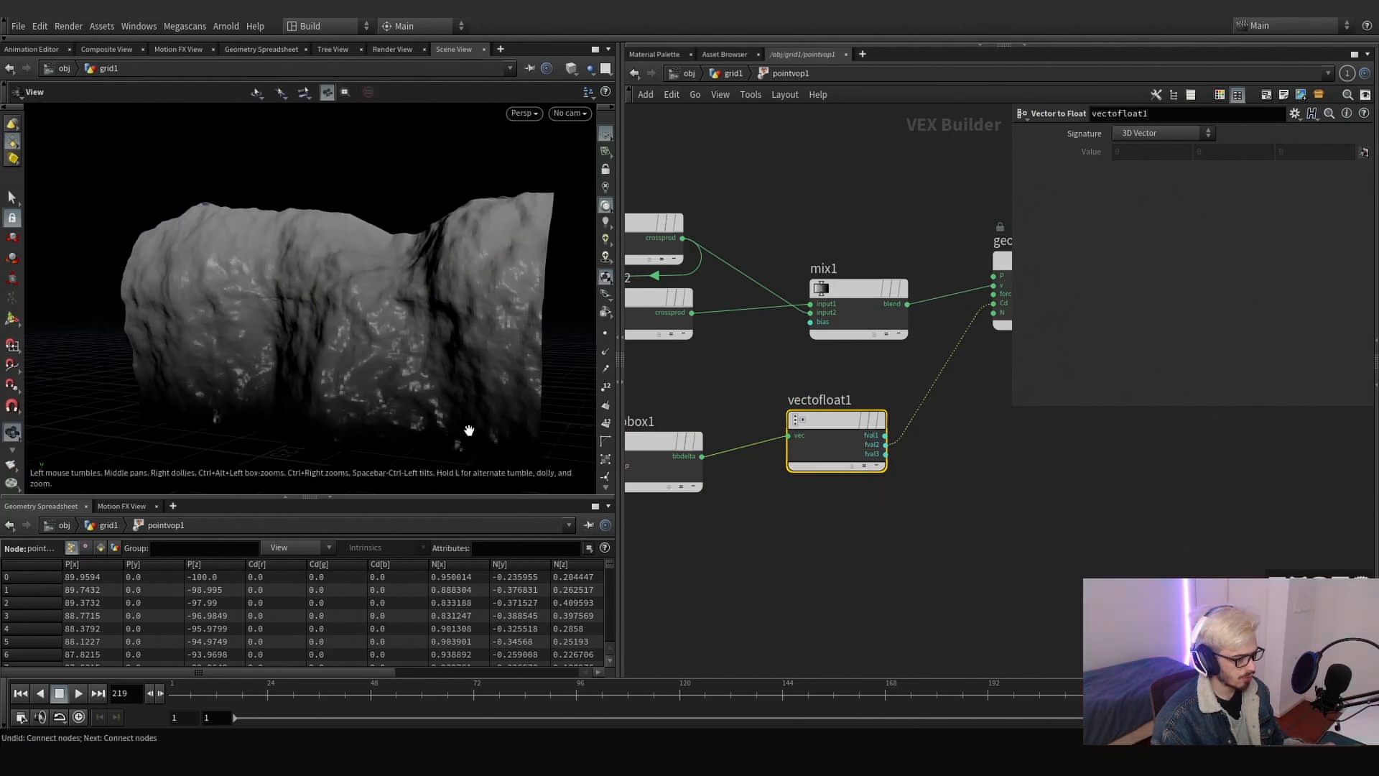
- Move the output node farther away and insert a Fit Range node between vectofloat1 and its Cd input
middle_click_drag(972, 497, 705, 535)
left_click_drag(762, 303, 969, 313)
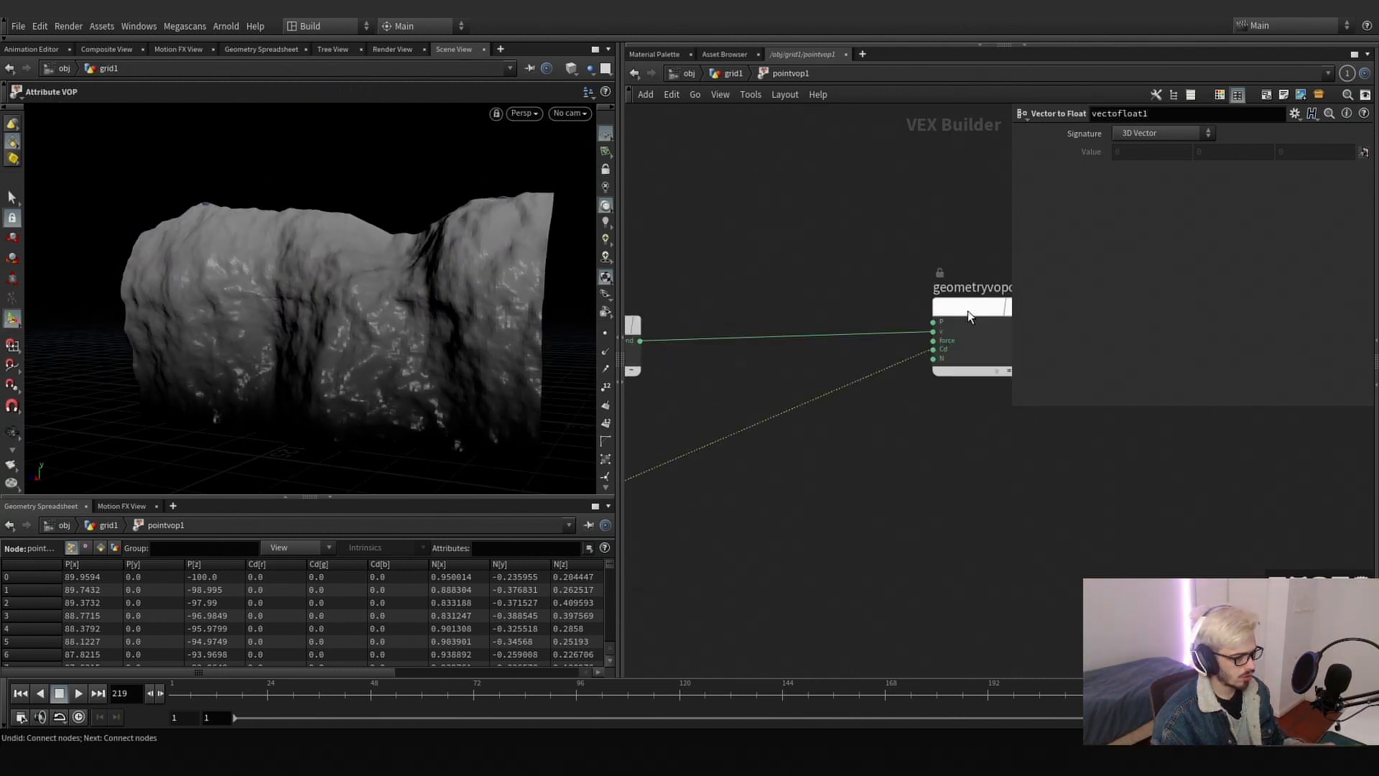
key("Tab")
type("fit")
key("Return")
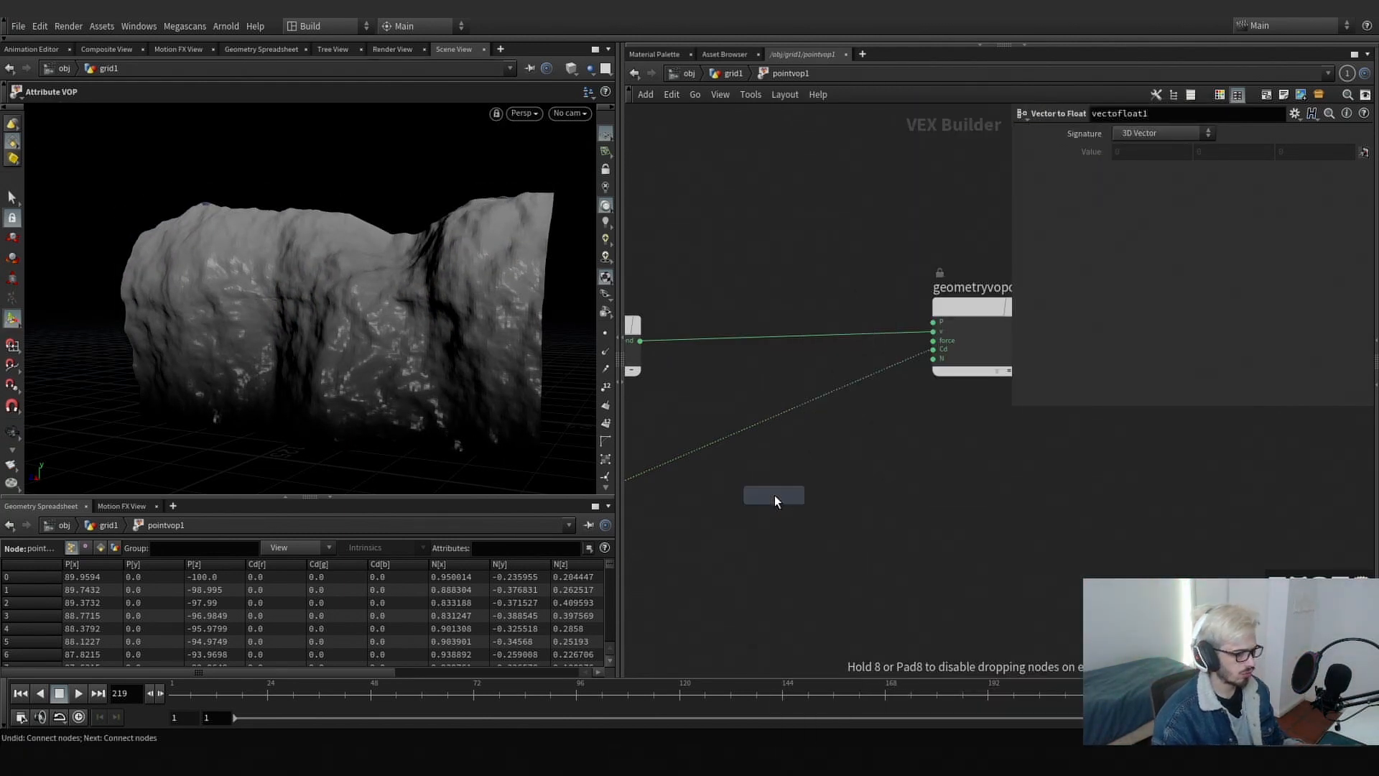
left_click(765, 496)
left_click_drag(798, 502, 775, 468)
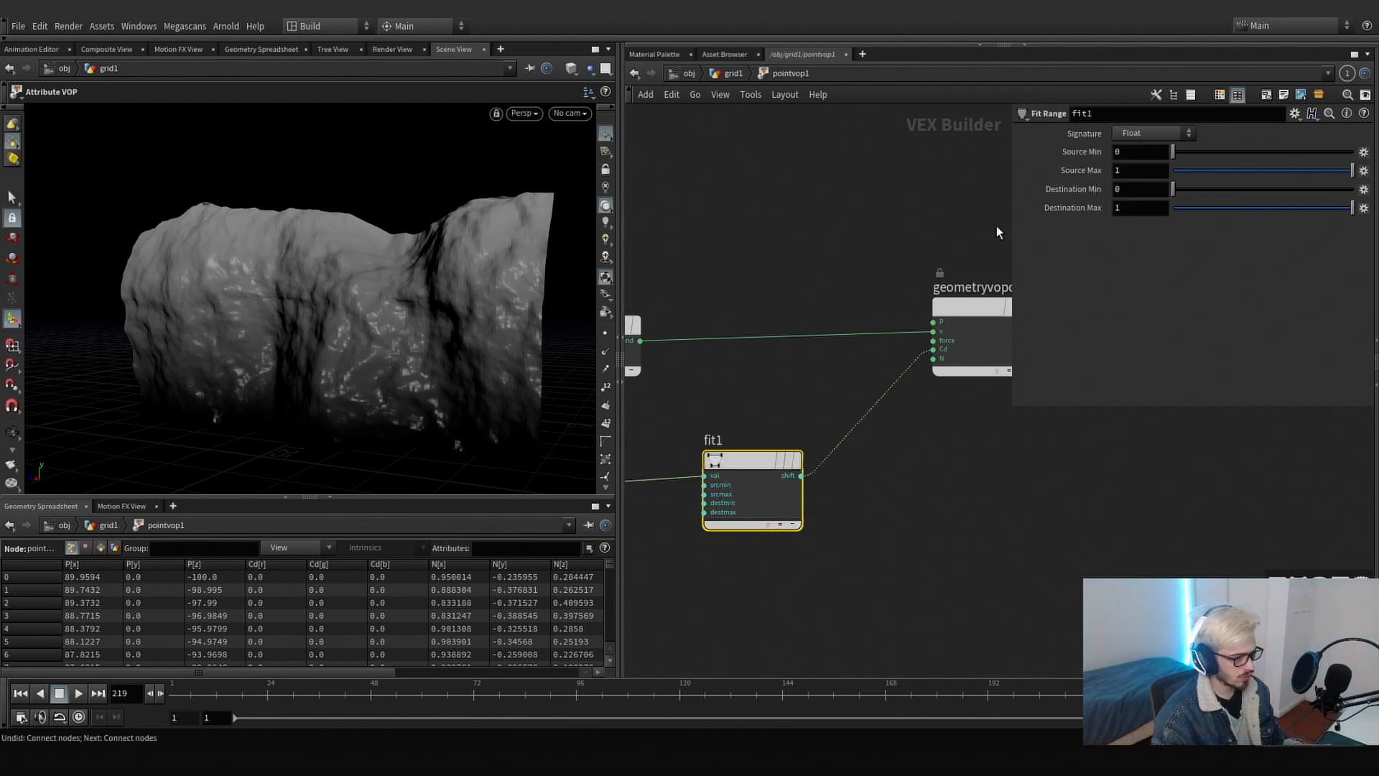
- Set the Fit Range node's Destination Min to 1 and Destination Max to 0
type("1")
key("Tab")
type("0")
key("Return")
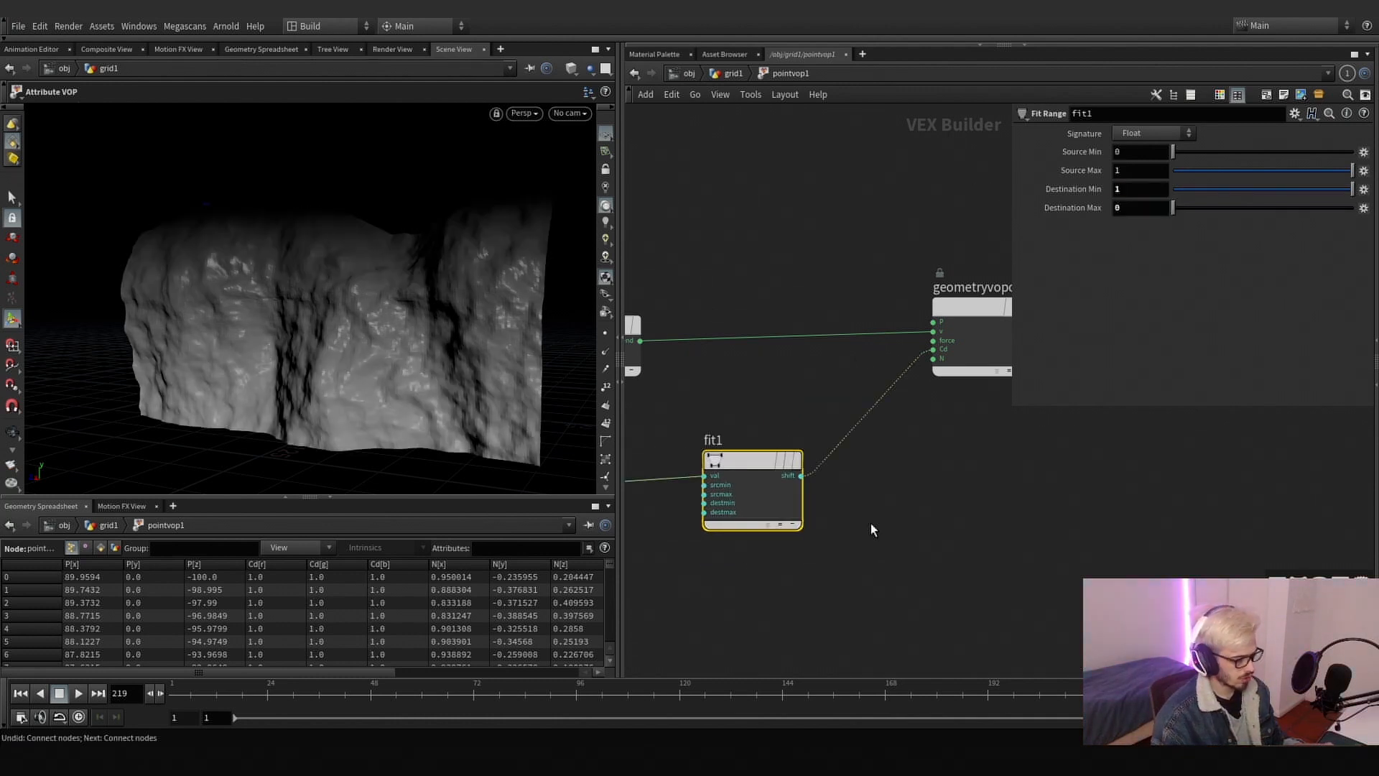
- Insert a Ramp Parameter of type Spline Ramp (float) between fit1 and the output's Cd, and move the output node farther away
key("Tab")
type("ramp")
key("Down")
key("Return")
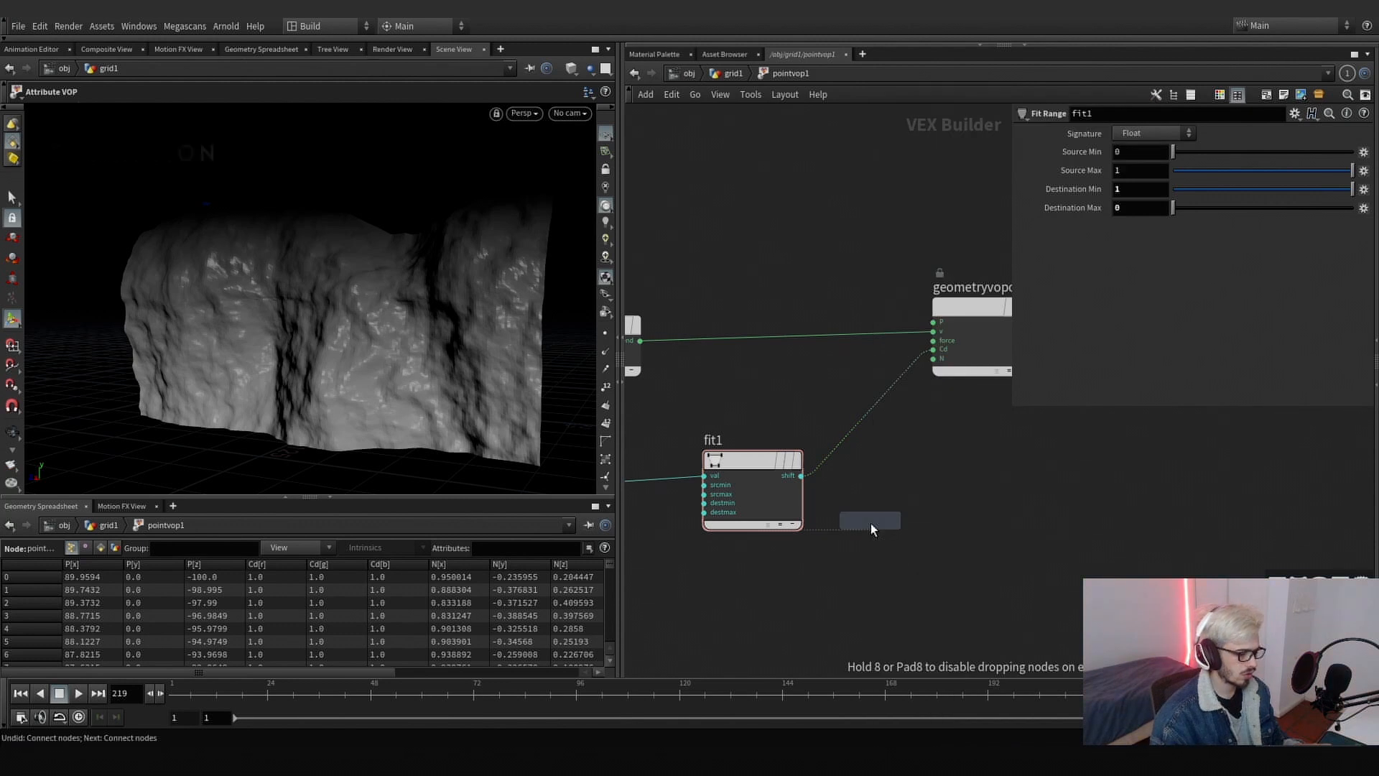
left_click(879, 531)
left_click_drag(879, 535, 945, 447)
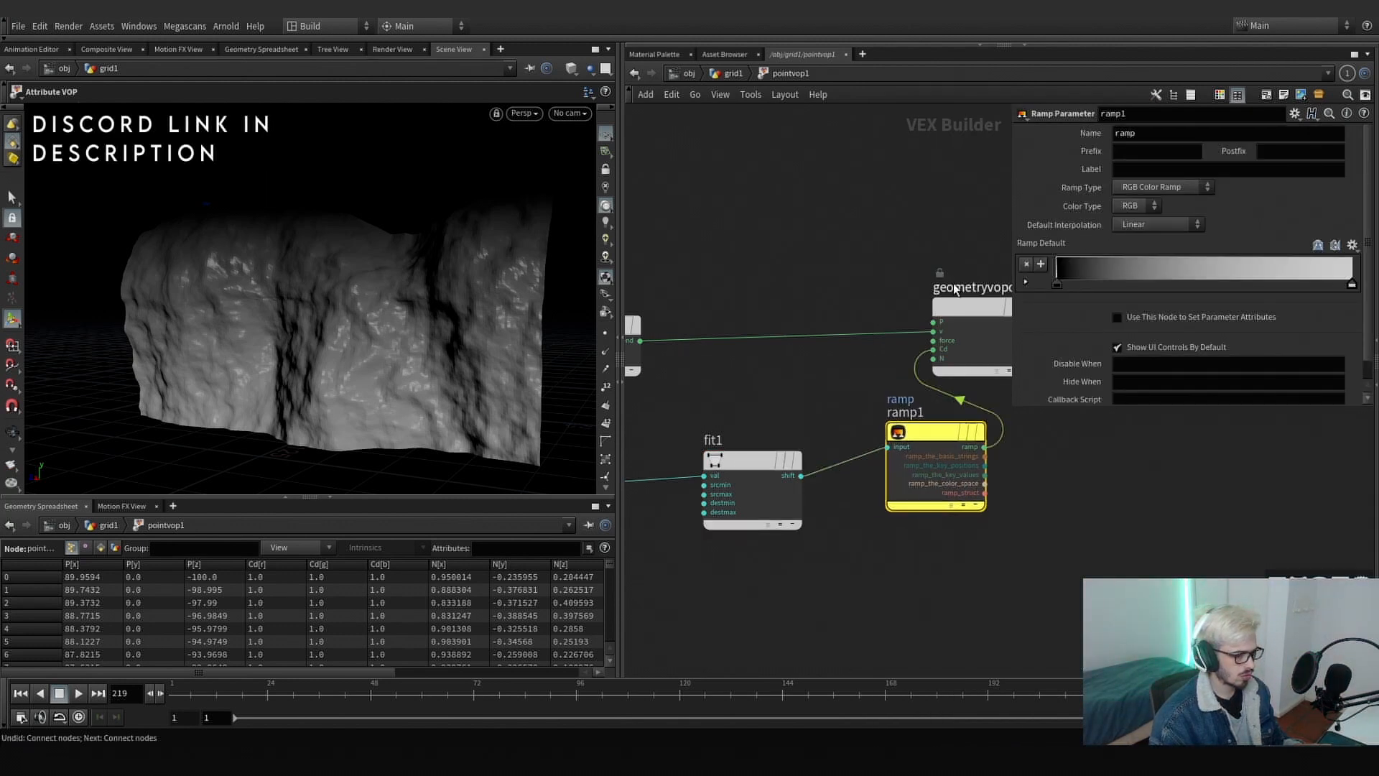
left_click(1154, 186)
left_click(1156, 217)
middle_click_drag(1071, 516, 915, 536)
scroll(916, 536, "down", 4)
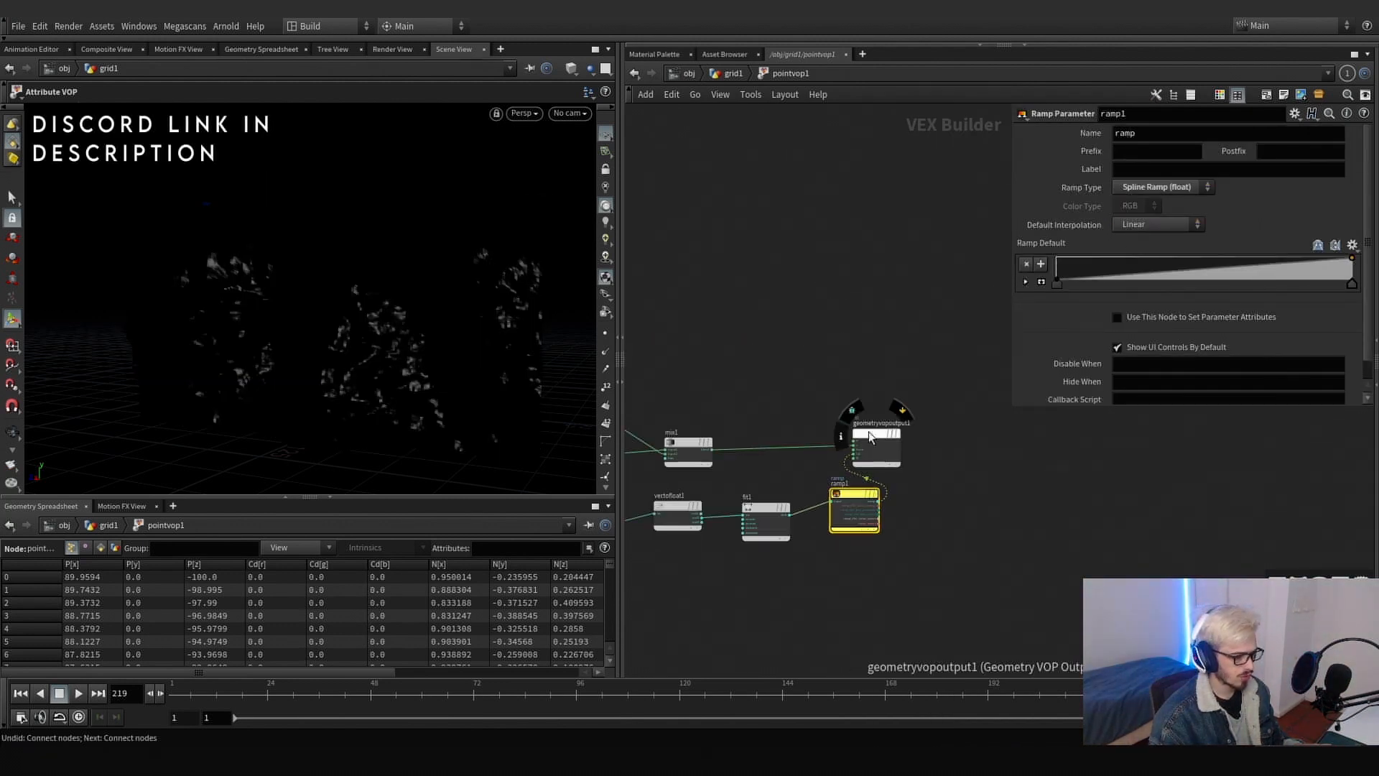
left_click_drag(878, 442, 975, 438)
- Return to the geometry network and shift the first point of pointvop1's ramp to a position of about 0.864
key("u")
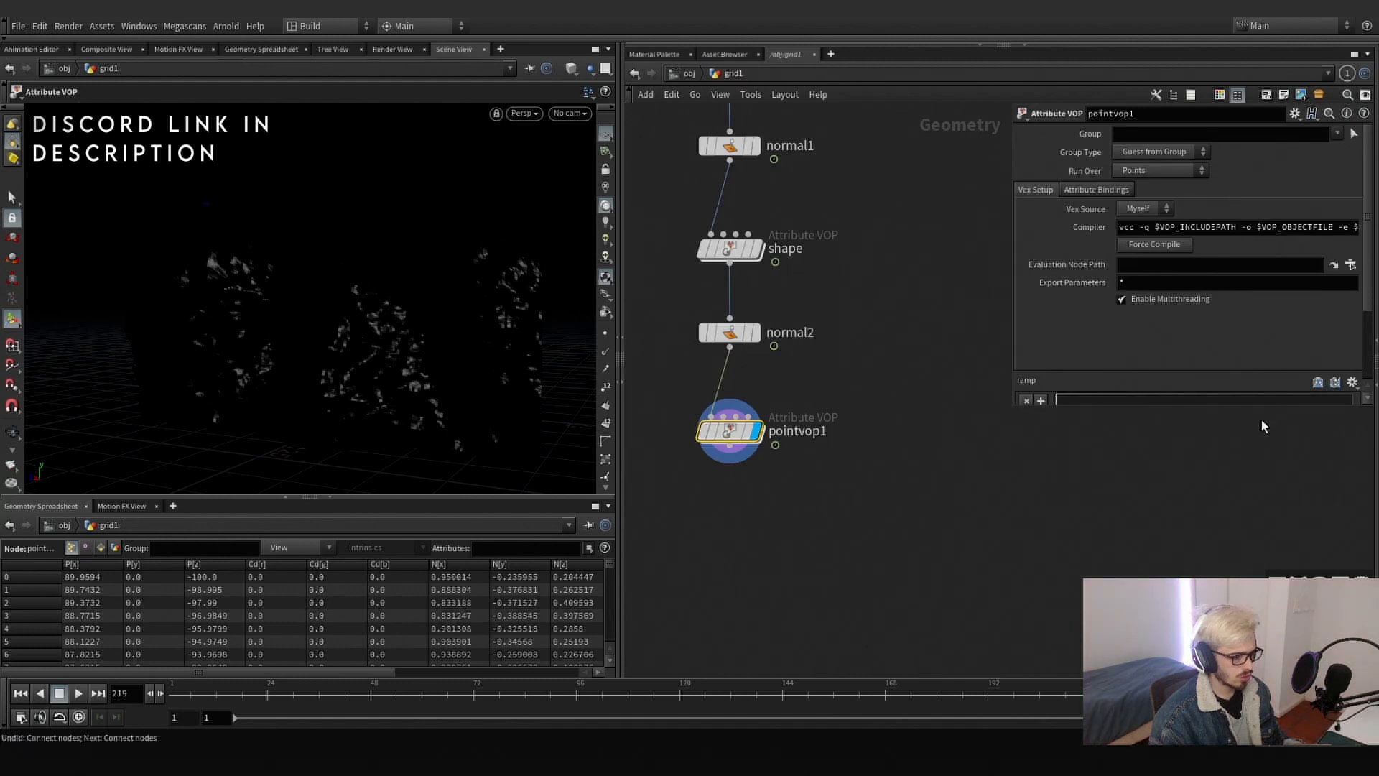
left_click_drag(1259, 407, 1262, 544)
left_click_drag(1363, 417, 1370, 394)
left_click_drag(1057, 422, 1321, 424)
key("Escape")
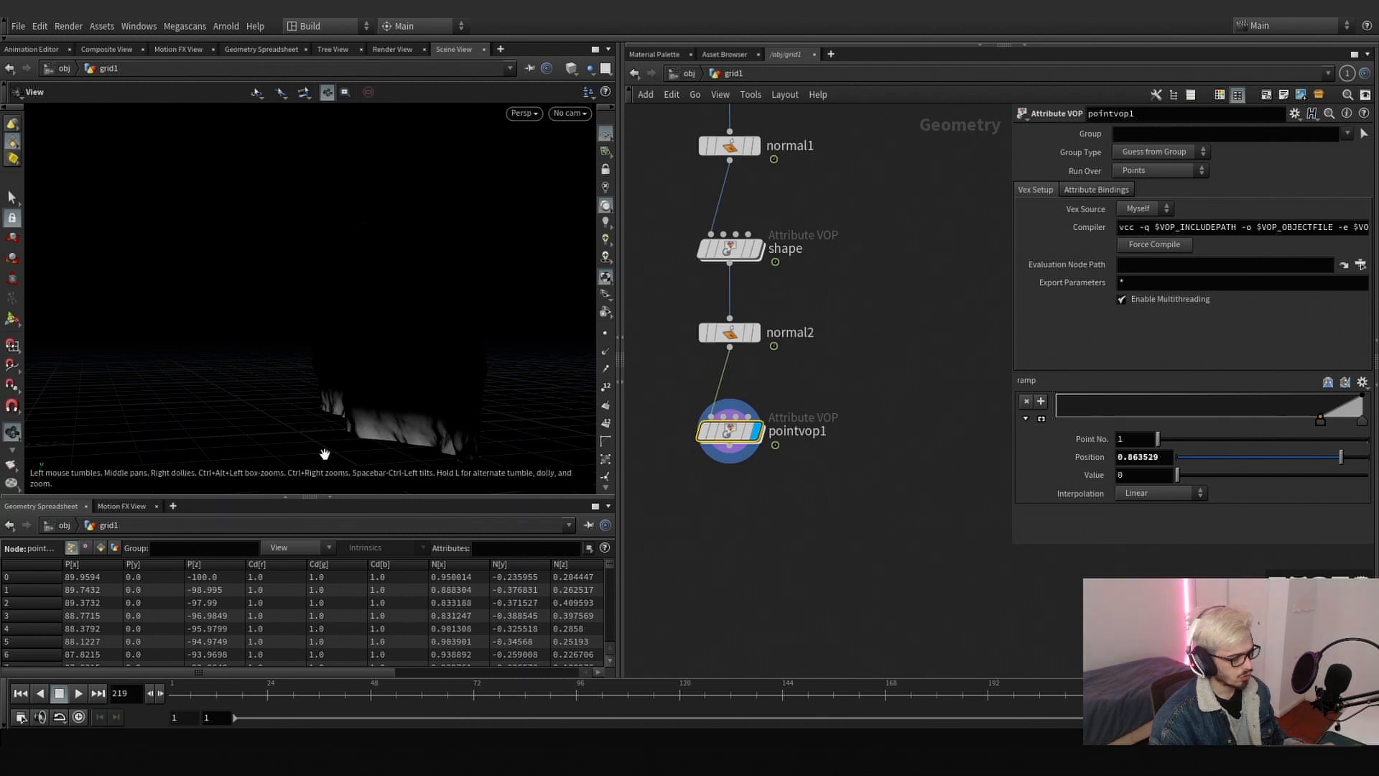
- Go back inside pointvop1 and insert an Add node between ramp1 and the output node's Cd input
double_click(736, 437)
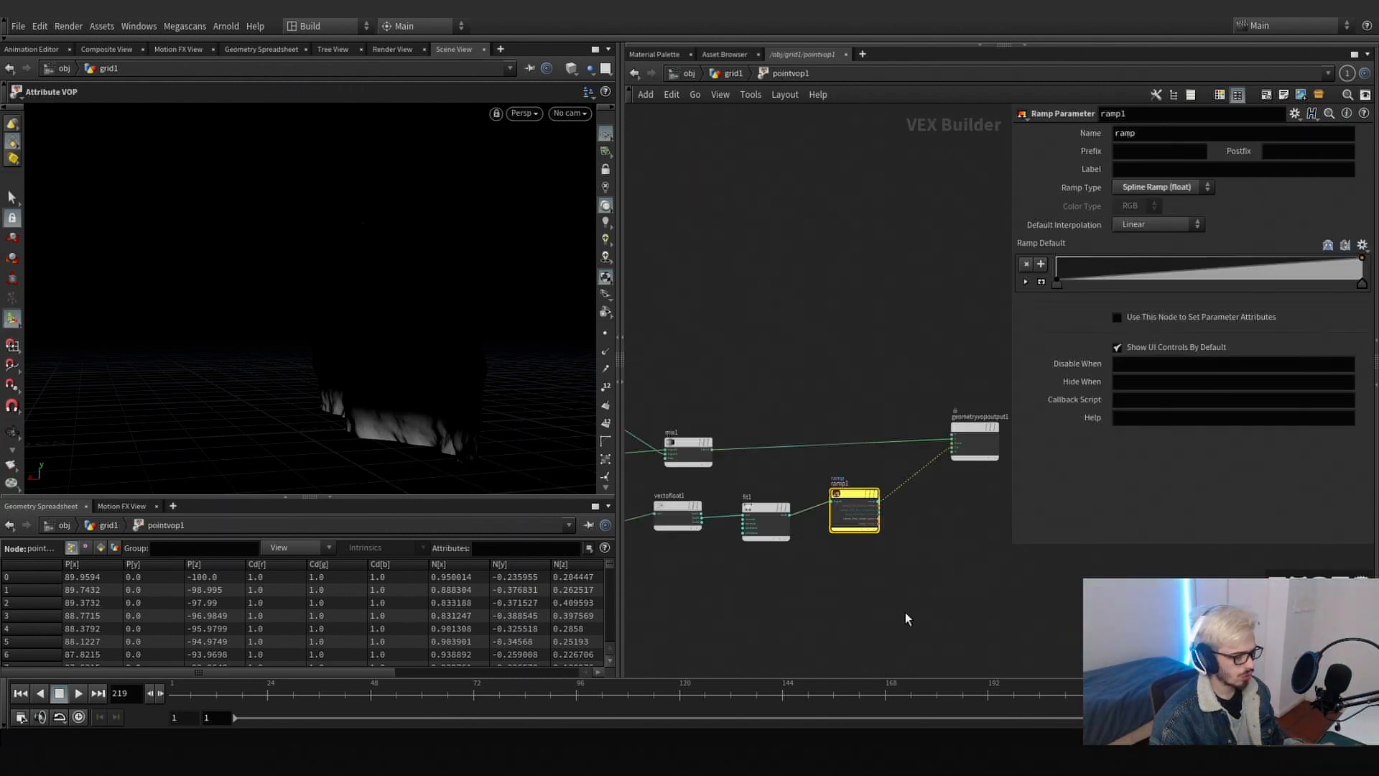
middle_click_drag(905, 612, 852, 532)
key("Tab")
type("mix")
key("Return")
left_click(852, 531)
left_click_drag(852, 532, 860, 417)
- Wire the globals node's uv output into the second input of add1
scroll(860, 417, "up", 3)
left_click(860, 408)
scroll(730, 393, "down", 3)
middle_click_drag(729, 393, 927, 374)
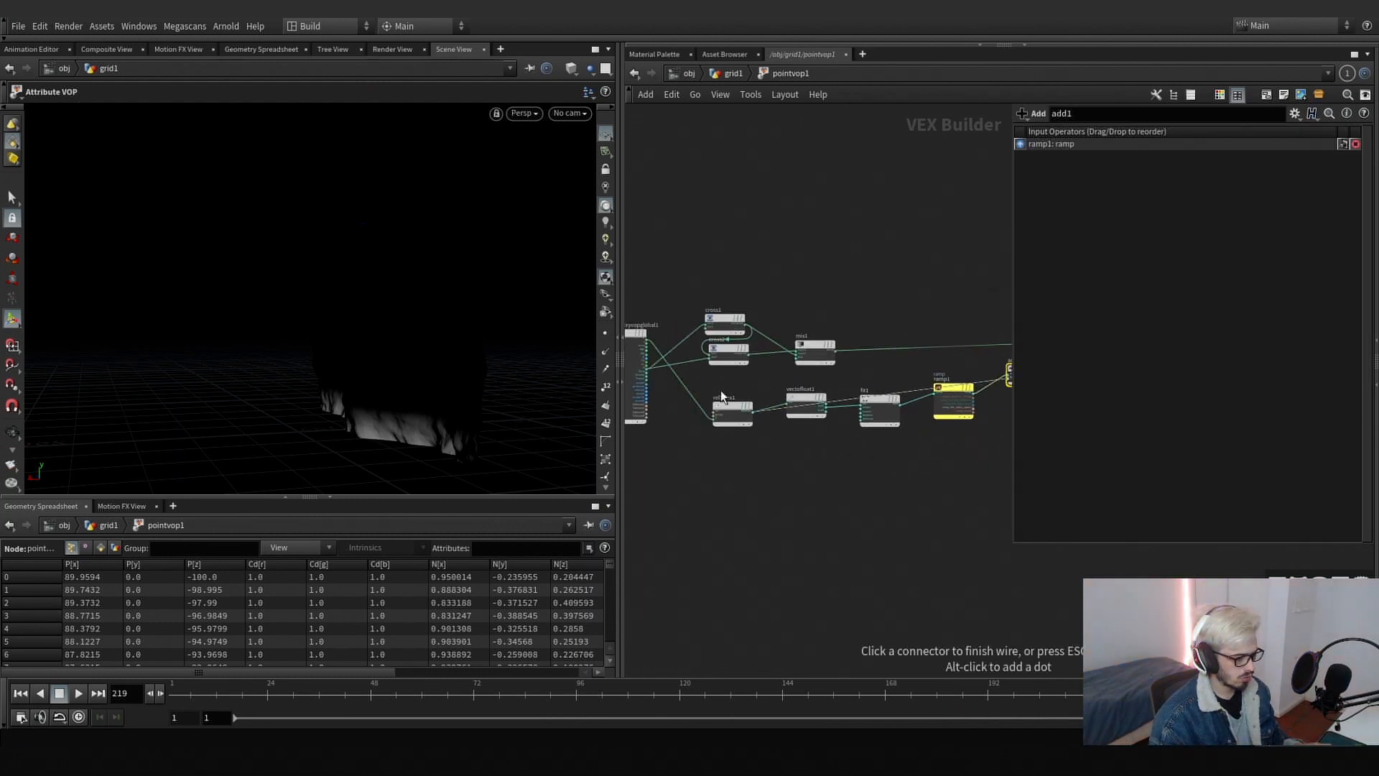
middle_click_drag(640, 372, 700, 386)
scroll(698, 384, "up", 5)
left_click(743, 377)
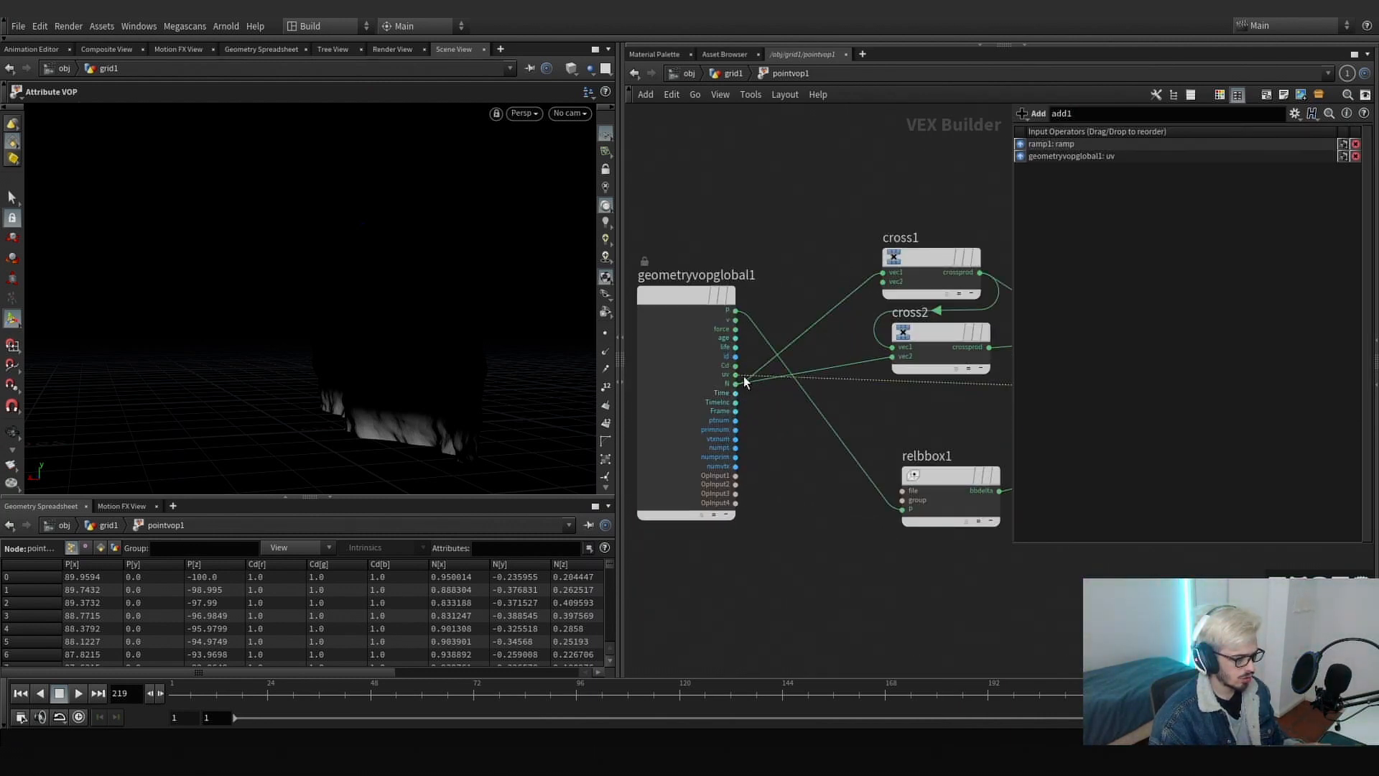
- Rewire add1's second input so that it comes from the globals node's Cd output
left_click_drag(751, 377, 732, 367)
middle_click_drag(887, 426, 811, 435)
left_click_drag(390, 384, 524, 384, "alt")
scroll(400, 372, "down", 2, "alt")
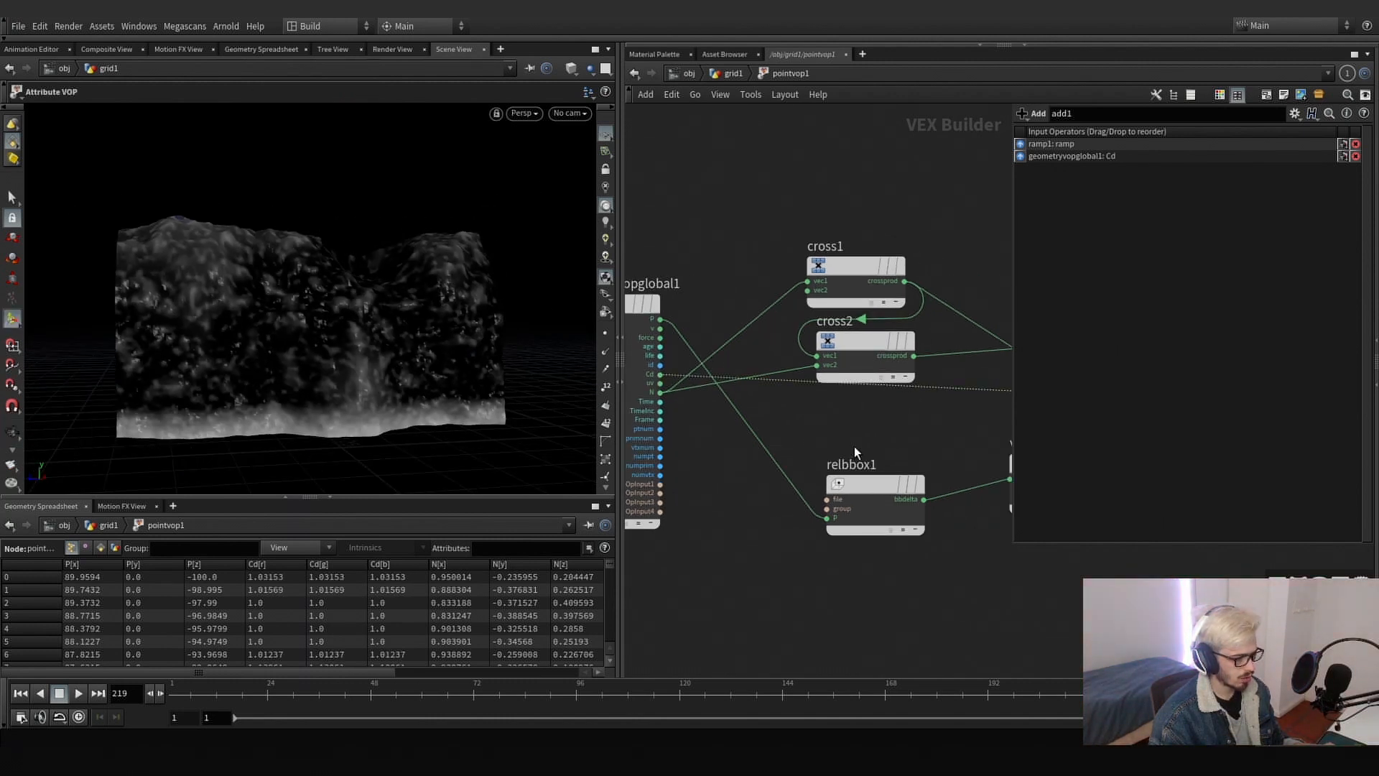
- Connect add1's output to the bias input of mix1 and show the point trails on the wall
scroll(854, 441, "down", 3)
middle_click_drag(853, 441, 638, 436)
middle_click_drag(968, 436, 977, 408)
scroll(891, 404, "up", 3)
left_click(935, 434)
middle_click_drag(682, 407, 835, 416)
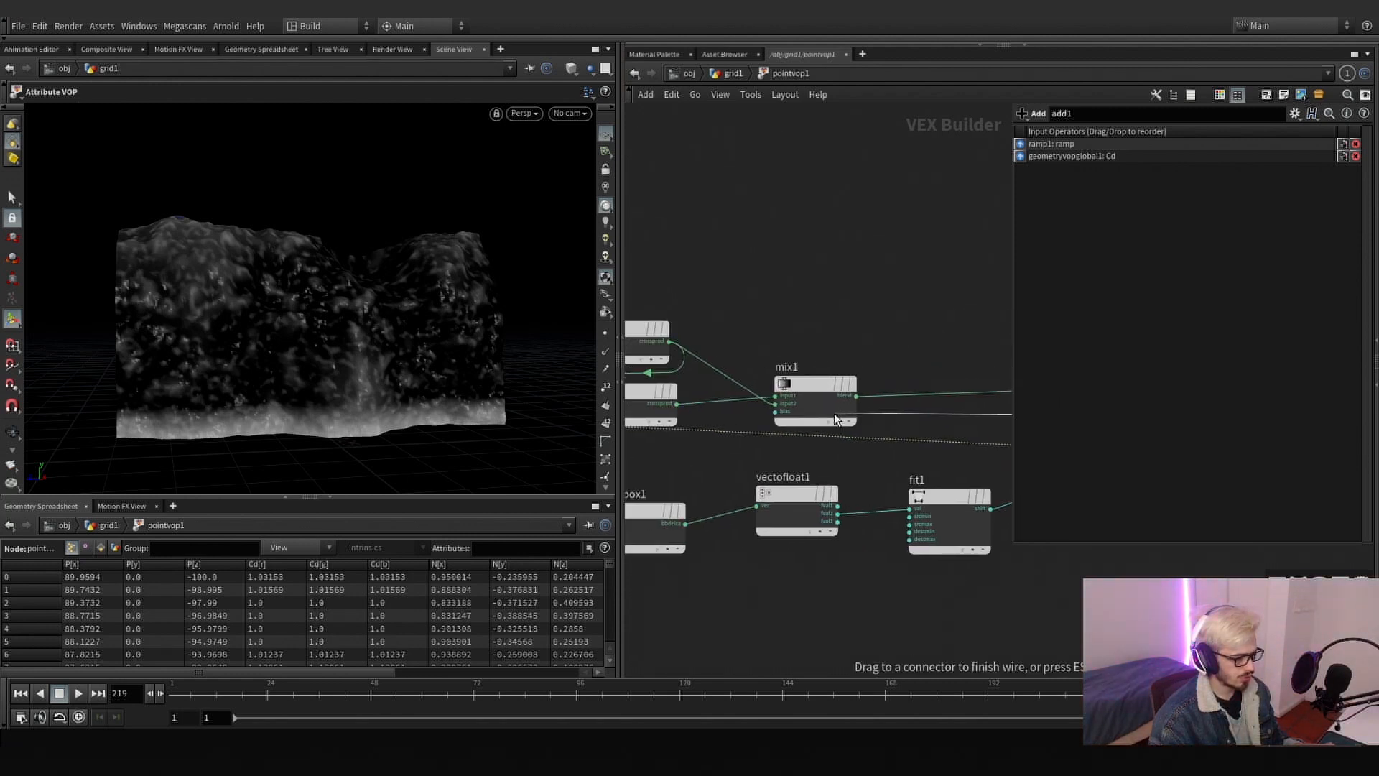
left_click(781, 414)
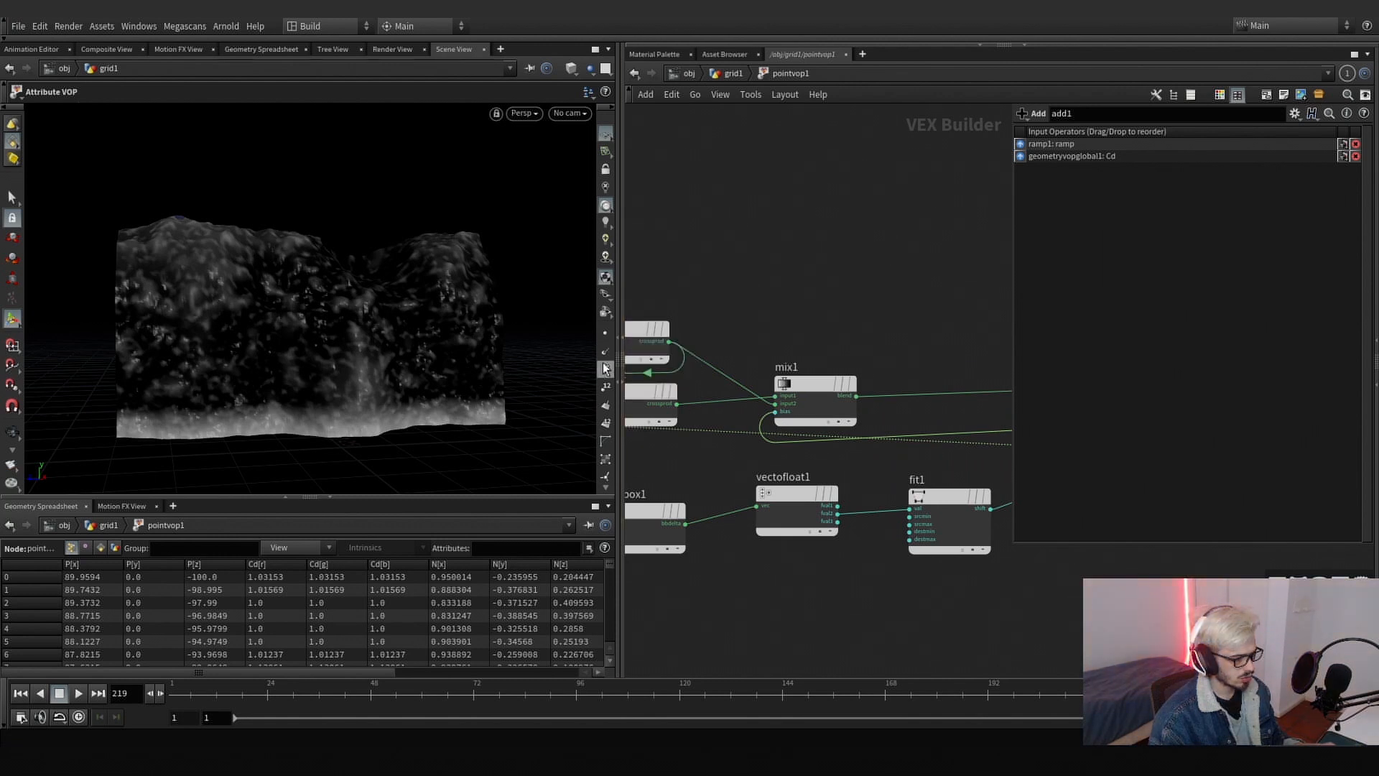
scroll(409, 348, "up", 6)
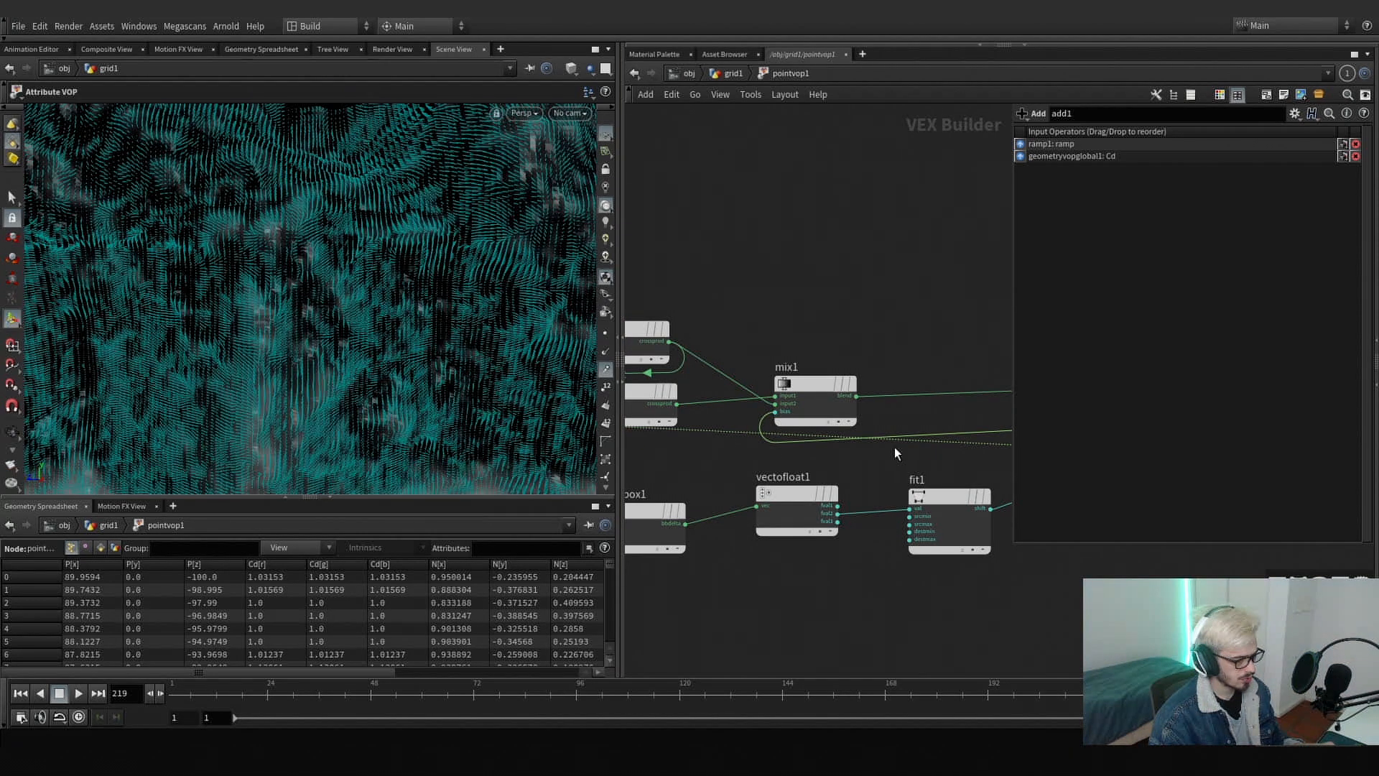
- Try cutting the Cd wire into add1 and undo the disconnection
key("y")
left_click_drag(944, 458, 977, 432)
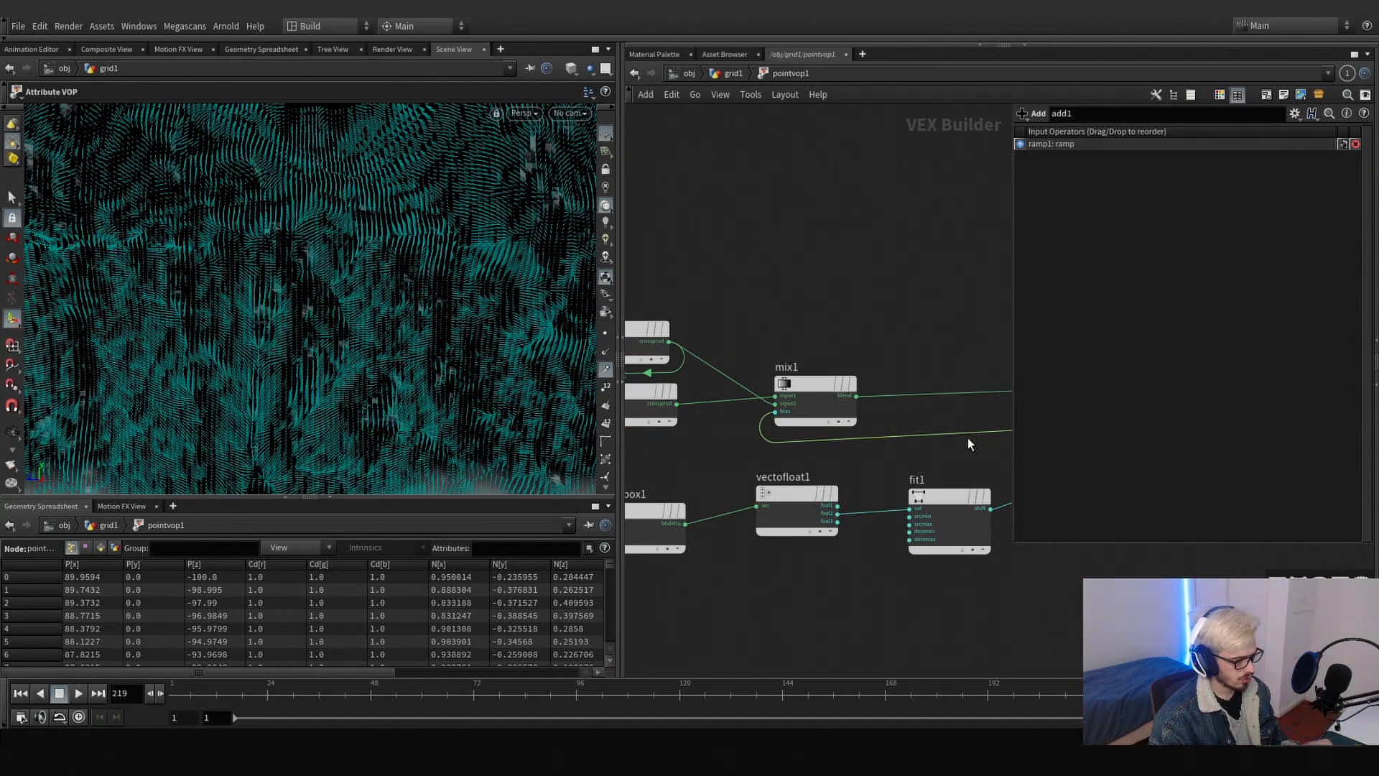
key("ctrl+z")
- Return to the grid1 geometry network and rename pointvop1 as v
scroll(868, 458, "down", 3)
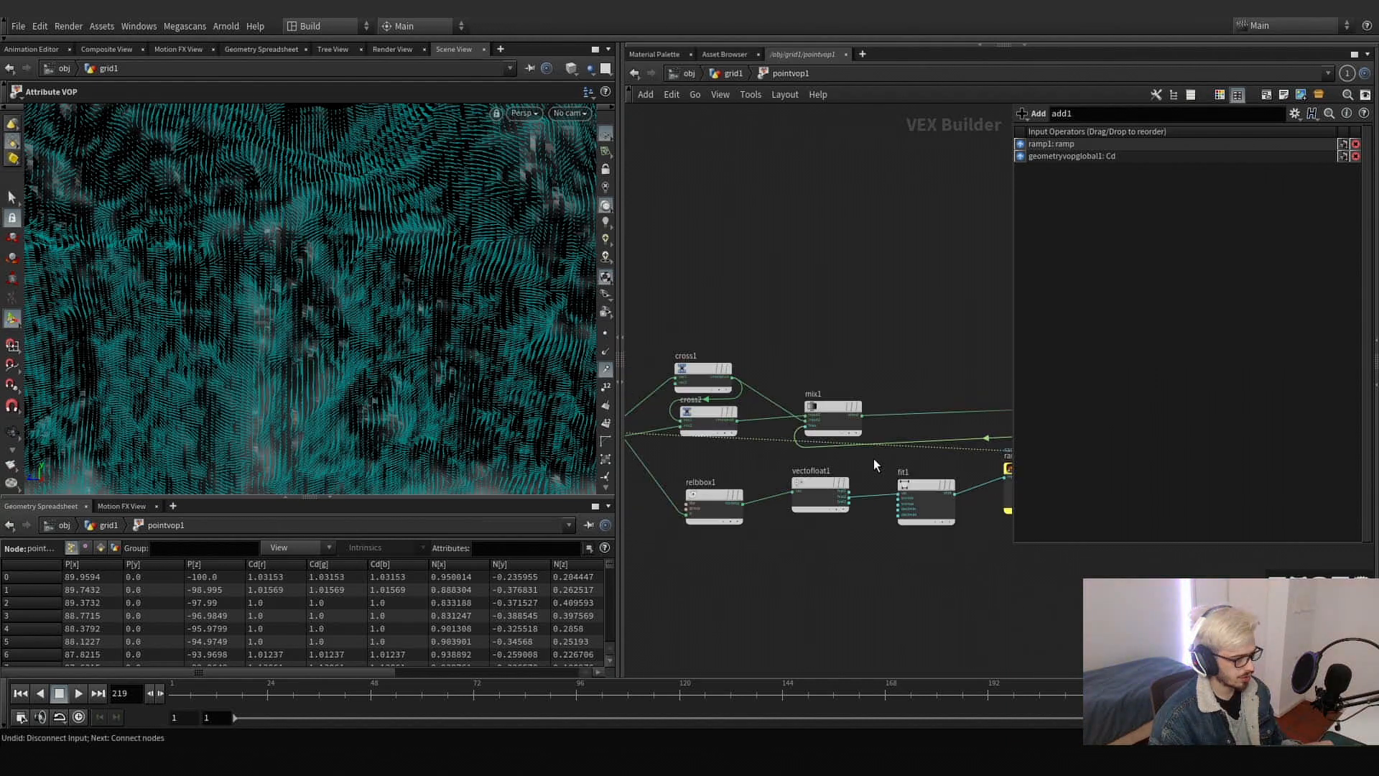
scroll(863, 402, "down", 3)
middle_click_drag(883, 376, 862, 382)
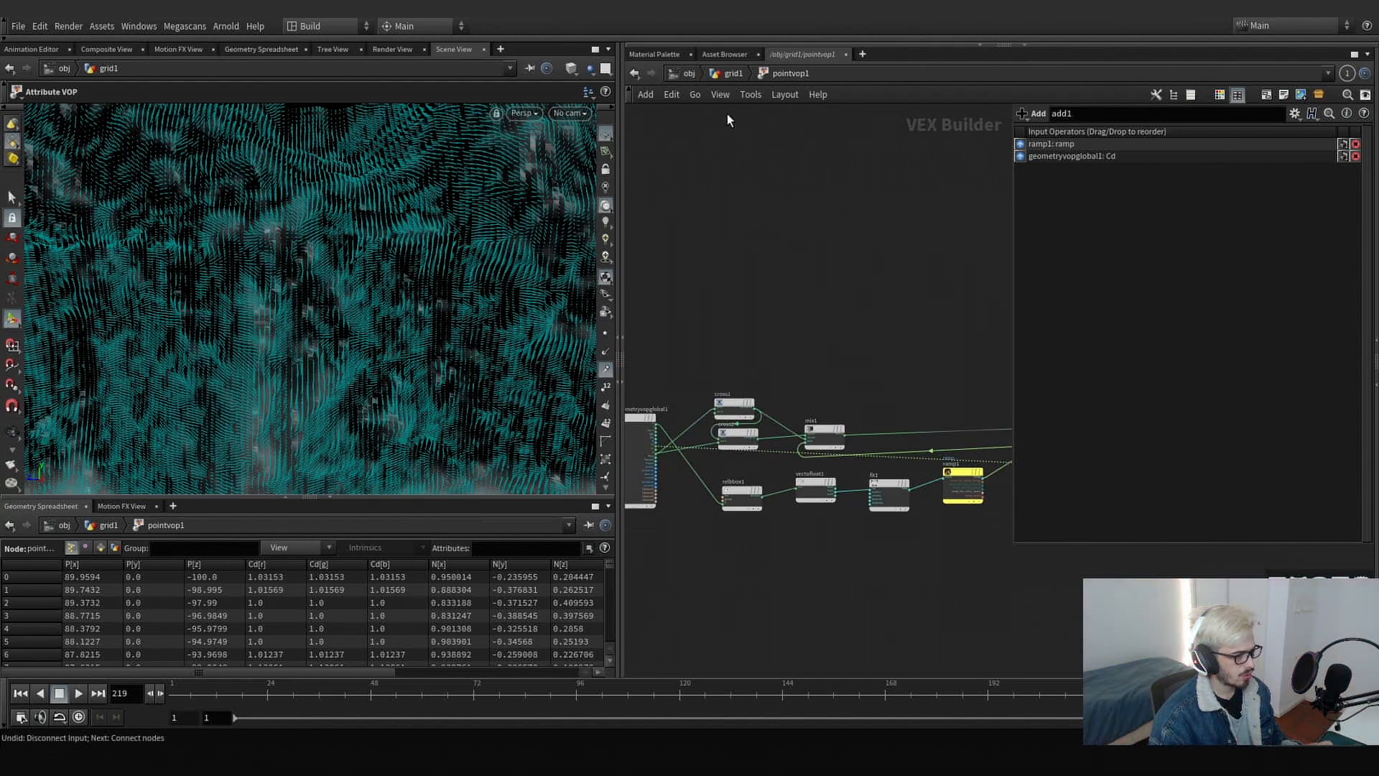
left_click(729, 73)
double_click(797, 432)
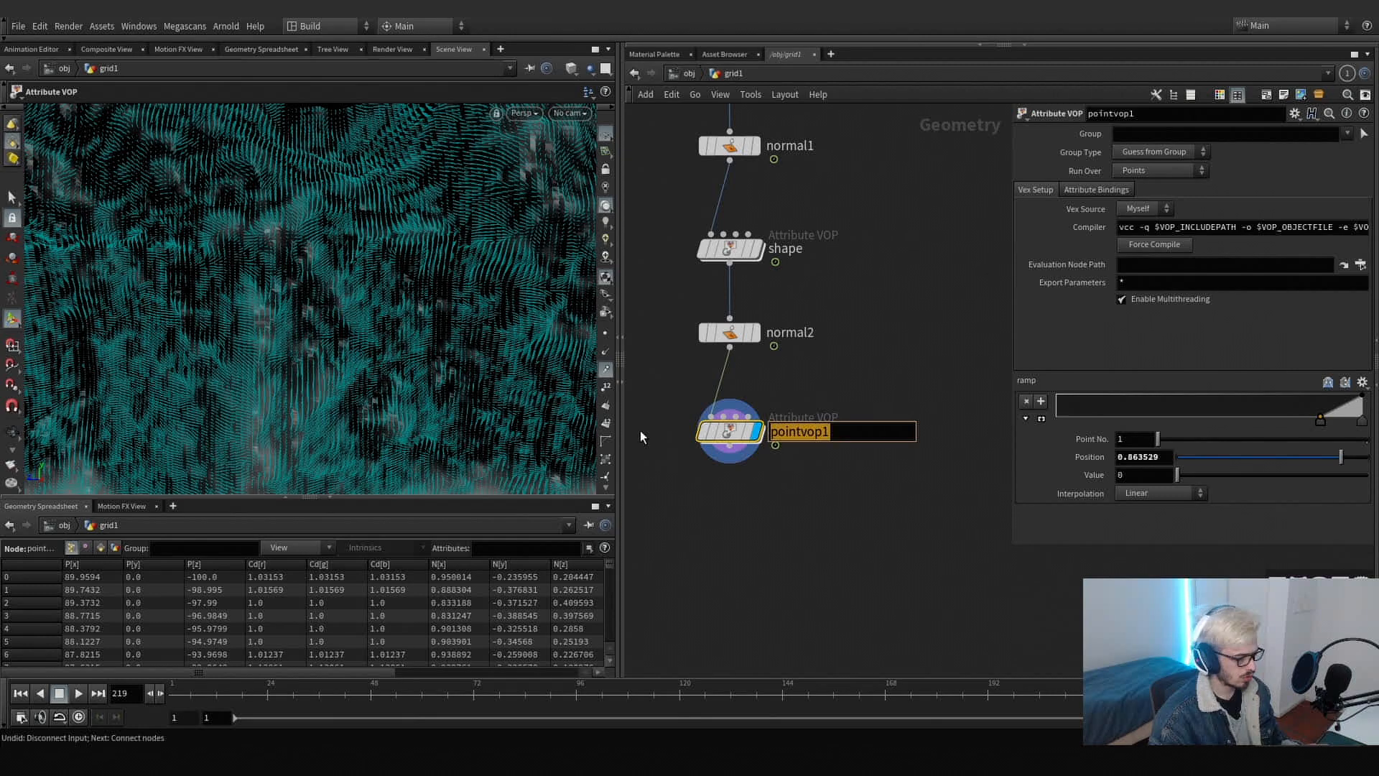
type("v")
key("Return")
key("Escape")
- Move the timeline to frame 133, append a Point Velocity node to v and display it
left_click_drag(480, 398, 343, 341)
left_click_drag(278, 695, 734, 708)
key("Tab")
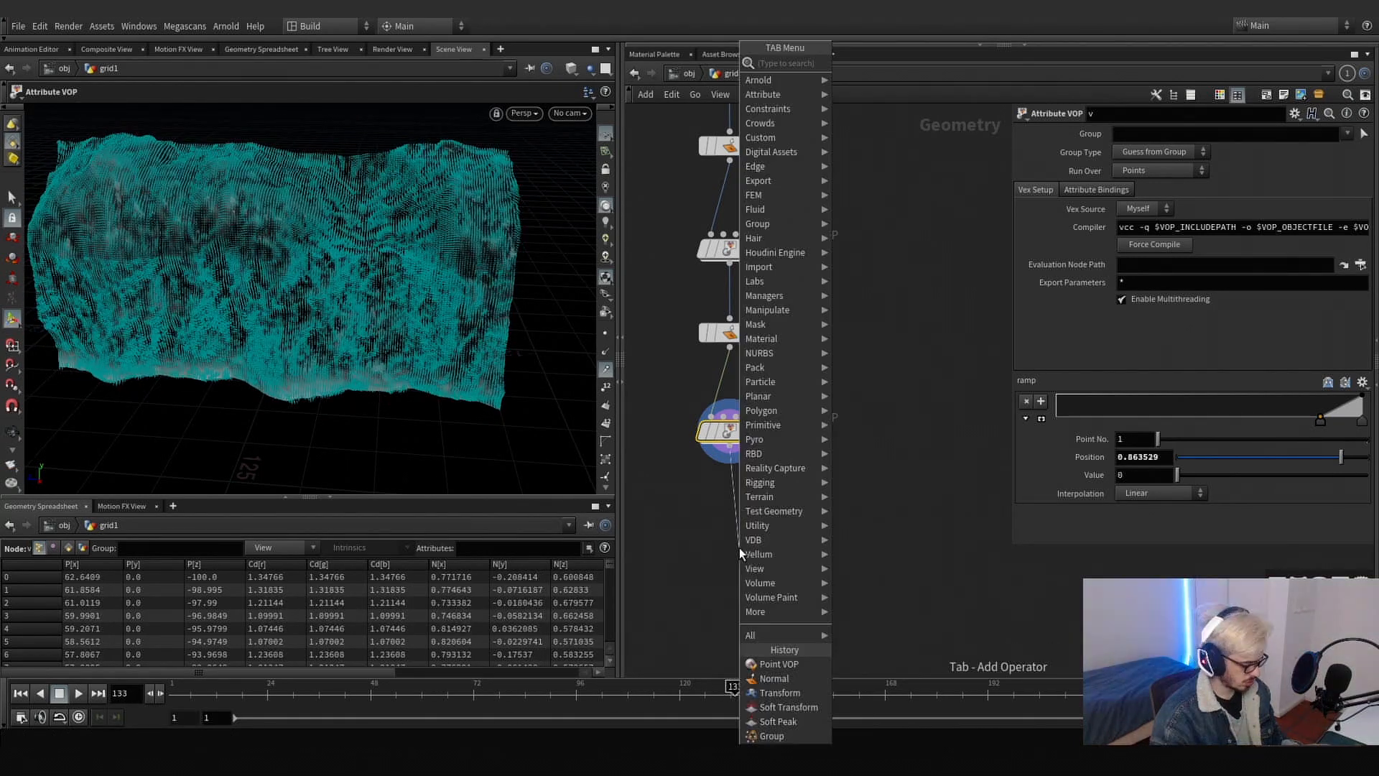
type("point ve")
key("Return")
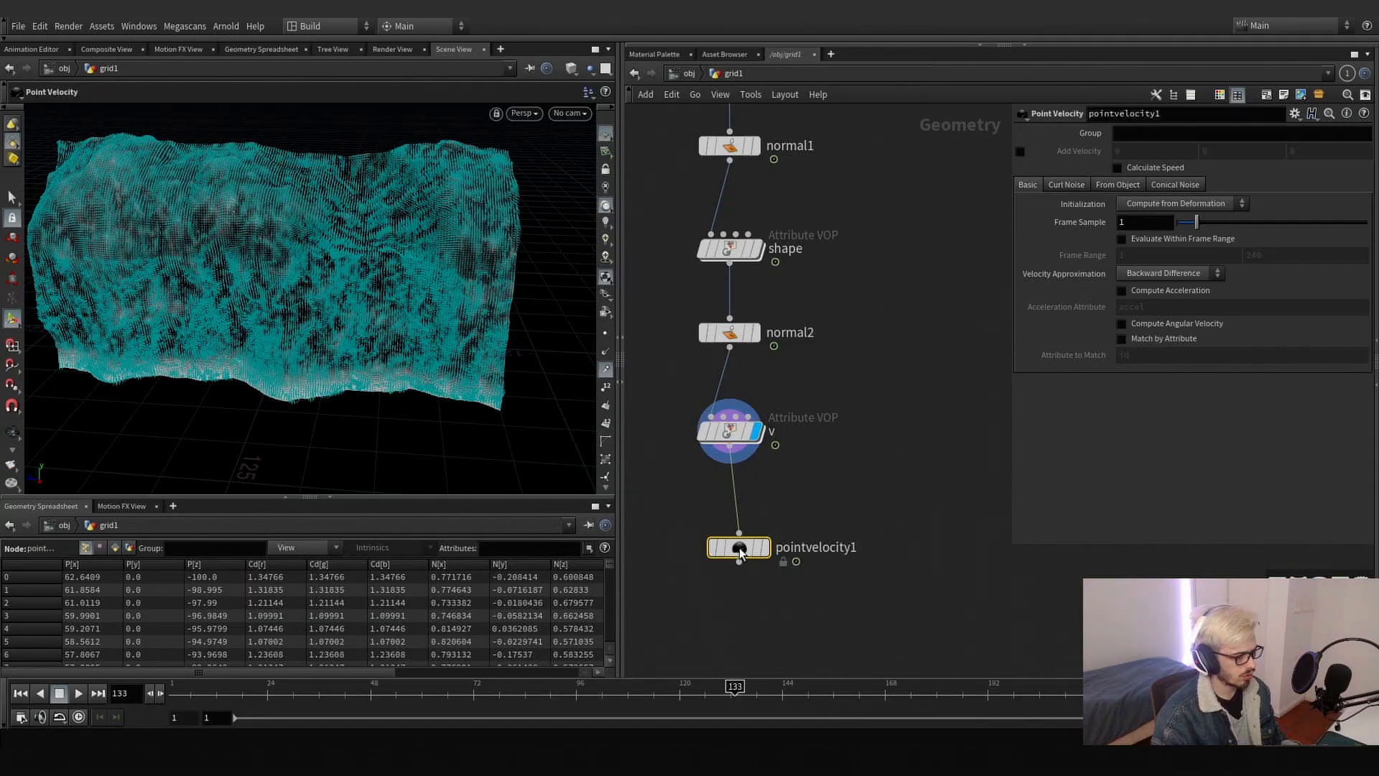
left_click(728, 532)
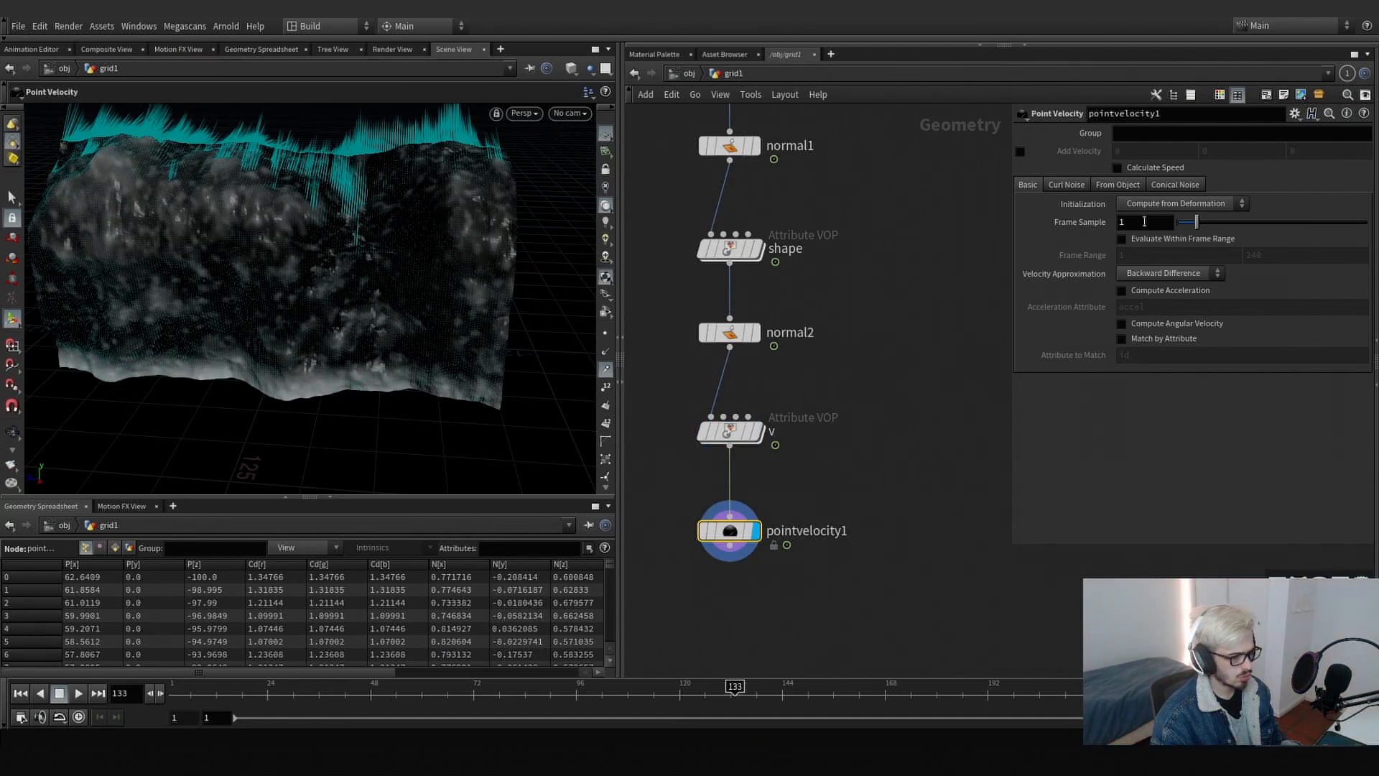
- Set pointvelocity1's initialization to keep the incoming velocity and enable Add Curl Noise
left_click(1179, 203)
left_click(1149, 204)
left_click(1078, 187)
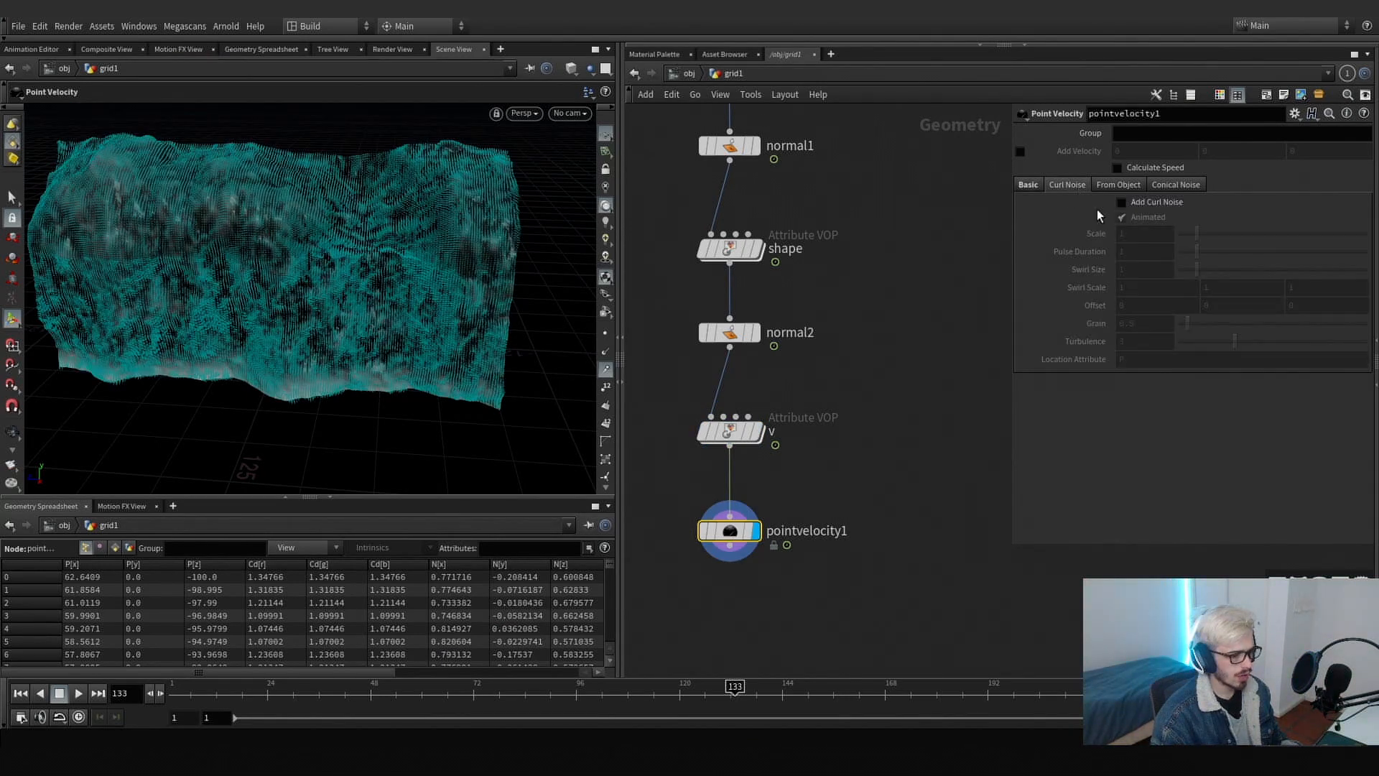
left_click(1126, 204)
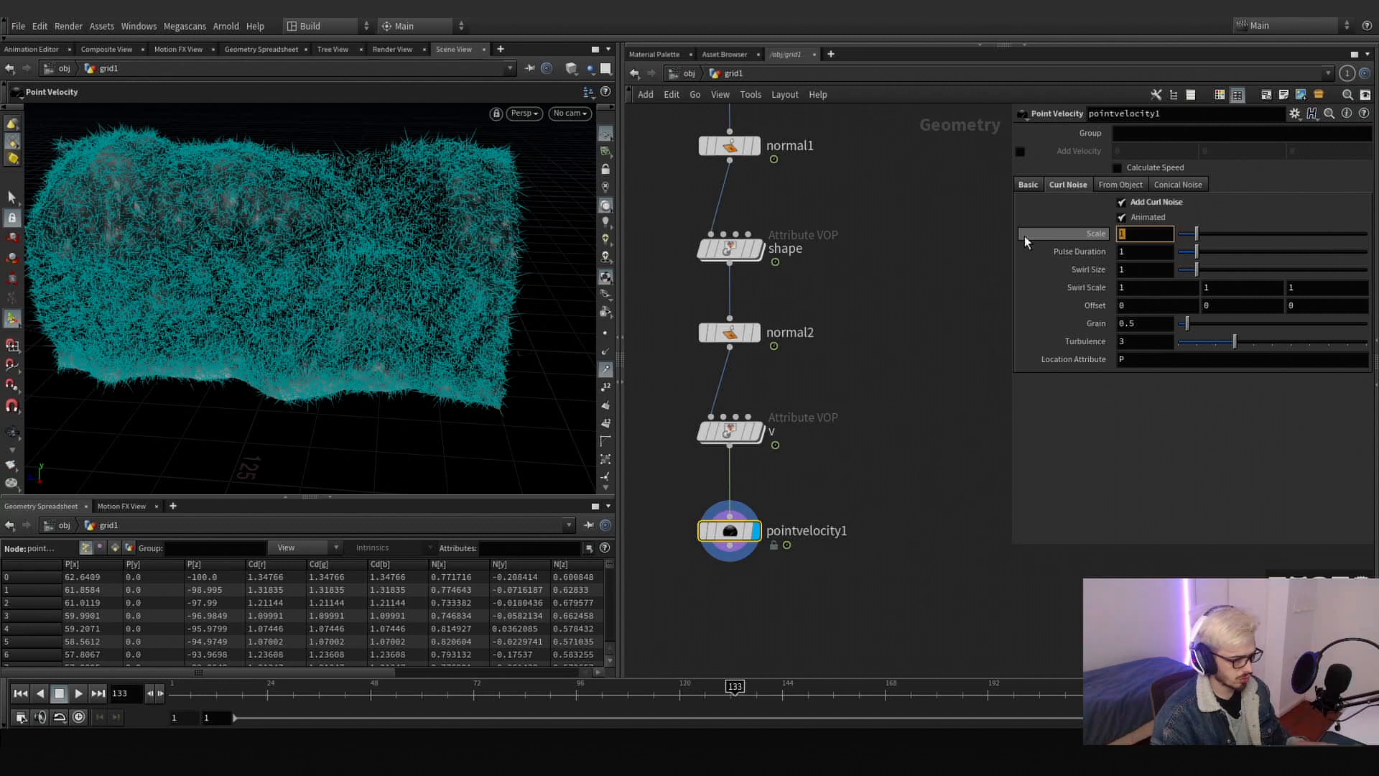
- Try 25 for the curl noise scale and pulse duration, and reduce the scale to 0.5
type("25")
key("Return")
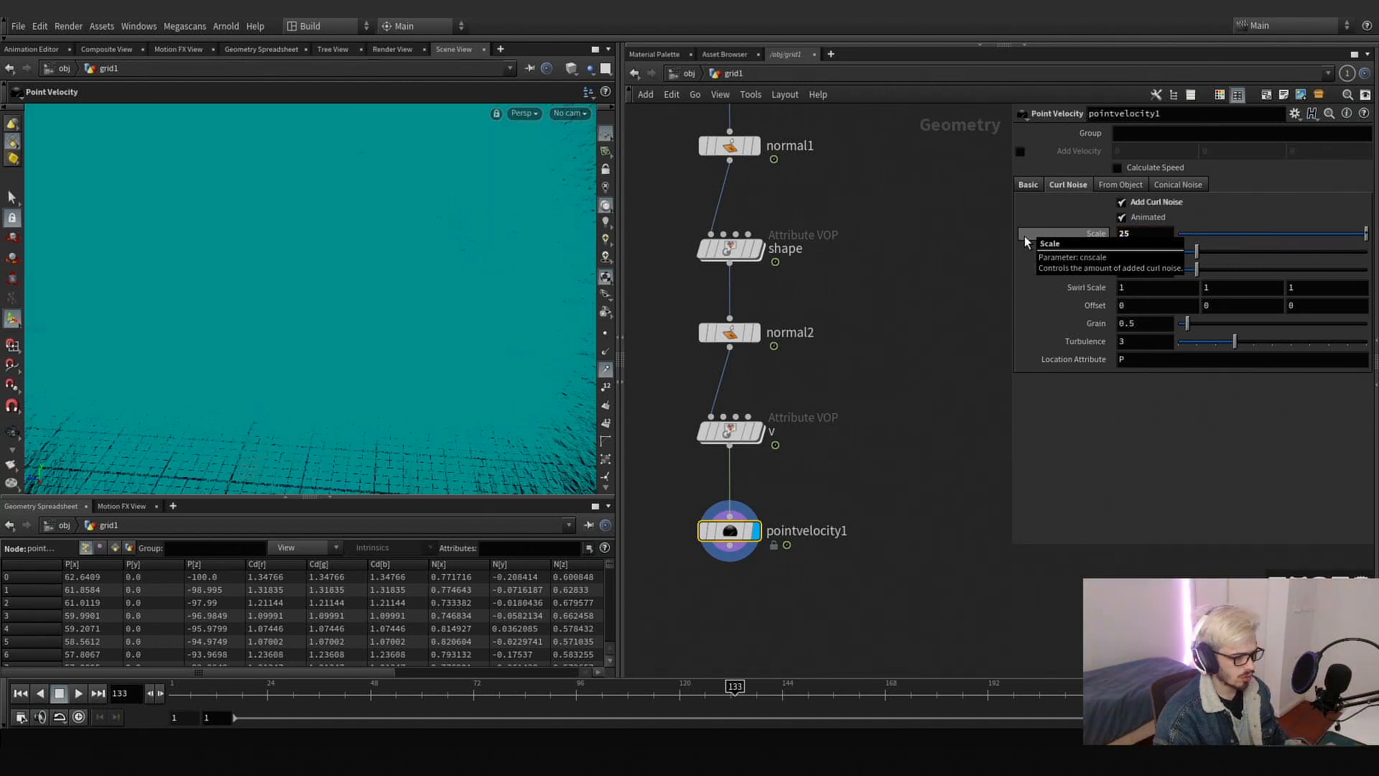
left_click_drag(1134, 235, 936, 190)
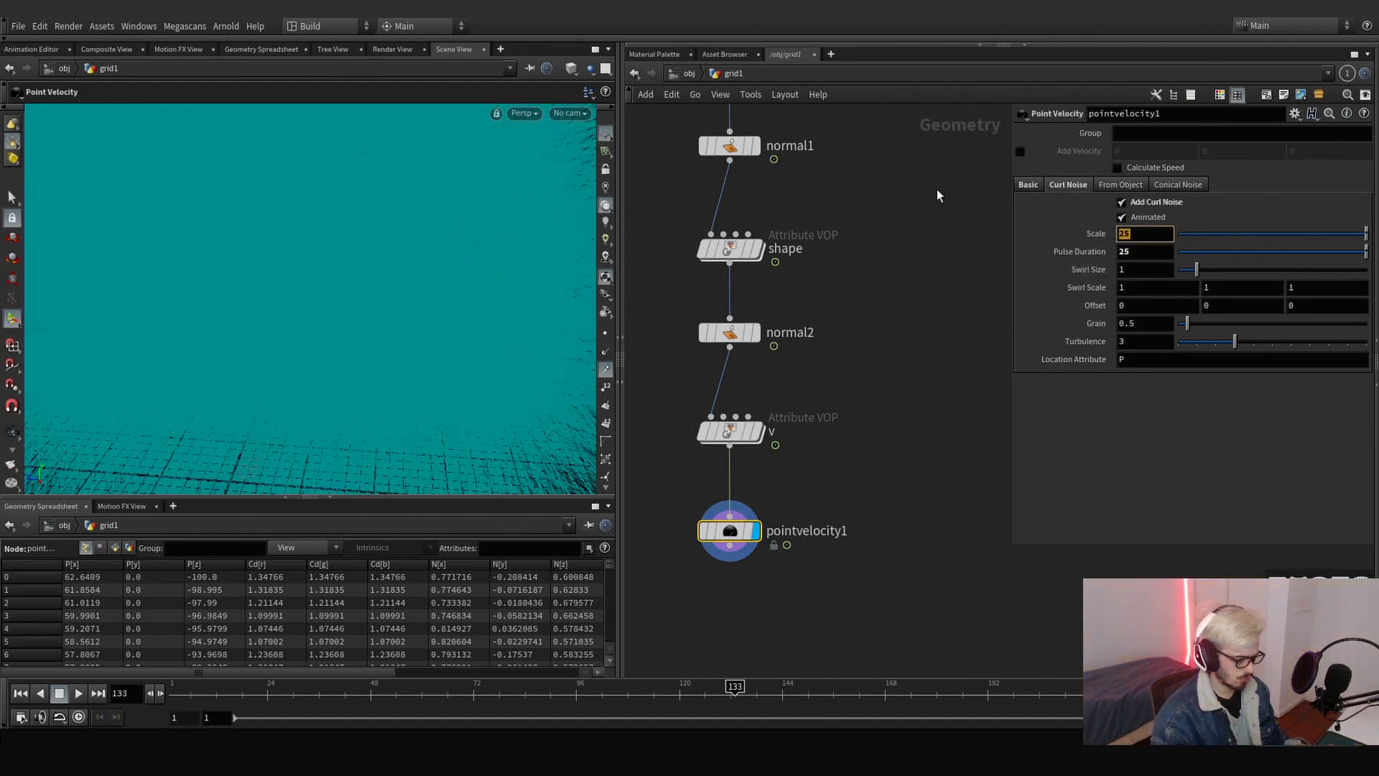
type(".5")
key("Return")
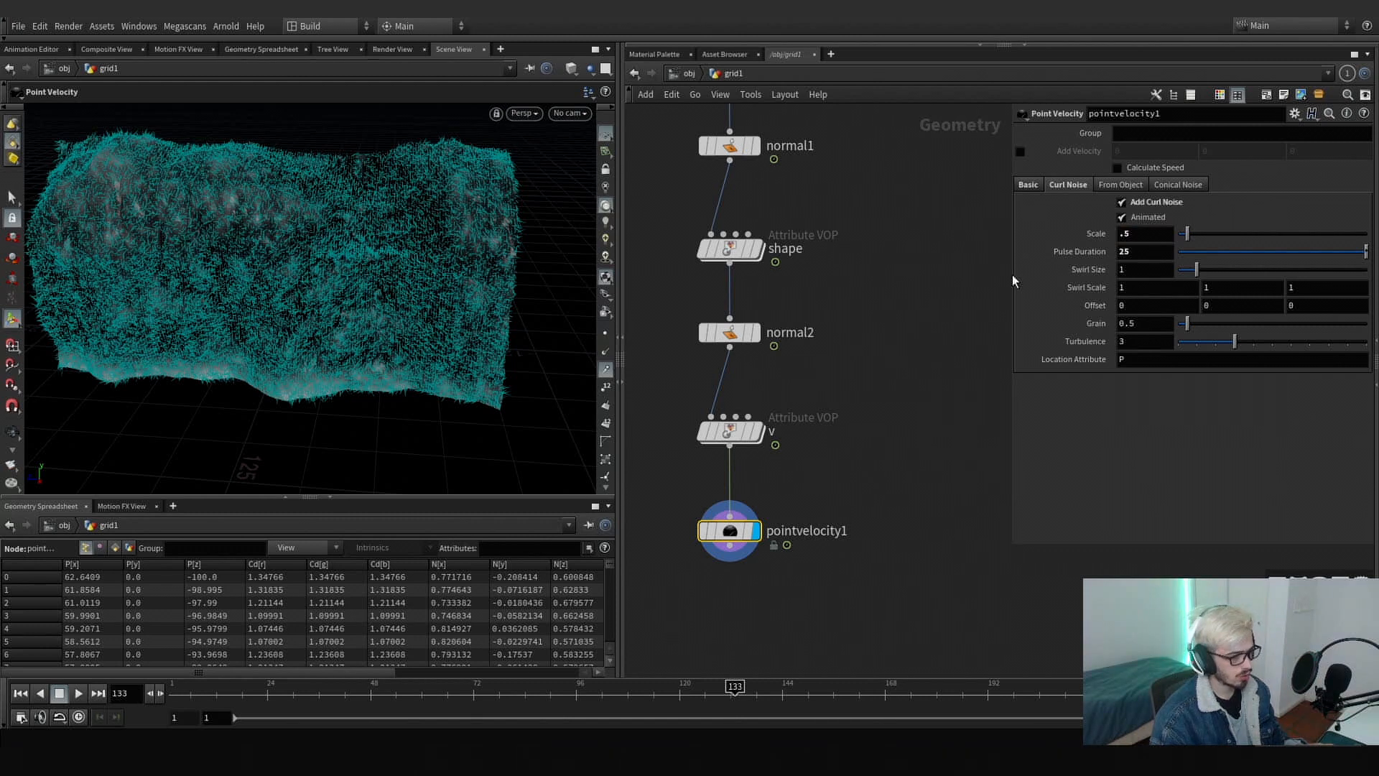
- Set the curl noise swirl size to 25, trying a pulse duration of 0 and restoring it to 1
left_click_drag(1142, 251, 968, 243)
type("0")
key("Tab")
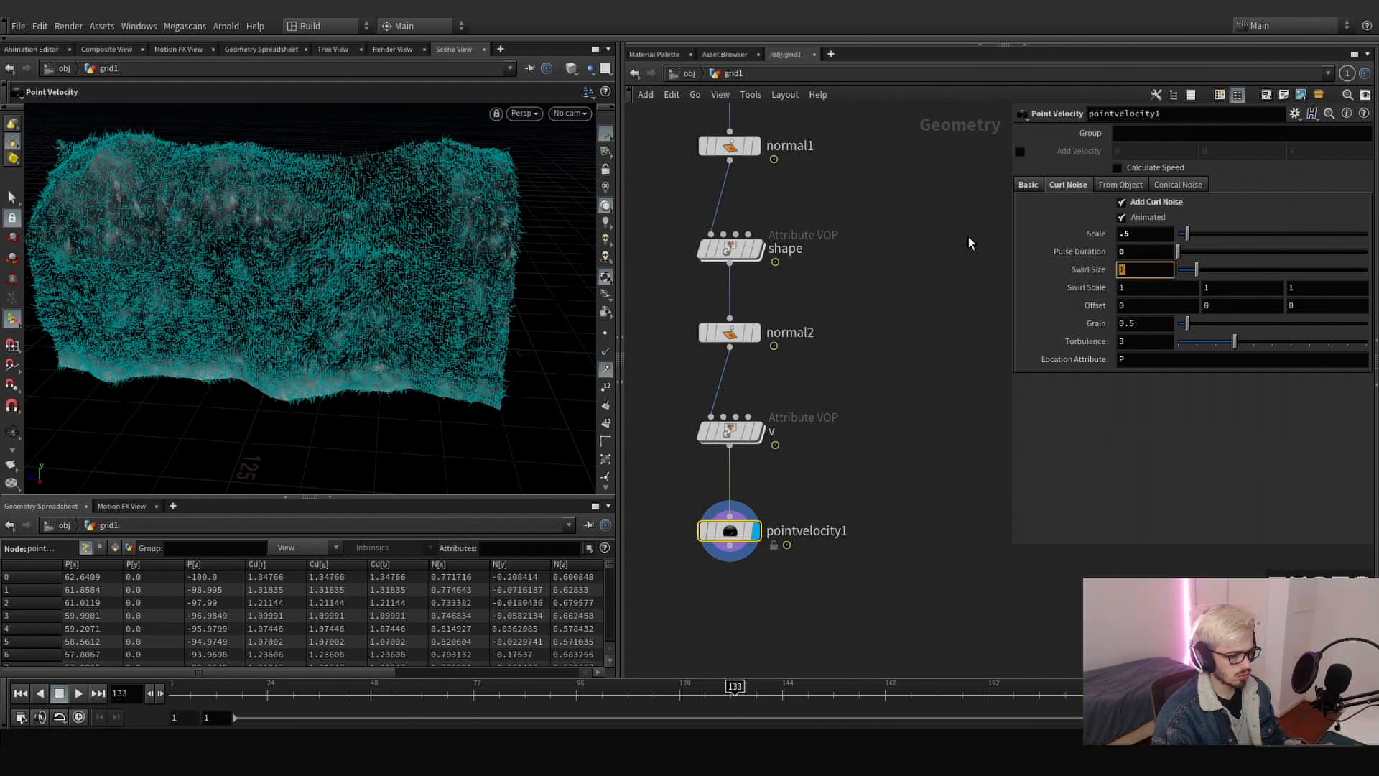
type("25")
key("Return")
left_click_drag(1140, 252, 1025, 245)
type("1")
key("Return")
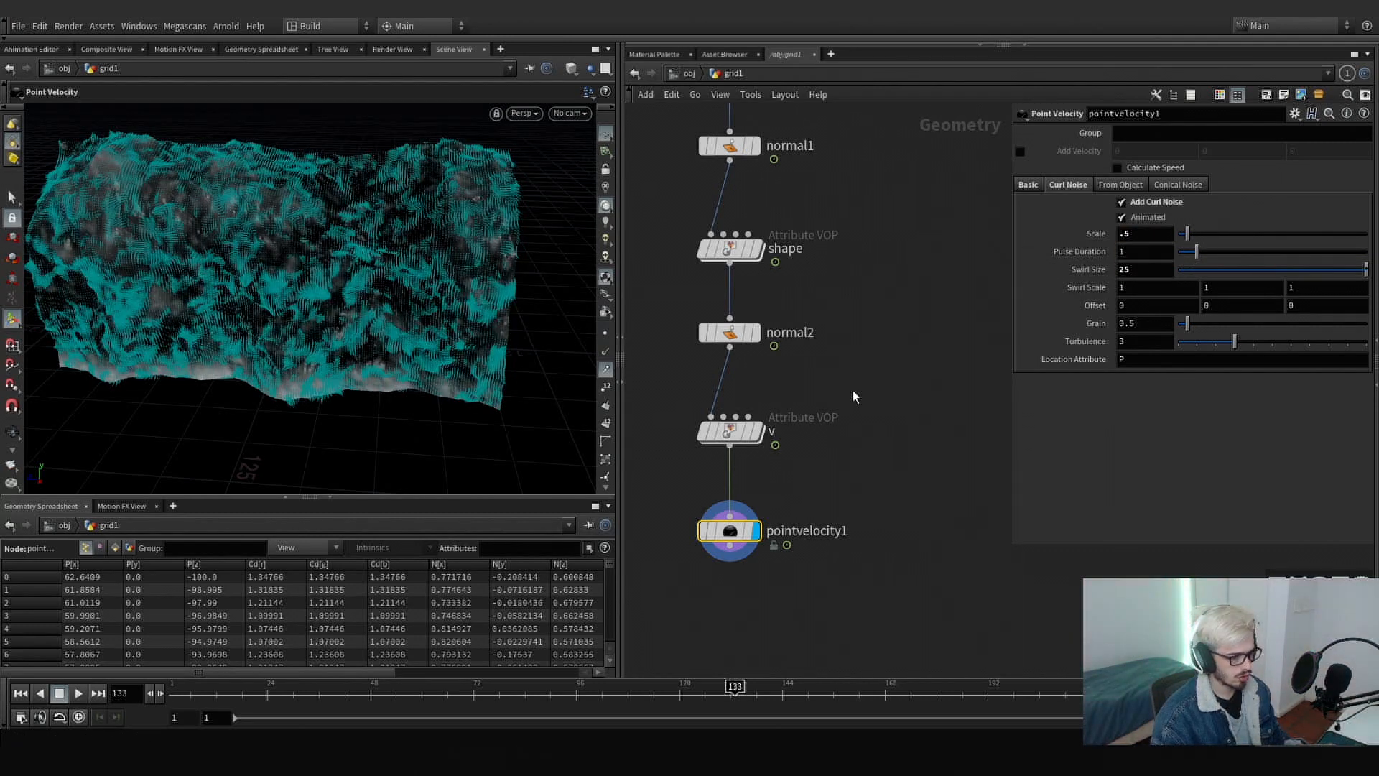
- Try a swirl size of 46 for the curl noise, undo it and set the swirl size to 39
left_click_drag(347, 305, 432, 302, "alt")
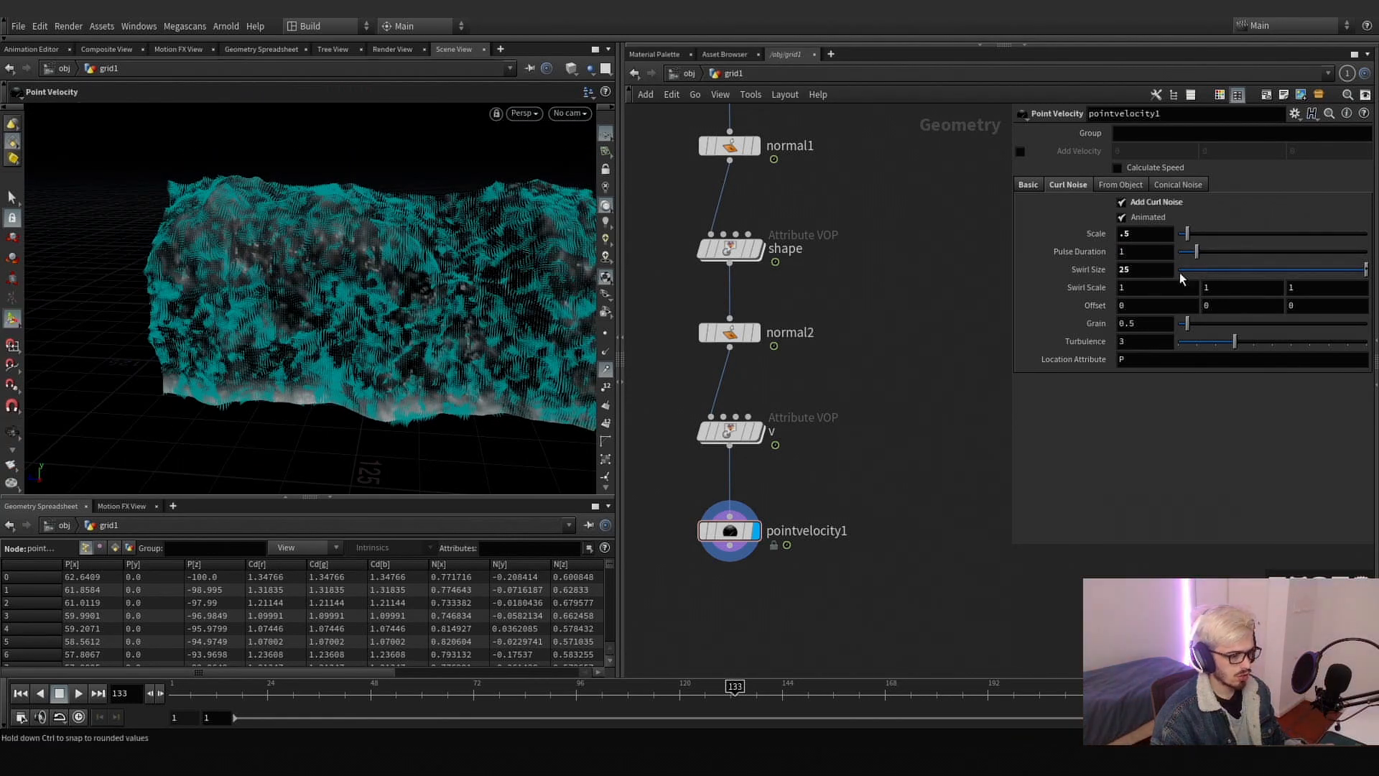
middle_click_drag(1148, 270, 1281, 249)
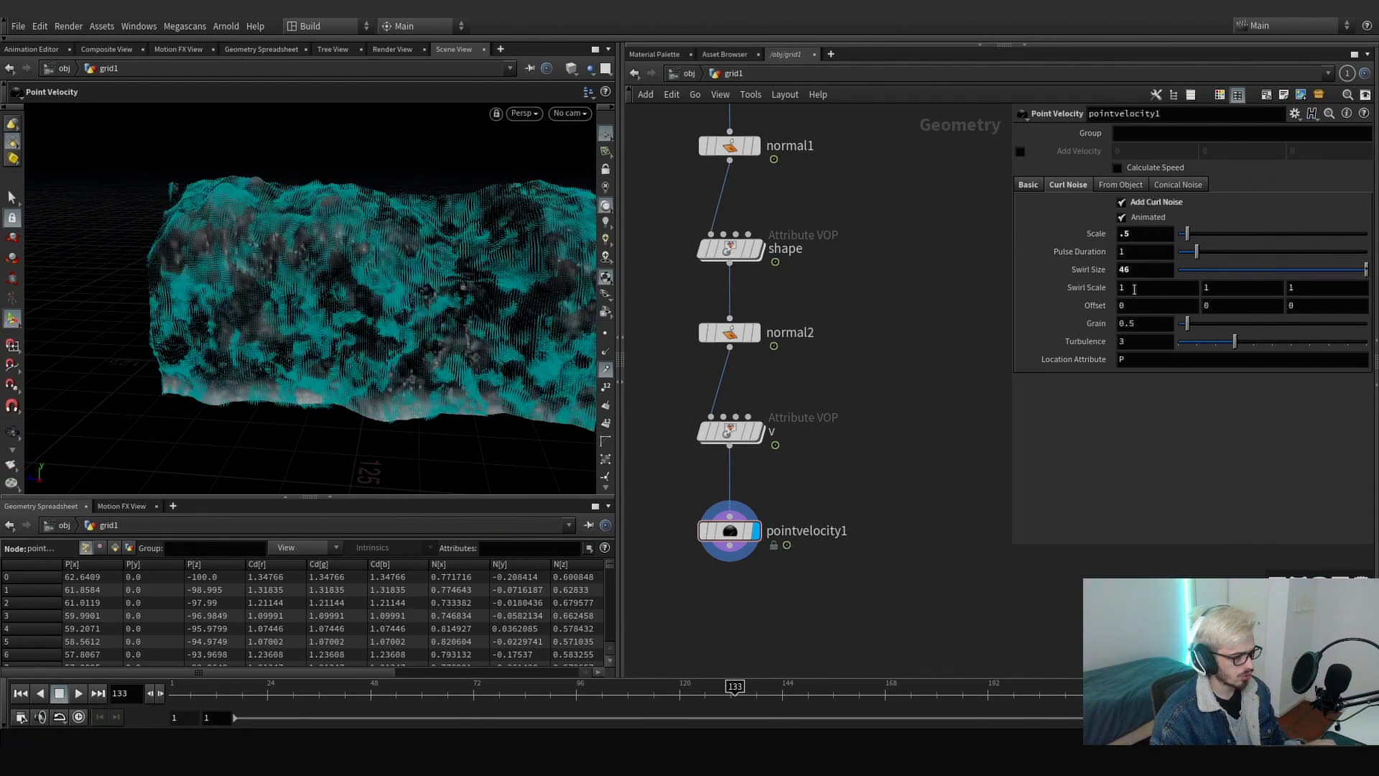
key("ctrl+z")
middle_click_drag(1143, 275, 1266, 245)
mouse_move(490, 284)
left_mouse_down("alt")
mouse_move(335, 283)
mouse_move(473, 281)
left_mouse_up("alt")
- Append a POP Network node to pointvelocity1, enter it and save the scene file
middle_click_drag(852, 471, 850, 279)
left_click_drag(726, 375, 739, 494)
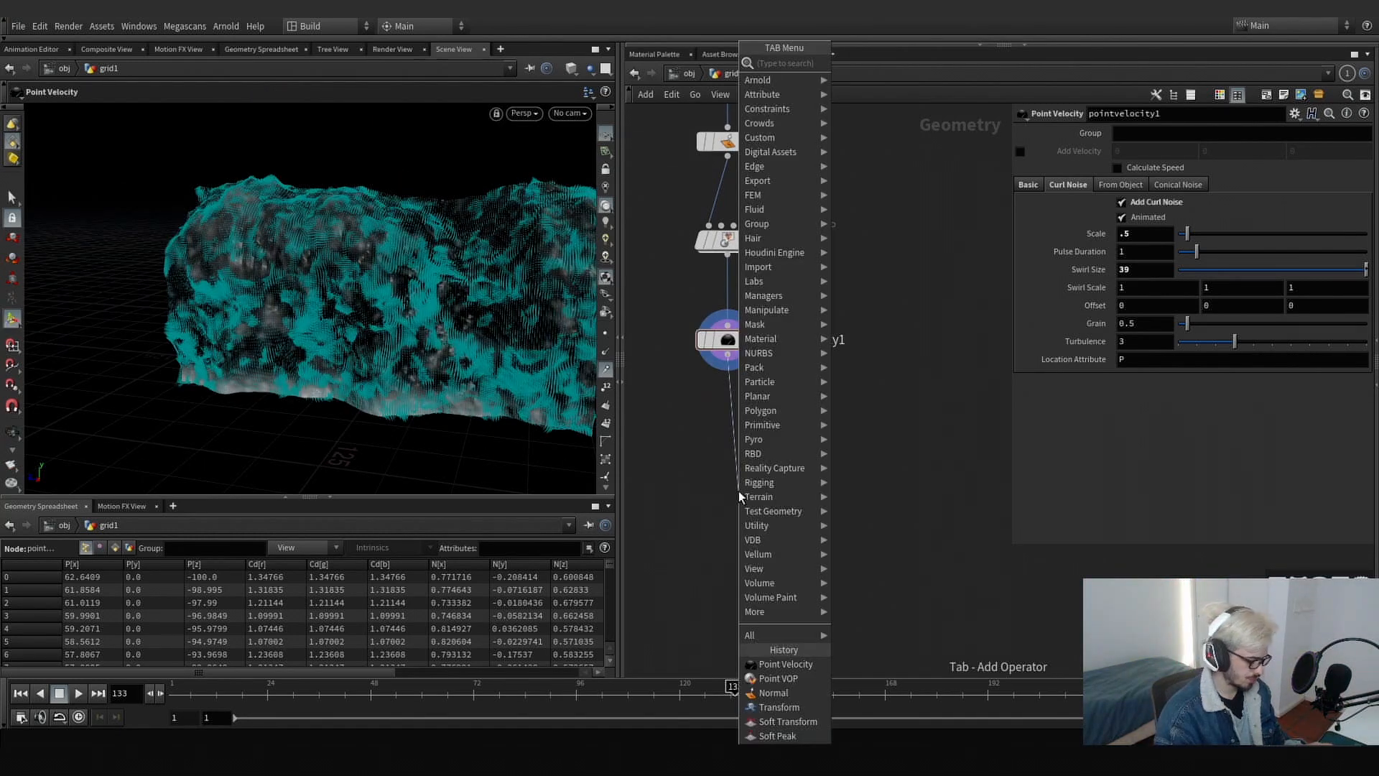
type("pop n")
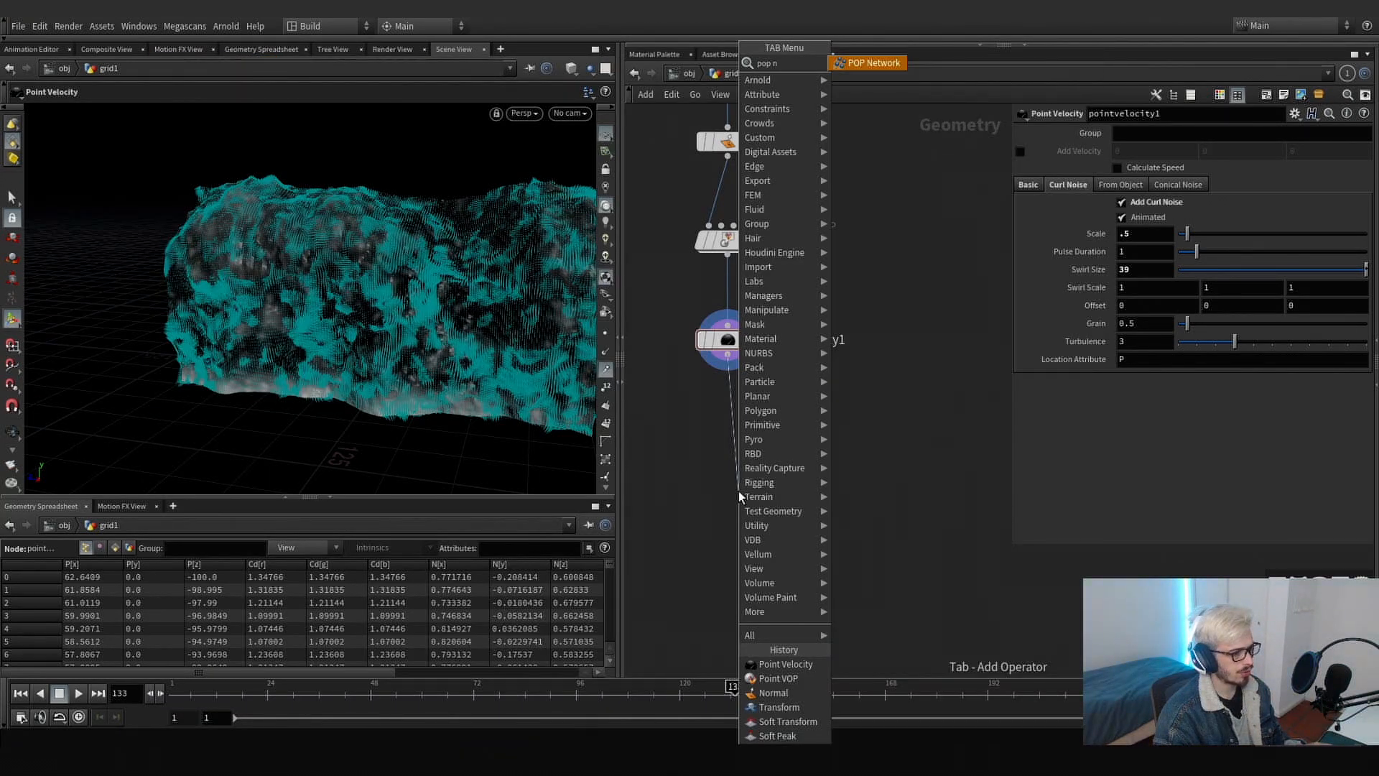
key("Return")
double_click(739, 490)
key("ctrl+s")
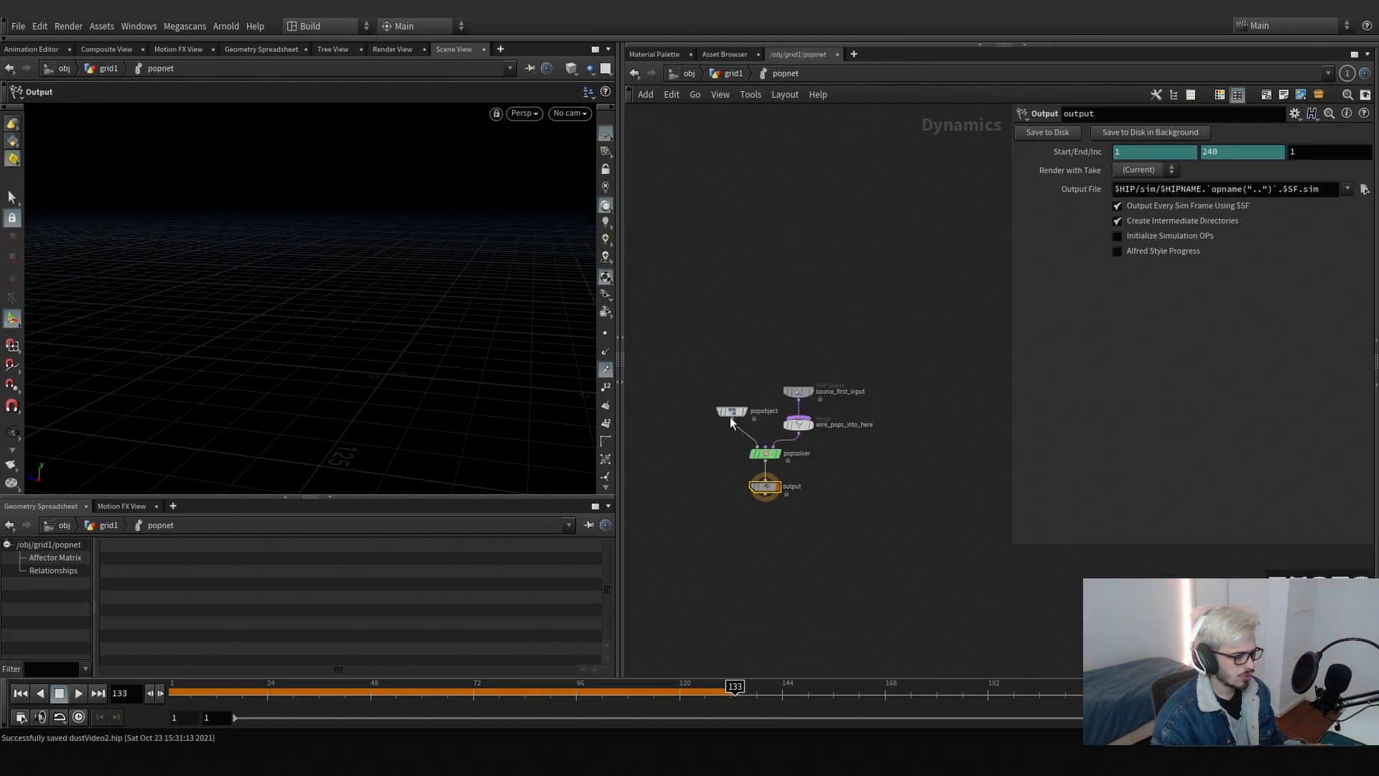
- Move popobject and source_first_input farther from the solver, and set the source's life expectancy to 0.2
left_click_drag(729, 416, 702, 398)
left_click_drag(803, 393, 805, 331)
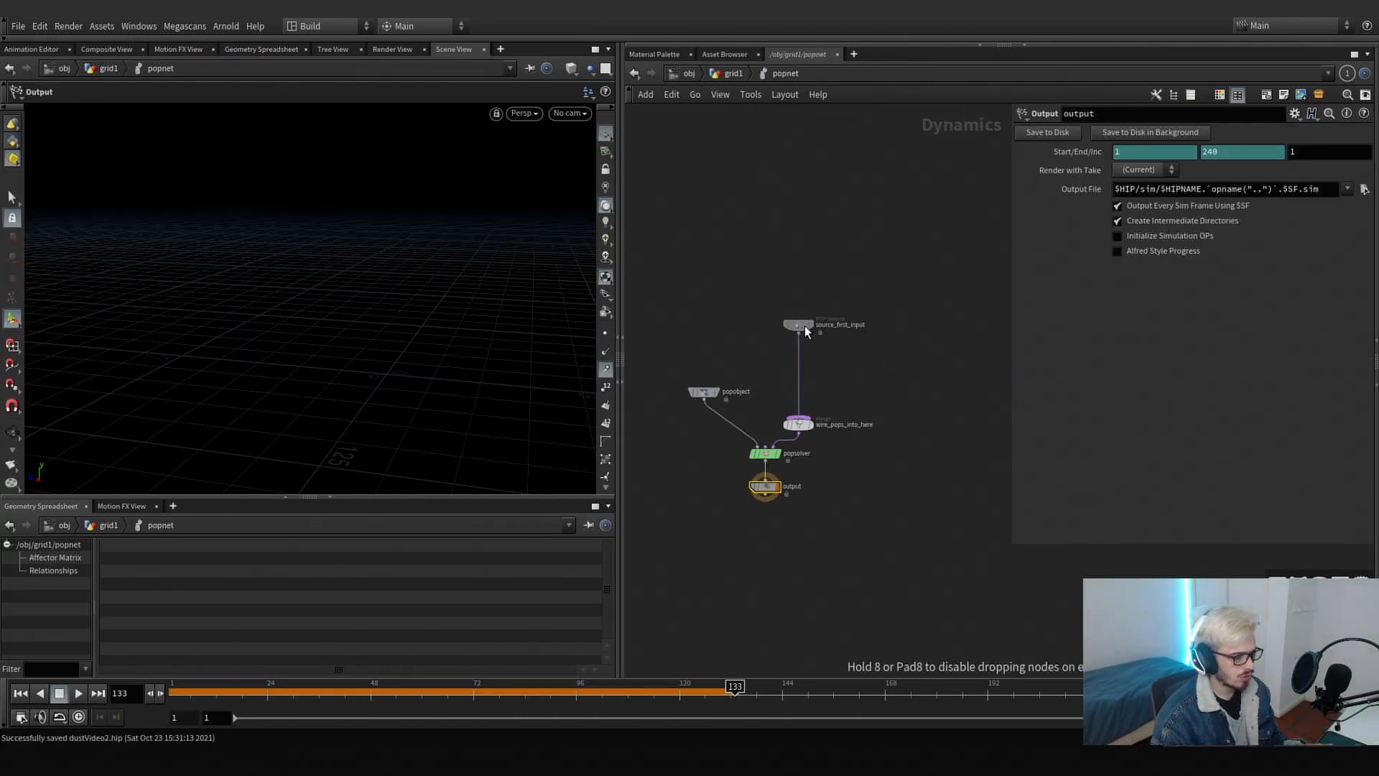
left_click(805, 326)
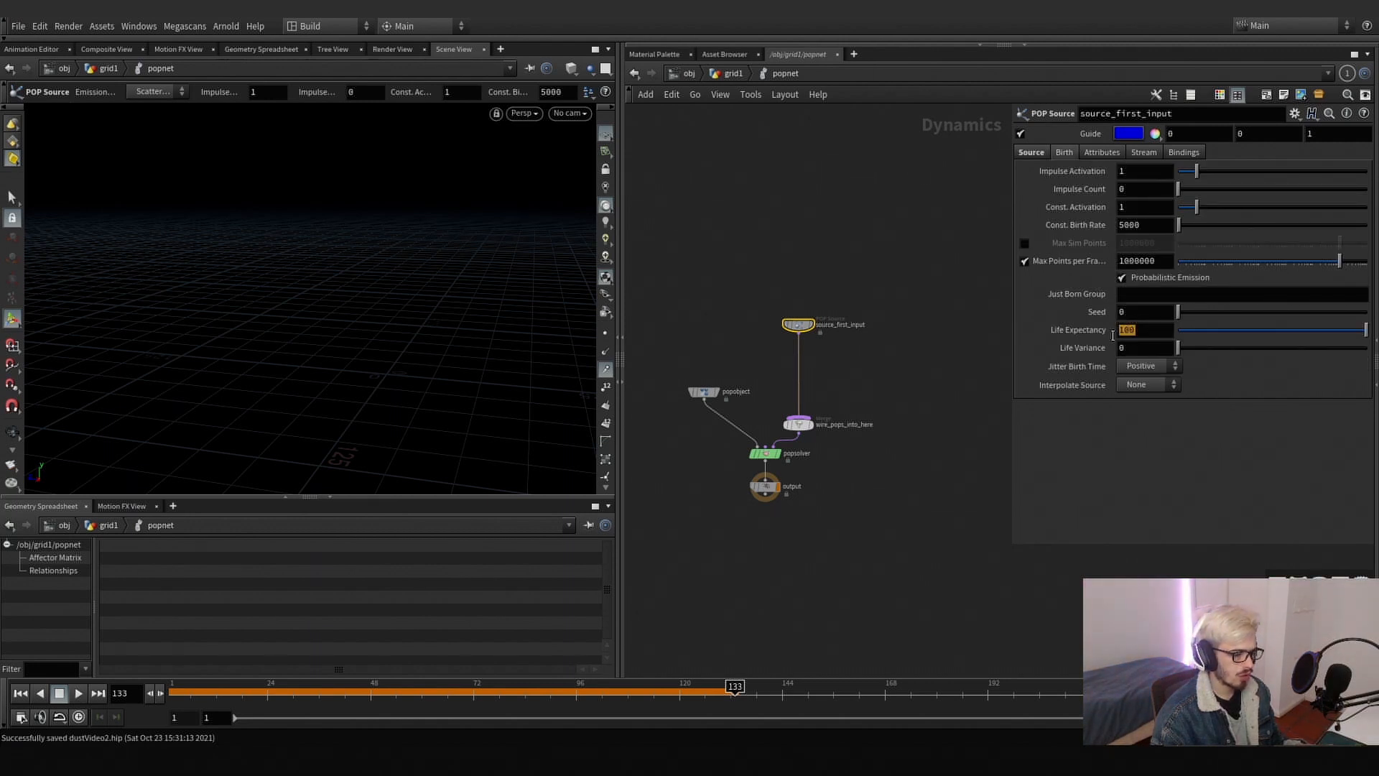
type(".2")
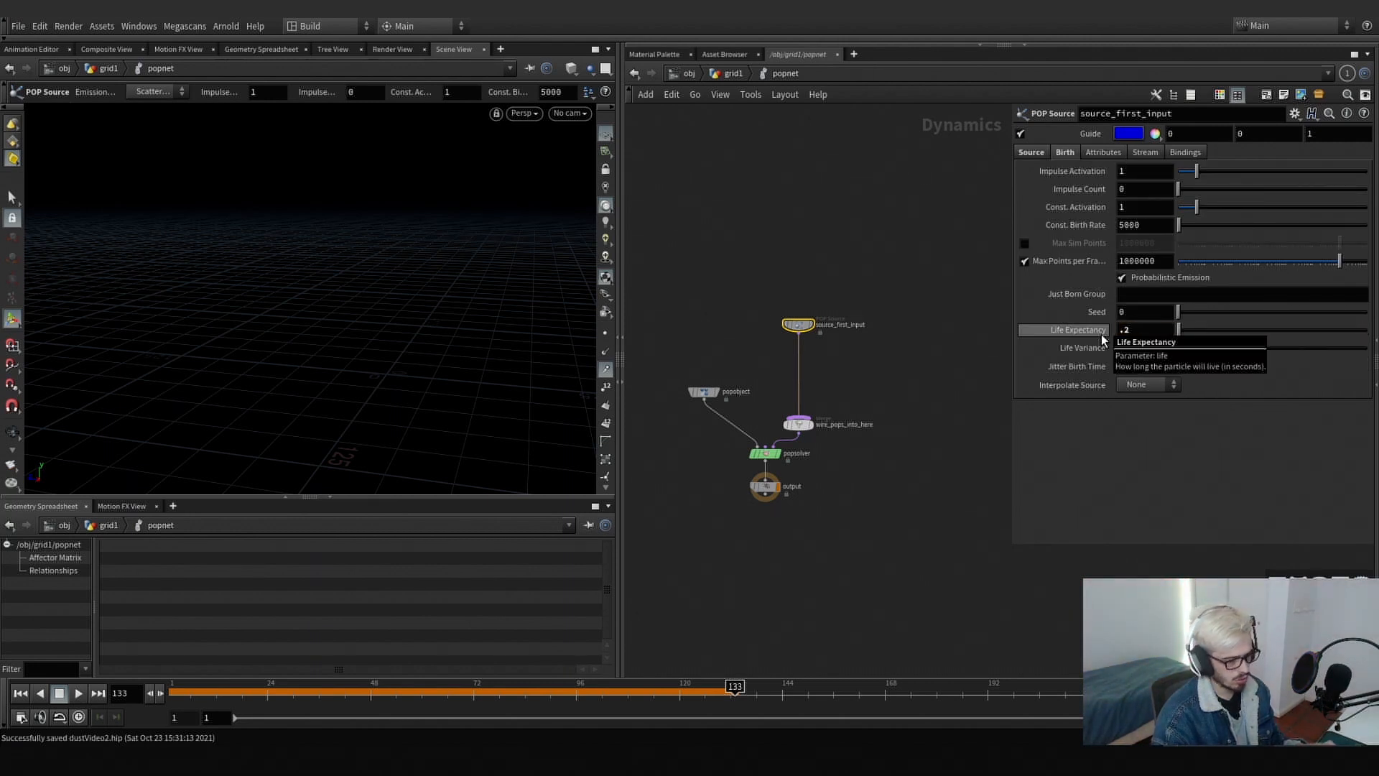
- Set the POP Source's Jitter Birth Time to Negative and Interpolate Source to Back
left_click(1142, 366)
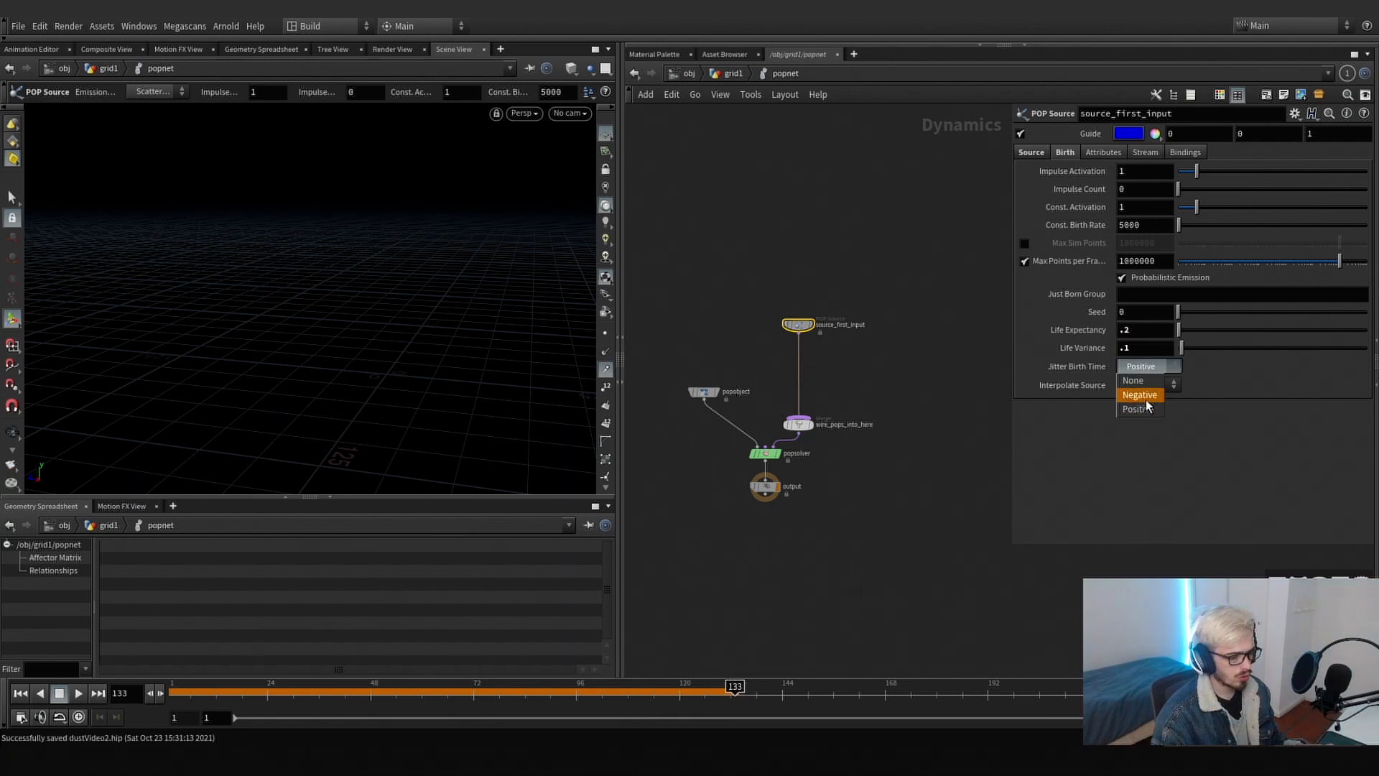
left_click(1148, 396)
left_click(1152, 428)
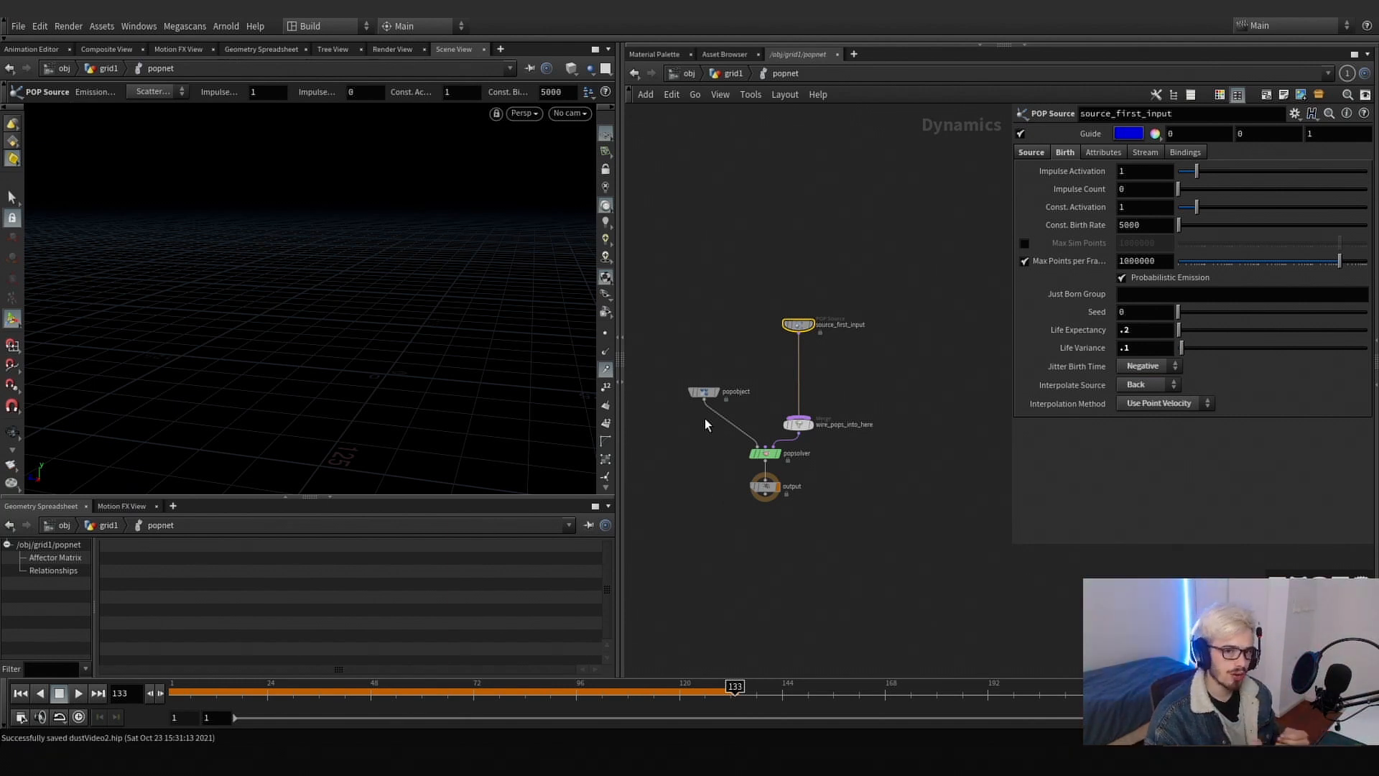
- Change the POP Source's emission type to All Points and review its birth settings
left_click(1035, 153)
left_click(1134, 189)
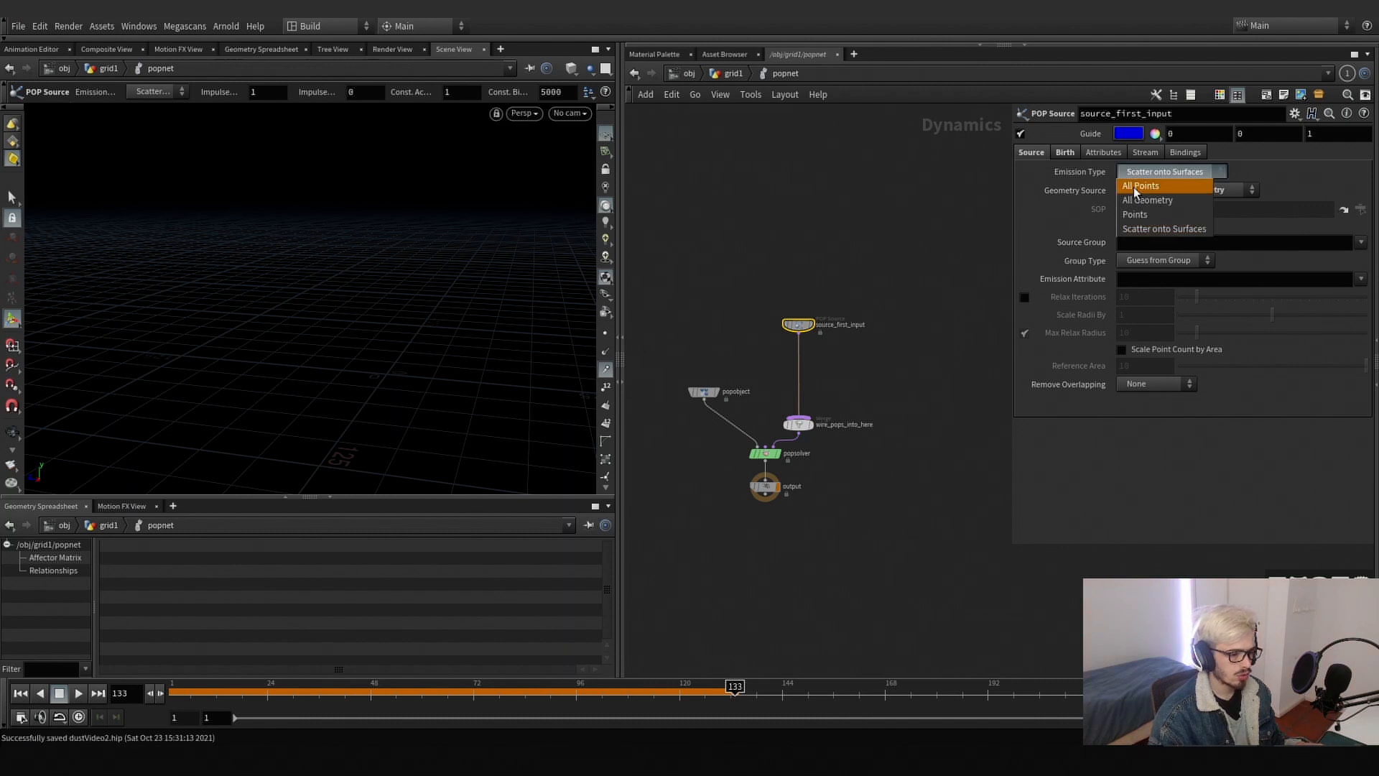
left_click(1136, 188)
left_click(1069, 153)
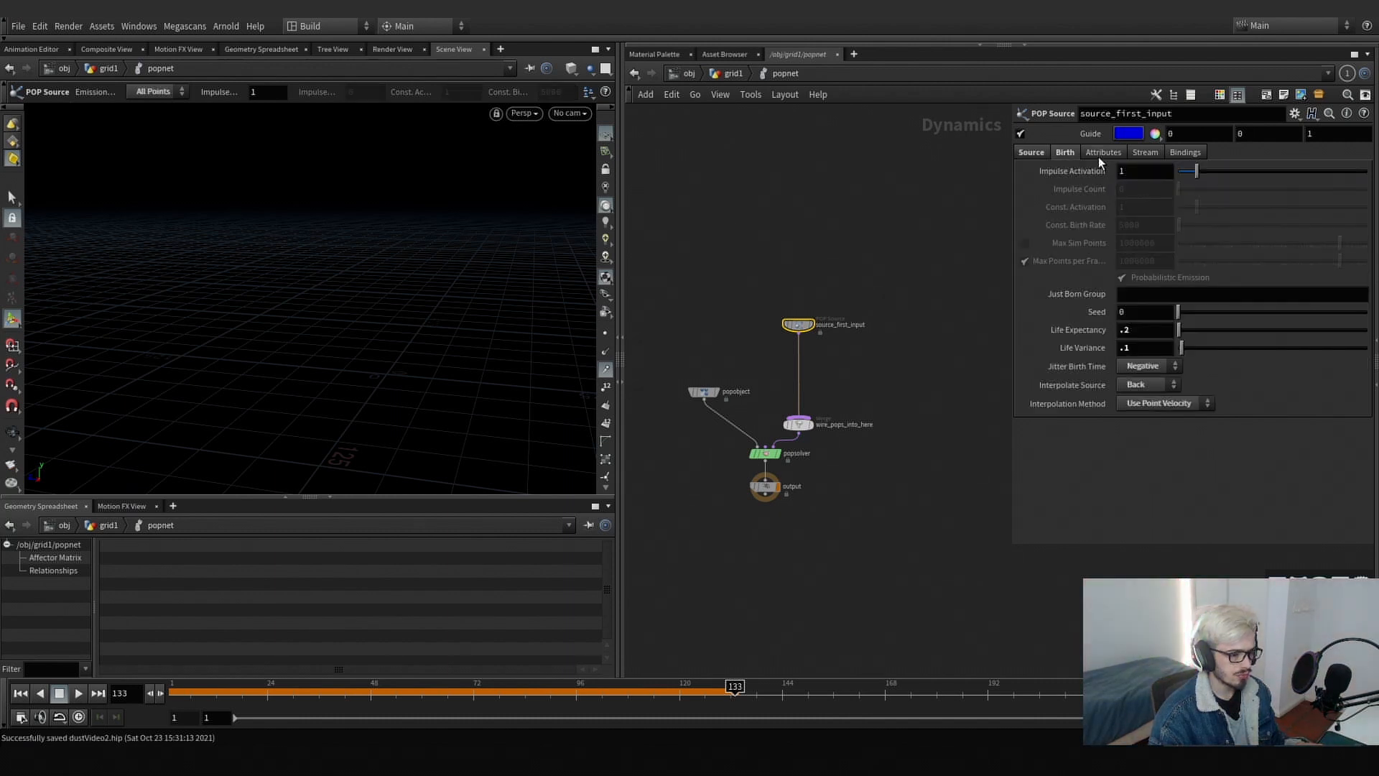
- Set the POP Source's Inherit Velocity to -8 and check the simulated particles at frame 20
left_click(1103, 152)
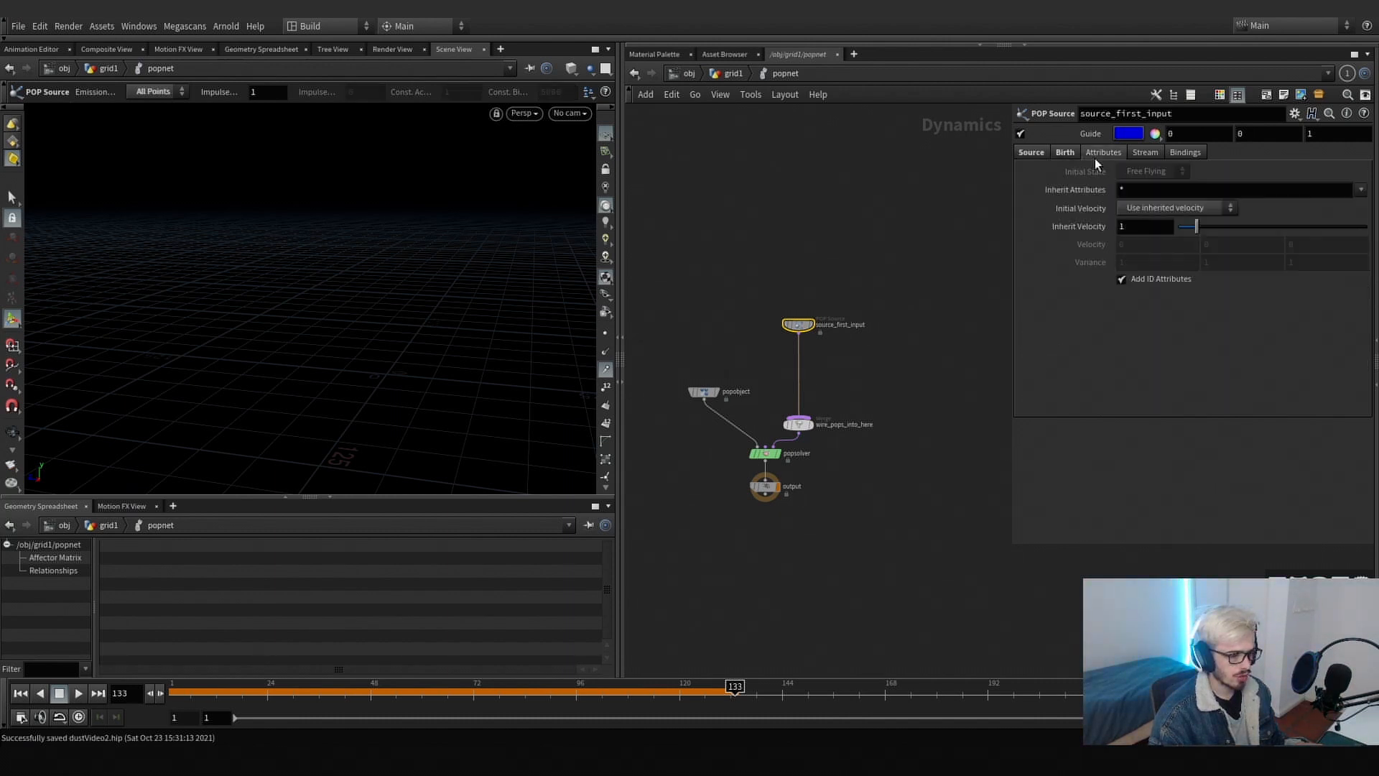
left_click(1140, 227)
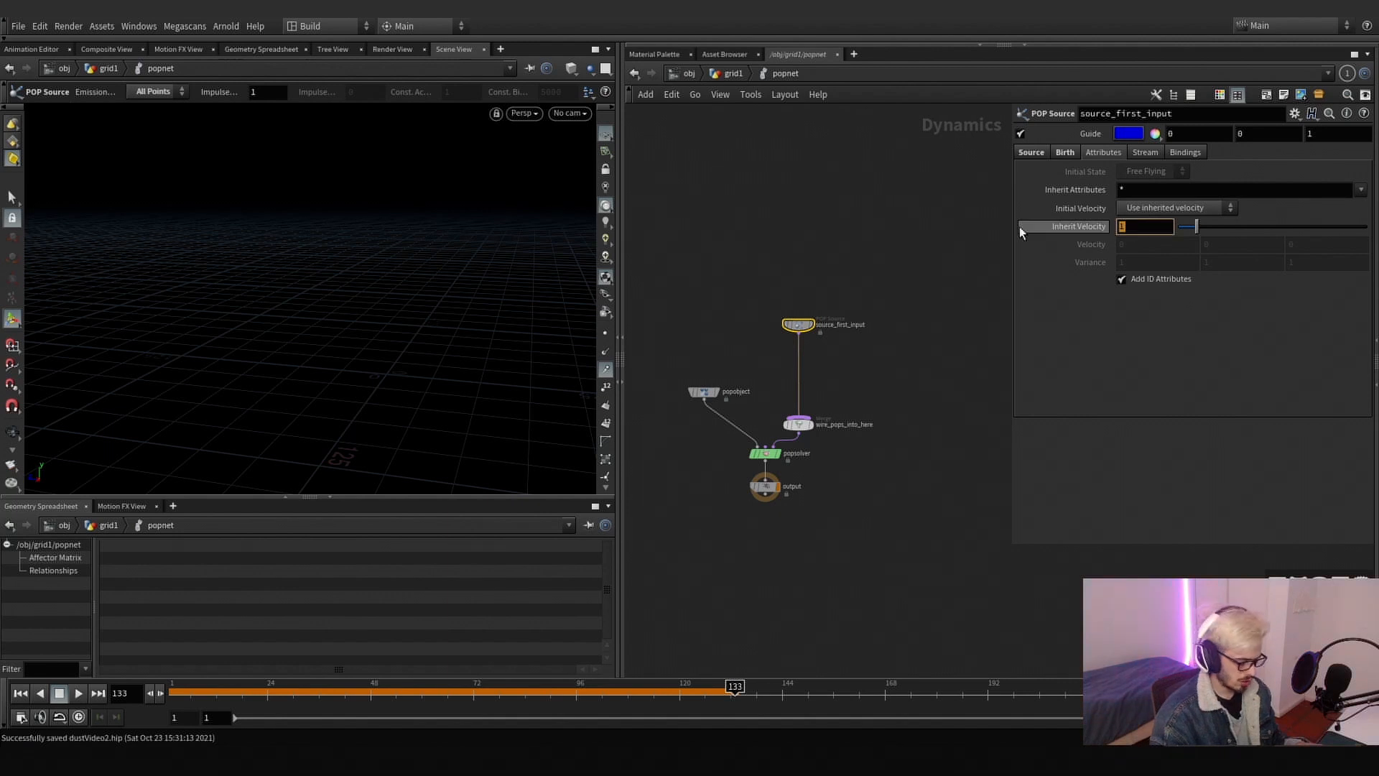
type("-8")
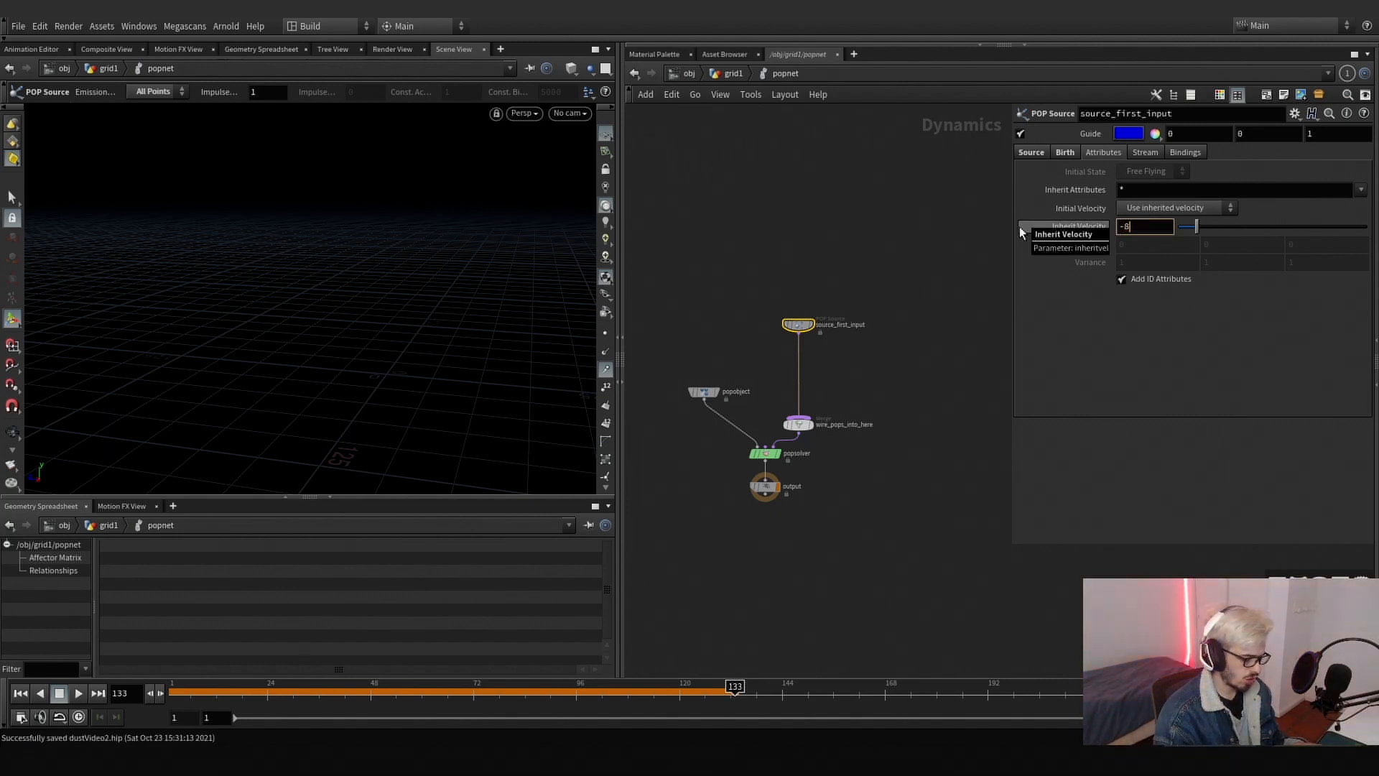
key("Return")
left_click_drag(287, 270, 311, 261, "alt")
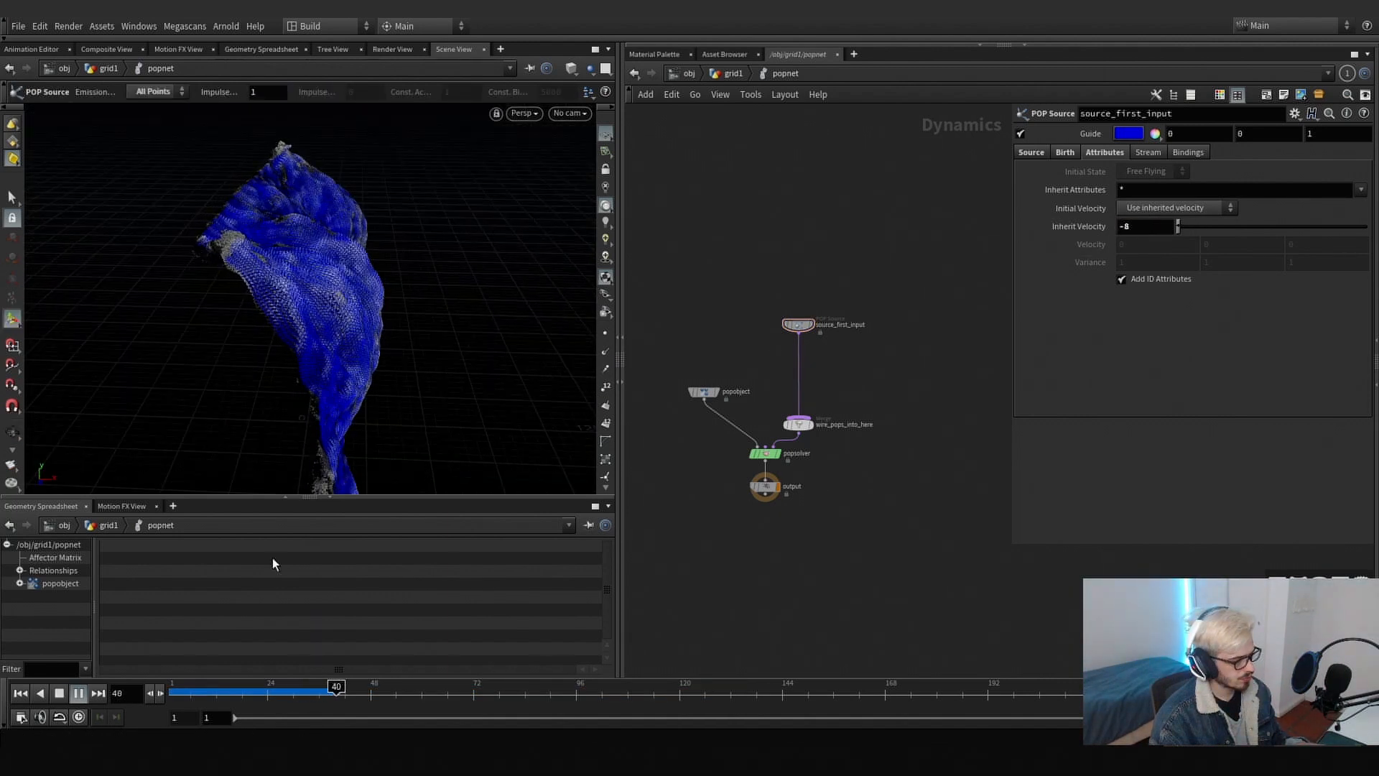
left_click(250, 691)
left_click_drag(385, 240, 420, 251, "alt")
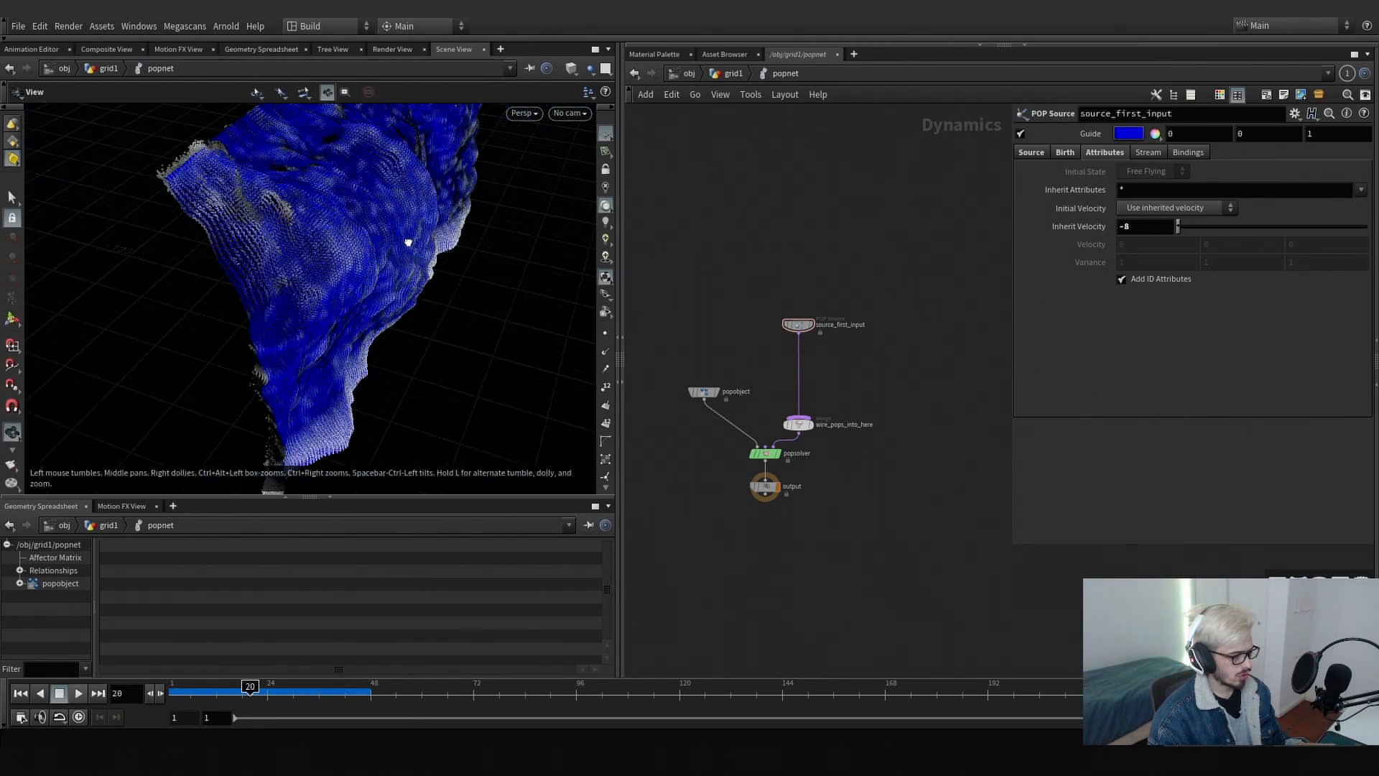
- Add a POP Force node between source_first_input and wire_pops_into_here
key("Tab")
type("pop fo")
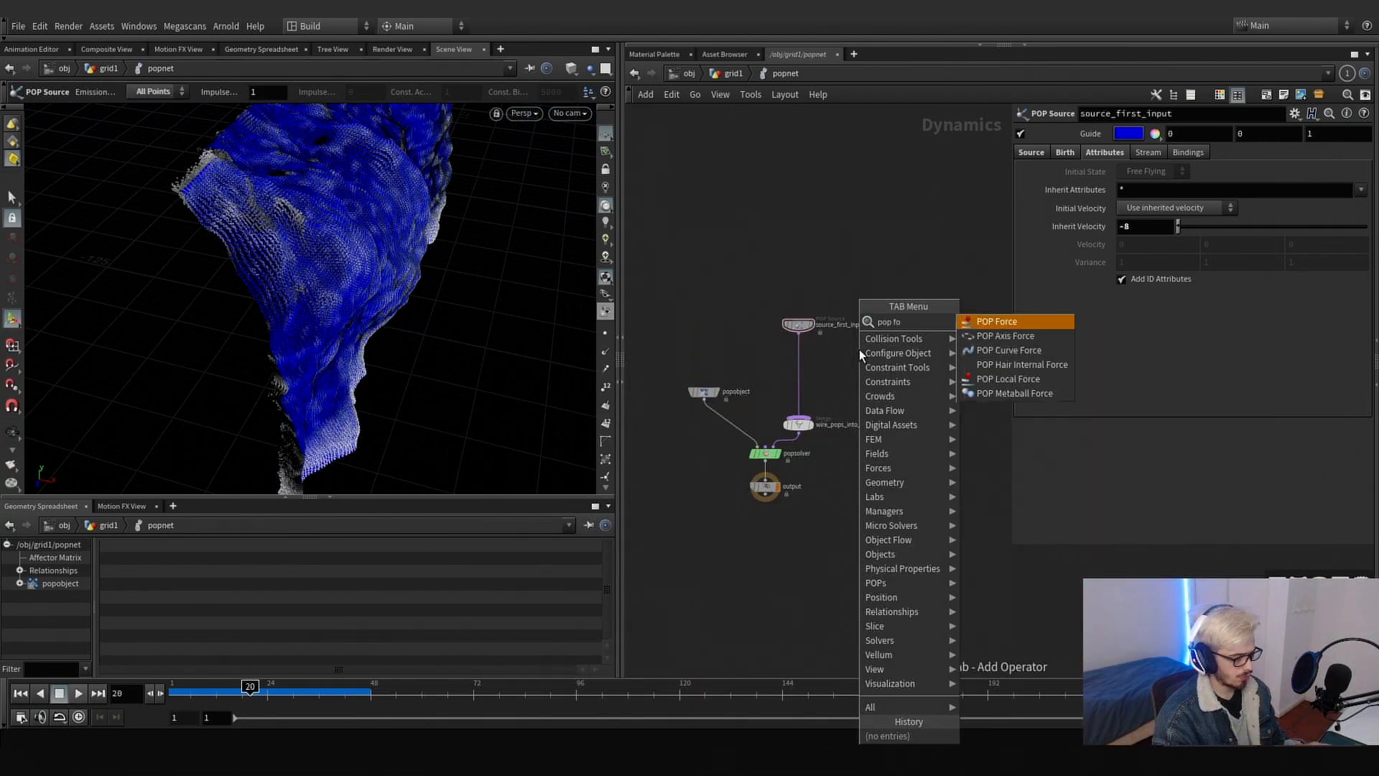
key("Return")
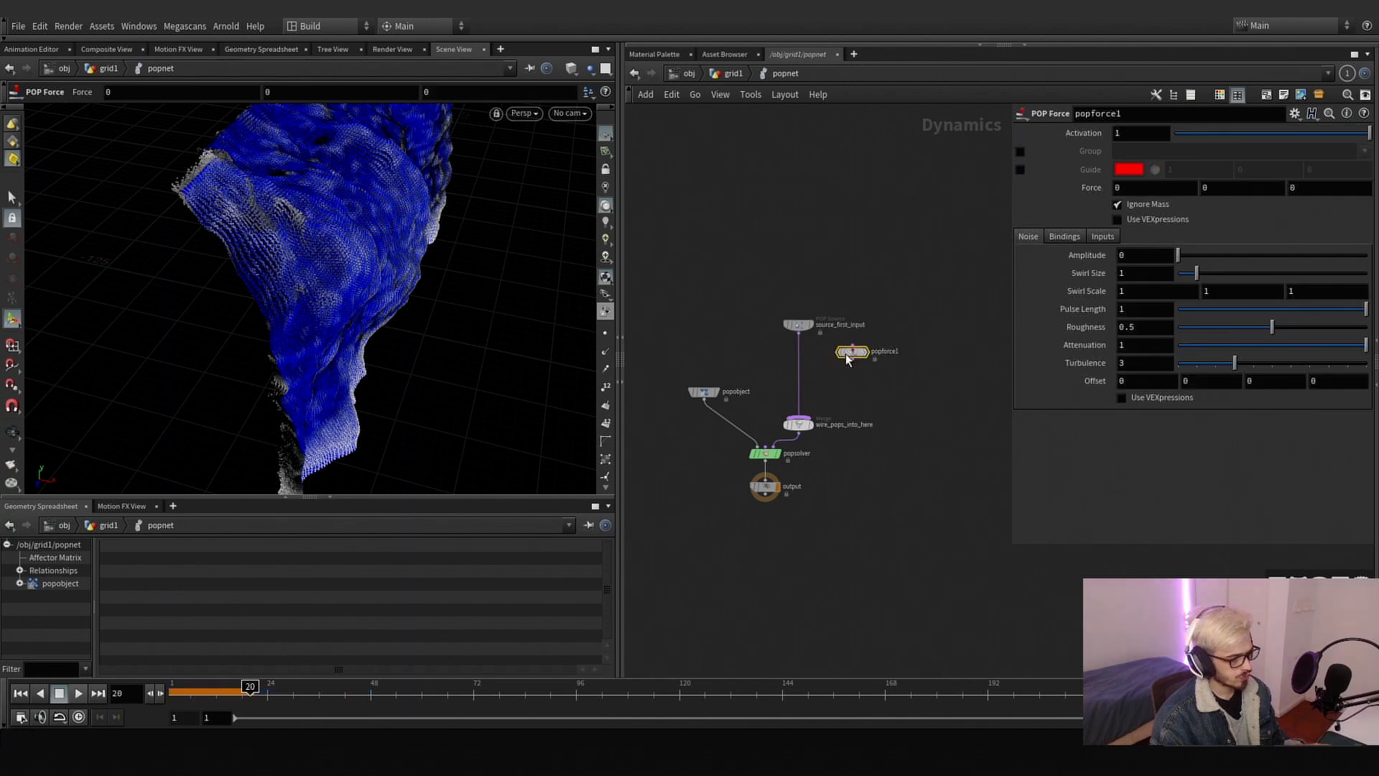
left_click(798, 362)
left_click_drag(762, 382, 937, 310)
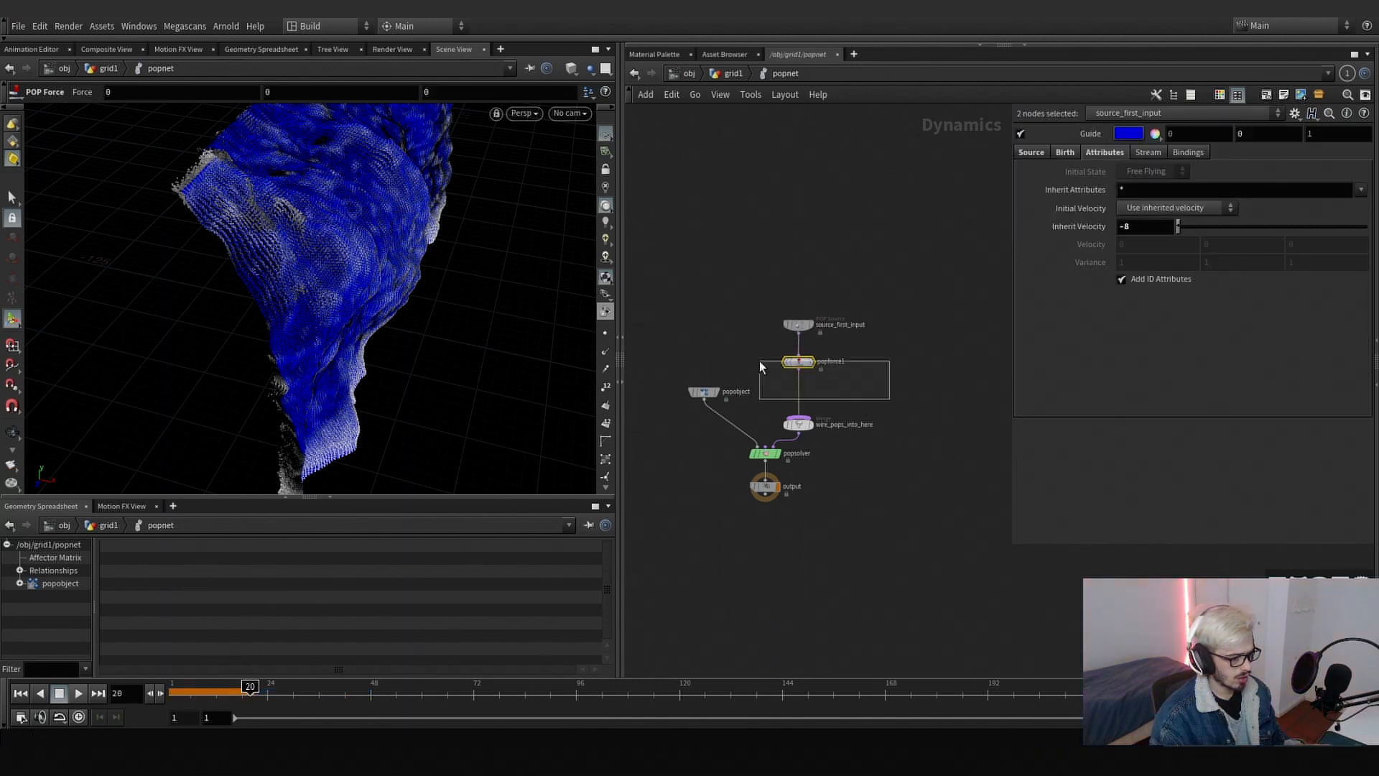
left_click_drag(760, 360, 761, 361)
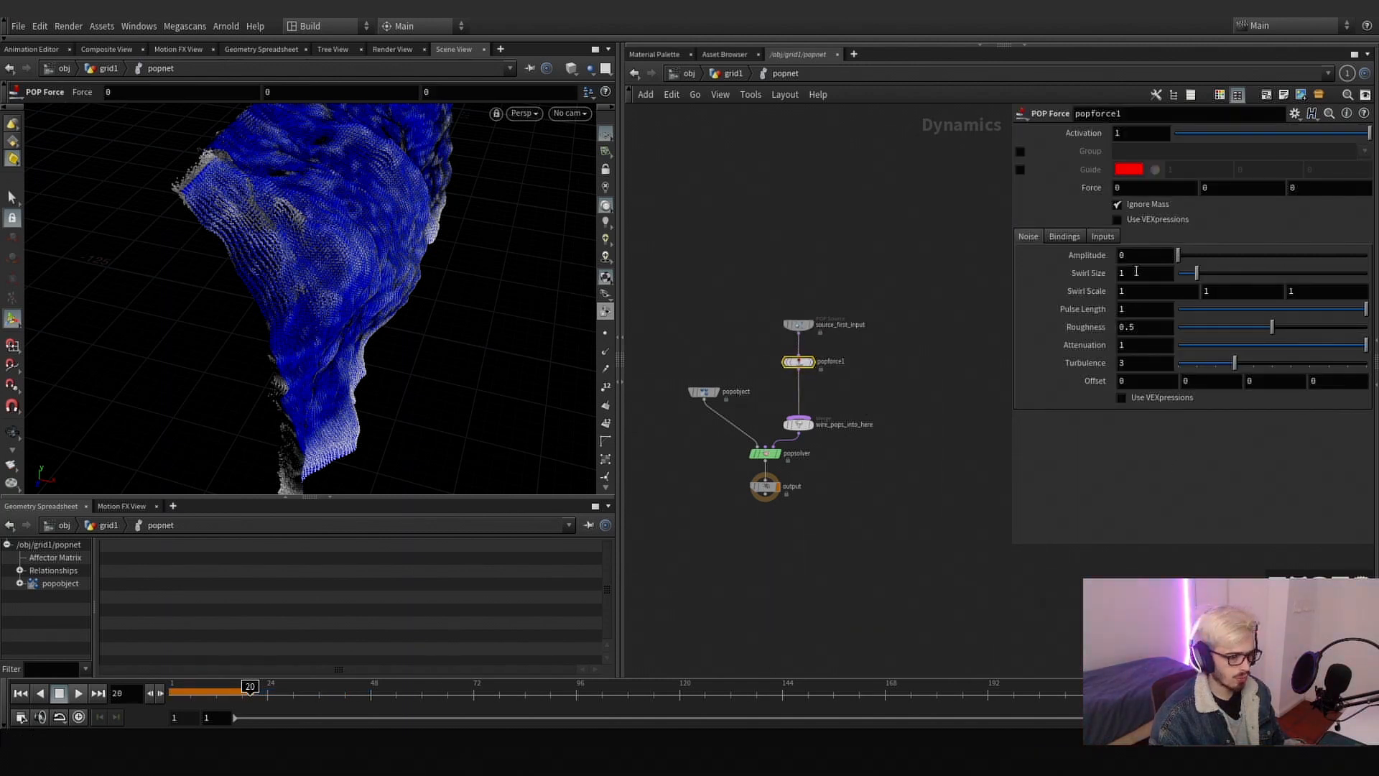
- Give the POP Force a noise amplitude of 100, a swirl size of 100 and an X force of 5
type("100")
key("Tab")
type("100")
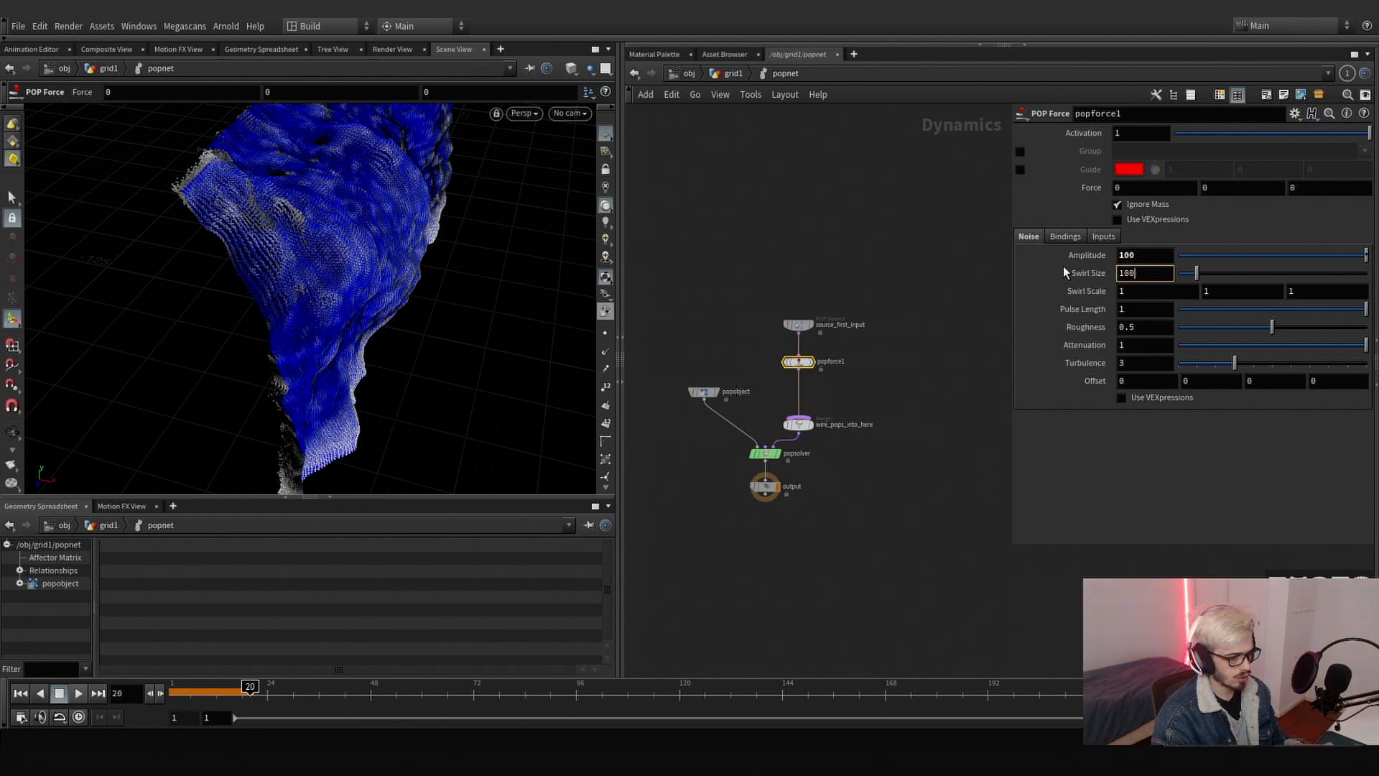
key("Return")
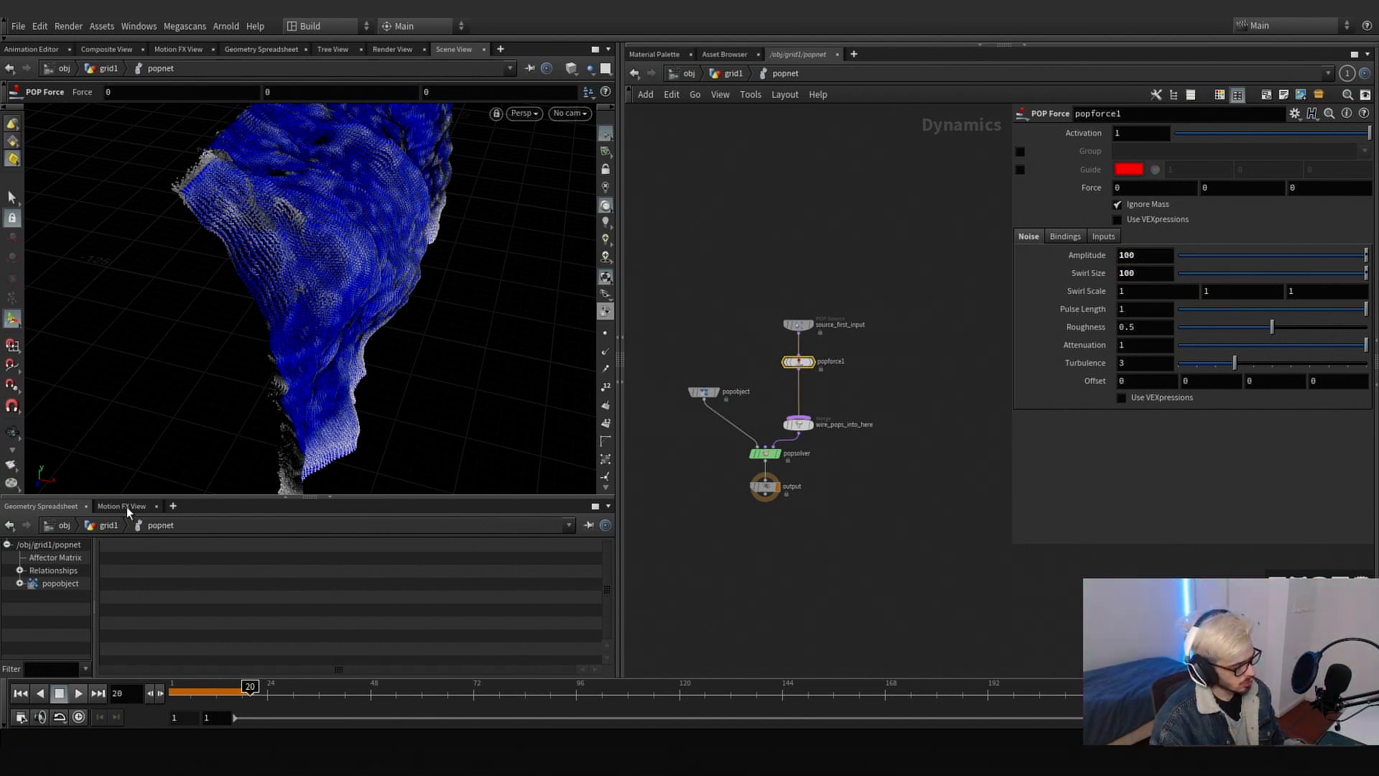
left_click_drag(1130, 187, 1046, 181)
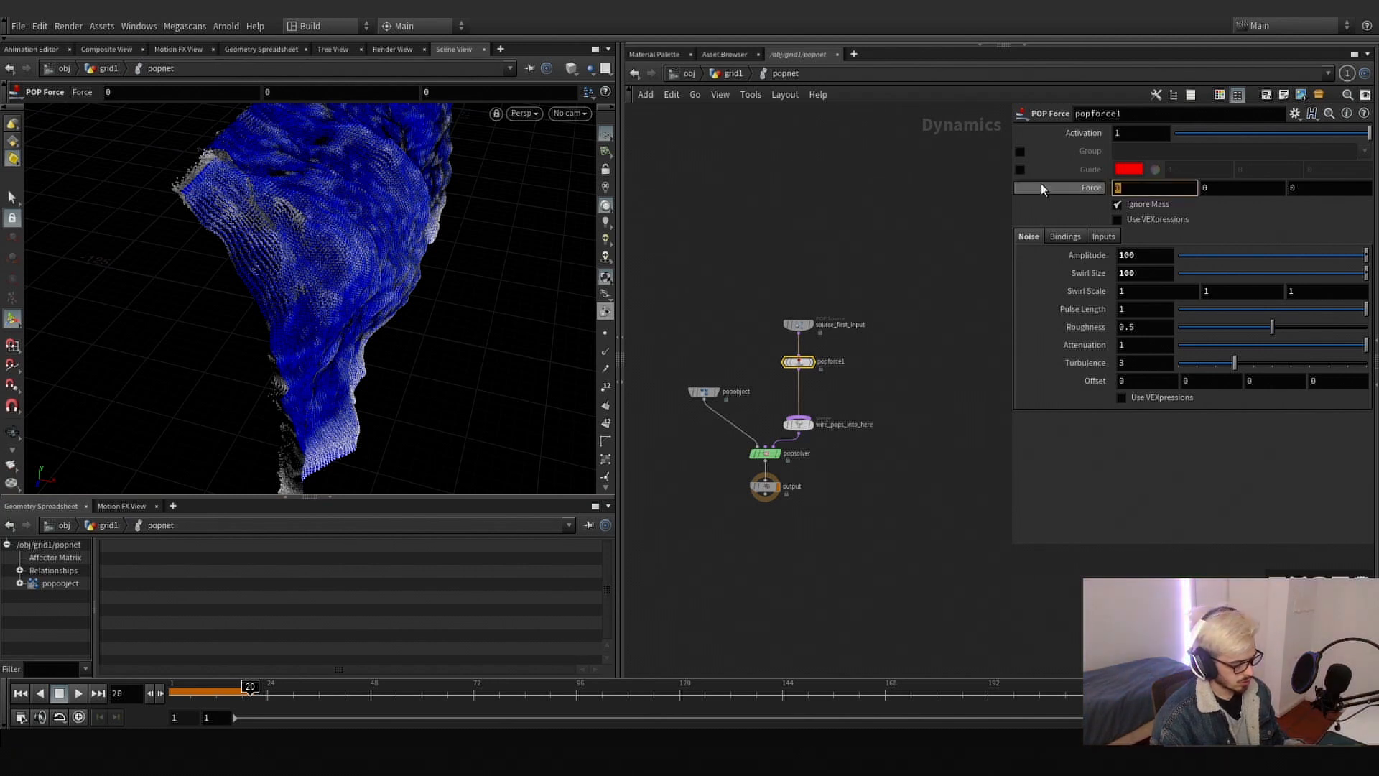
type("5")
key("Return")
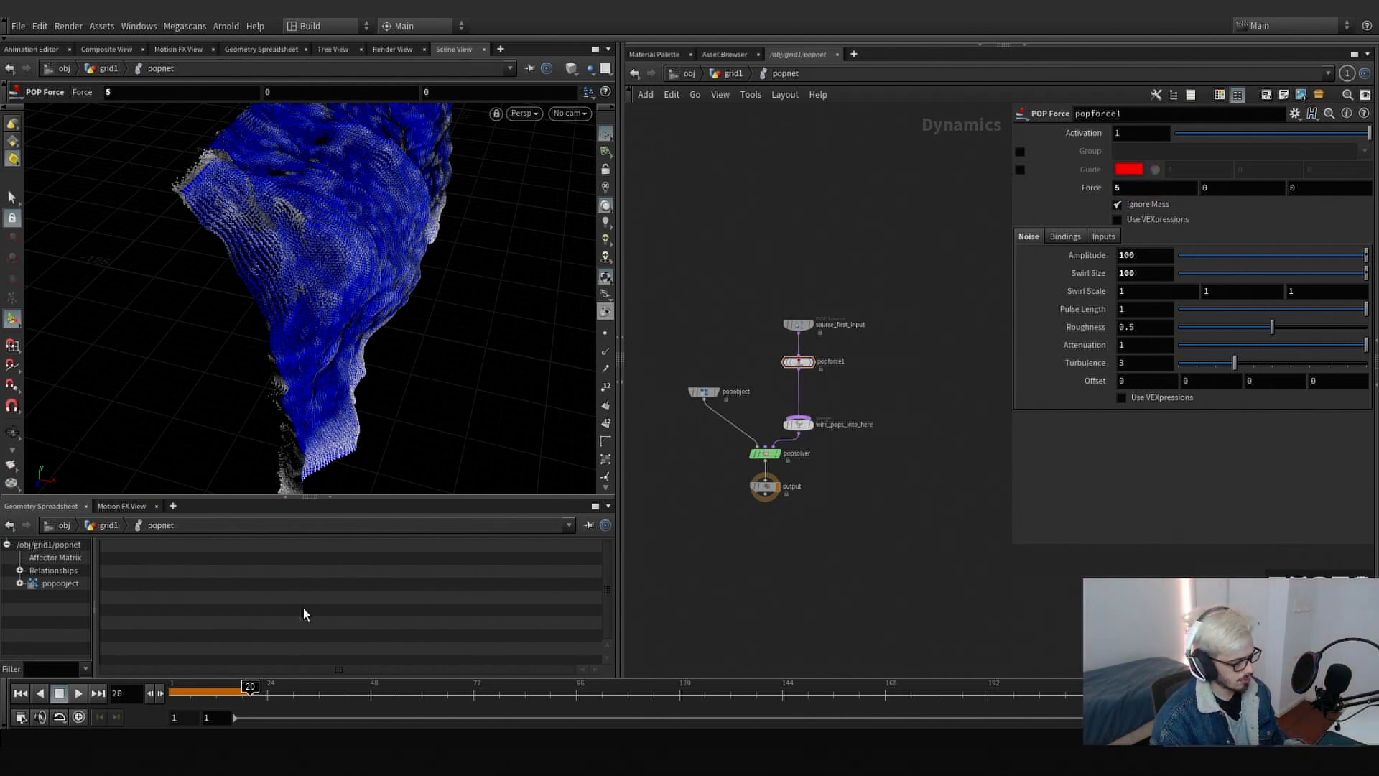
- Play the particle simulation, inspect it from different angles and return to frame 1
left_click(78, 694)
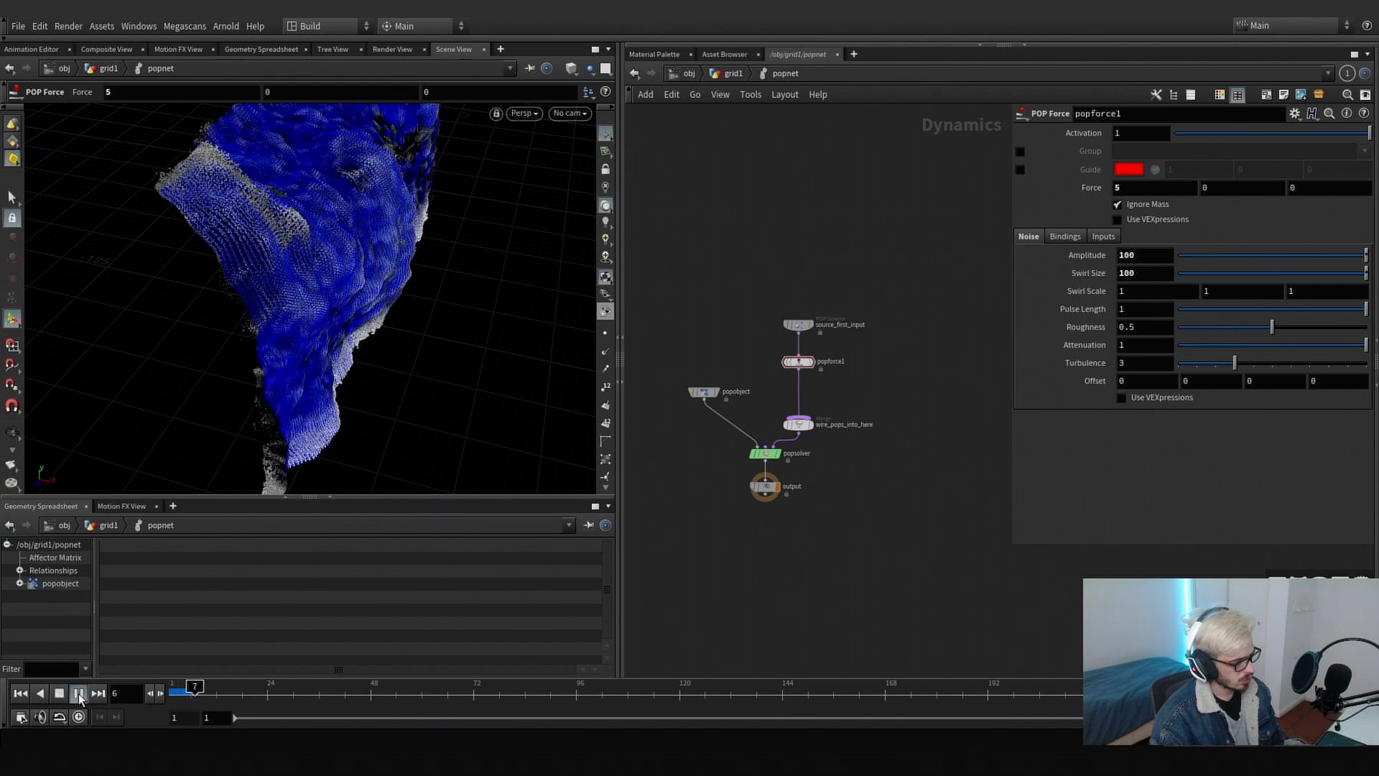
left_click_drag(287, 444, 347, 375, "alt")
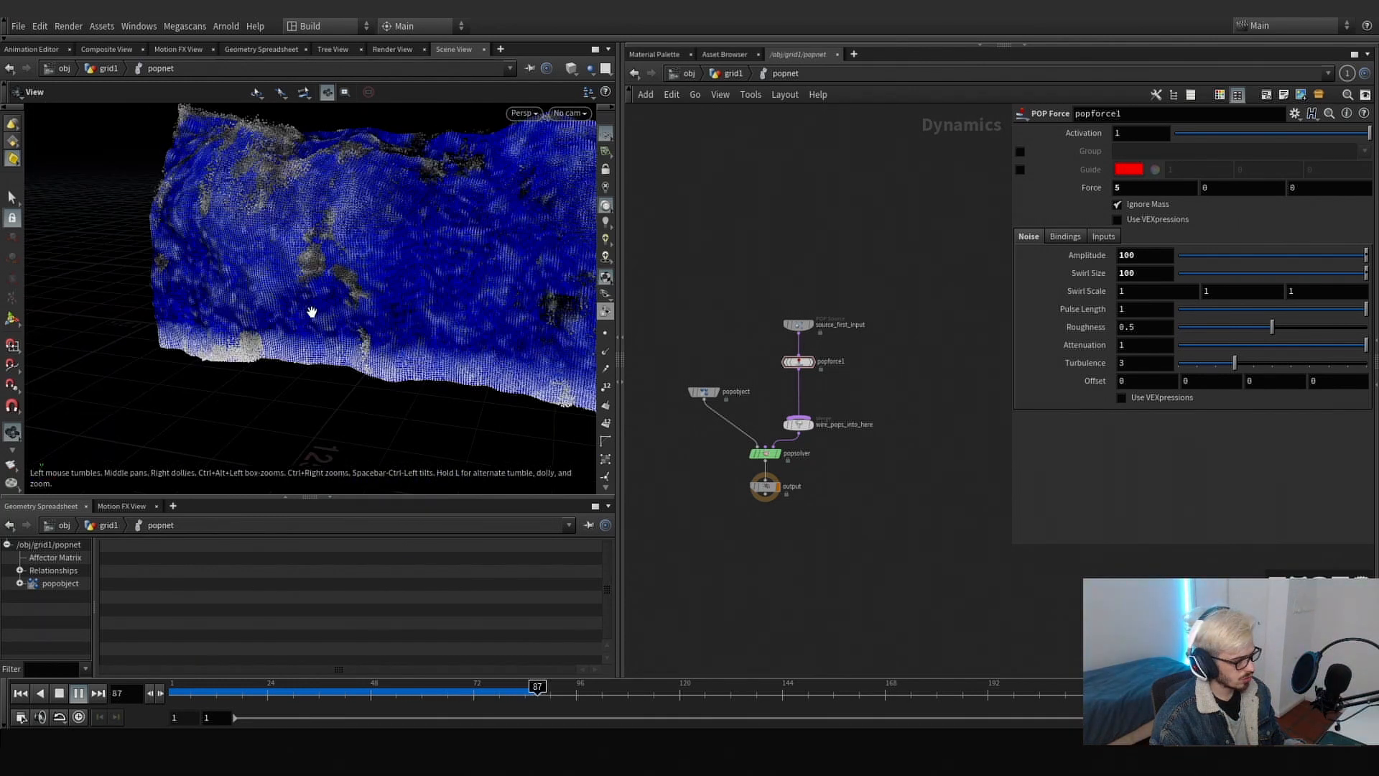
key("Return")
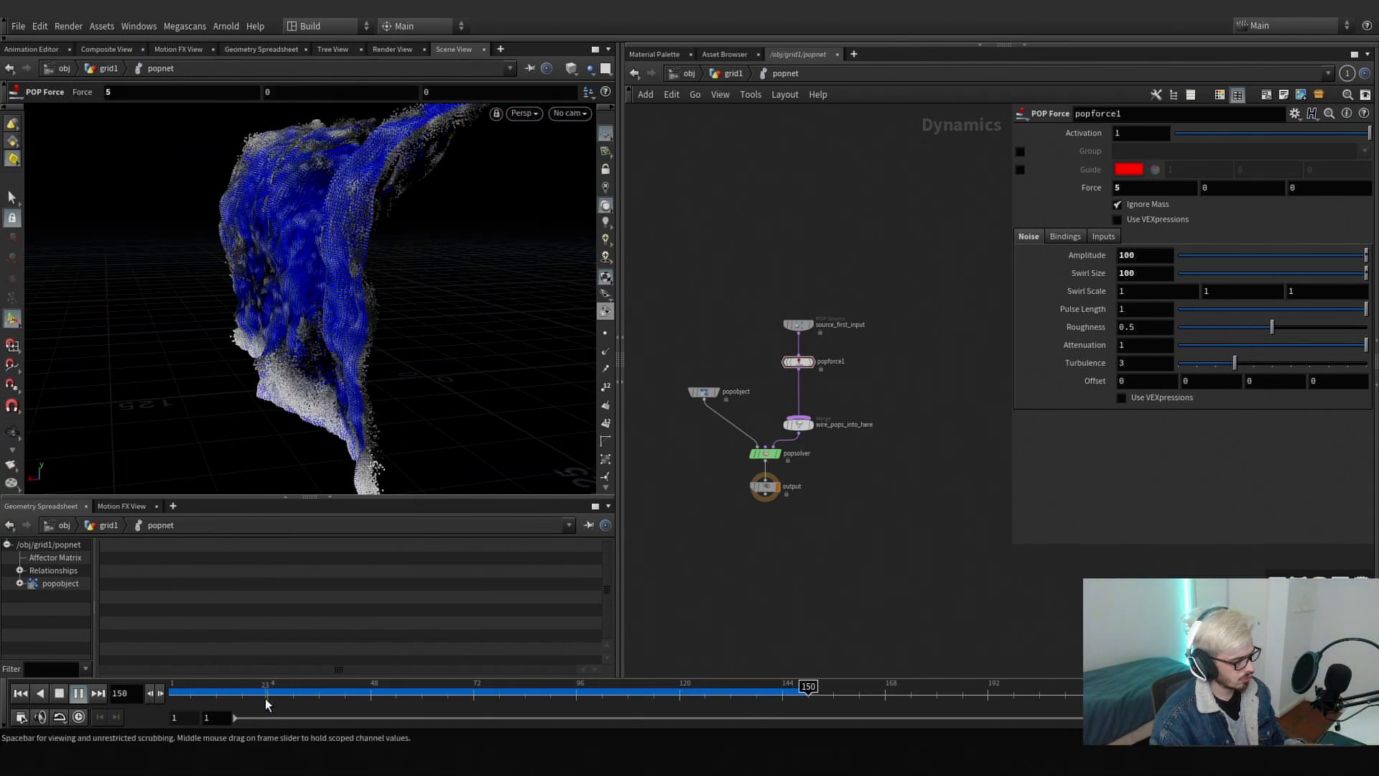
left_click_drag(266, 701, 171, 697)
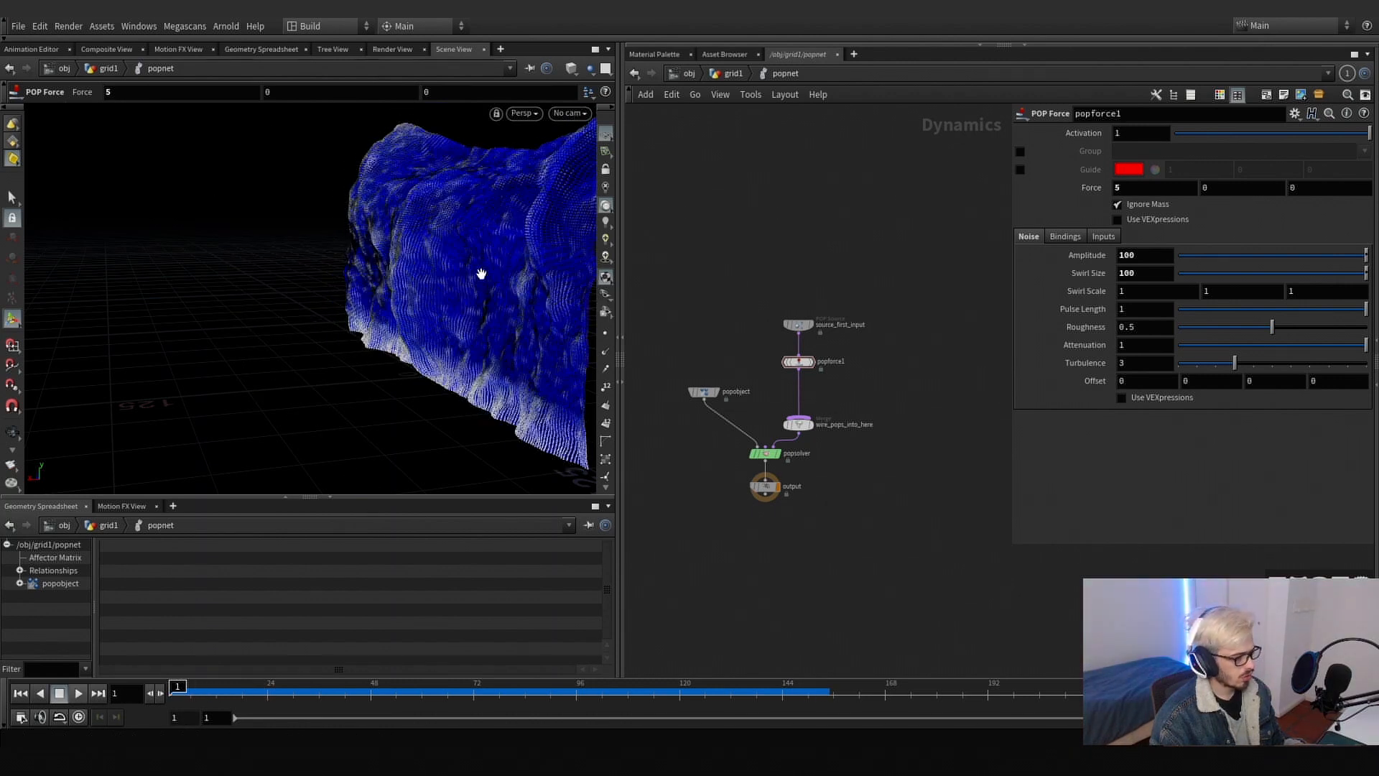
left_click_drag(481, 274, 395, 278)
- Go back up to the grid1 network and add a displayed Attribute Wrangle after popnet
key("u")
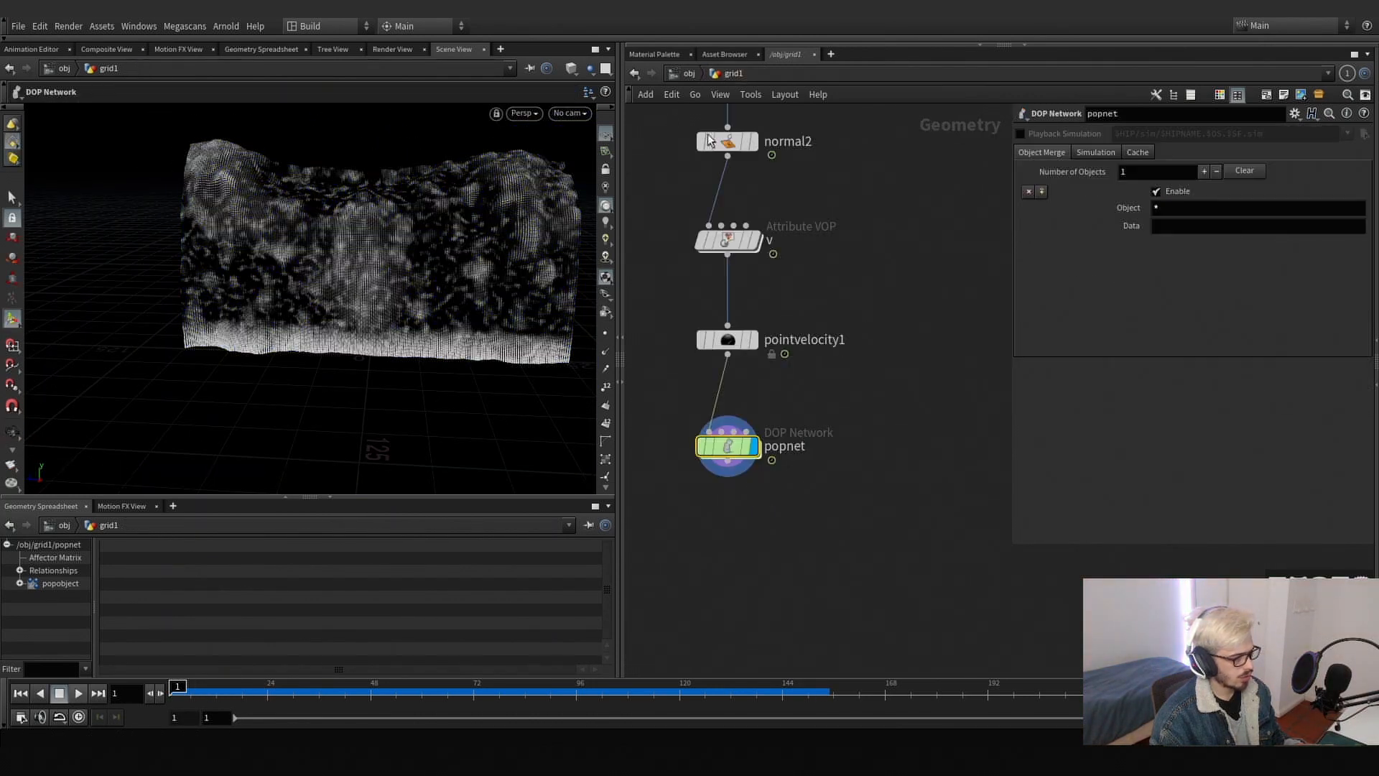
key("Tab")
type("wr")
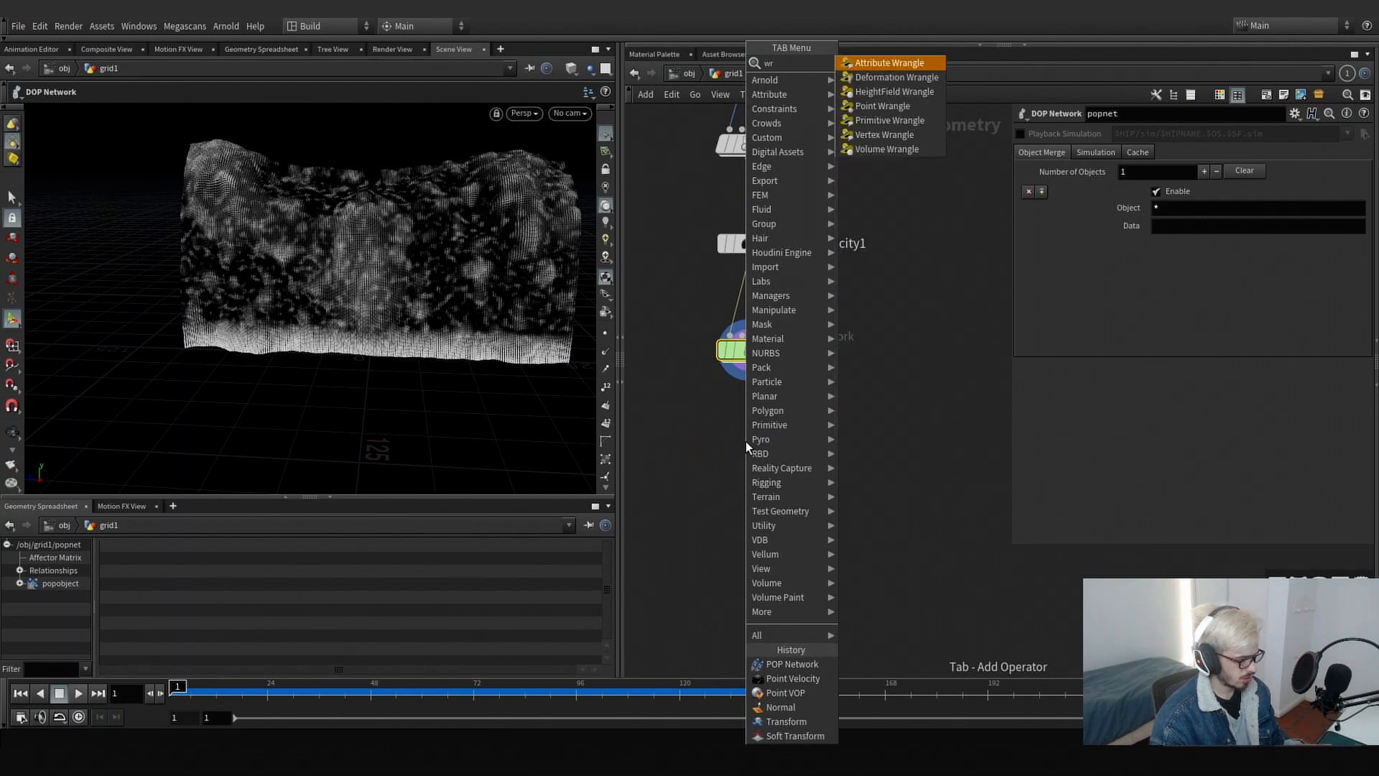
key("Return")
left_click(747, 445)
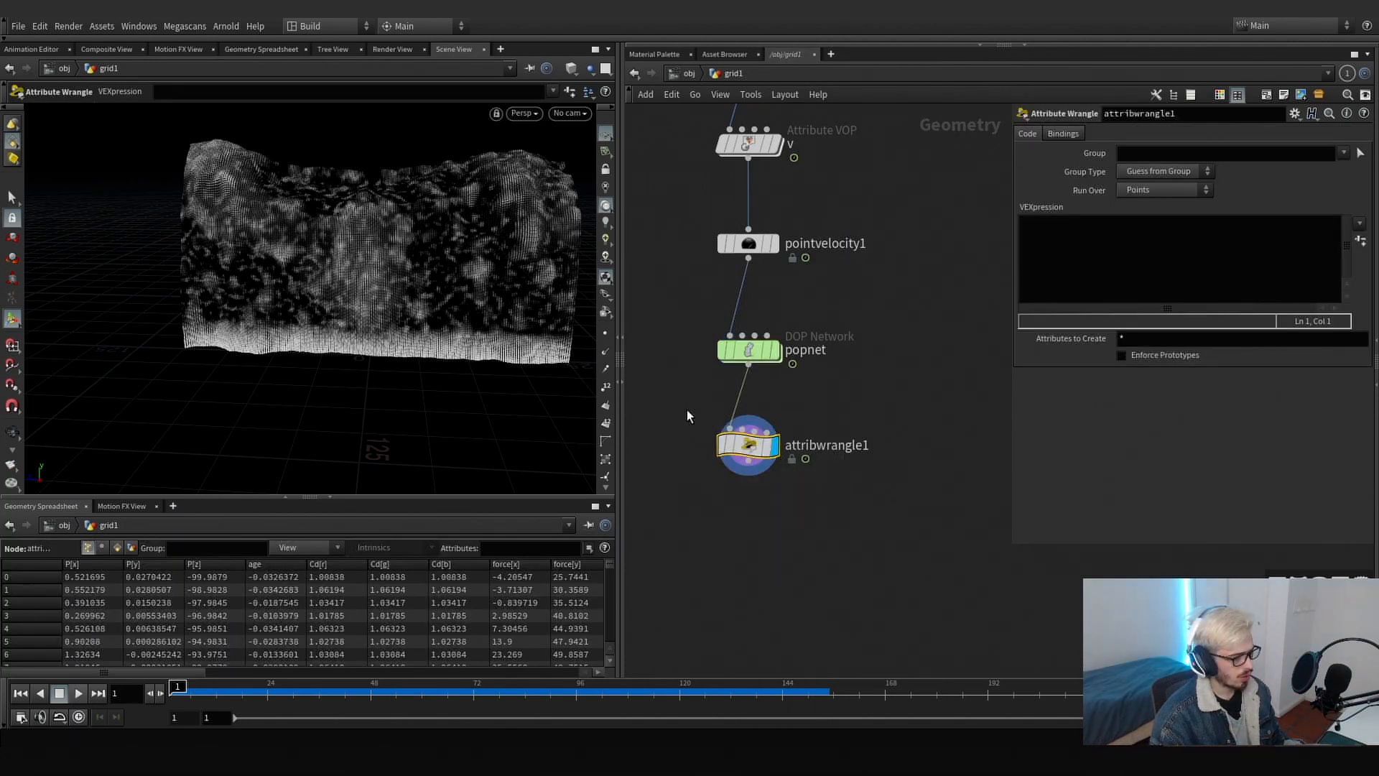
left_click_drag(739, 447, 739, 456)
left_click_drag(837, 518, 697, 426)
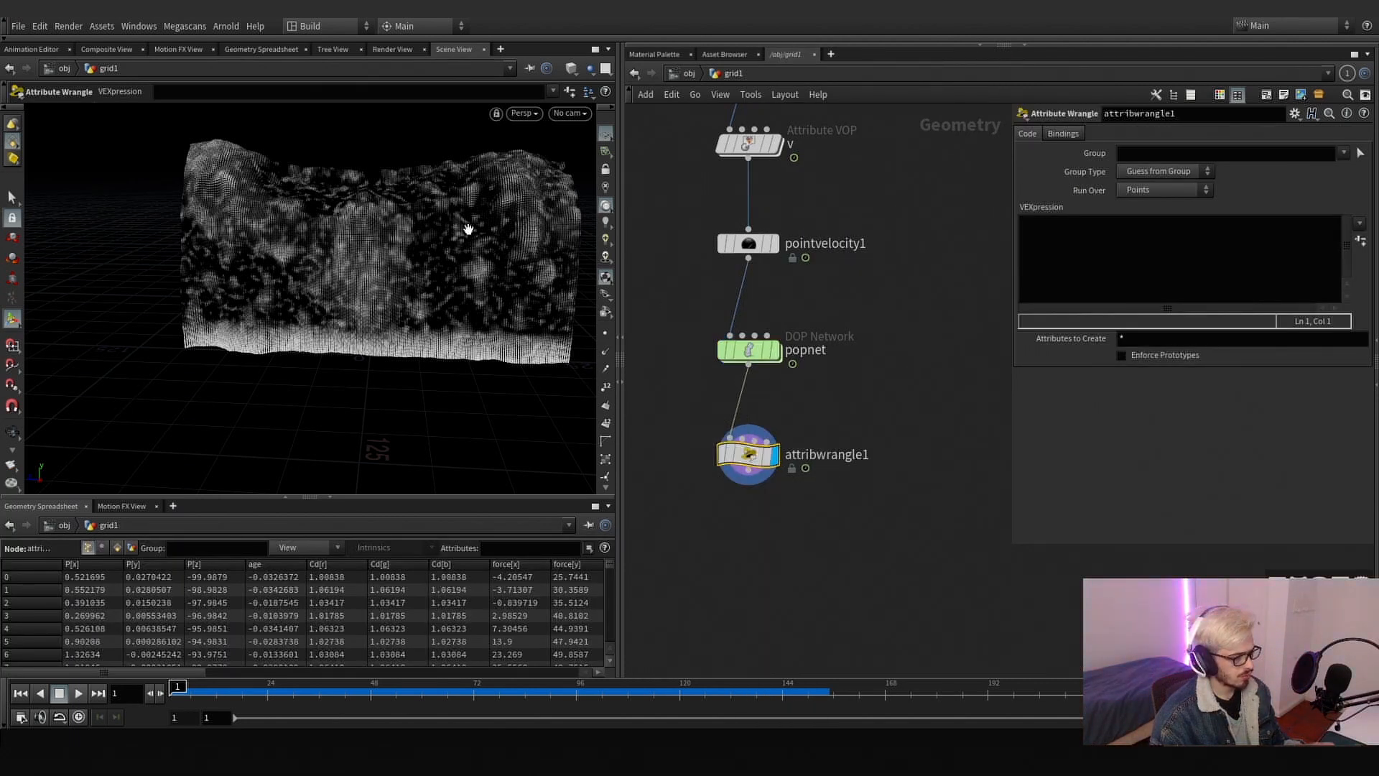
- Insert a Scatter node between pointvelocity1 and popnet
left_click_drag(468, 229, 346, 271, "alt")
scroll(377, 263, "up", 6)
scroll(855, 318, "down", 5)
scroll(848, 308, "up", 3)
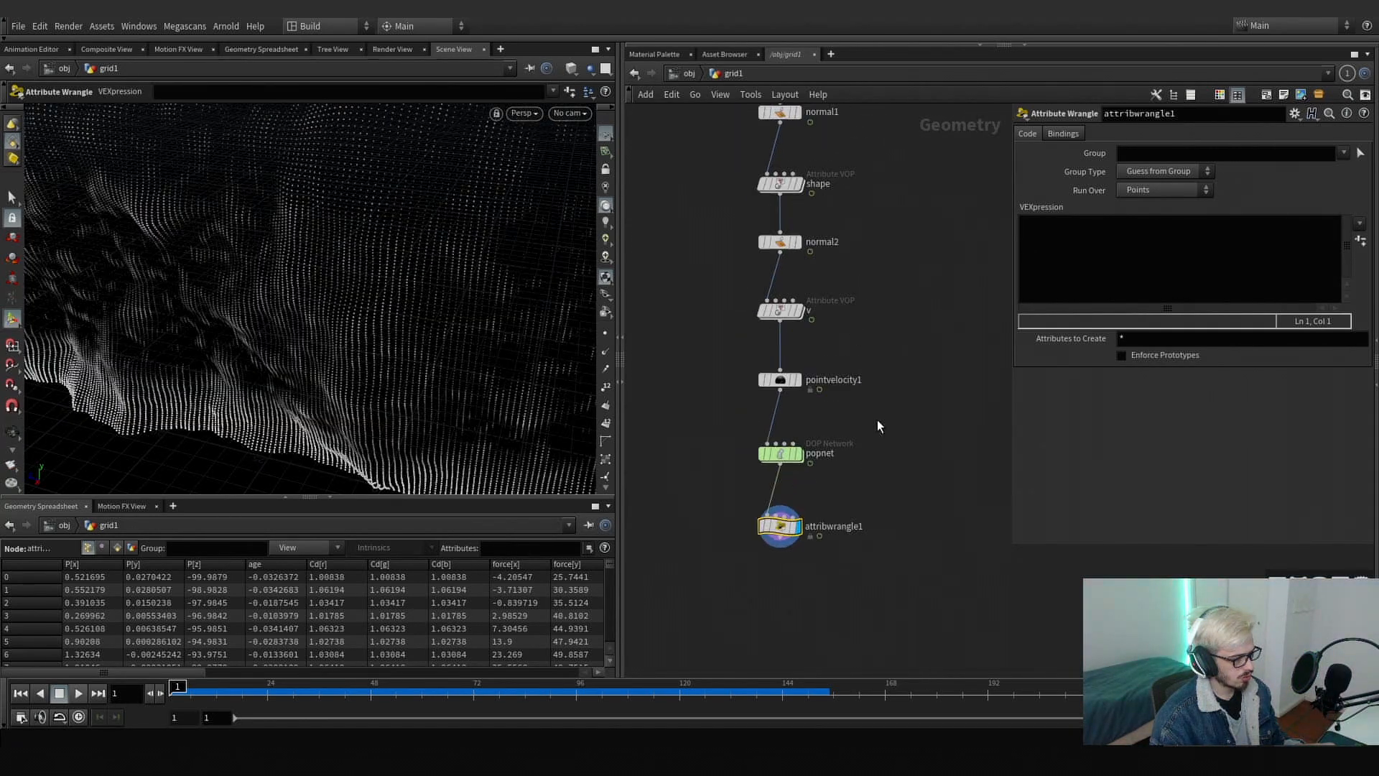
middle_click_drag(877, 420, 883, 374)
key("Tab")
type("sc")
key("Return")
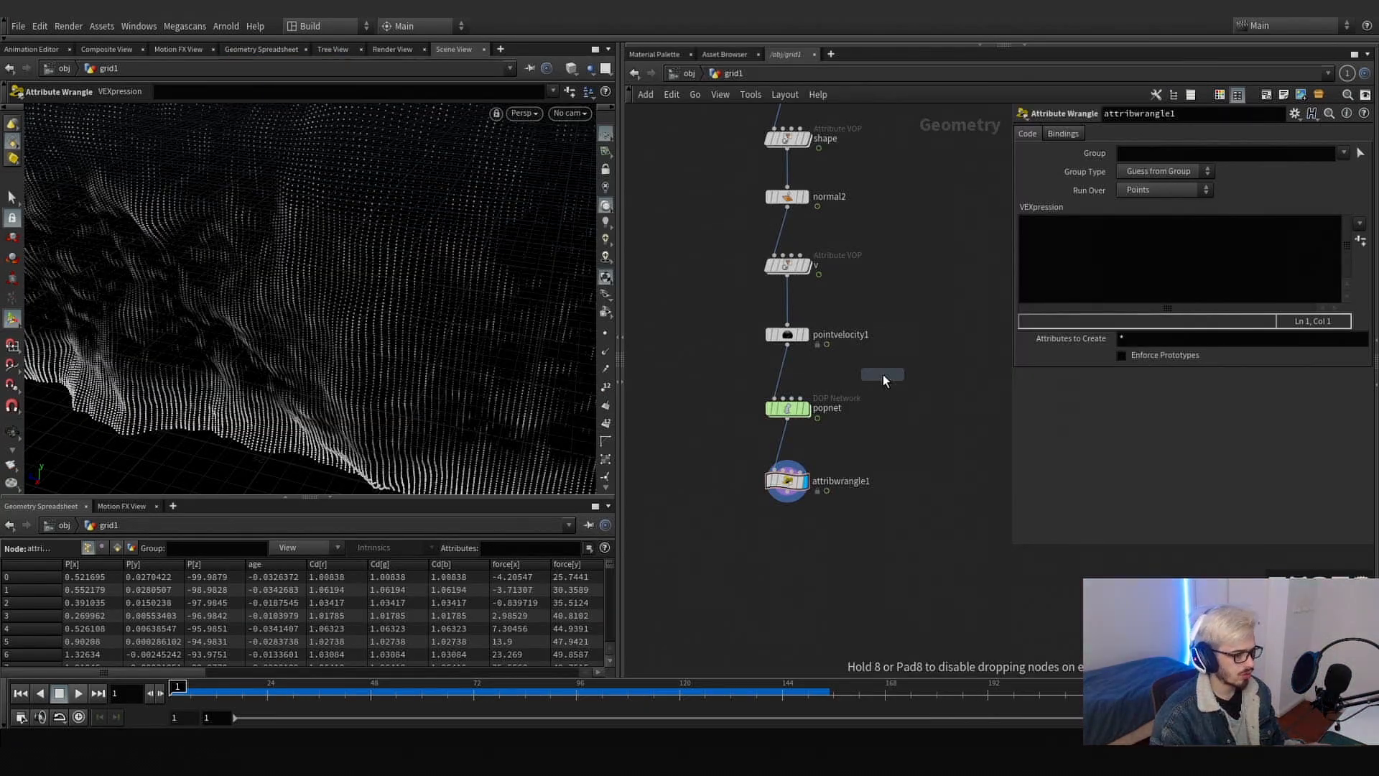
left_click(879, 372)
left_click_drag(880, 372, 791, 381)
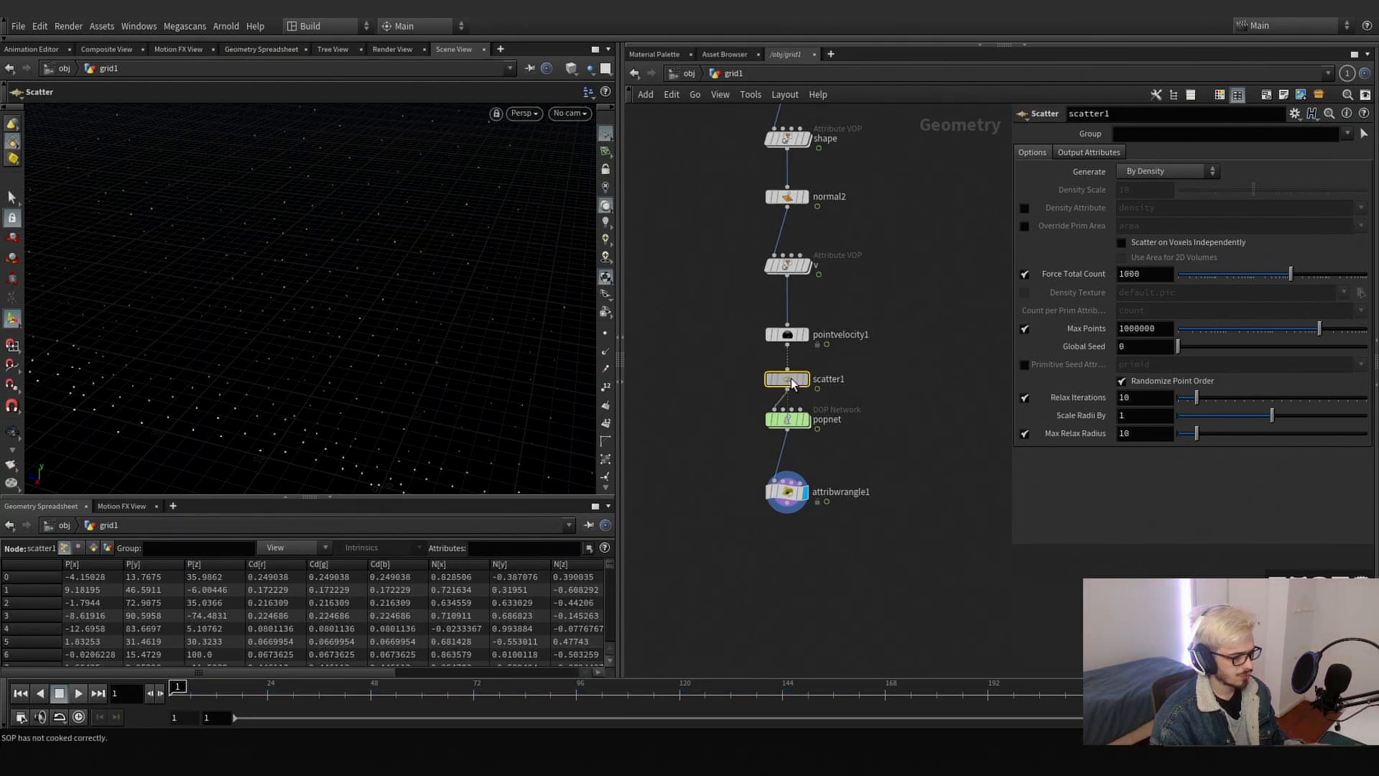
- Make the Scatter use Cd as its density attribute and force a total count of 10000 points
left_click(1152, 172)
left_click(1153, 170)
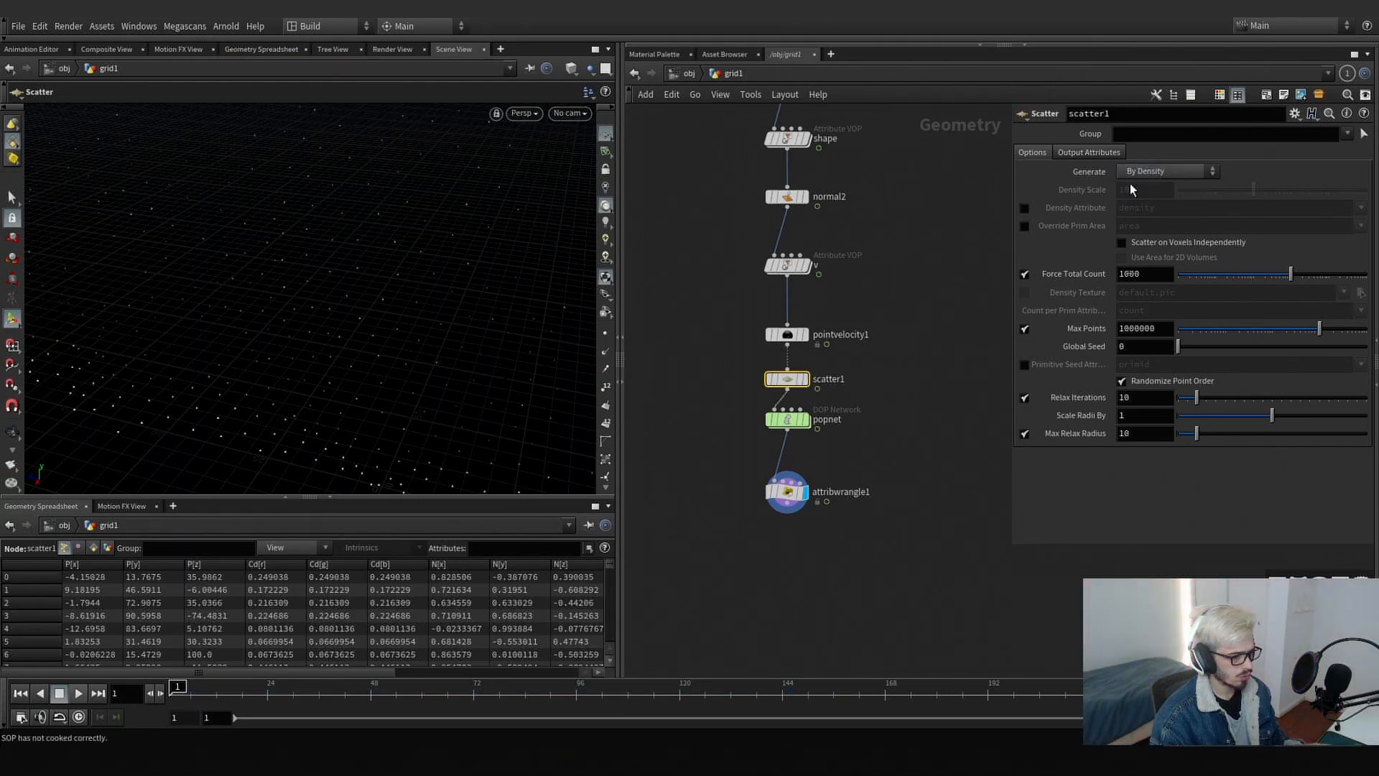
left_click(1024, 208)
left_click_drag(1166, 208, 946, 209)
type("Cd")
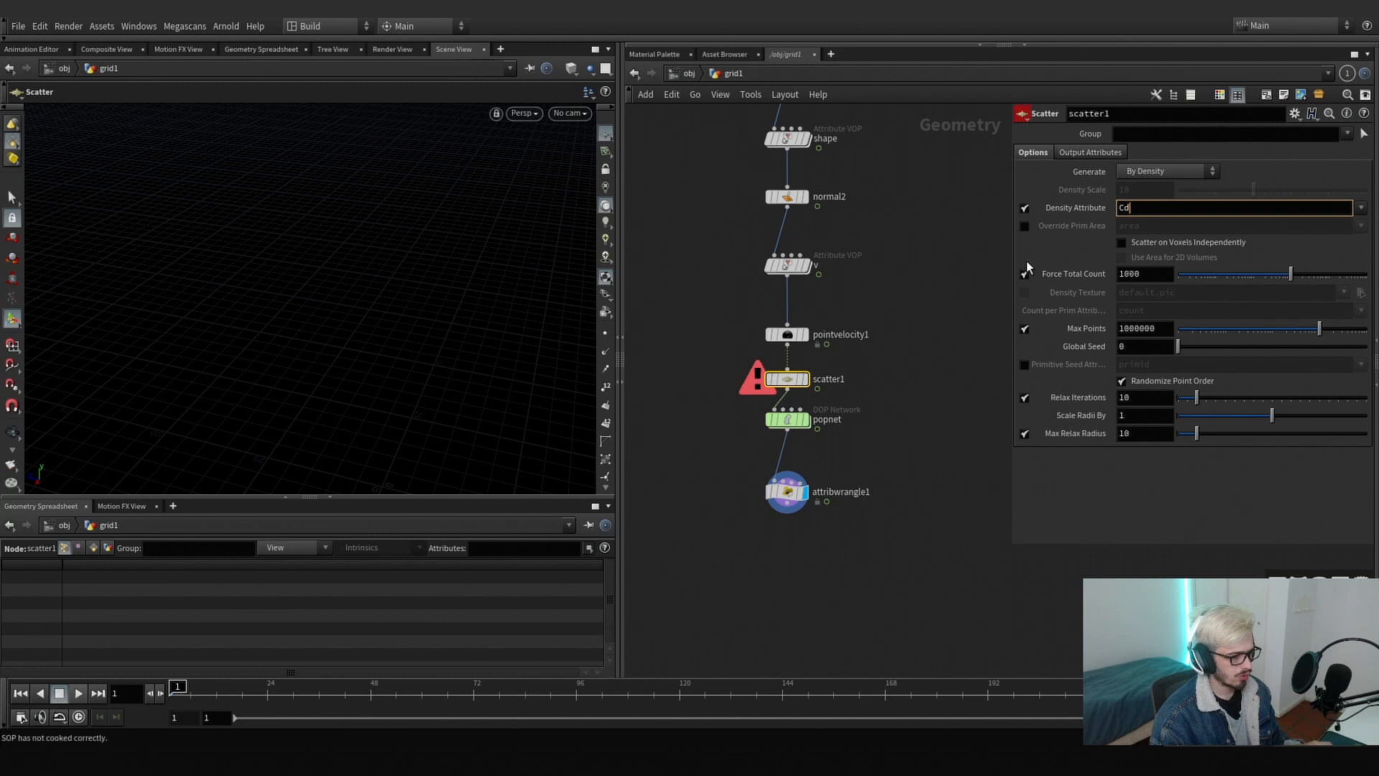
left_click(1151, 275)
type("0")
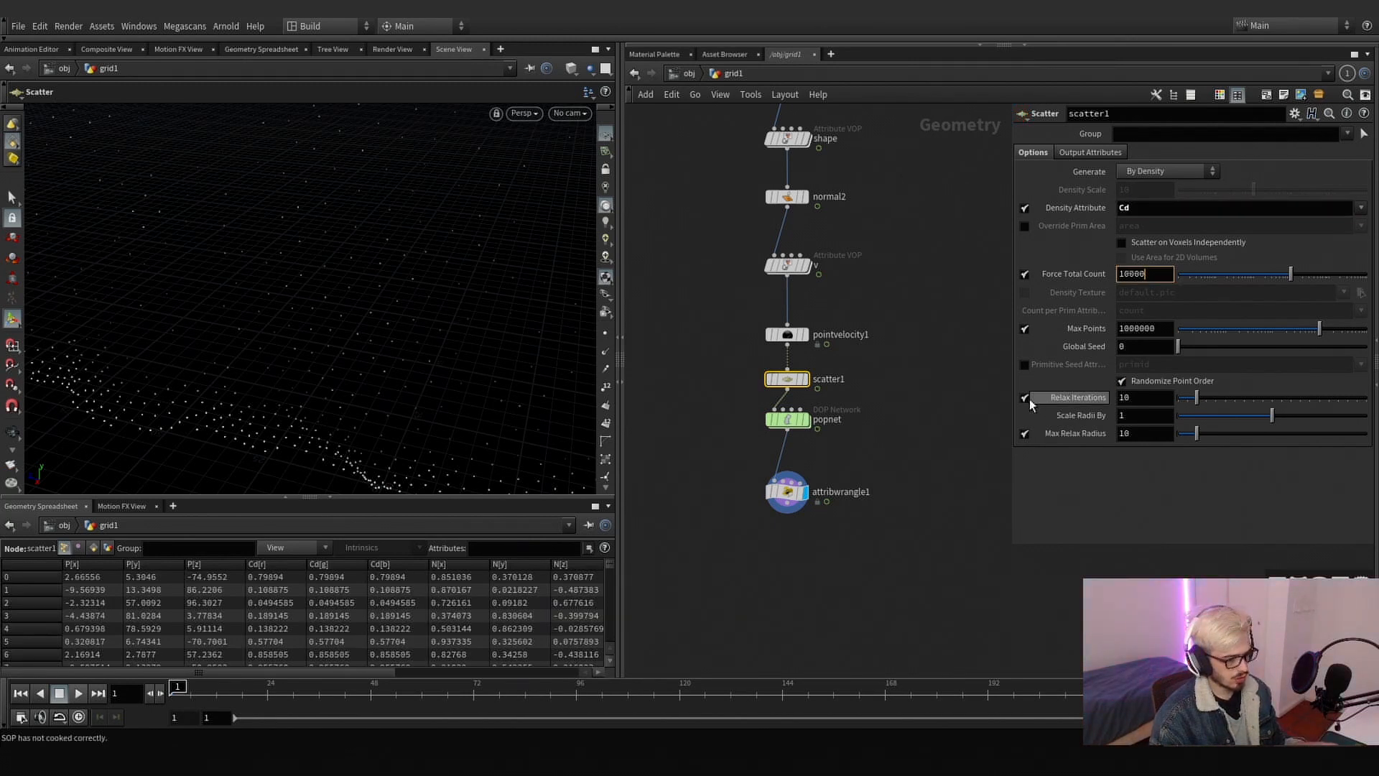
key("Return")
- Display popnet's output and play the simulation to examine the scattered particles across the whole grid
left_click(803, 419)
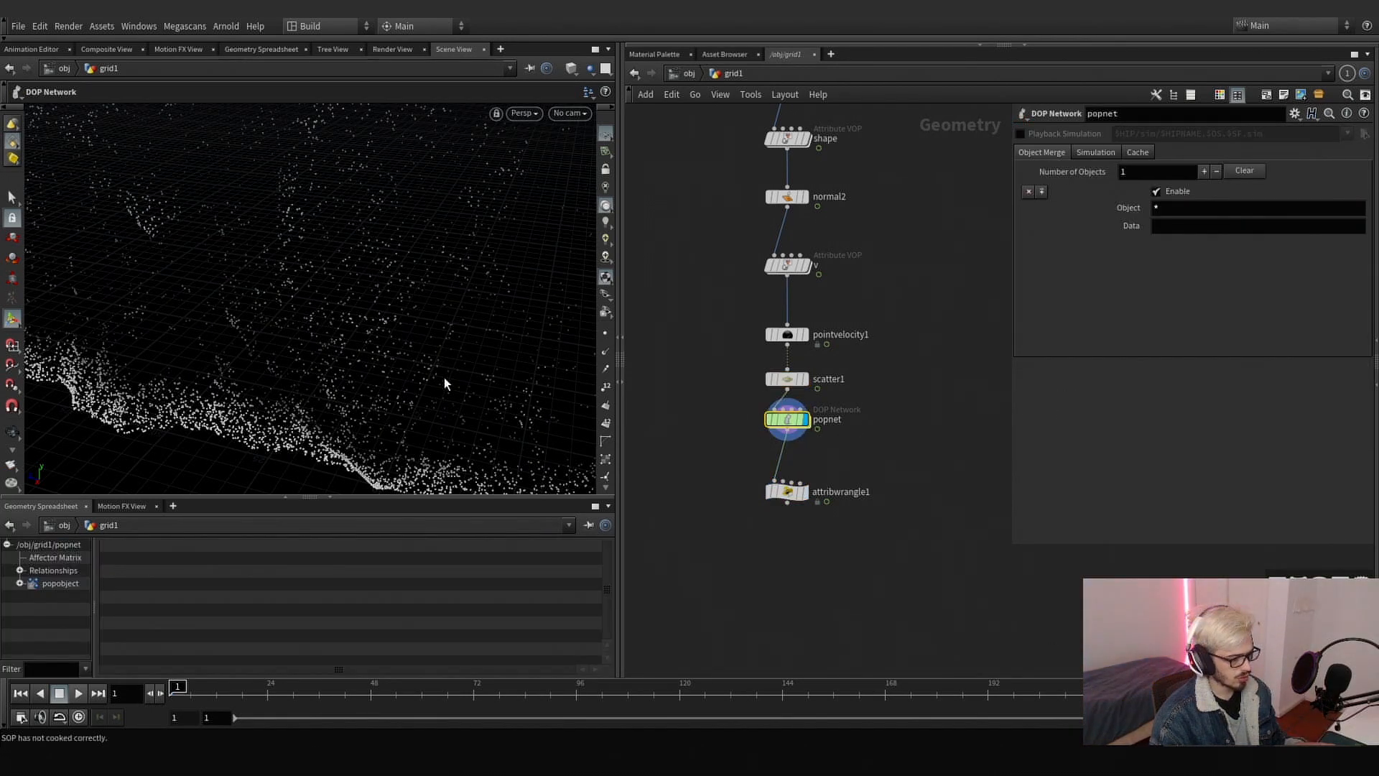
key("h")
left_click(78, 693)
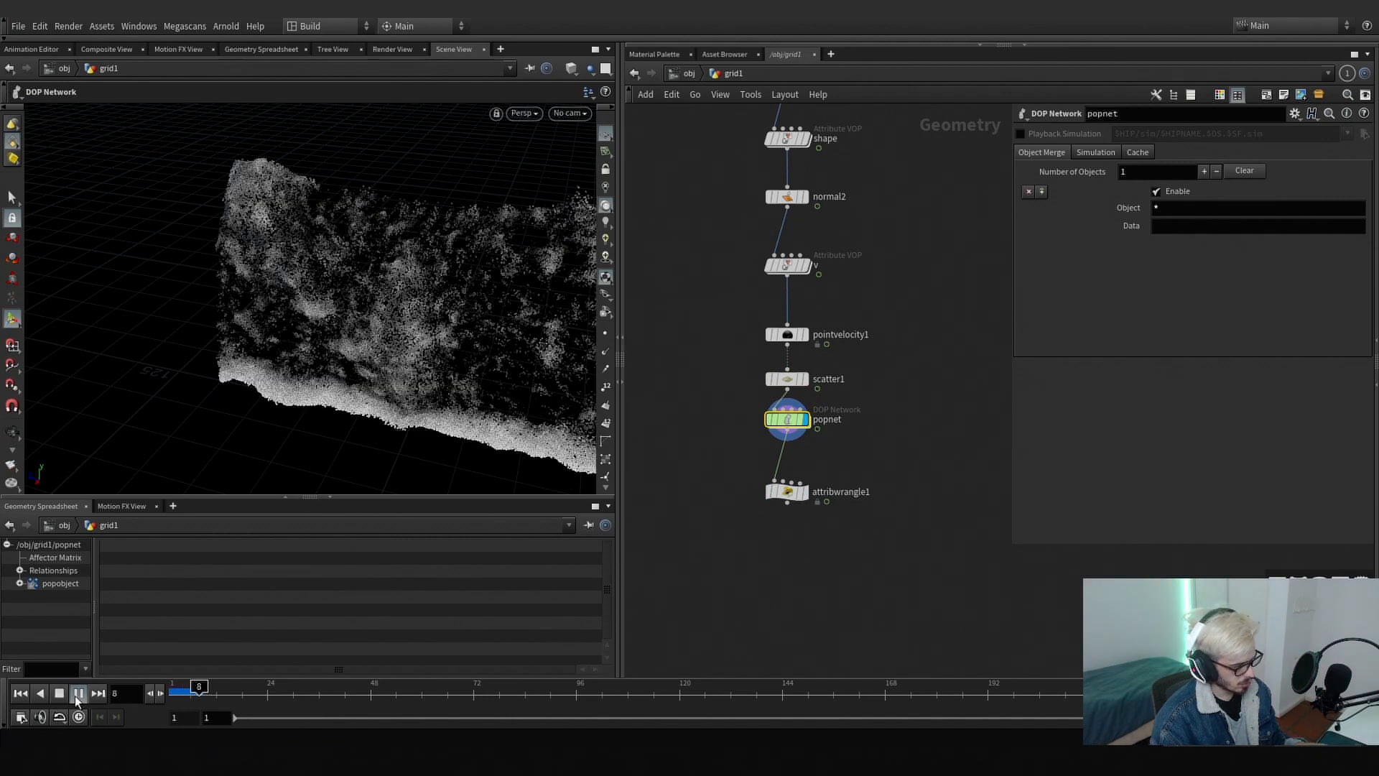
left_click_drag(390, 364, 310, 334, "alt")
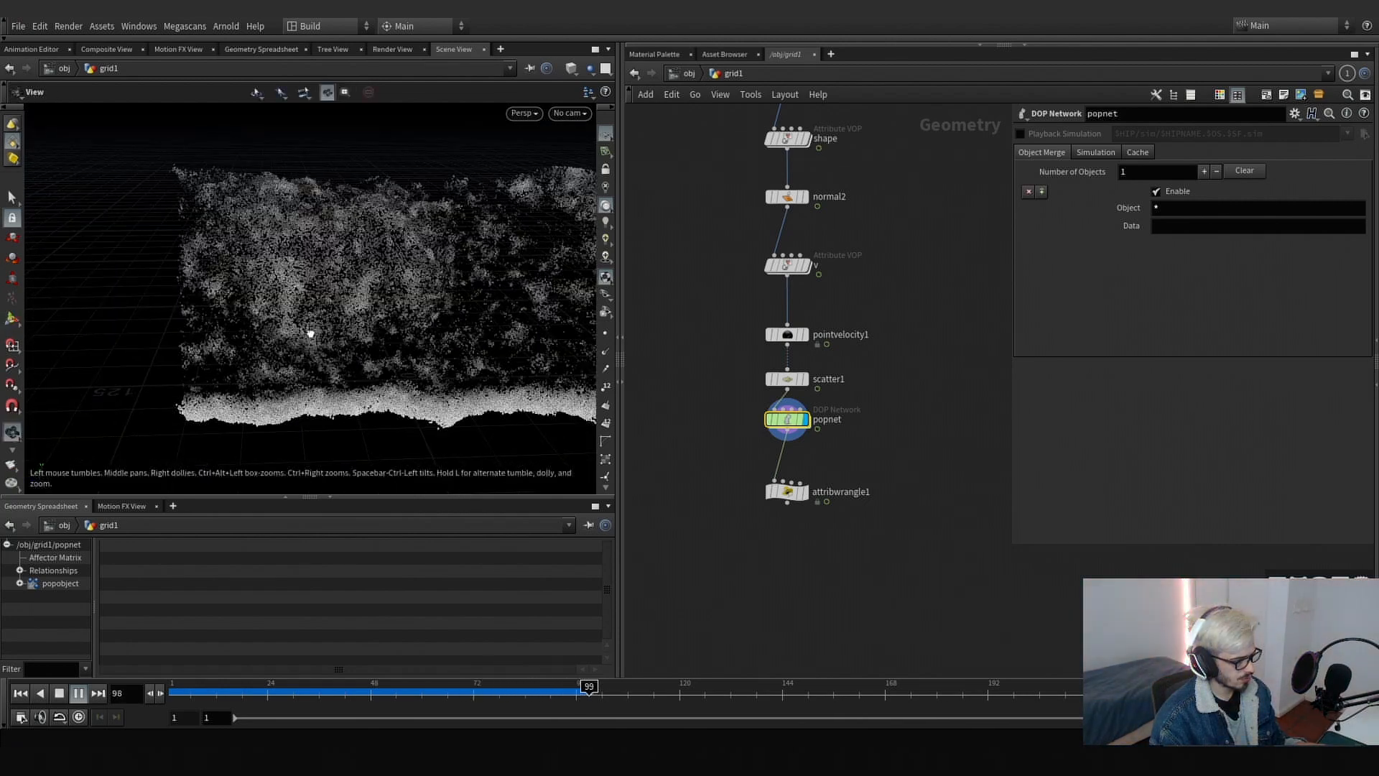
key("Return")
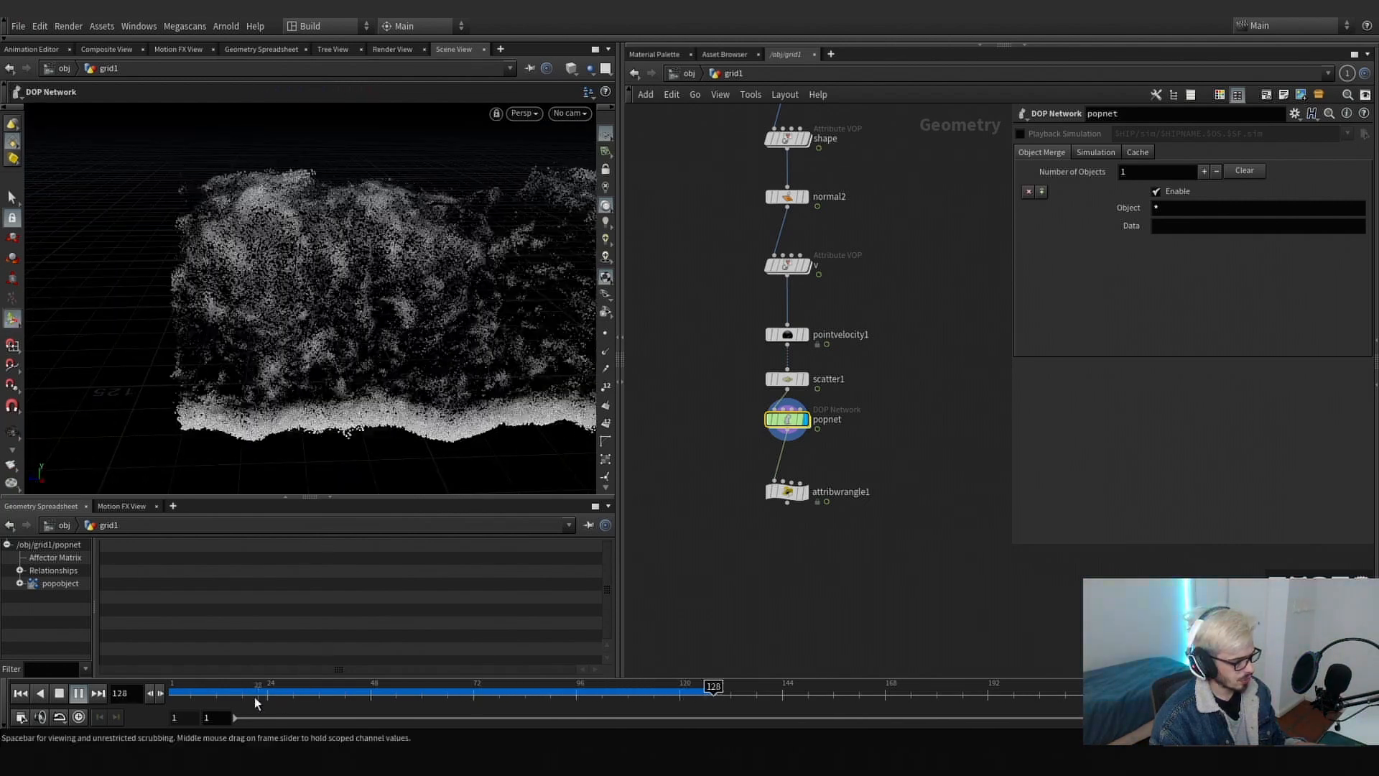
- Return the timeline to frame 1 and display the output of attribwrangle1
middle_click_drag(426, 343, 351, 319, "alt")
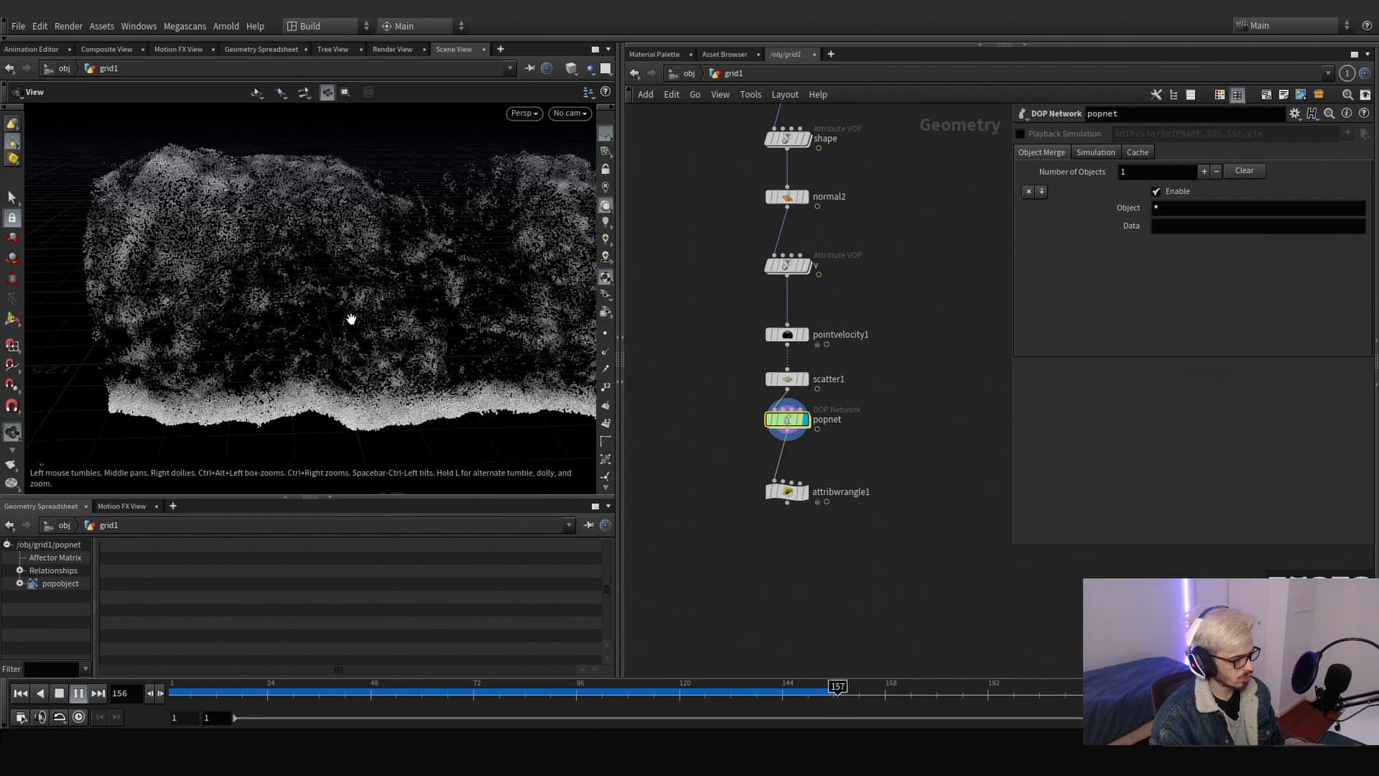
left_click(233, 697)
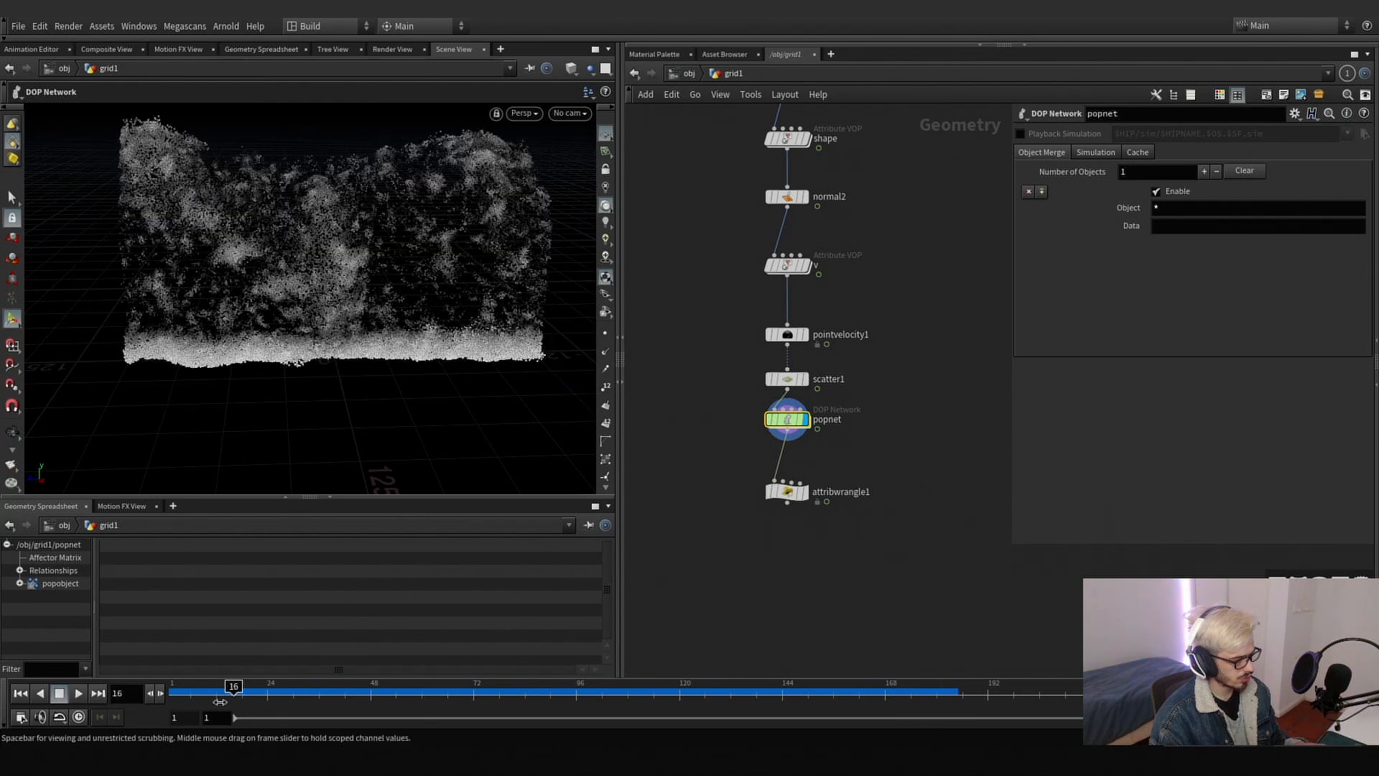
left_click_drag(220, 702, 172, 702)
left_click(808, 495)
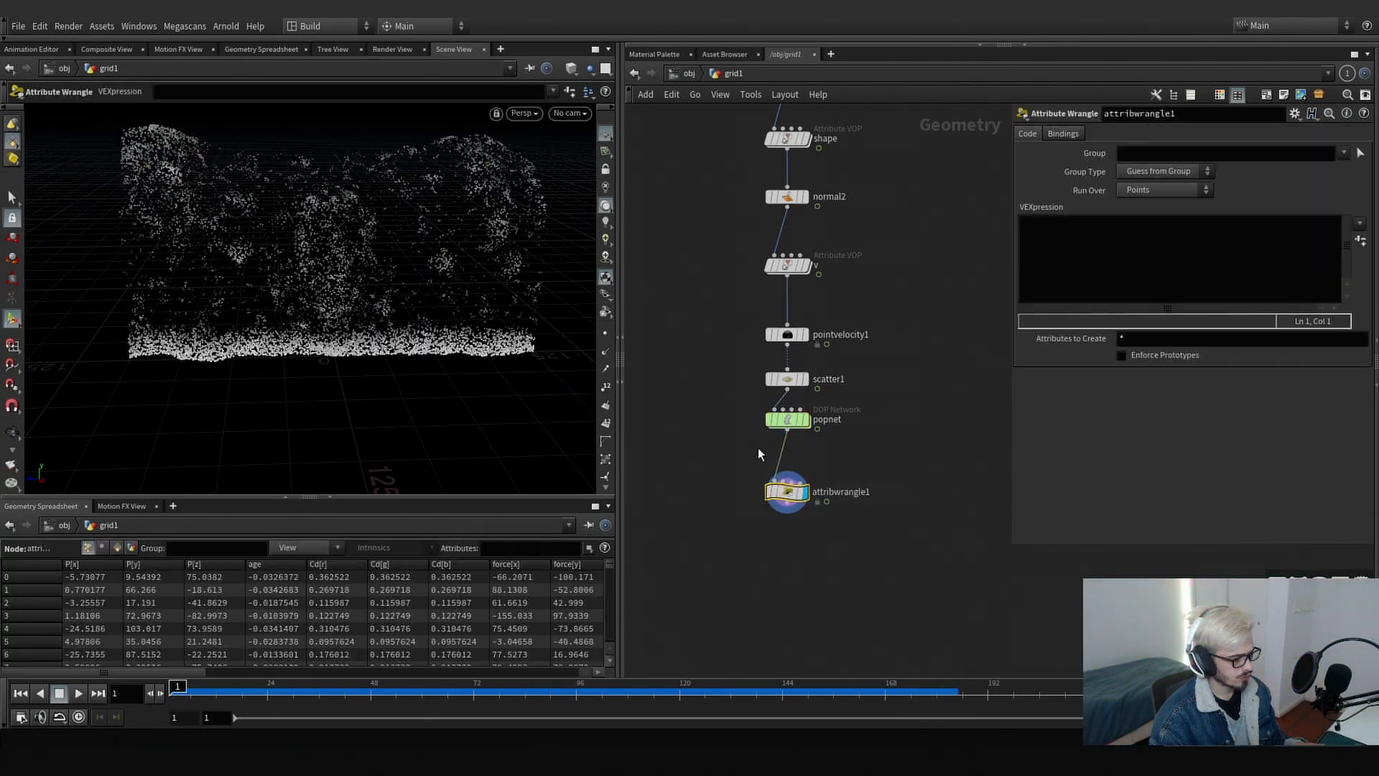
type("density = ")
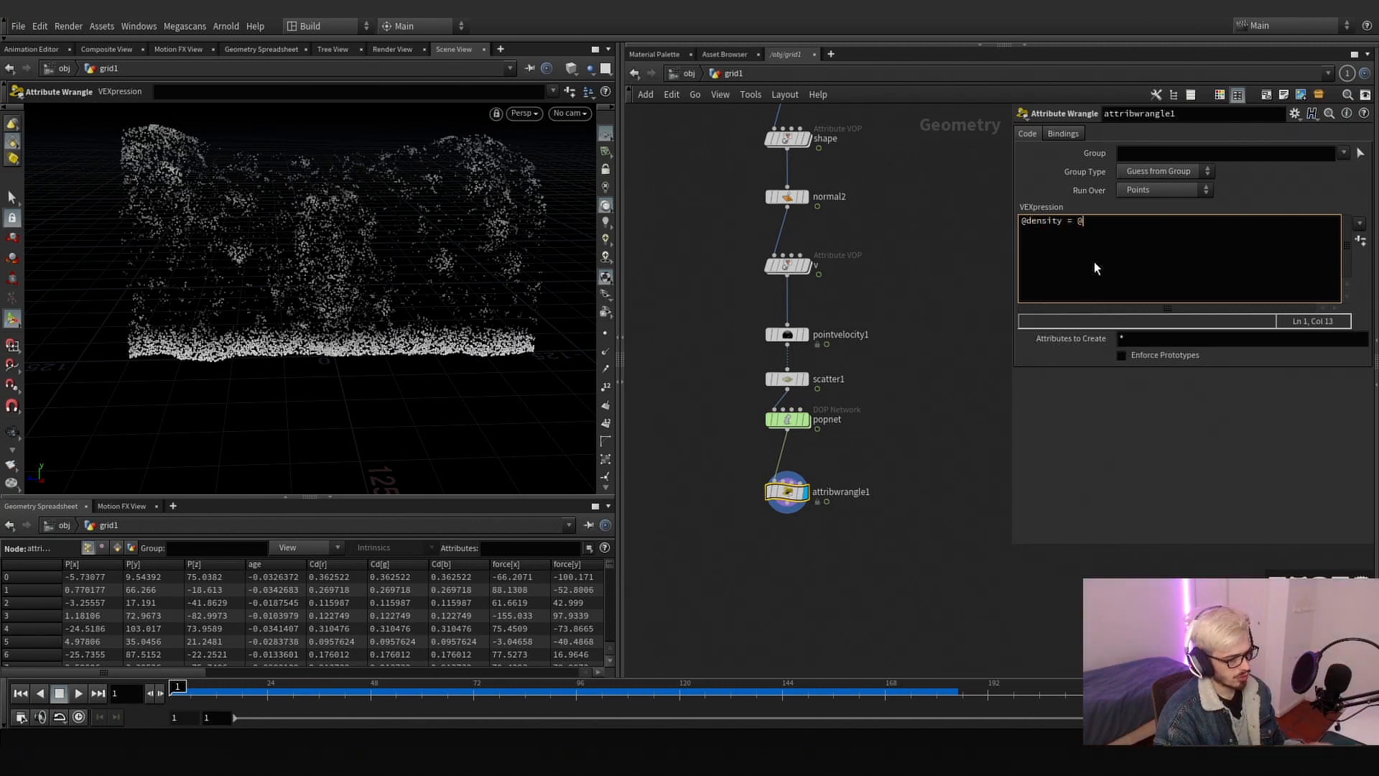
type("@Cd;")
key("Return")
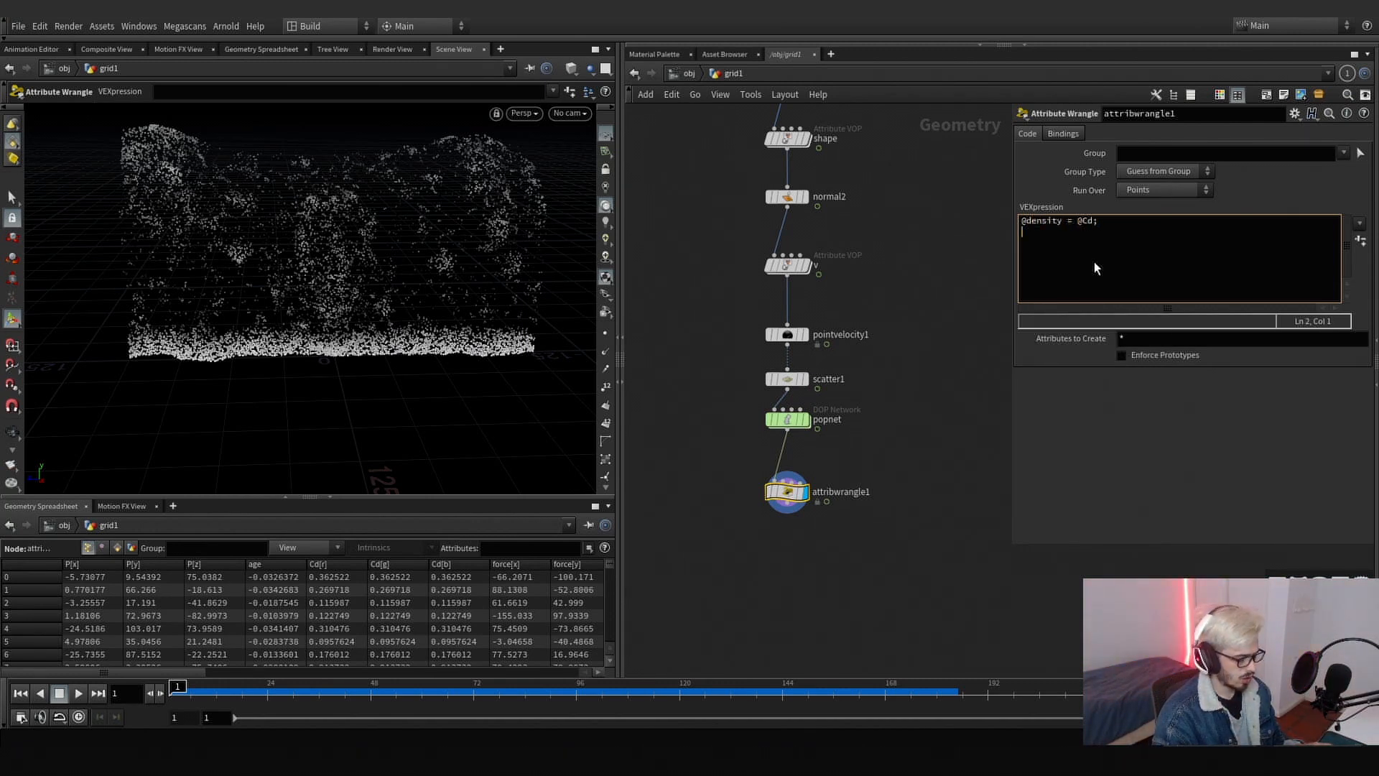
type("v@V")
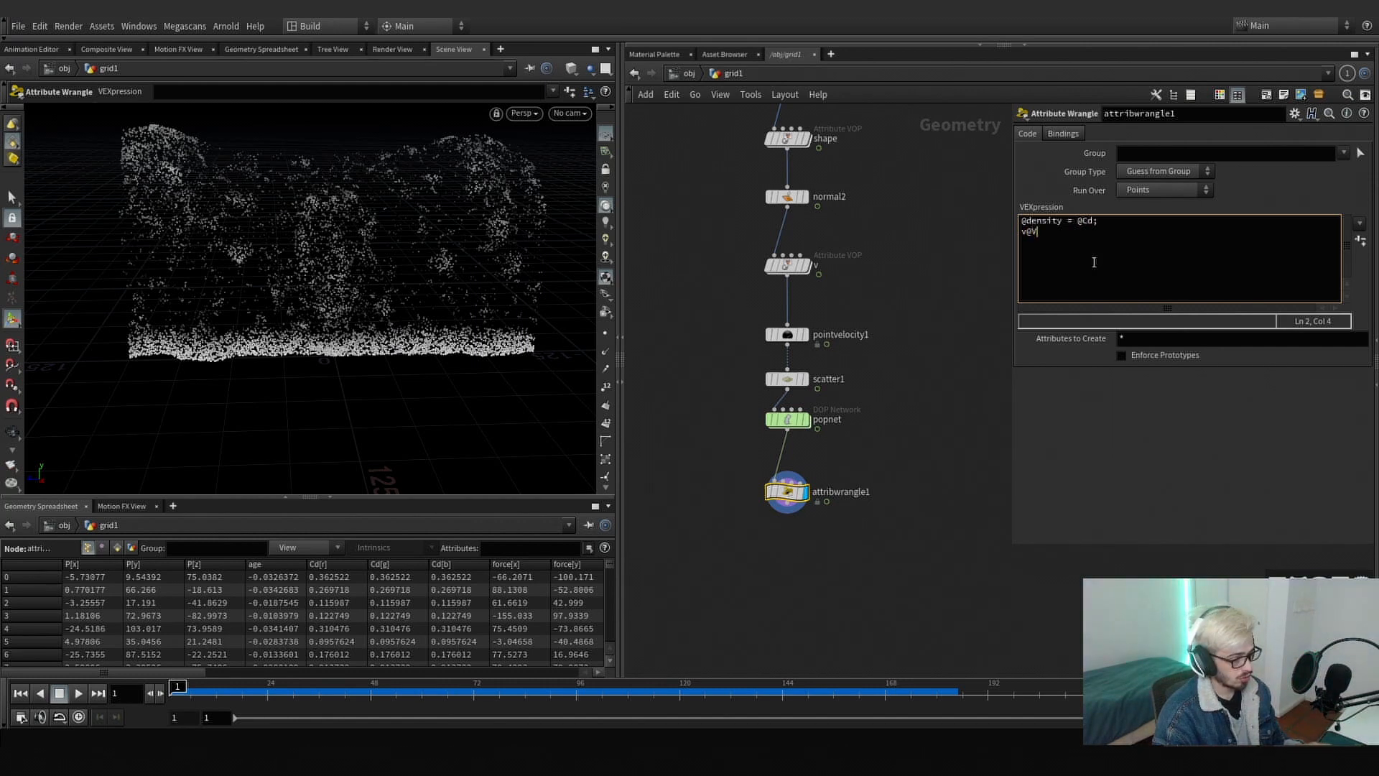
type(" *")
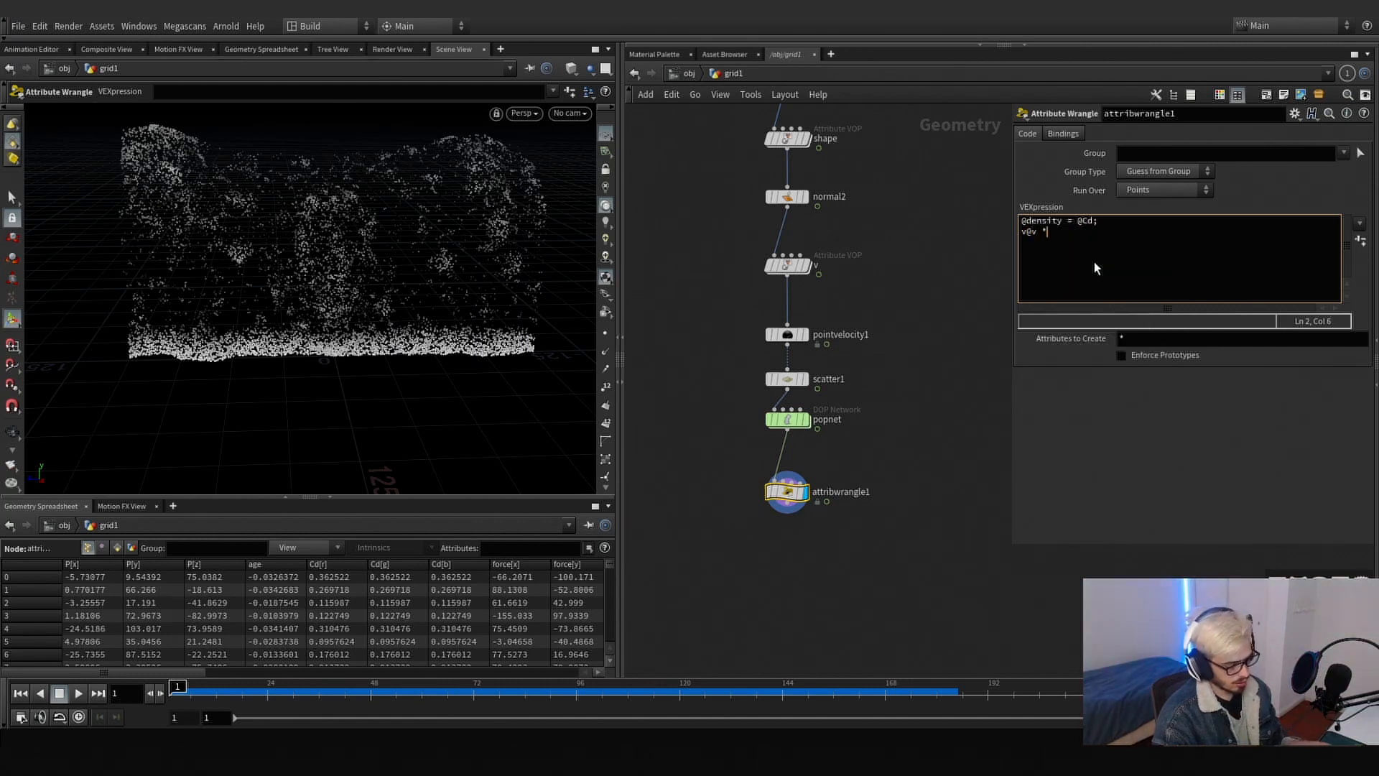
type("= ")
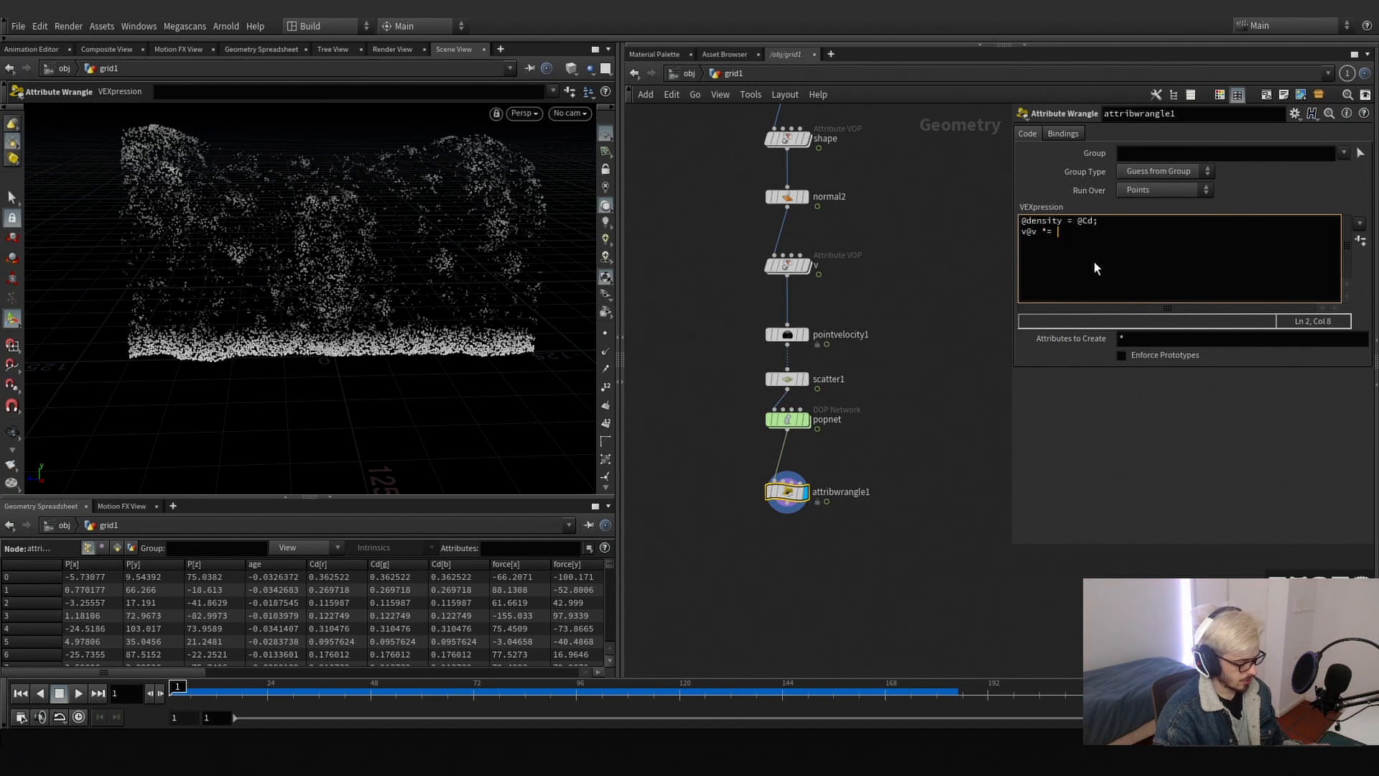
type("fit()")
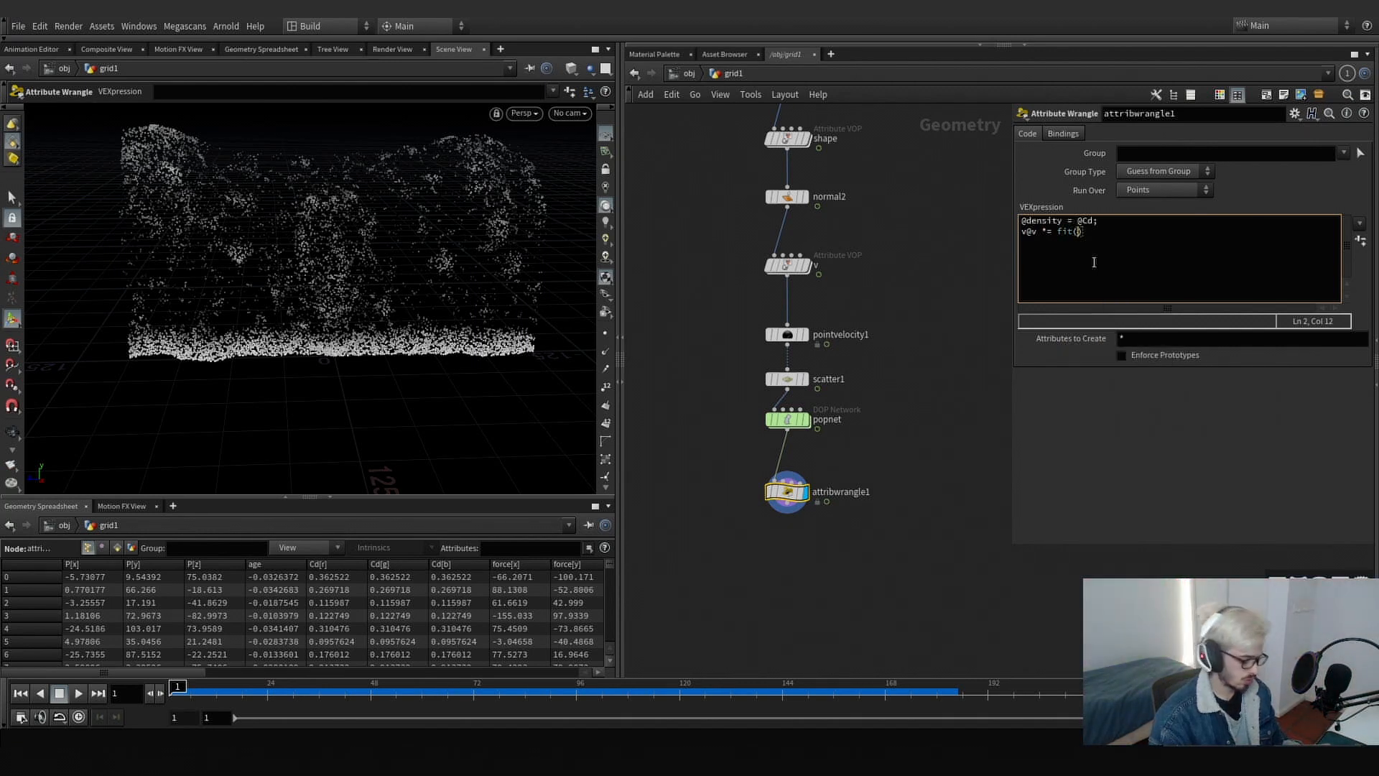
type("length(v")
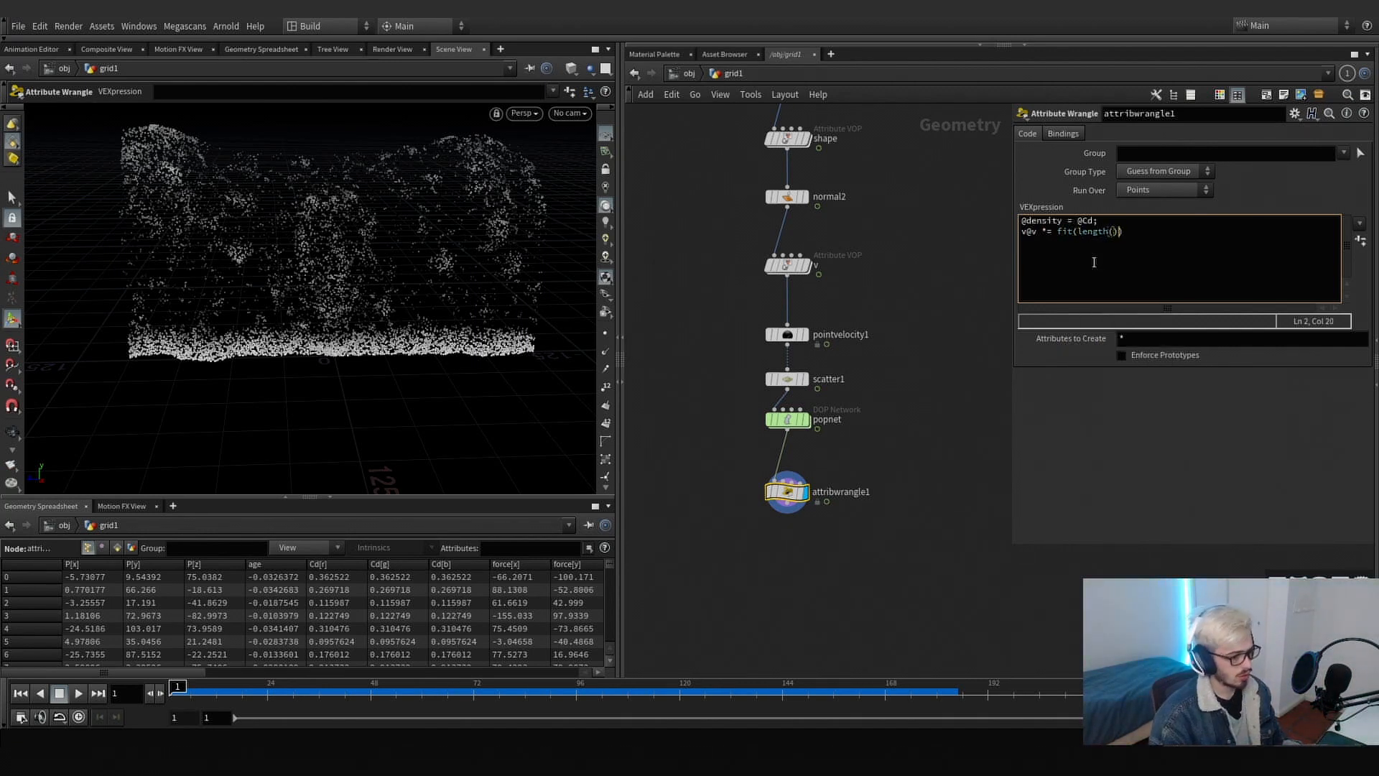
type("@v")
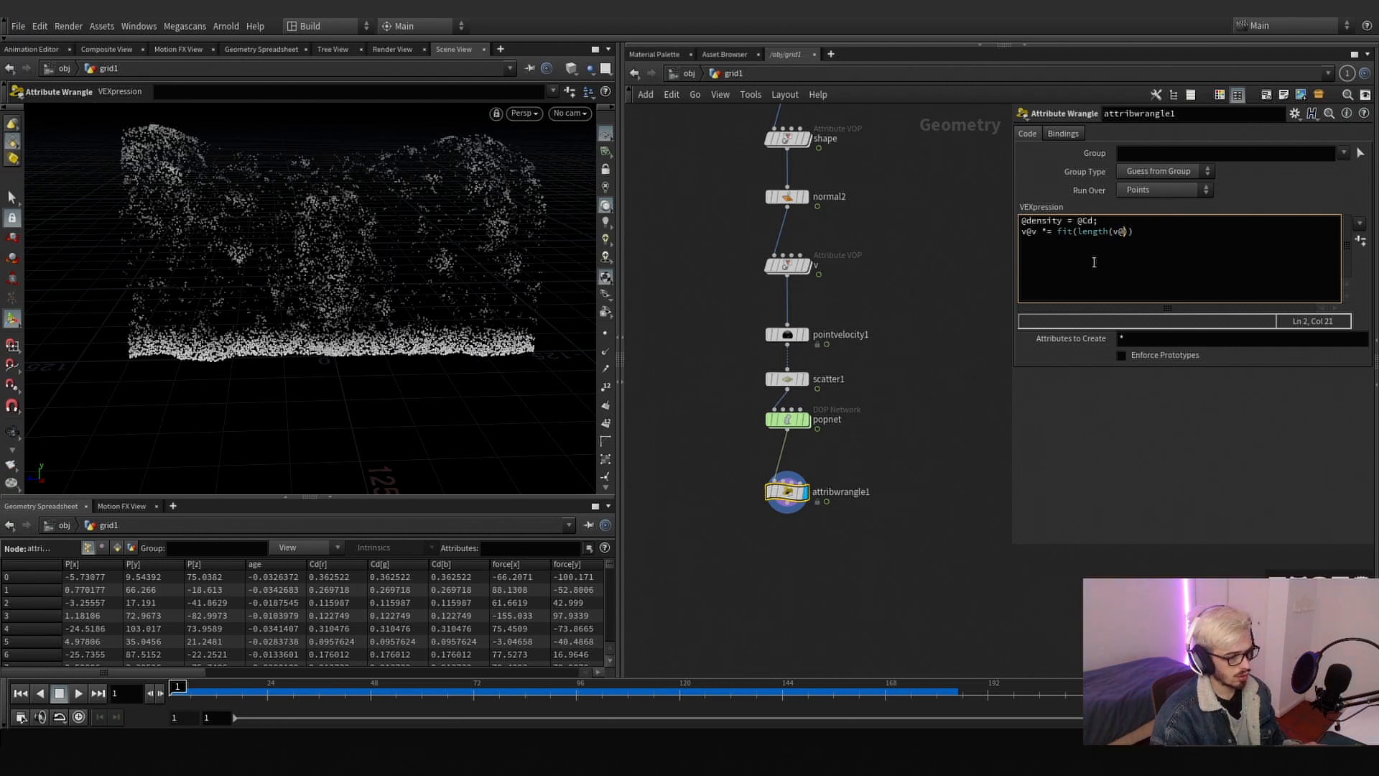
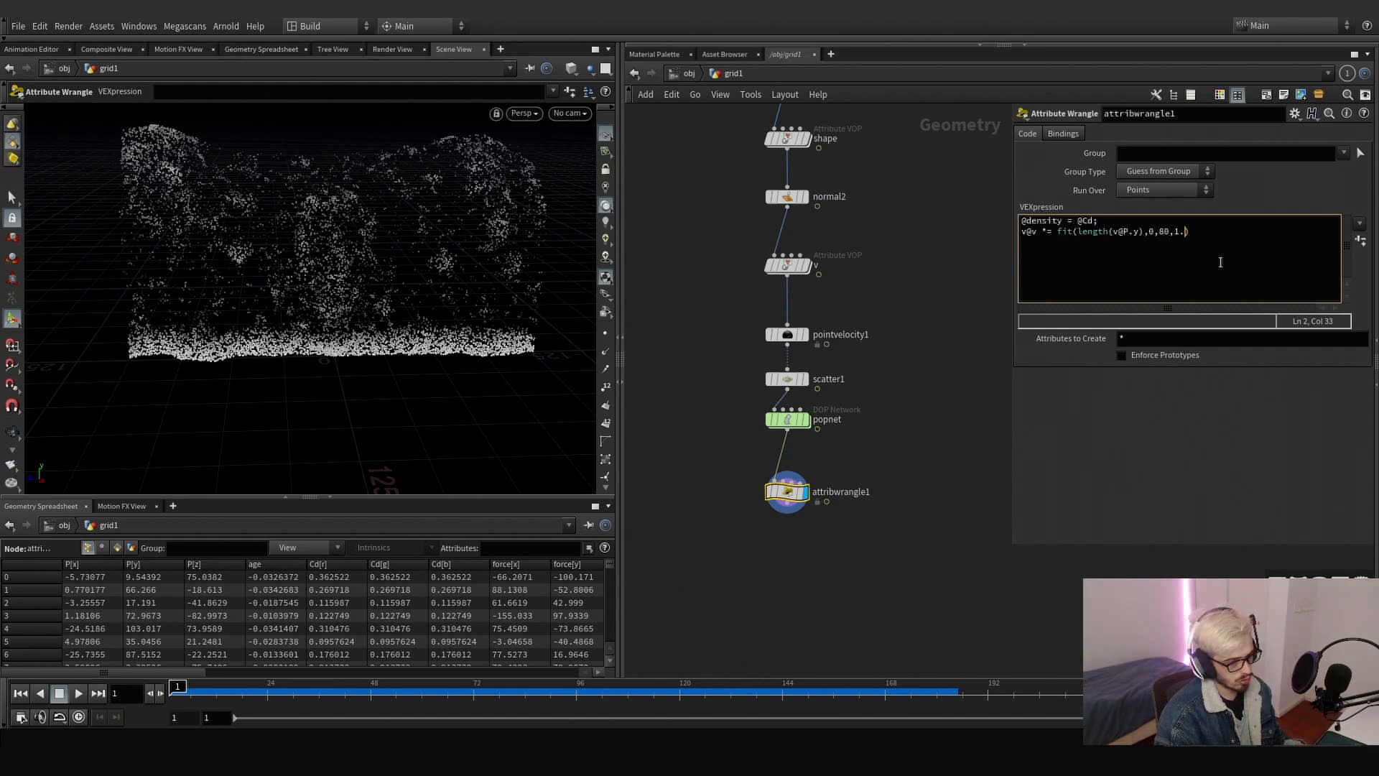
type("5")
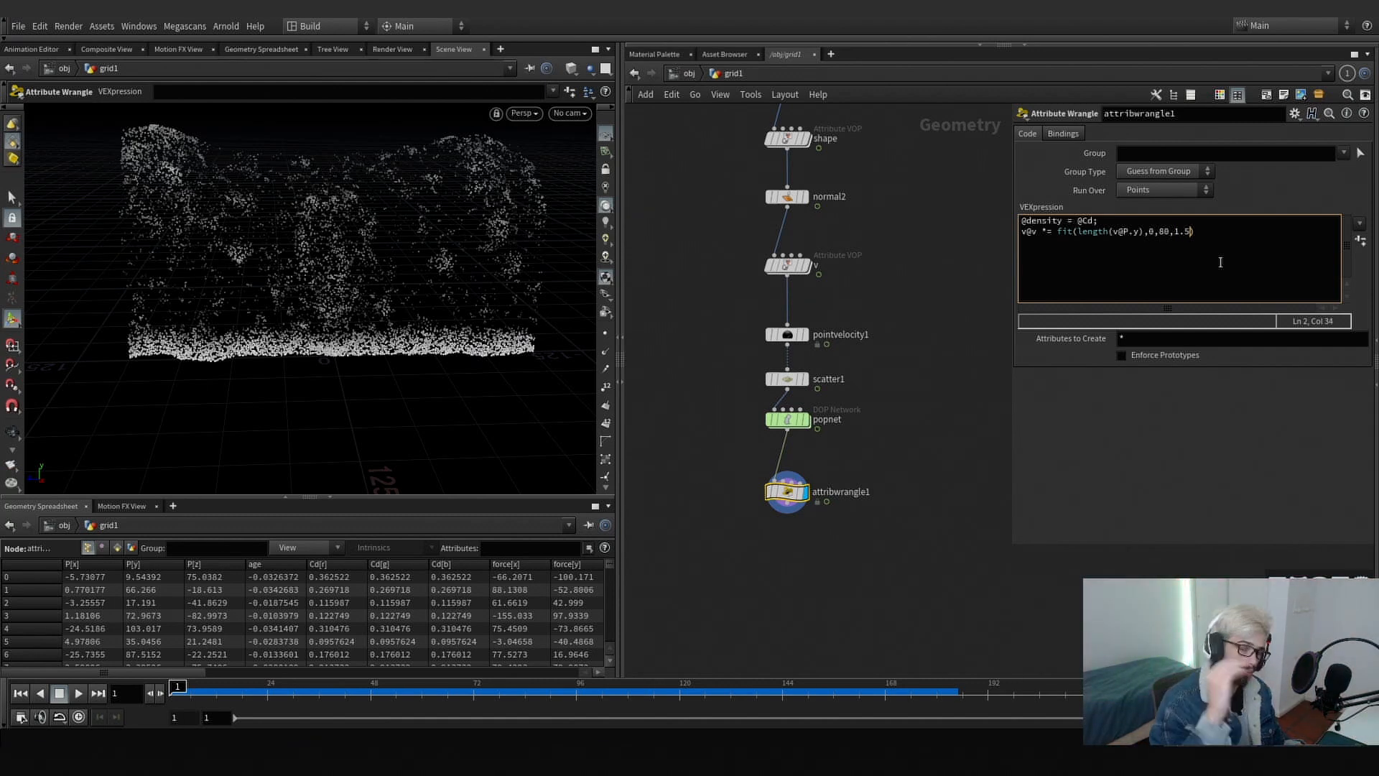
type(",1)")
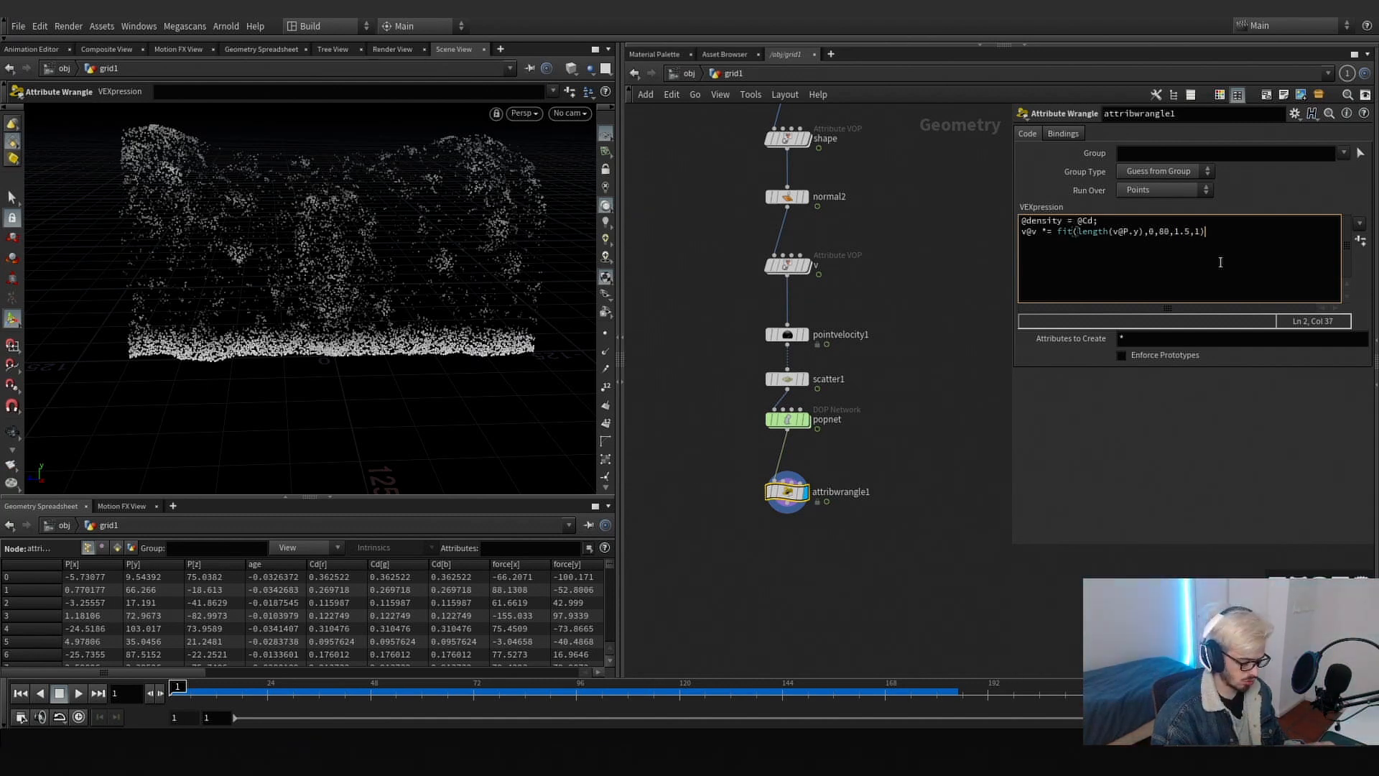
type(";")
left_click(831, 455)
left_click_drag(439, 284, 532, 286, "alt")
key("Return")
- Declare both attributes in the first line as floats so it reads f@density = f@Cd;
left_click(1078, 221)
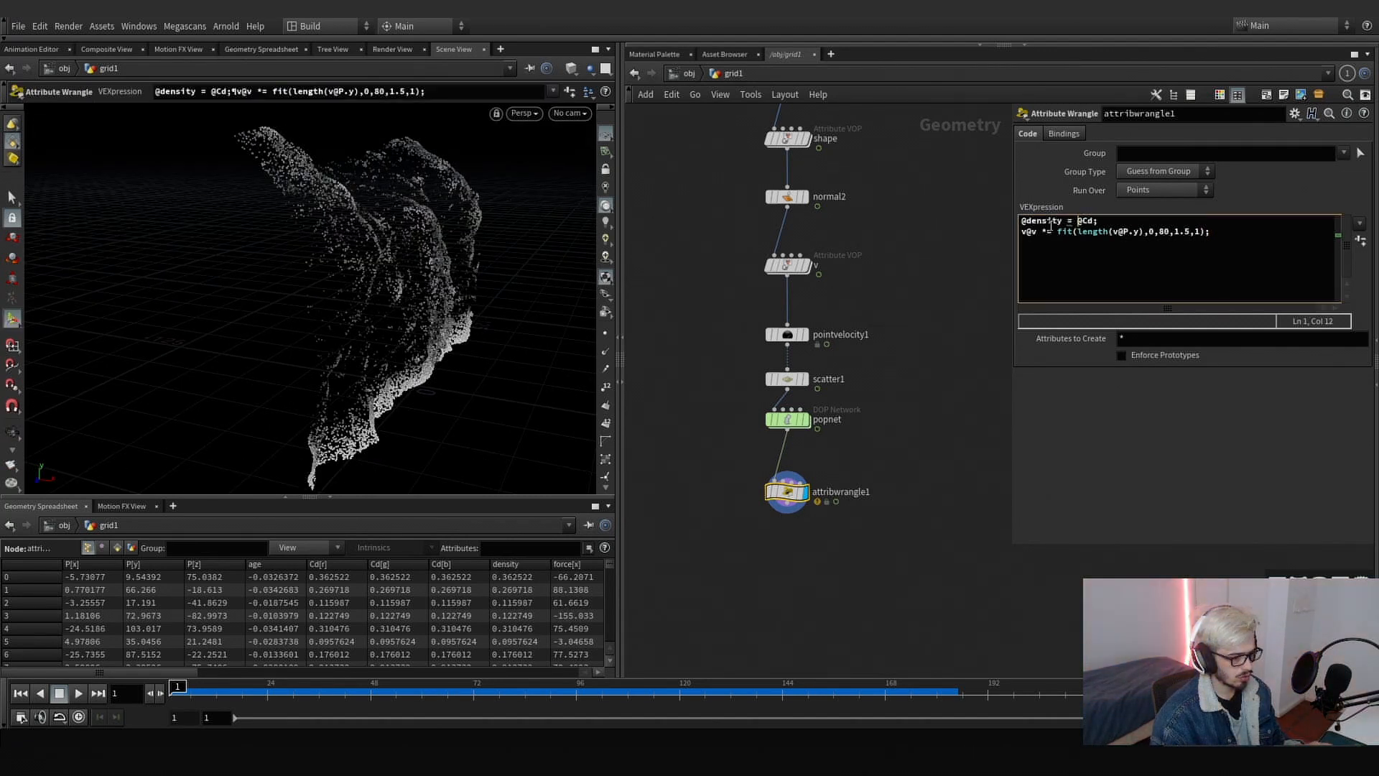
type("f")
left_click(1020, 221)
type("f")
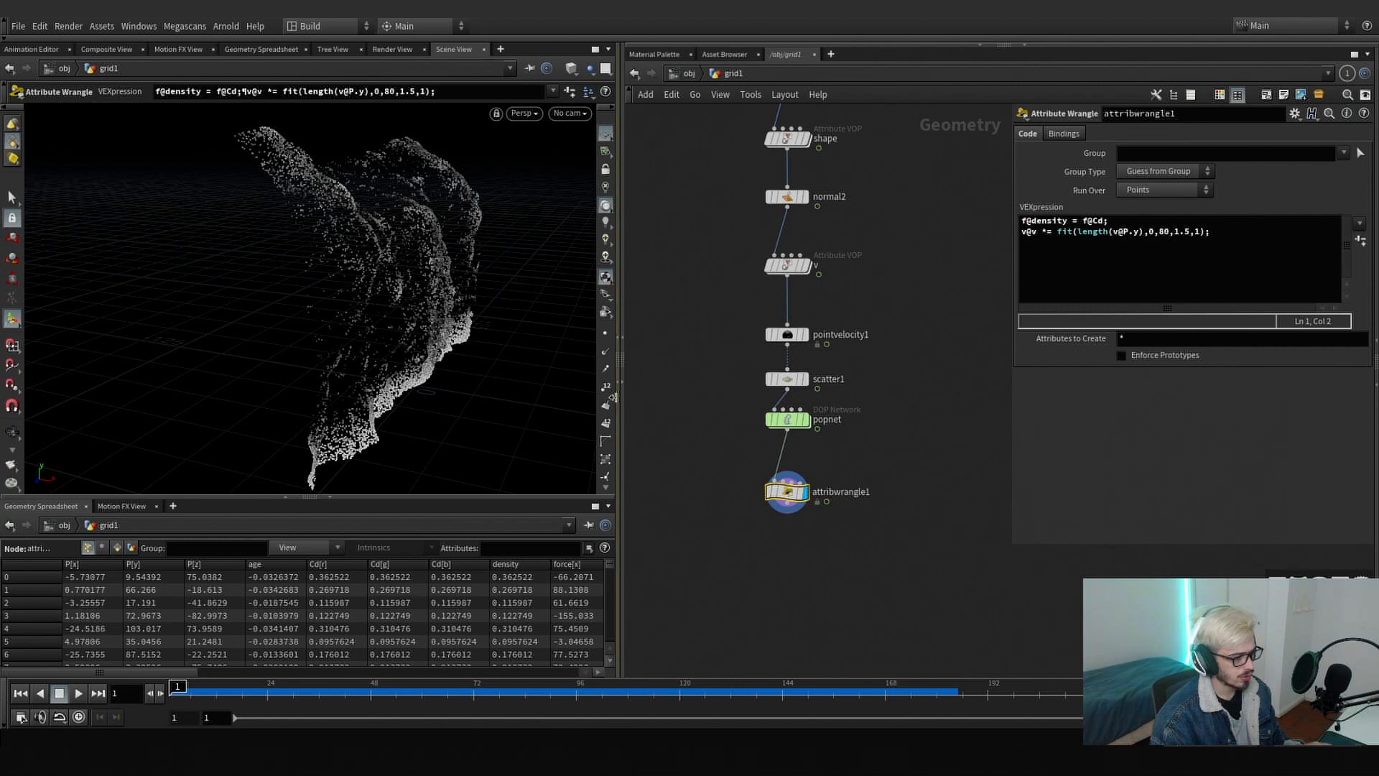
- Show the point velocity trails and toggle the wrangle's bypass to compare the velocities with and without it
left_click(607, 369)
left_click_drag(506, 359, 440, 310, "alt")
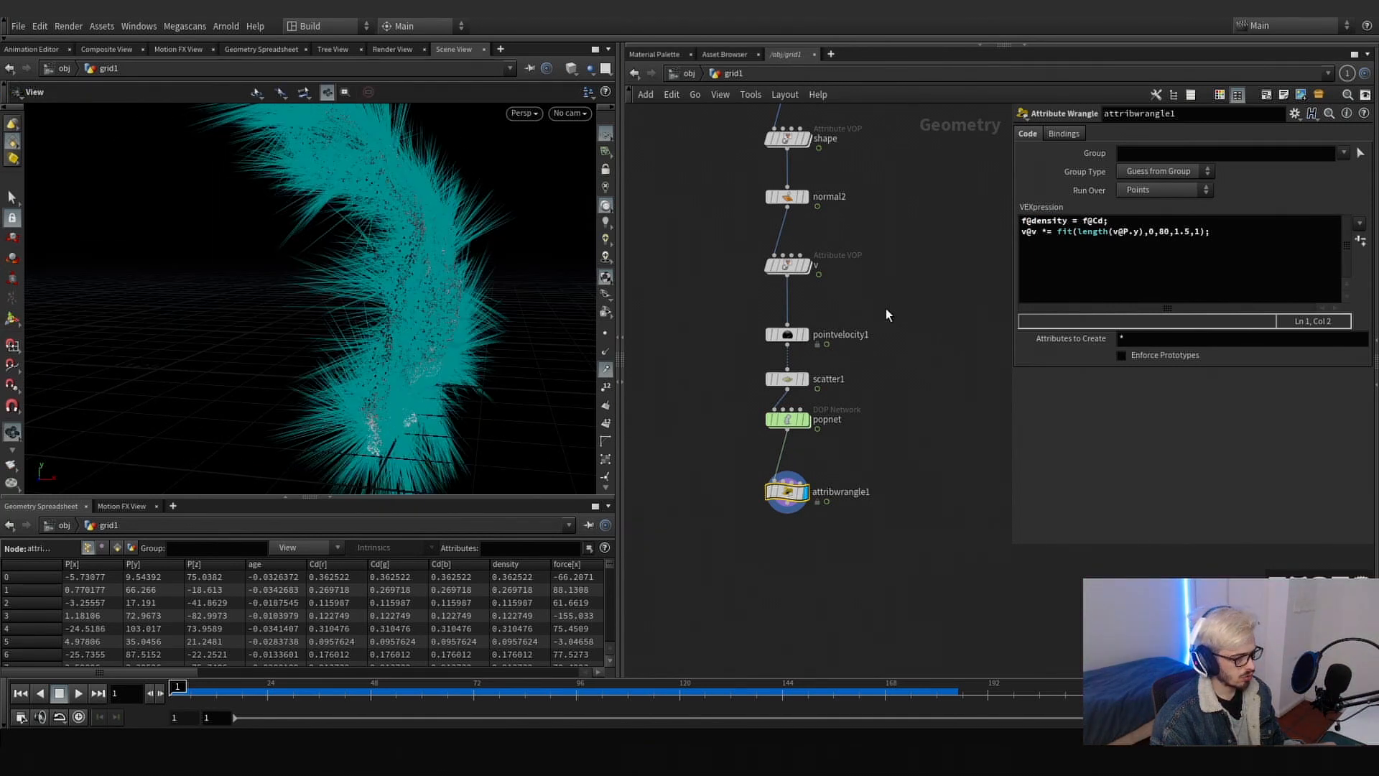
left_click(768, 473)
left_click(767, 474)
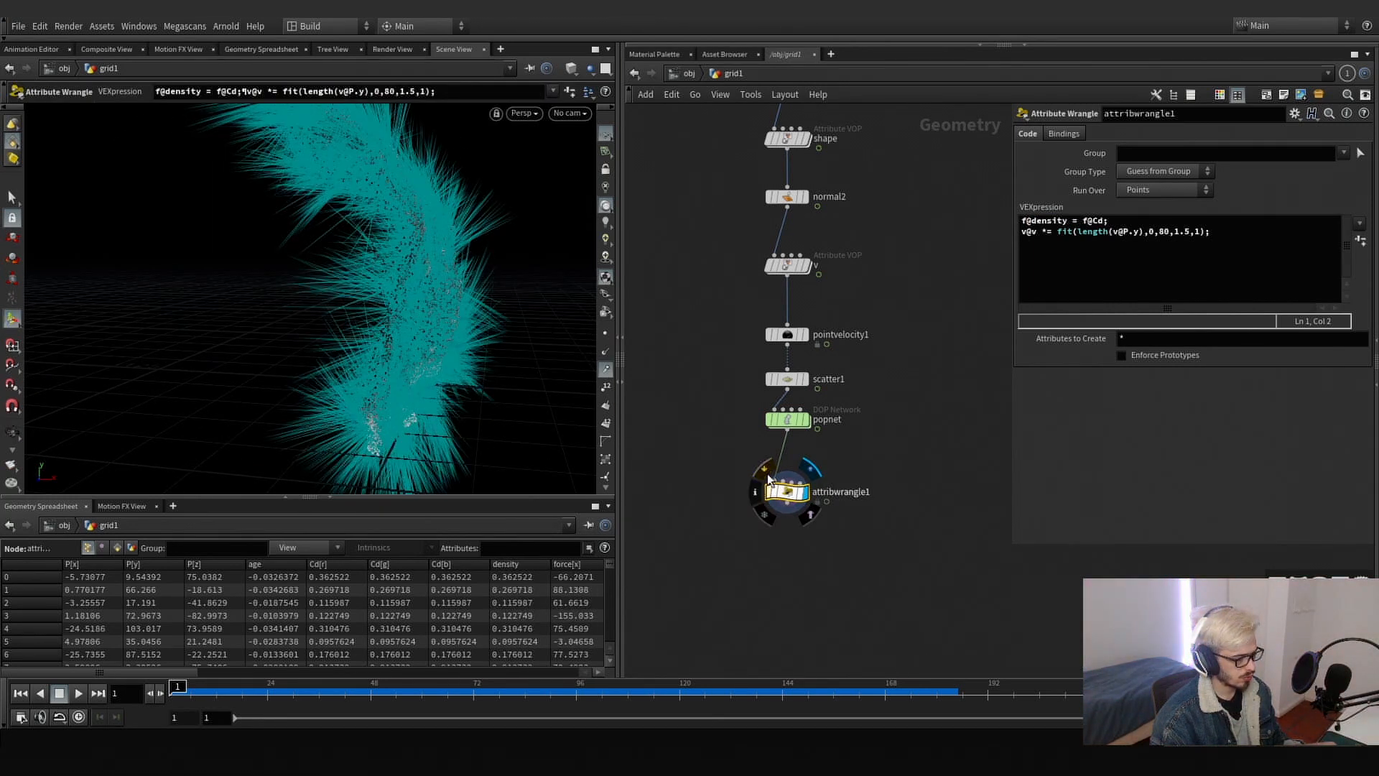
left_click(767, 473)
left_click(767, 473)
left_click(767, 474)
left_click(767, 473)
left_click(768, 474)
left_click(767, 474)
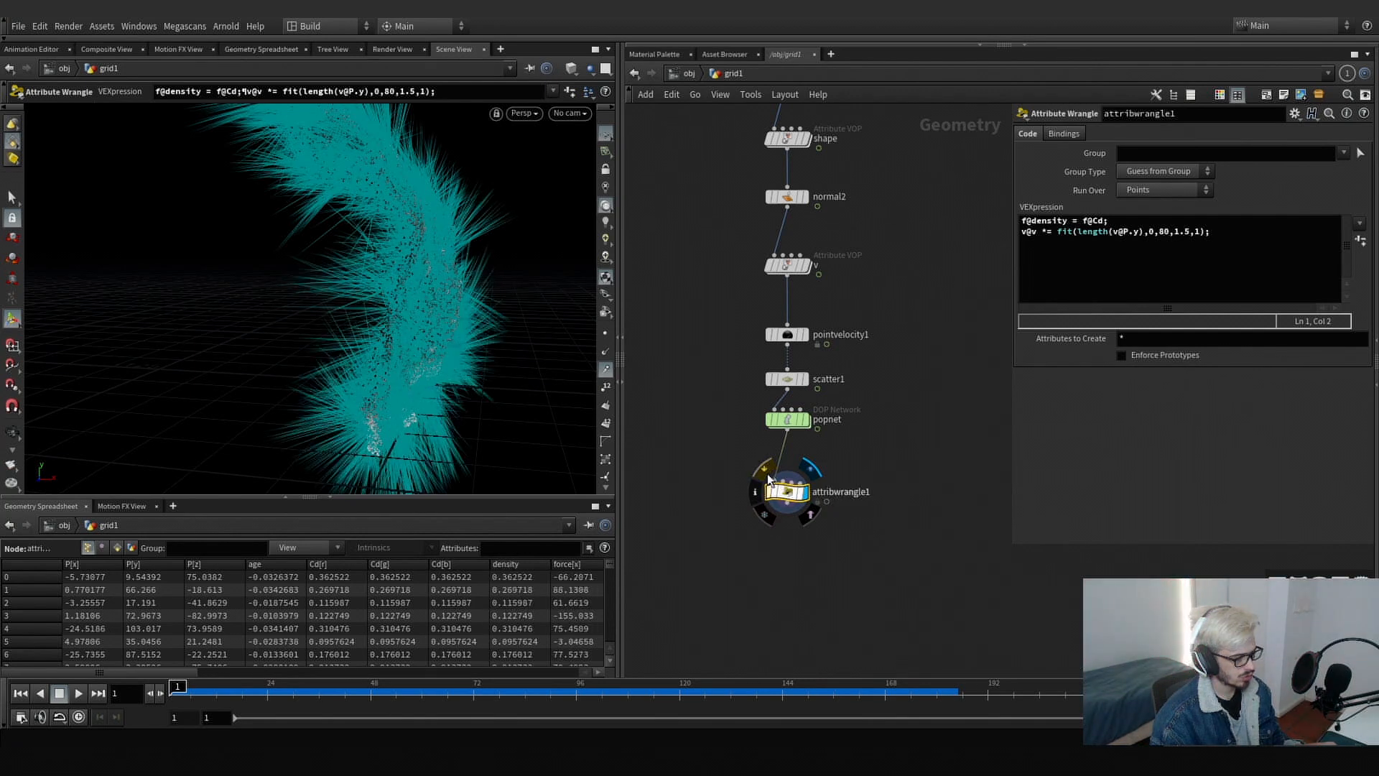
- Scrub through the timeline to examine the velocity trails over time, ending back at frame 1
left_click_drag(467, 323, 425, 368, "alt")
key("Return")
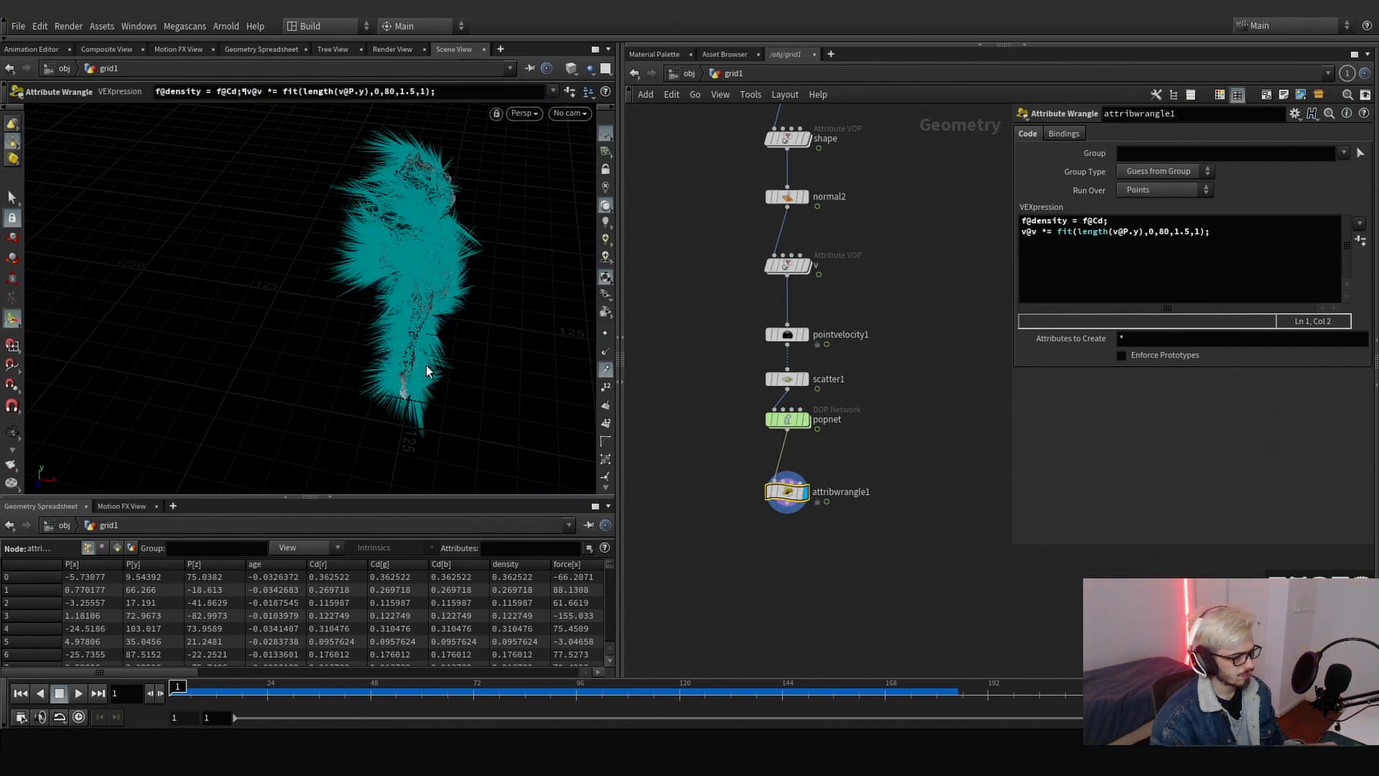
left_click_drag(291, 693, 450, 681)
mouse_move(514, 678)
left_mouse_down()
mouse_move(920, 671)
mouse_move(158, 667)
left_mouse_up()
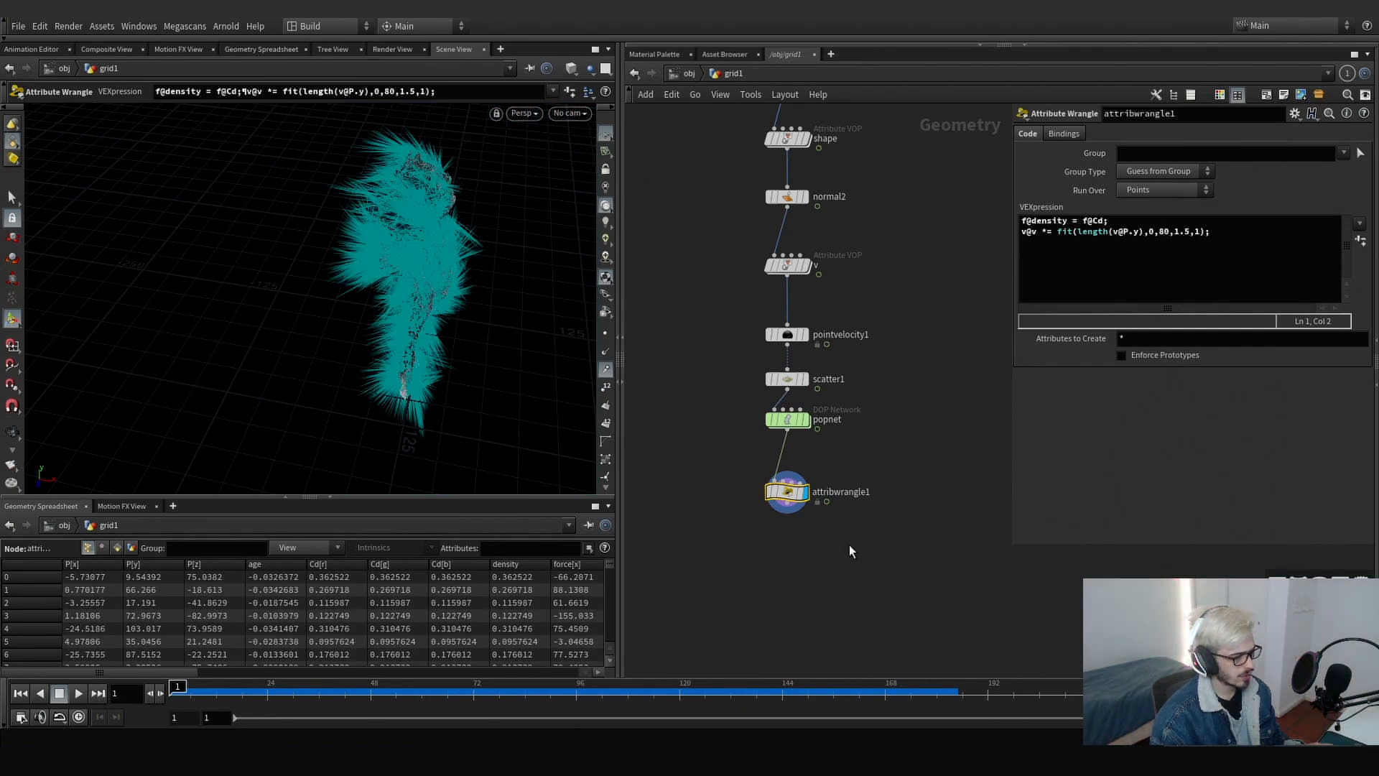
- Rename attribwrangle1 to sourcing and save the scene file
middle_click_drag(849, 545, 842, 459)
key("Escape")
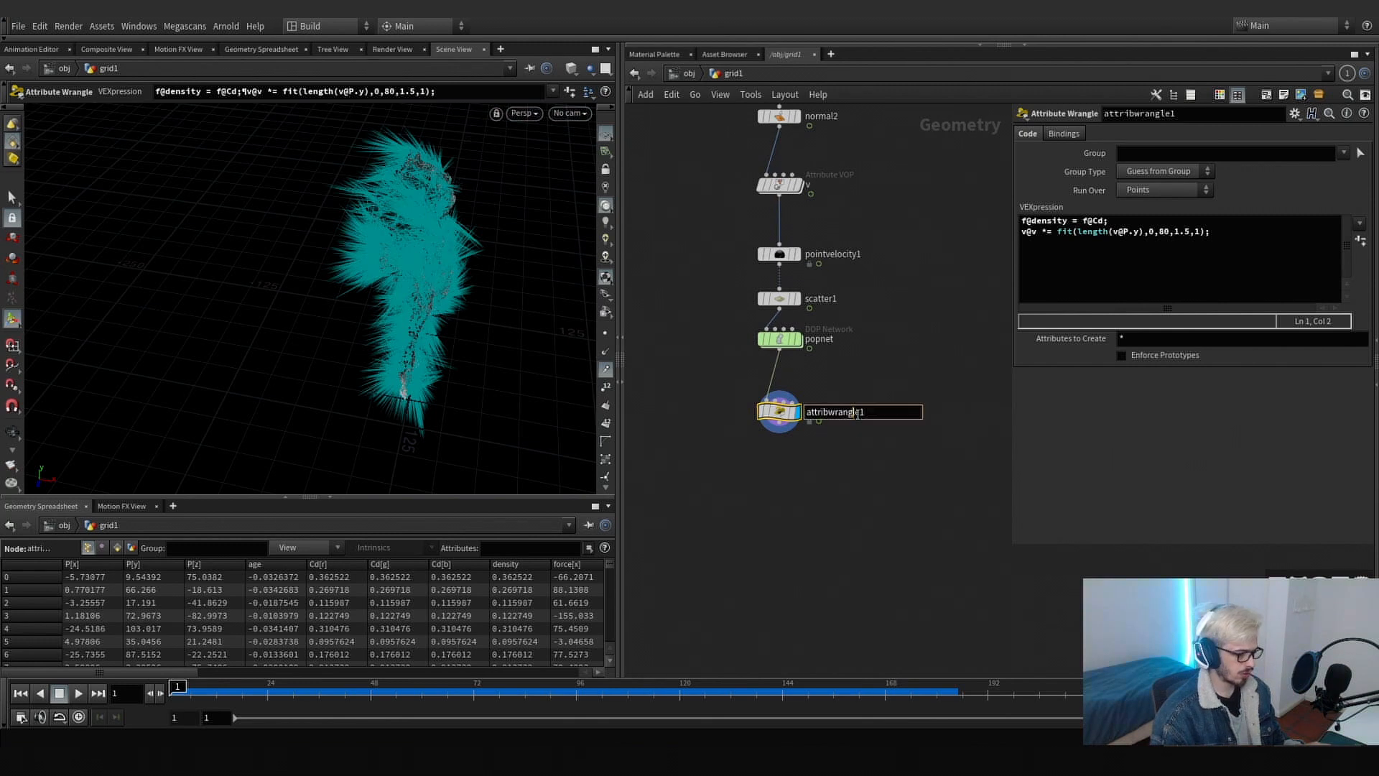
type("sourcing")
key("Return")
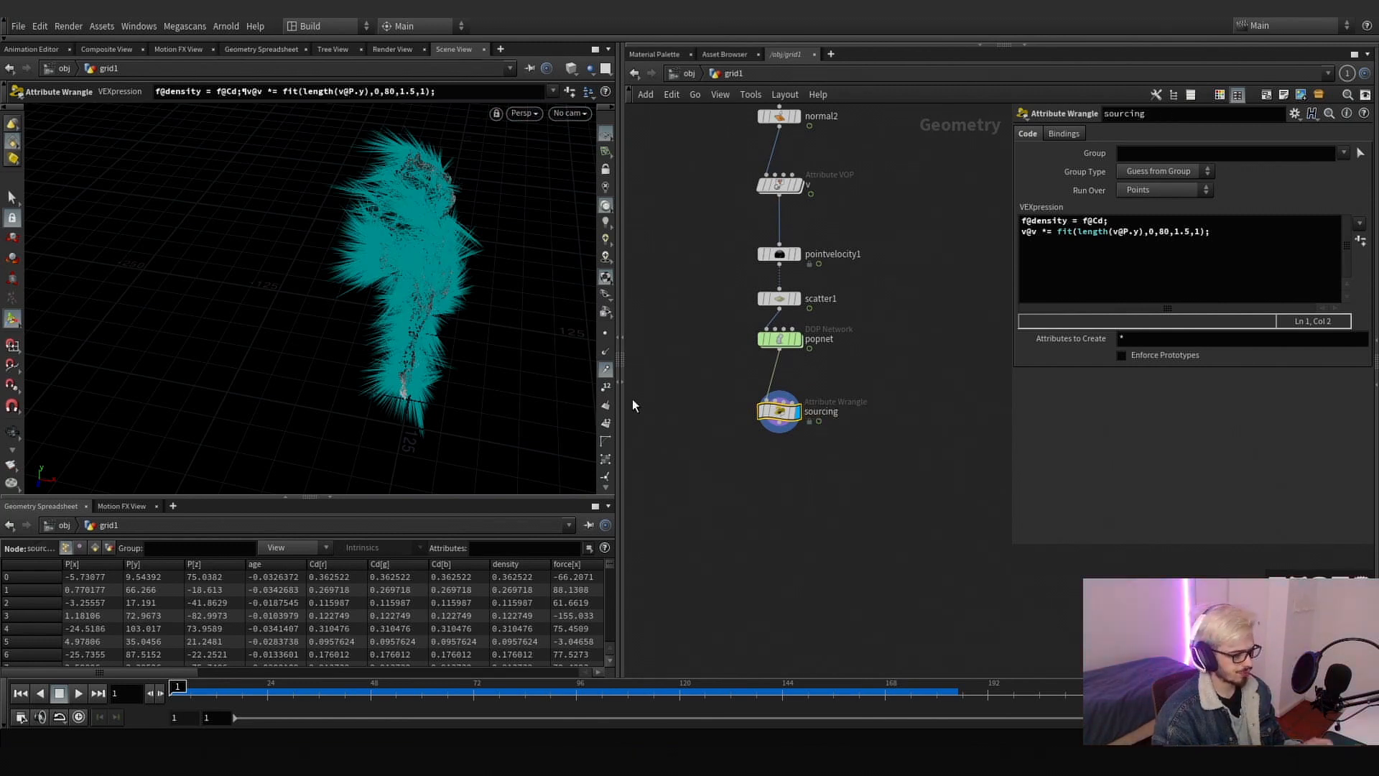
key("ctrl+s")
- Add a Volume Rasterize Attributes node connected below the sourcing wrangle
left_click(779, 430)
key("Tab")
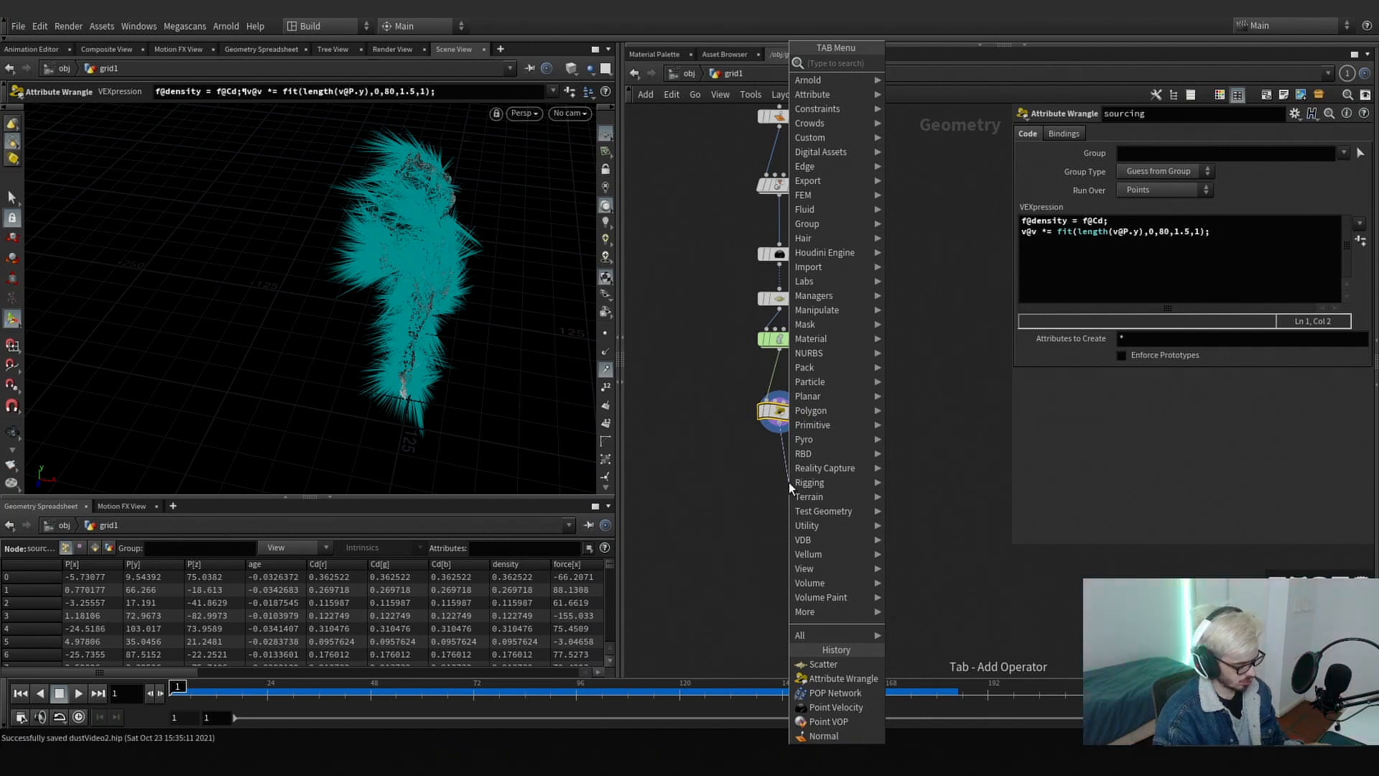
key("Escape")
key("BackSpace")
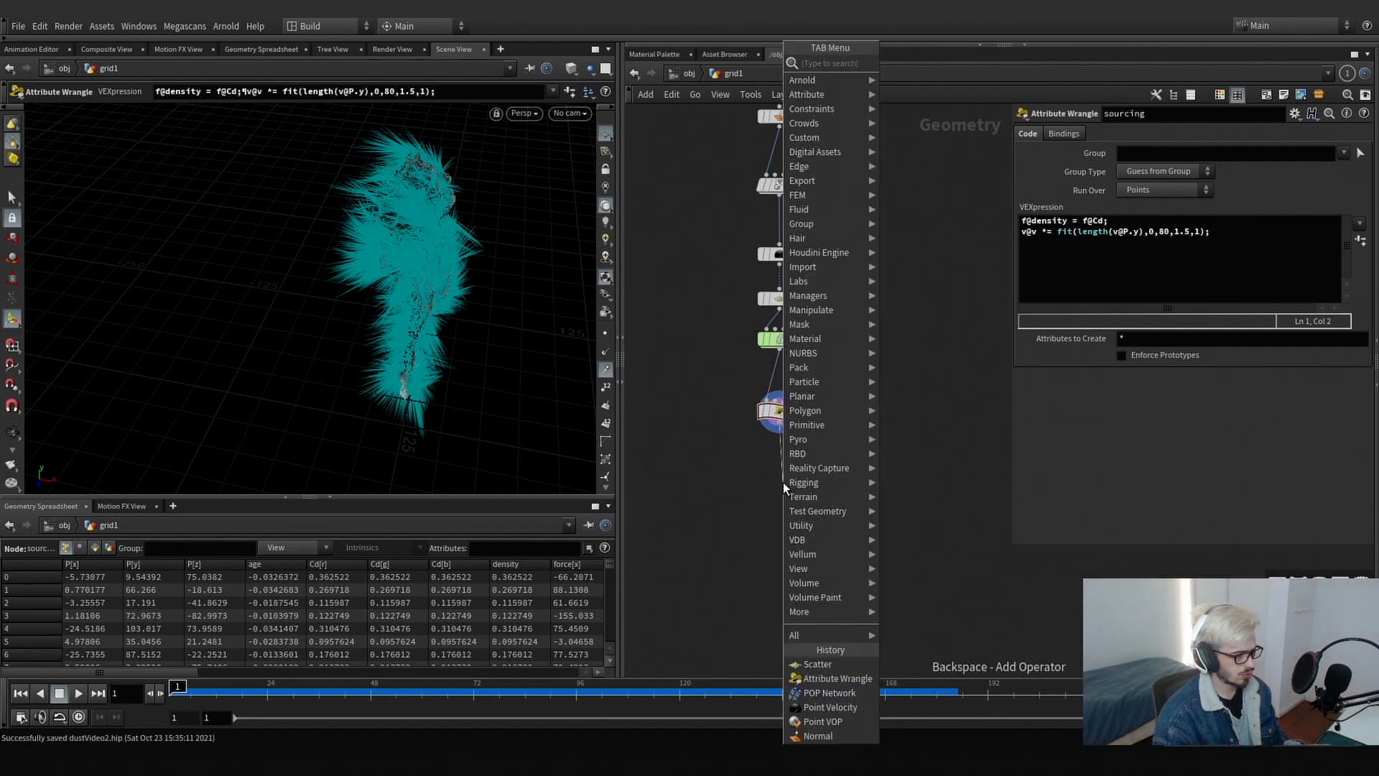
type("ras")
key("Down")
key("Return")
left_click(783, 482)
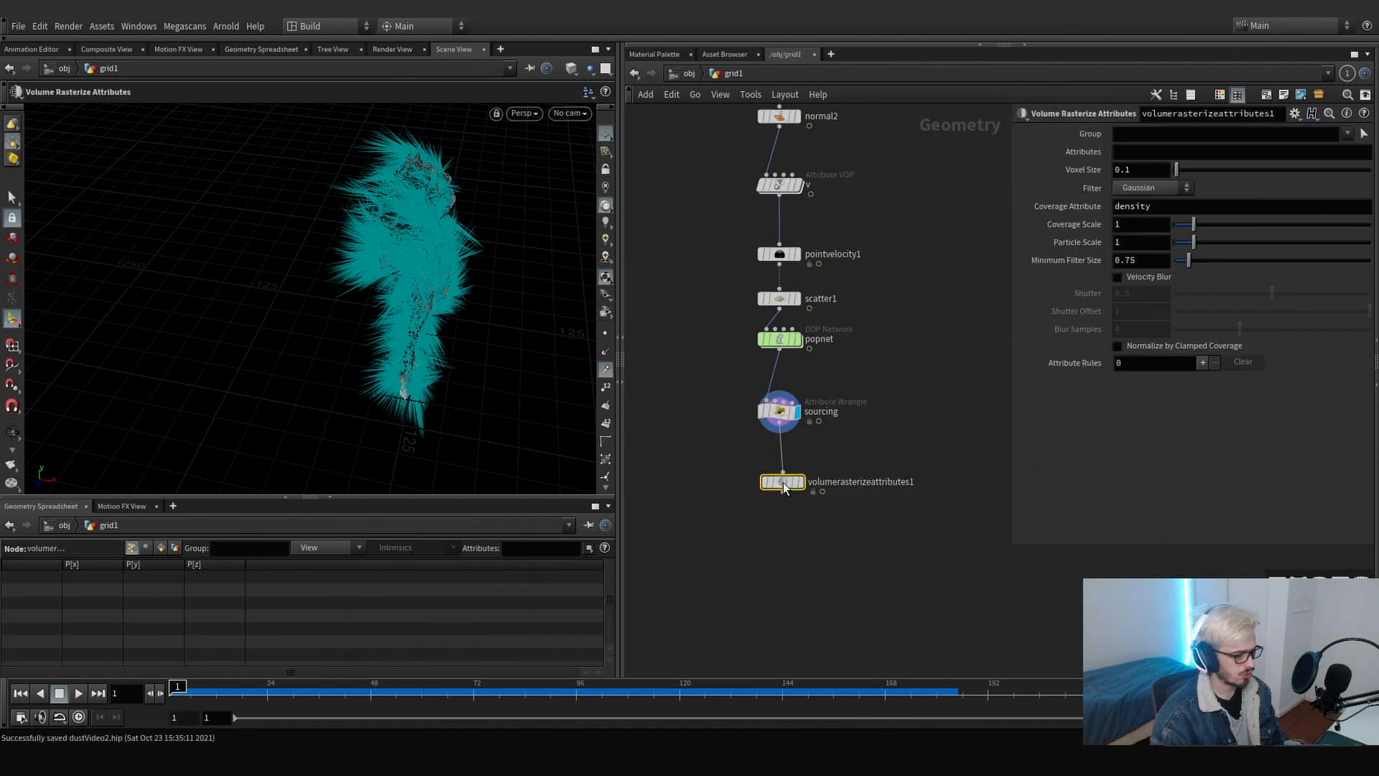
- Reference the Coverage Scale parameter in Voxel Size with the expression ch("densityscale")
double_click(1138, 173)
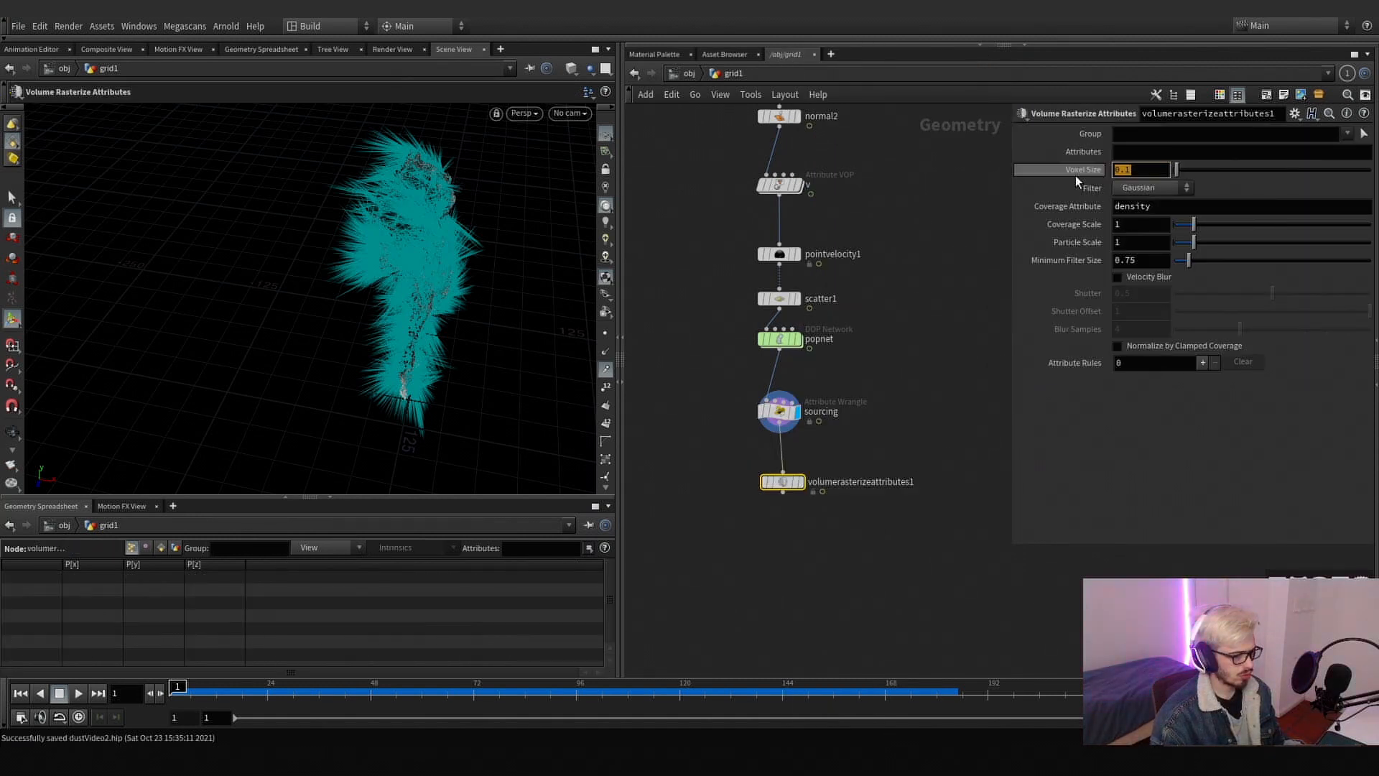
right_click(1121, 225)
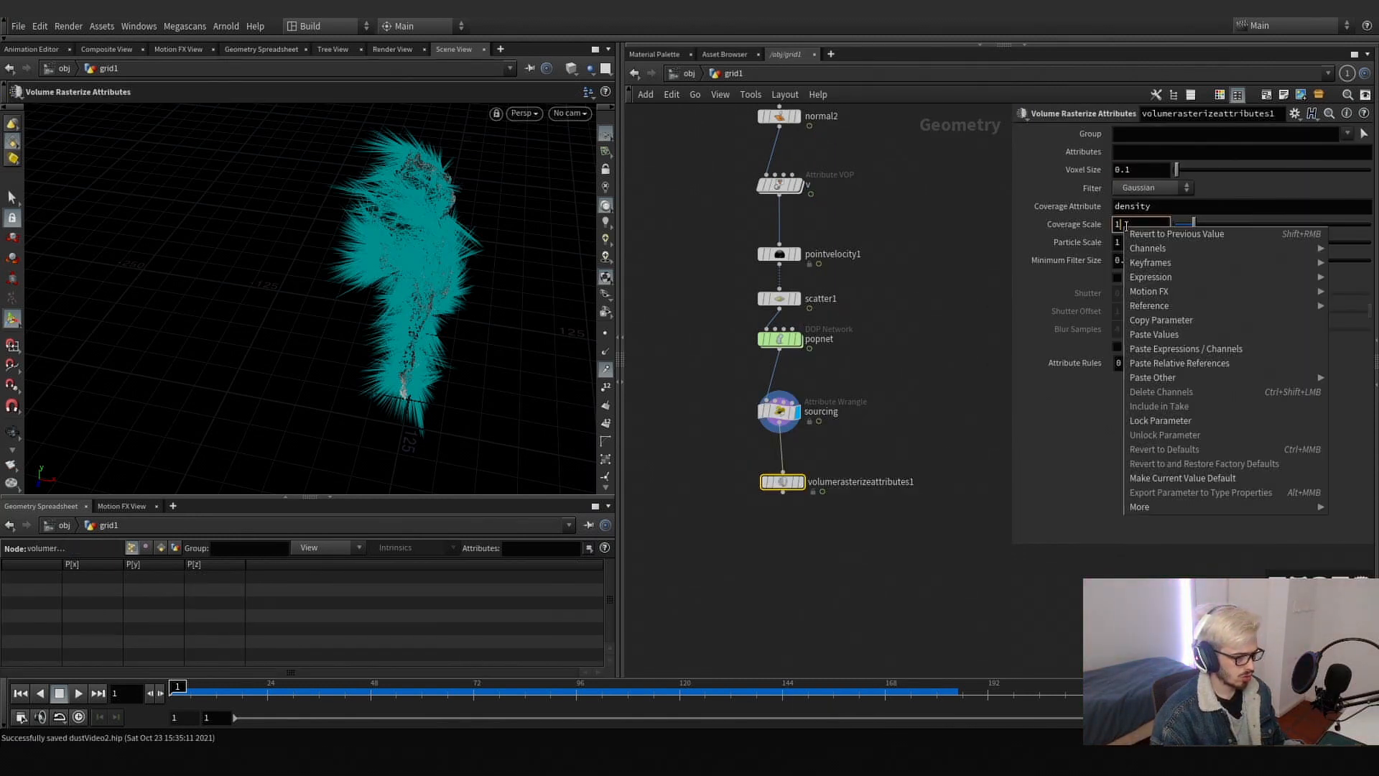
left_click(1167, 322)
left_click(1126, 172)
right_click(1125, 171)
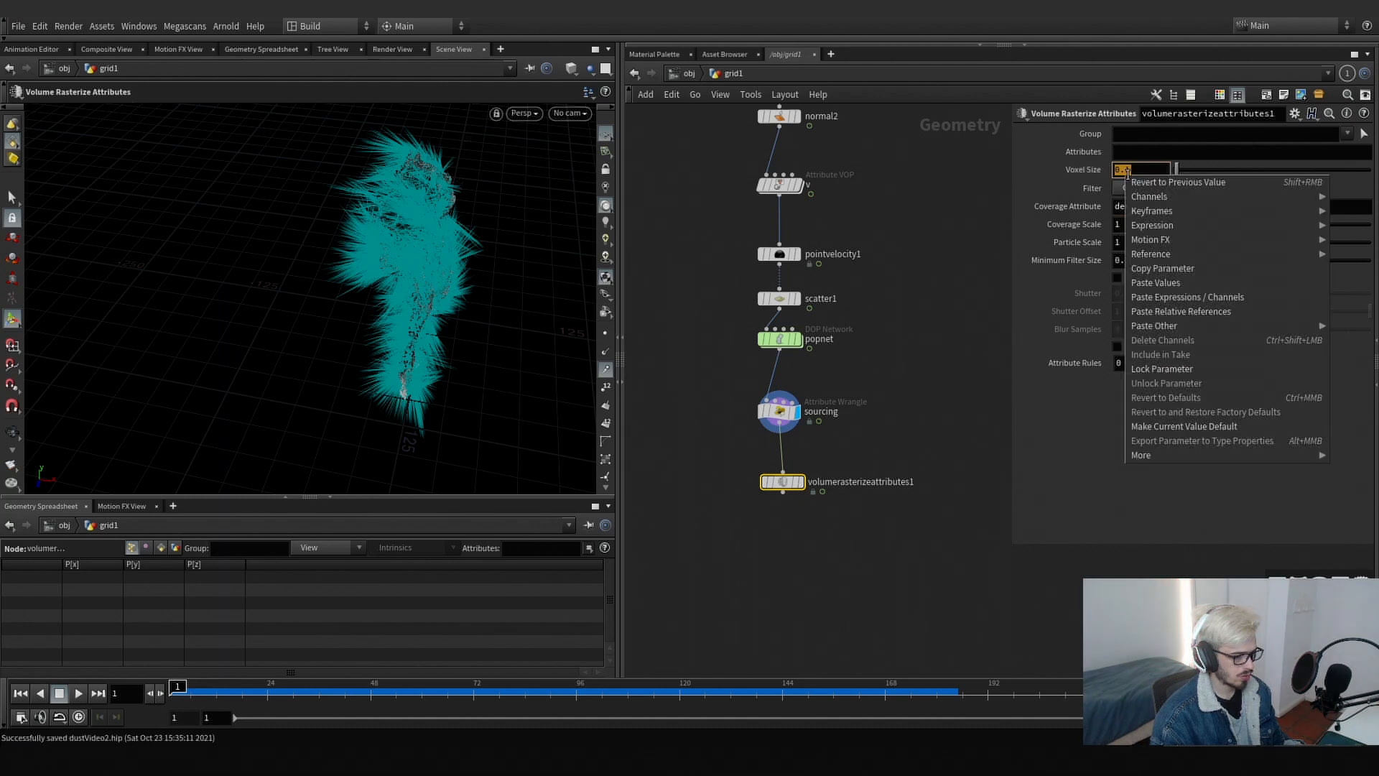
left_click(1174, 322)
key("shift+End")
key("Delete")
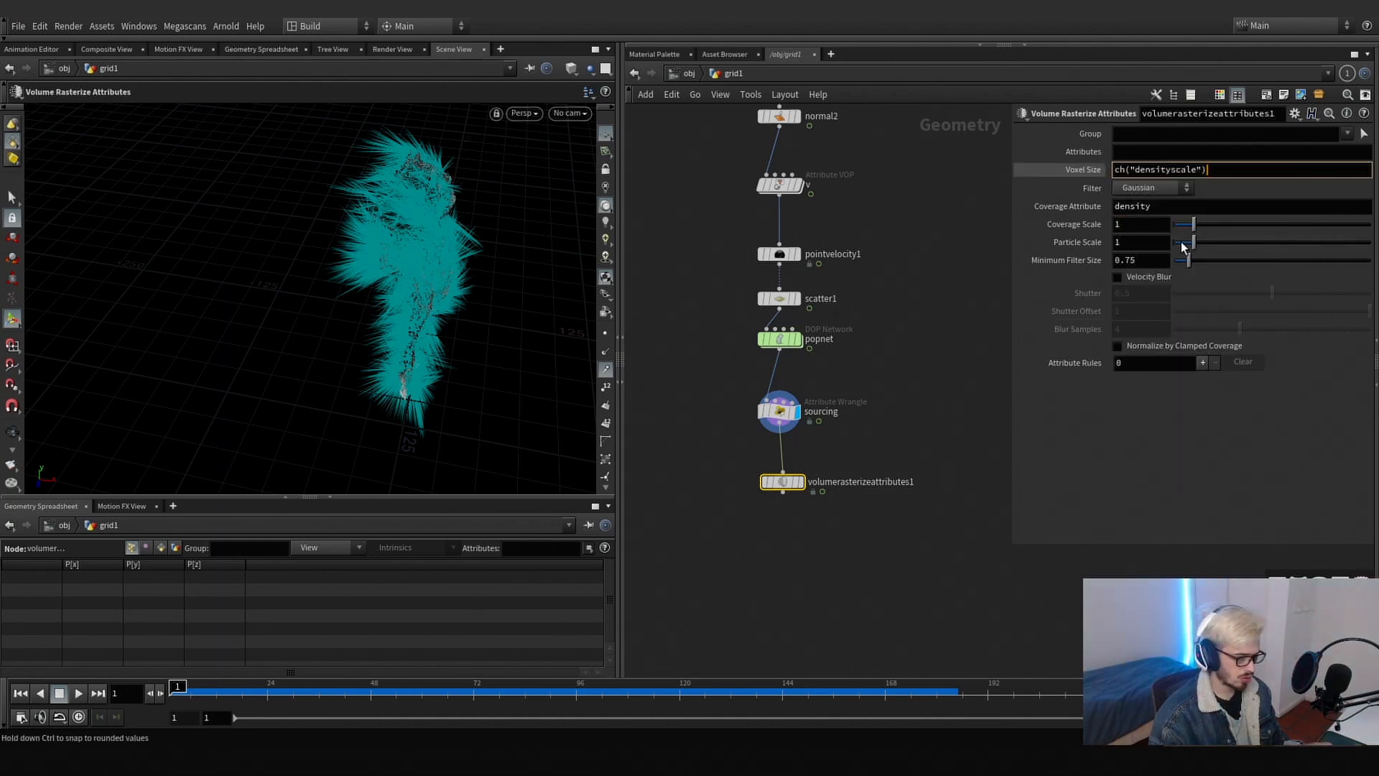
- Extend the Voxel Size expression with a Particle Scale reference and a divisor: ch("densityscale")*ch("particlescale")/4
right_click(1141, 236)
left_click(1131, 240)
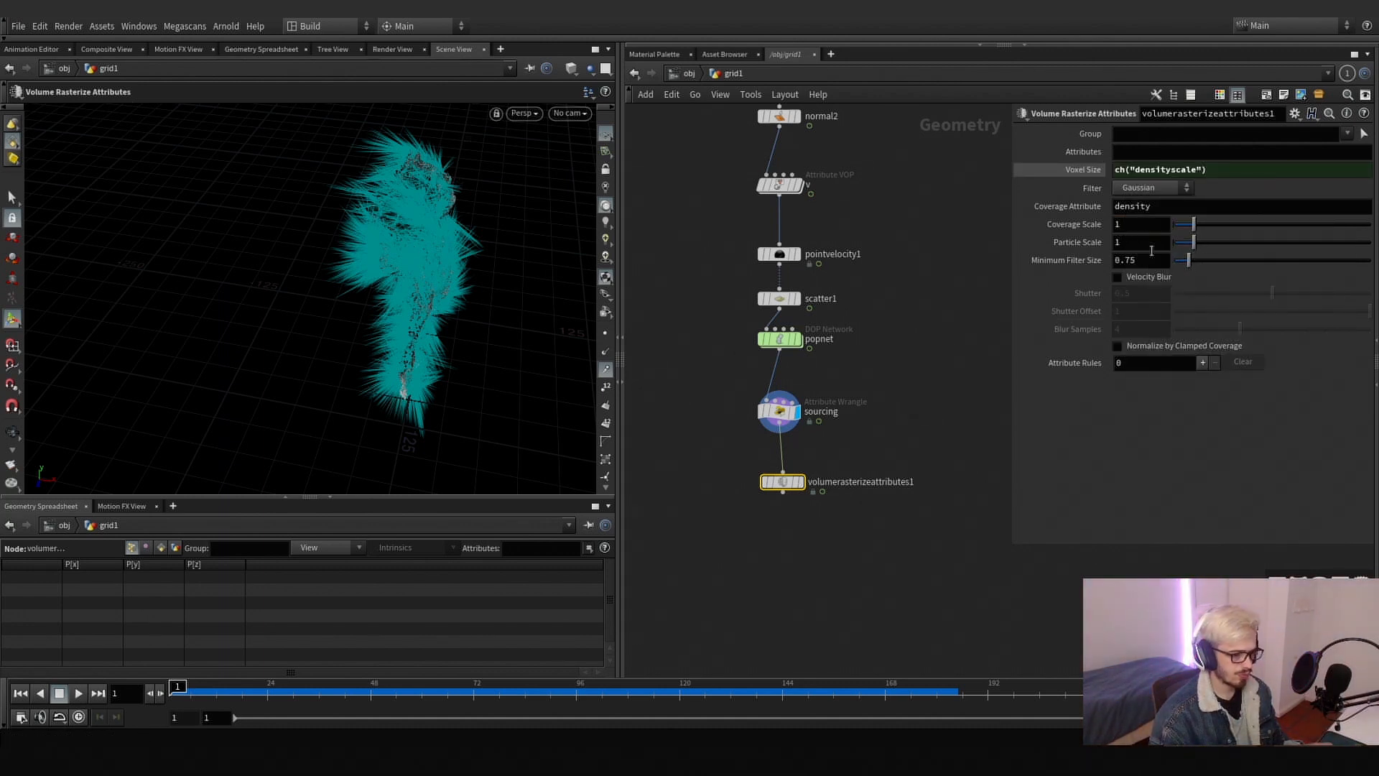
right_click(1151, 250)
left_click(1192, 325)
left_click(1238, 171)
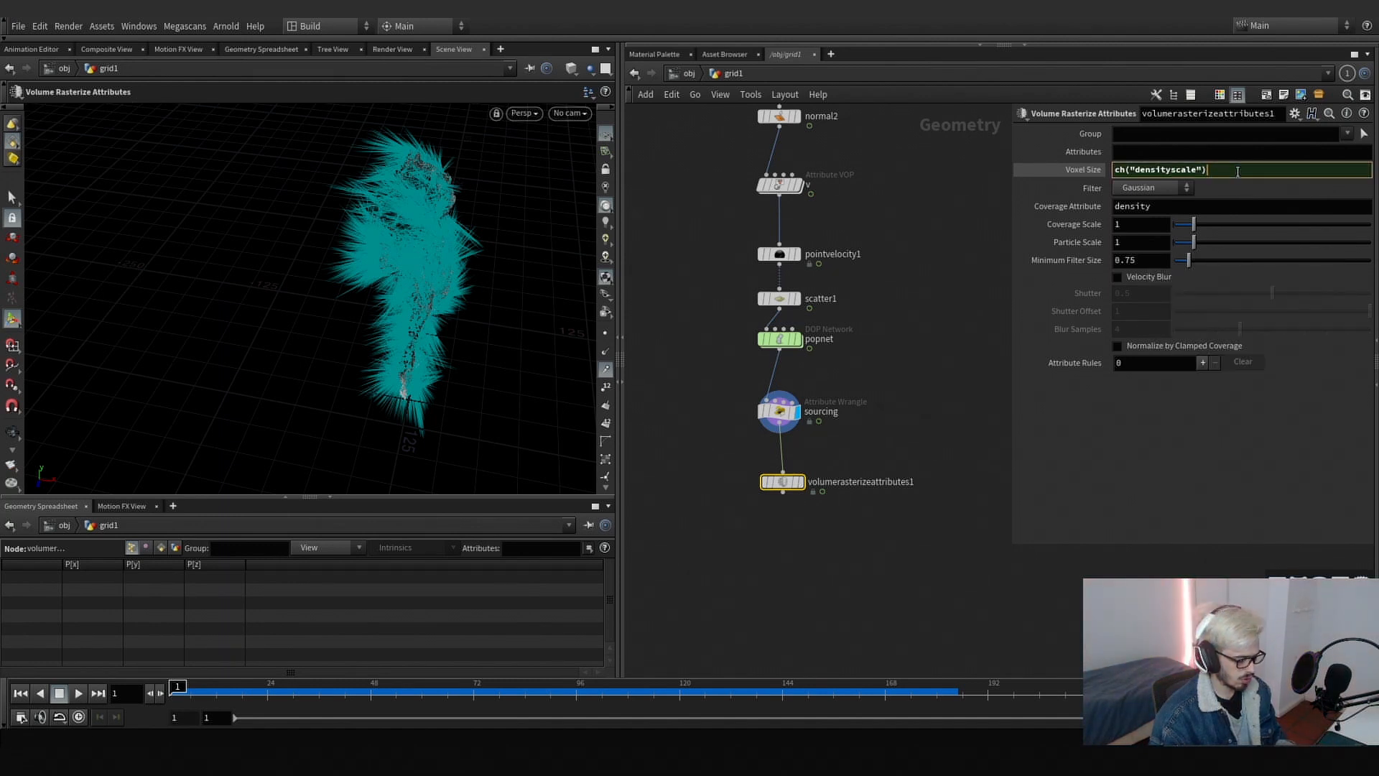
right_click(1243, 171)
left_click(1251, 309)
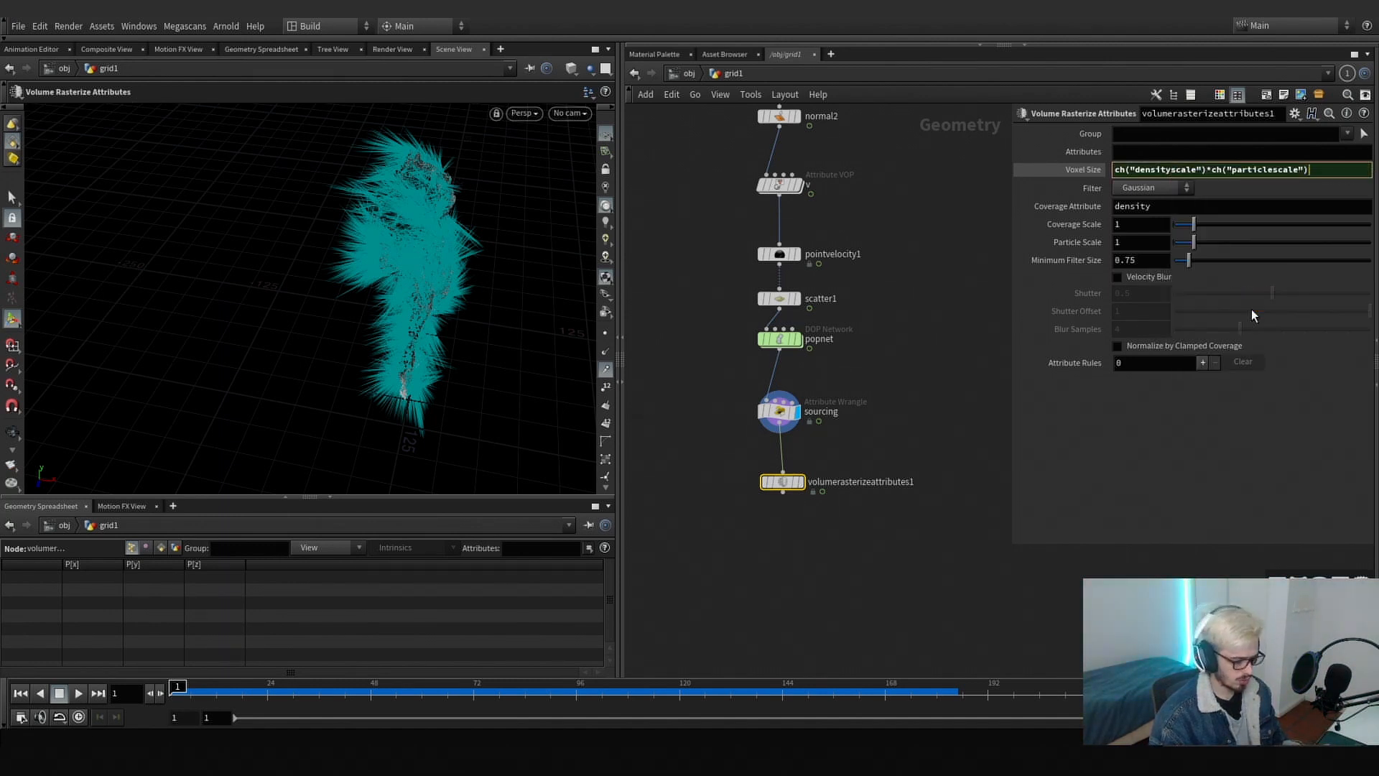
type("/")
key("Return")
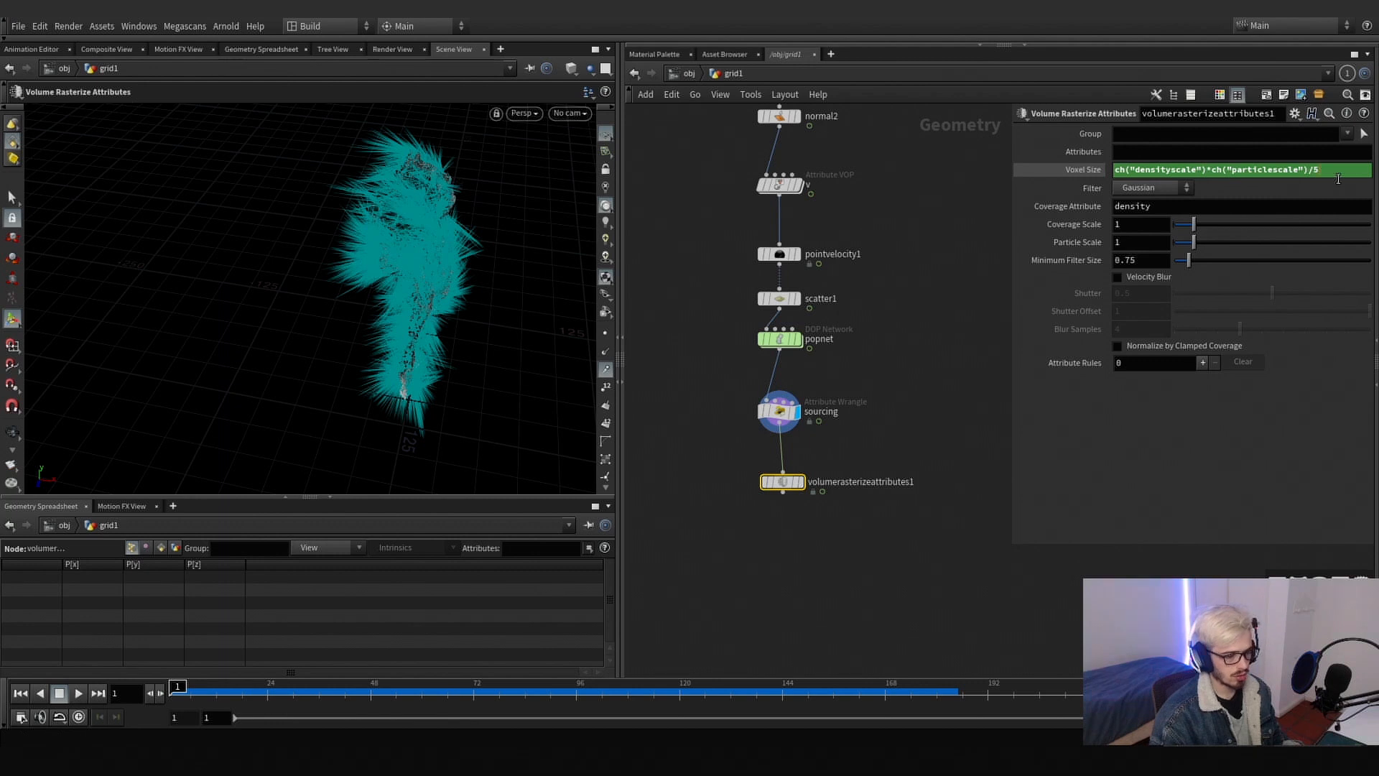
type("4")
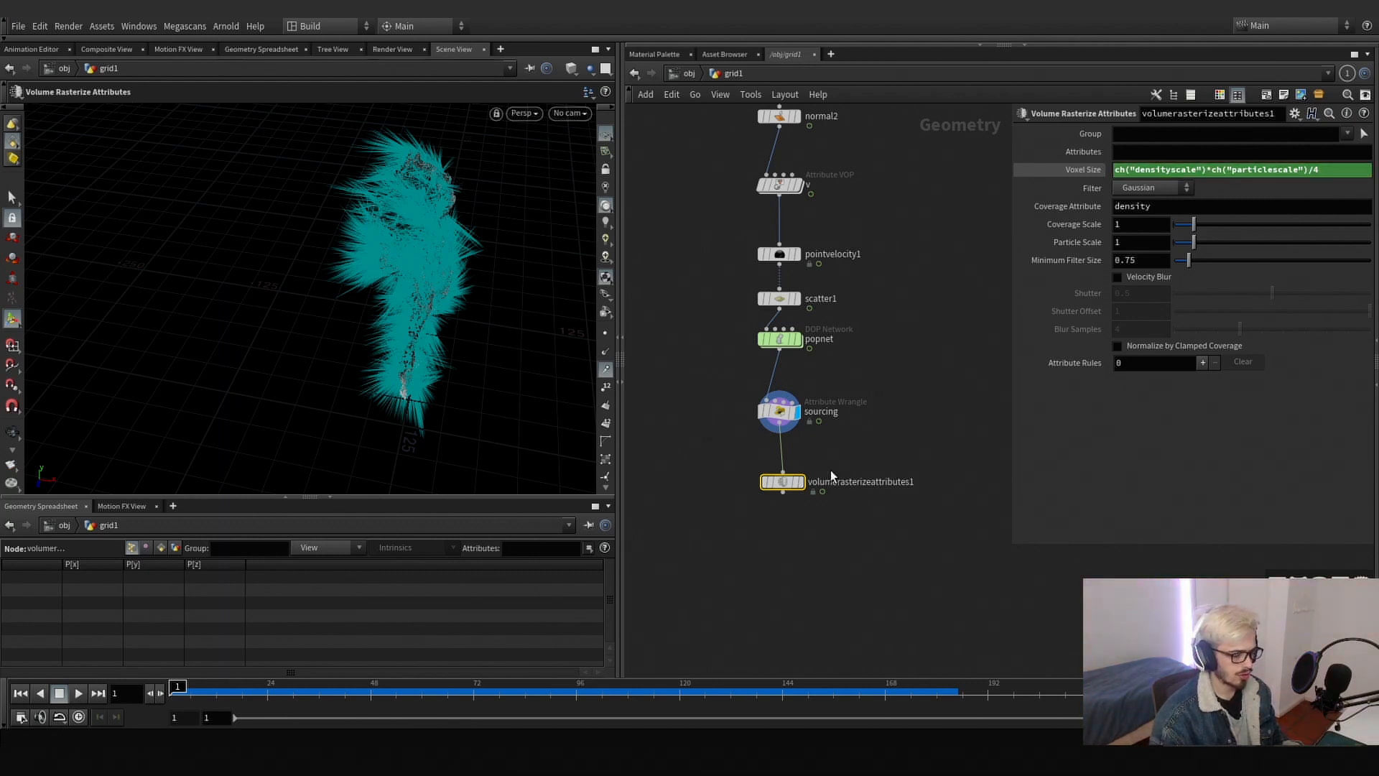
- Display volumerasterizeattributes1, align it below the sourcing wrangle, and set its Attributes to density
left_click(805, 462)
left_click_drag(783, 486, 780, 506)
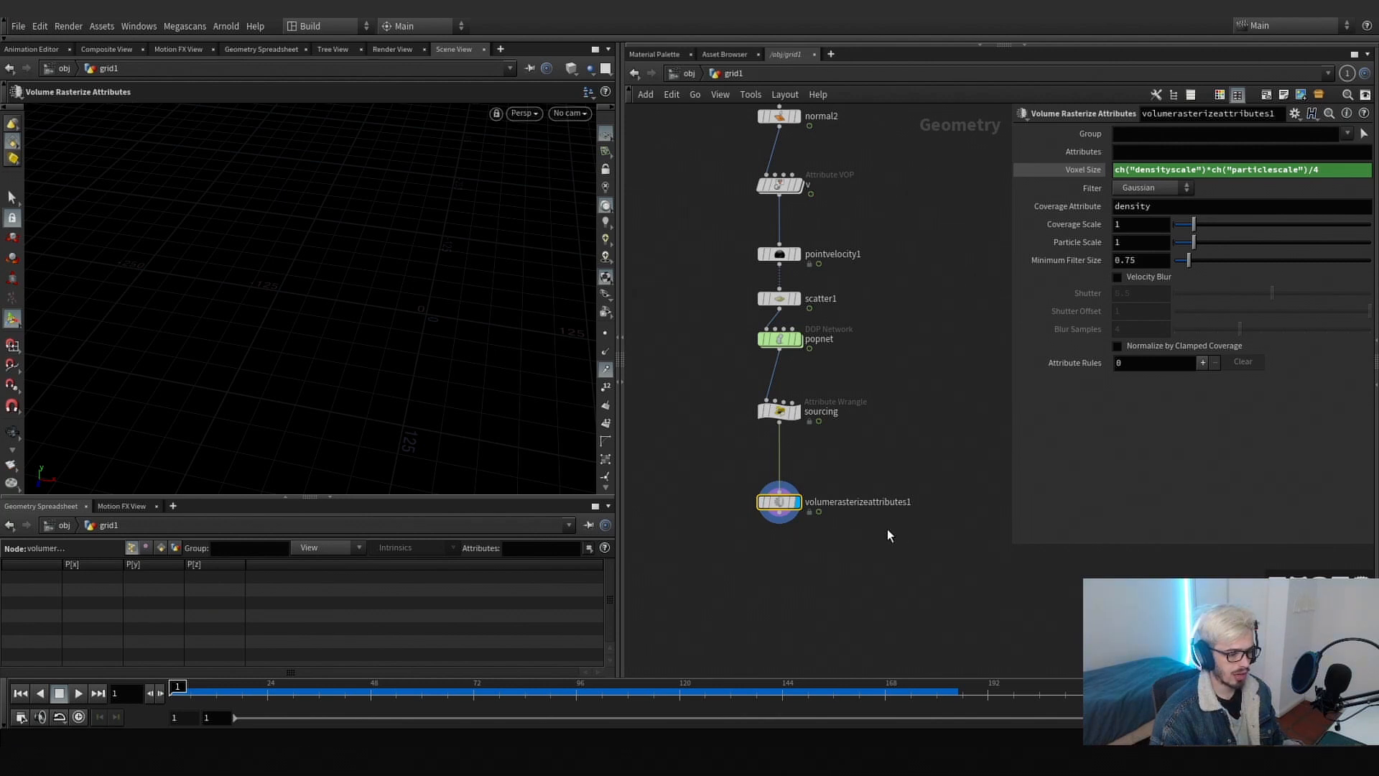
left_click(1138, 153)
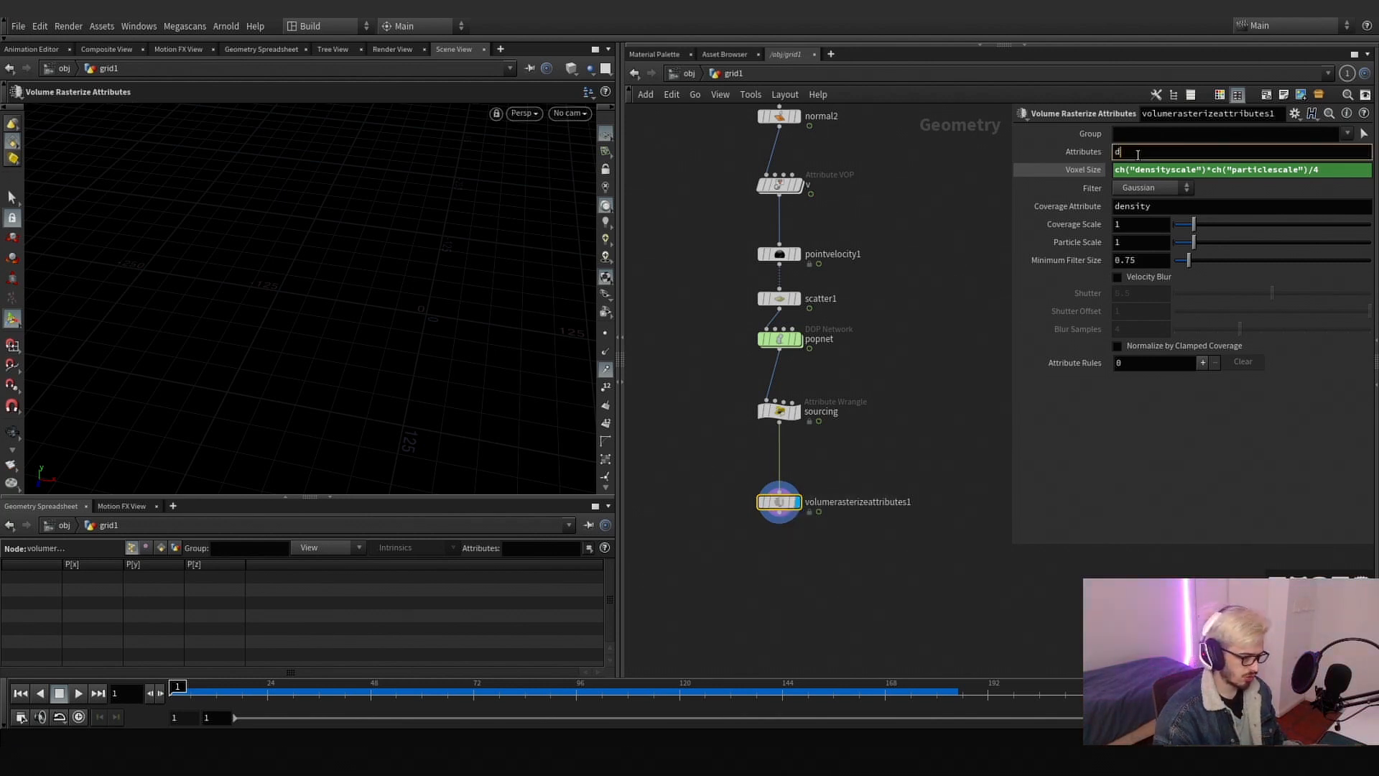
type("density")
key("Return")
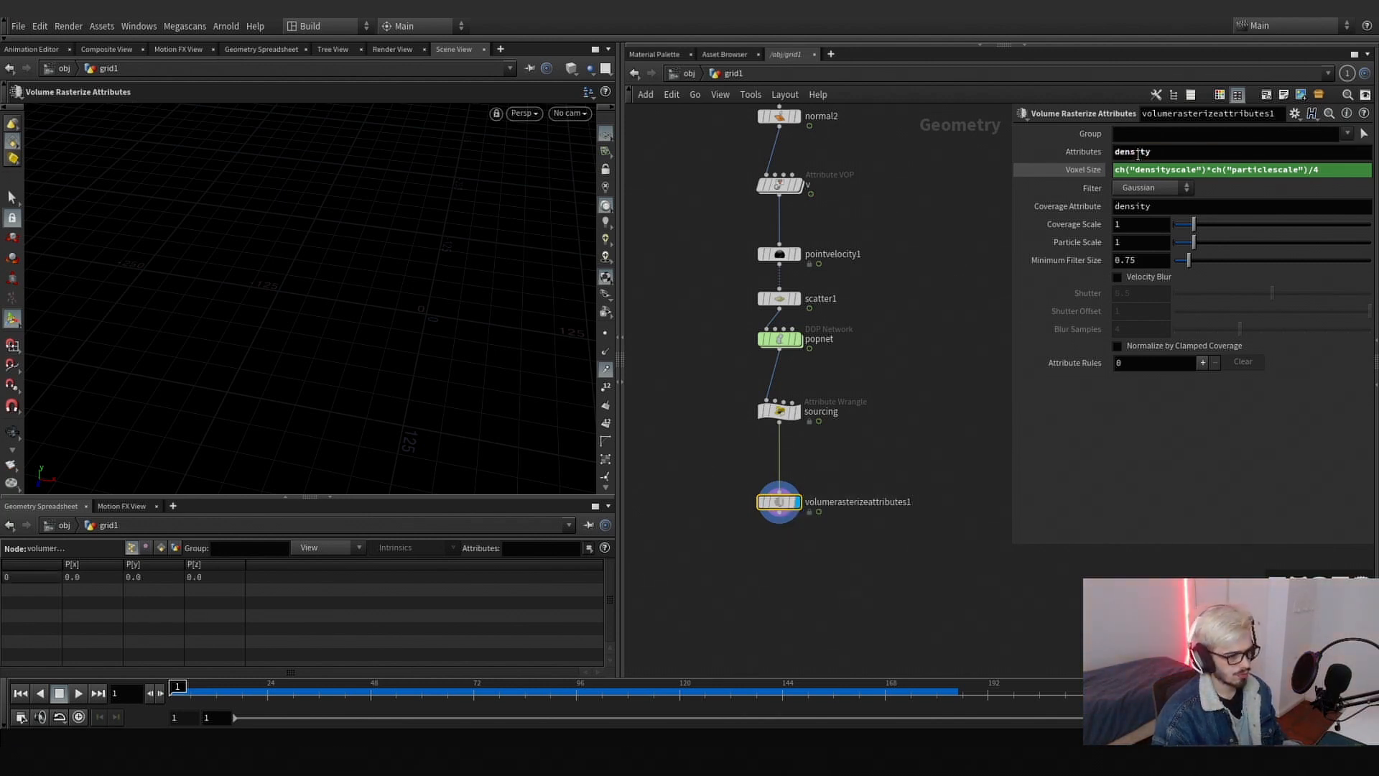
- Set both the Coverage Scale and the Particle Scale of the Volume Rasterize Attributes node to 2
left_click_drag(1122, 225, 1112, 245)
type("2")
key("Return")
type("2")
key("Return")
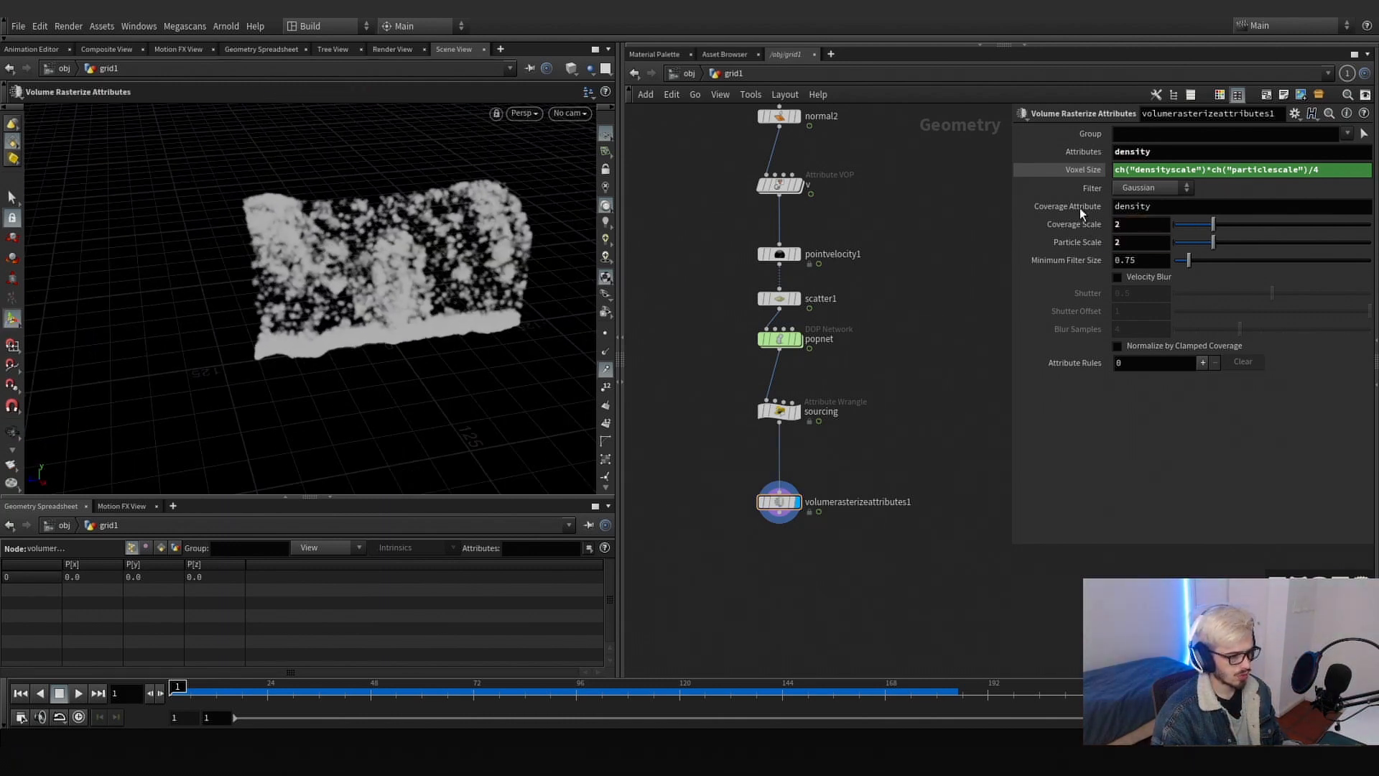
- Add v to the rasterized attributes, enable Velocity Blur with a Shutter of 1, and enable Normalize by Clamped Coverage
left_click(1174, 153)
key("Return")
left_click(1116, 278)
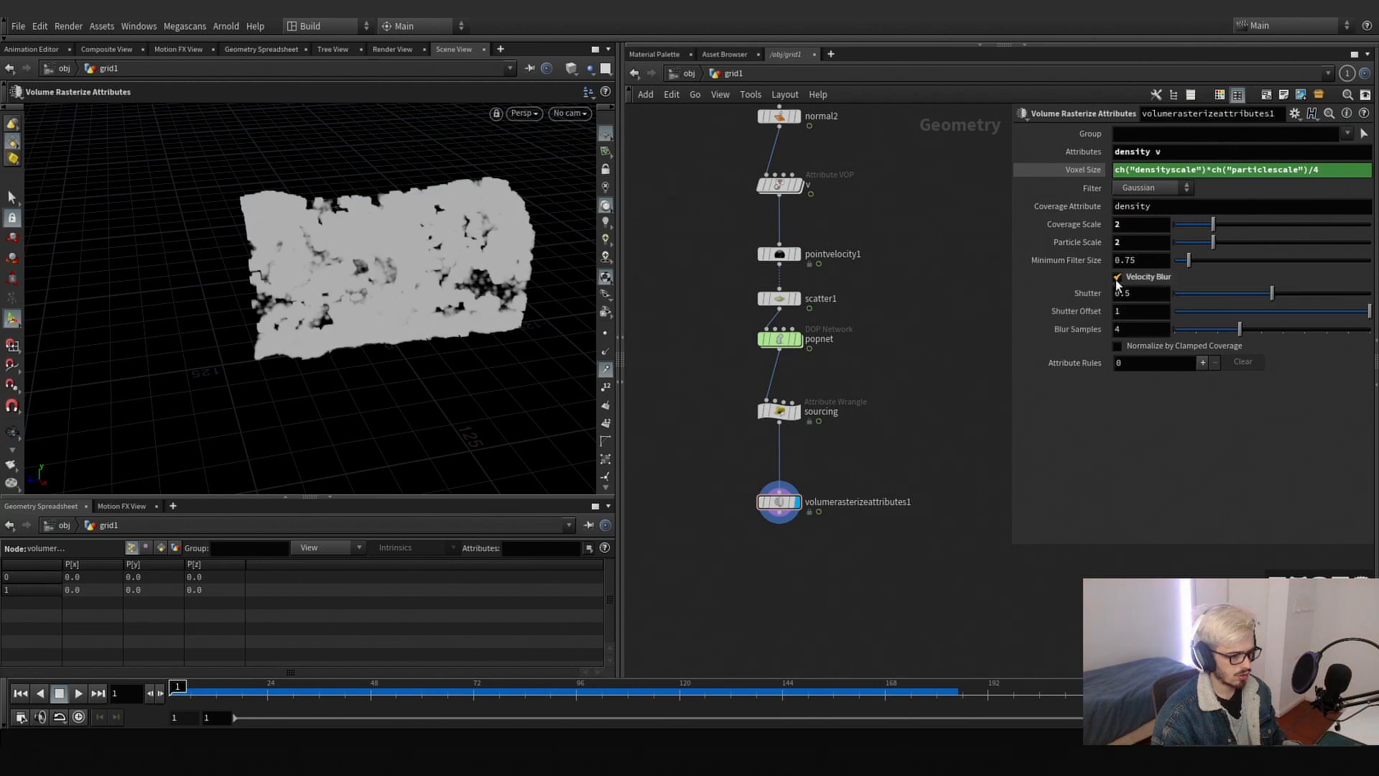
left_click_drag(1132, 294, 1043, 309)
type("1")
key("Return")
left_click(1118, 345)
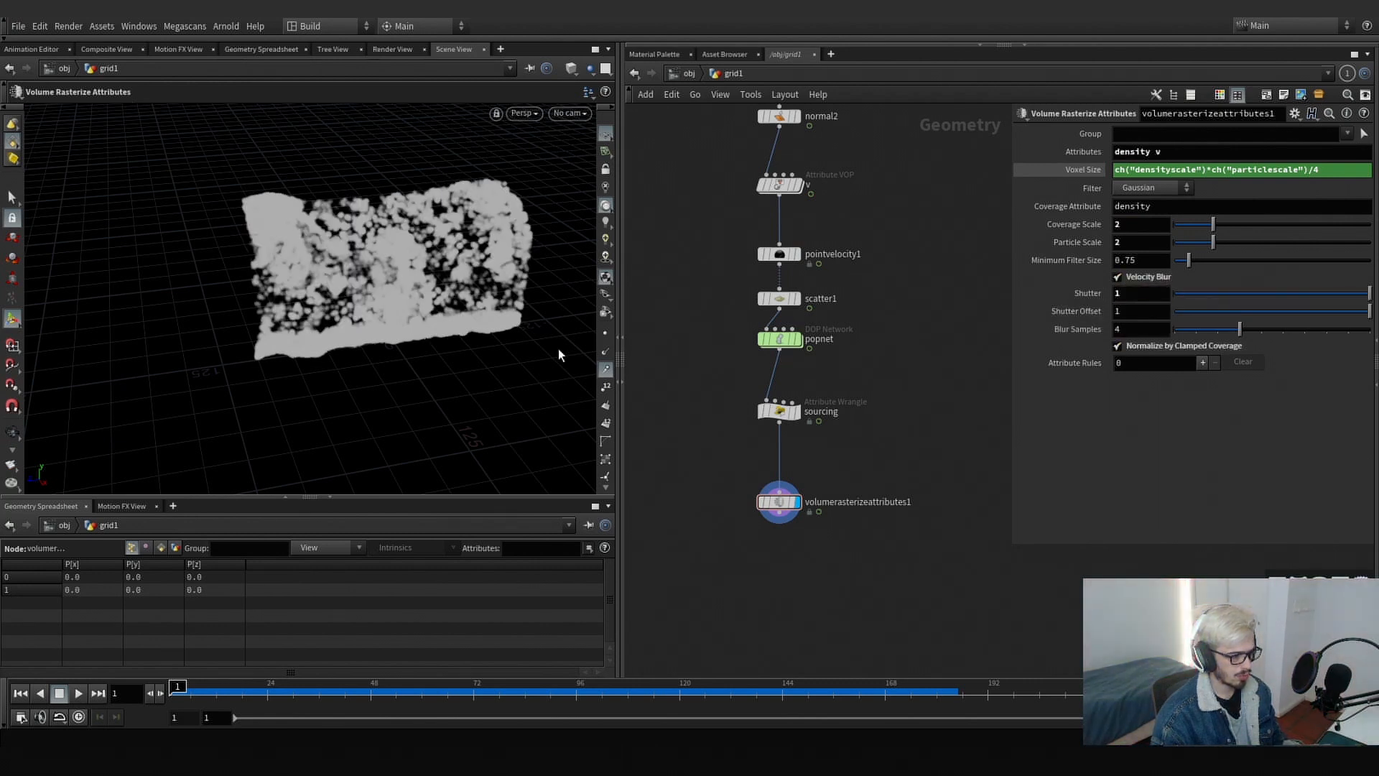
- Raise the Velocity Blur Shutter to 10 and inspect the rasterized volume in the viewport
scroll(495, 316, "up", 3)
left_click_drag(489, 309, 345, 285, "alt")
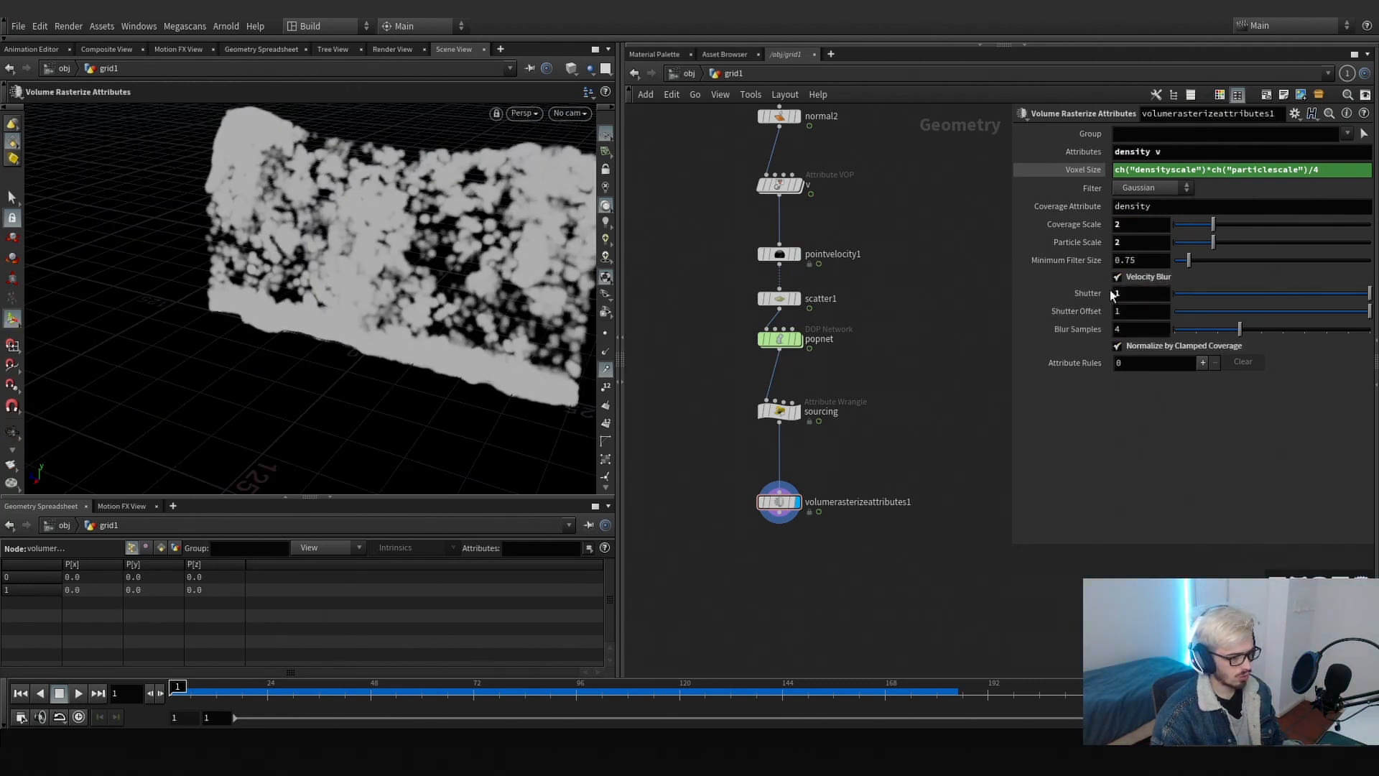
mouse_move(1125, 261)
middle_mouse_down()
mouse_move(1147, 263)
mouse_move(1117, 262)
middle_mouse_up()
left_click_drag(528, 267, 471, 277, "alt")
right_click_drag(471, 277, 395, 265, "alt")
left_click_drag(395, 265, 337, 260)
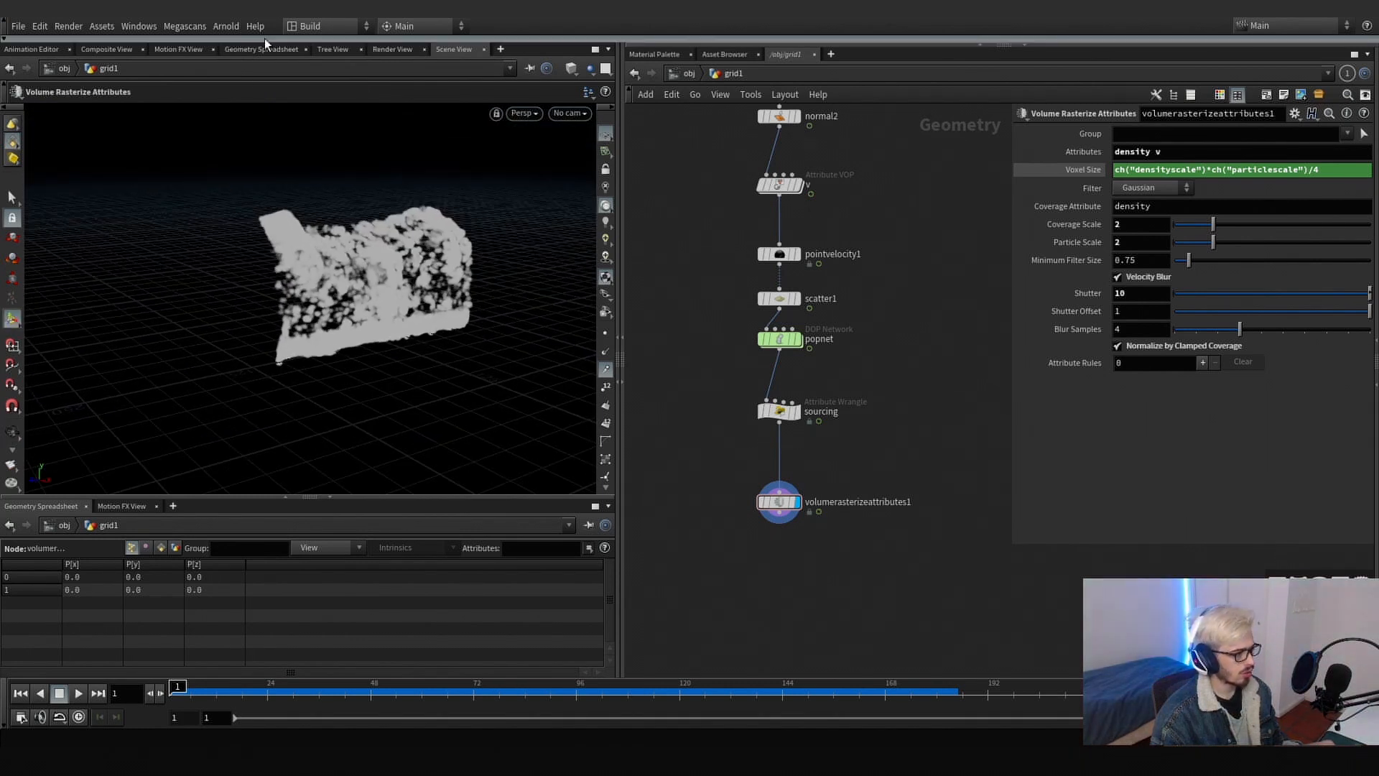
- Show the shelf tools, create a point light from the current view, and turn on viewport lighting to shade the volume
left_click(265, 37)
left_click(699, 71, "ctrl")
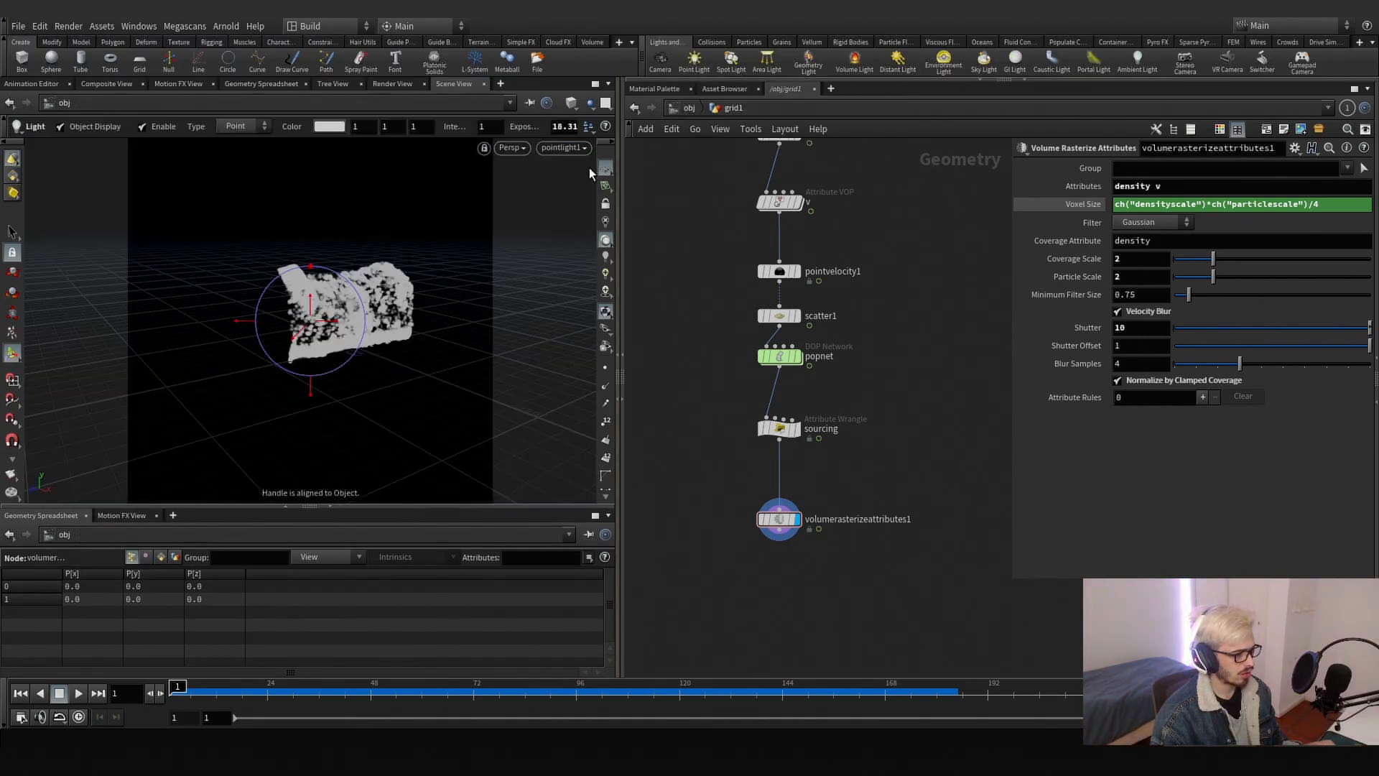
left_click_drag(467, 252, 524, 254, "alt")
left_click(609, 256)
left_click_drag(403, 354, 345, 337, "alt")
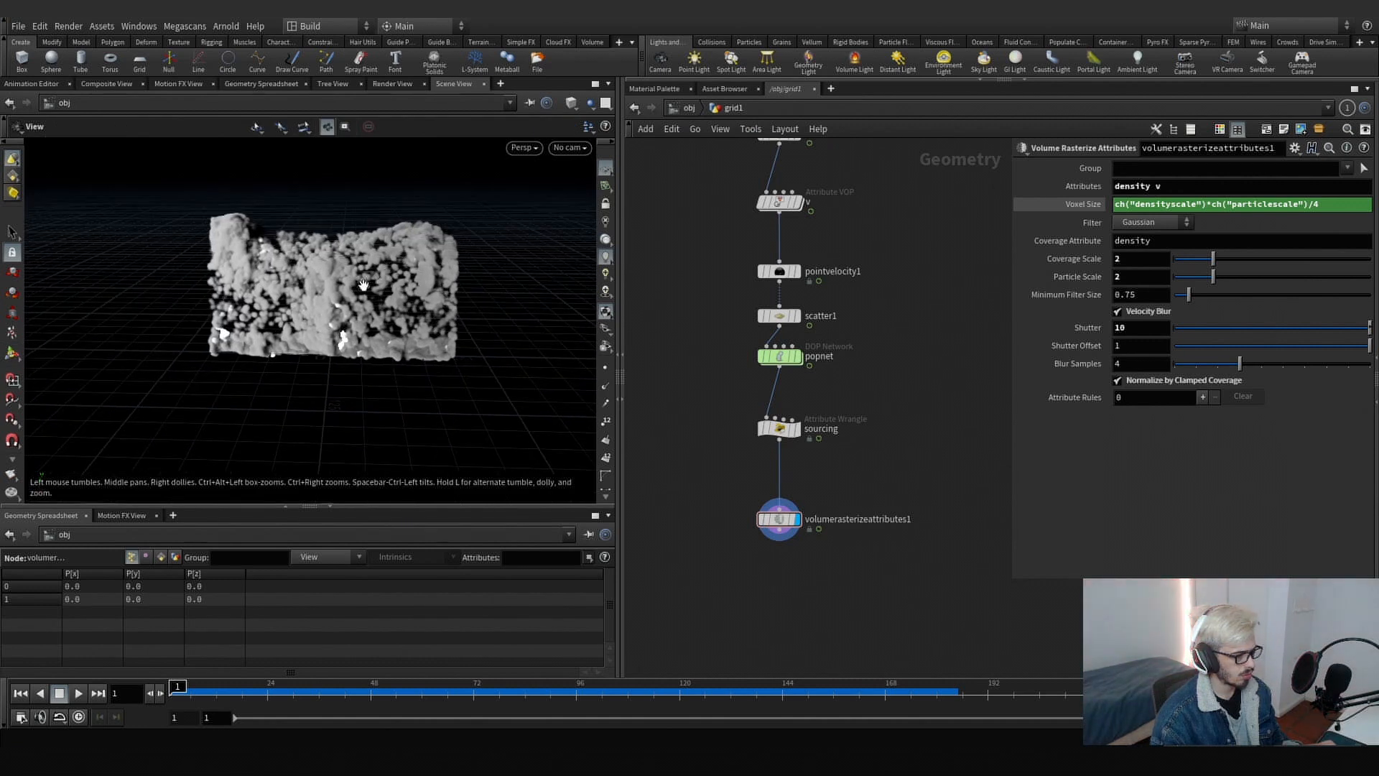
right_click_drag(345, 338, 366, 352, "alt")
mouse_move(366, 352)
left_mouse_down("alt")
mouse_move(280, 295)
mouse_move(406, 291)
left_mouse_up("alt")
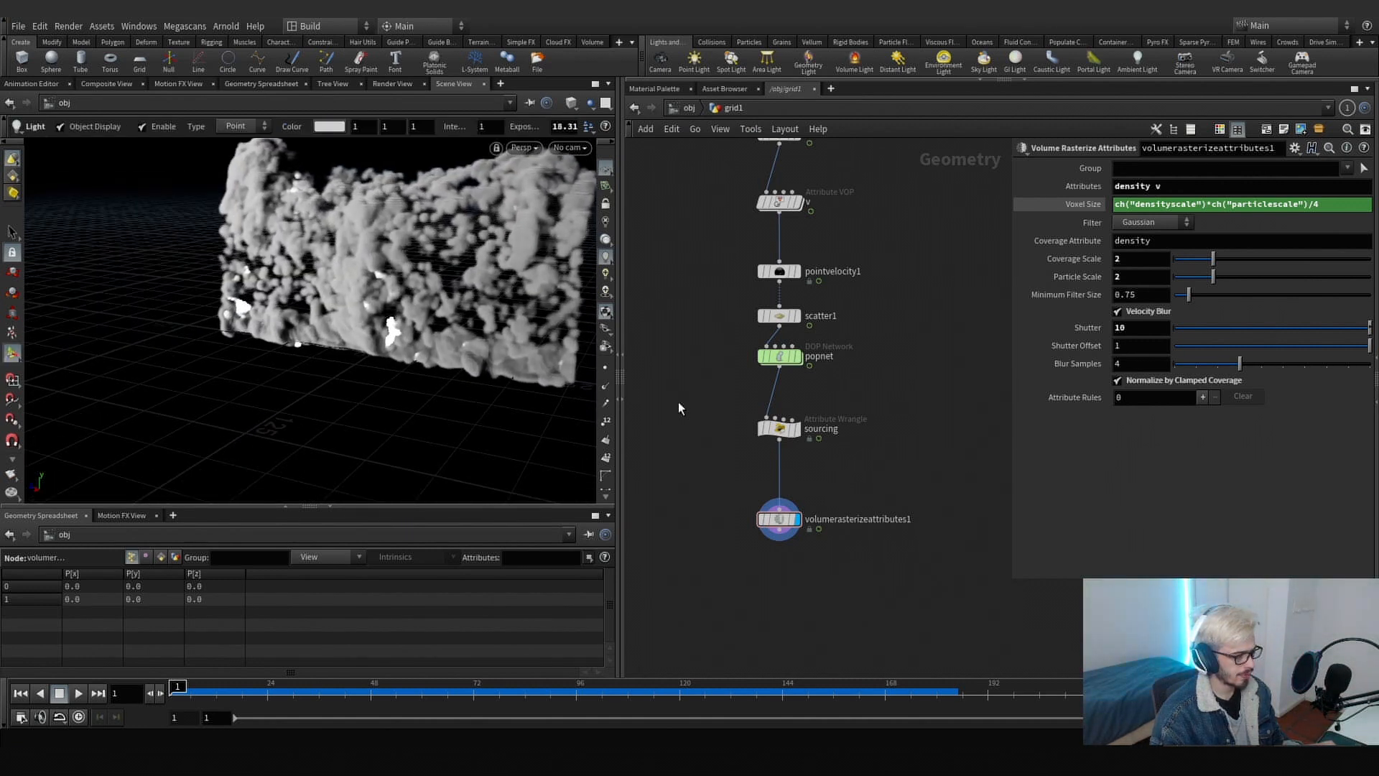
- Add a Null node below volumerasterizeattributes1 and rename it OUT_SOURCE
middle_click_drag(784, 573, 772, 454)
left_click(767, 416)
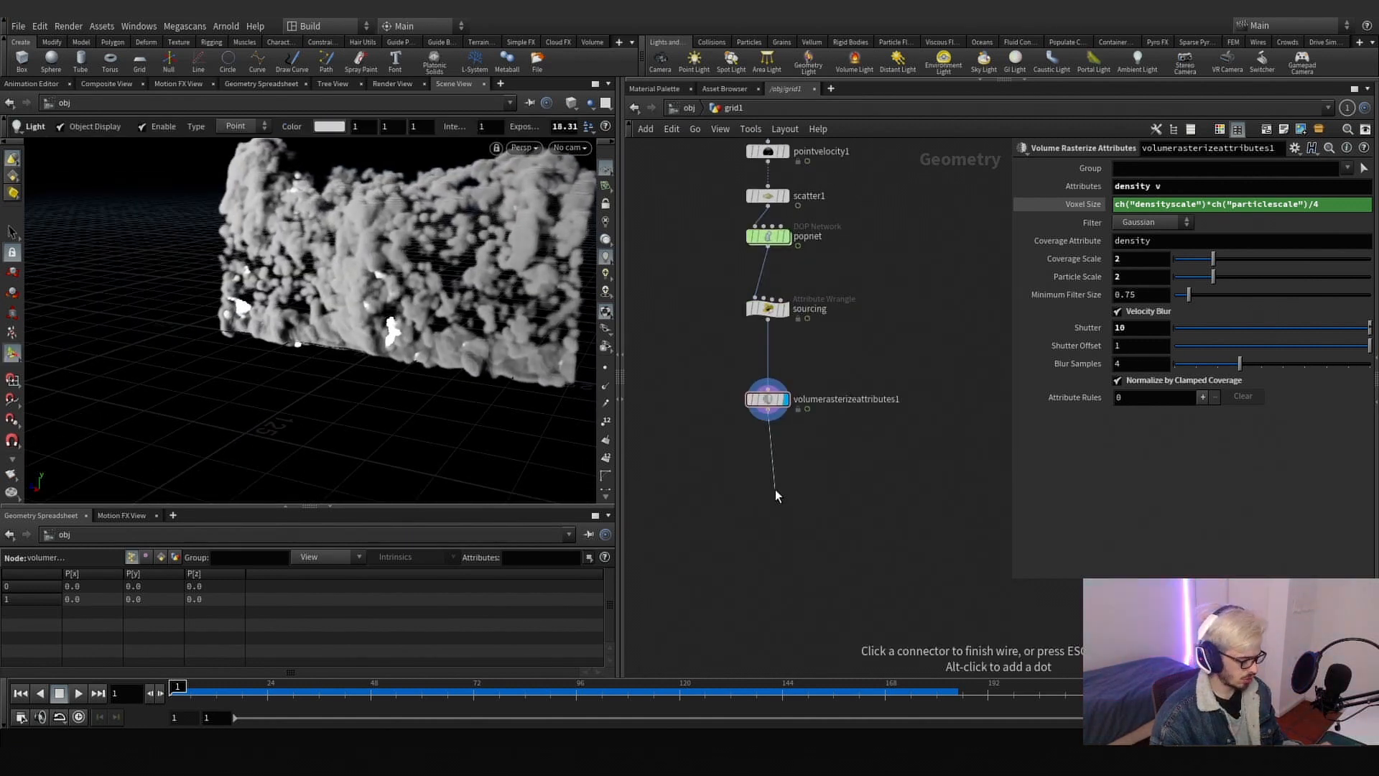
key("Tab")
type("null")
key("Return")
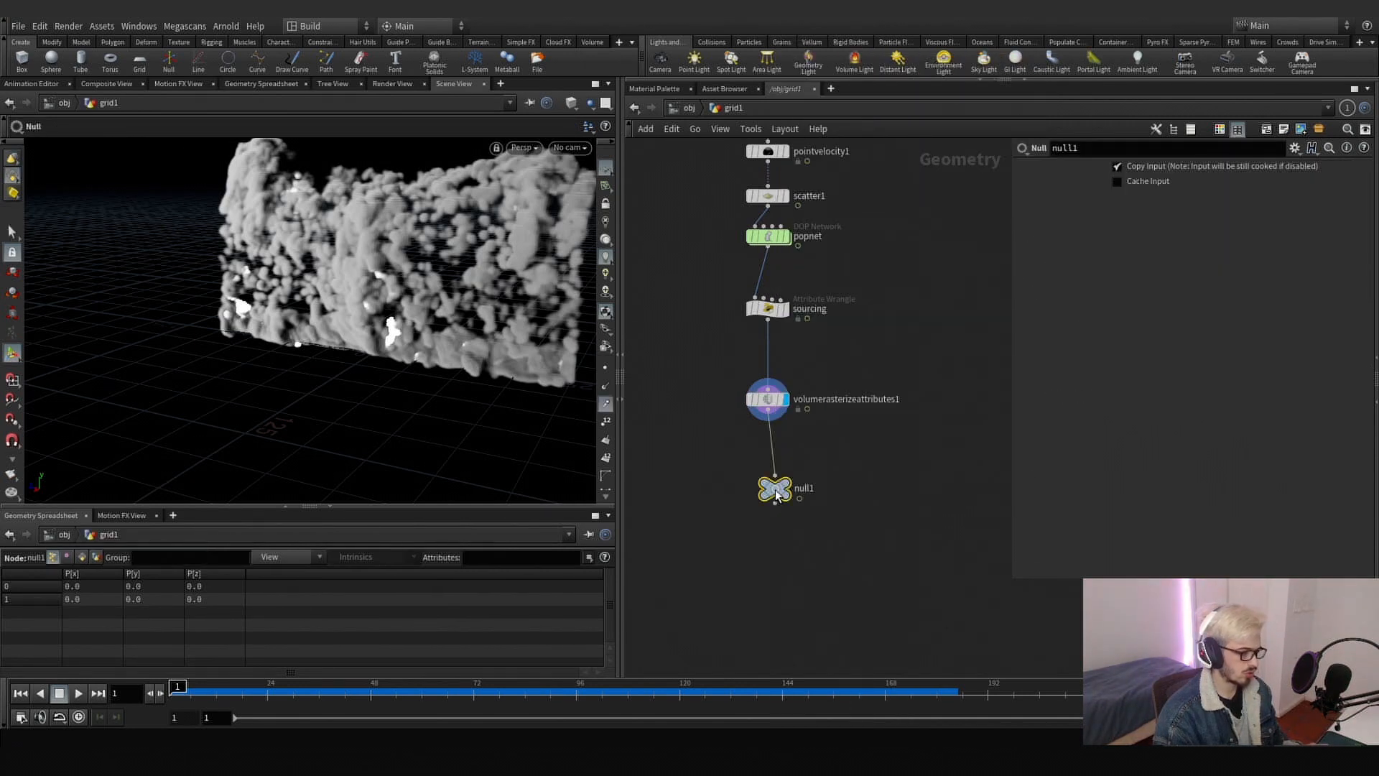
left_click_drag(777, 492, 770, 477)
left_click(795, 475)
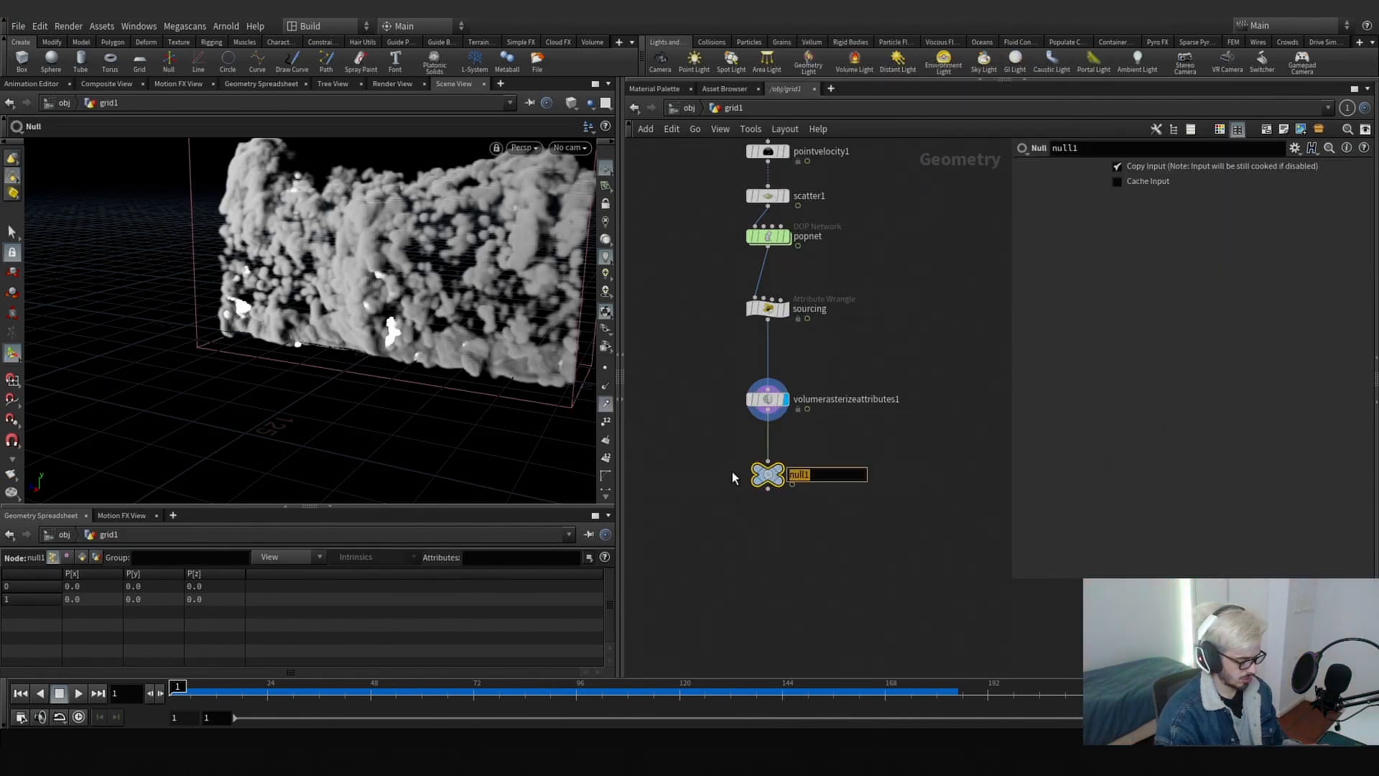
type("OUT_SOURCE")
key("Return")
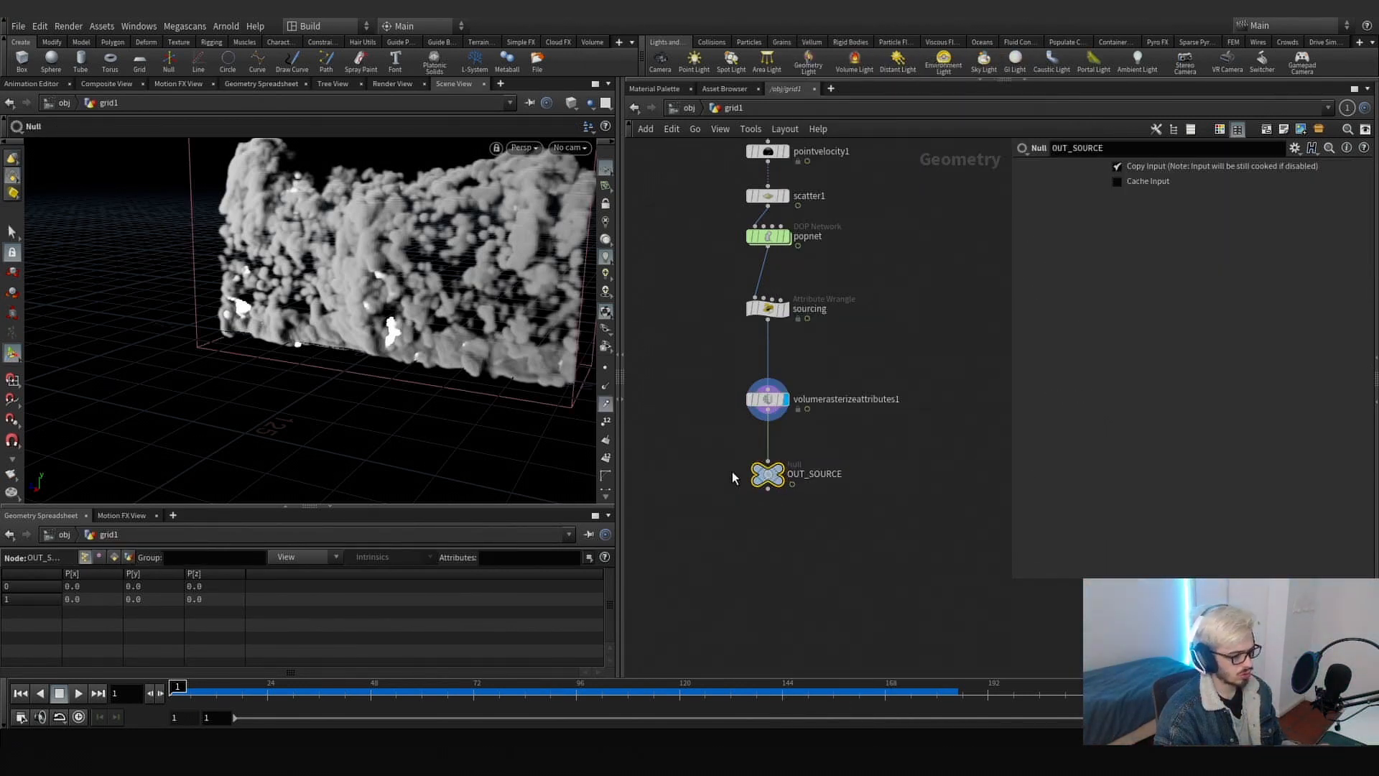
- Select all nodes in the grid1 network and lay them out in an evenly spaced chain
scroll(773, 553, "down", 6)
left_click_drag(783, 555, 711, 343)
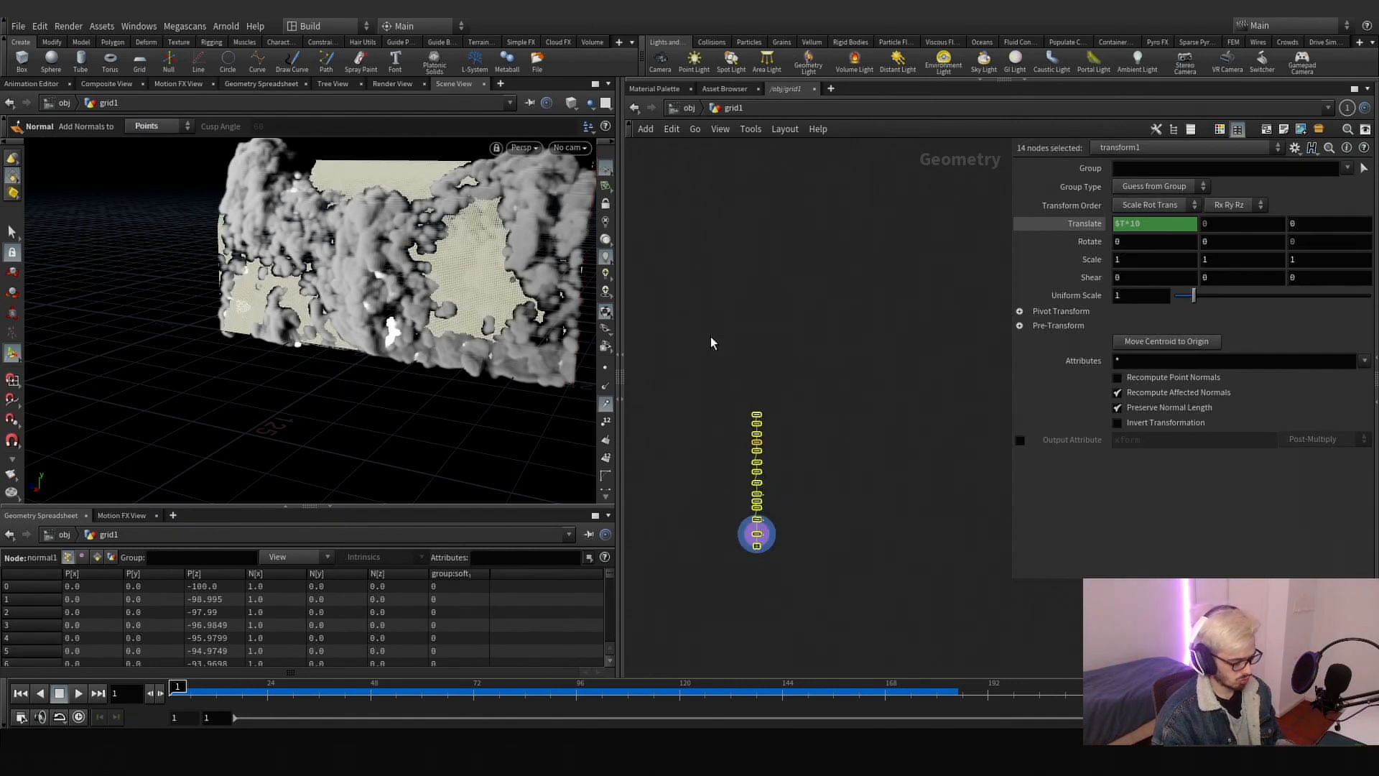
key("shift+l")
scroll(765, 544, "up", 4)
left_click(750, 463)
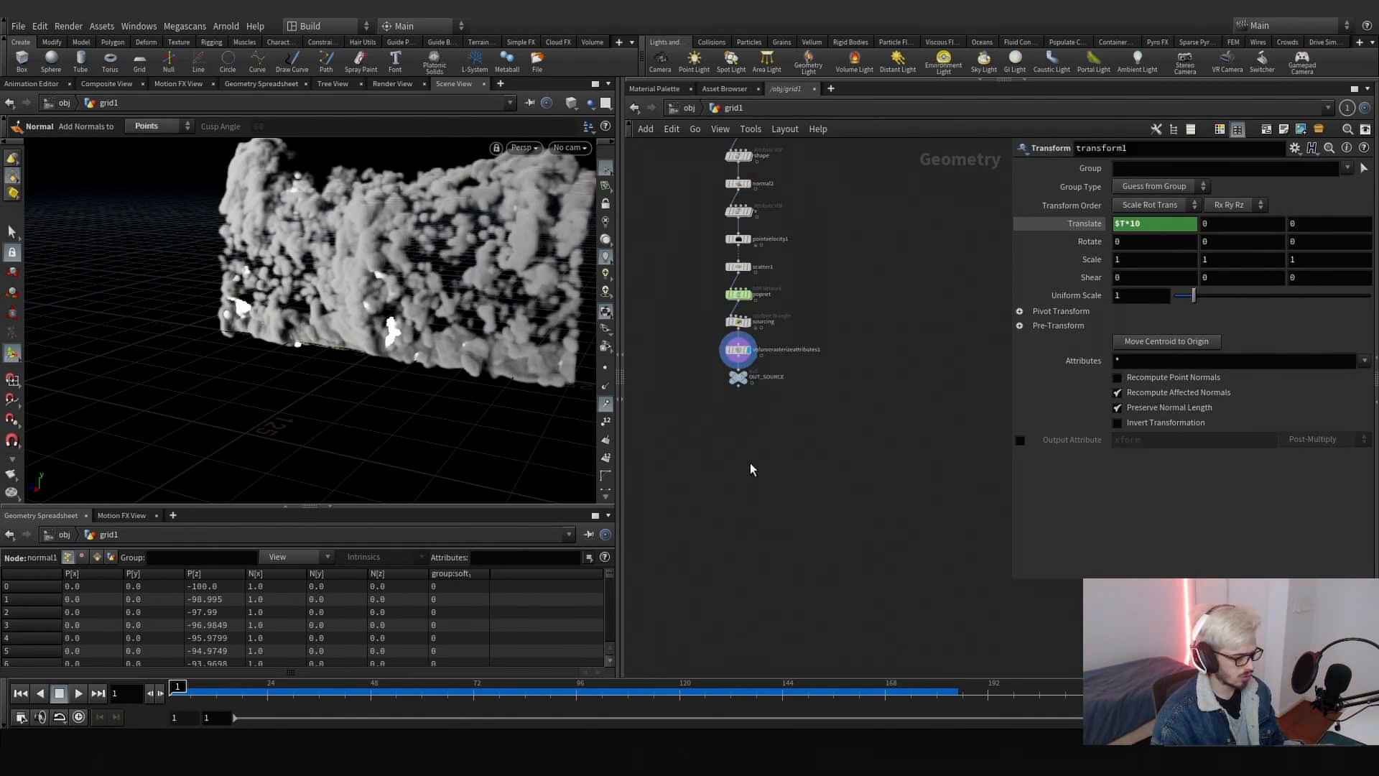
- Add a DOP Network node below OUT_SOURCE, check its contents, and return to the grid1 network
key("Tab")
type("dopn")
key("Return")
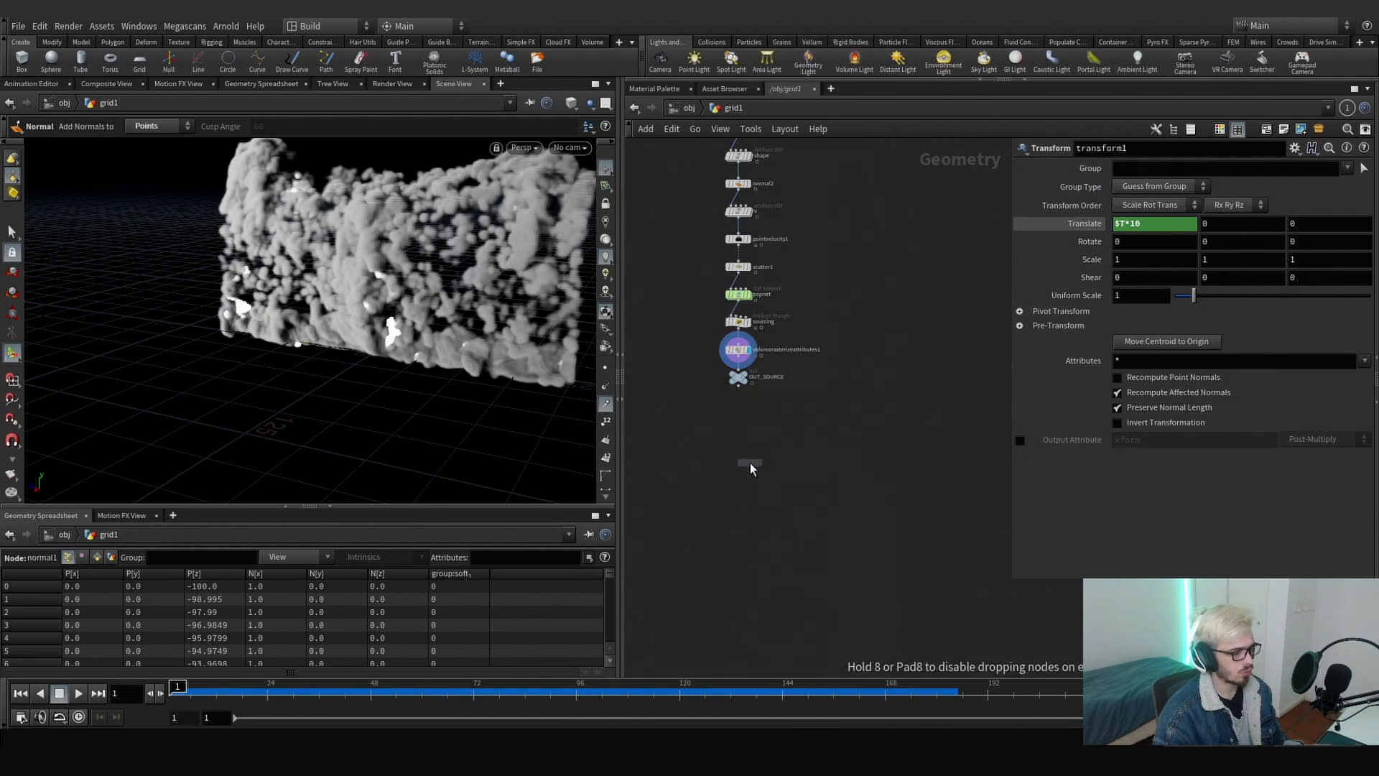
left_click(735, 442)
scroll(739, 441, "up", 3)
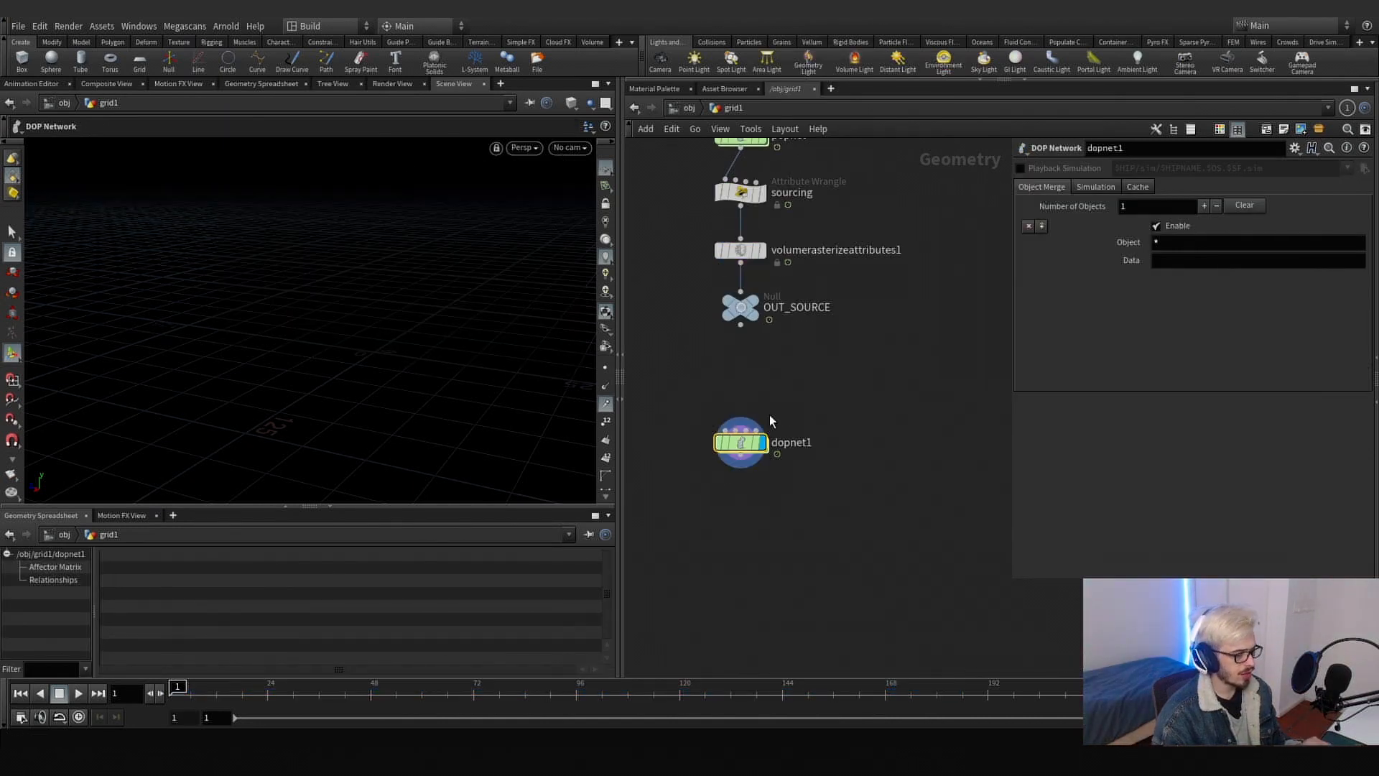
double_click(742, 446)
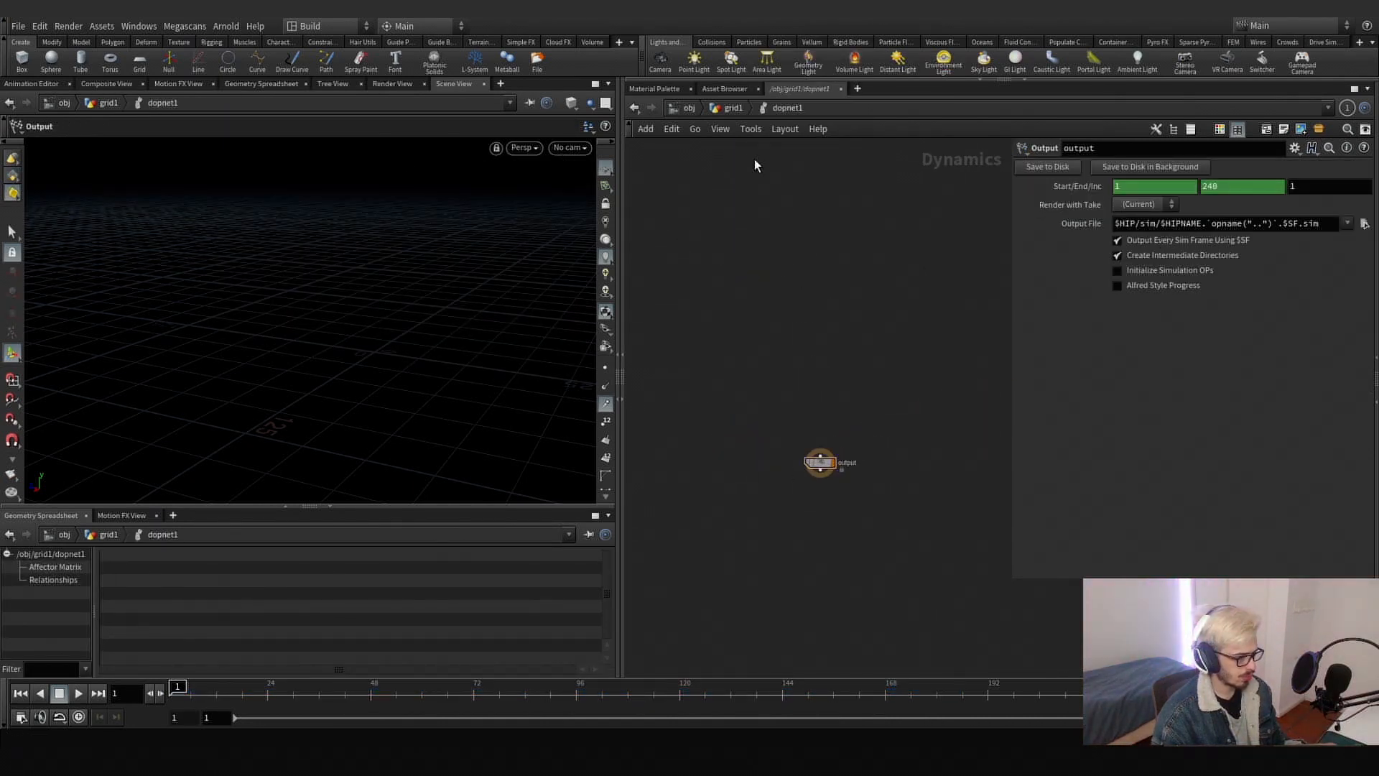
left_click(731, 109)
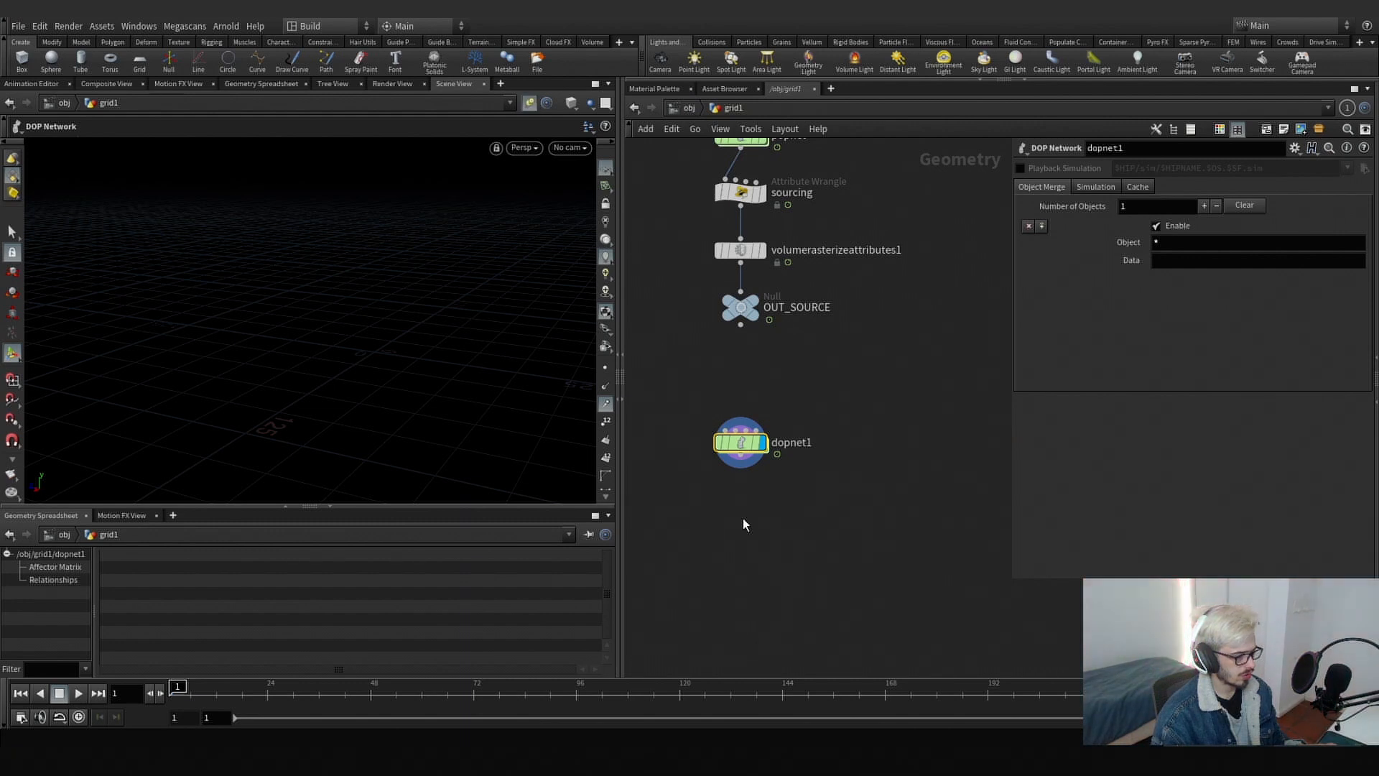
- Add a Dop Import Fields node below dopnet1
key("Tab")
type("dop")
key("Down")
key("Down")
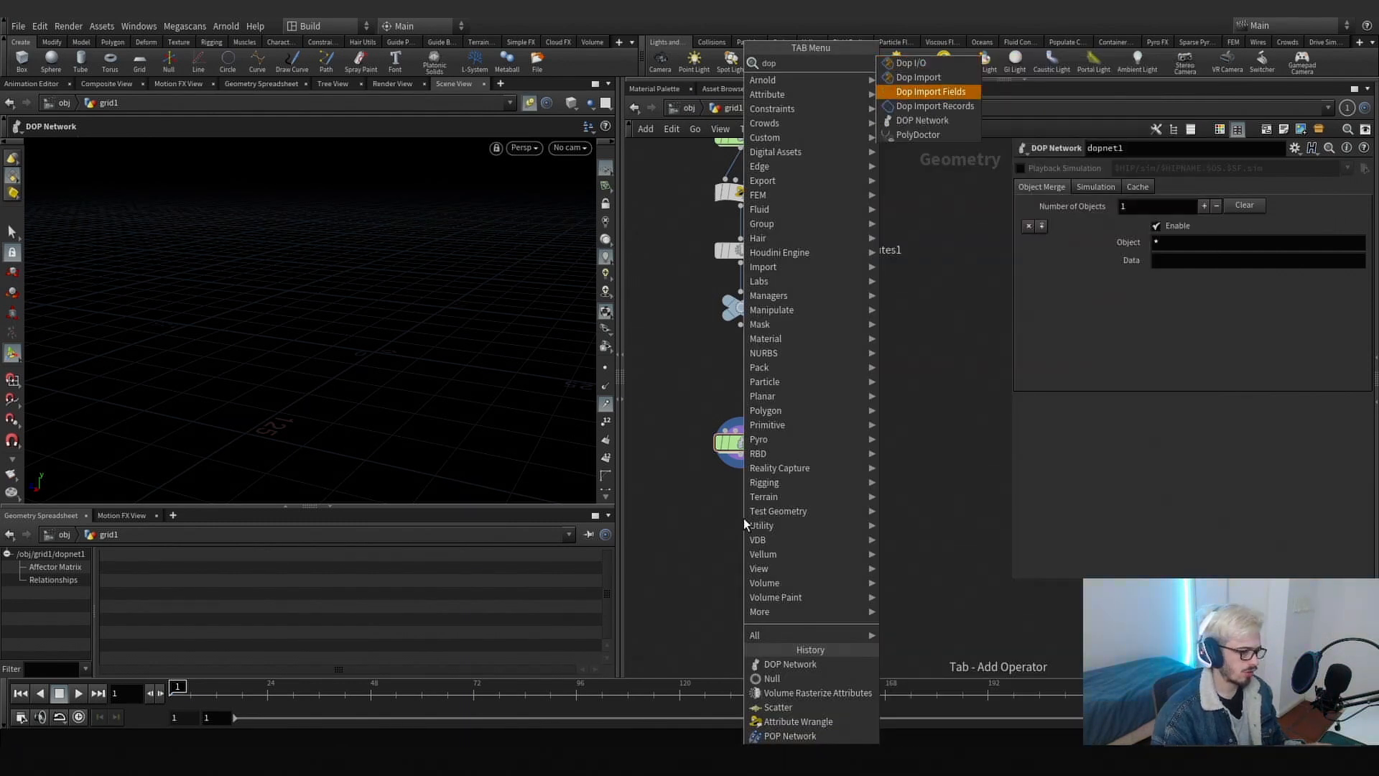
key("Return")
left_click(744, 519)
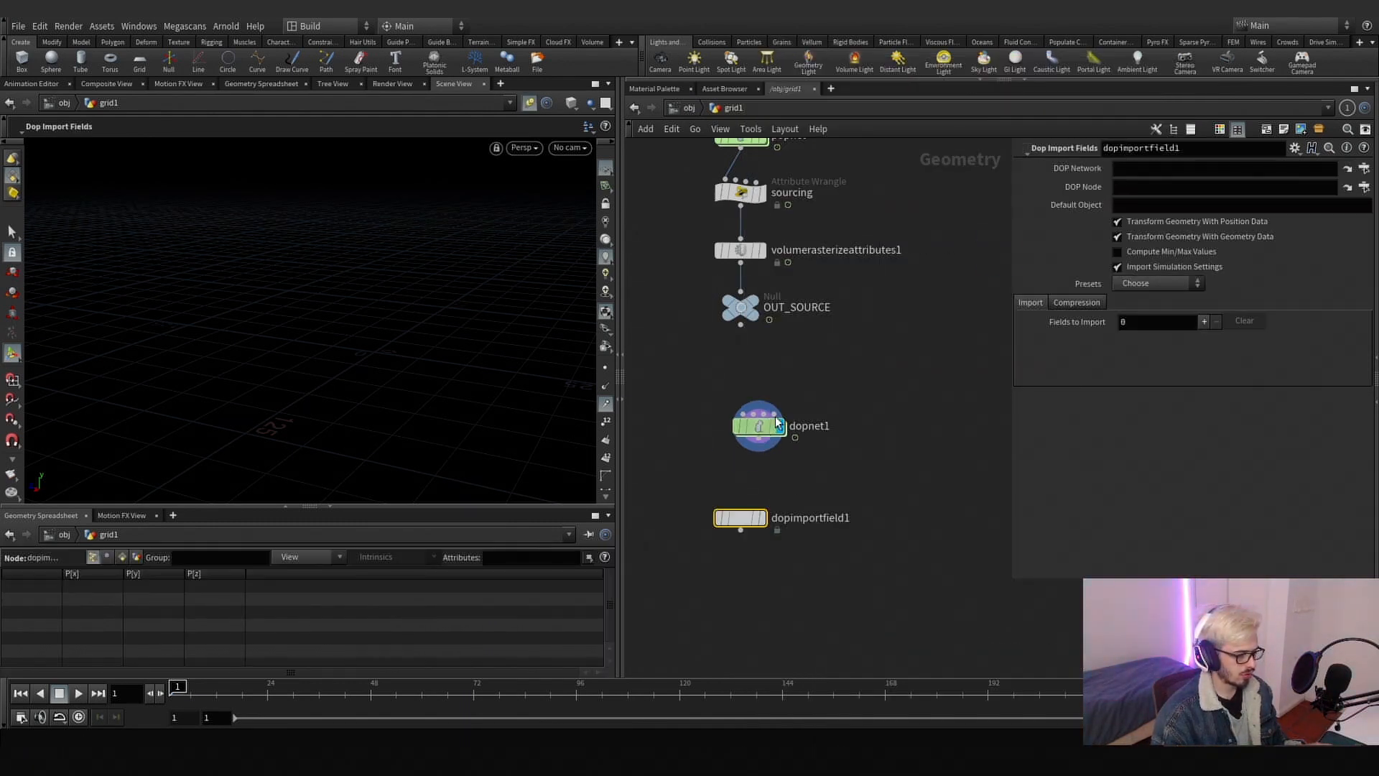
- Point the Dop Import Fields node to ../dopnet1 and set its DOP Node to *object*
left_click_drag(778, 422, 1133, 171)
left_click(1128, 186)
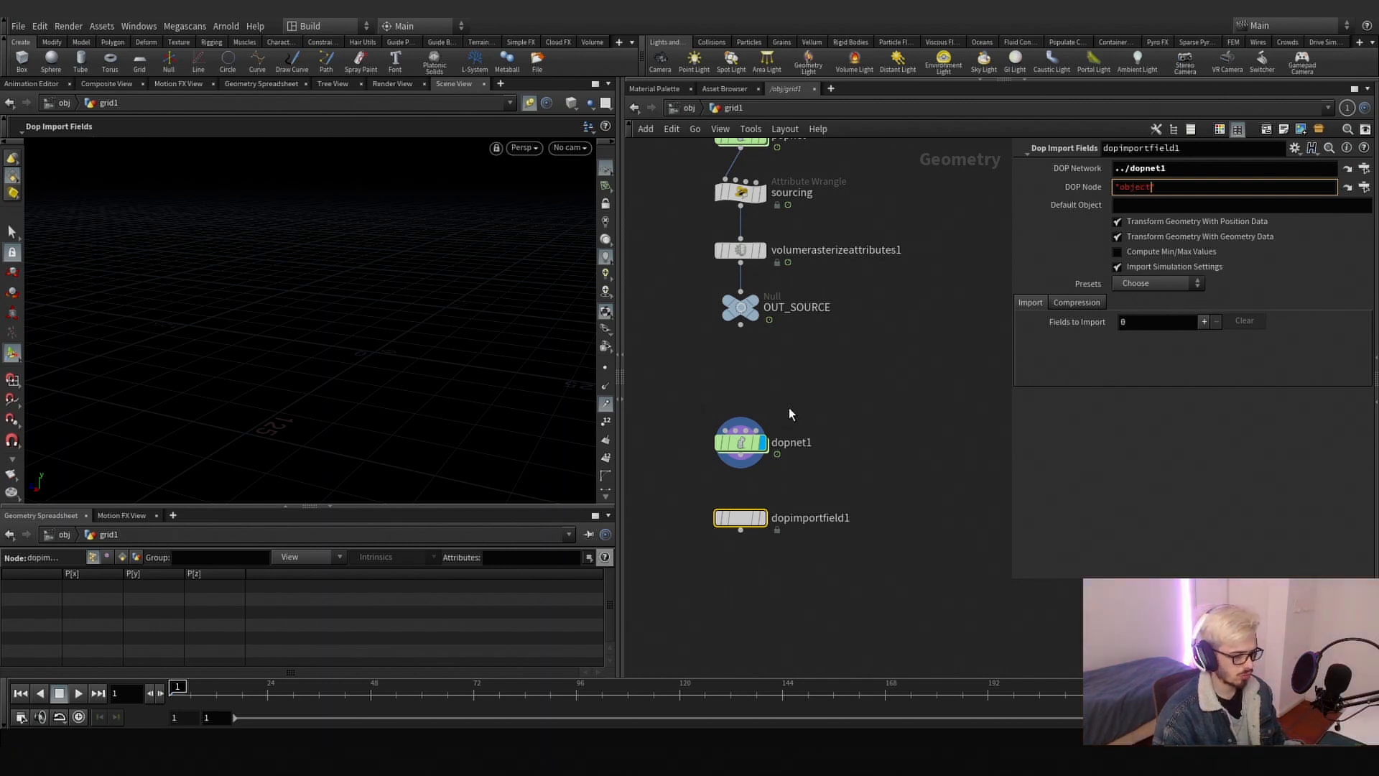
type("*")
key("Return")
- Load the field preset containing density, vel, rest, temperature and Cd, and disable the import of rest, temperature and Cd
left_click(1159, 283)
left_click(1150, 316)
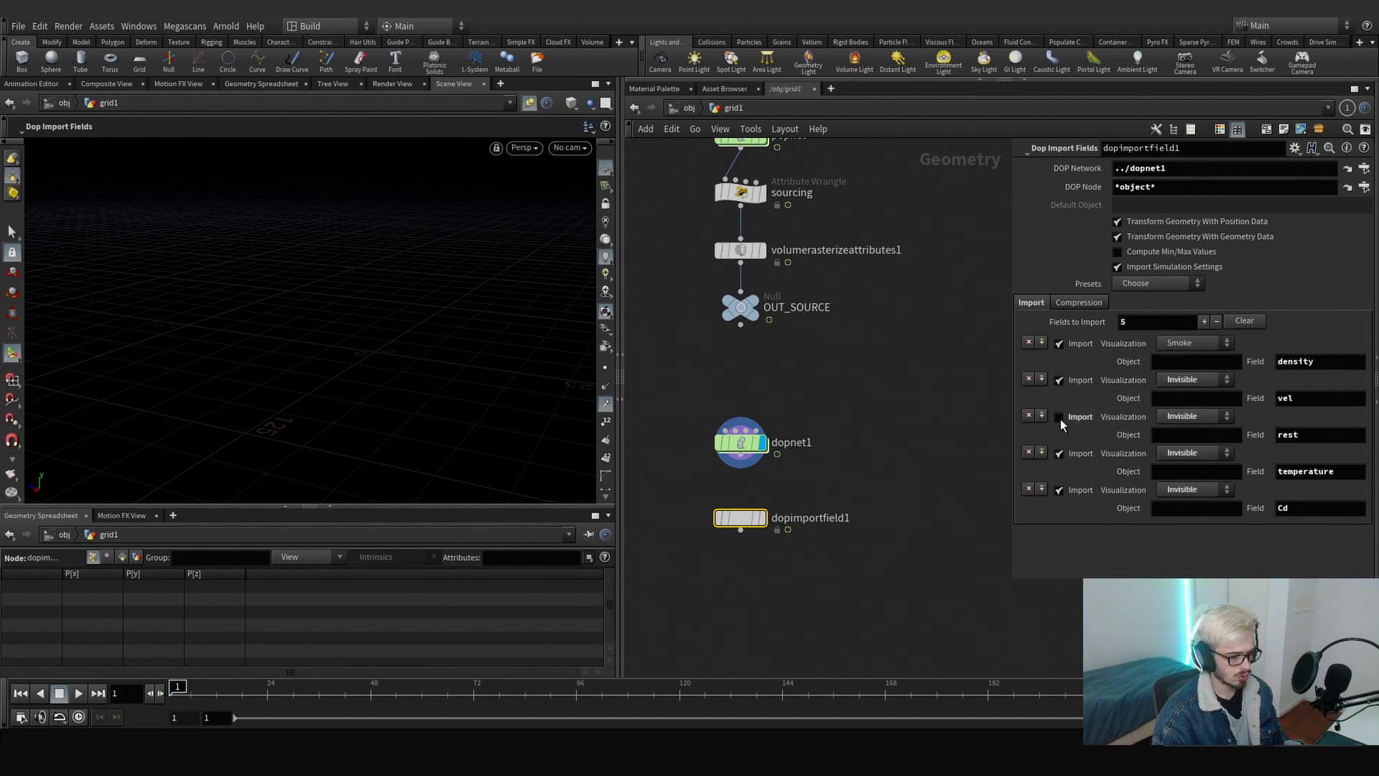
left_click(1060, 490)
middle_click_drag(770, 642, 805, 539)
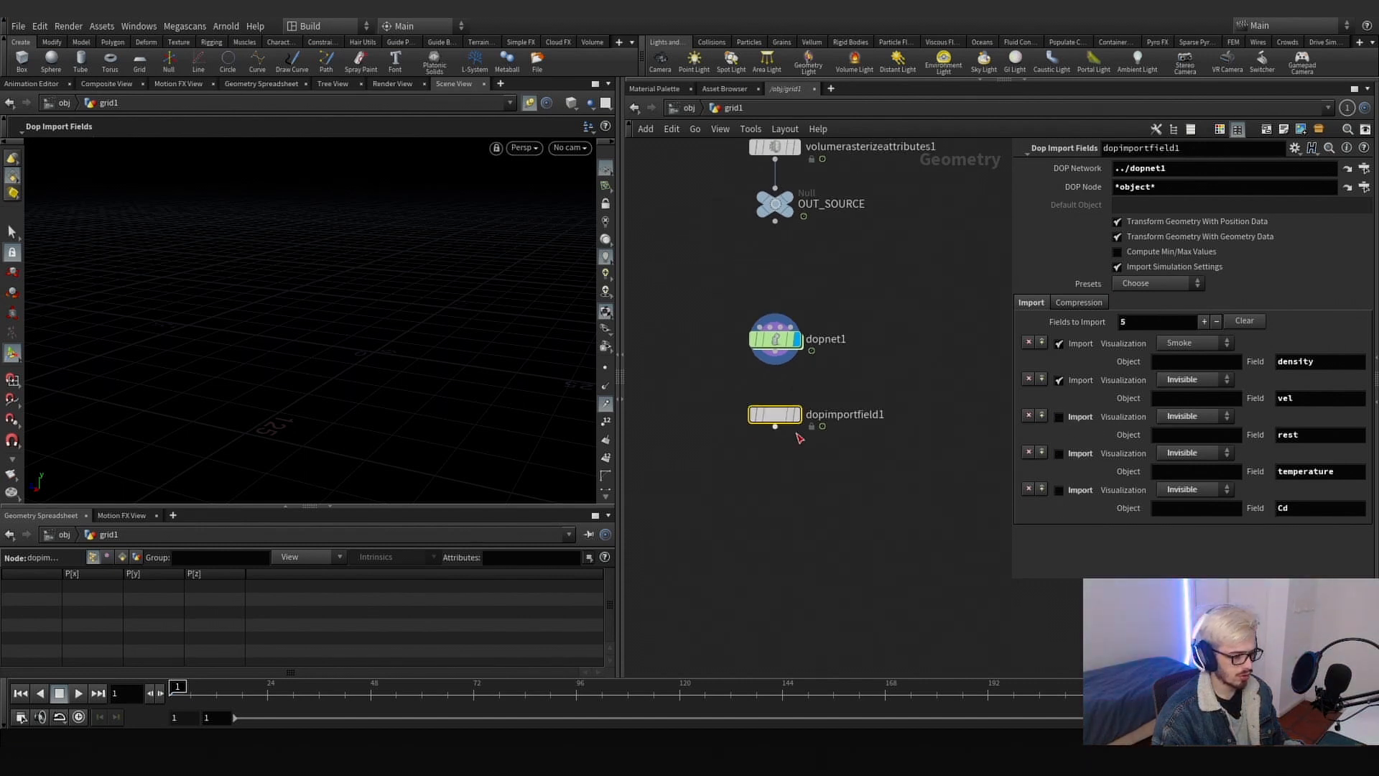
- Add a Volume Visualization node connected below dopimportfield1 and make it the displayed node
left_click(797, 415)
left_click_drag(903, 480, 691, 374)
key("Tab")
type("visu")
key("Up")
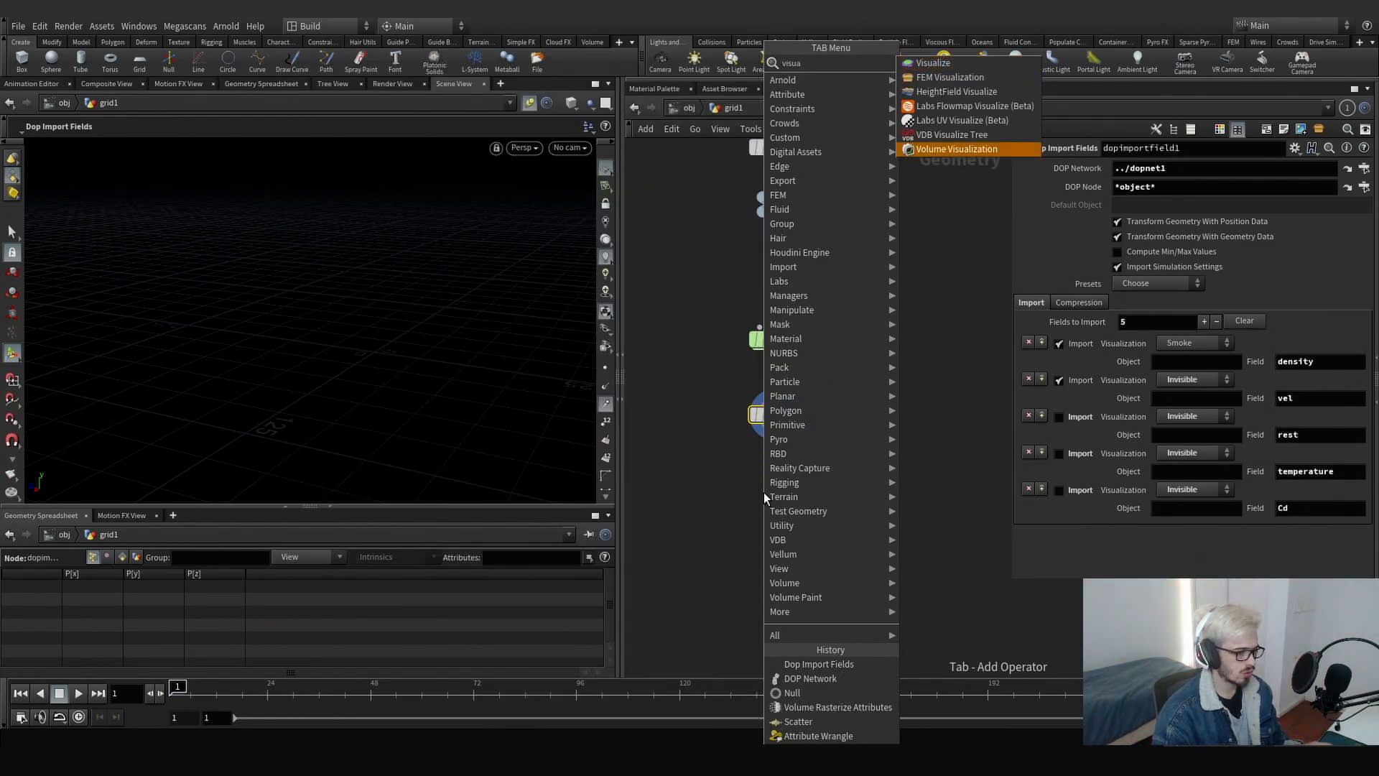
key("Return")
key("Return")
left_click_drag(764, 493, 772, 480)
left_click(797, 479)
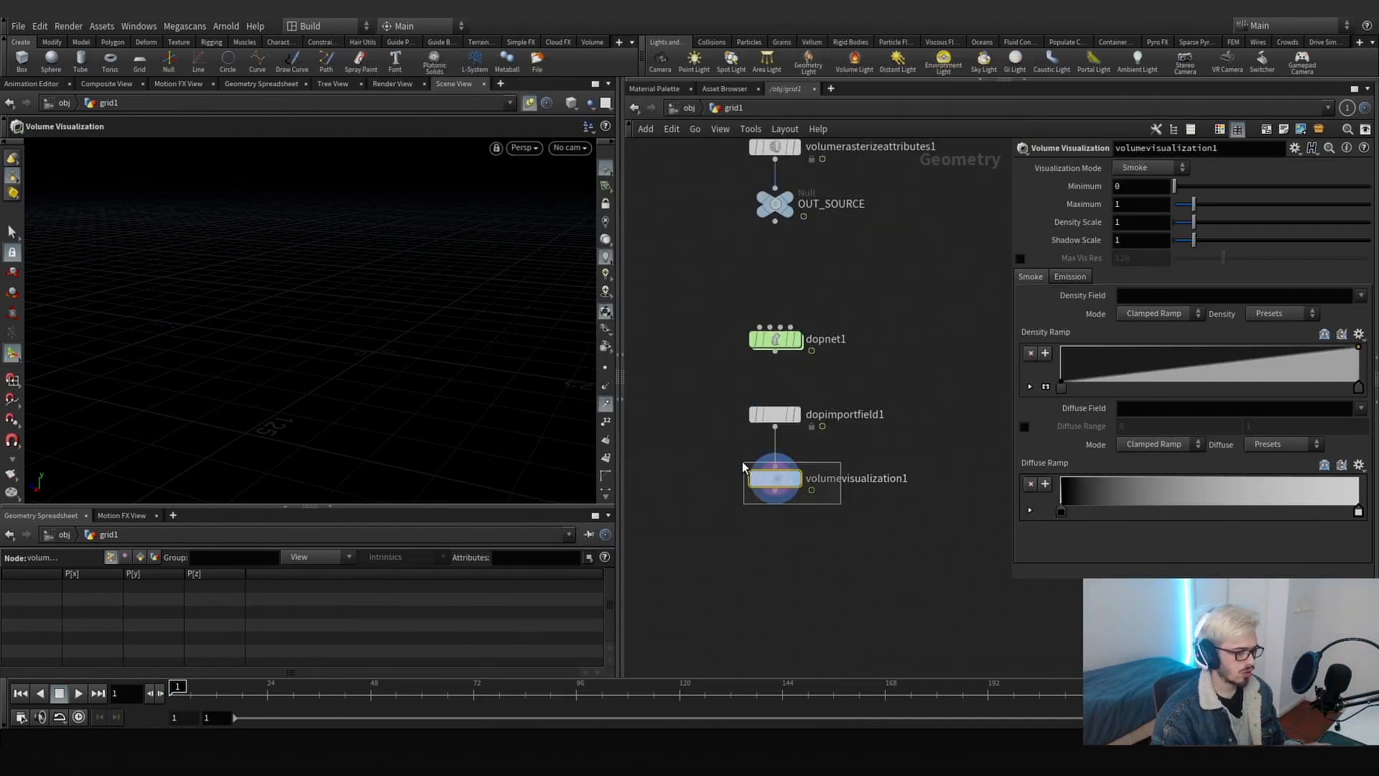
- Set the Volume Visualization's Density Field to density and its Density Scale to .2
left_click(1136, 295)
type("density")
key("Return")
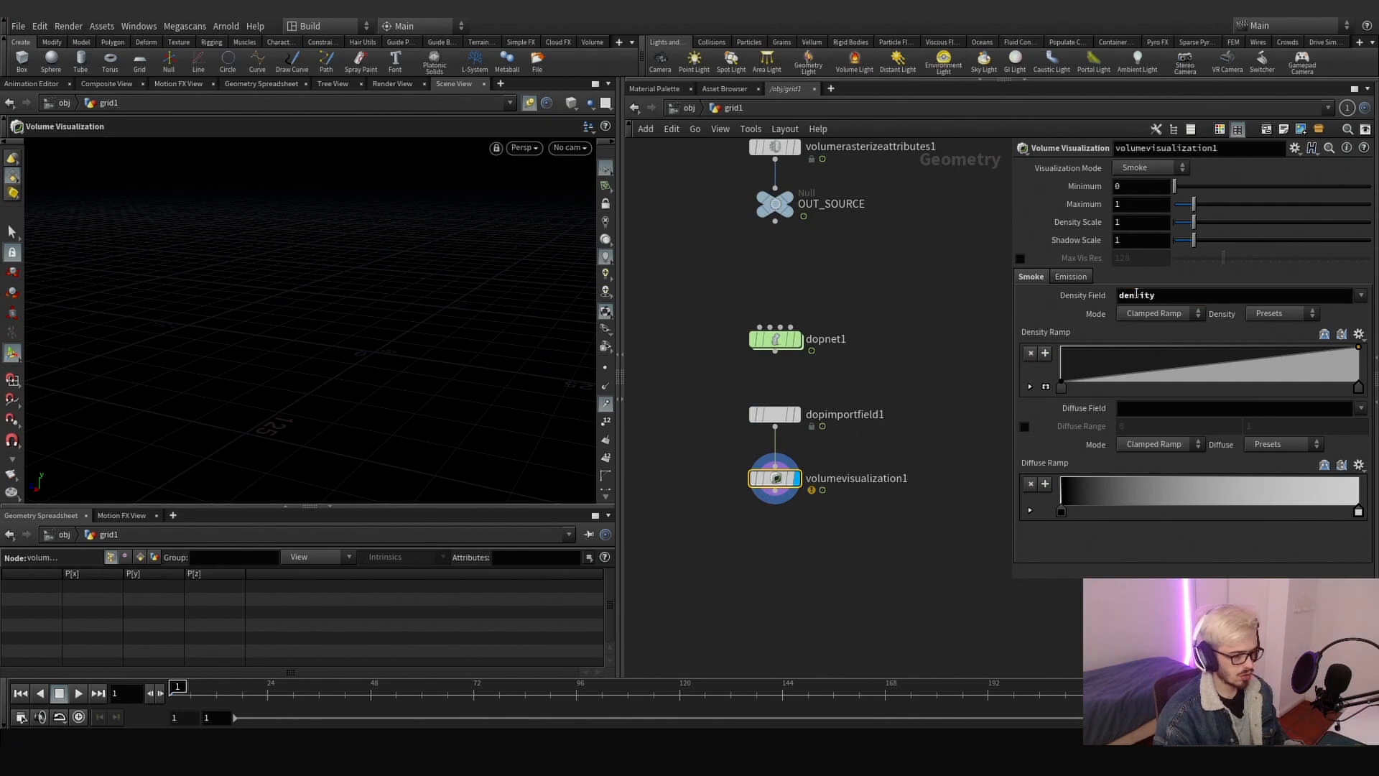
type(".2")
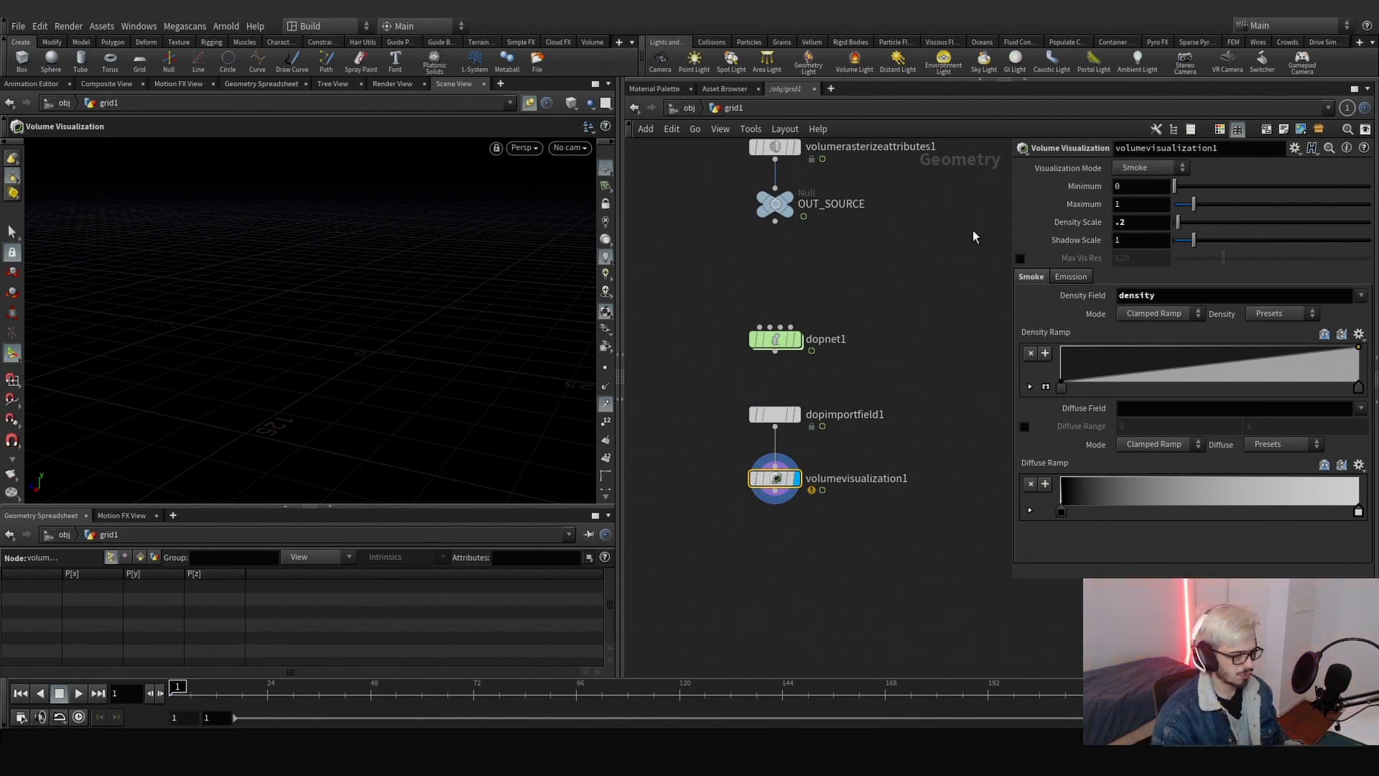
- Inside dopnet1, add a Smoke Solver (Sparse) node, connect it to the output node, and align it above
middle_click_drag(864, 305, 854, 324)
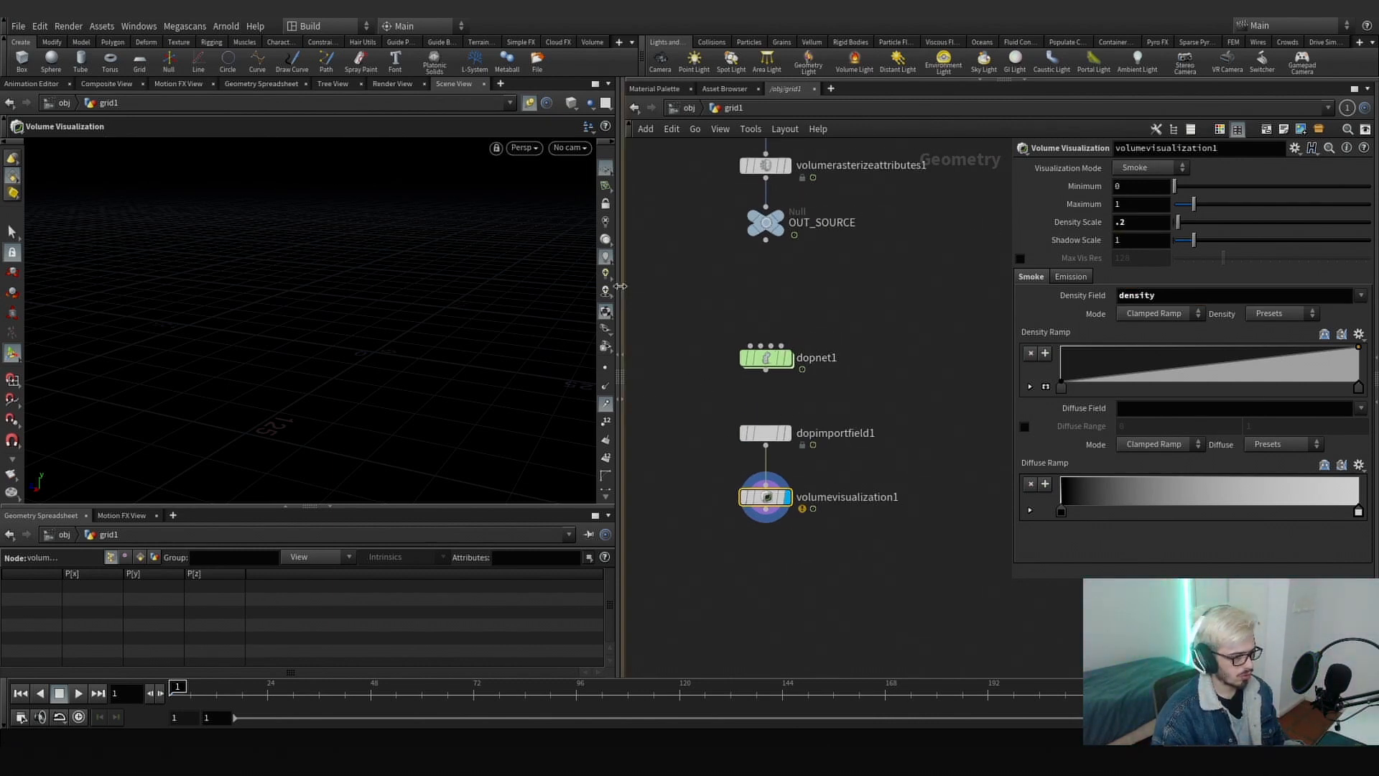
double_click(767, 357)
key("Tab")
type("smoke")
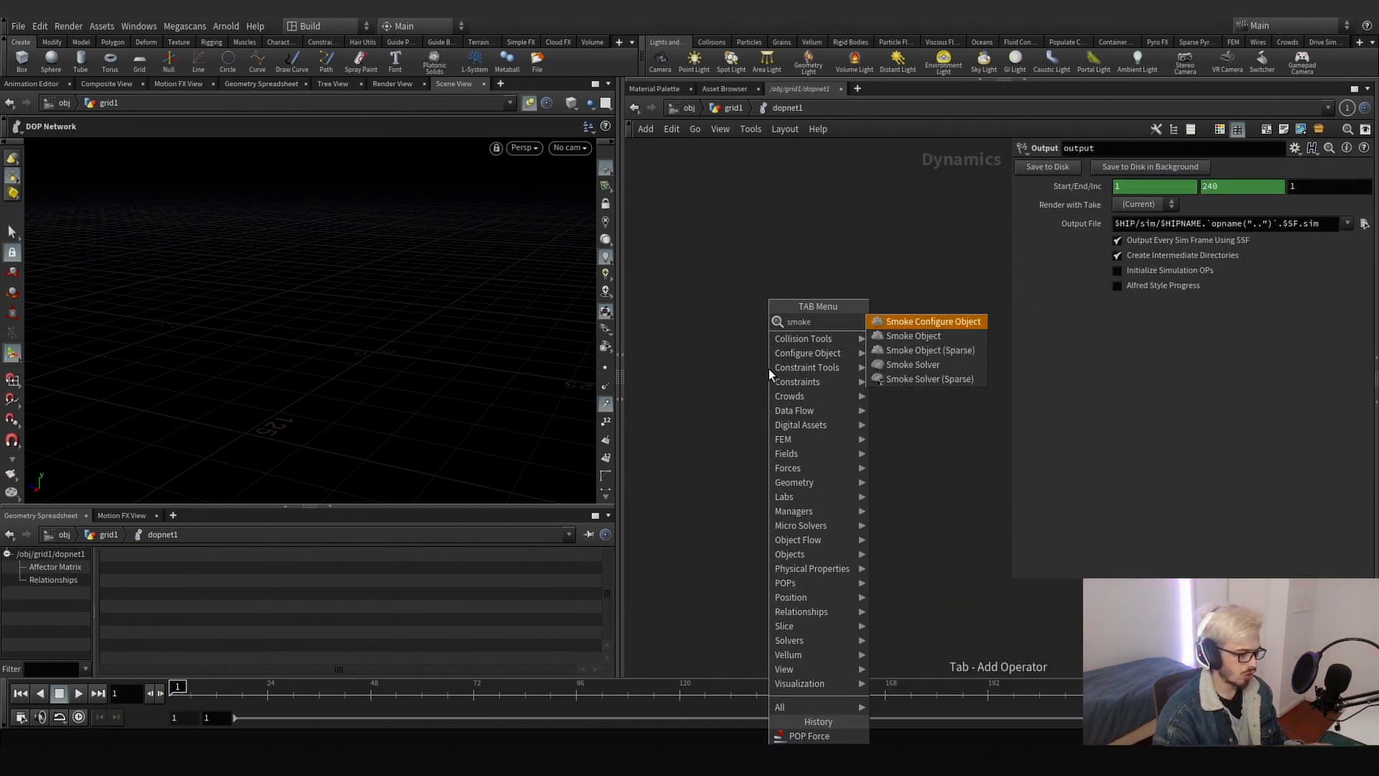
key("Up")
key("Return")
left_click(733, 309)
left_click(733, 317)
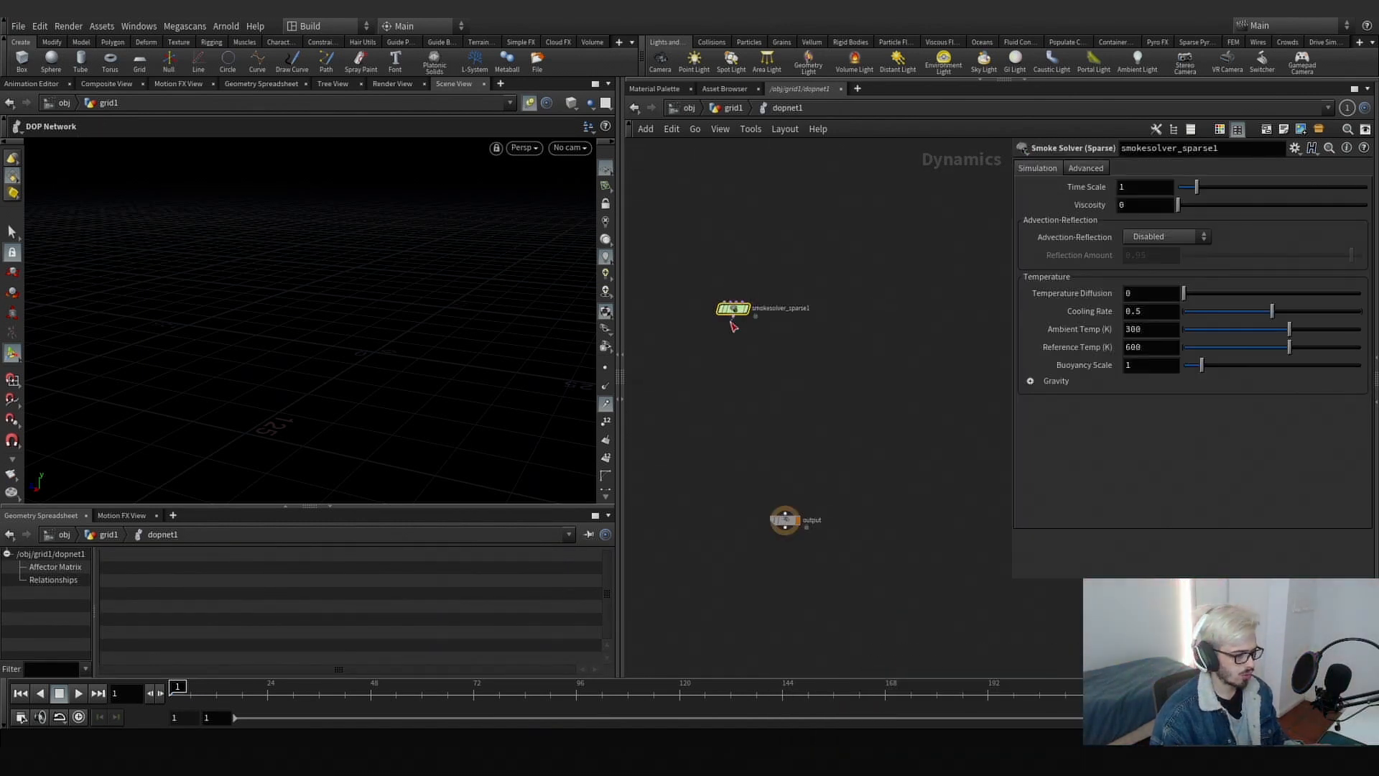
left_click(785, 511)
left_click_drag(738, 309, 788, 327)
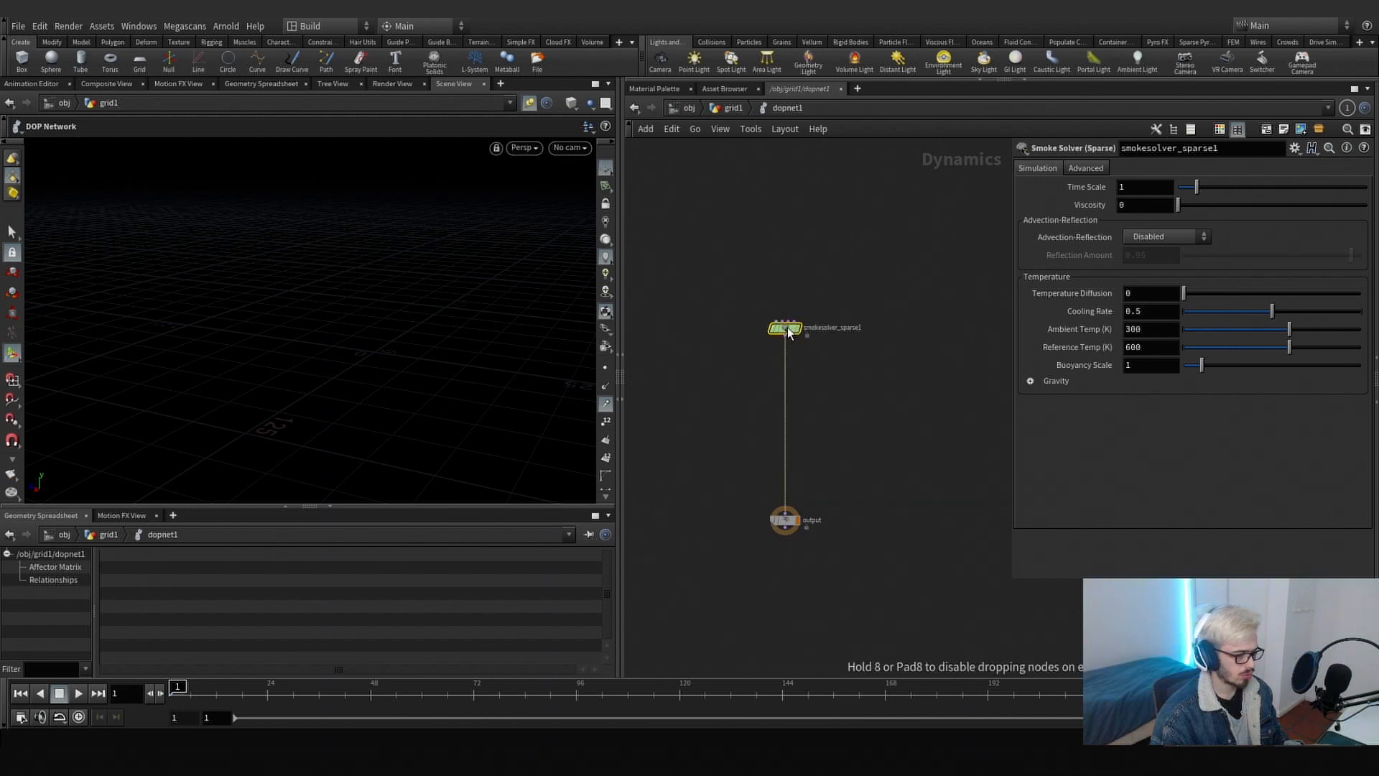
- Add a Smoke Object node, connect it to the sparse smoke solver's first input, and set its Division Size to 4
left_click_drag(862, 373, 741, 293)
key("Tab")
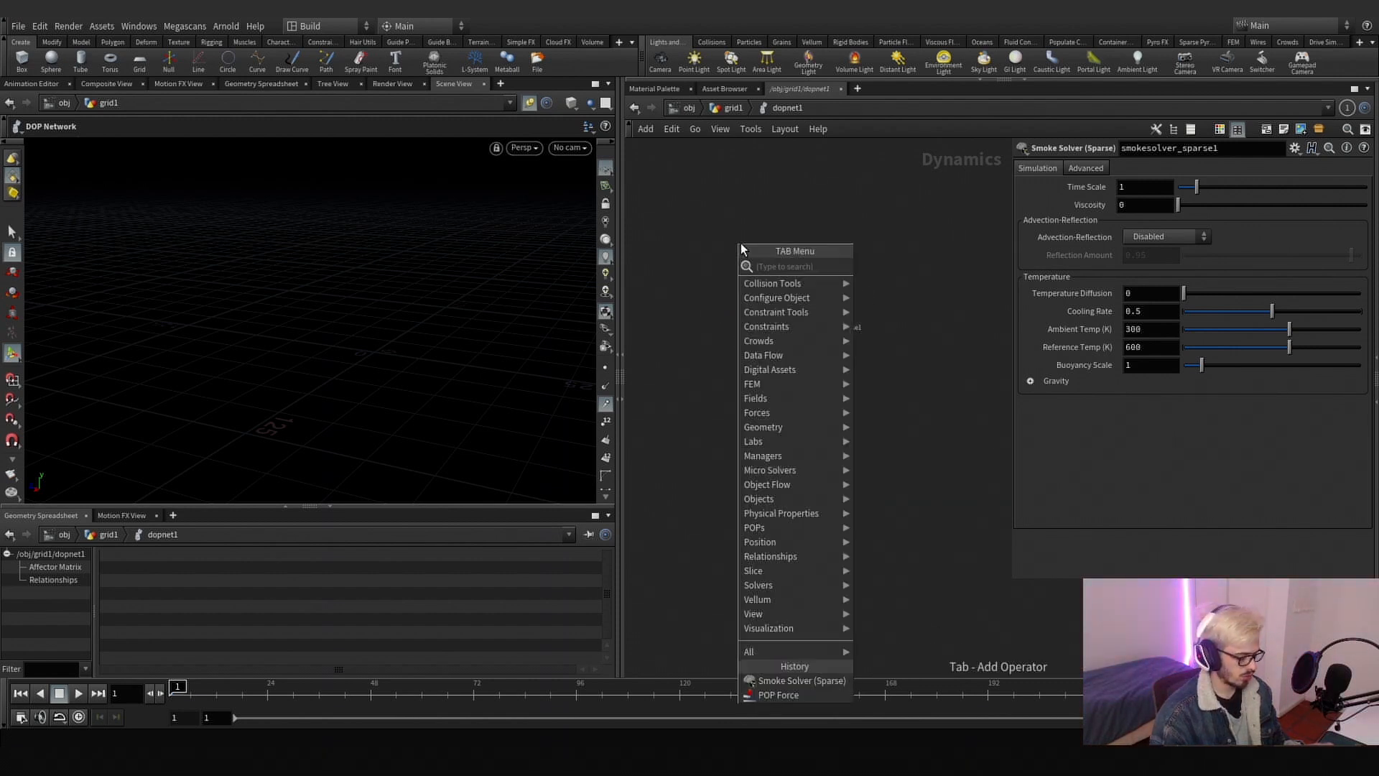
type("smoke obj")
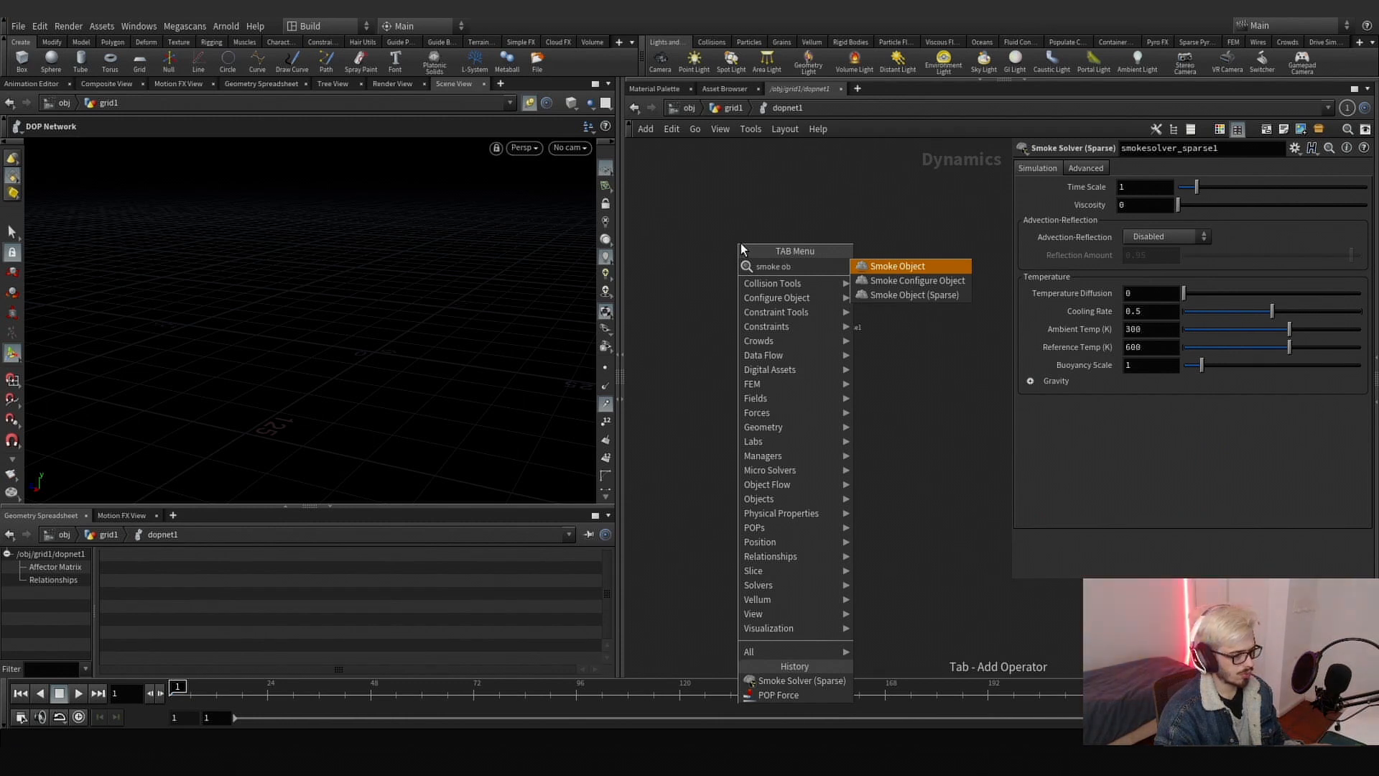
key("Return")
left_click(722, 244)
left_click(713, 240)
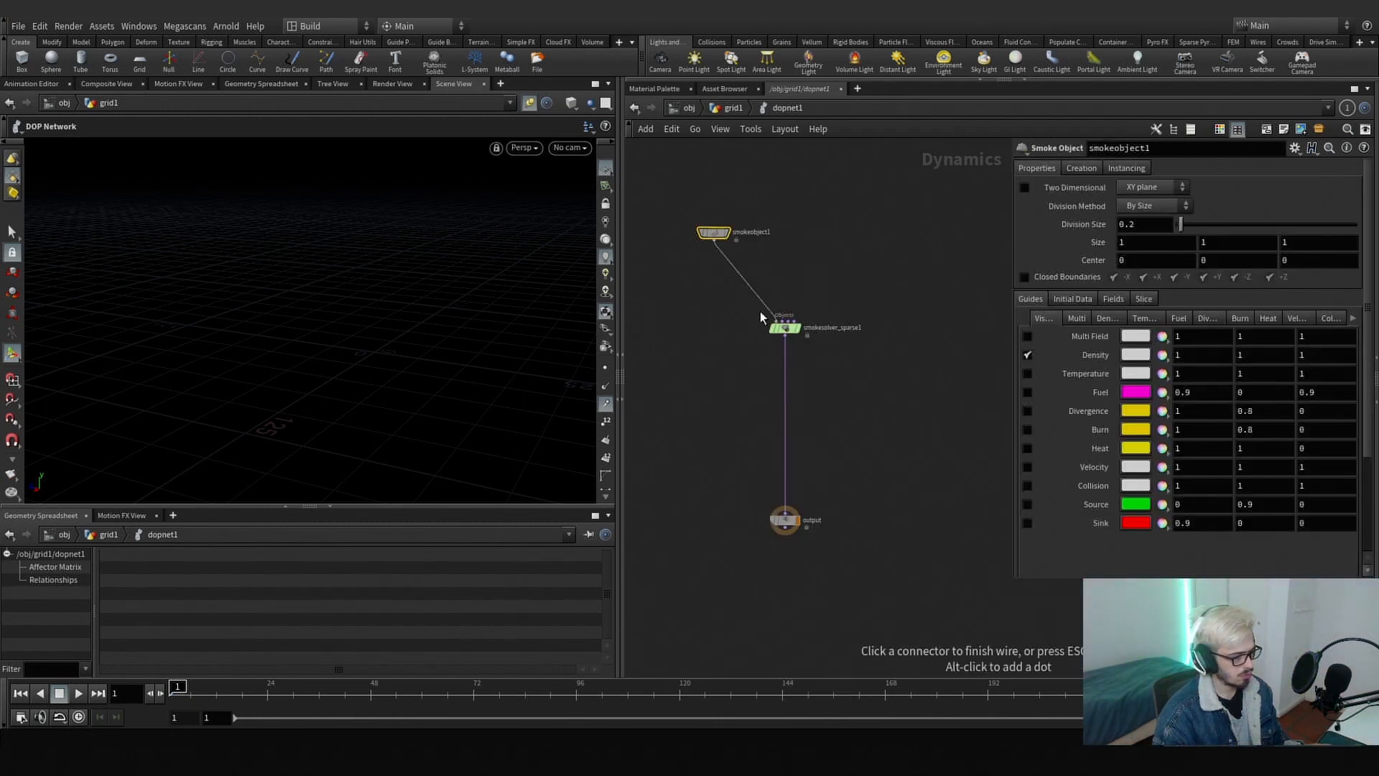
left_click(777, 321)
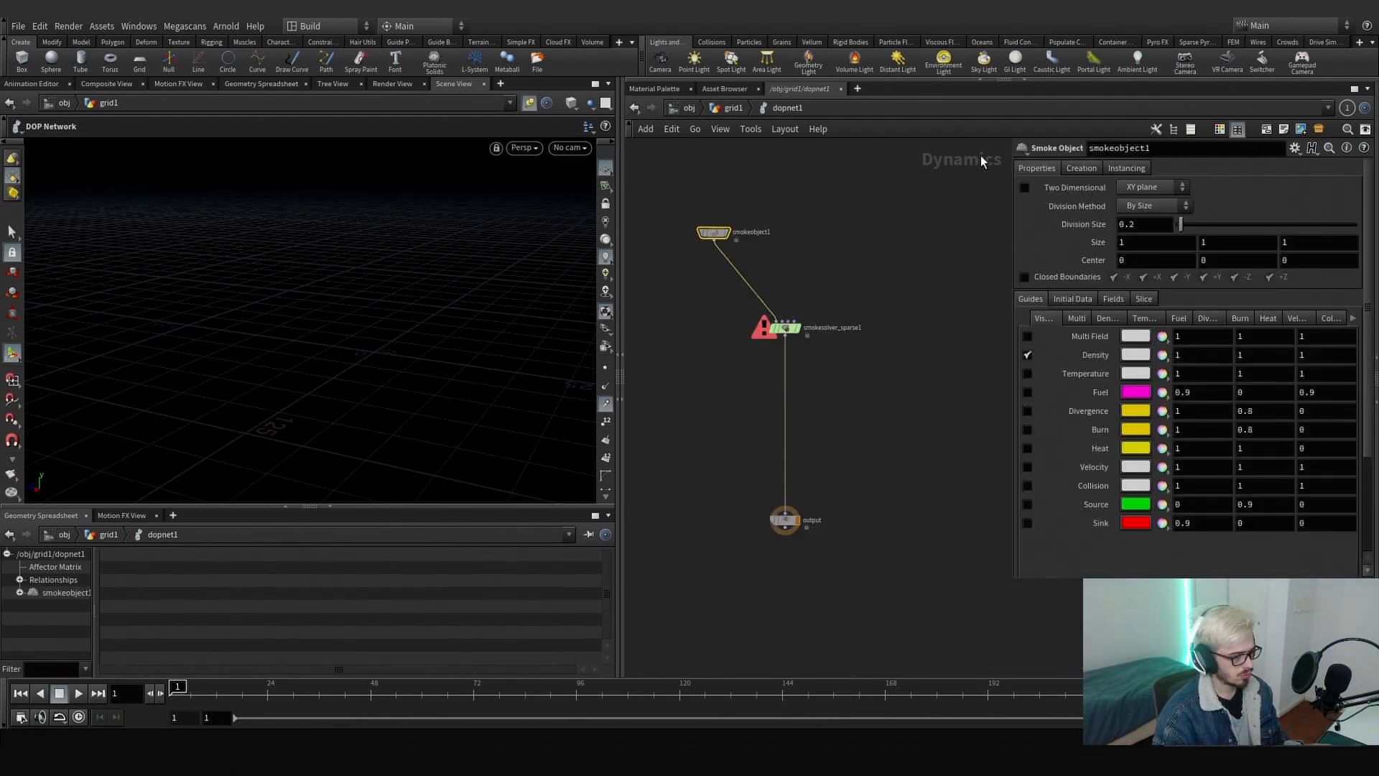
left_click(860, 247)
middle_click_drag(847, 277, 834, 337)
scroll(801, 344, "up", 1)
- Add a Volume Source node and connect it to the sparse smoke solver's Sourcing input
key("Tab")
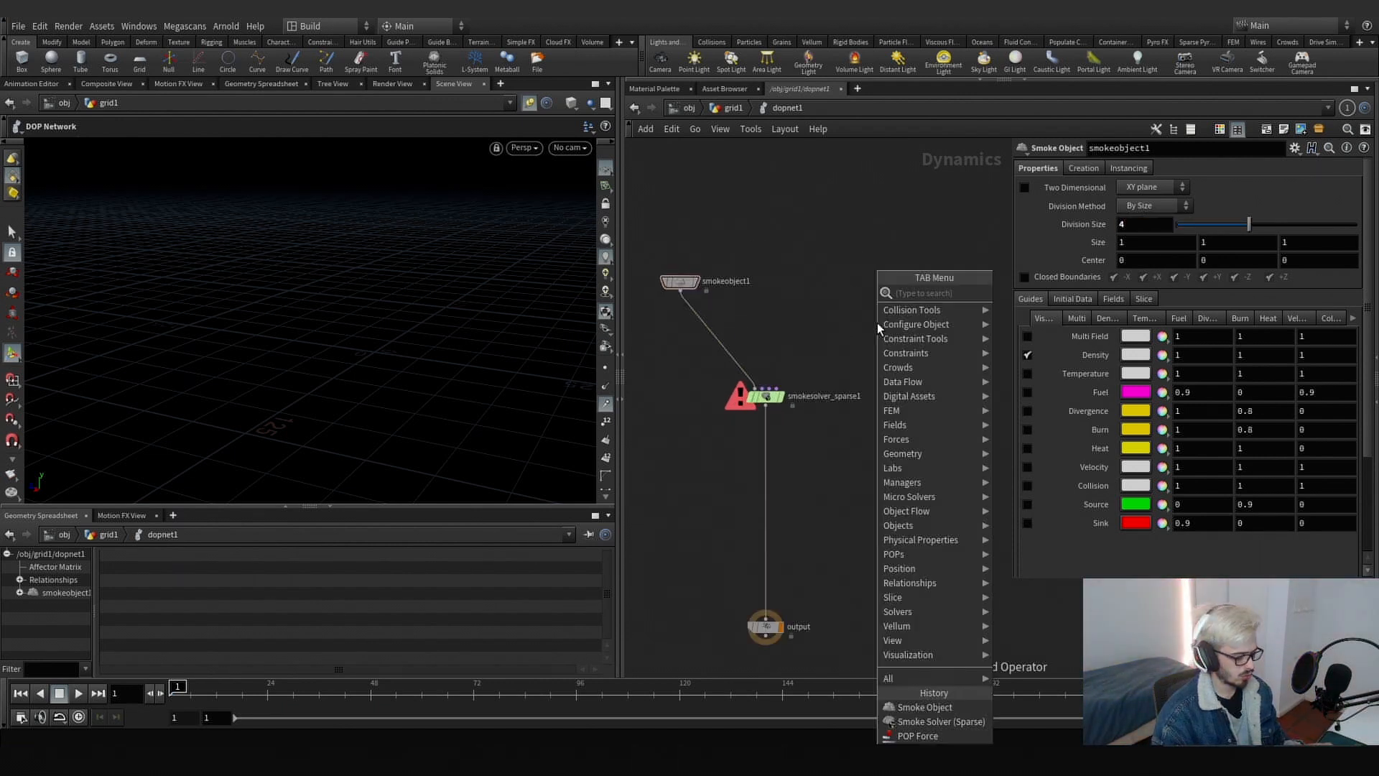
type("smoke")
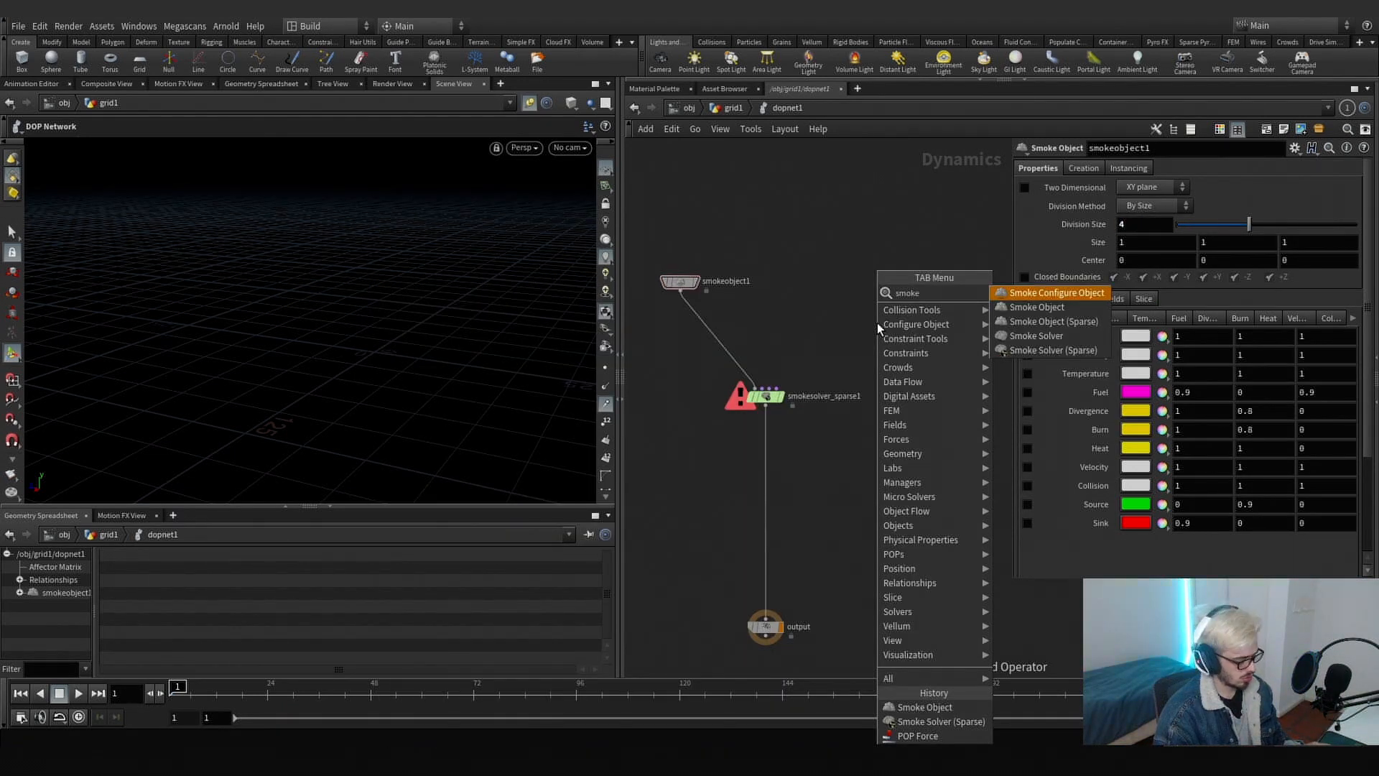
key("BackSpace")
key("BackSpace")
key("BackSpace")
key("BackSpace")
key("BackSpace")
type("volu")
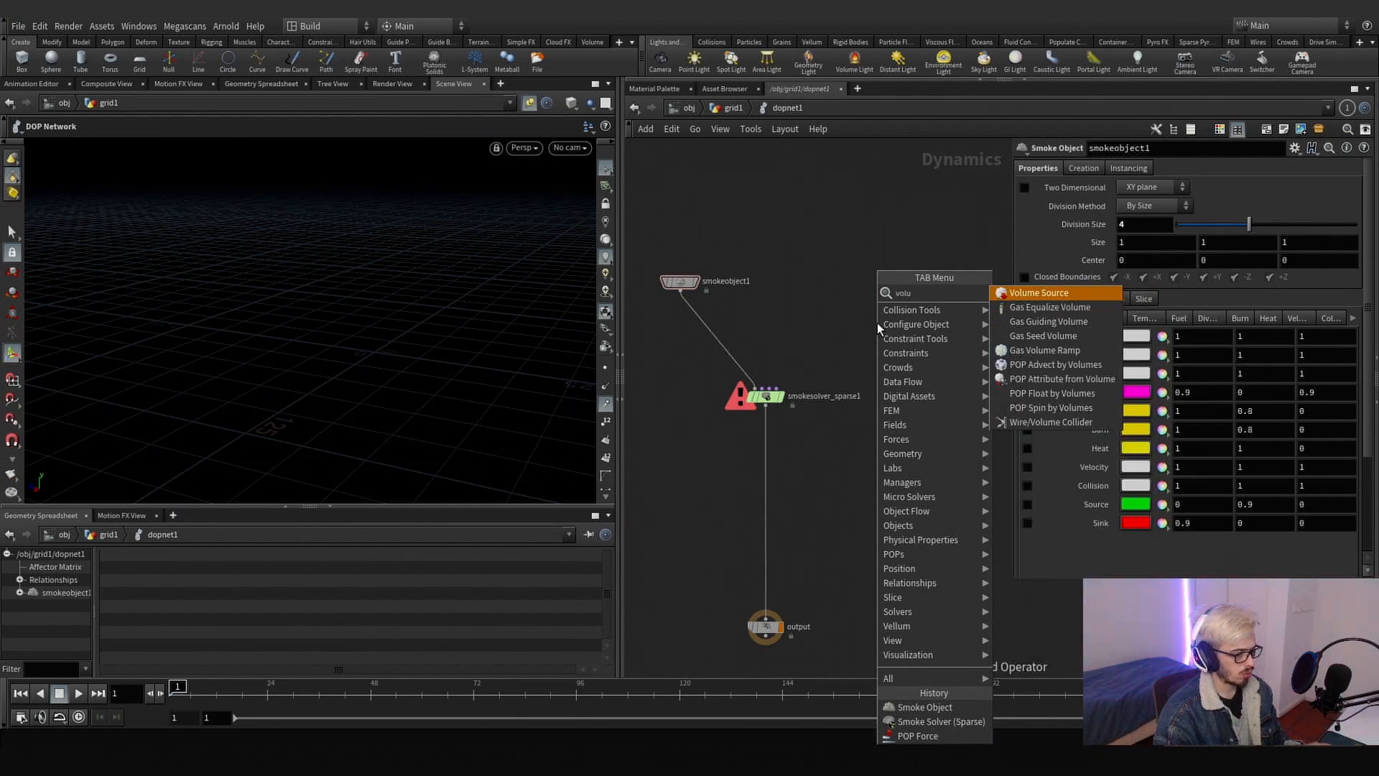
key("Return")
left_click(860, 266)
left_click_drag(858, 275, 814, 342)
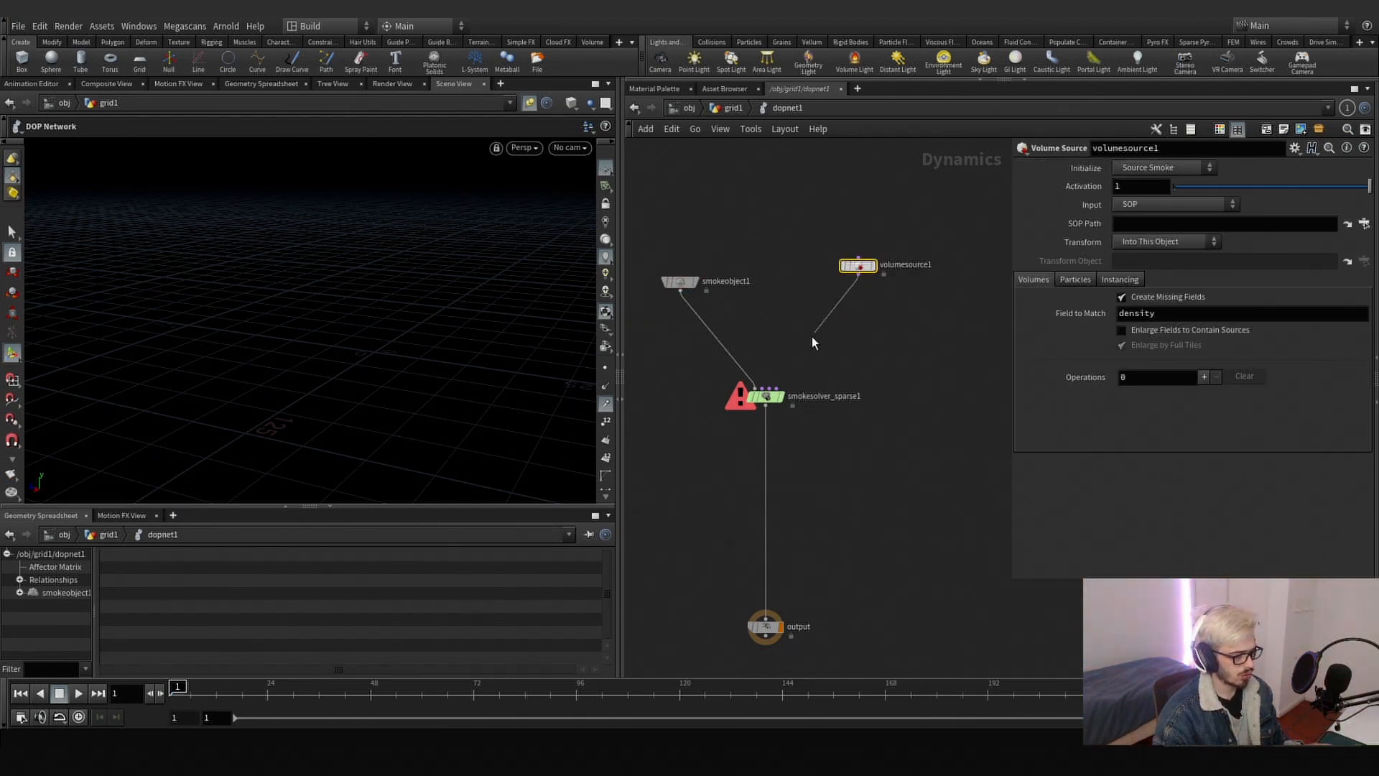
left_click(770, 386)
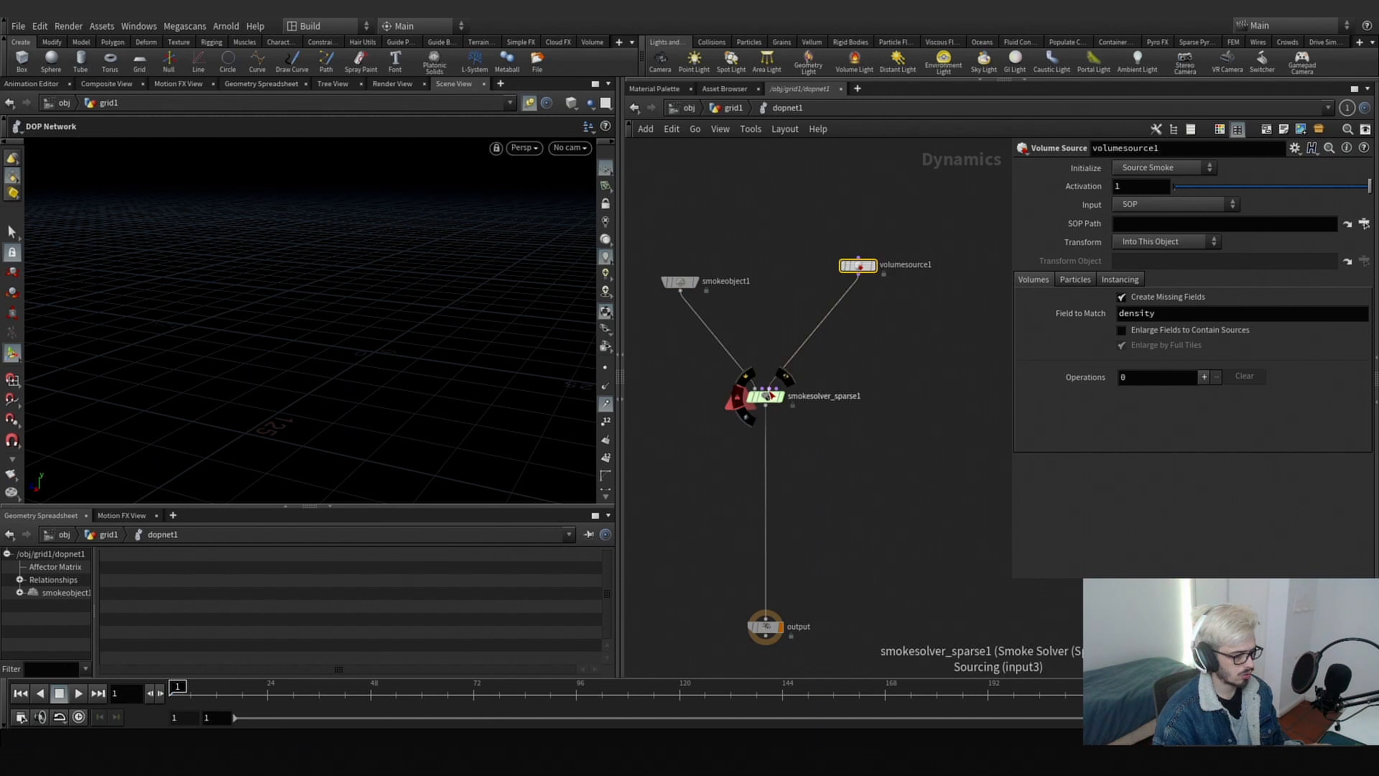
- Set the volume source's SOP Path to /obj/grid1/OUT_SOURCE and enable Enlarge Fields to Contain Sources
left_click(1364, 225)
left_click(1215, 176)
left_click(1227, 189)
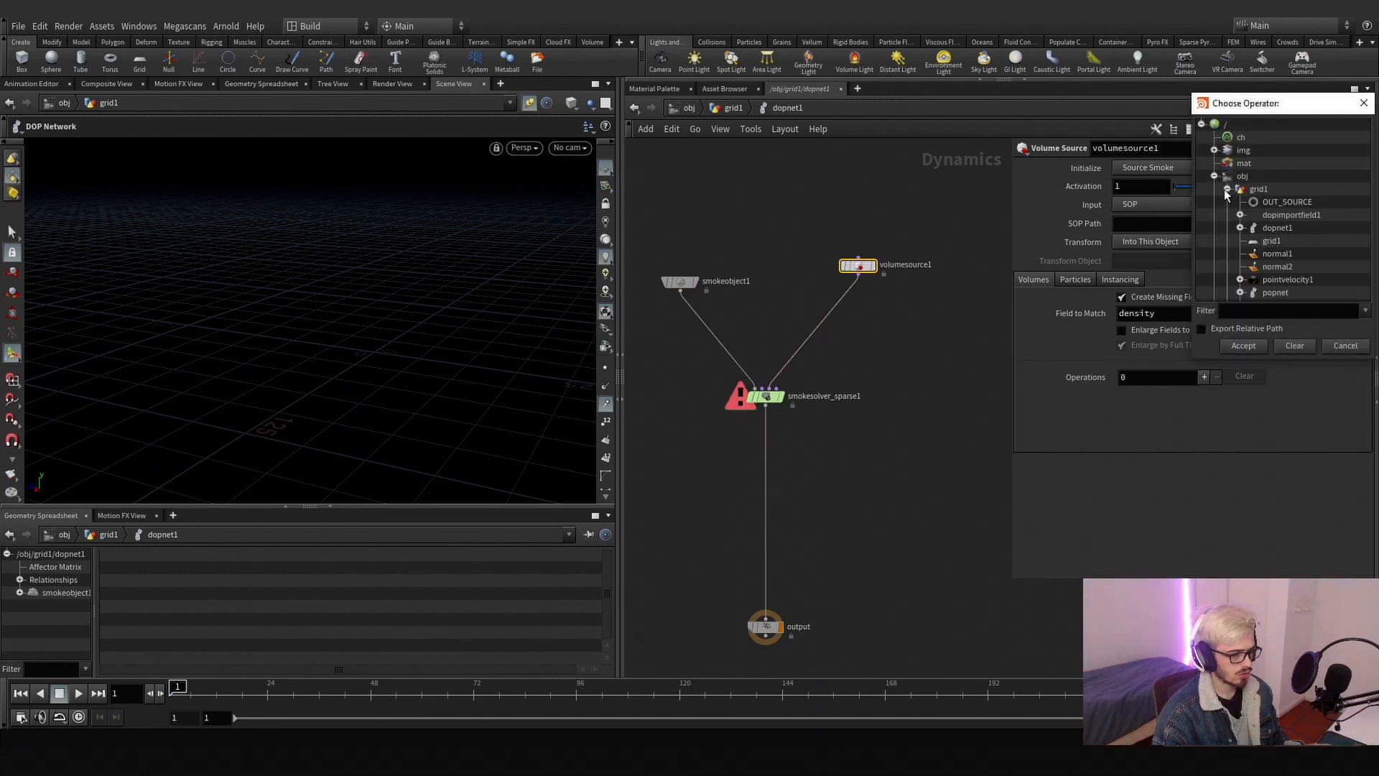
left_click(1286, 202)
left_click(1244, 346)
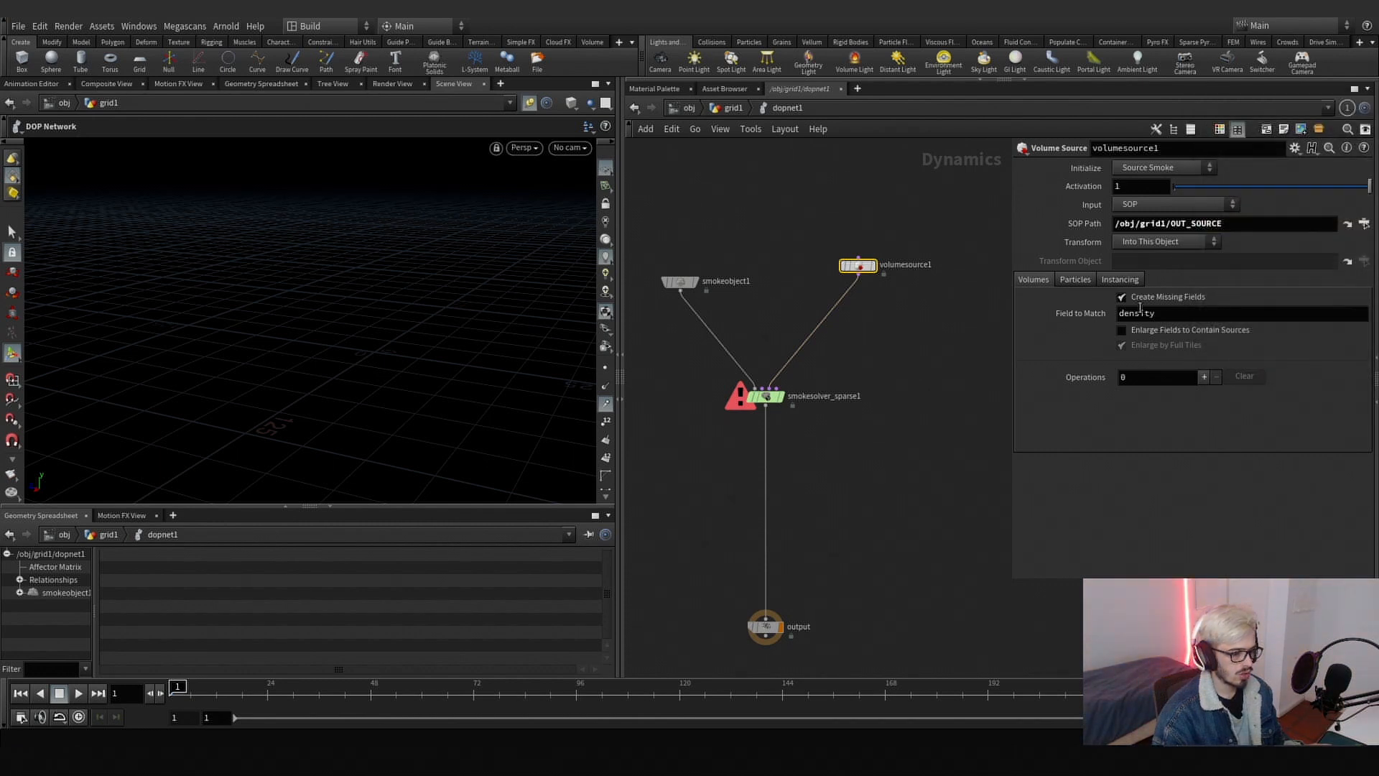
left_click(1140, 333)
- Initialize the volume source with the Source Smoke preset and remove its temperature operation, keeping density and v to vel
left_click(1176, 208)
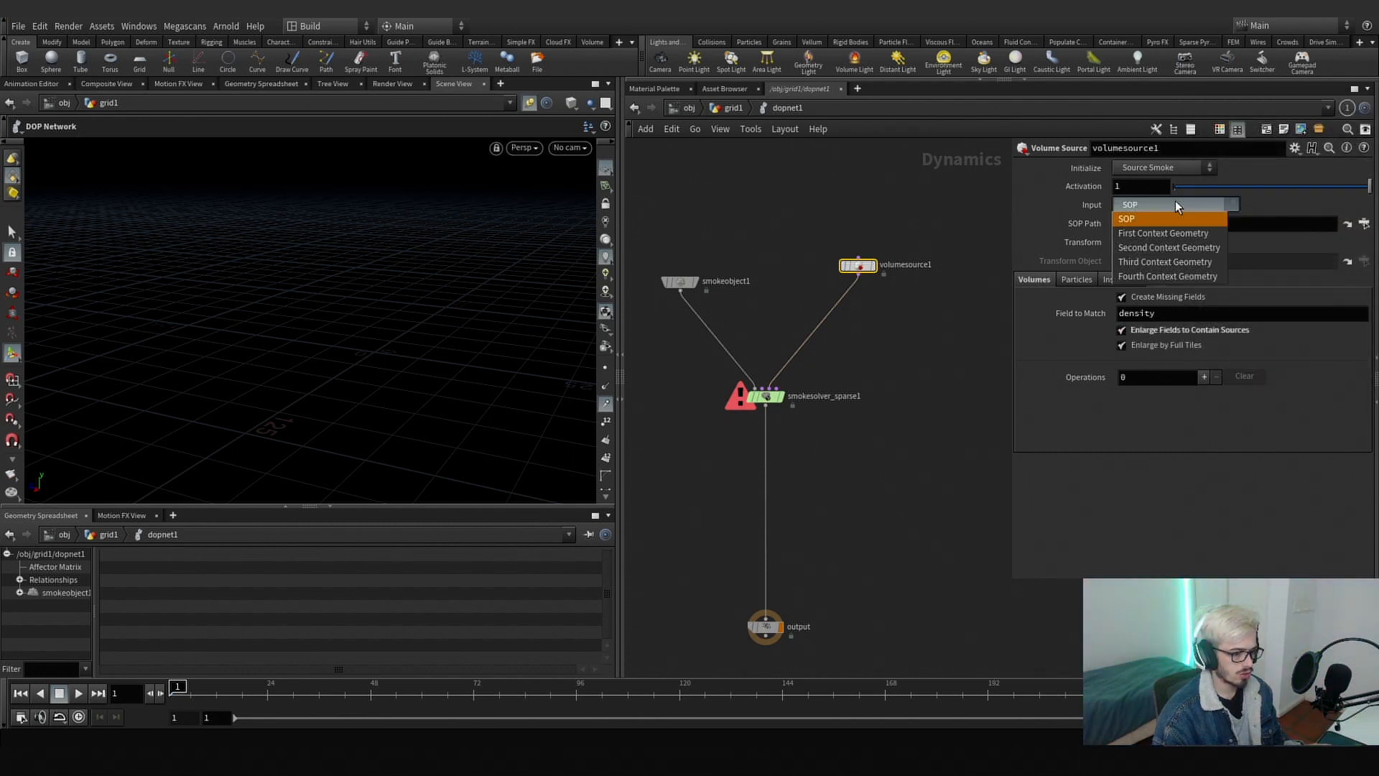
left_click(1157, 171)
left_click(1158, 169)
left_click(1153, 196)
left_click(1149, 167)
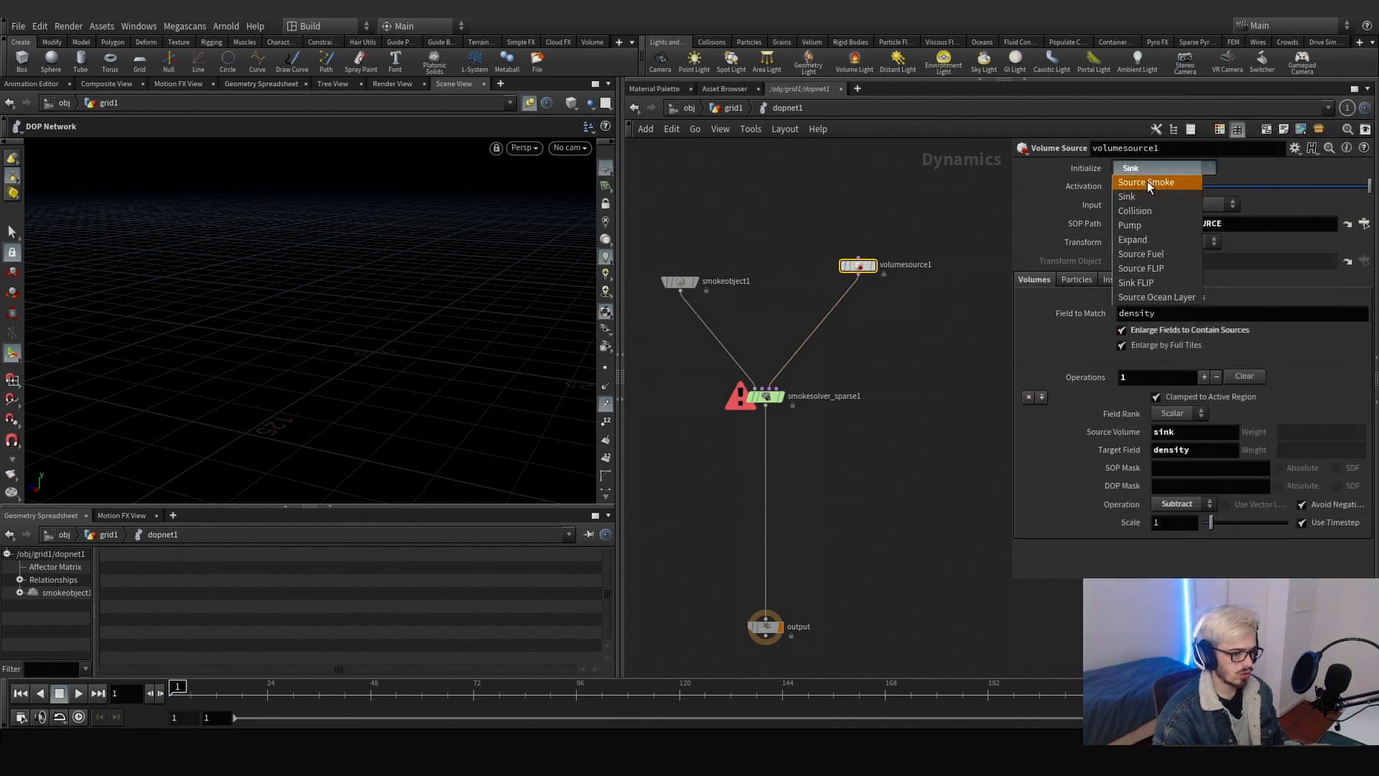
left_click(1151, 185)
scroll(1161, 420, "down", 4)
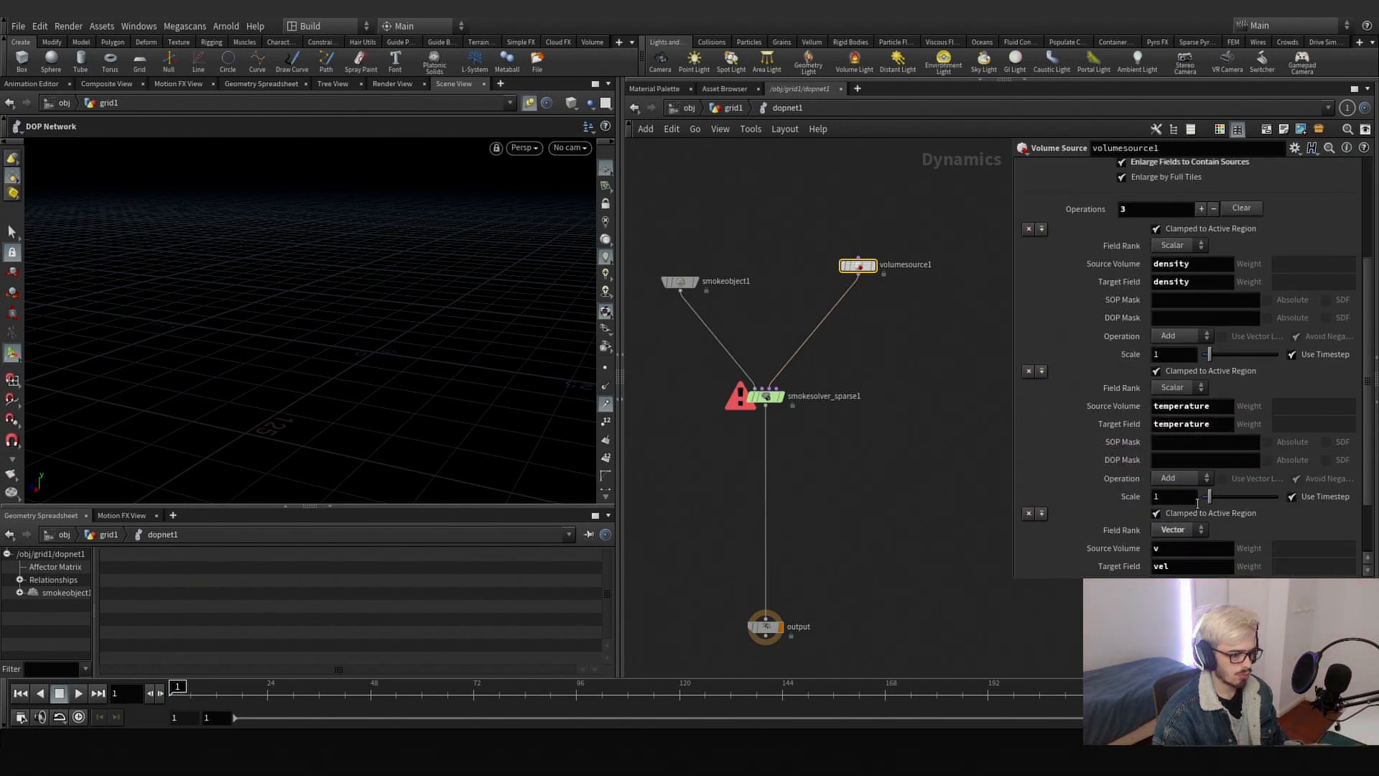
left_click_drag(1210, 498, 1193, 500)
left_click(1029, 372)
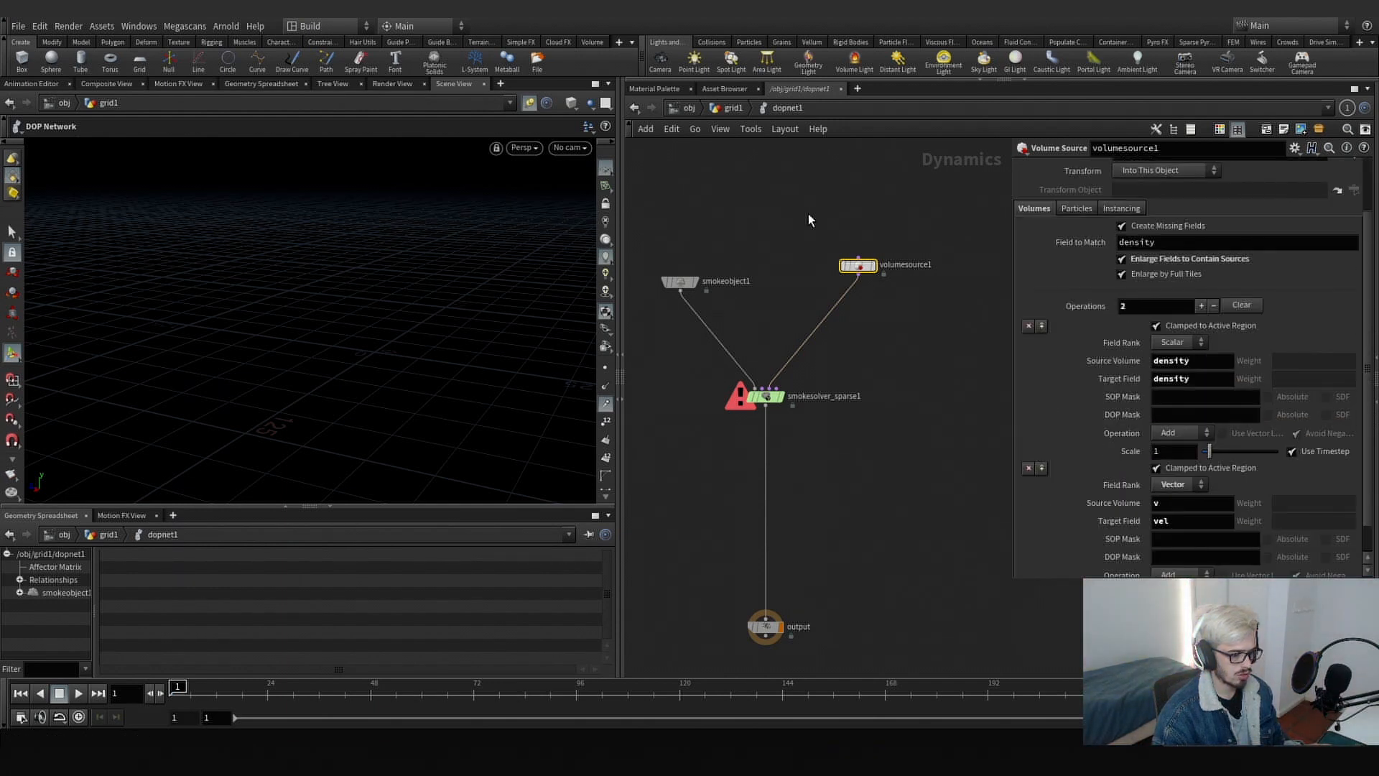
scroll(1159, 575, "down", 1)
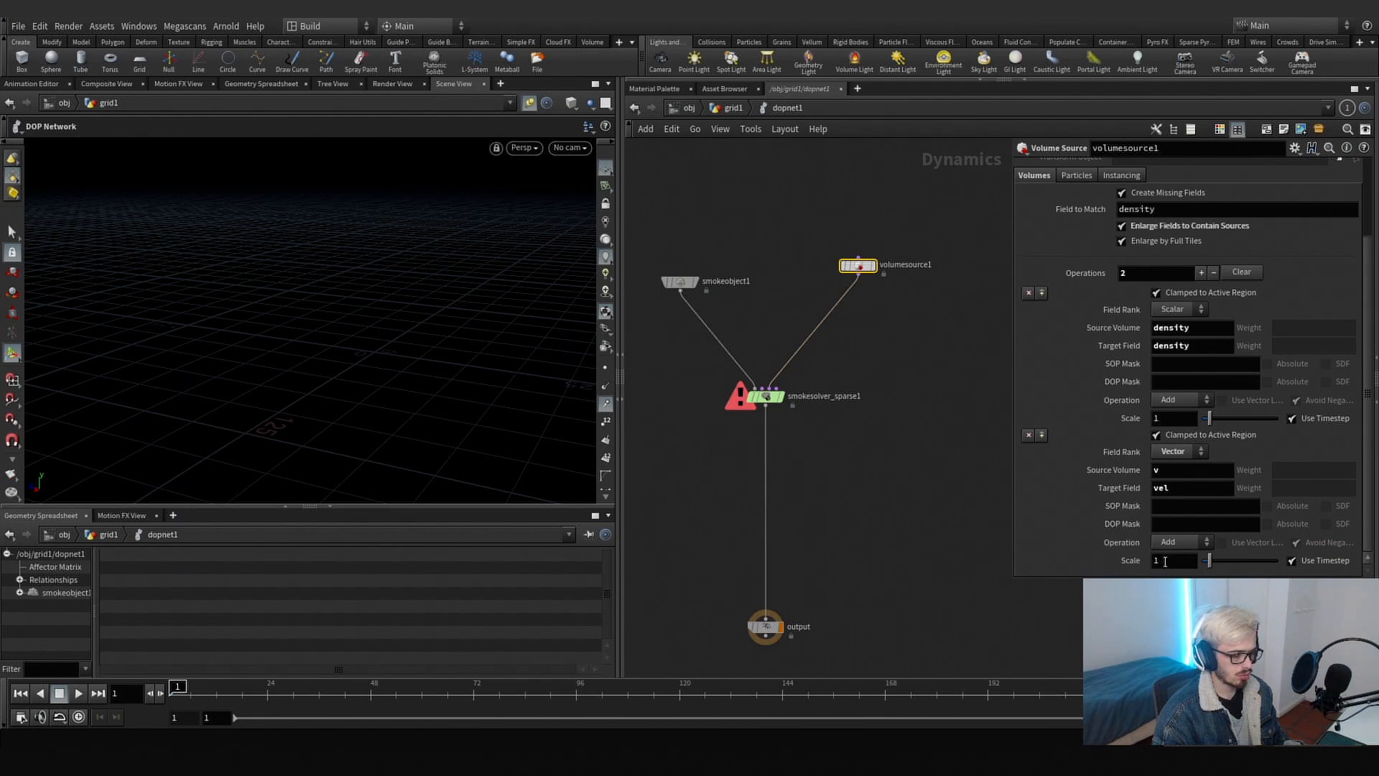
- Move the volume source node higher above the solver and rename it source
left_click_drag(858, 267, 837, 215)
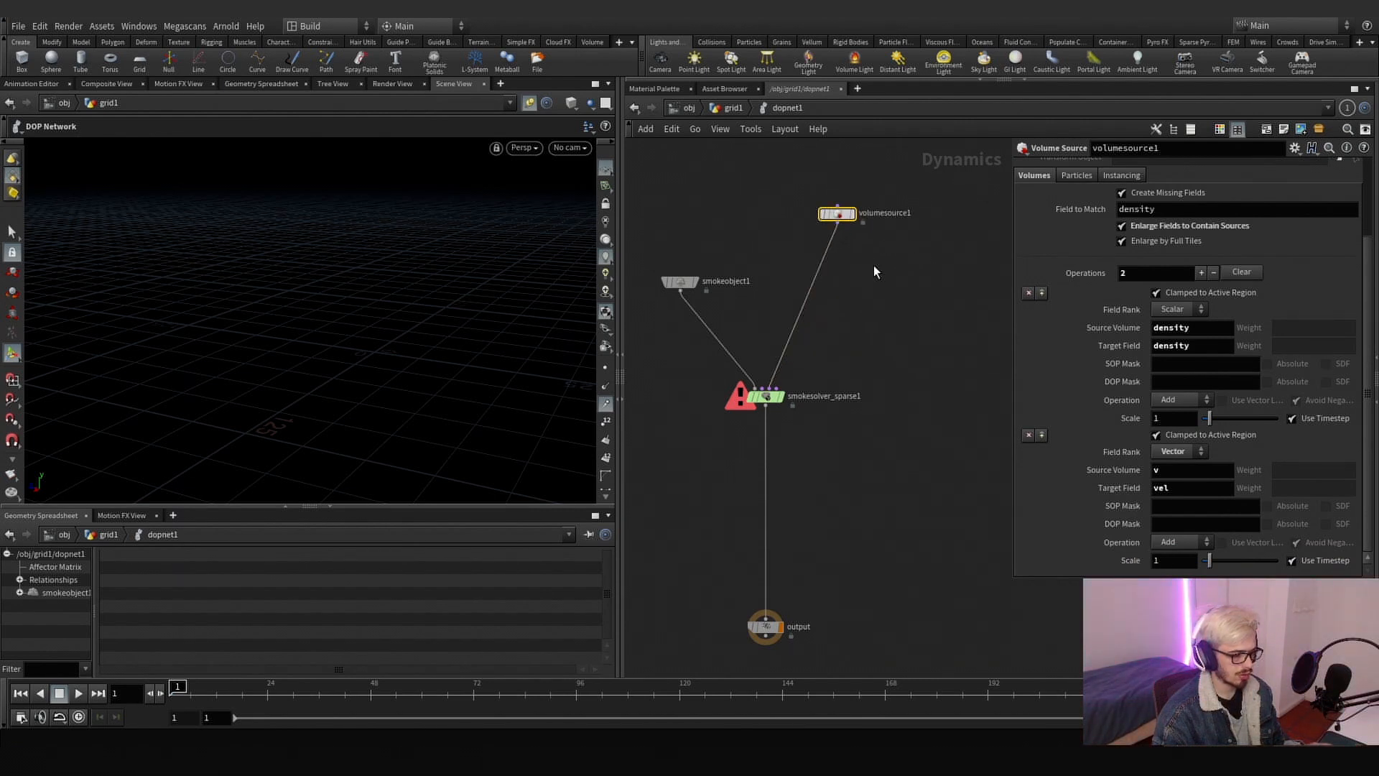
key("F2")
type("source")
key("Return")
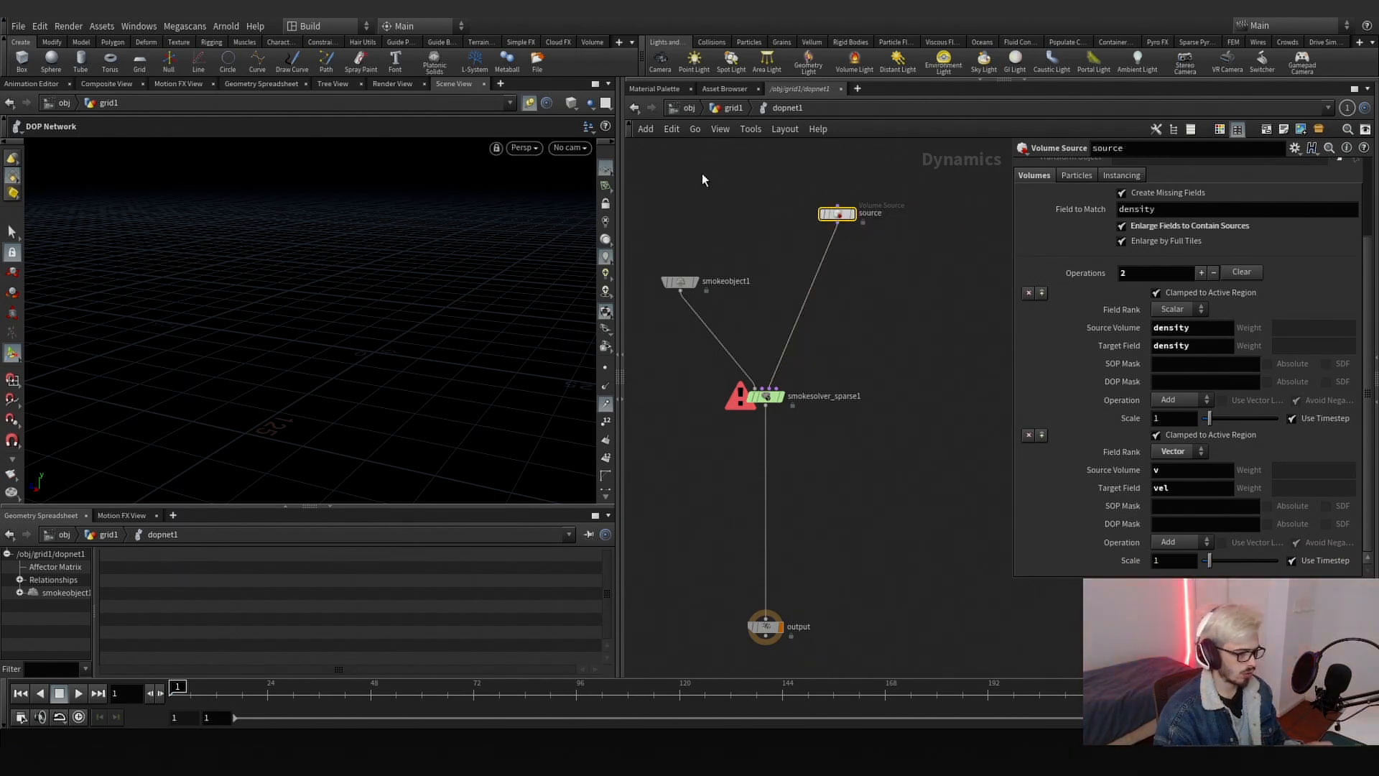
- Add a Merge node and insert it between the sparse smoke solver and the output node
key("Tab")
type("merge")
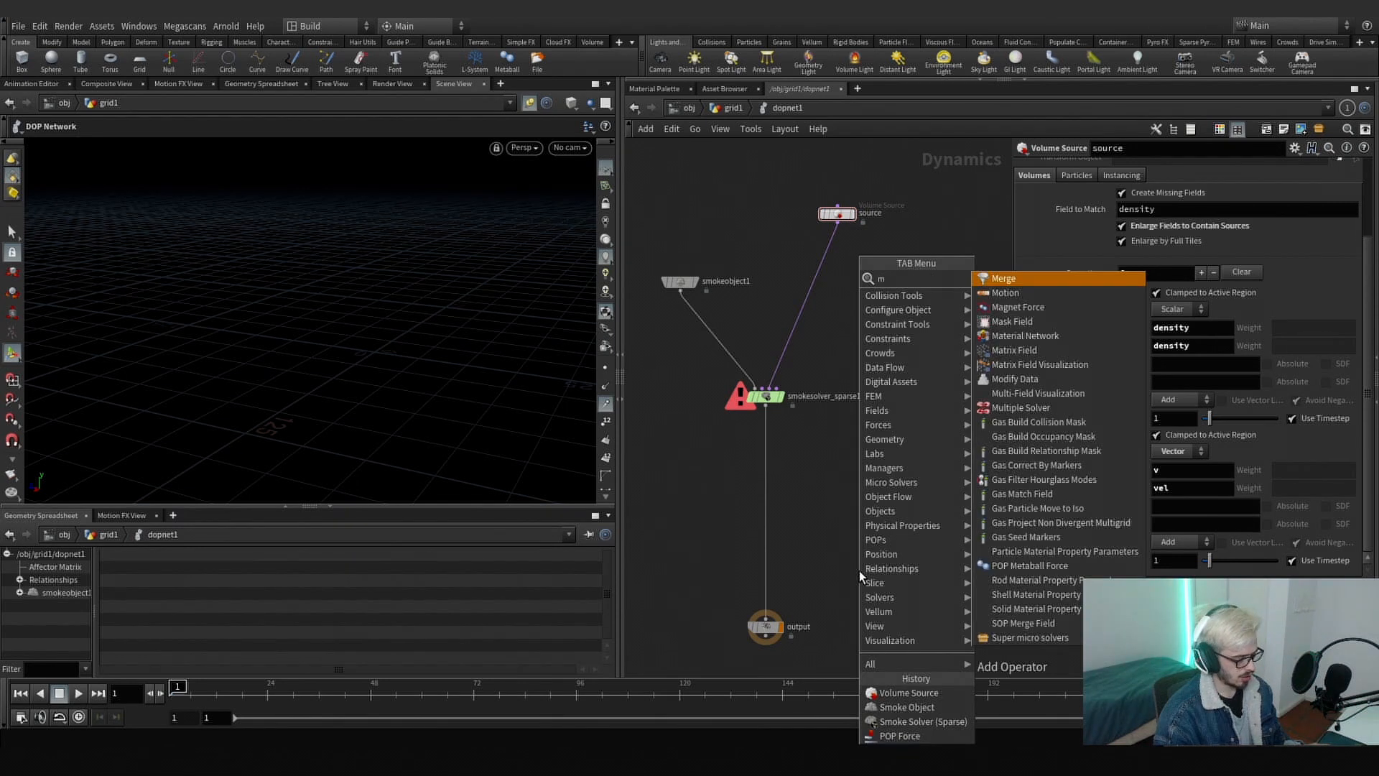
key("Return")
left_click(859, 571)
left_click_drag(860, 571, 754, 535)
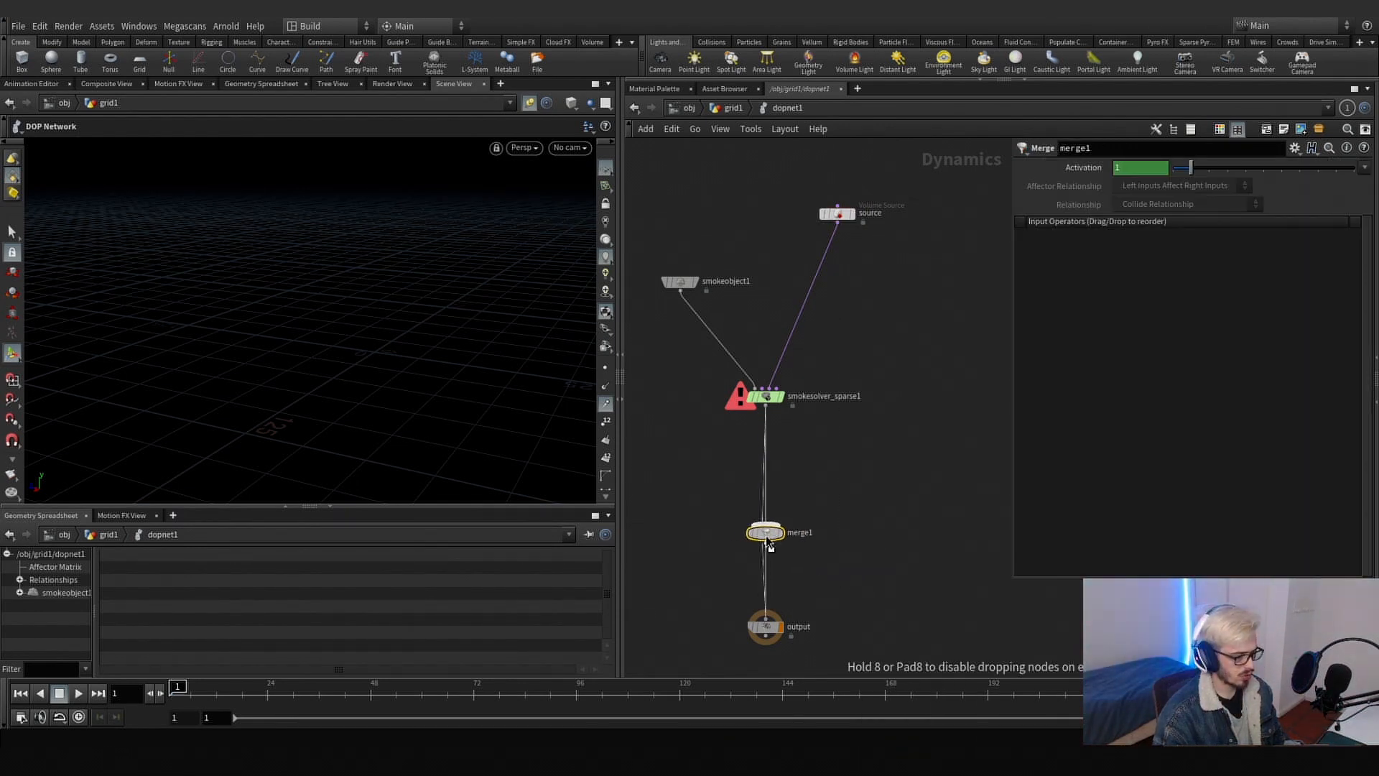
- Add a Ground Plane node and connect it to the merge node
key("Tab")
type("grou")
key("Return")
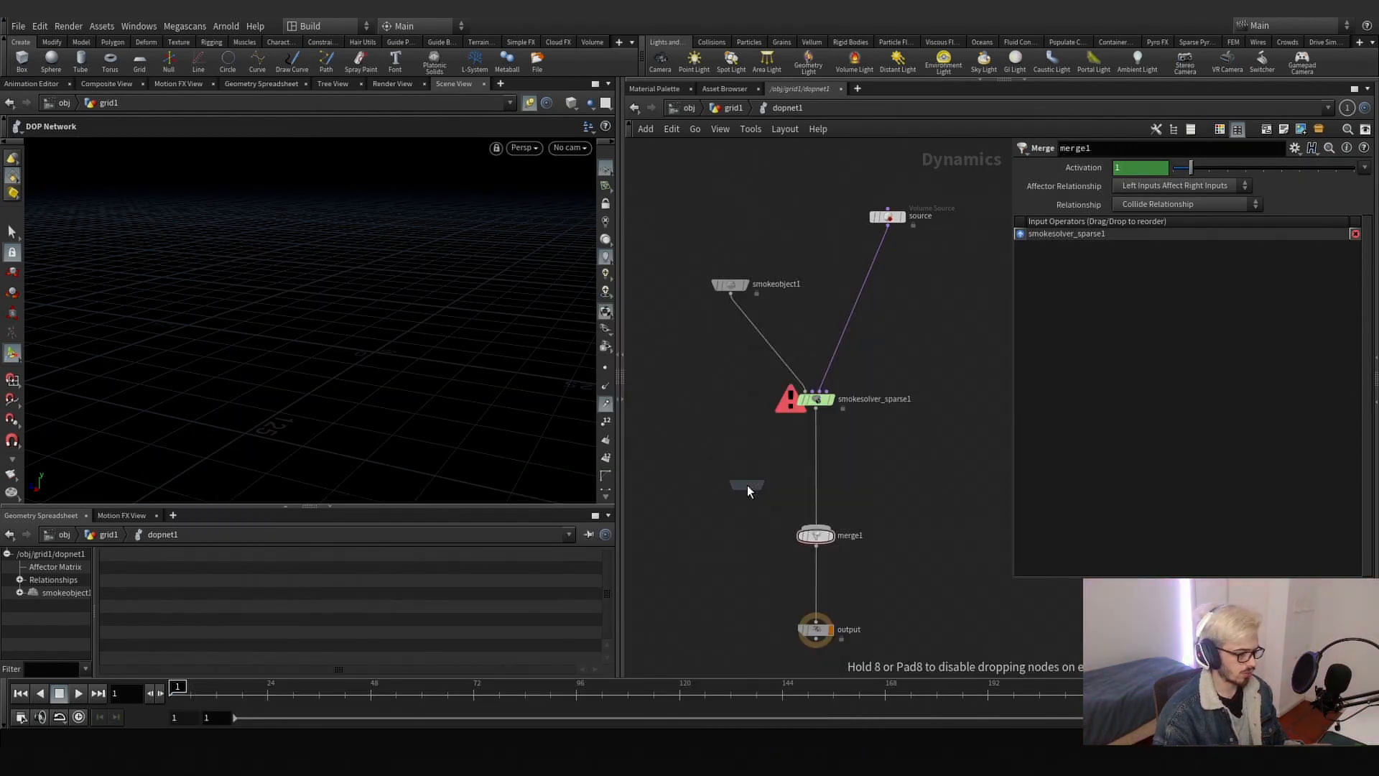
left_click(716, 439)
left_click_drag(715, 449, 797, 524)
left_click(814, 536)
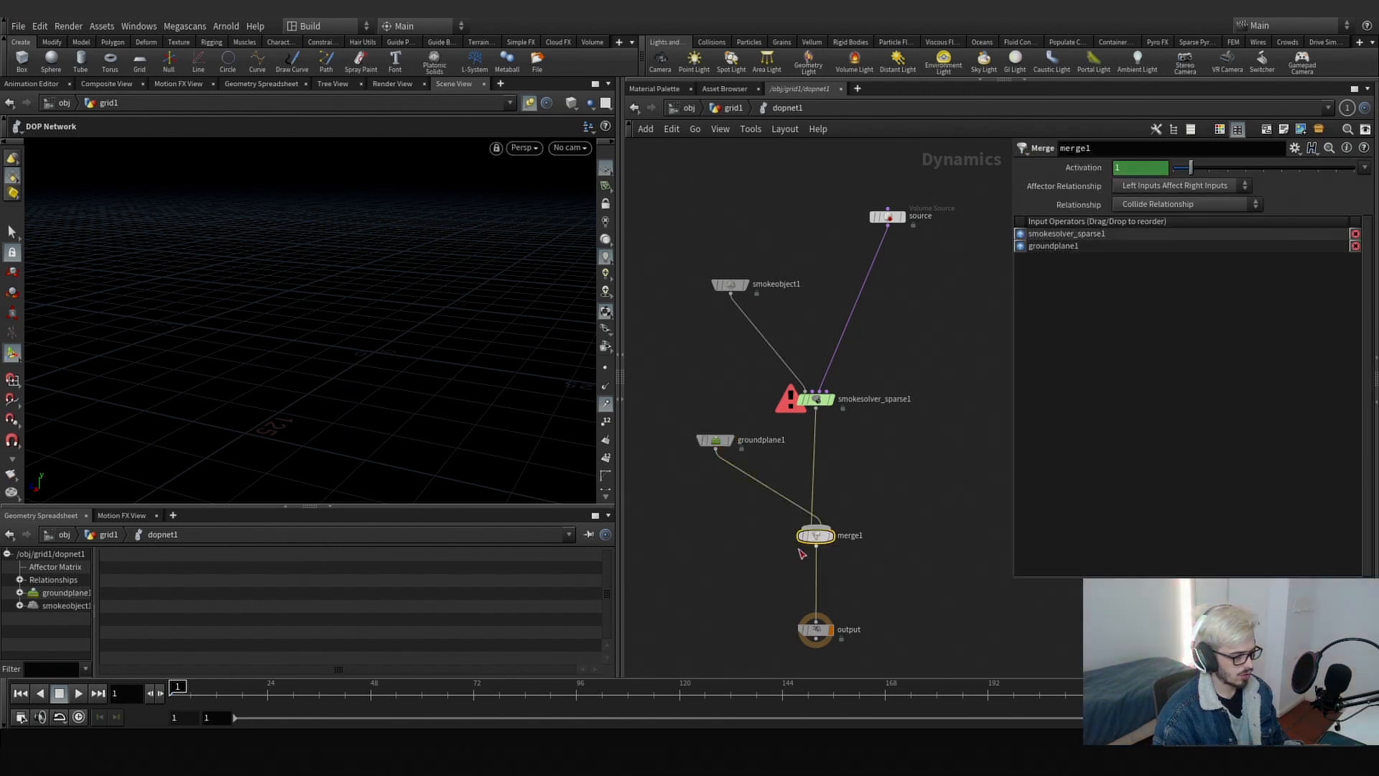
- Play the simulation briefly and inspect the error details of the sparse smoke solver
middle_click_drag(881, 527, 889, 441)
left_click(823, 542)
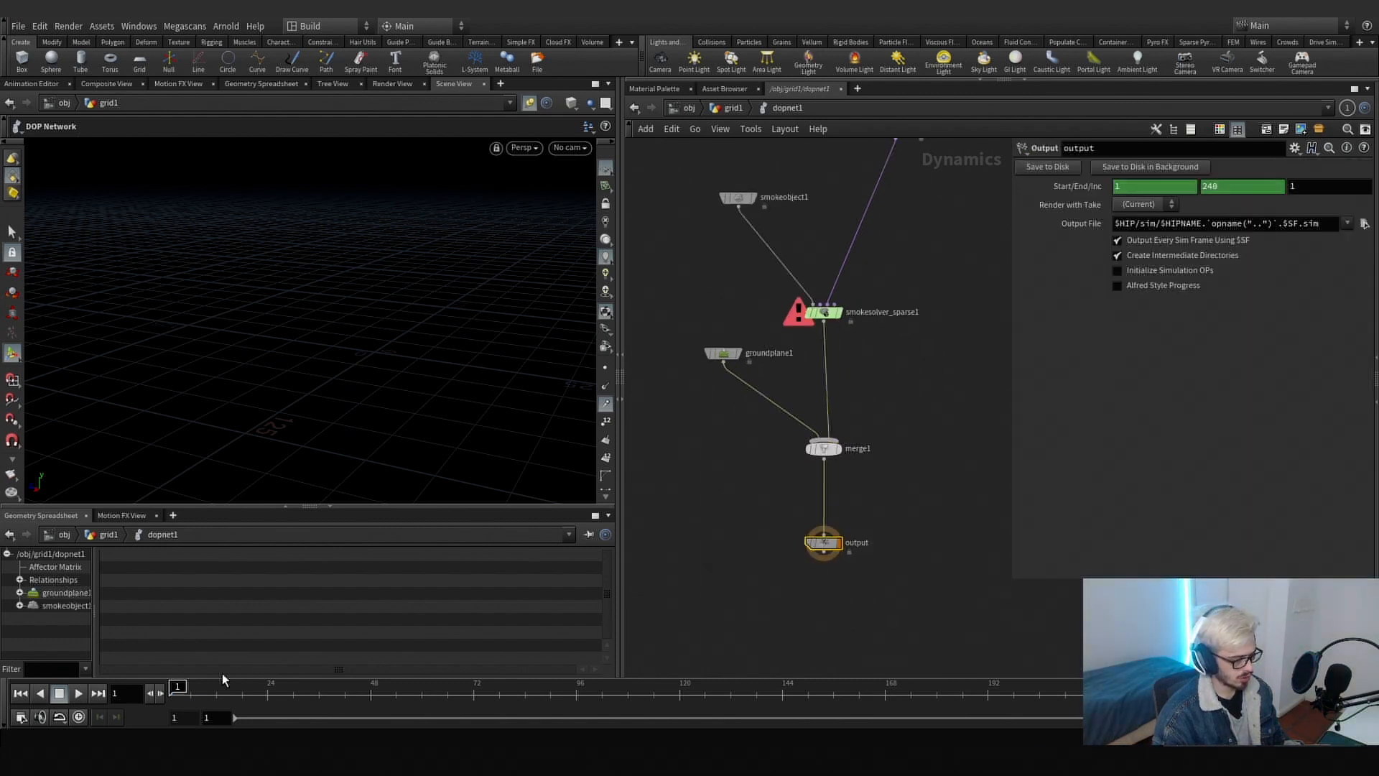
left_click(79, 694)
left_click(79, 694)
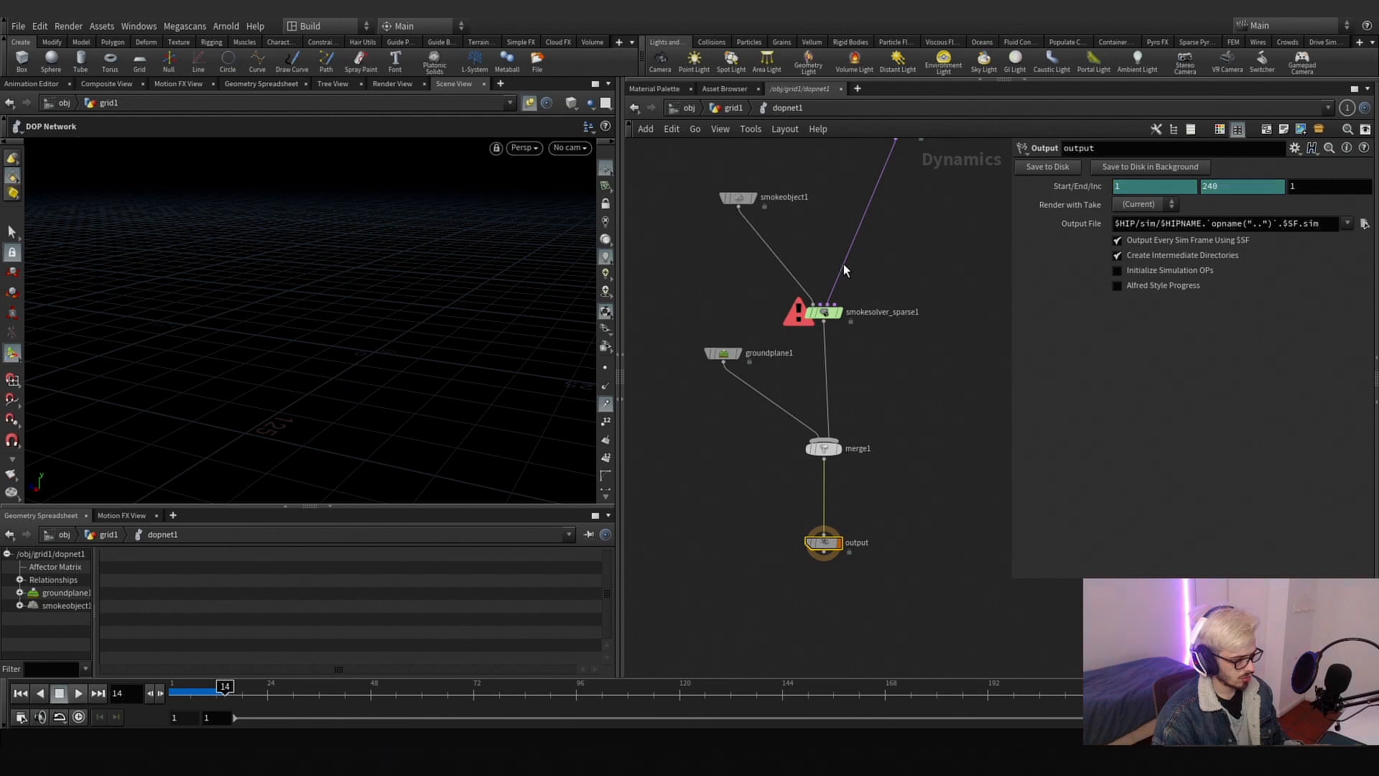
left_click(824, 312)
middle_click(819, 312)
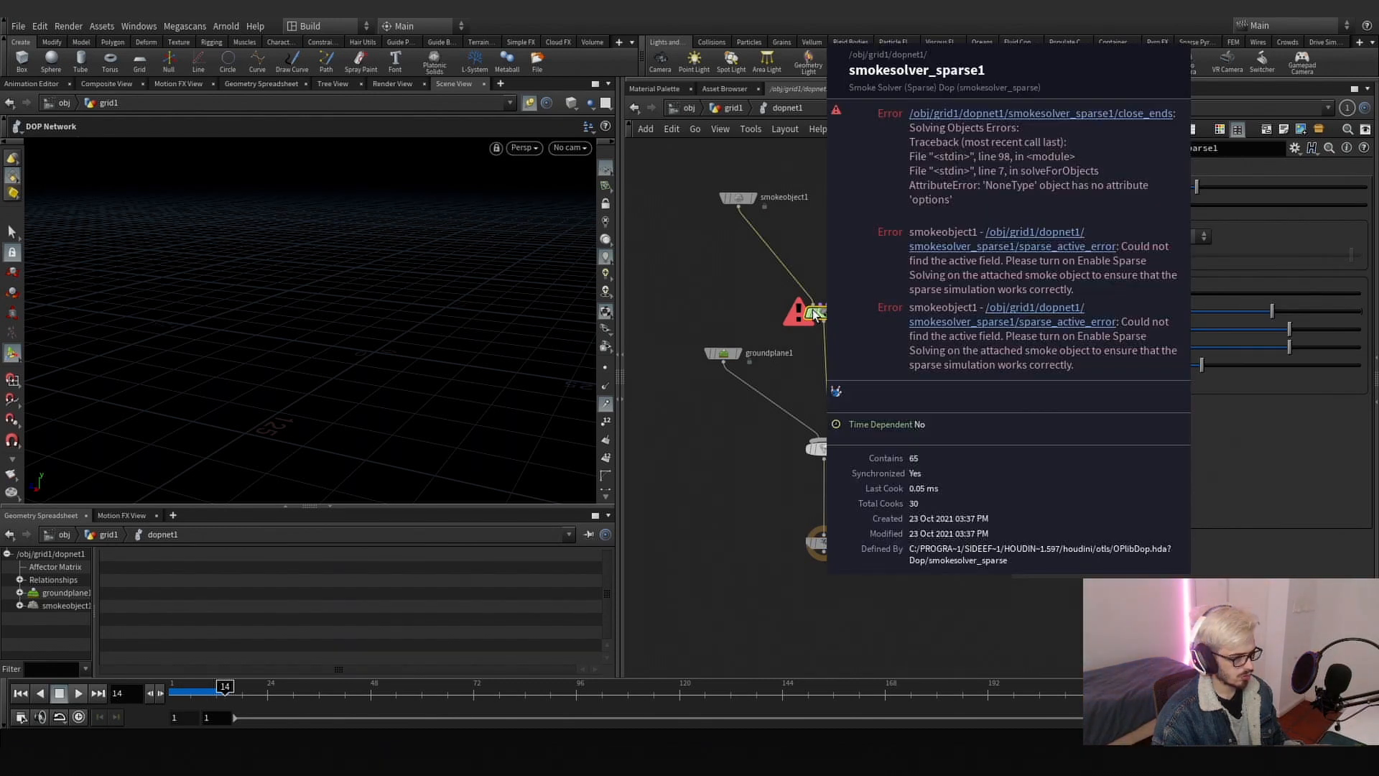
middle_click(737, 199)
- Replace smokeobject1 with a Smoke Object (Sparse) node connected to the sparse smoke solver's first input
middle_click_drag(718, 225, 679, 336)
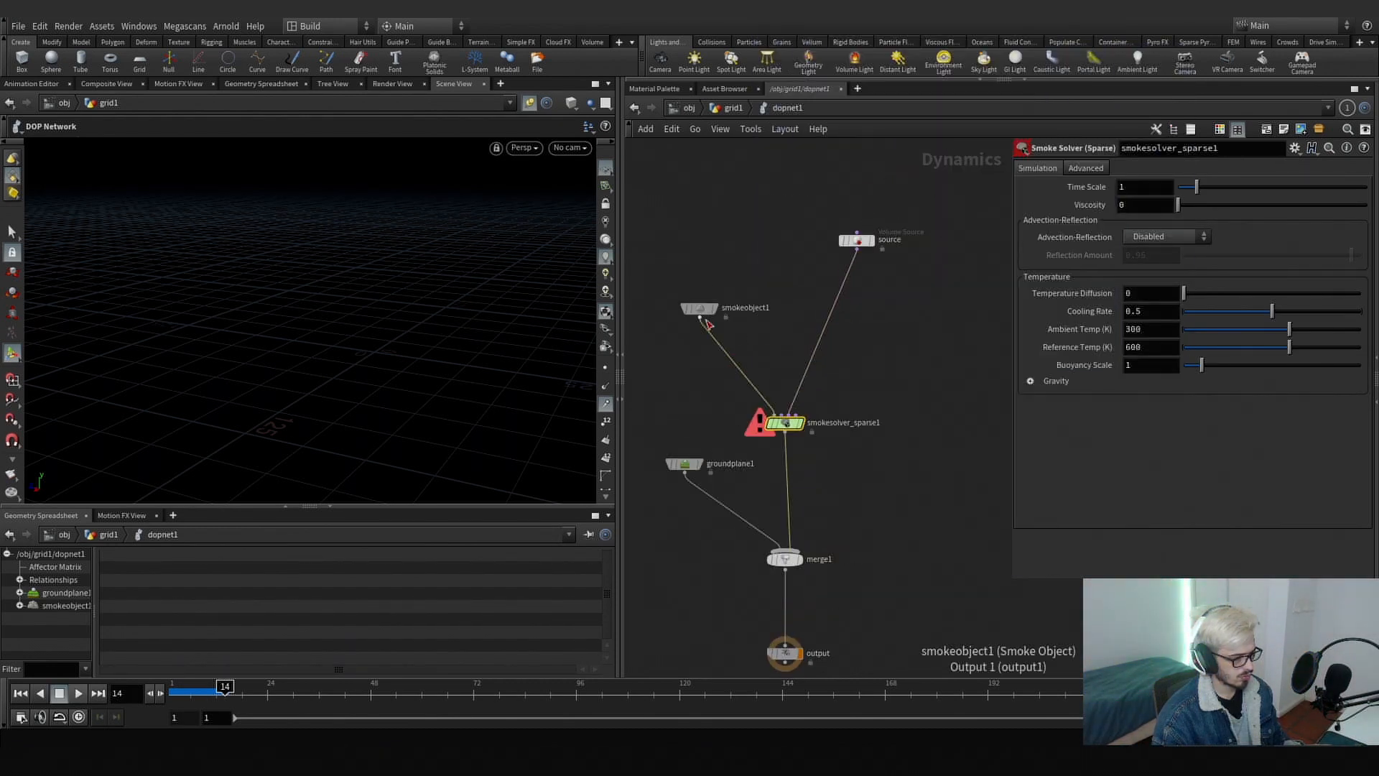
left_click(699, 309)
key("Tab")
type("sparse")
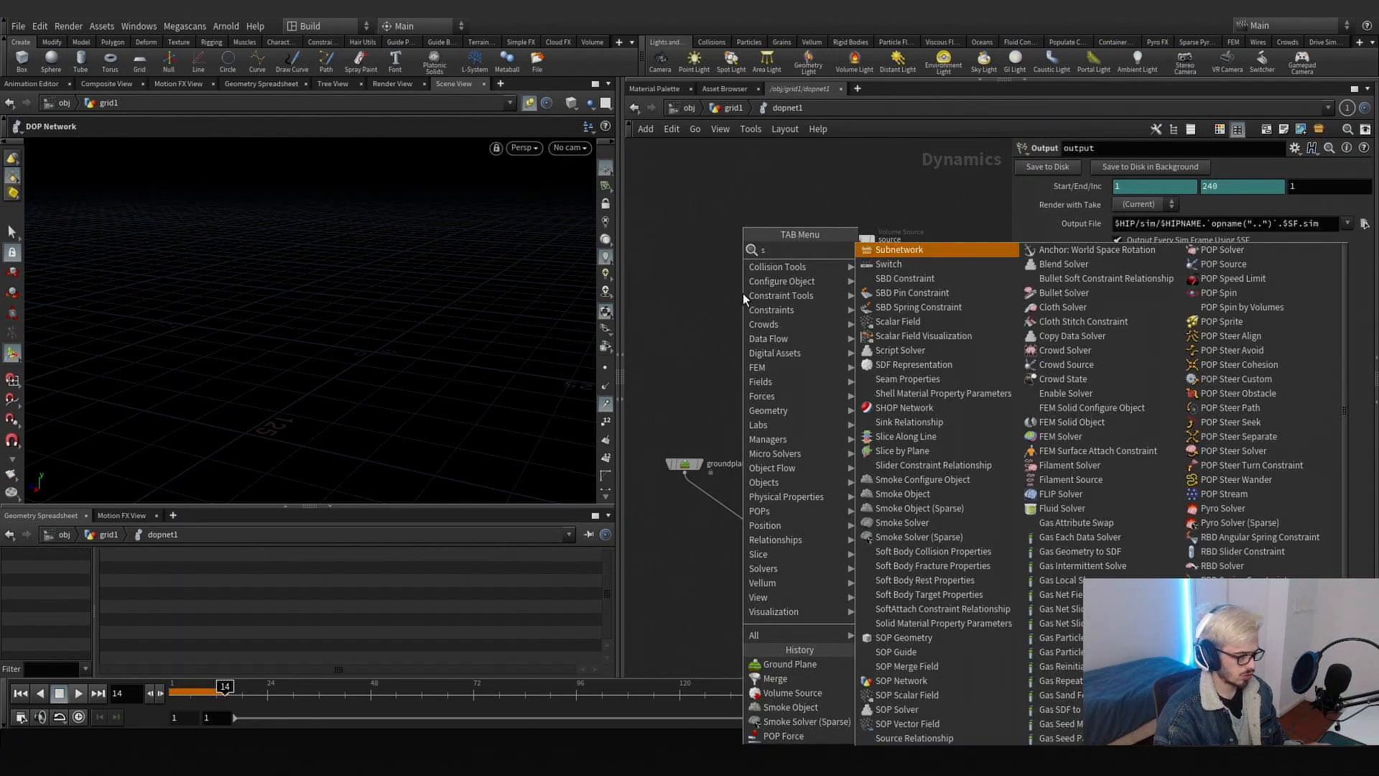
key("Down")
key("Down")
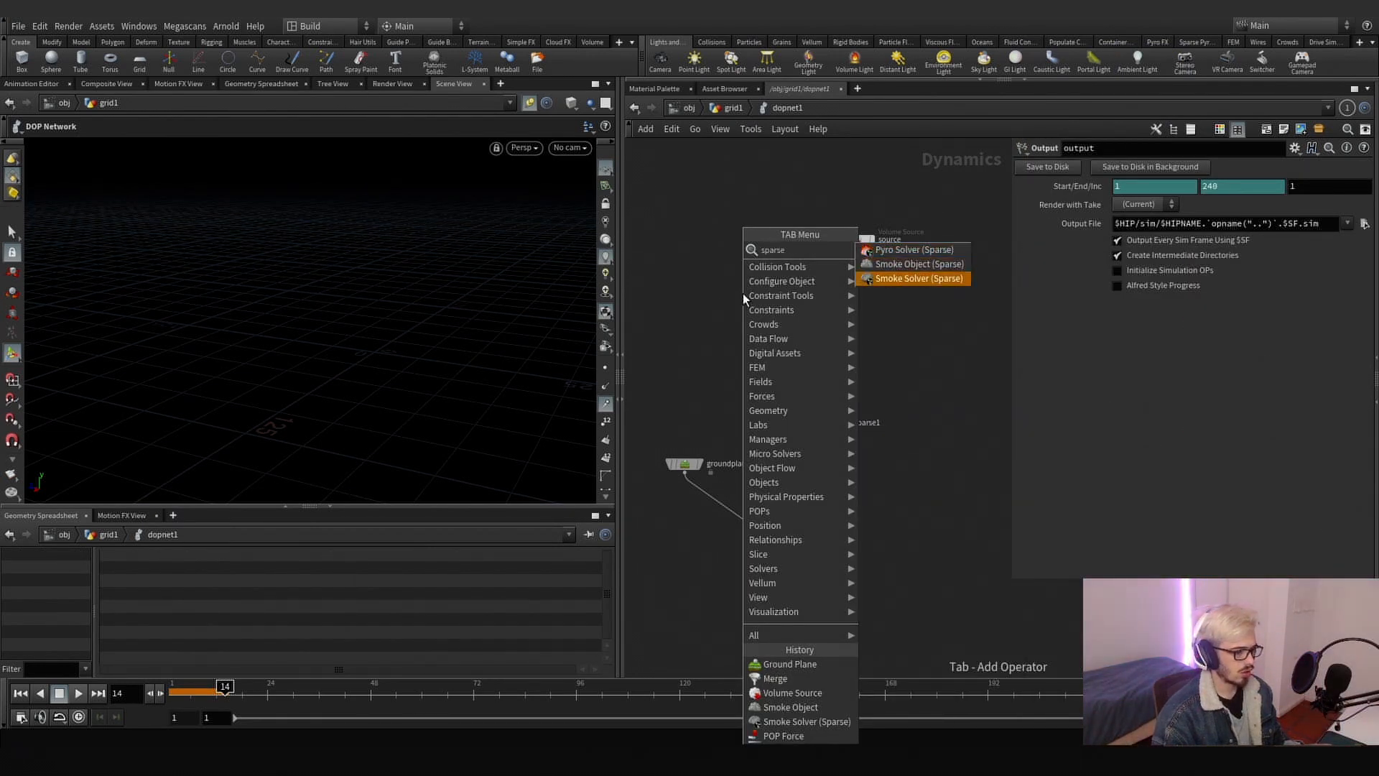
key("Up")
key("Return")
left_click(742, 293)
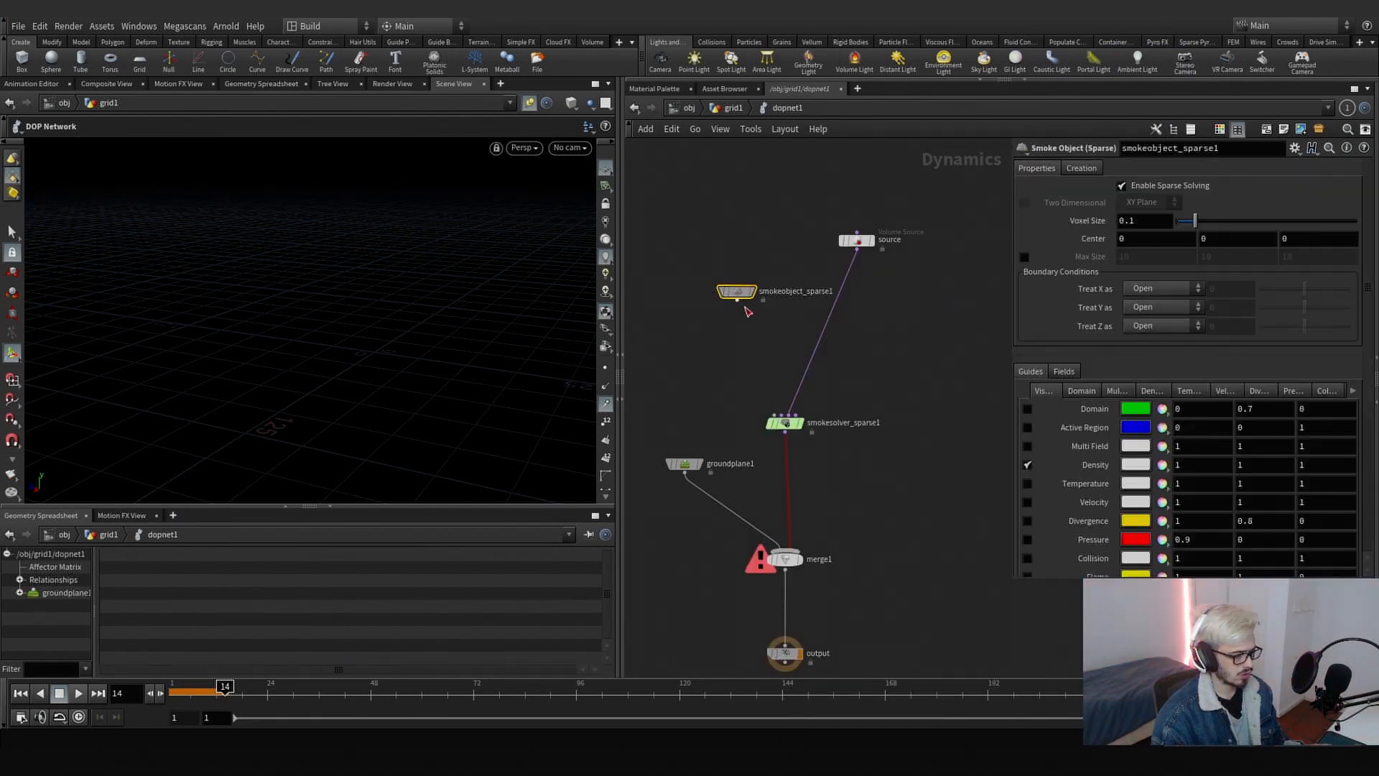
left_click_drag(737, 299, 772, 416)
middle_click_drag(844, 473, 837, 382)
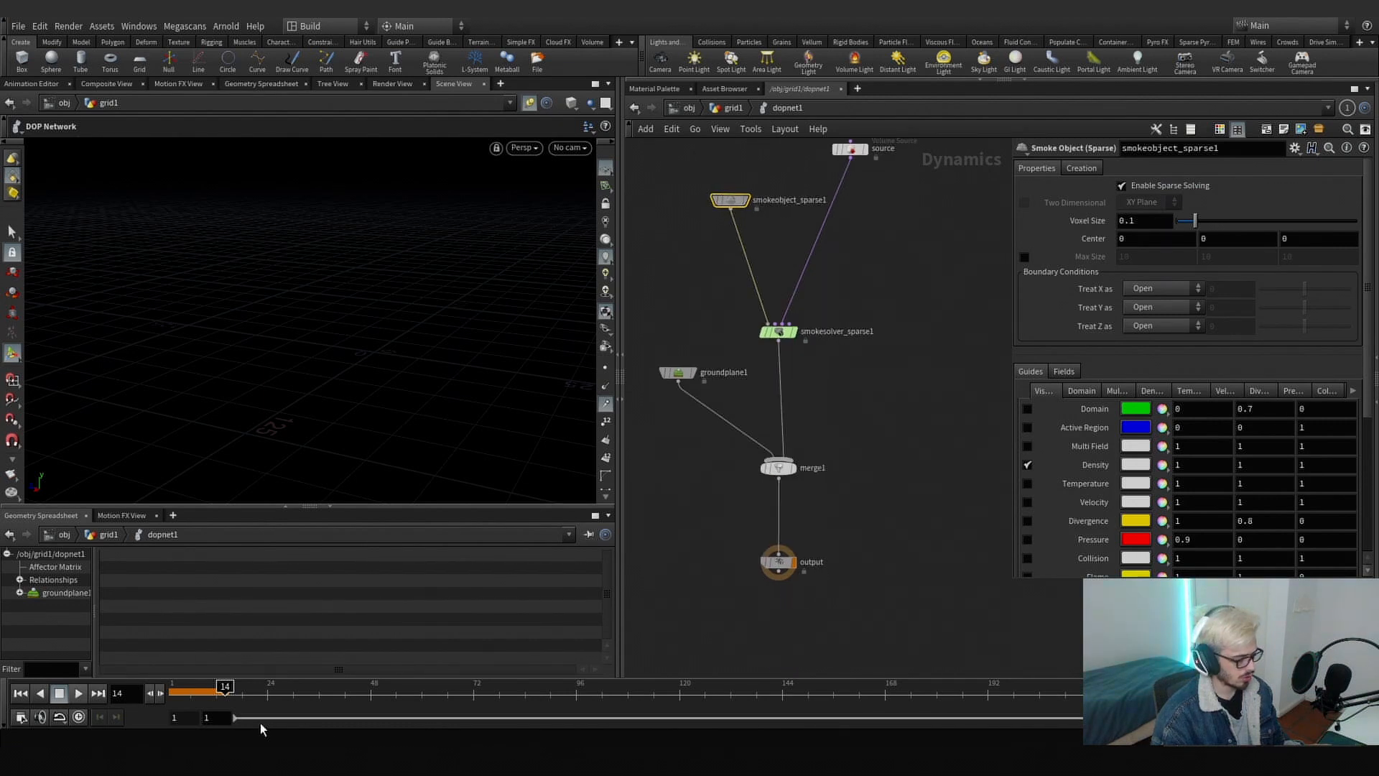
- Rerun the simulation from the start, interrupt it, and set the sparse smoke object's Voxel Size to 4
left_click(171, 691)
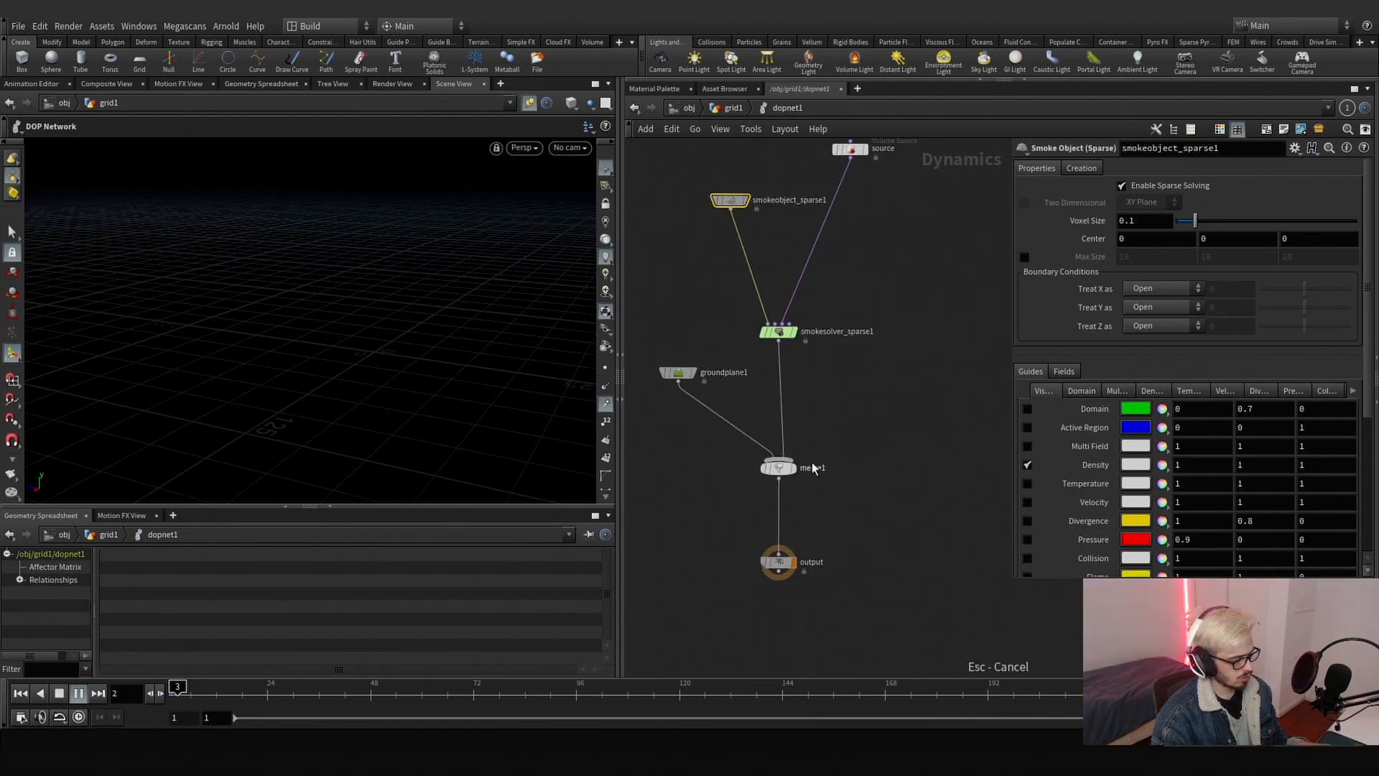
key("Escape")
left_click(1152, 220)
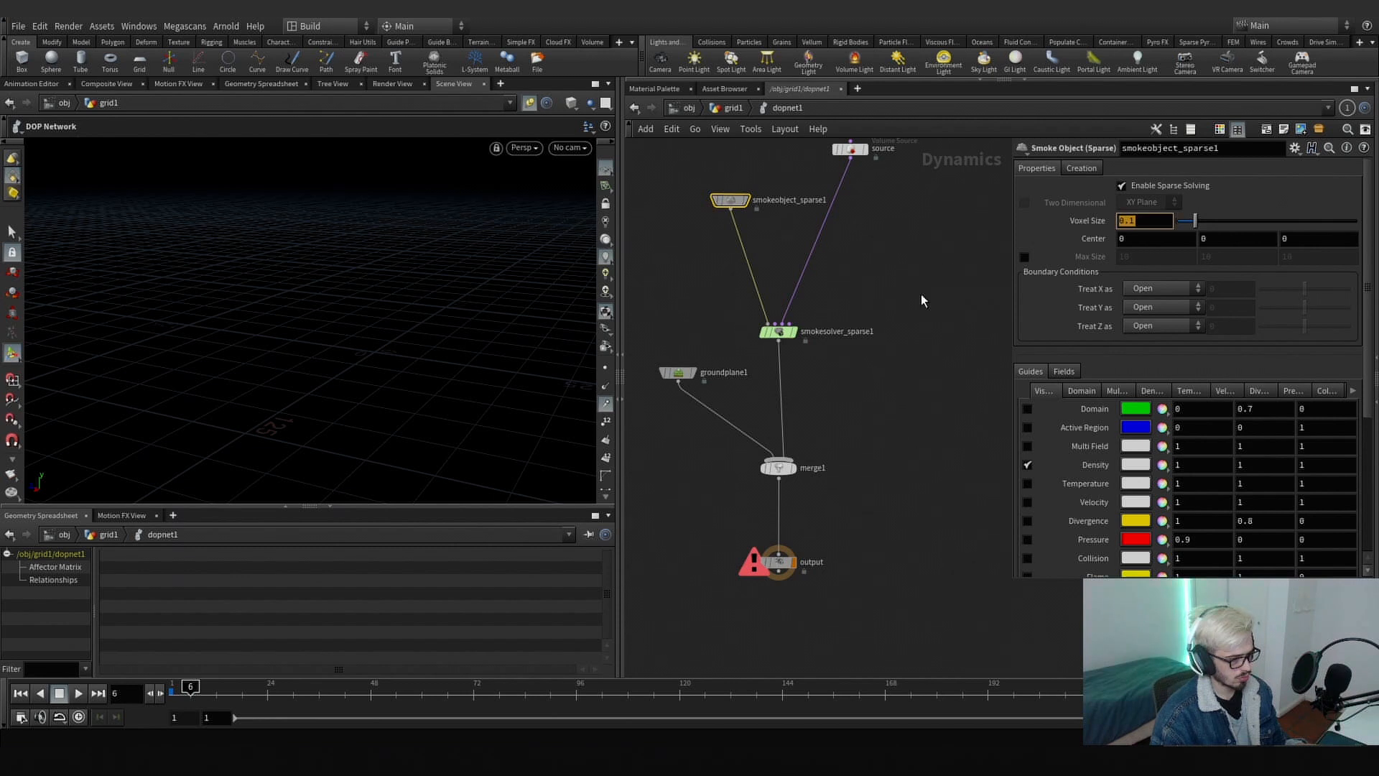
type("4")
key("Return")
- Play the smoke simulation from frame 1, examine the smoke from another angle, and return to frame 1
left_click(172, 691)
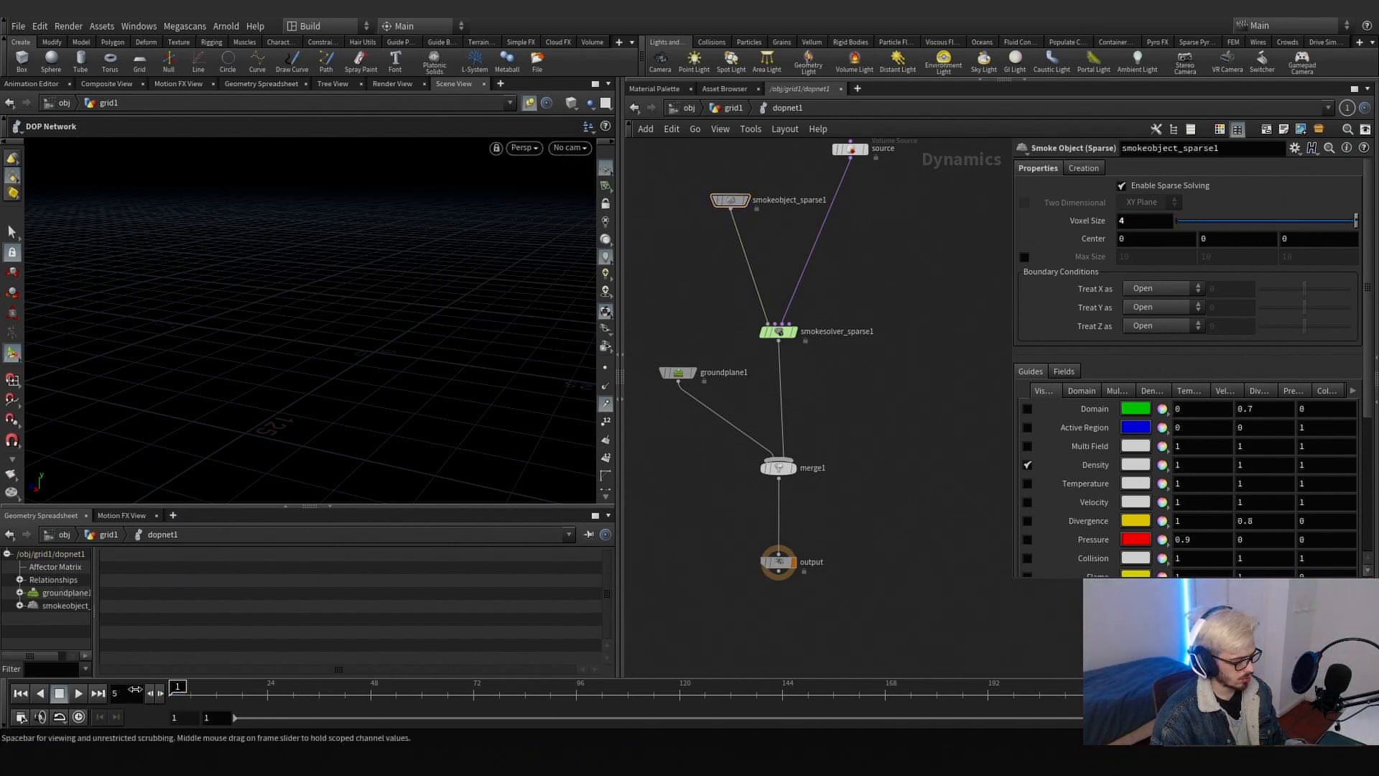
left_click(82, 700)
left_click_drag(363, 299, 511, 305, "alt")
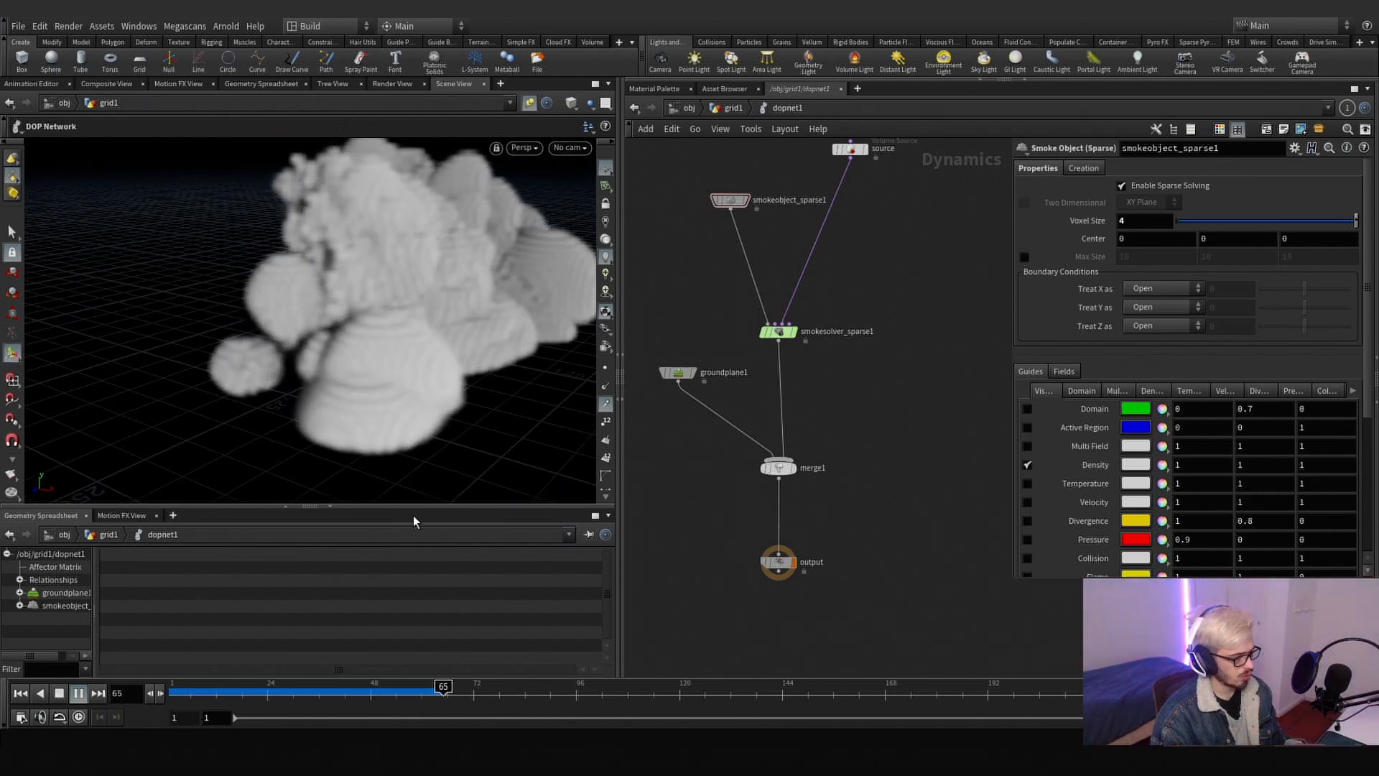
left_click(171, 688)
left_click(172, 687)
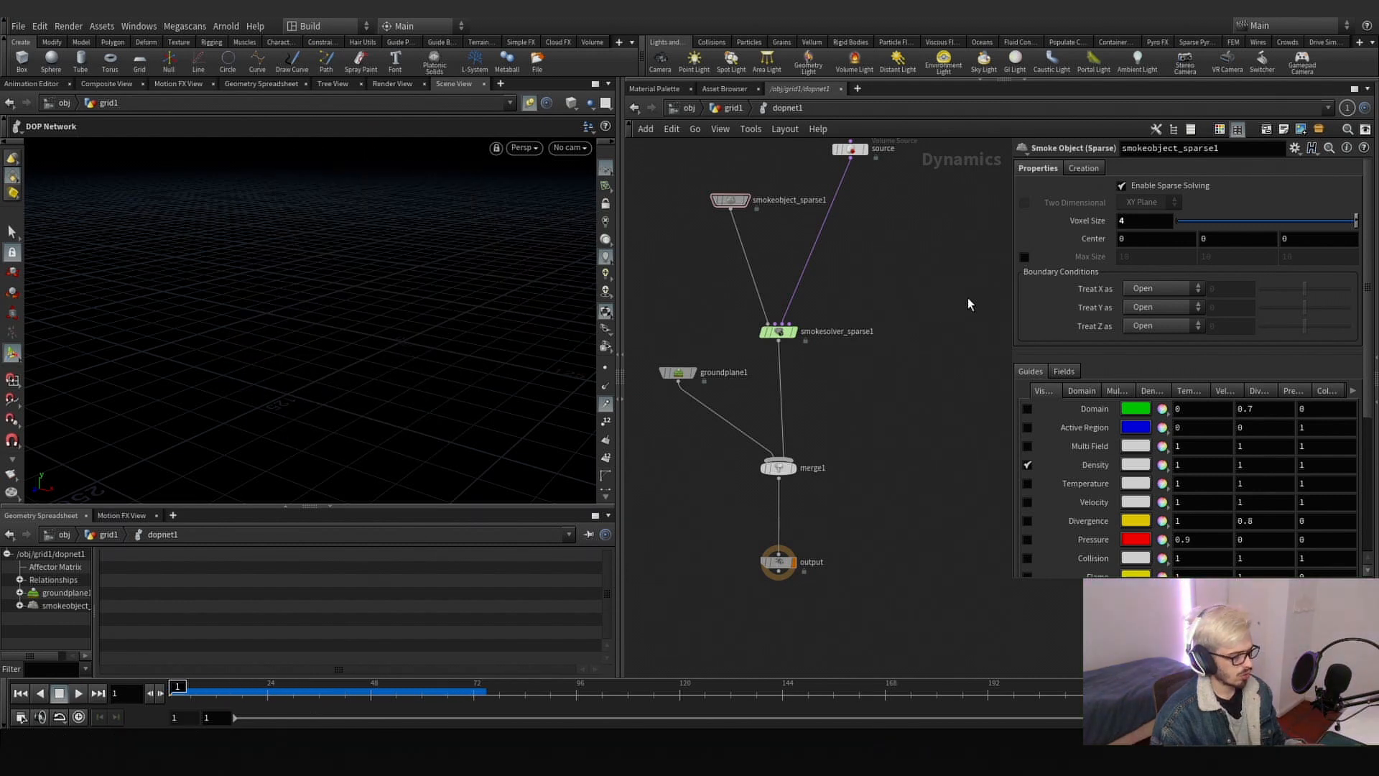
- Move the sparse smoke object node farther left of the sparse smoke solver to make room in the network
scroll(862, 337, "down", 5)
left_click_drag(818, 347, 770, 345)
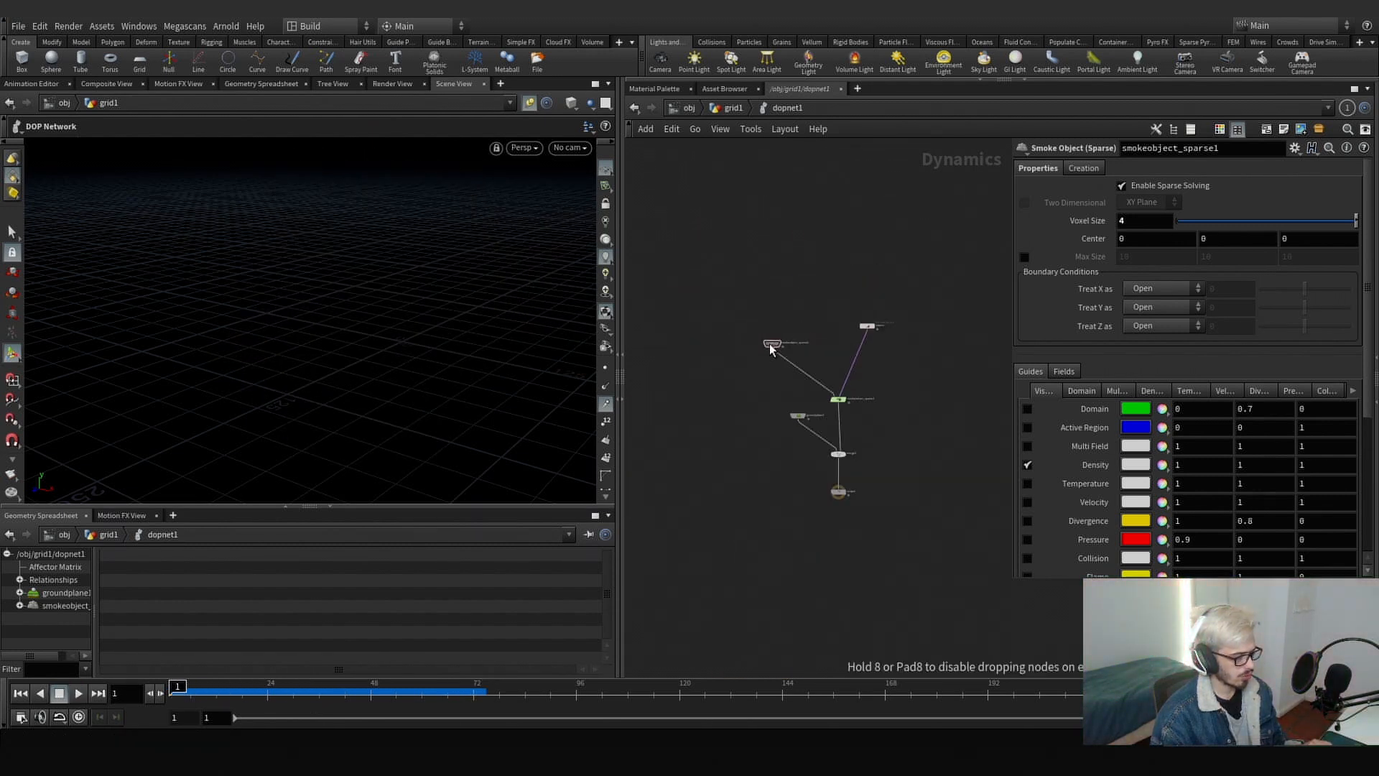
scroll(870, 336, "up", 4)
- Set the sparse smoke solver's field Advection Scheme to BFECC with its clamping option set to Clamp
left_click(805, 467)
left_click(1084, 168)
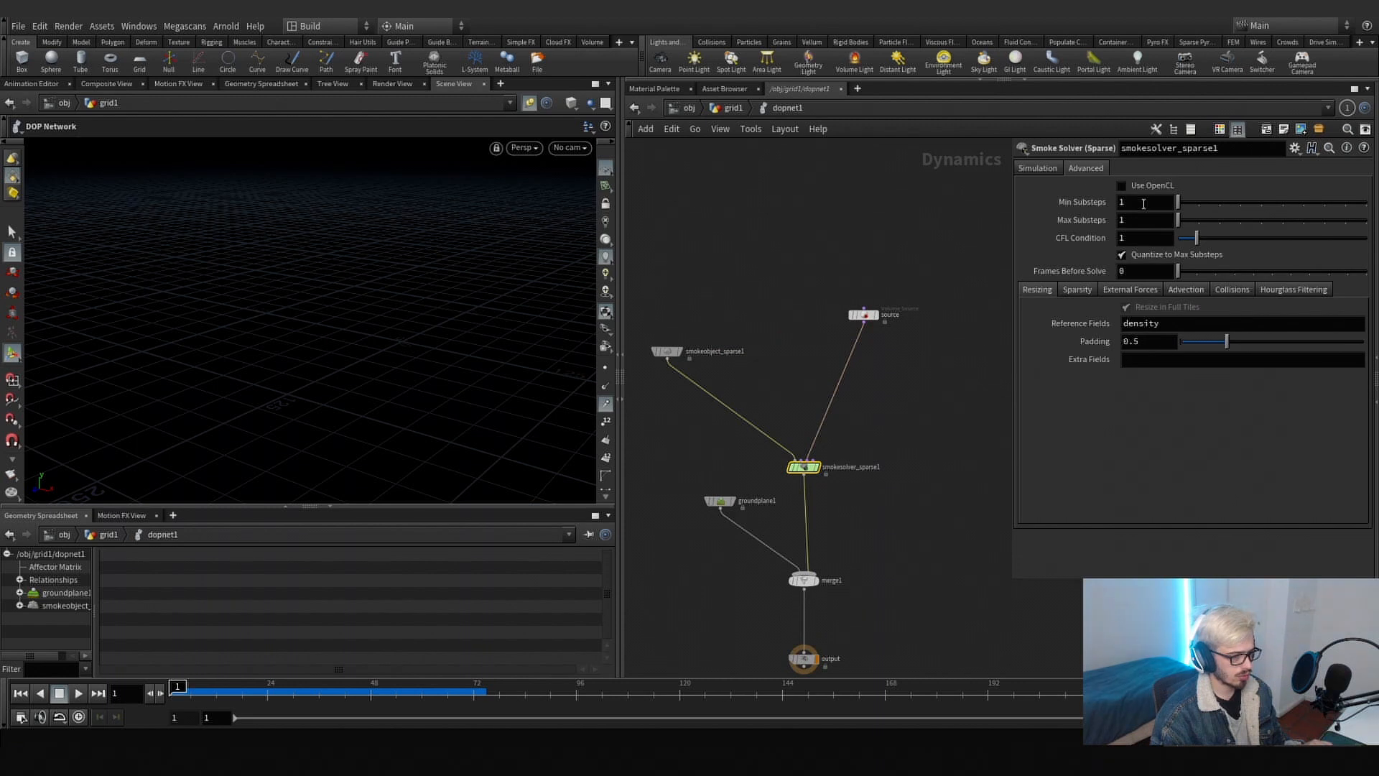
left_click(1193, 289)
left_click(1154, 321)
left_click(1243, 323)
left_click(1240, 351)
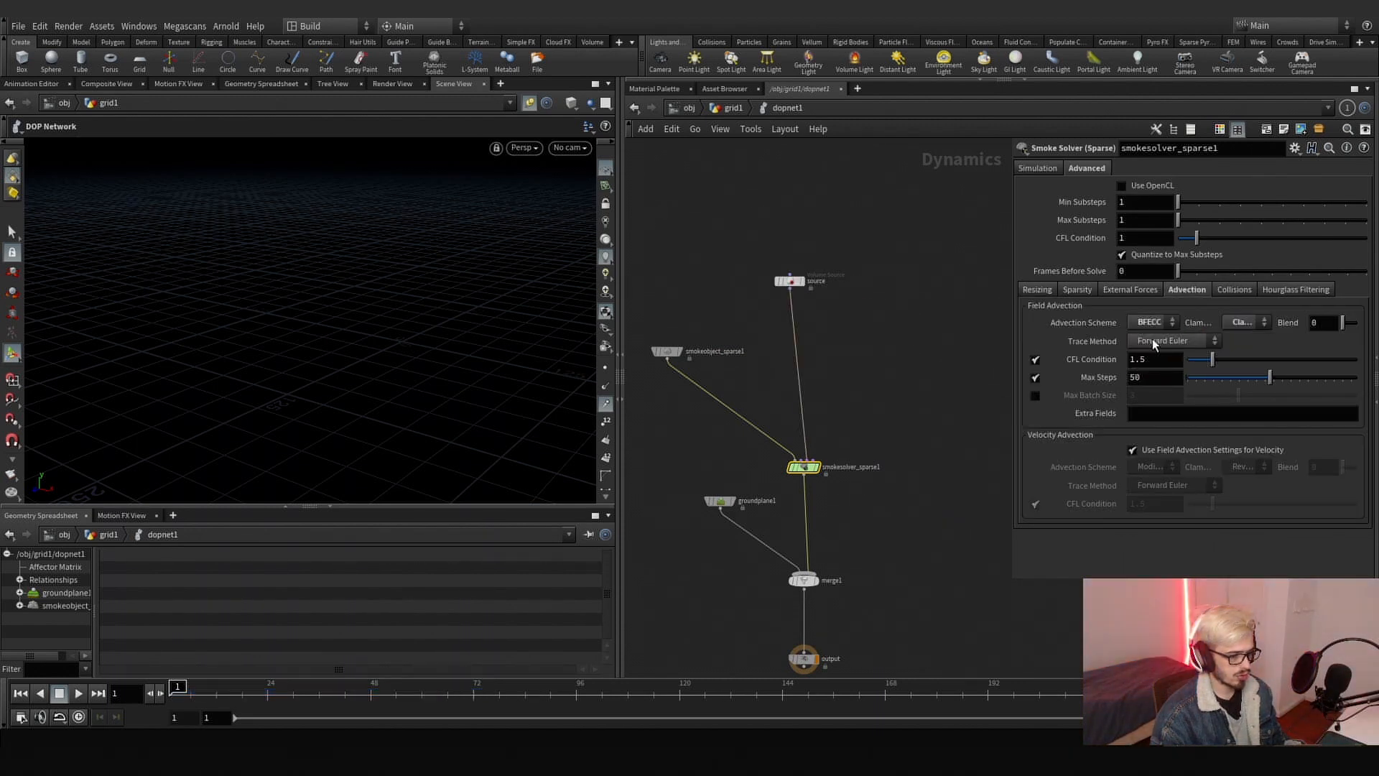
left_click(1157, 323)
- Insert a Merge node on the wire between the volume source and the sparse smoke solver
left_click(829, 330)
key("Tab")
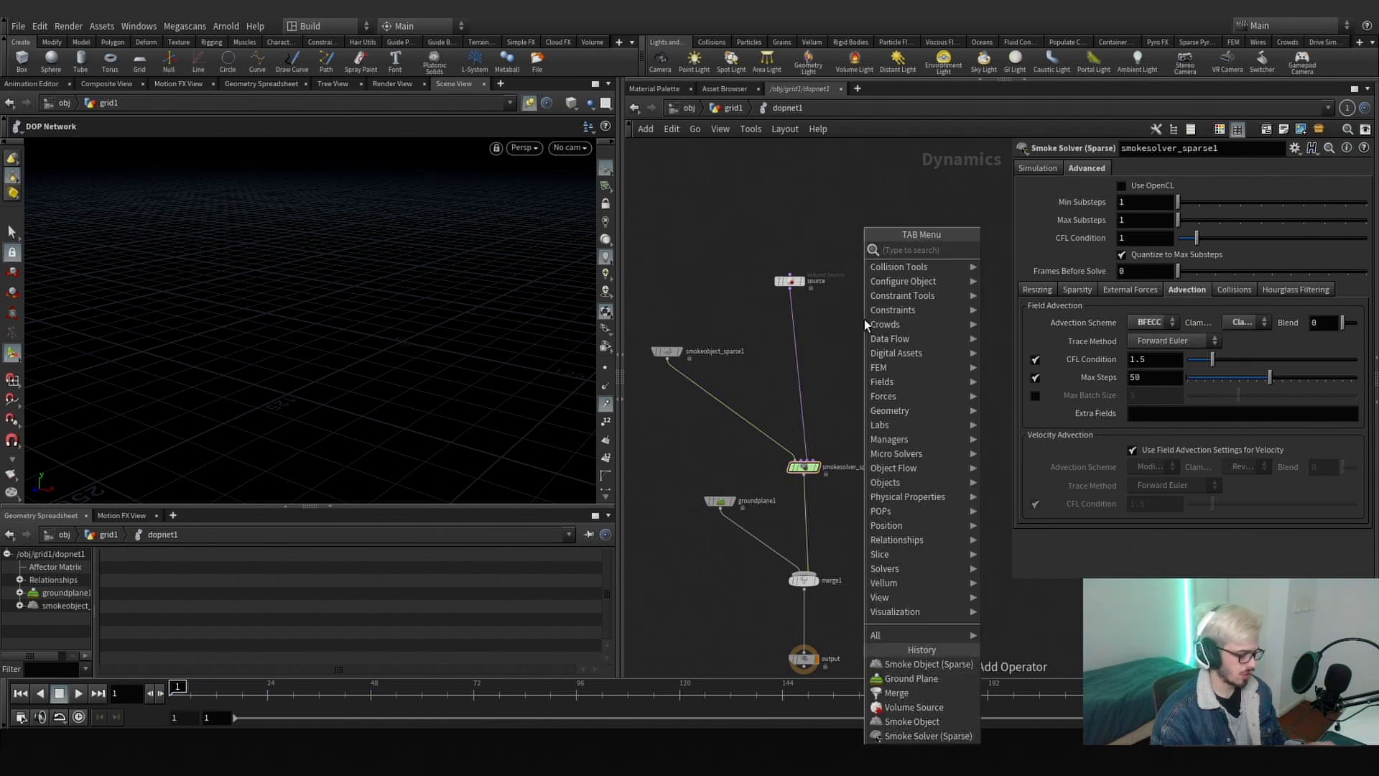
type("me")
key("Return")
left_click(864, 319)
left_click_drag(865, 319, 791, 332)
- Add another Merge node beside the volume source and connect it to the merge feeding the solver
key("Tab")
type("me")
key("Return")
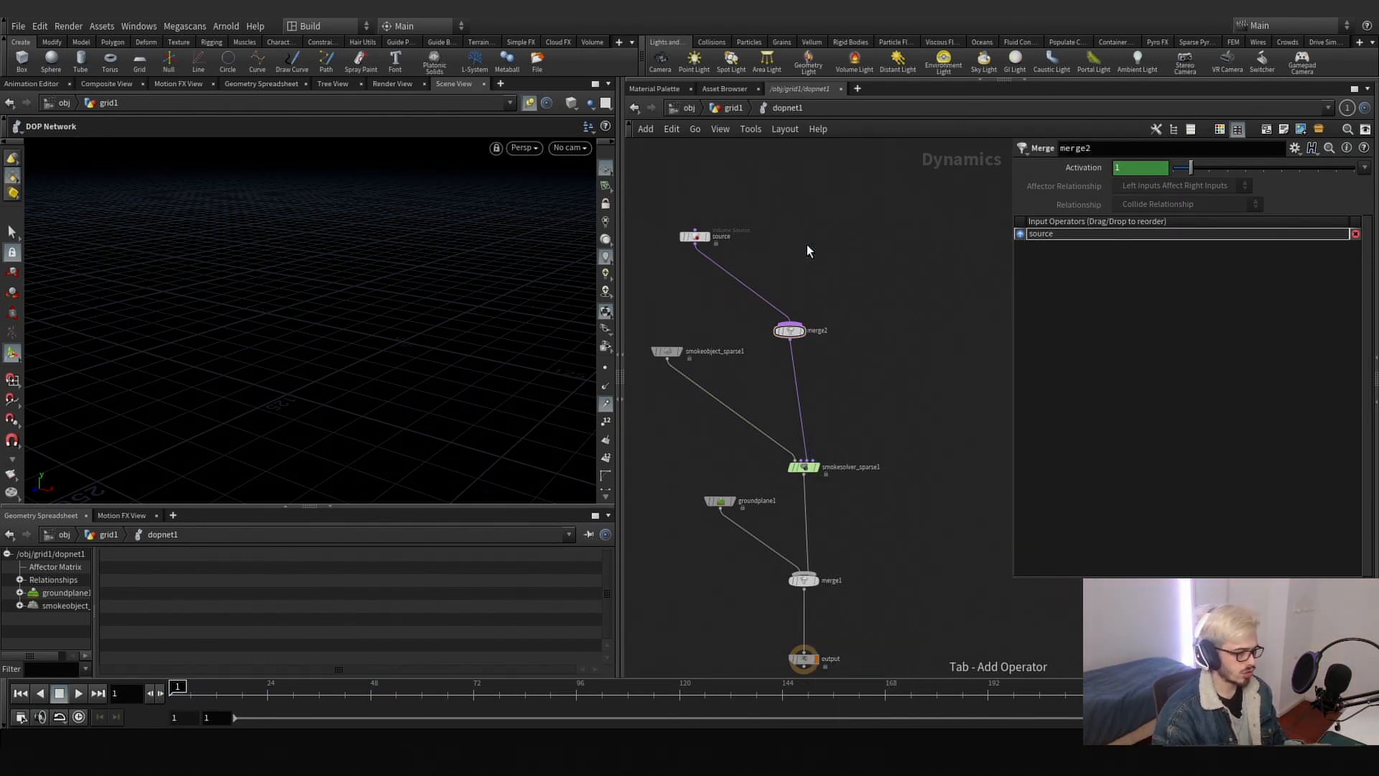
left_click(807, 245)
left_click(809, 240)
left_click(790, 323)
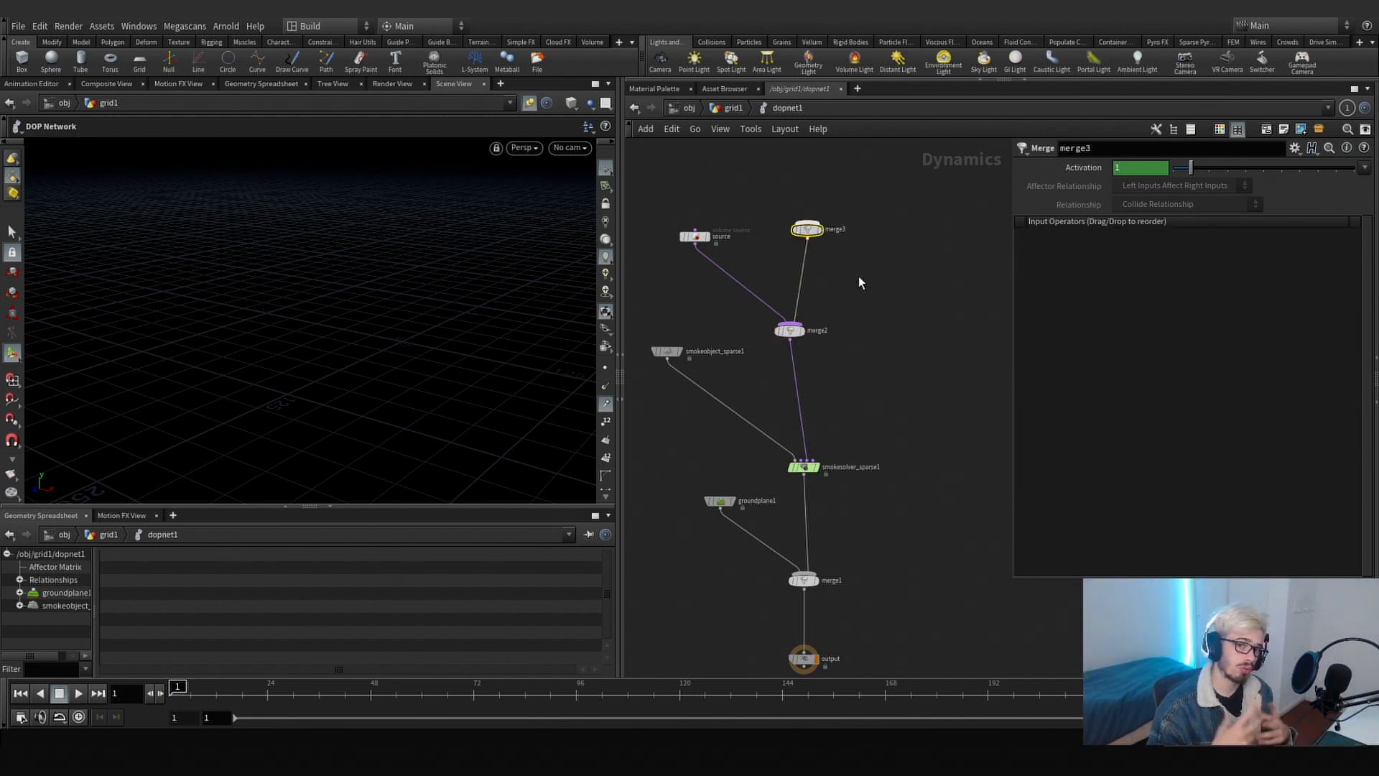
- Add a Gas Match Field node above the empty upper merge and wire it into that merge
middle_click_drag(859, 276, 841, 403)
left_click(689, 226)
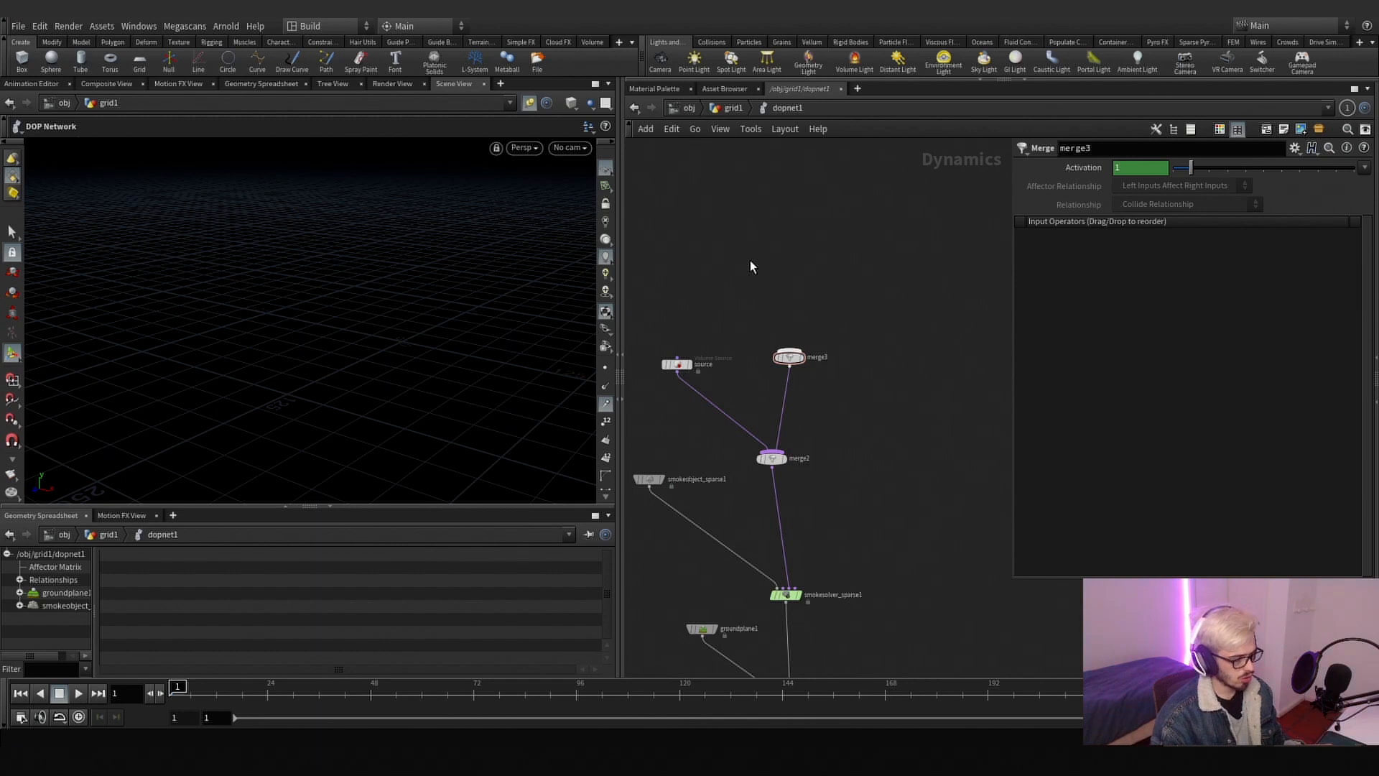
key("Tab")
type("matc")
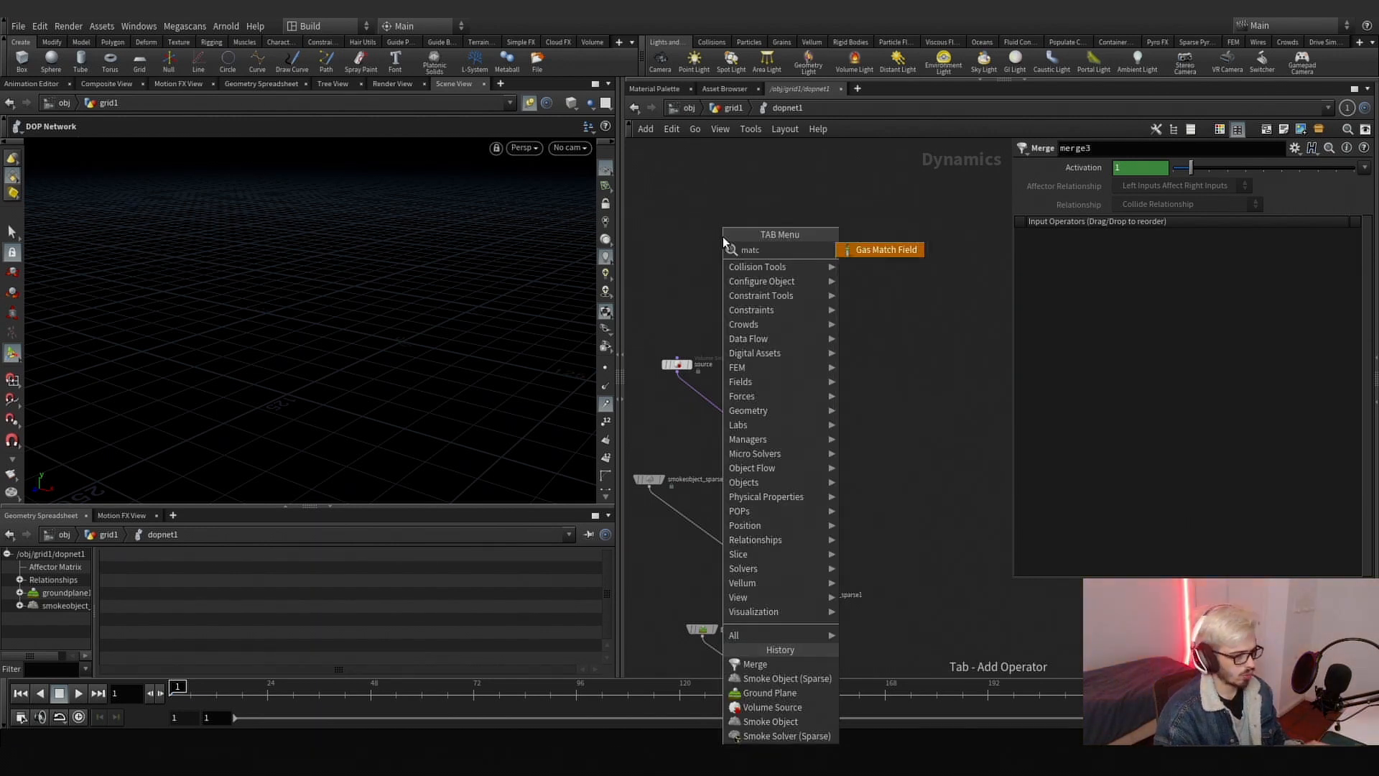
key("Return")
left_click(722, 236)
left_click_drag(723, 242, 790, 349)
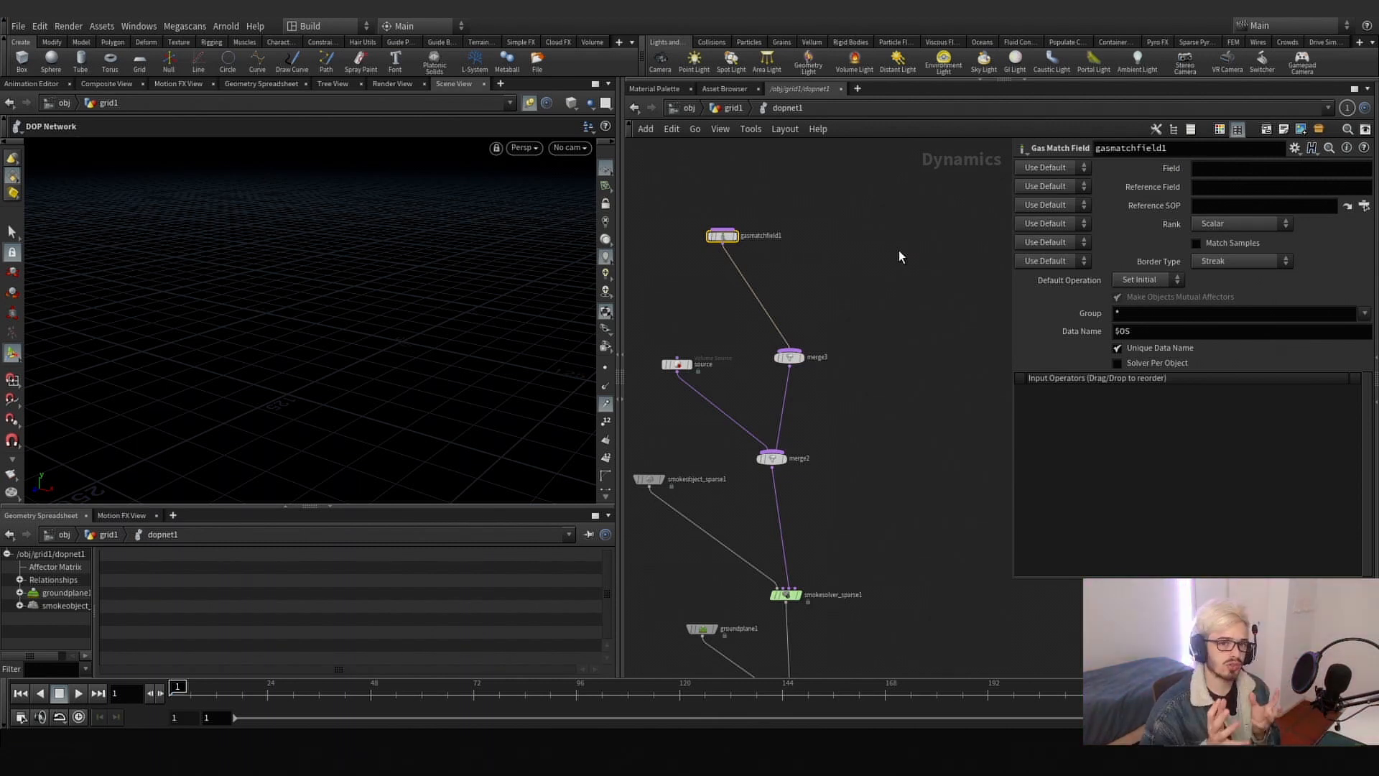
left_click_drag(853, 262, 686, 200)
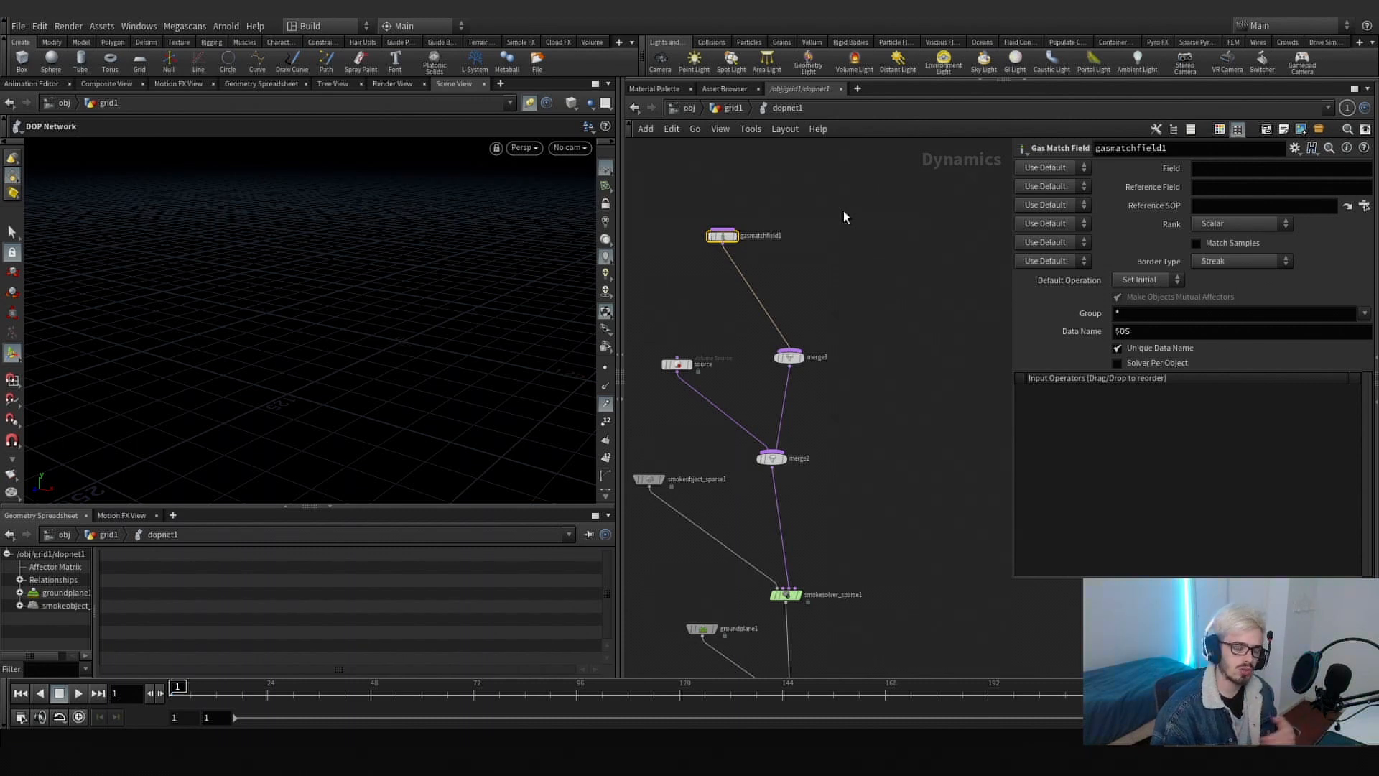
- Set the Gas Match Field's Field to speed and its Reference Field to vel
left_click(1203, 168)
type("slee")
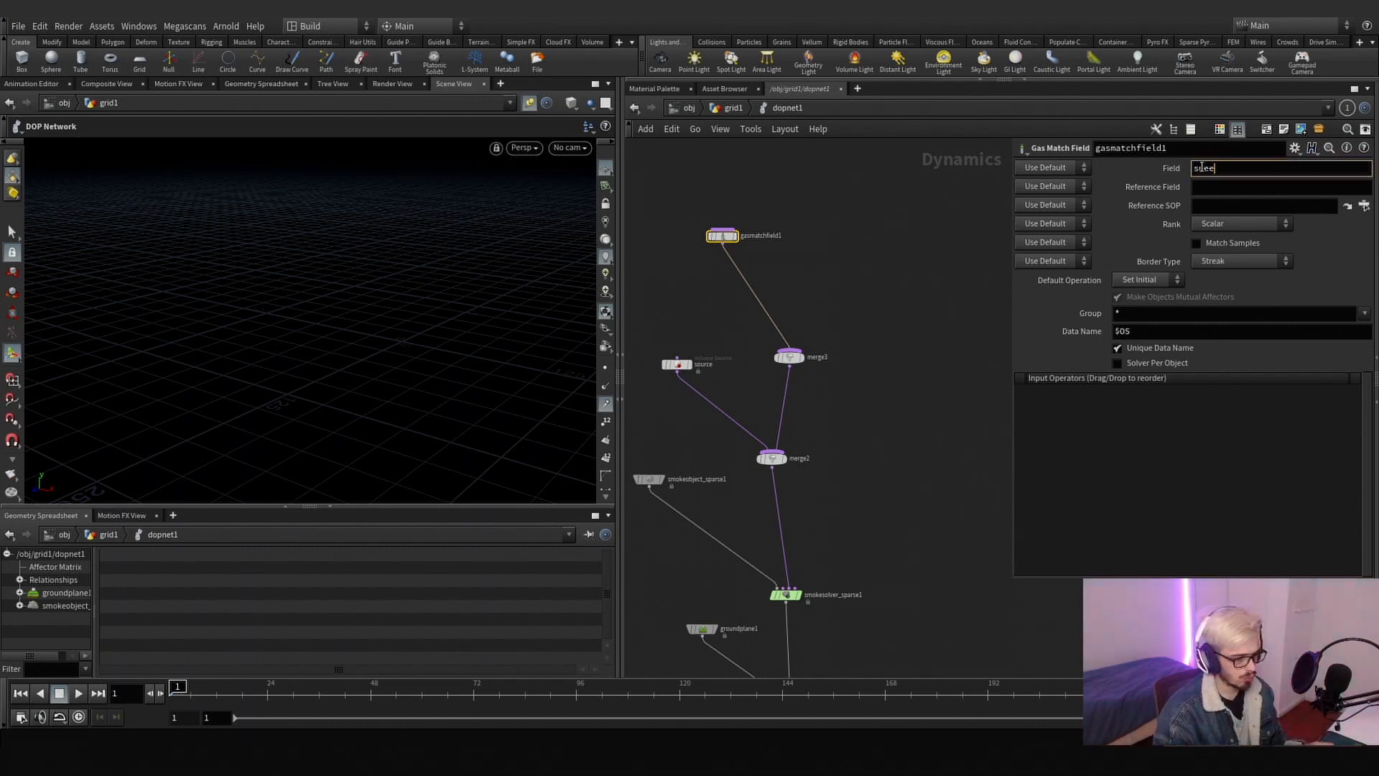
type("d")
key("Tab")
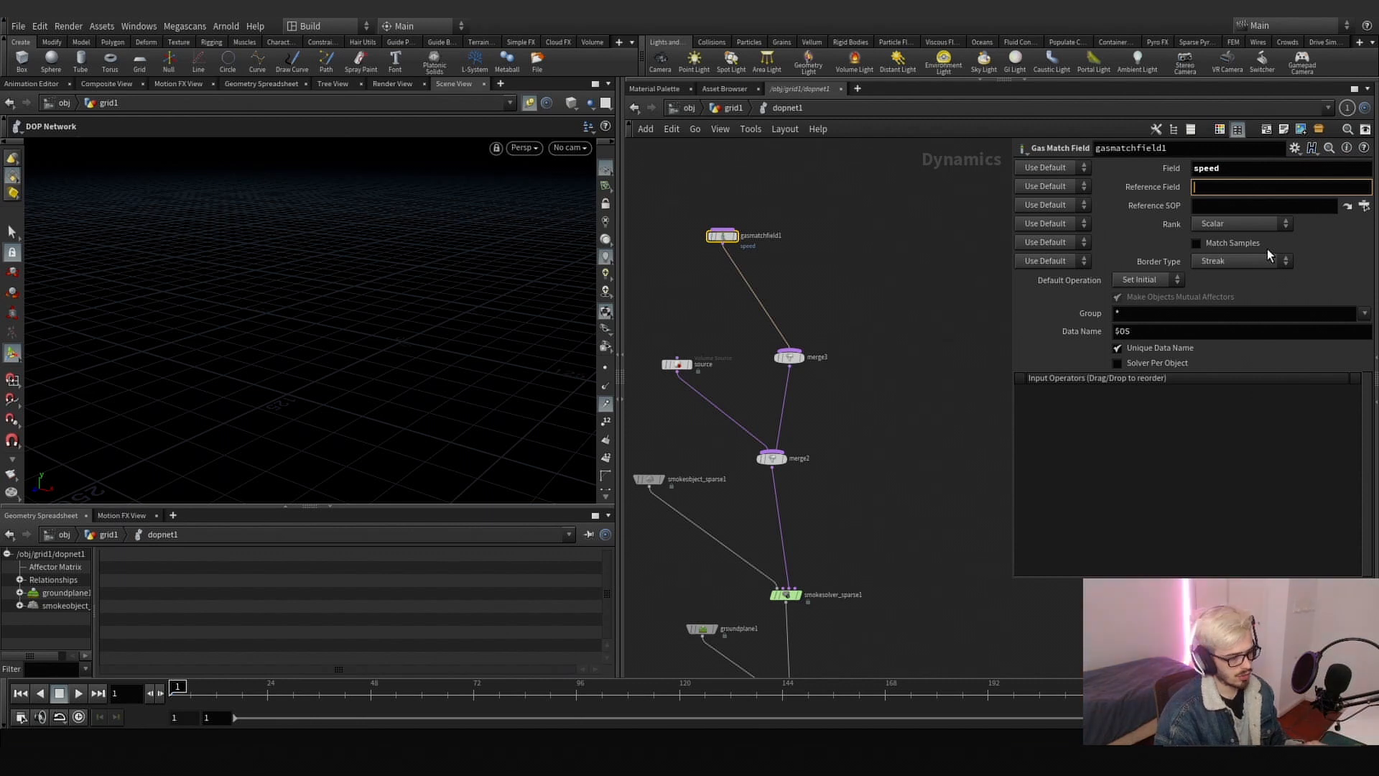
type("vel")
key("Return")
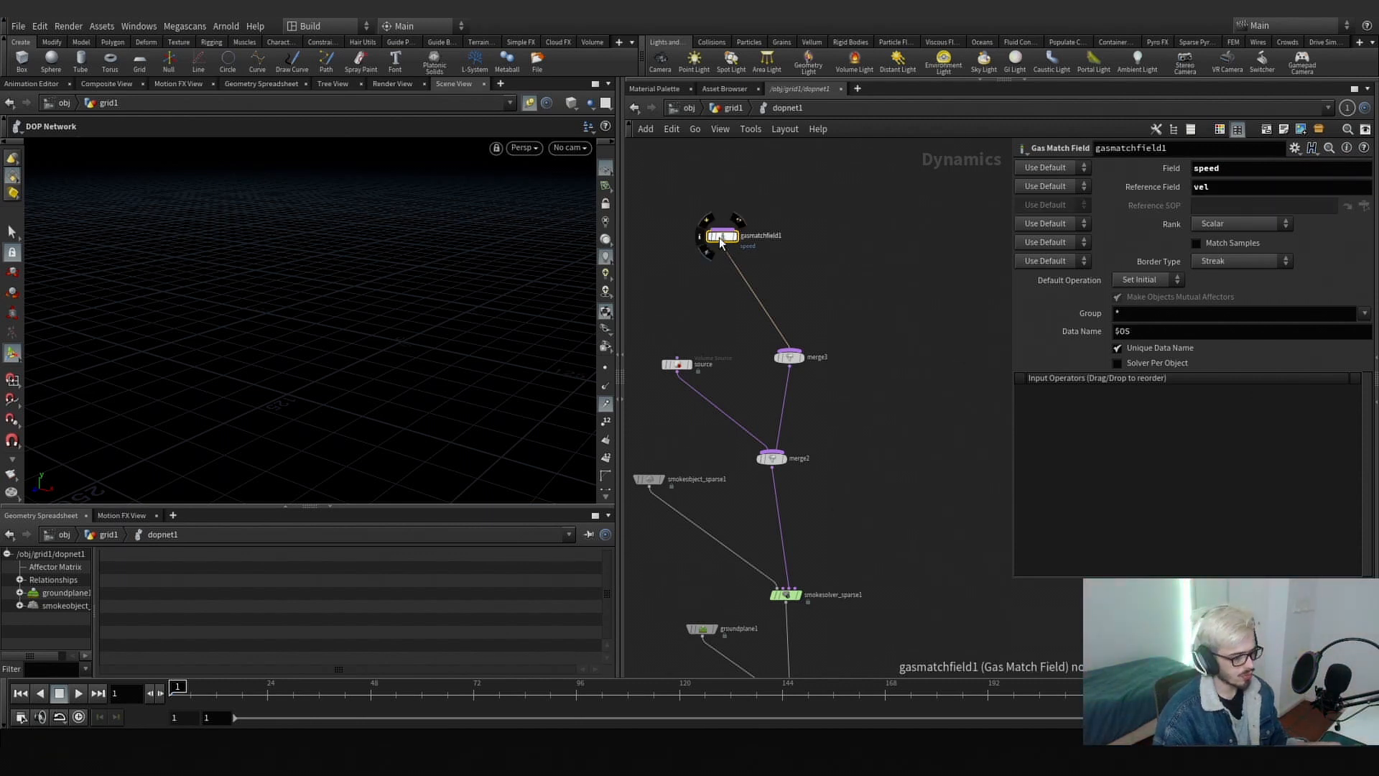
- Add a Gas Analysis node beside the Gas Match Field and connect it to the same merge
key("Tab")
type("gas")
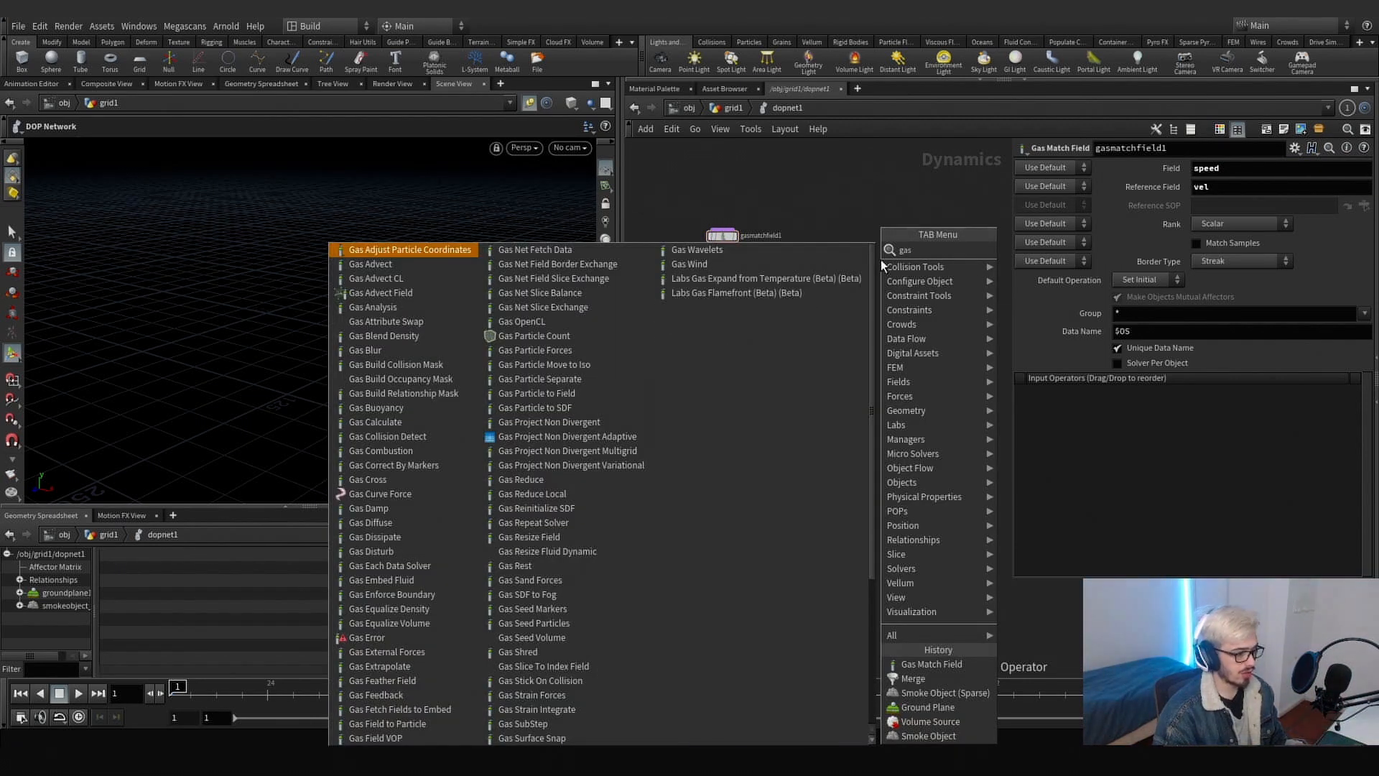
type(" an")
key("Return")
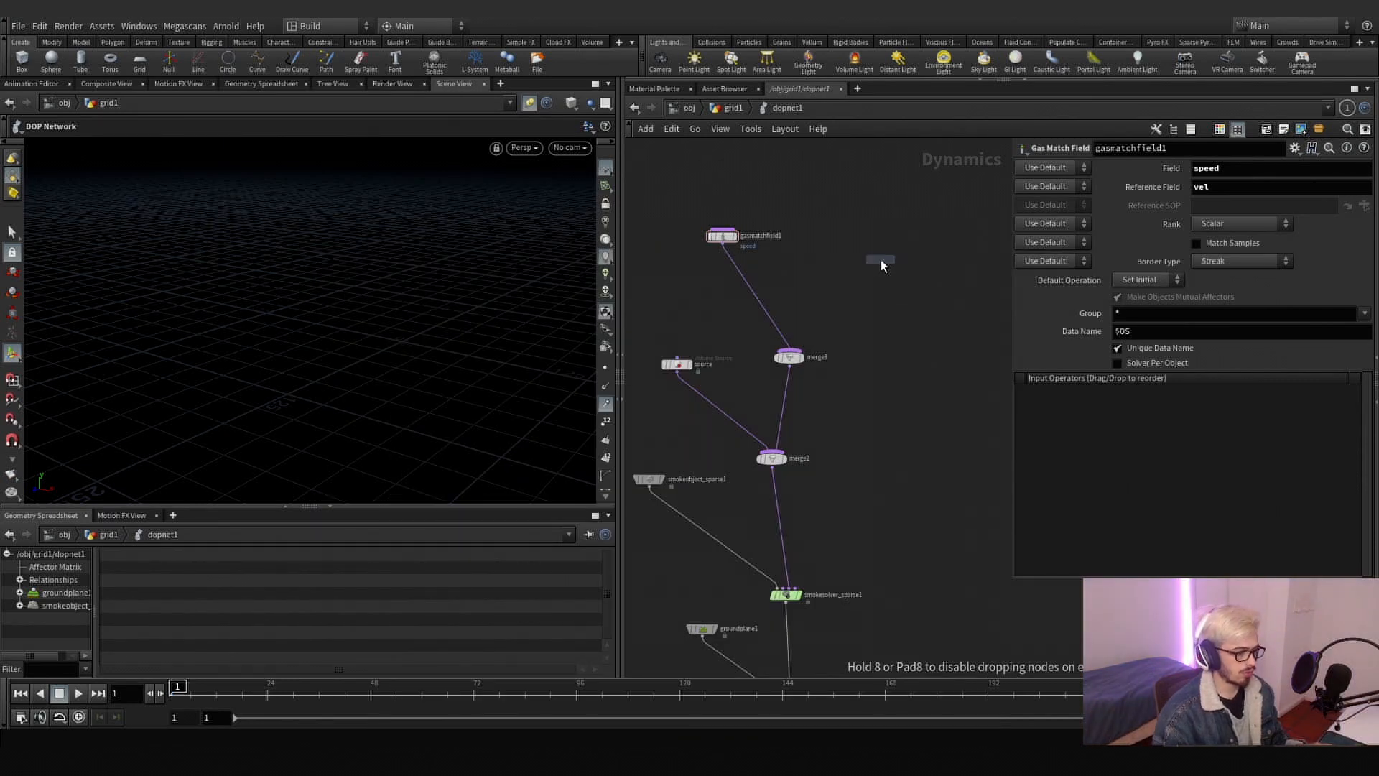
left_click(833, 236)
left_click(833, 245)
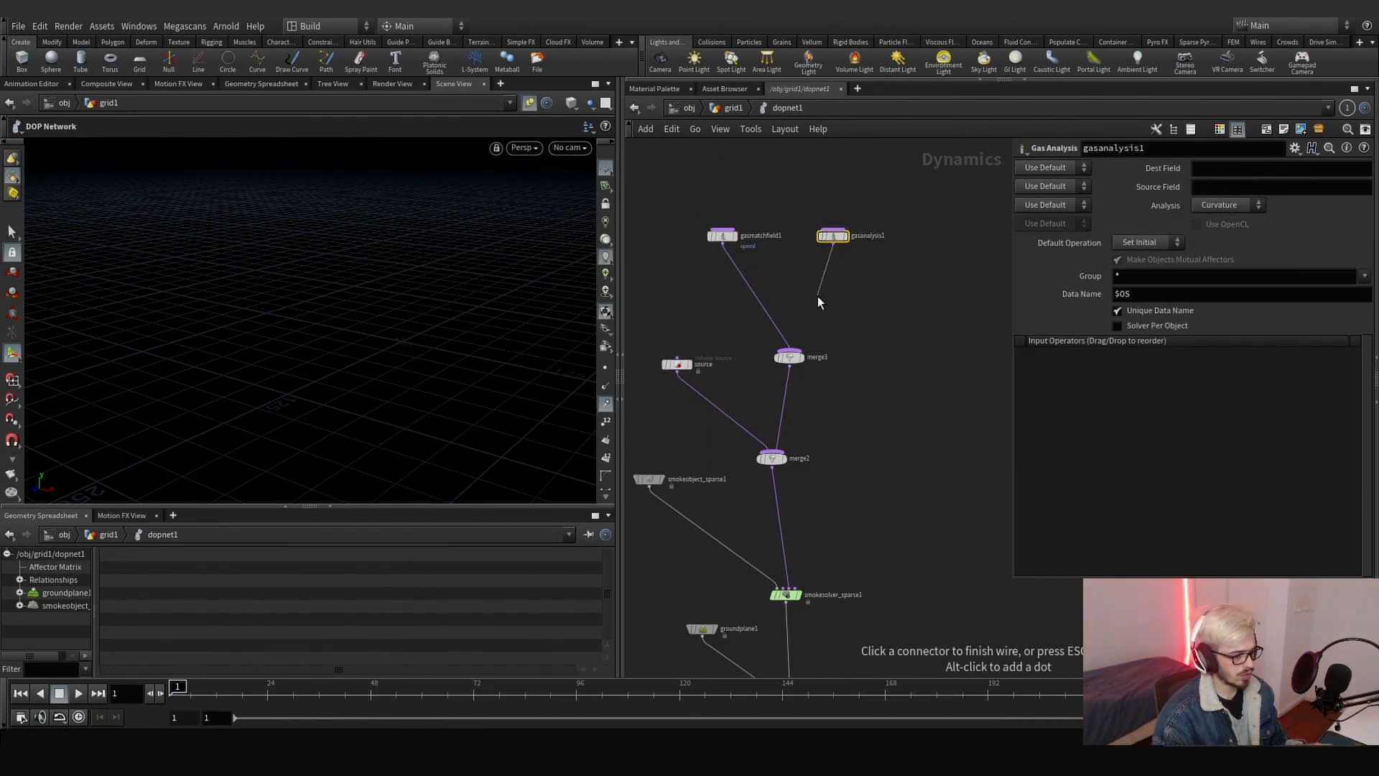
left_click(804, 343)
- Configure the Gas Analysis node with Length analysis, speed as Dest Field and vel as Source Field
left_click(1225, 205)
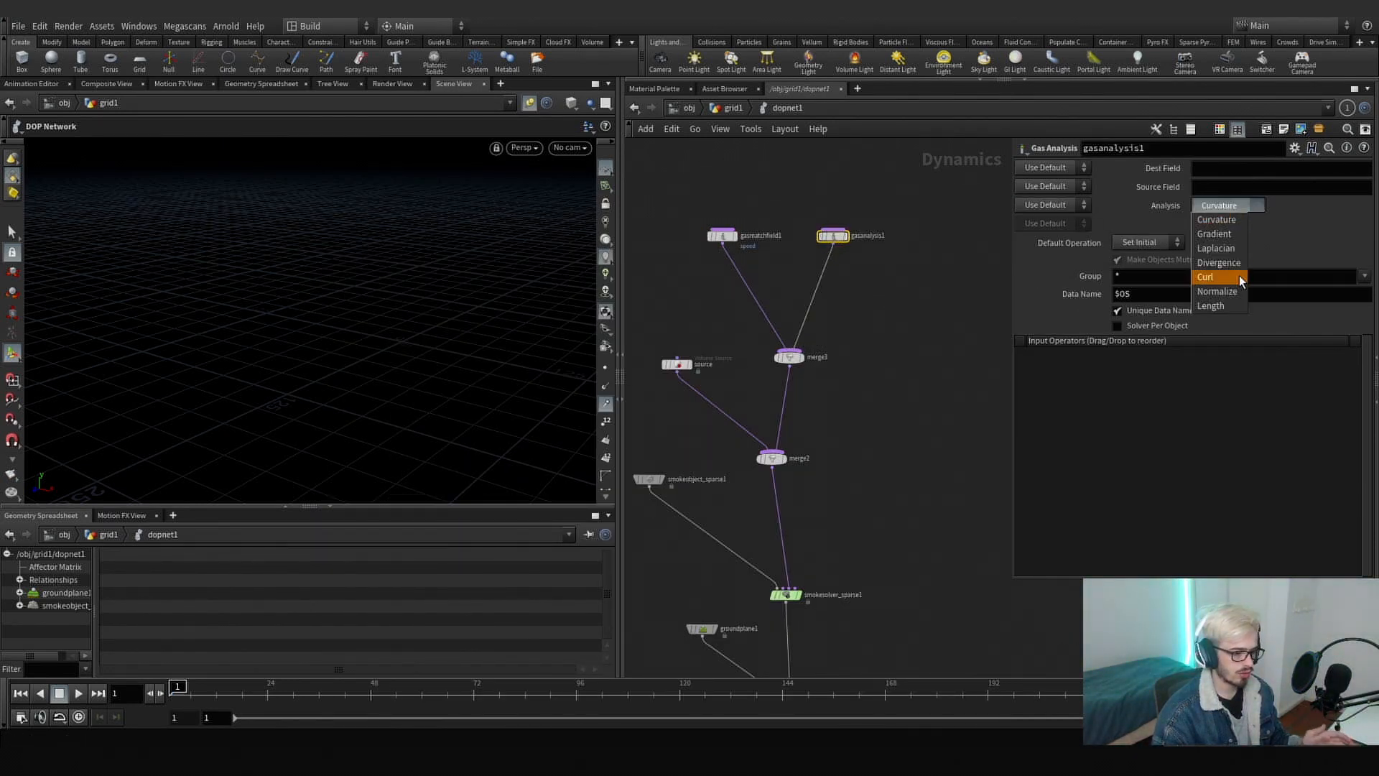
left_click(1232, 307)
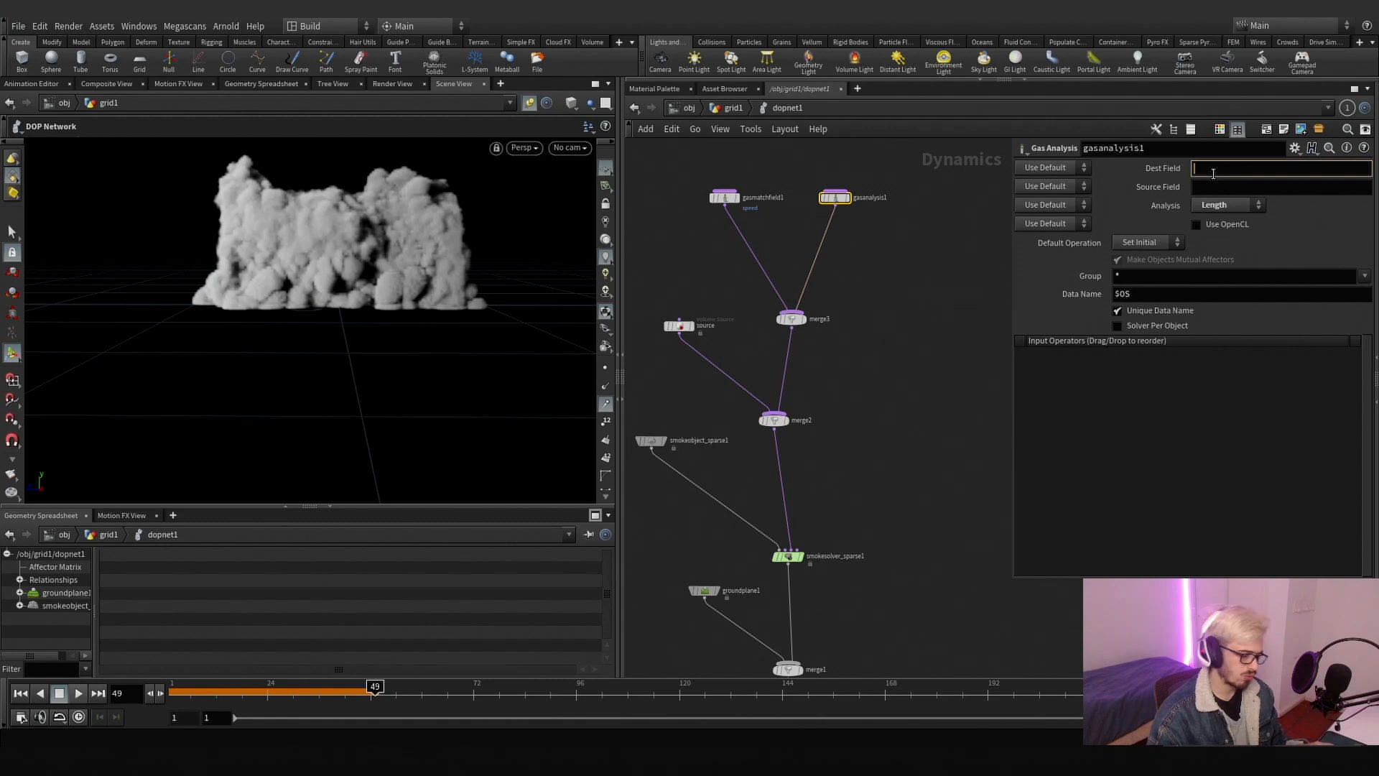
type("eed")
key("Tab")
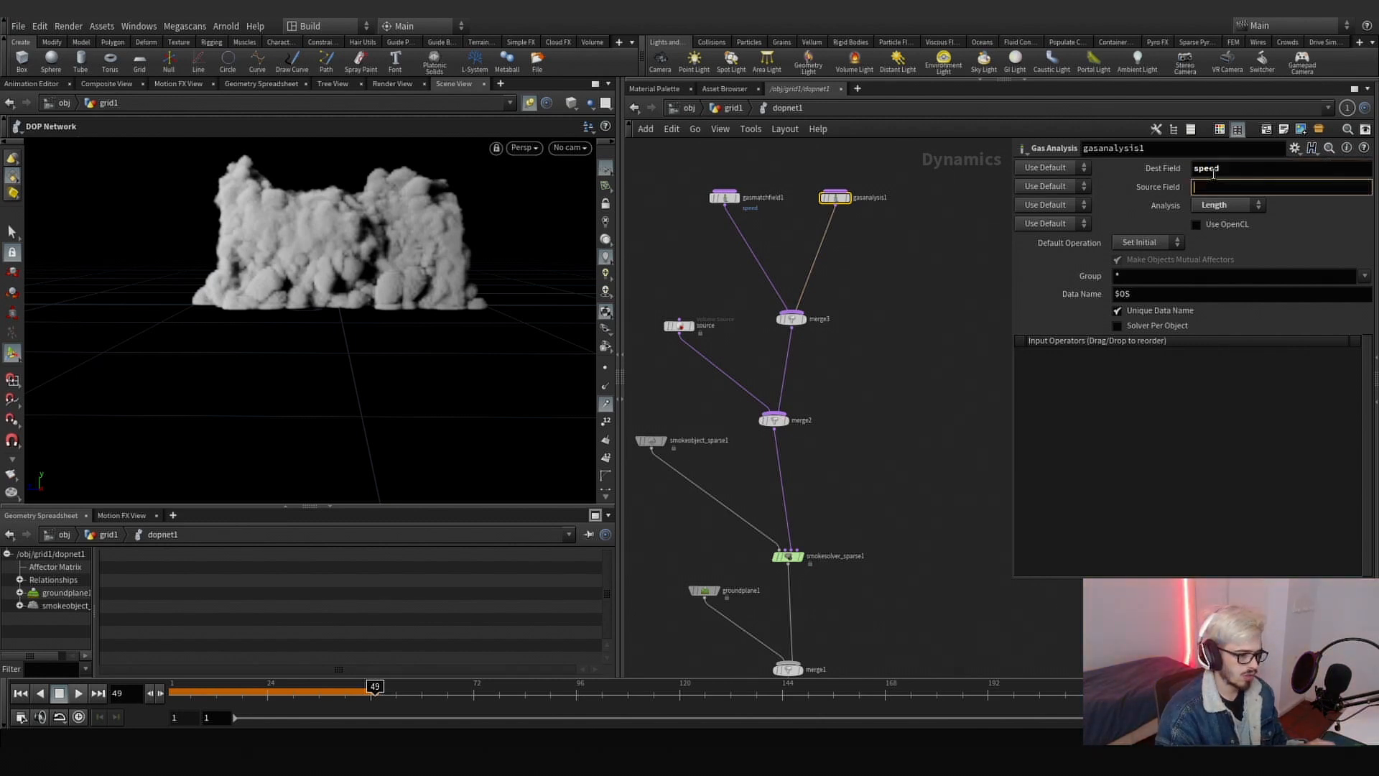
type("vel")
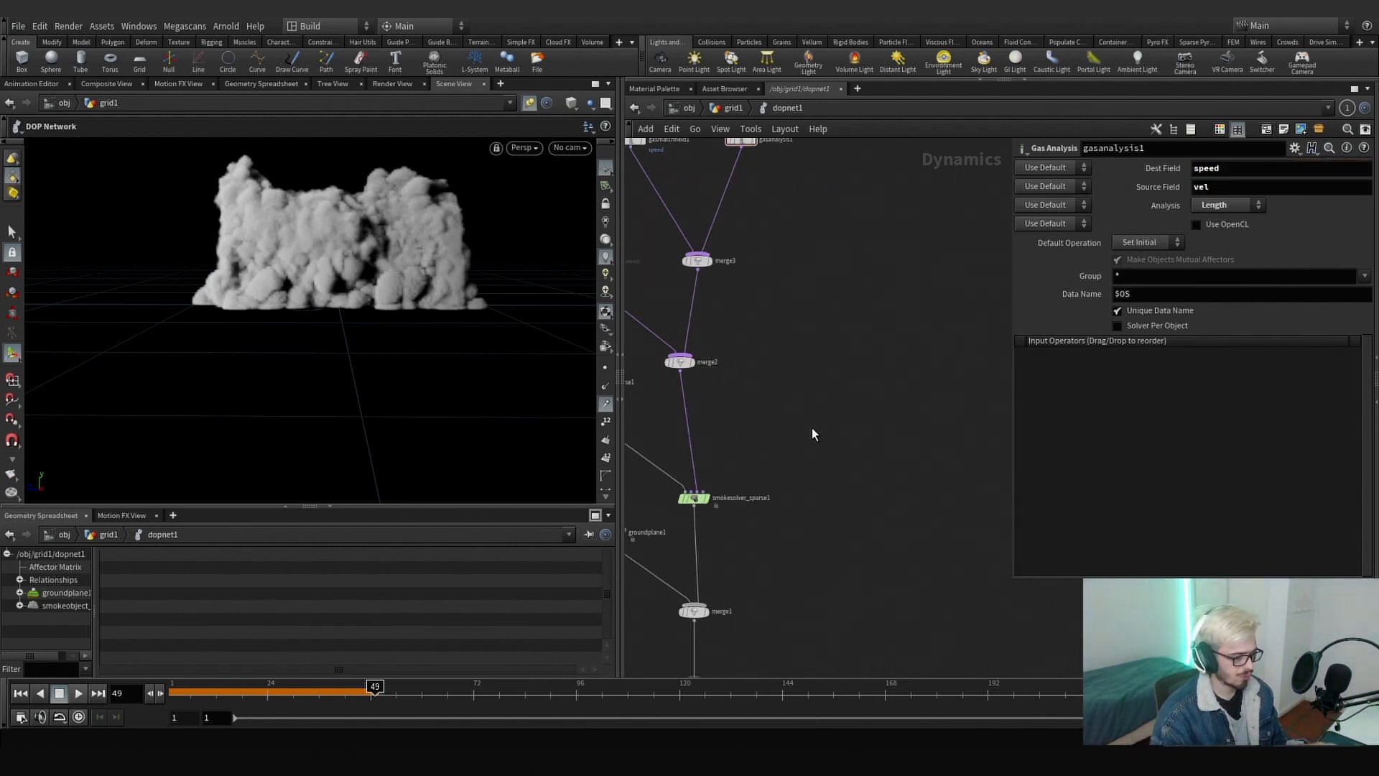
- Add a Gas Disturb node and wire it into the last input of the sparse smoke solver
key("Tab")
type("dist")
key("Return")
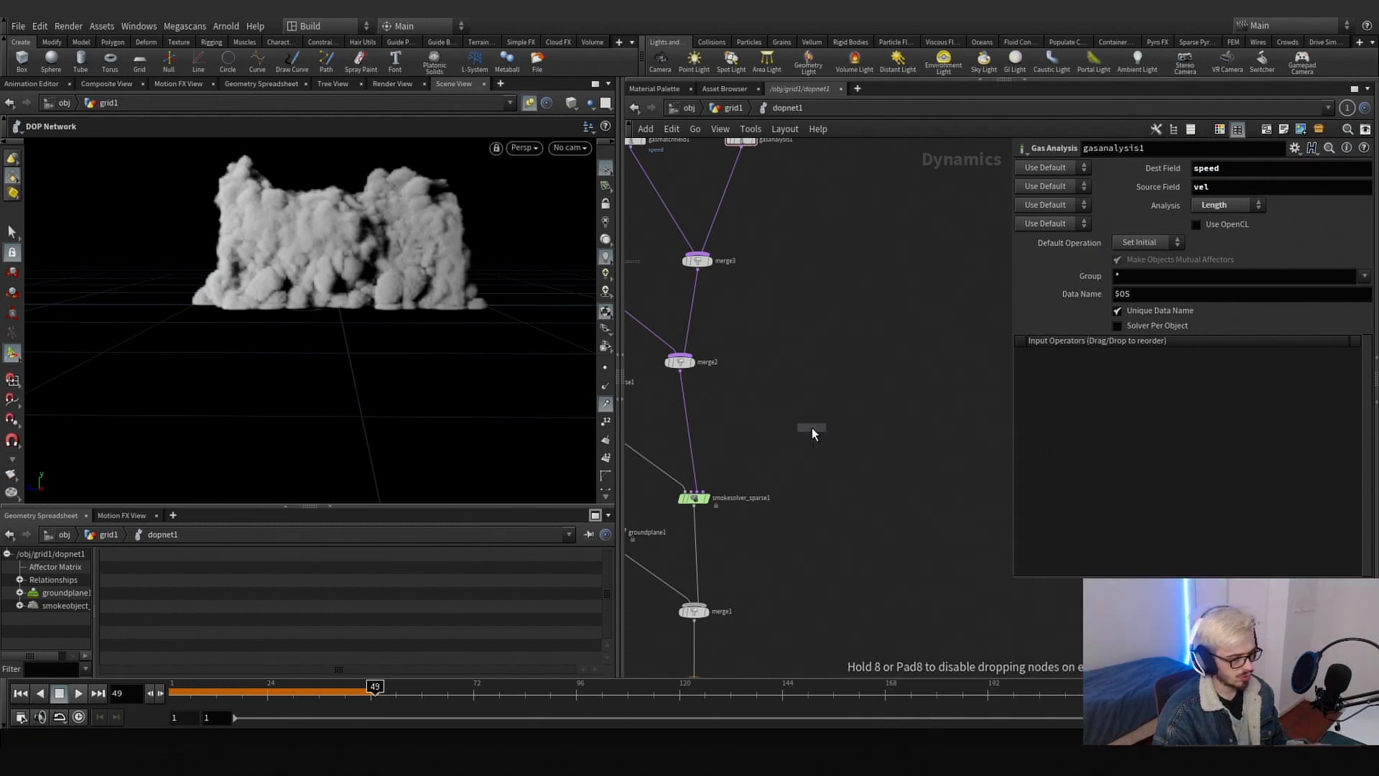
left_click(821, 411)
left_click(820, 417)
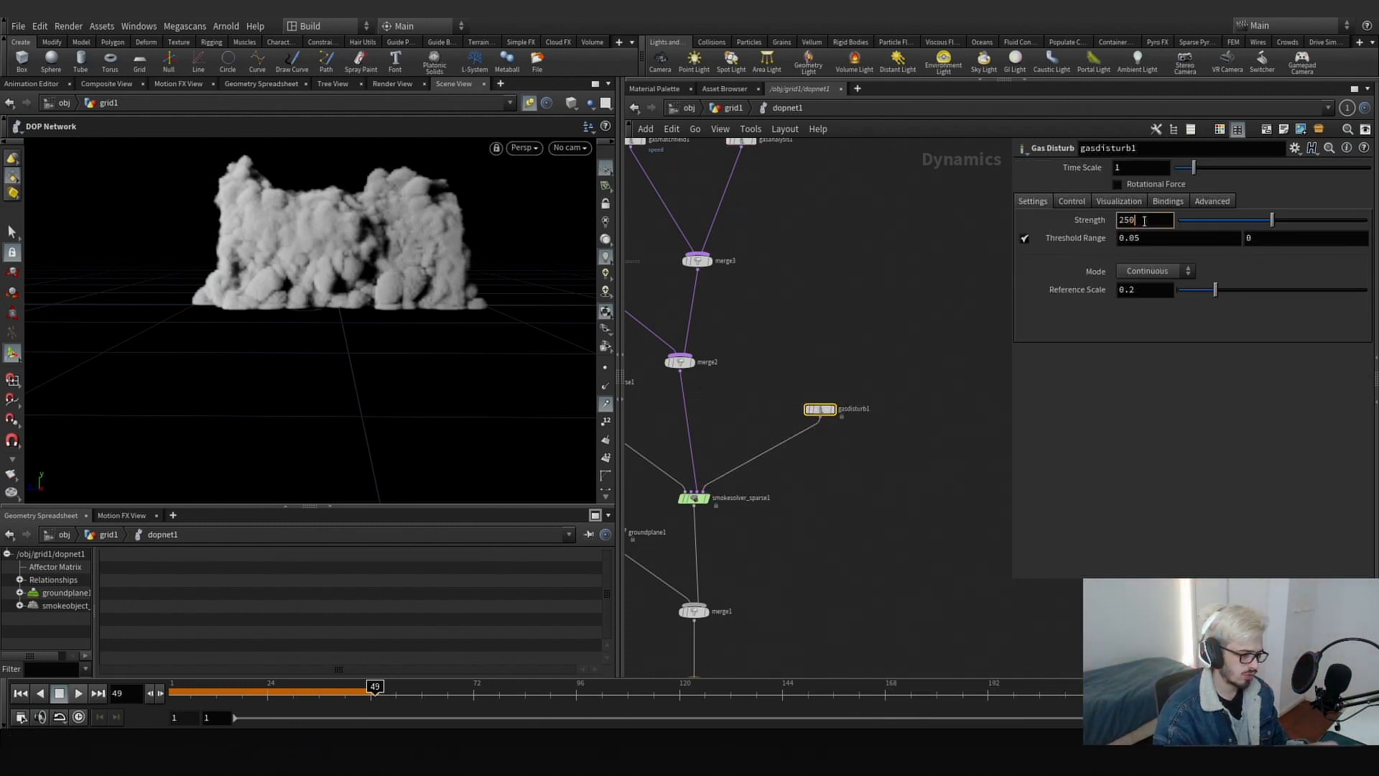
- Set the Gas Disturb's Strength to 250, Mode to Block-Based and Base Block Size to 6
key("Tab")
left_click(1152, 272)
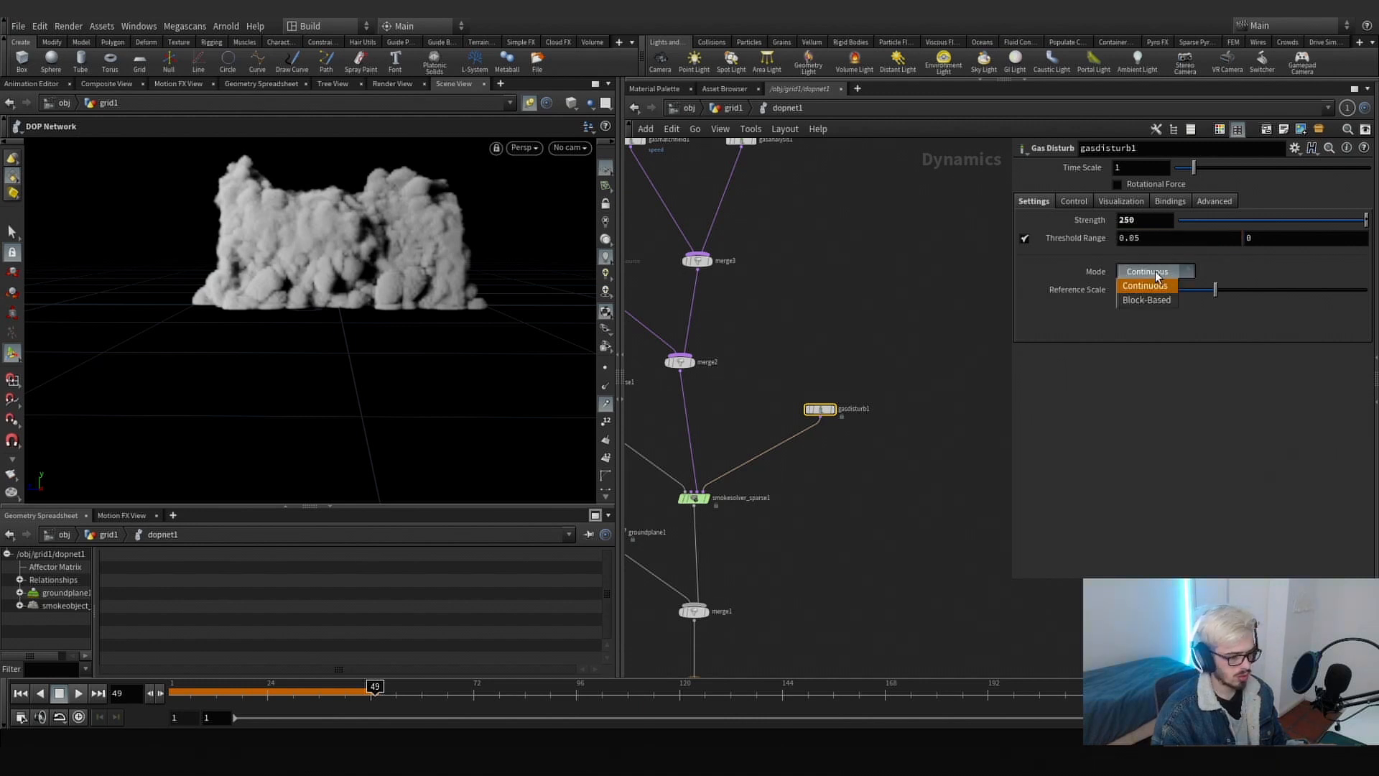
left_click(1153, 299)
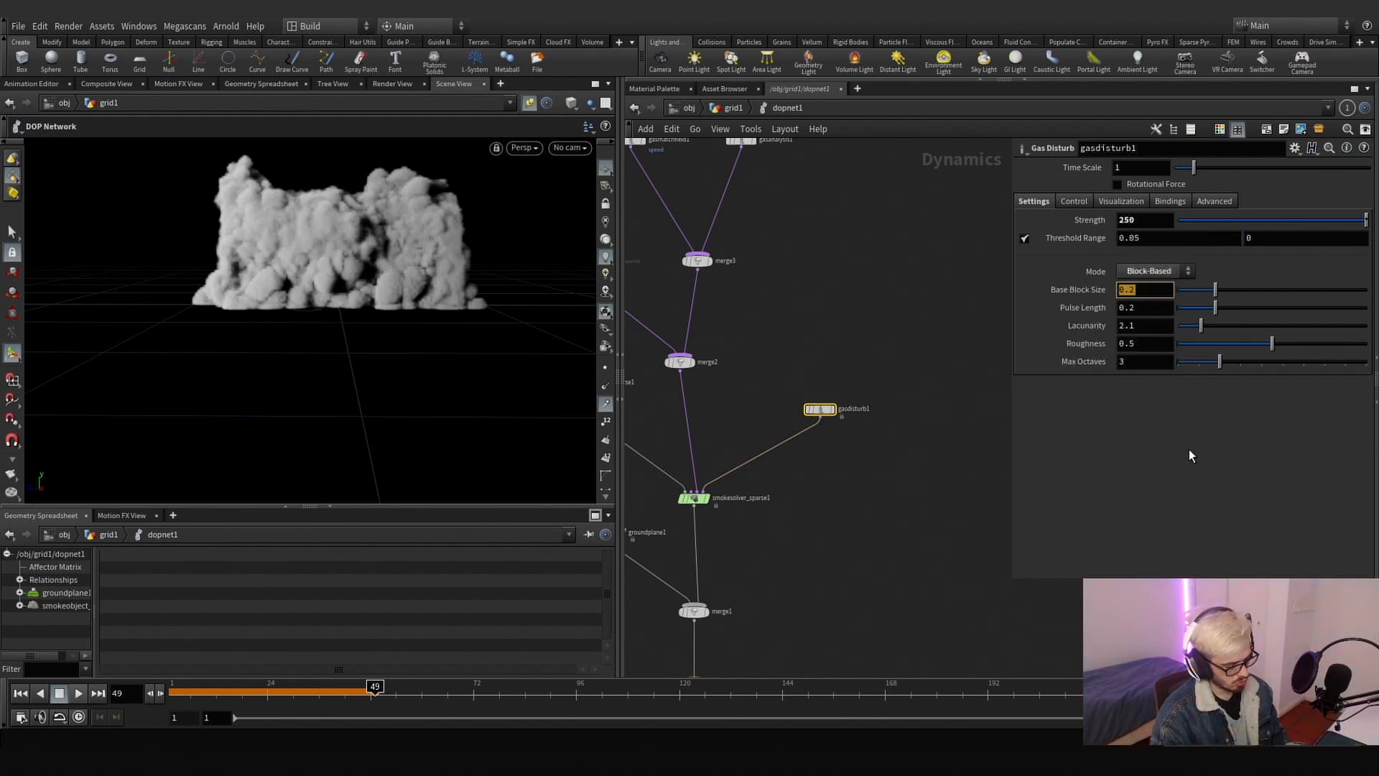
type("6")
key("Return")
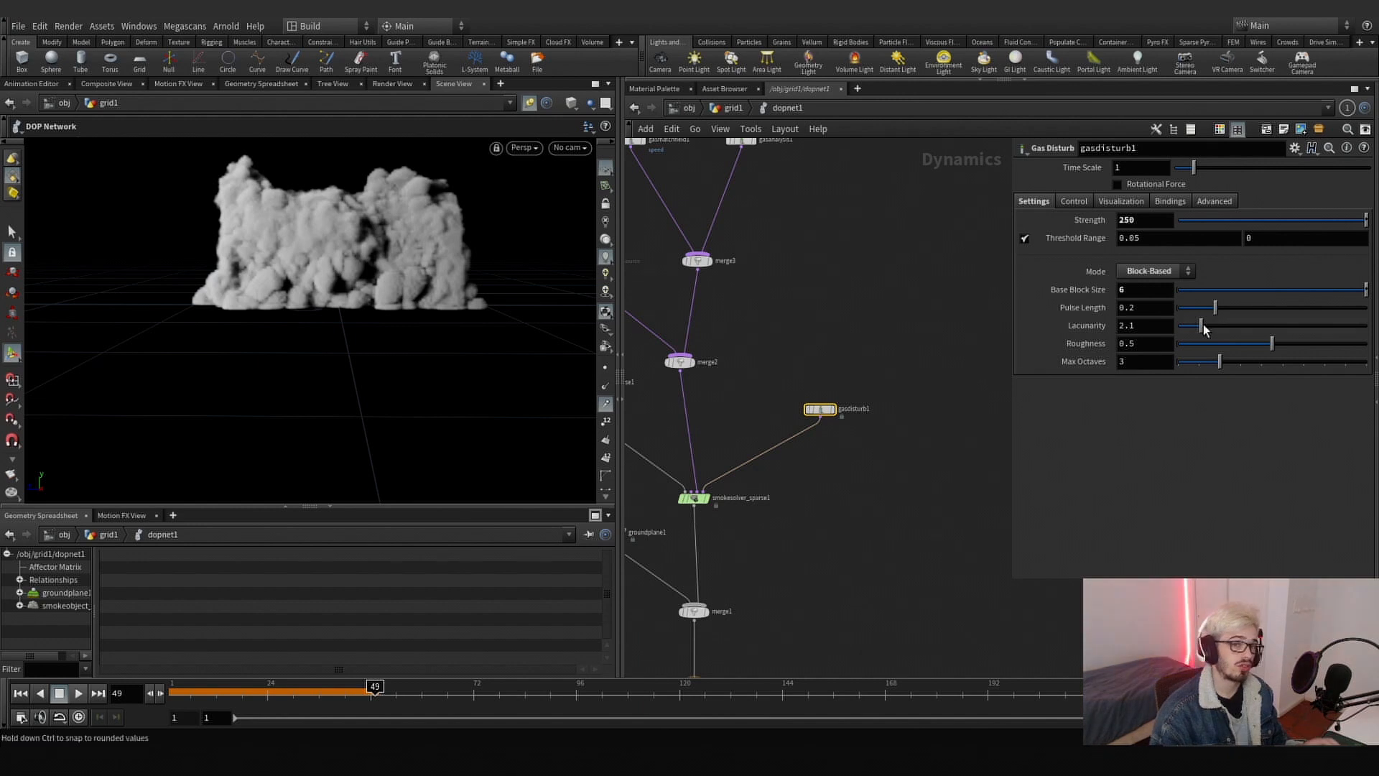
- Enable the Gas Disturb's Control Field, set it to speed and set the Control Range maximum to 100
left_click(1074, 201)
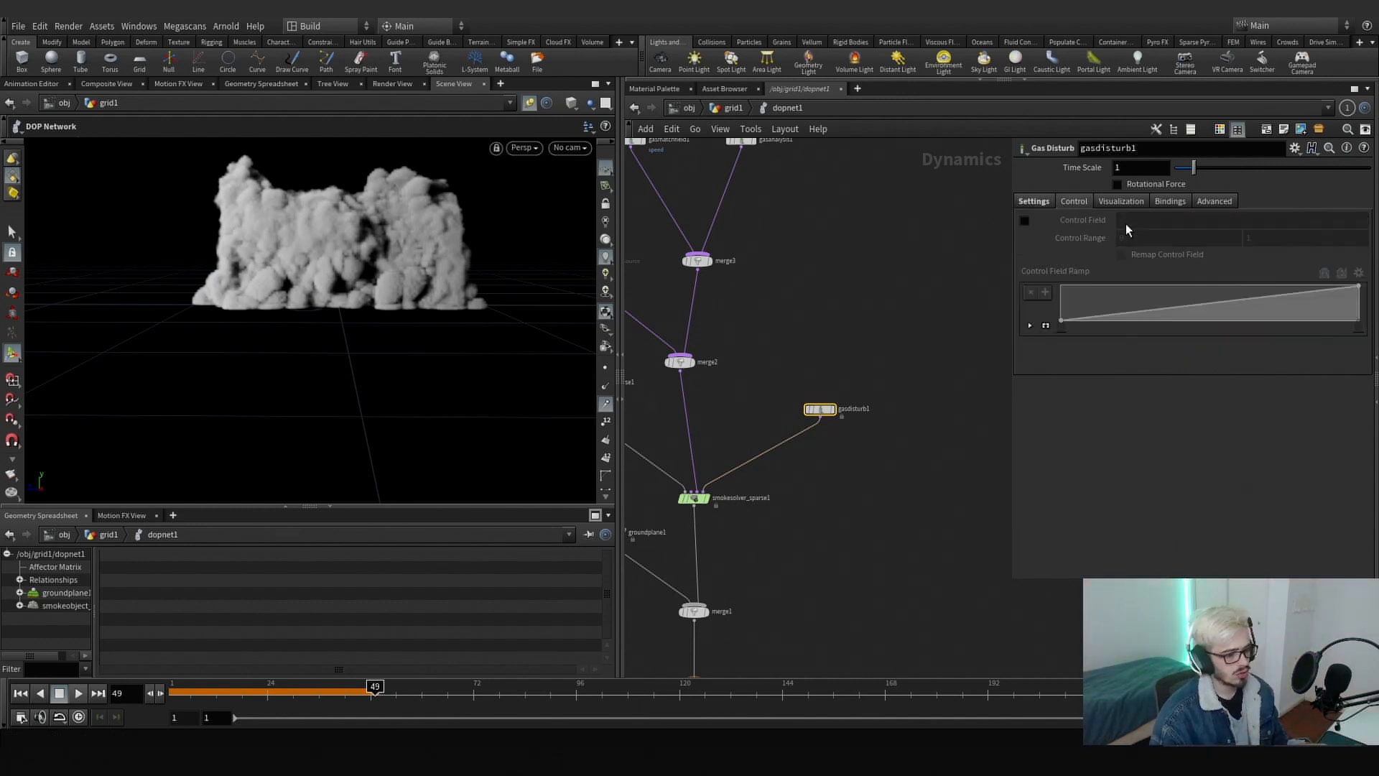
left_click(1025, 220)
left_click(1158, 221)
type("s")
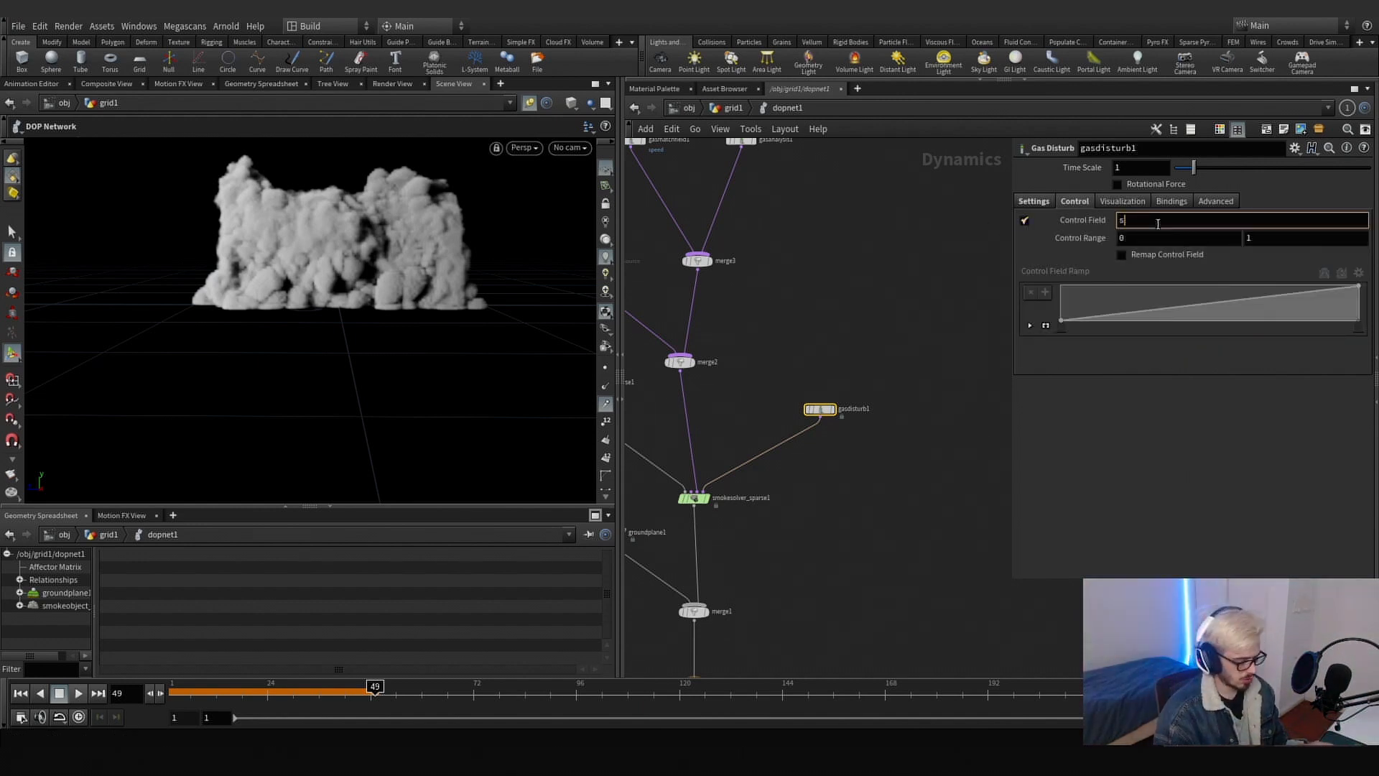
type("peed")
key("Tab")
key("Tab")
type("100")
key("Return")
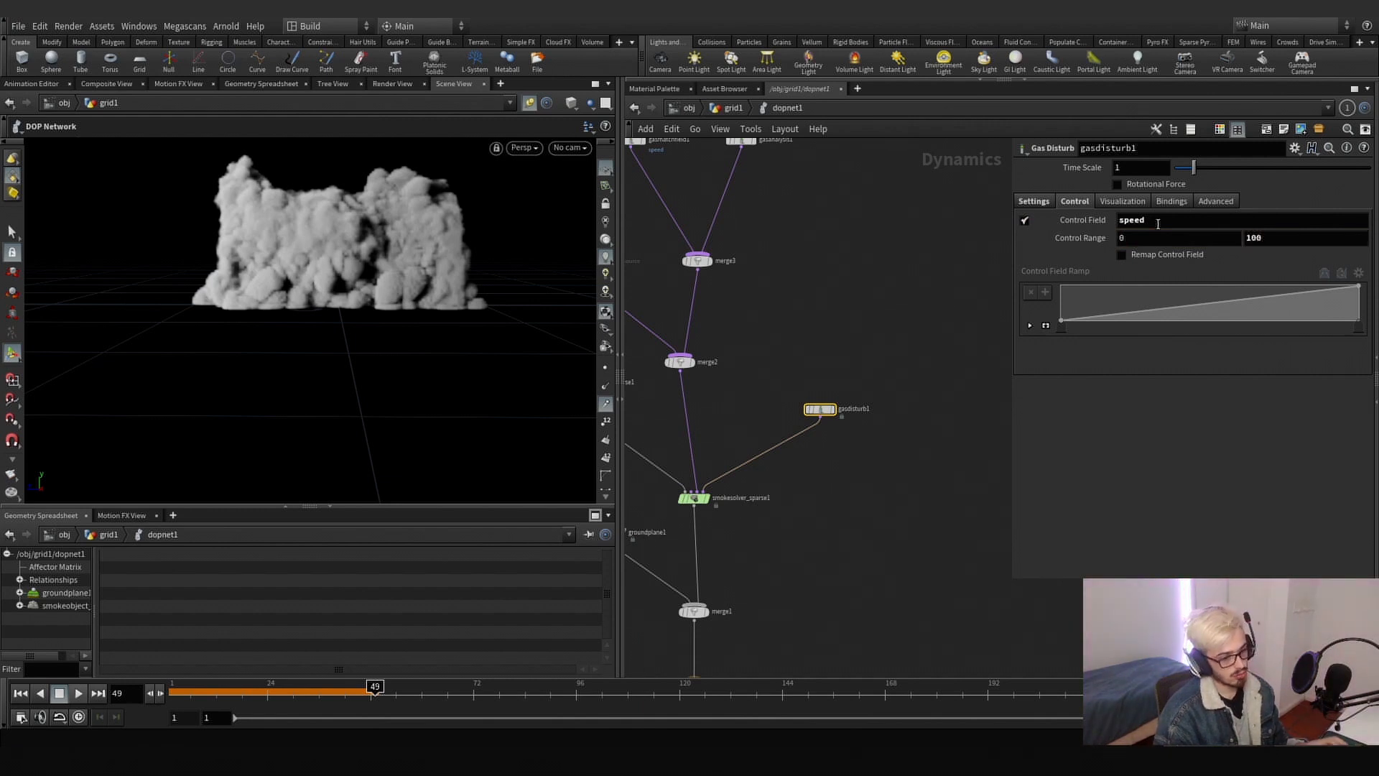
left_click(1270, 236)
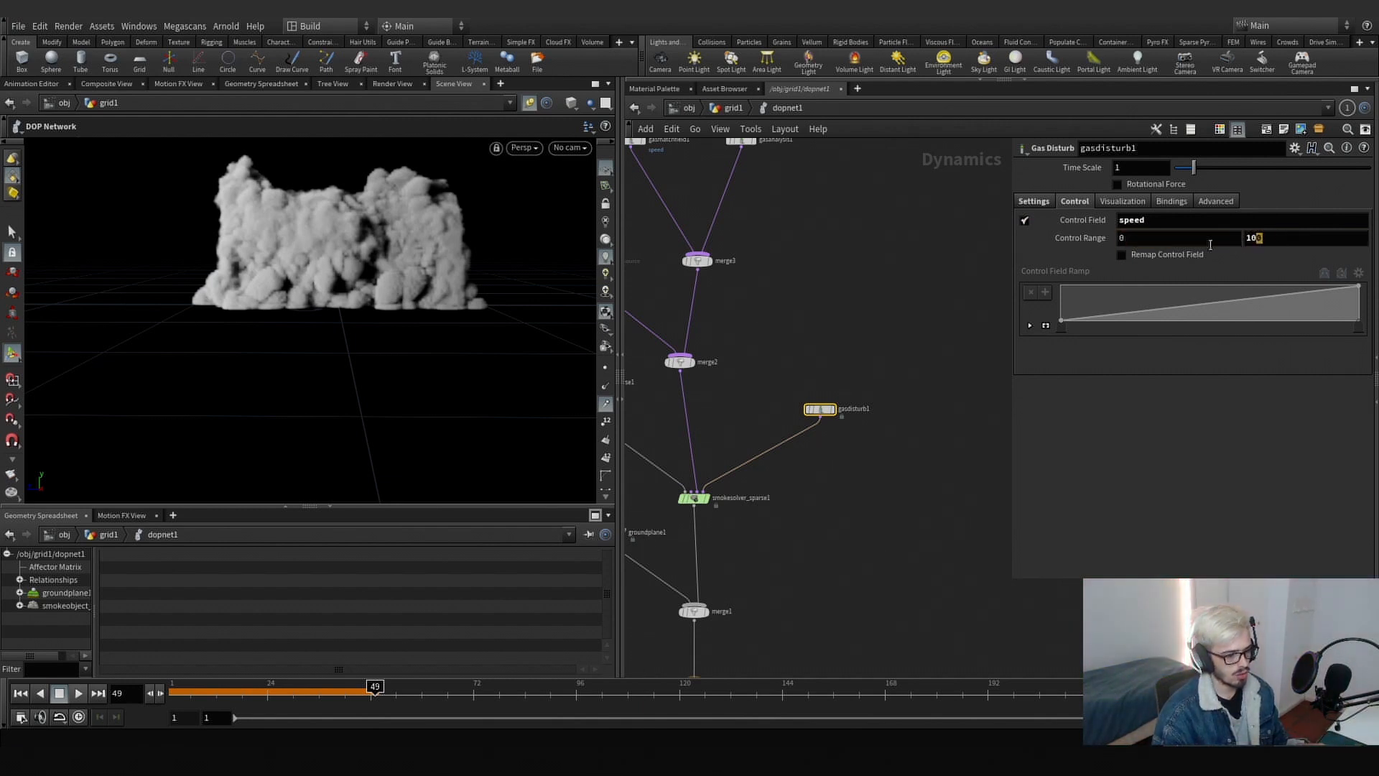
- Play the disturbed smoke simulation from frame 1, view it closer from above, and scrub through the cached frames
left_click(874, 436)
scroll(874, 435, "up", 1)
left_click_drag(360, 692, 171, 693)
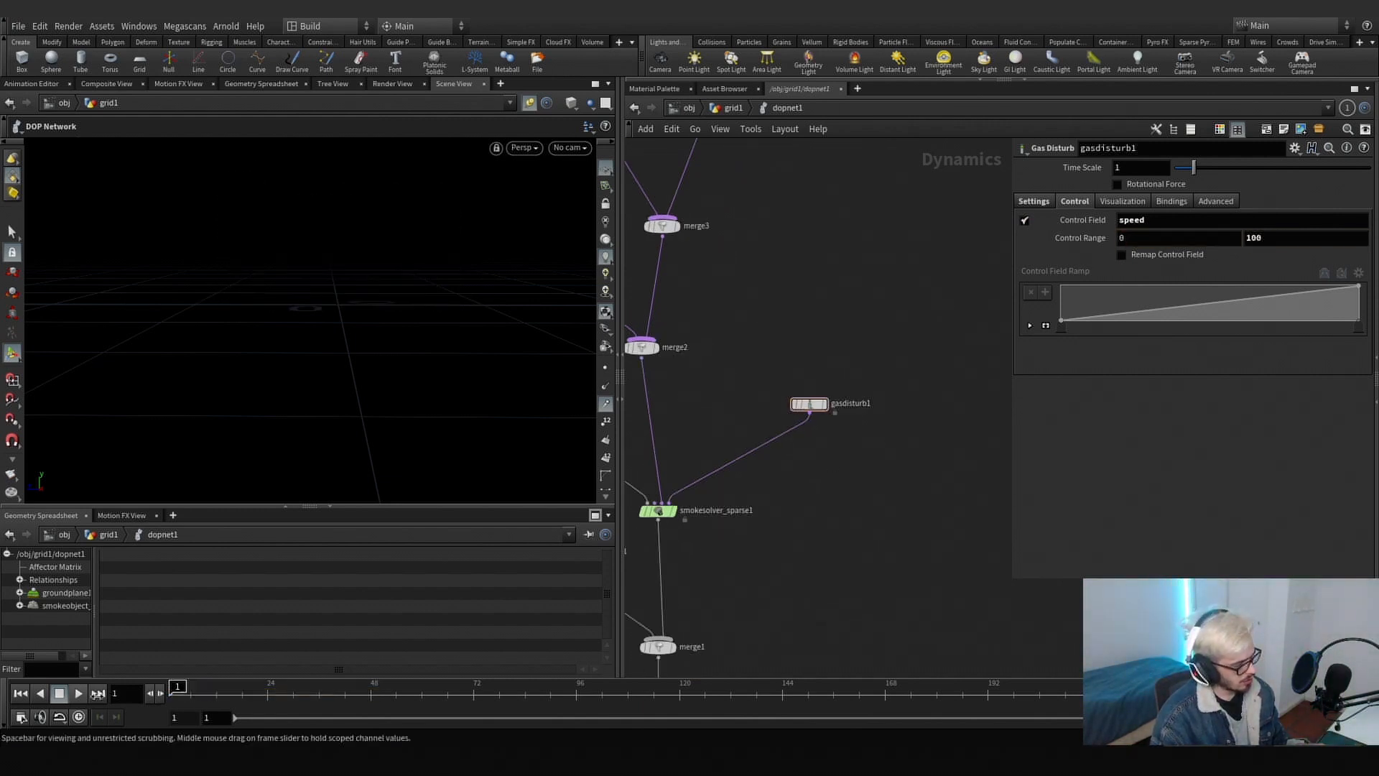
left_click(80, 695)
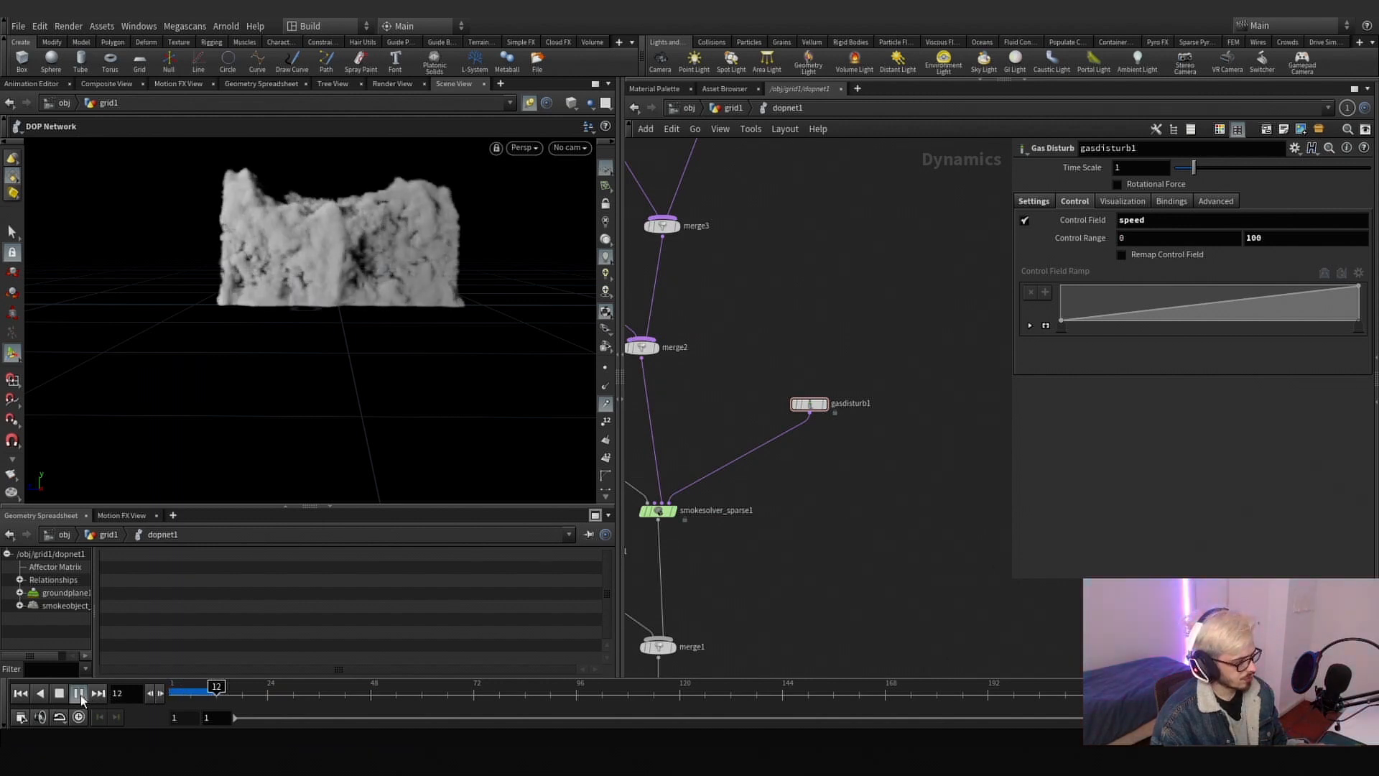
left_click_drag(309, 292, 304, 311, "alt")
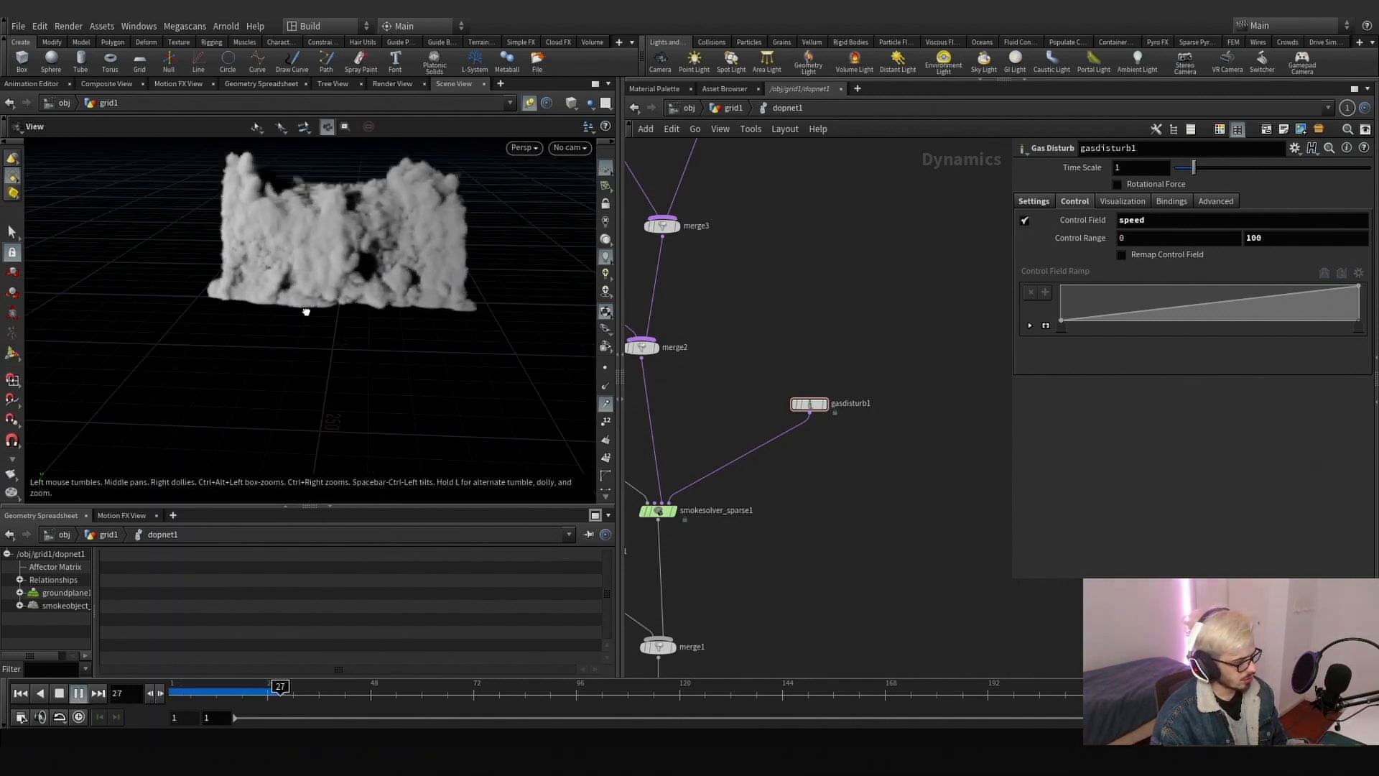
right_click_drag(331, 280, 325, 315, "alt")
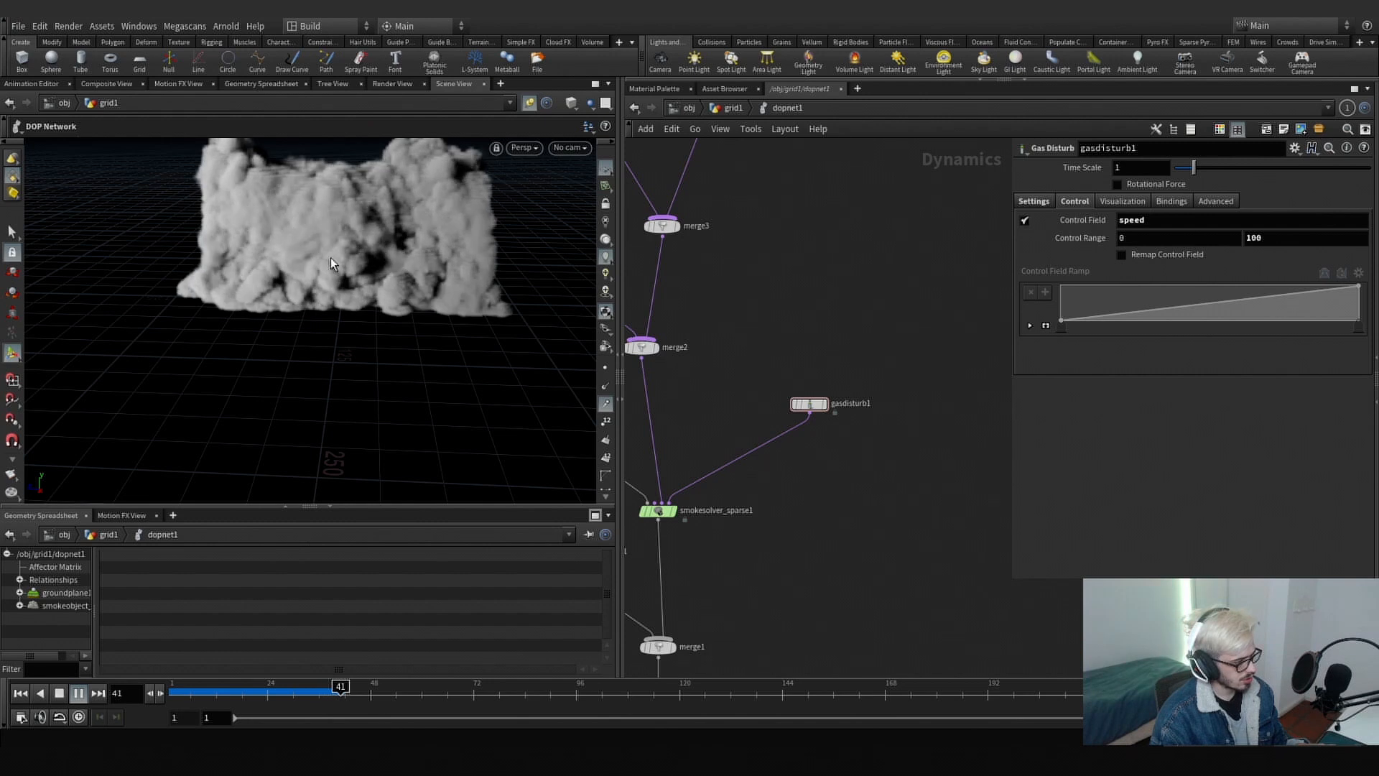
left_click_drag(297, 697, 332, 697)
- Set the Gas Disturb's Threshold Range minimum to 0.15, Max Octaves to 4, Lacunarity to 2.85 and Roughness to 0.55
left_click(1025, 203)
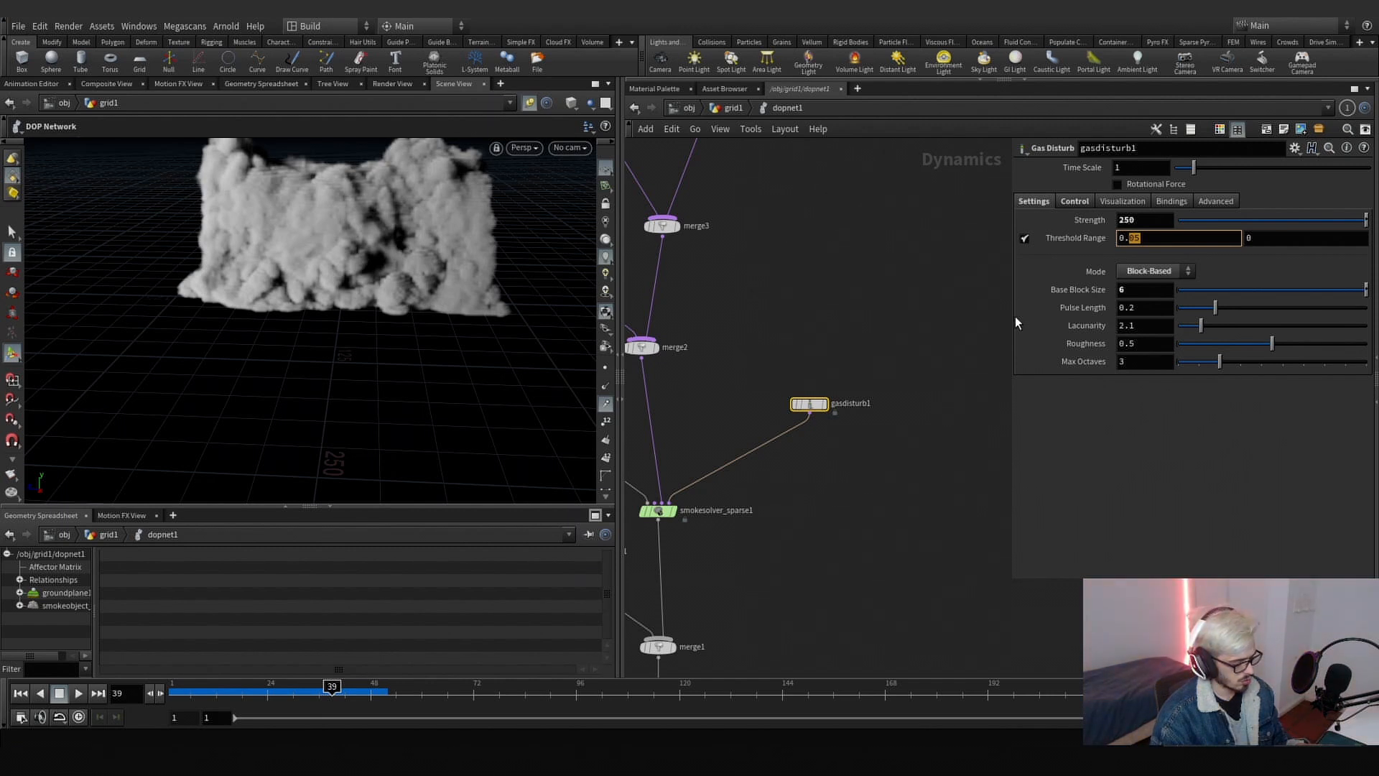
type("2")
key("BackSpace")
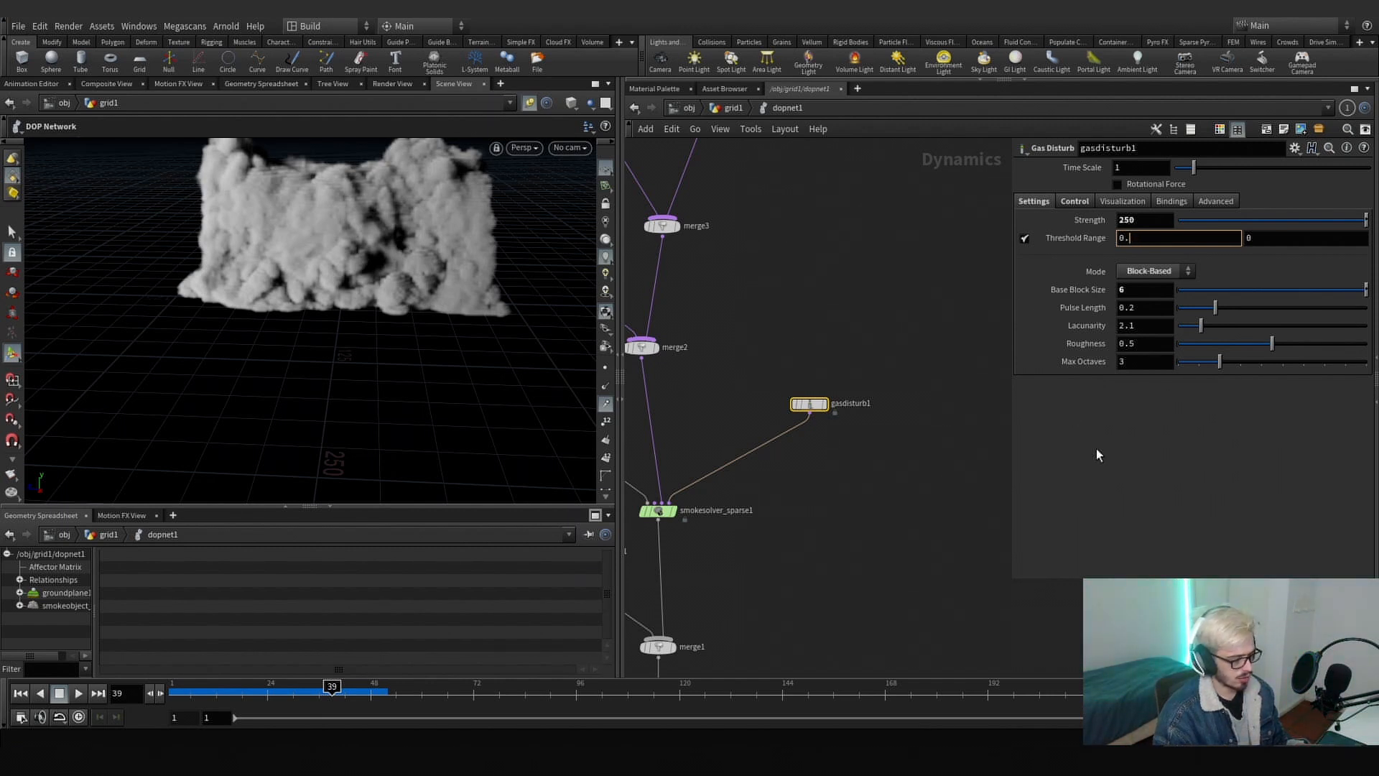
type("15")
key("Return")
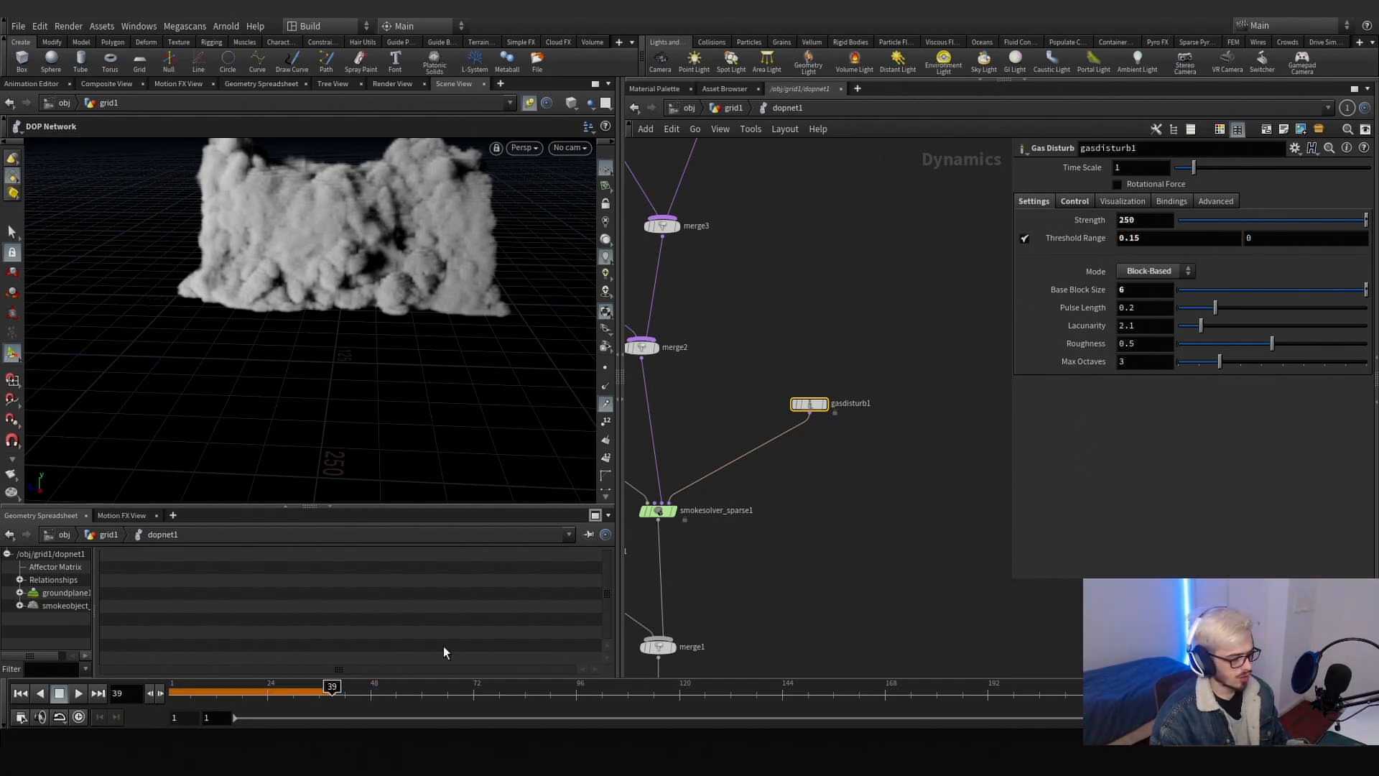
left_click(1237, 363)
left_click(1218, 327)
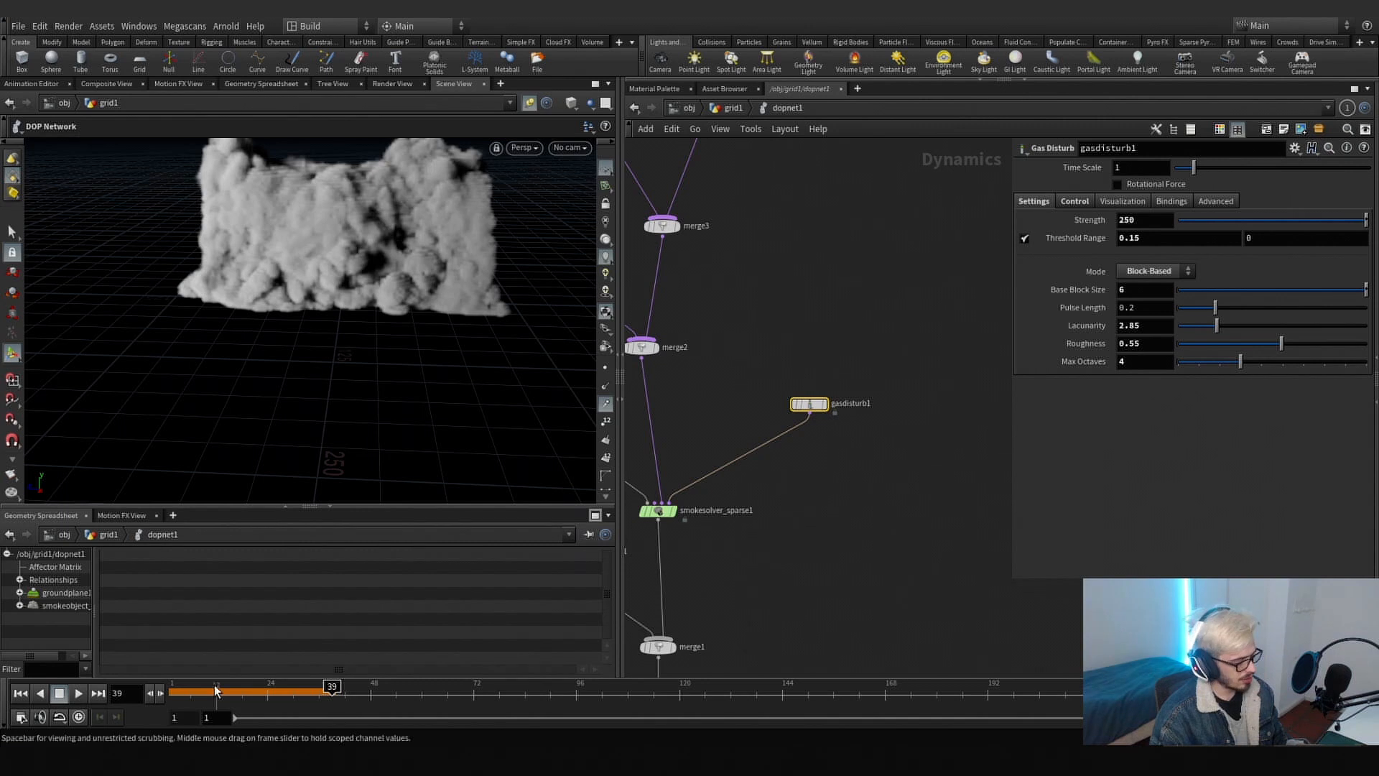
- Play the smoke simulation from frame 1, view it closer from a lower angle, and go back to frame 27
left_click(172, 693)
left_click(80, 696)
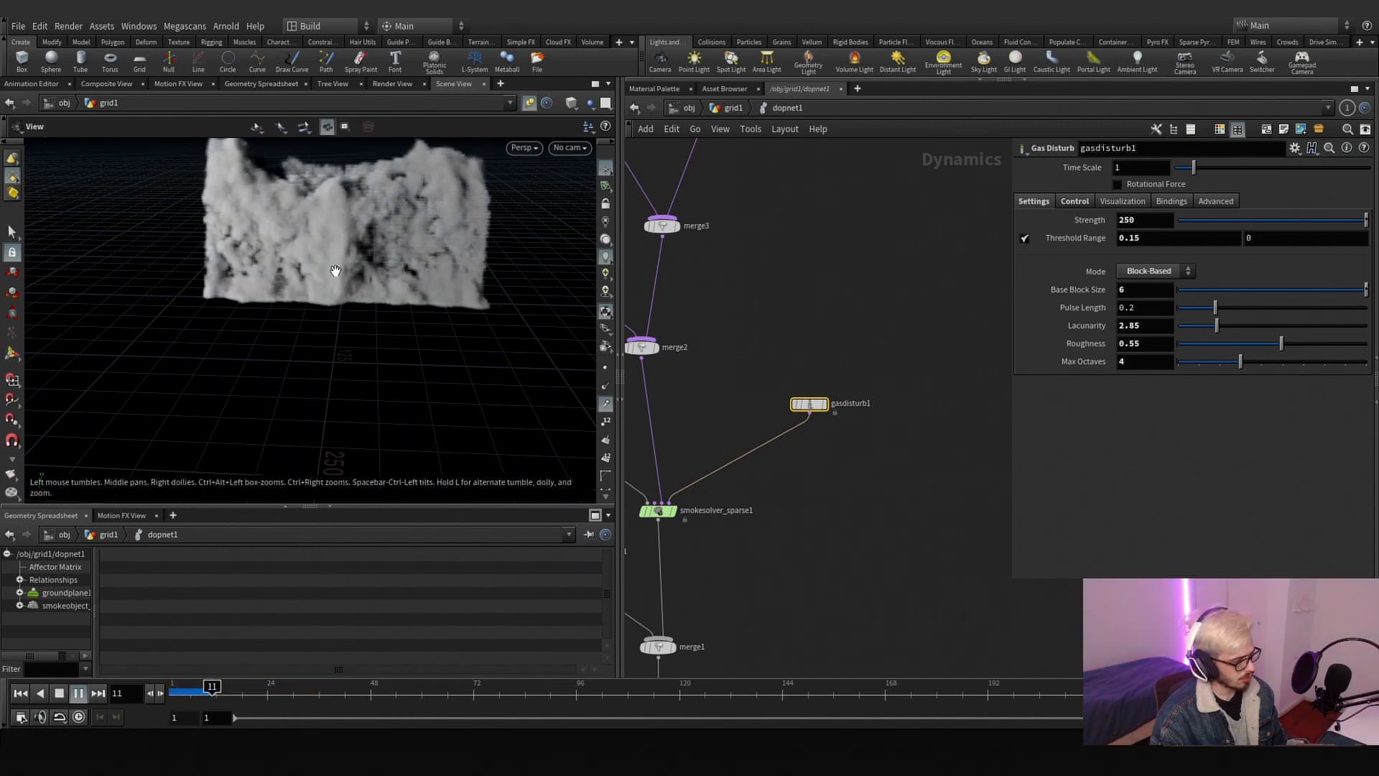
scroll(336, 271, "up", 2)
middle_click_drag(336, 271, 334, 289, "alt")
left_click_drag(335, 290, 336, 269, "alt")
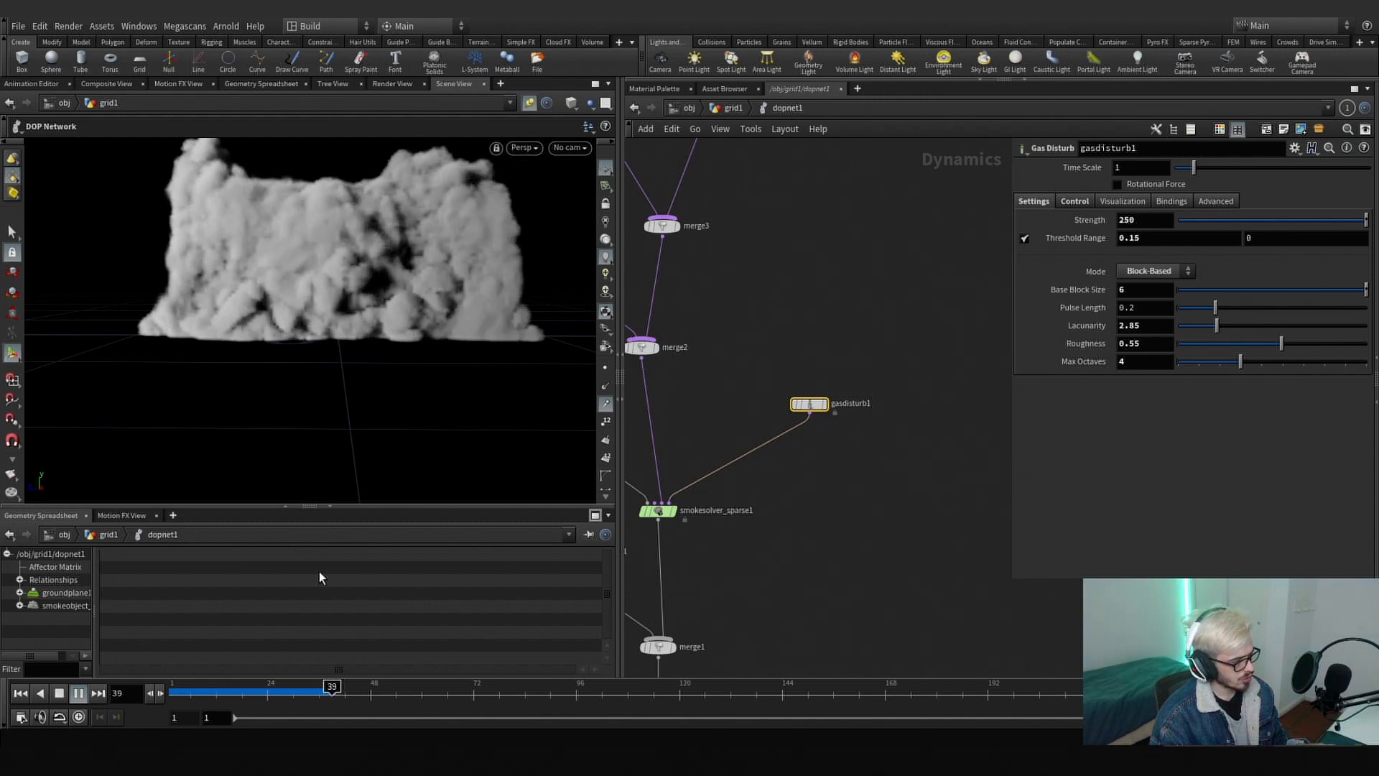
left_click(282, 698)
- Rename the Gas Disturb node as low and place a duplicate of it beside the original
middle_click_drag(705, 377, 916, 355)
left_click(704, 350)
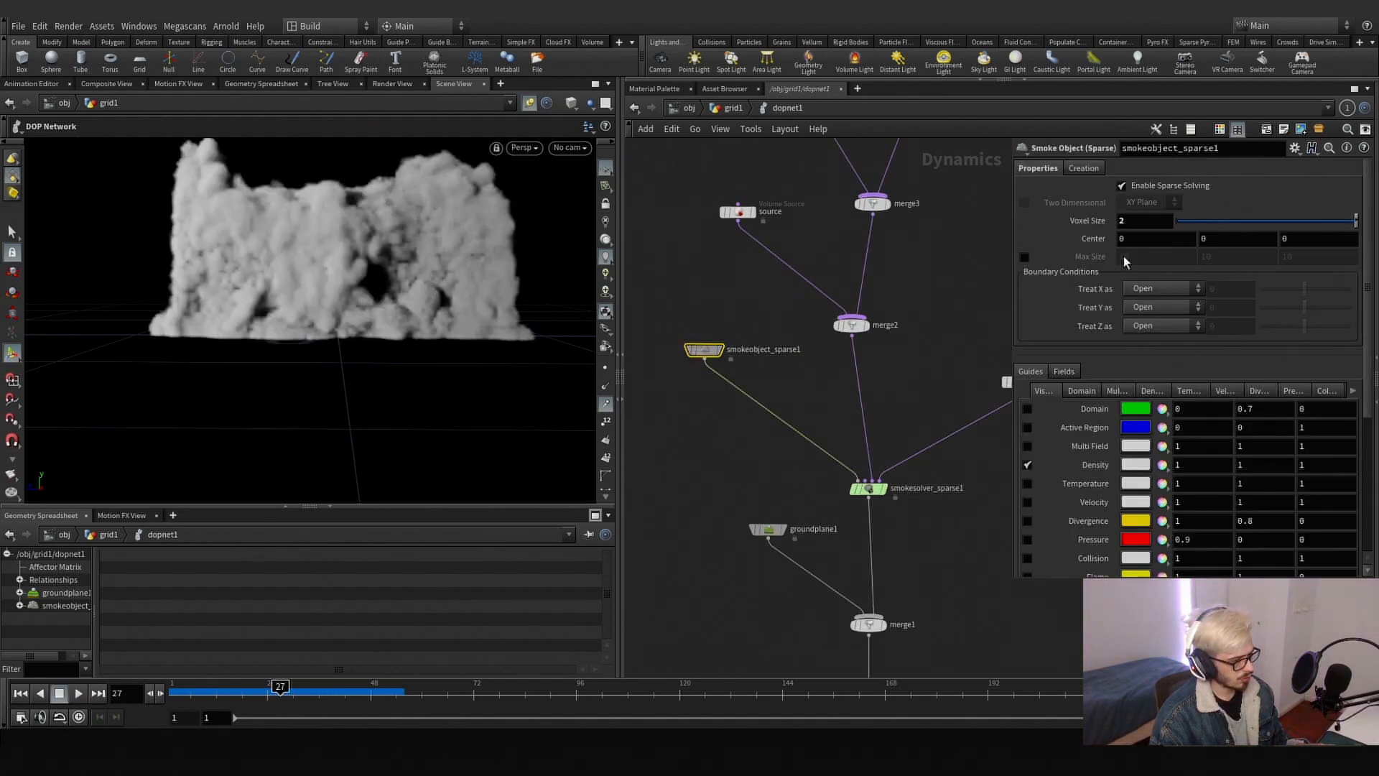
middle_click_drag(1009, 379, 825, 412)
left_click(822, 412)
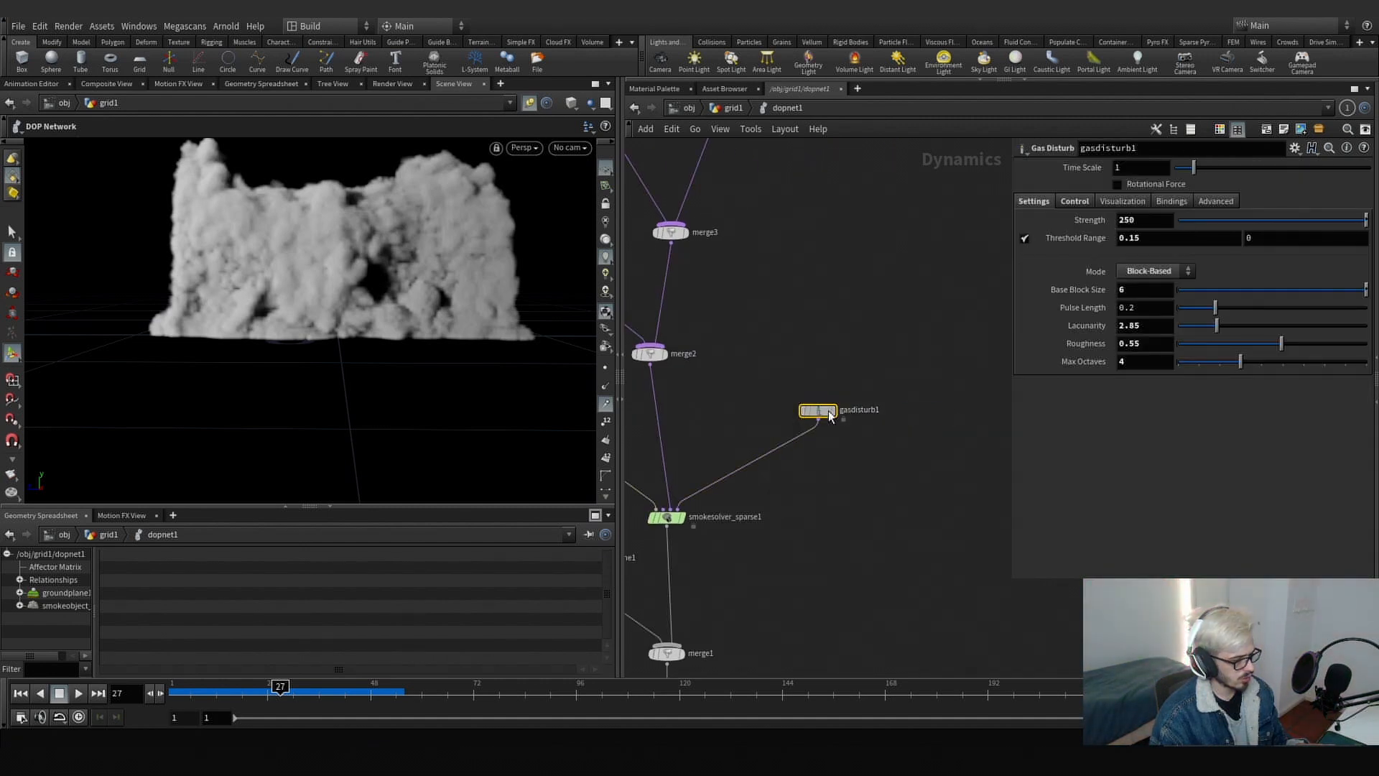
double_click(859, 410)
type("low")
key("Return")
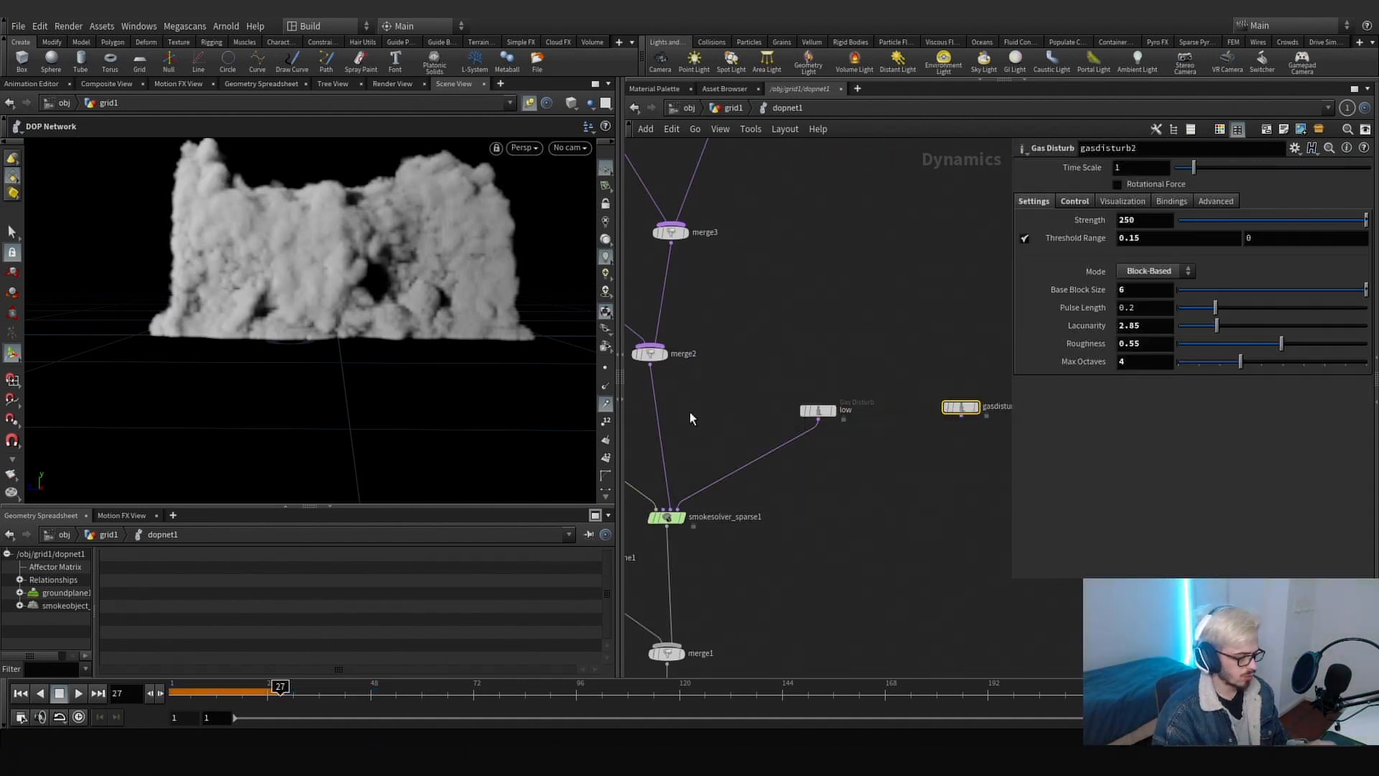
- Insert a Merge node between the low Gas Disturb and the sparse smoke solver, and wire the duplicated Gas Disturb into it
key("Tab")
type("merge")
key("Return")
left_click(781, 491)
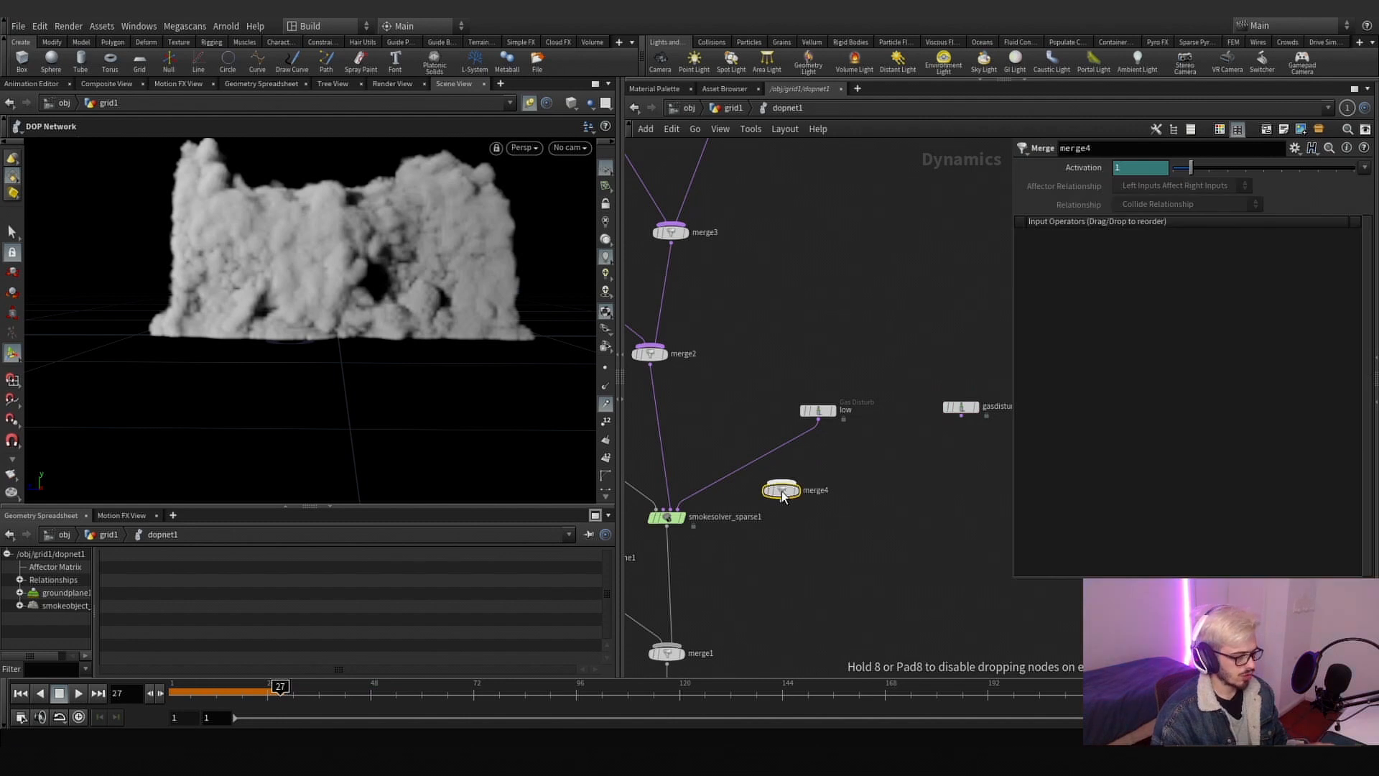
left_click_drag(781, 491, 876, 467)
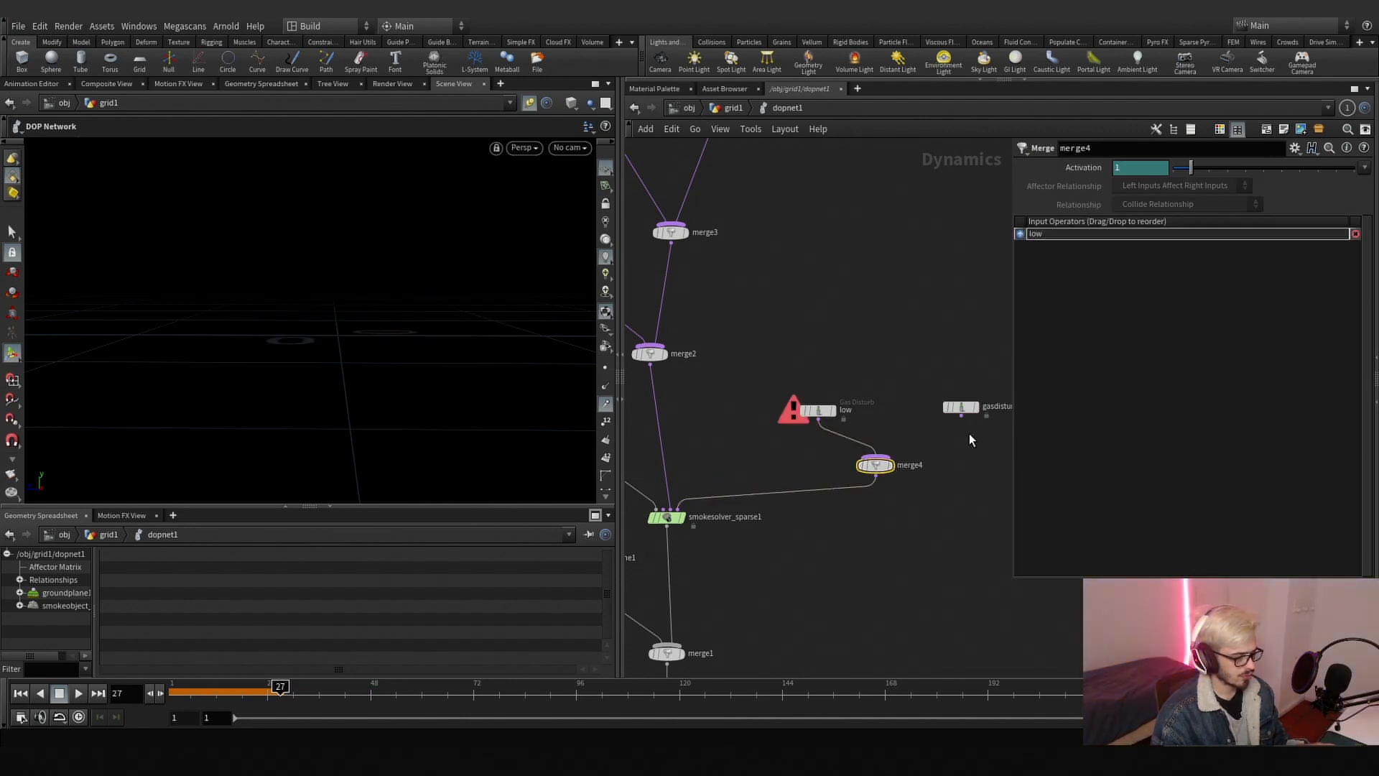
left_click(961, 416)
left_click(884, 457)
- Set the duplicated Gas Disturb's Base Block Size to 3 and its Control Range maximum to 80
left_click(962, 407)
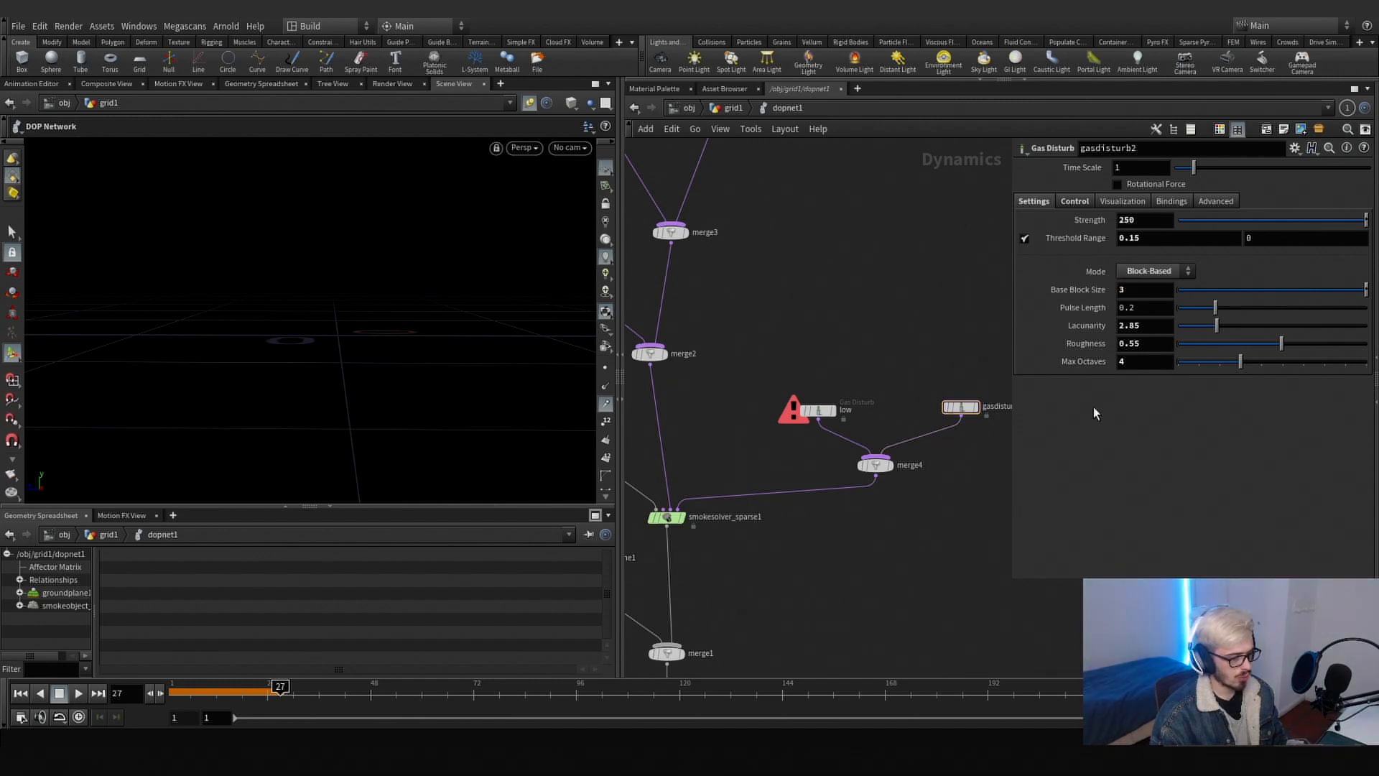
left_click(1075, 203)
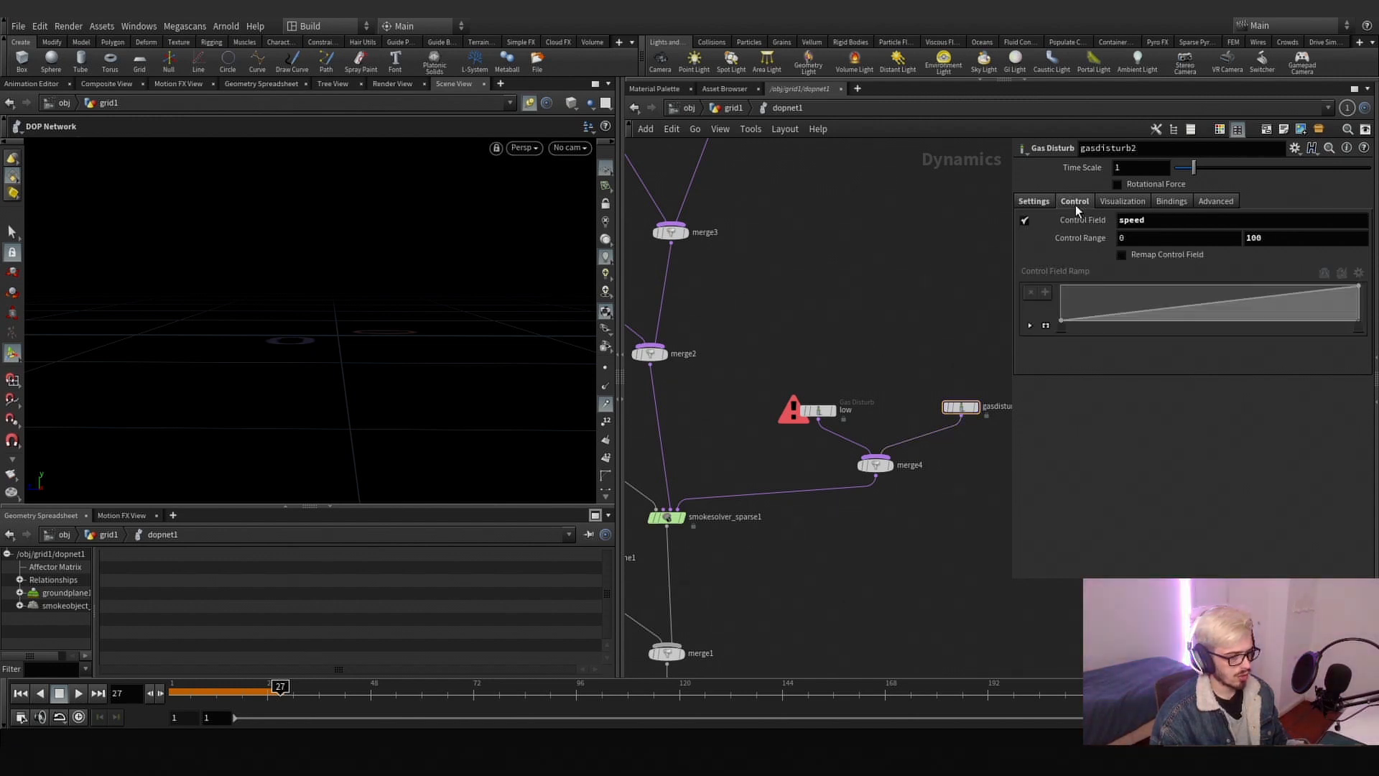
left_click_drag(1305, 244, 1156, 243)
type("80")
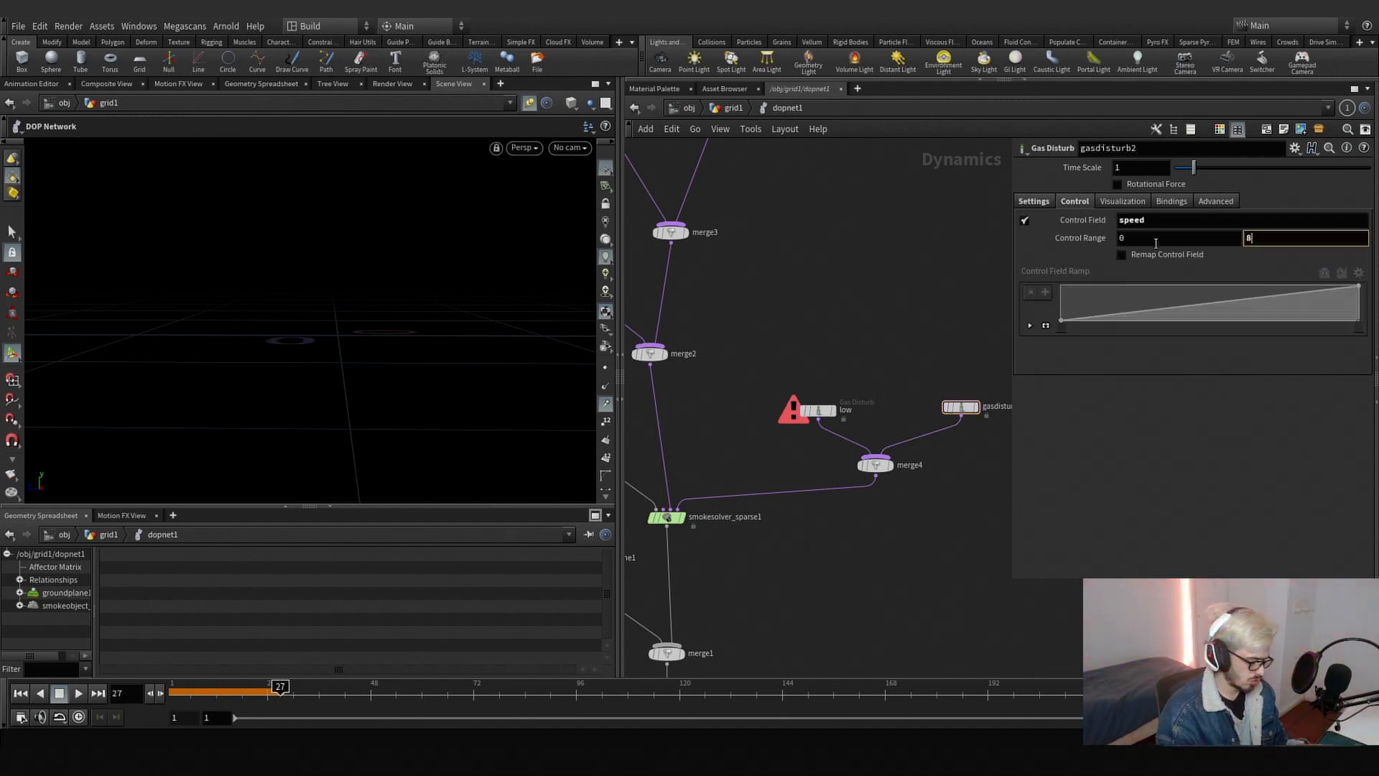
key("Return")
- Play the simulation from frame 1 with both disturbances, orbit around the smoke, and stop at frame 64
left_click(173, 691)
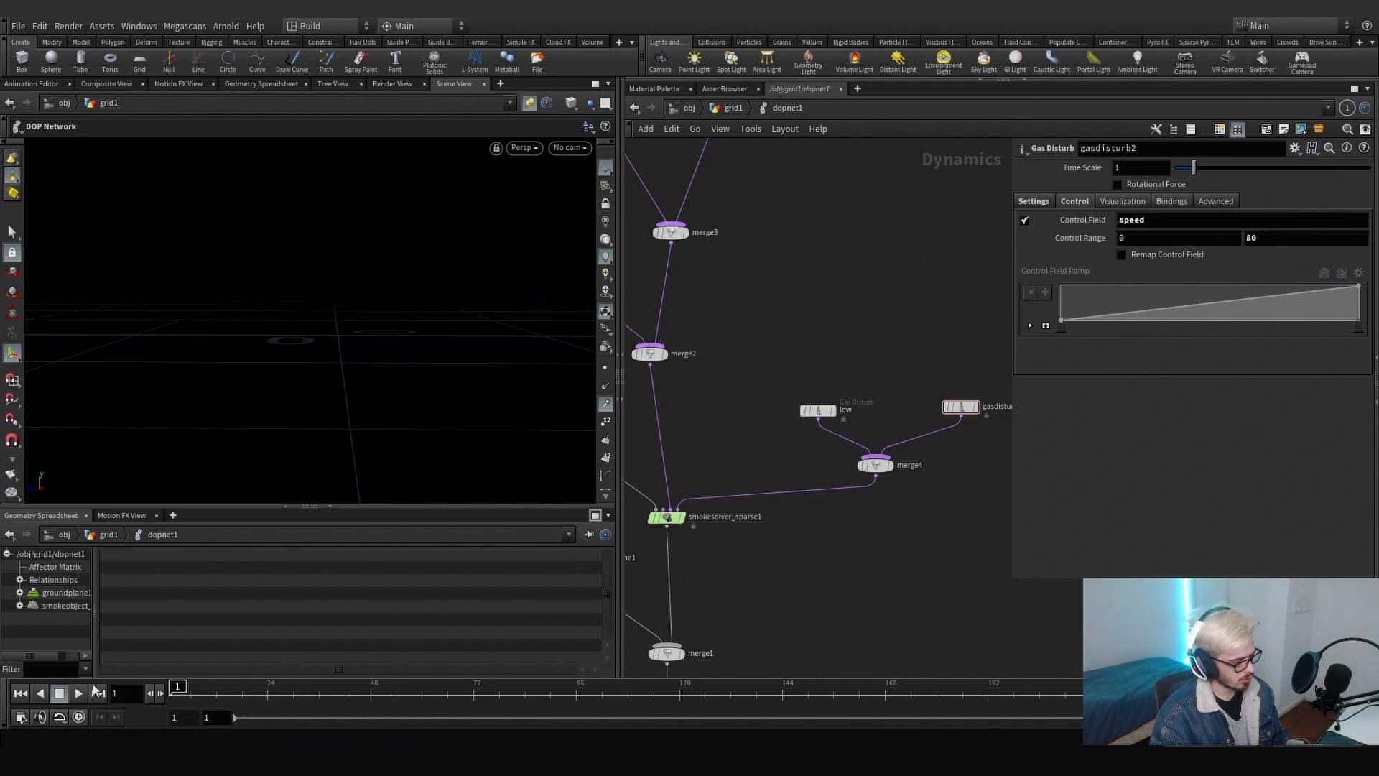
left_click(77, 693)
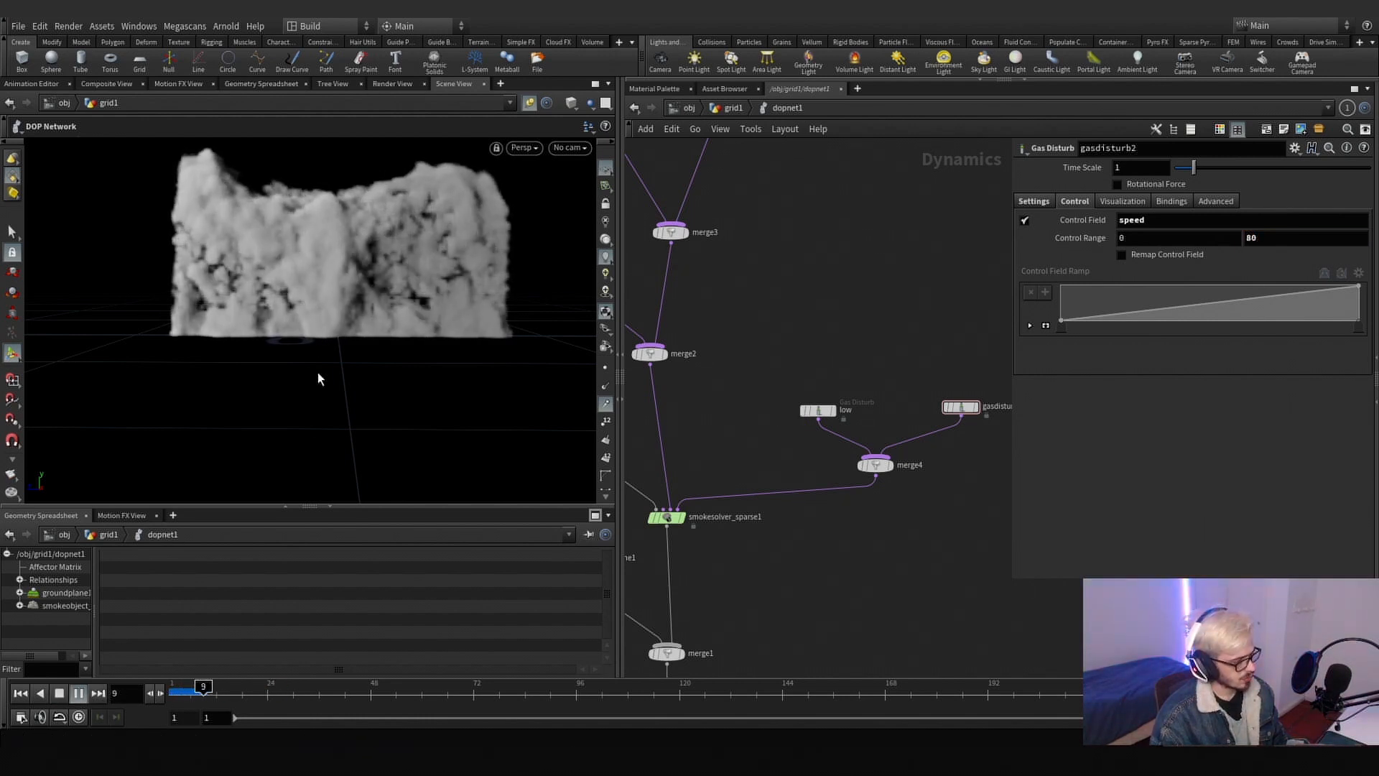
left_click_drag(330, 260, 321, 274, "alt")
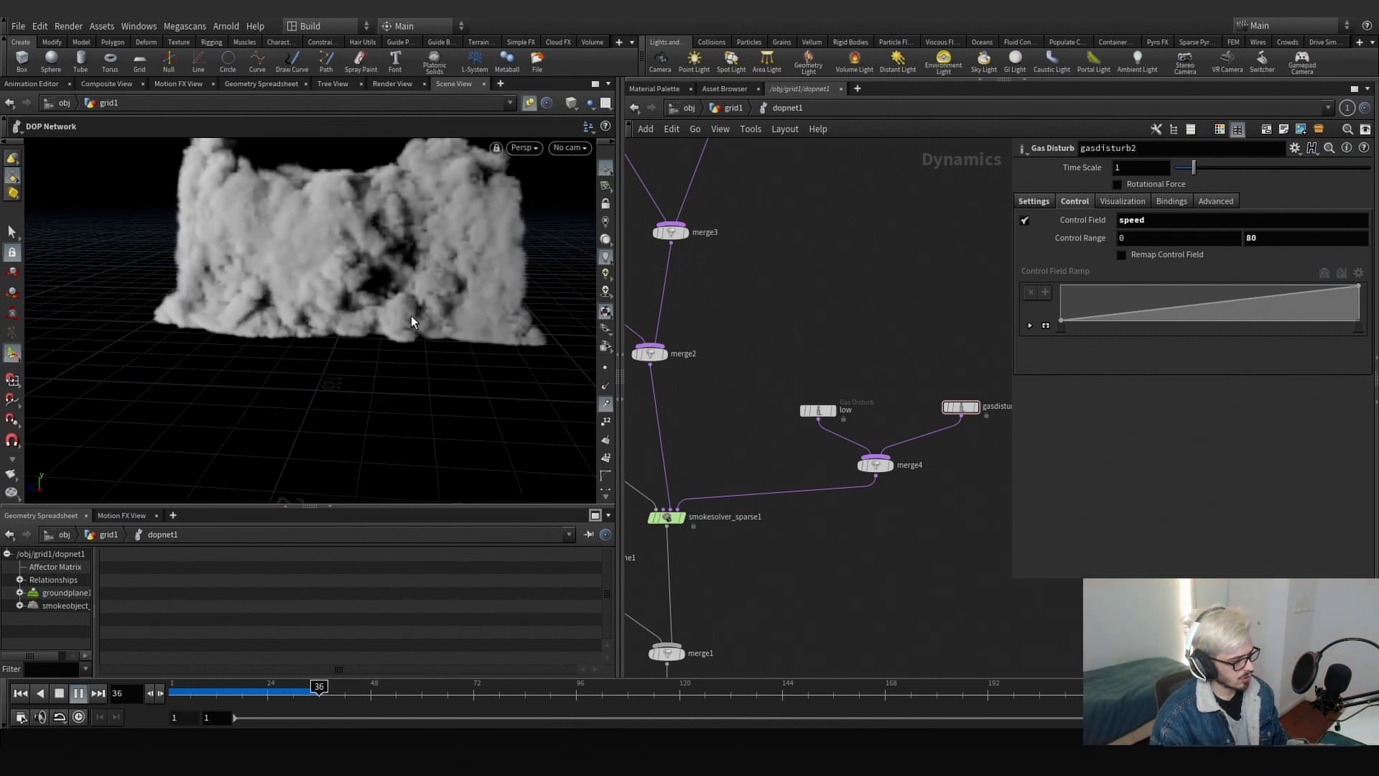
left_click_drag(369, 271, 332, 312, "alt")
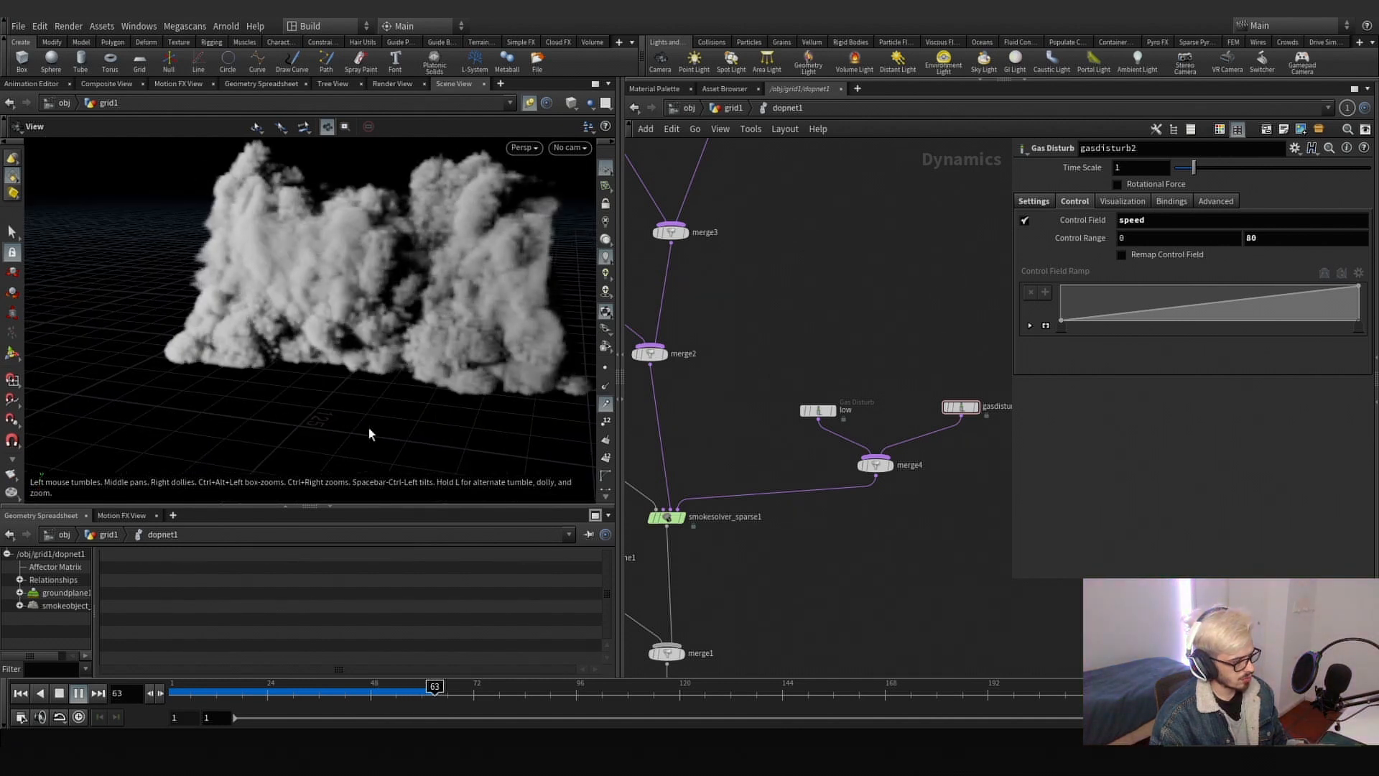
left_click(439, 689)
- Set the sparse smoke object's Voxel Size to 1
middle_click_drag(710, 468, 847, 457)
middle_click_drag(764, 441, 920, 453)
left_click_drag(771, 419, 816, 338)
left_click(865, 420)
middle_click_drag(916, 456, 714, 349)
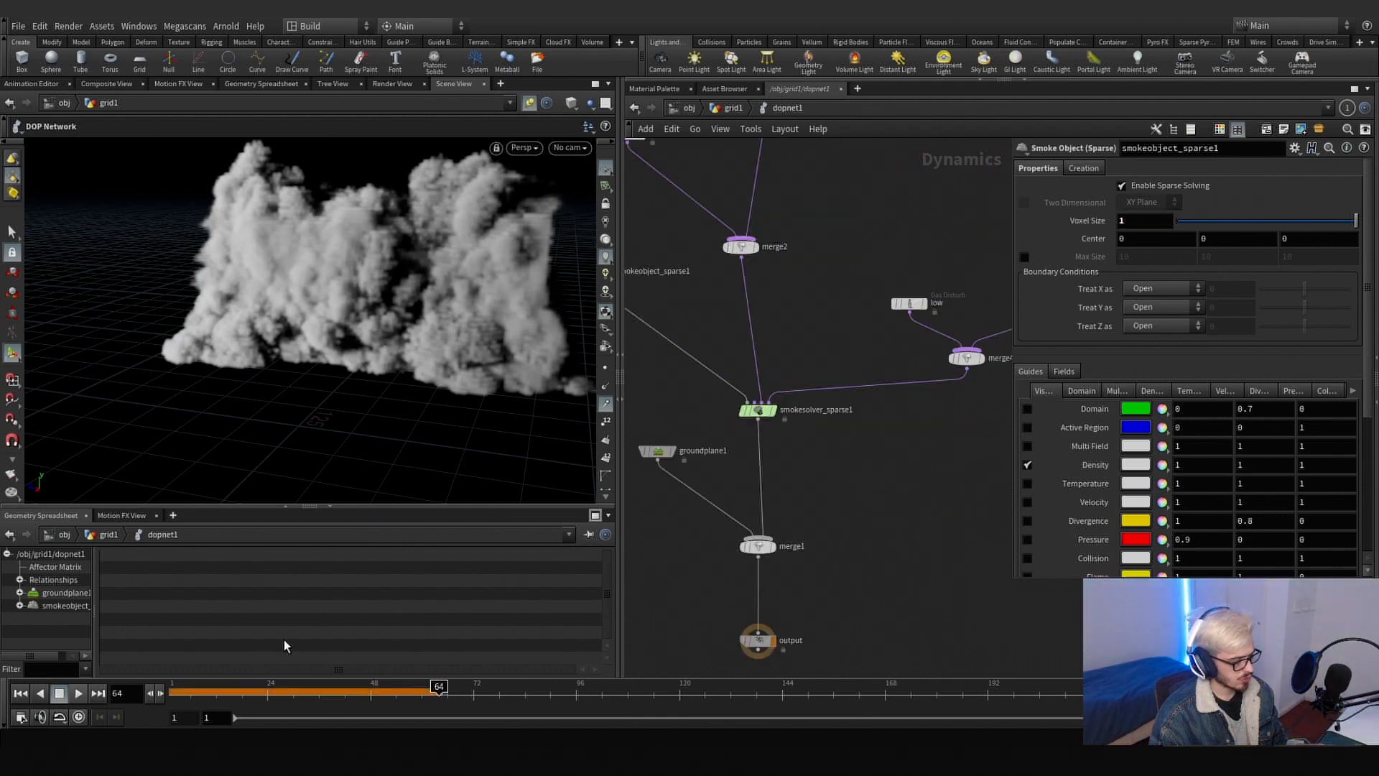
- Play the finer smoke simulation from frame 1, scrub through the cached frames, and view it from ground level
left_click_drag(179, 696, 87, 703)
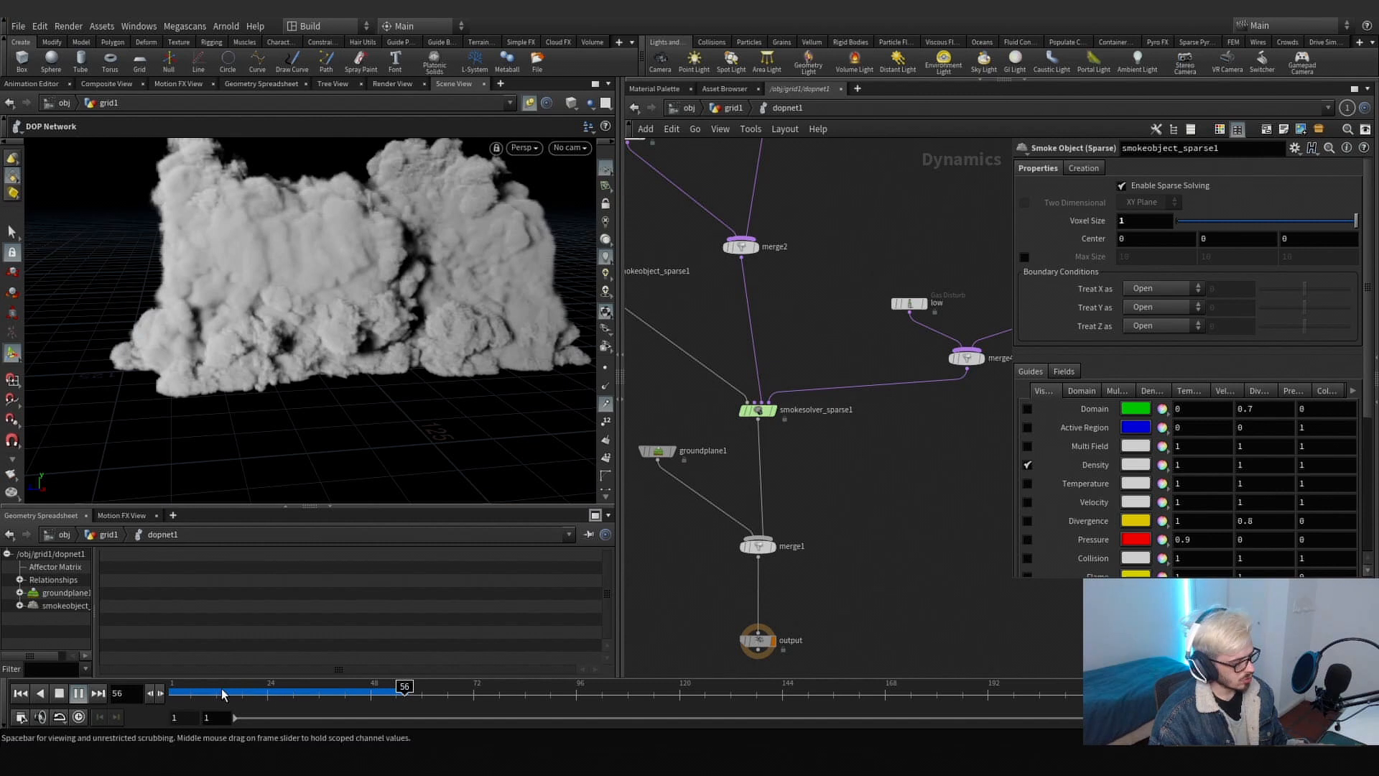
left_click_drag(222, 694, 374, 691)
left_click_drag(400, 375, 342, 424, "alt")
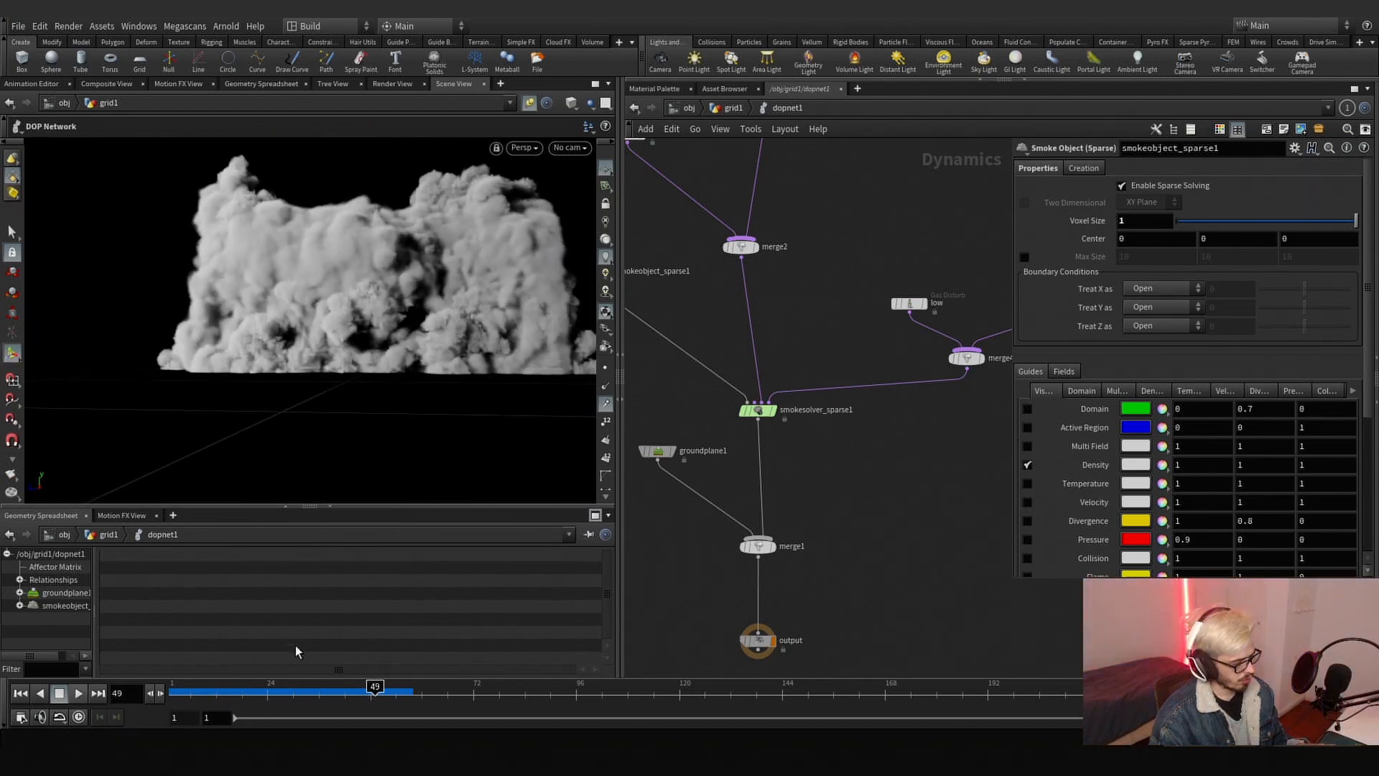
left_click_drag(240, 694, 482, 692)
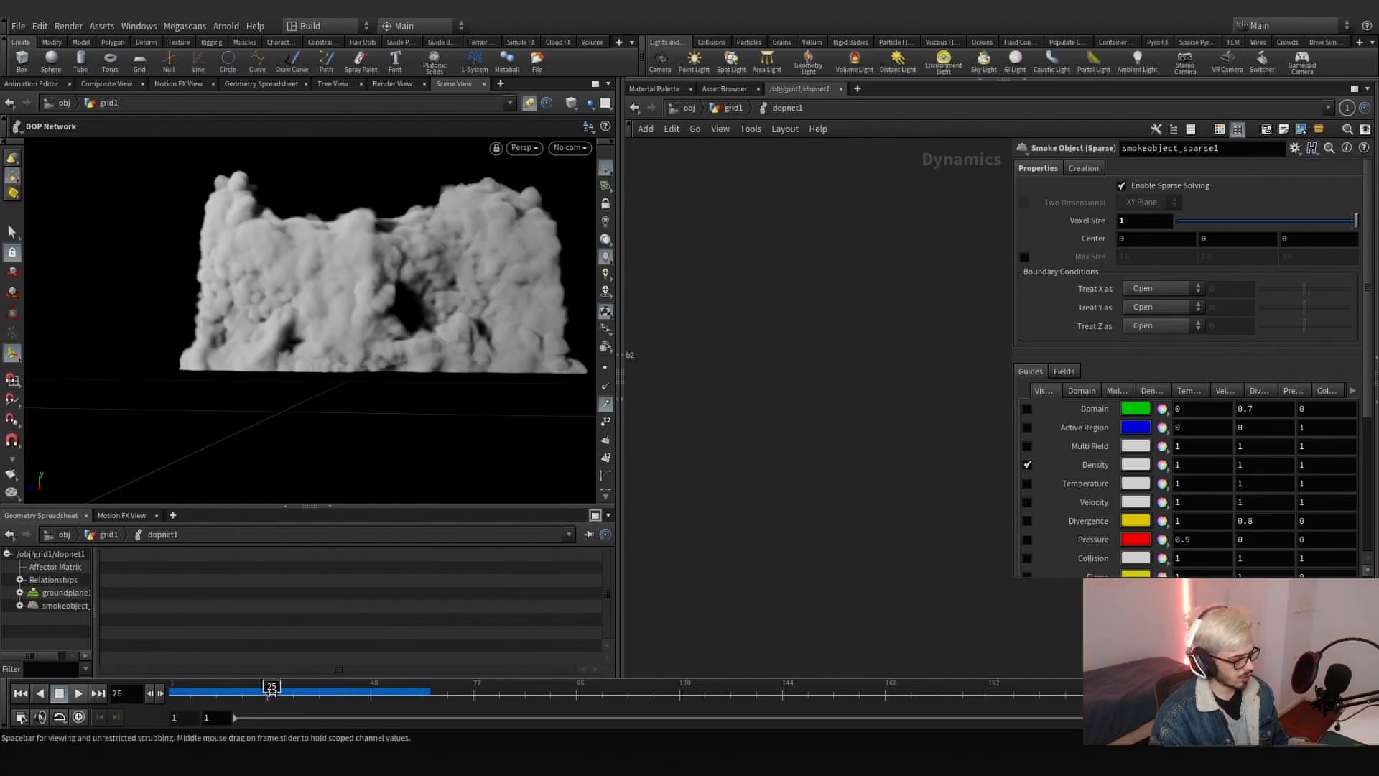
- Set the low Gas Disturb's Control Range maximum to 50
scroll(741, 482, "down", 4)
middle_click_drag(639, 445, 738, 426)
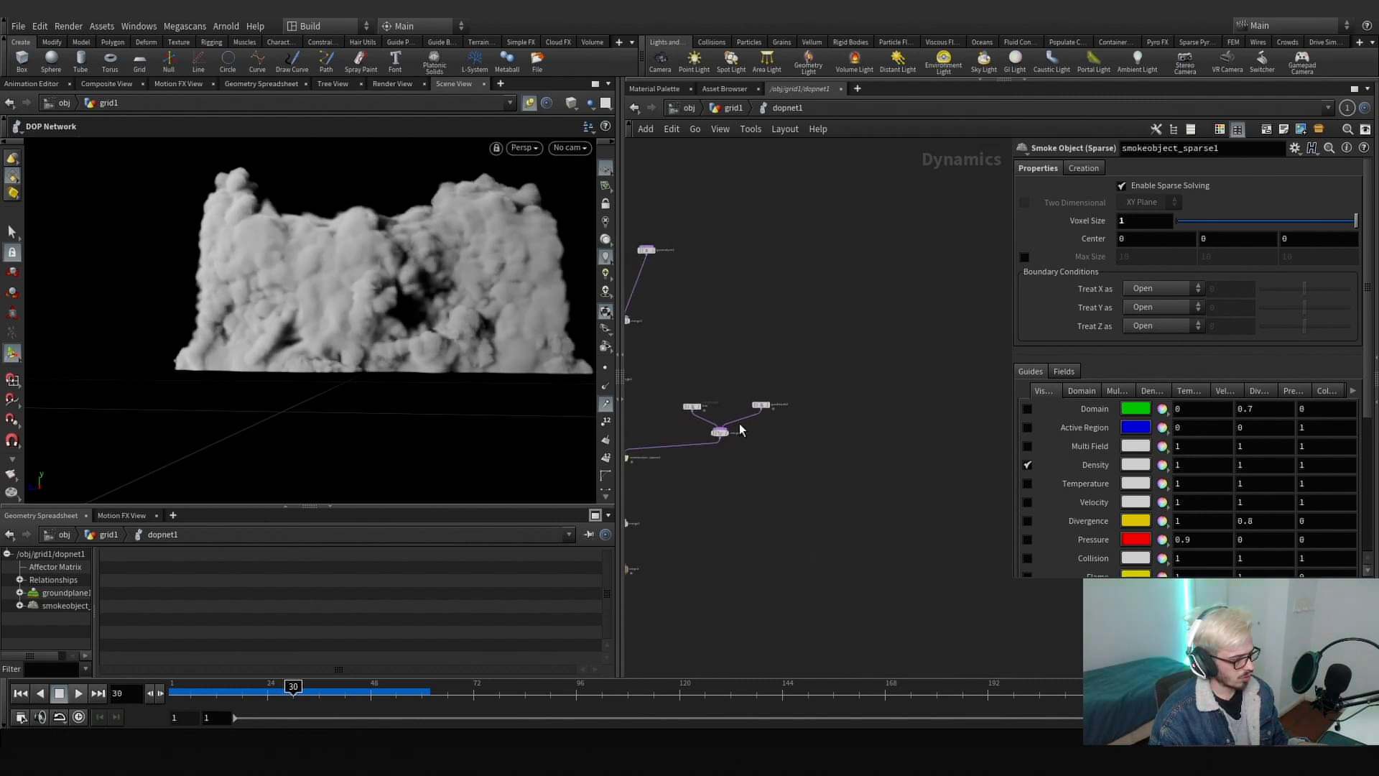
scroll(707, 398, "up", 4)
left_click(679, 415)
left_click(1076, 202)
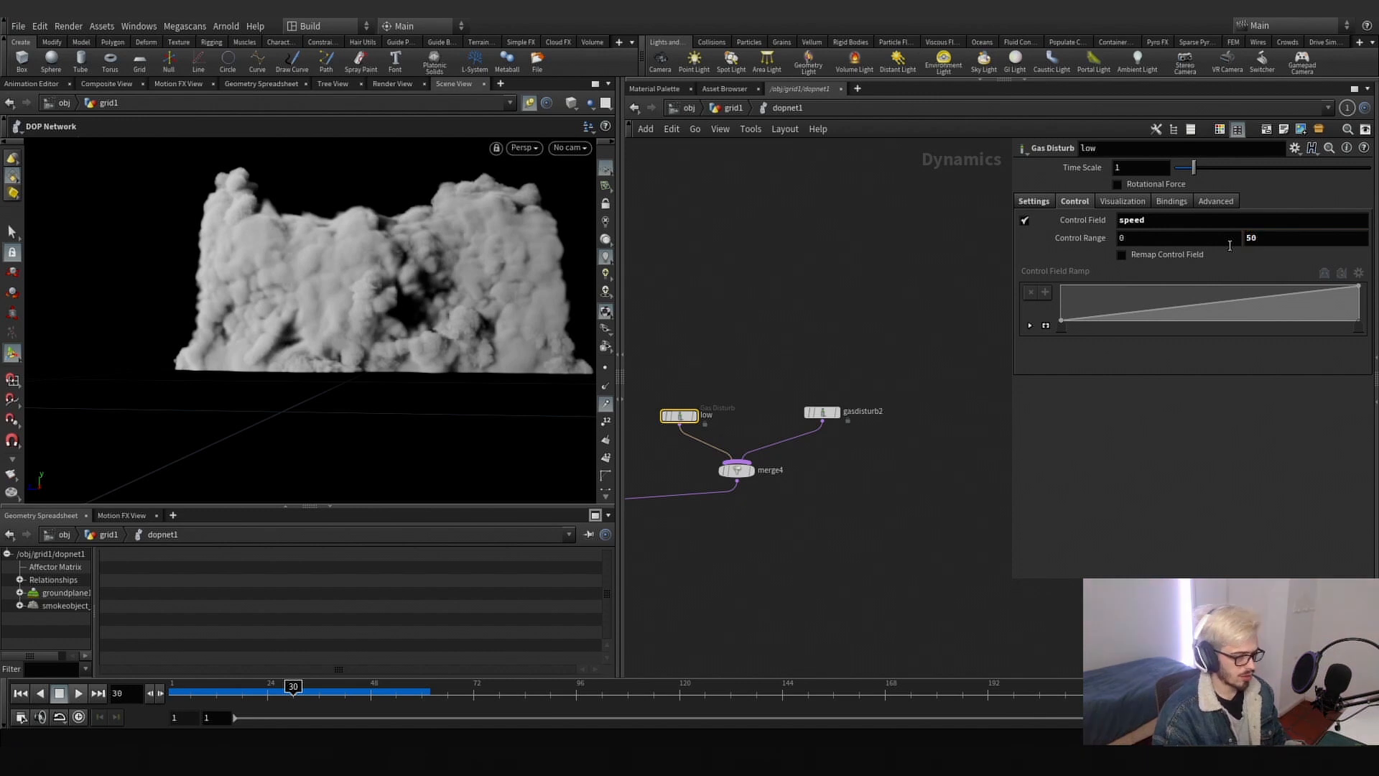
- Replay the simulation from frame 1, scrub to frame 48, and inspect the smoke from an oblique angle
left_click_drag(329, 695, 148, 698)
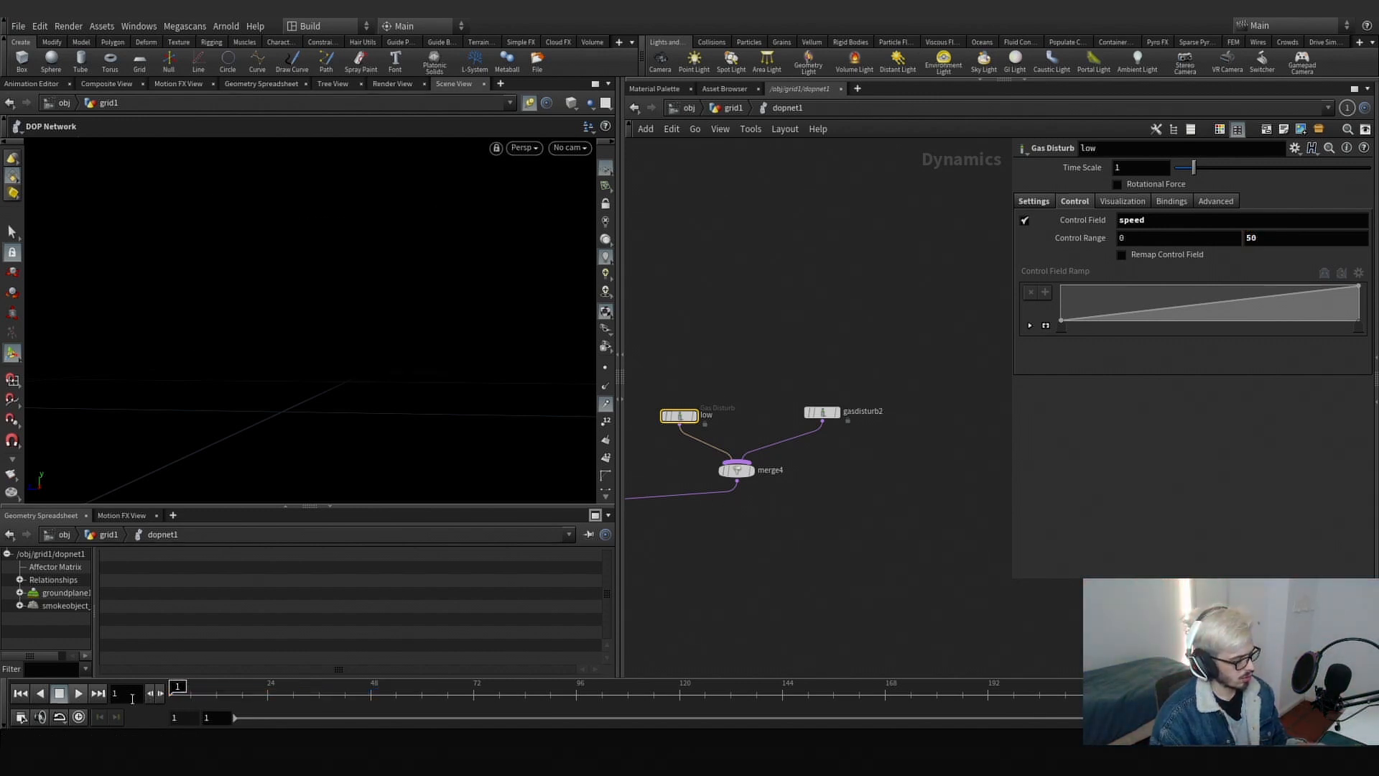
left_click(74, 697)
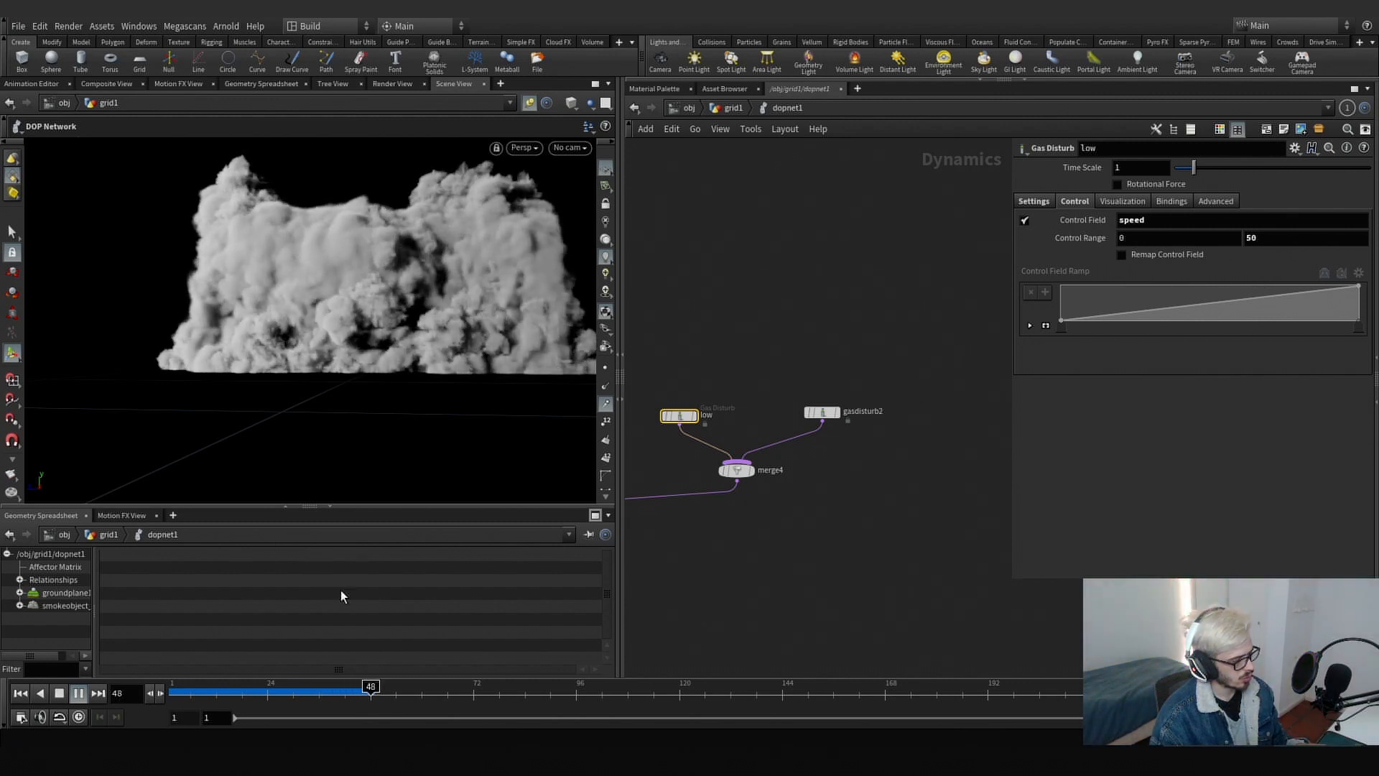
left_click_drag(279, 700, 371, 702)
key("Escape")
left_click_drag(317, 360, 560, 371)
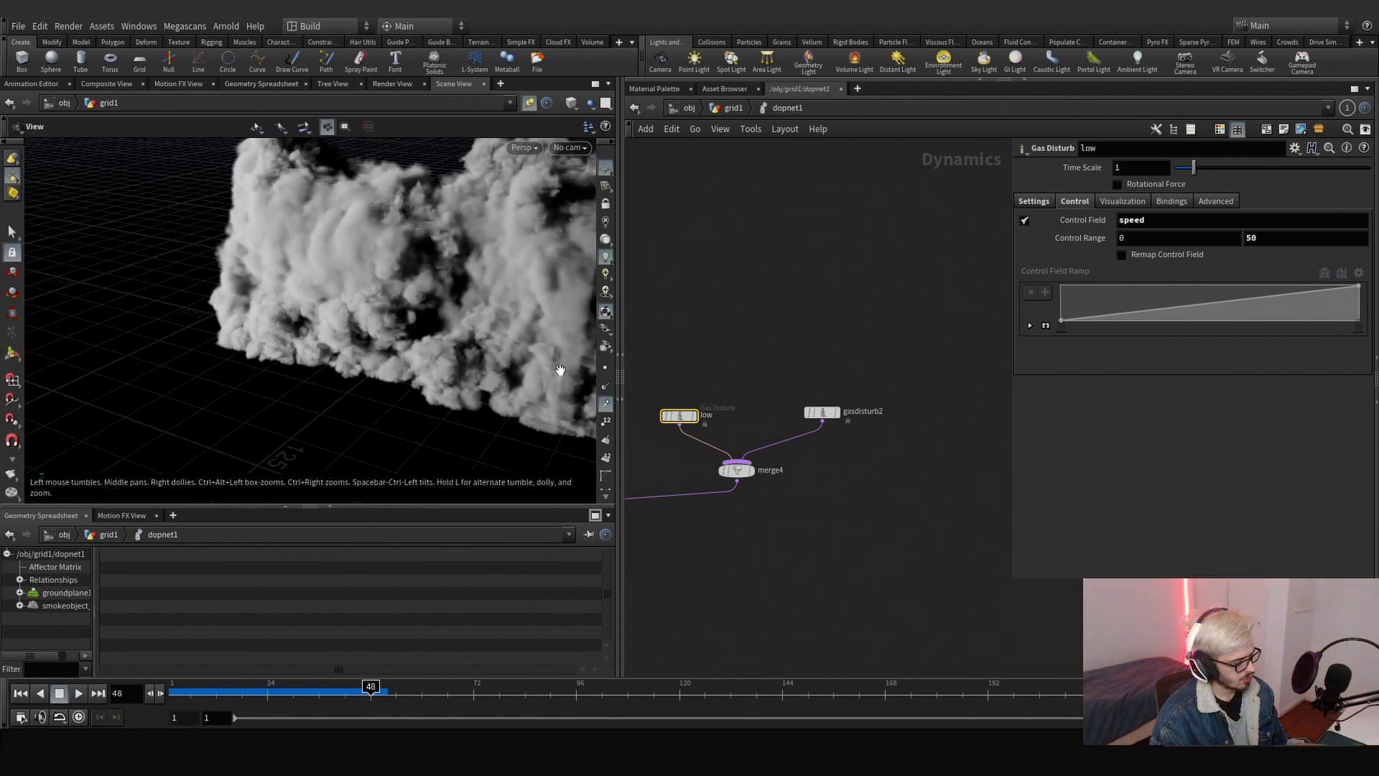
- Set the sparse smoke object's Voxel Size to 1.5 and the duplicated Gas Disturb's Threshold Range minimum to 0.05
scroll(698, 360, "up", 5)
left_click(790, 363)
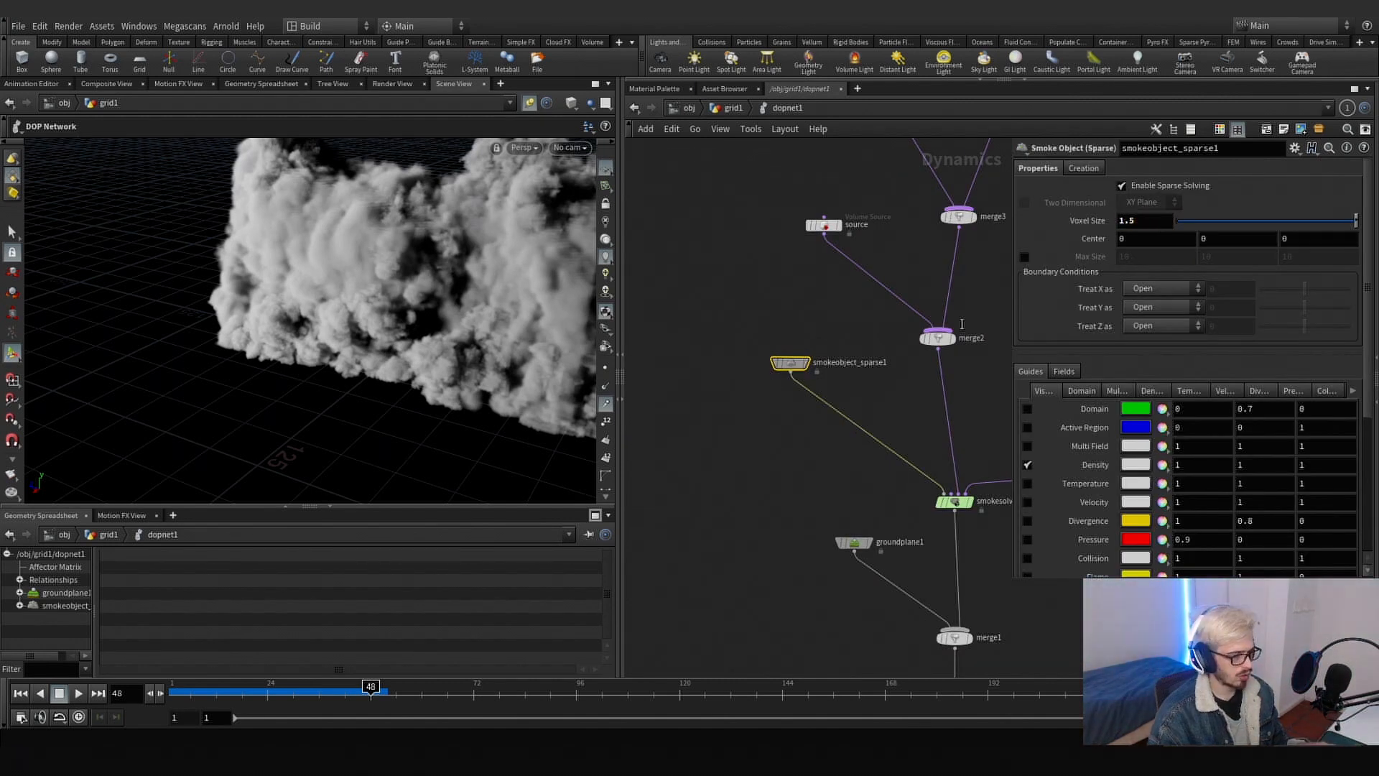
scroll(811, 411, "down", 2)
middle_click_drag(1006, 413, 833, 378)
scroll(874, 367, "up", 2)
left_click(853, 367)
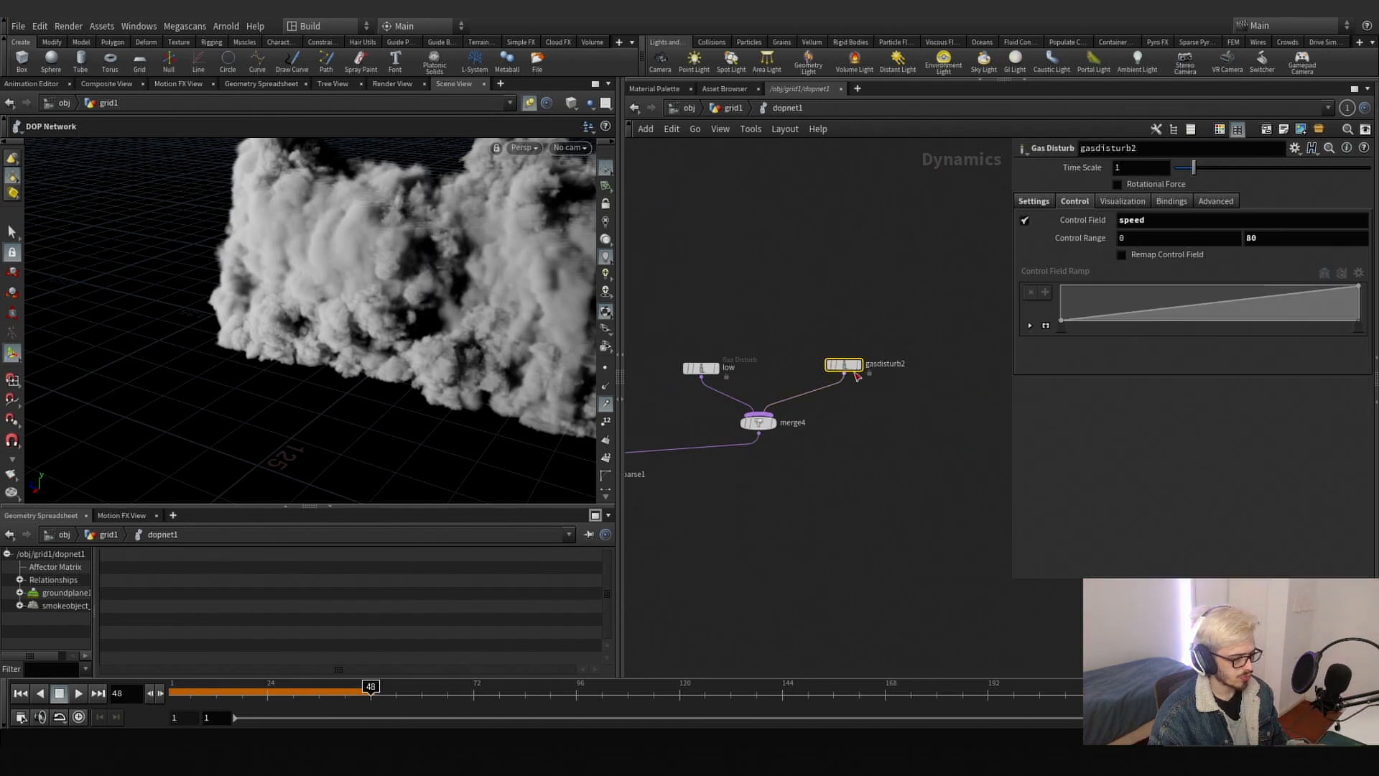
left_click(1051, 204)
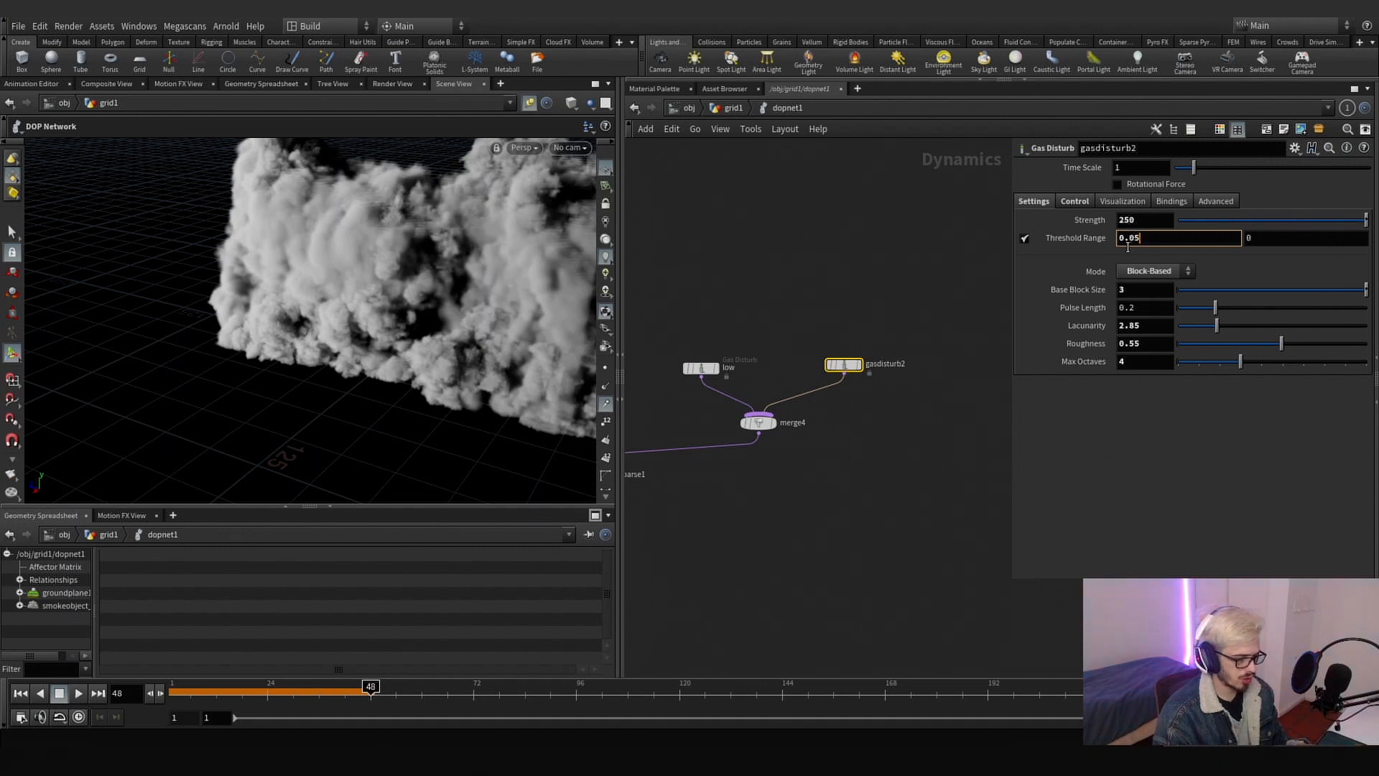
- Play the simulation from frame 1 with the lowered threshold and go back to frame 32
scroll(865, 513, "down", 2)
middle_click_drag(865, 513, 922, 468)
left_click_drag(267, 698, 172, 697)
left_click(78, 694)
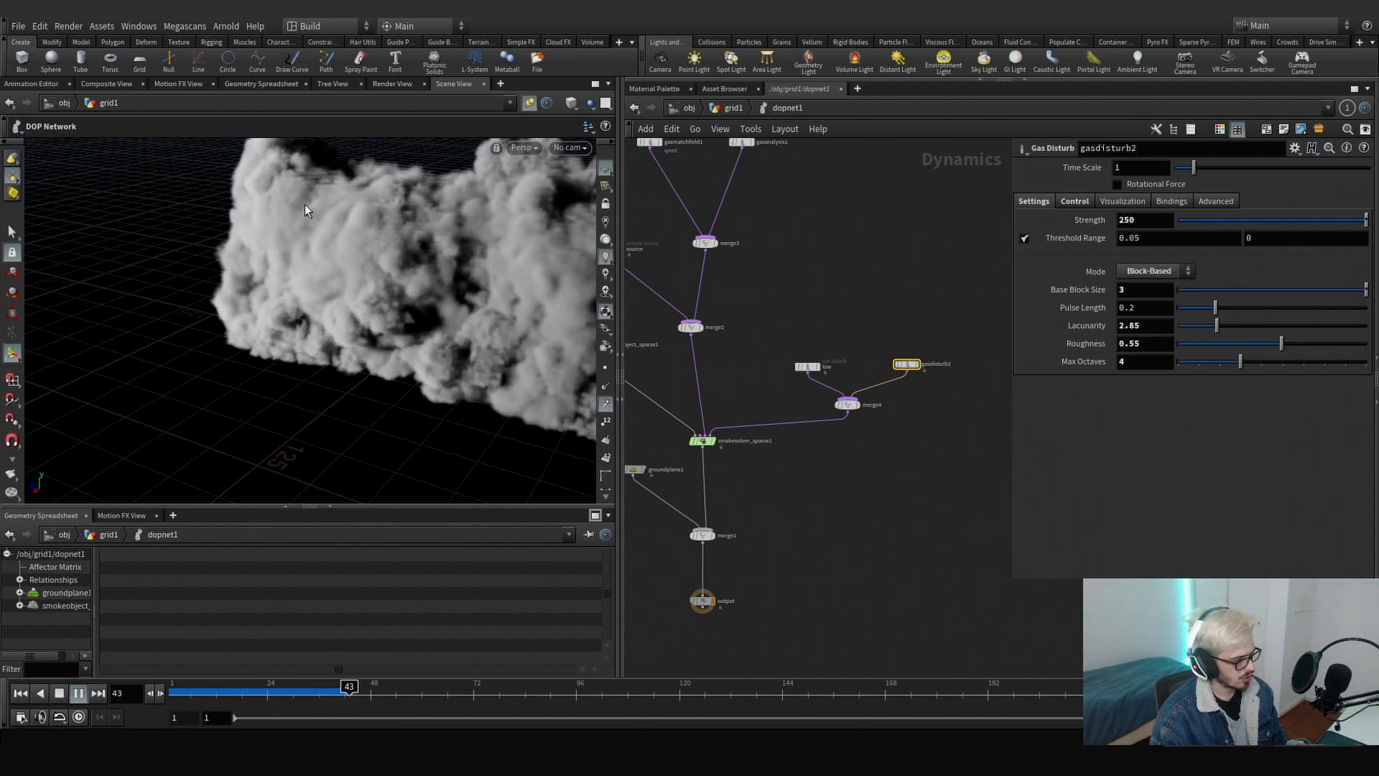
left_click(303, 695)
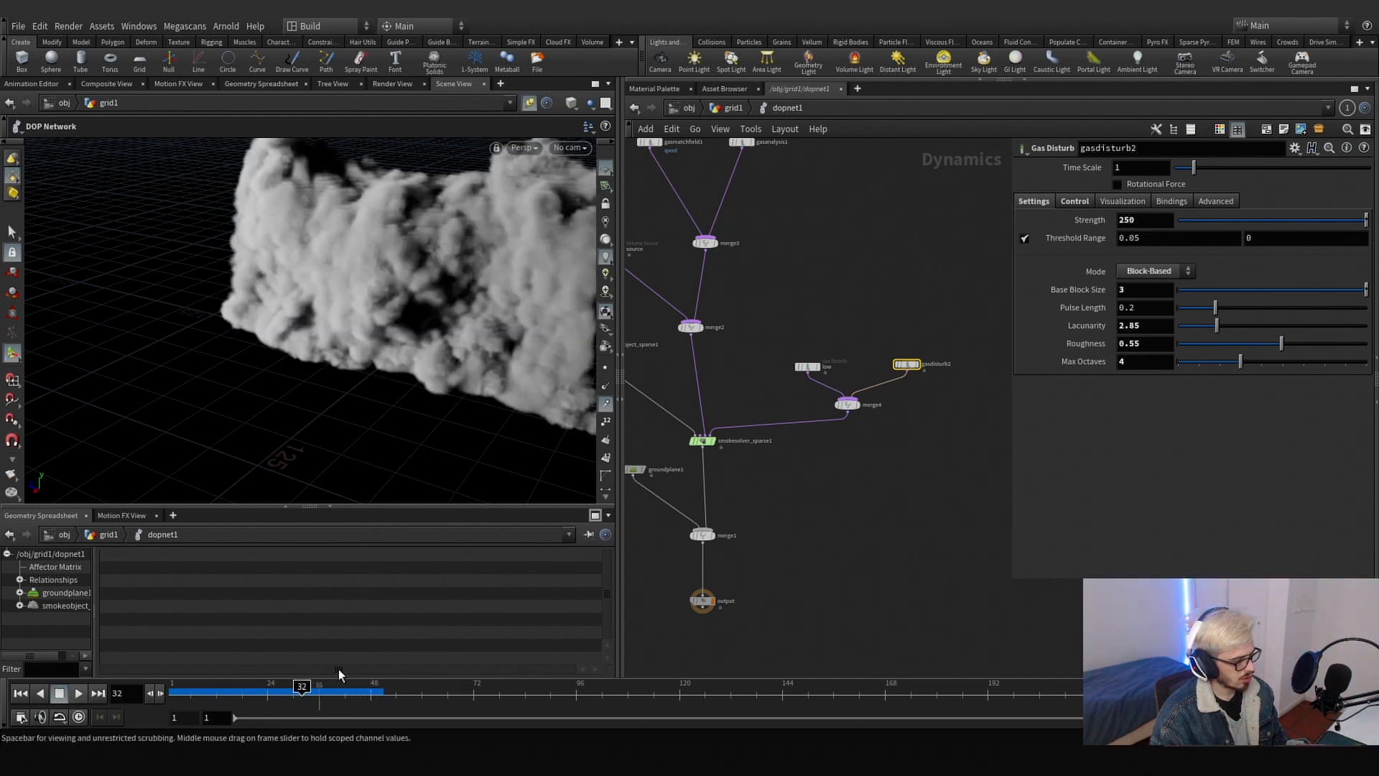
- Set the low Gas Disturb's Threshold Range minimum to 0.01 and play the simulation while orbiting around the smoke
left_click(807, 367)
left_click(1031, 201)
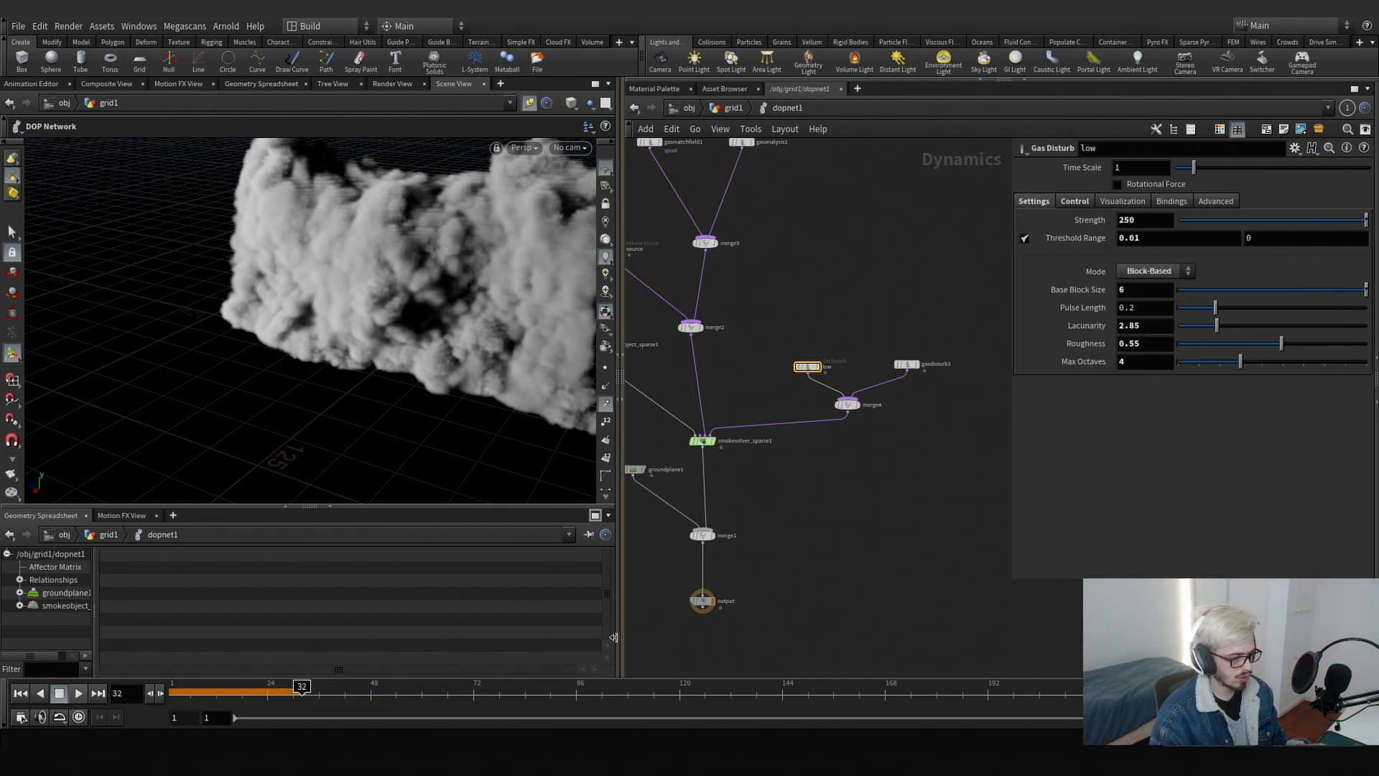
left_click(77, 694)
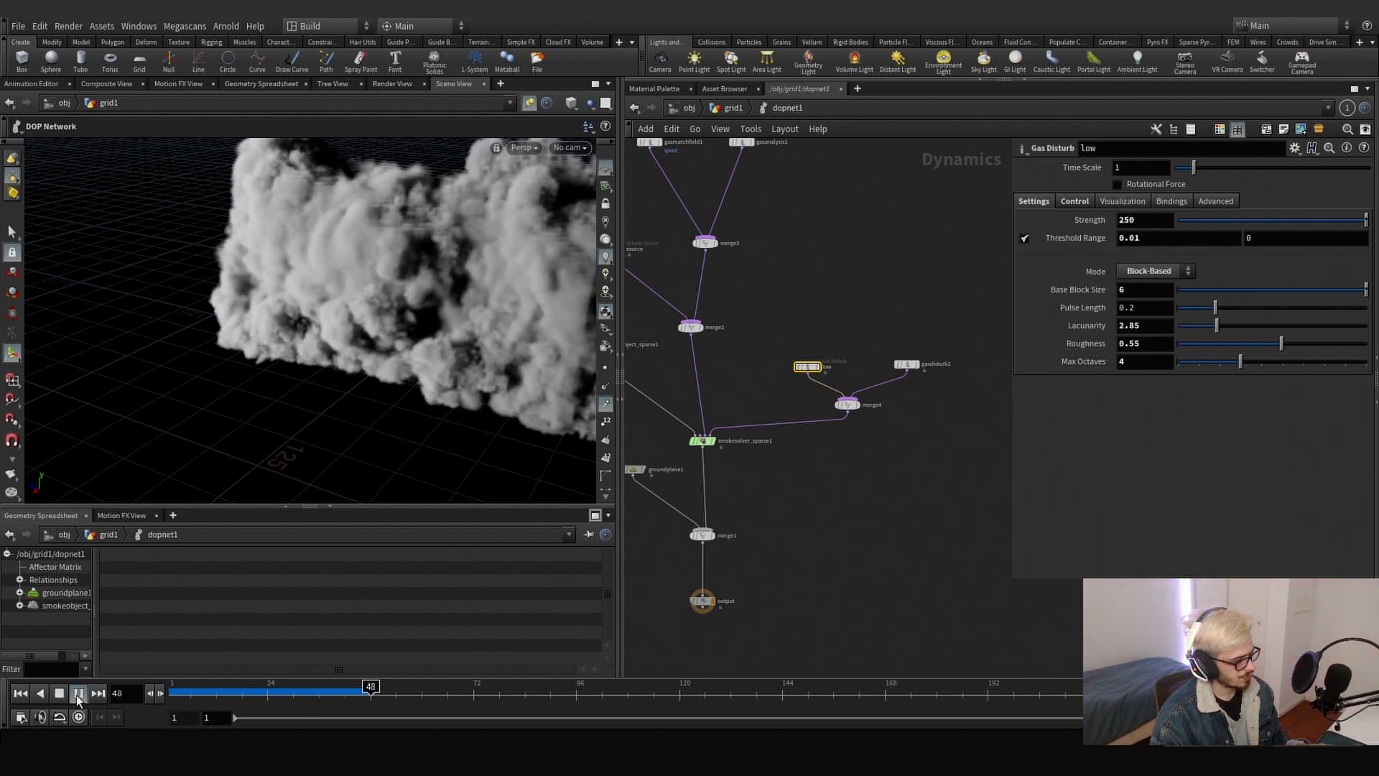
left_click_drag(345, 353, 317, 359, "alt")
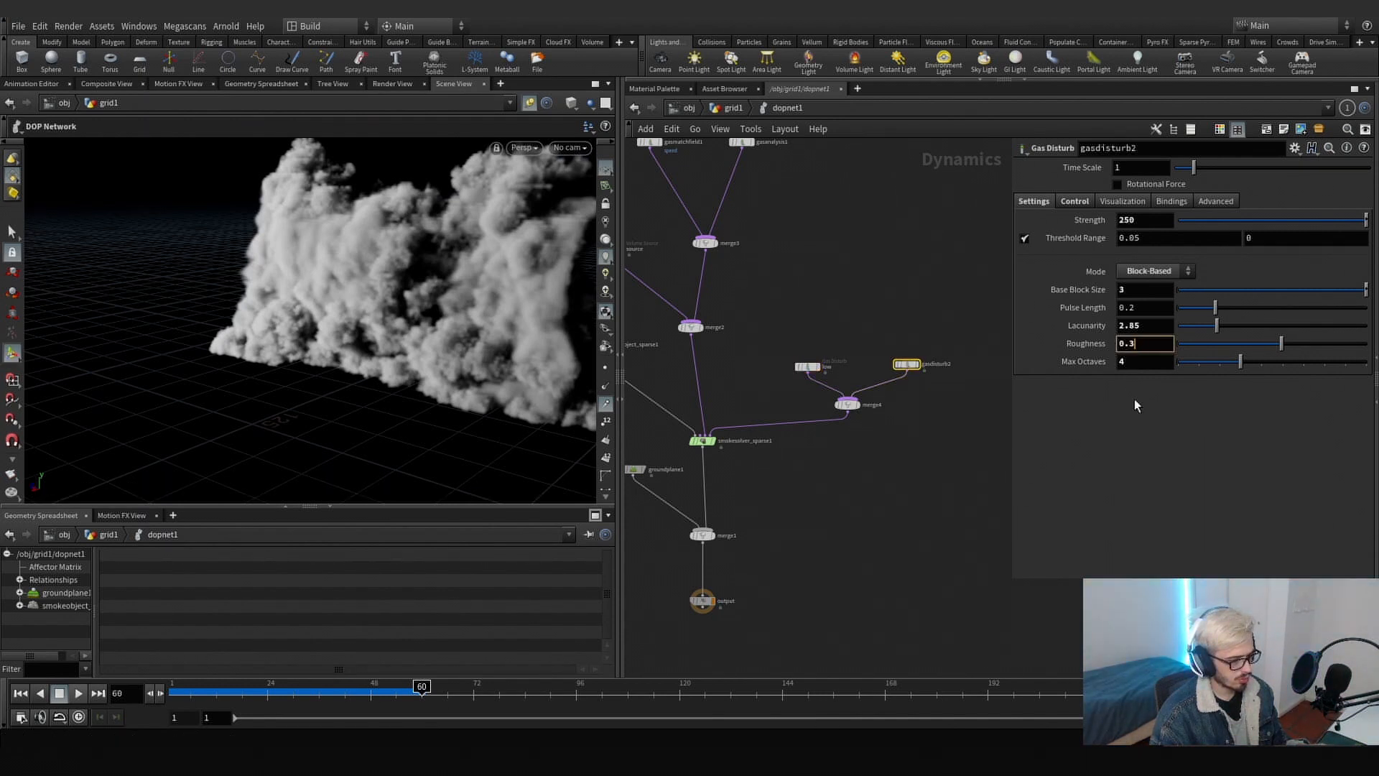
- Duplicate the second Gas Disturb, with Roughness at 0.3, and rename the original as mid
middle_click_drag(786, 467, 744, 474)
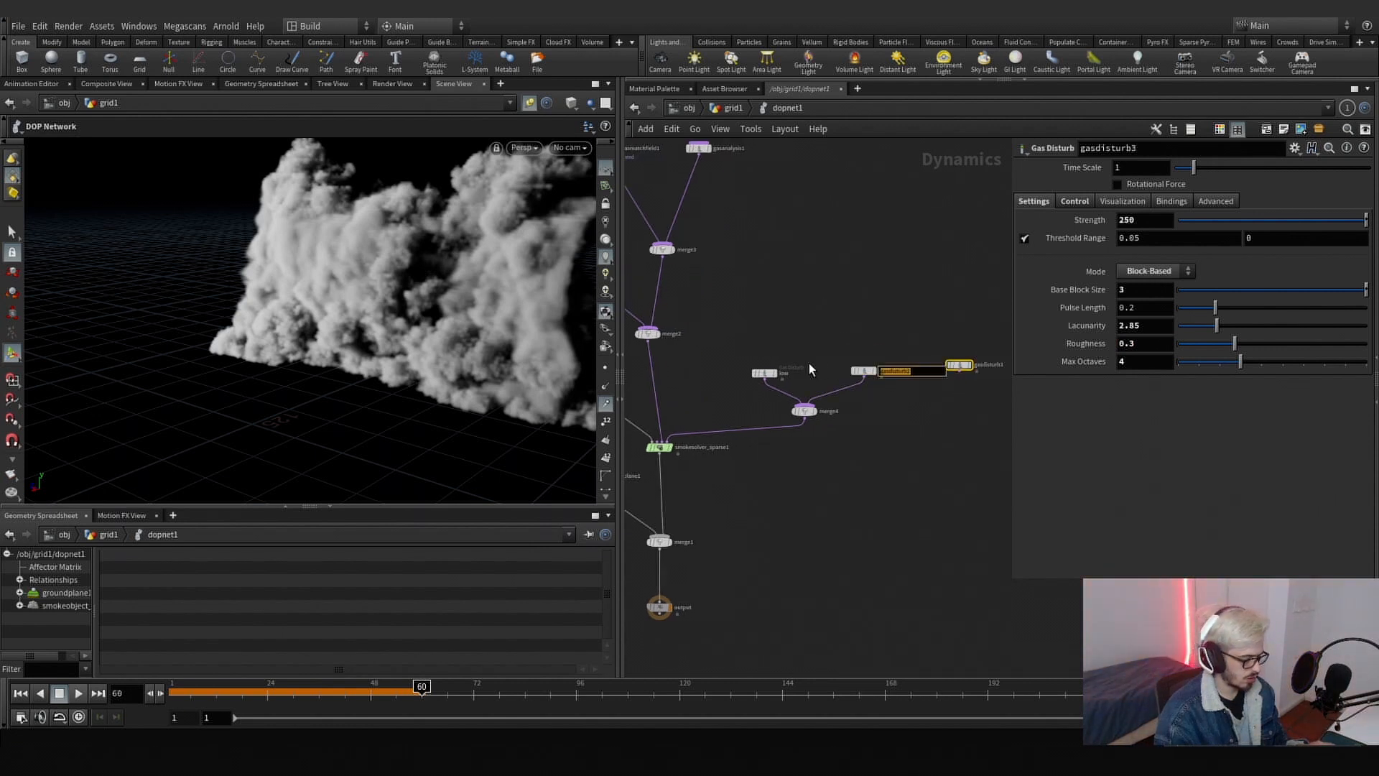
type("mid")
key("Return")
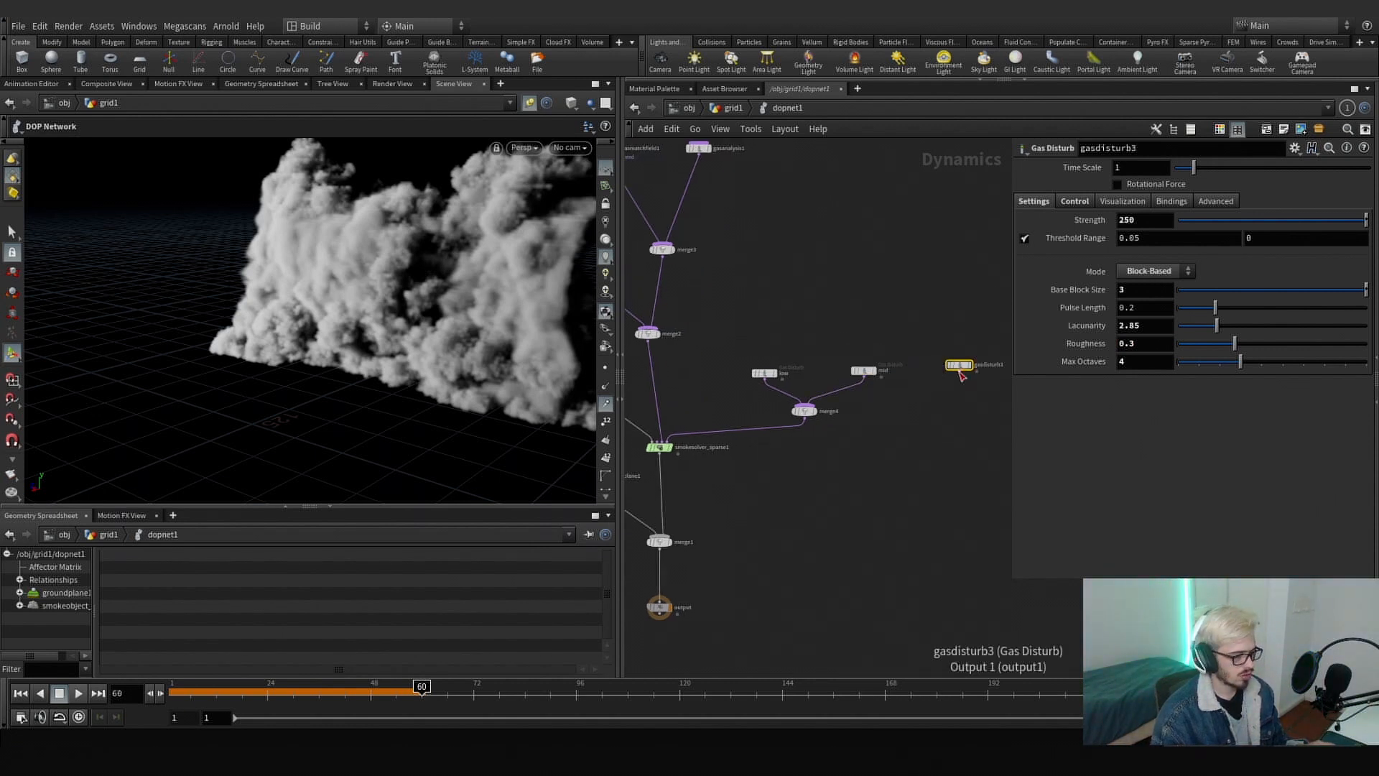
- Connect the new Gas Disturb to the disturbance merge, naming it high and giving it a Base Block Size of 1
left_click(959, 398)
middle_click_drag(958, 399, 848, 423)
scroll(927, 386, "up", 1)
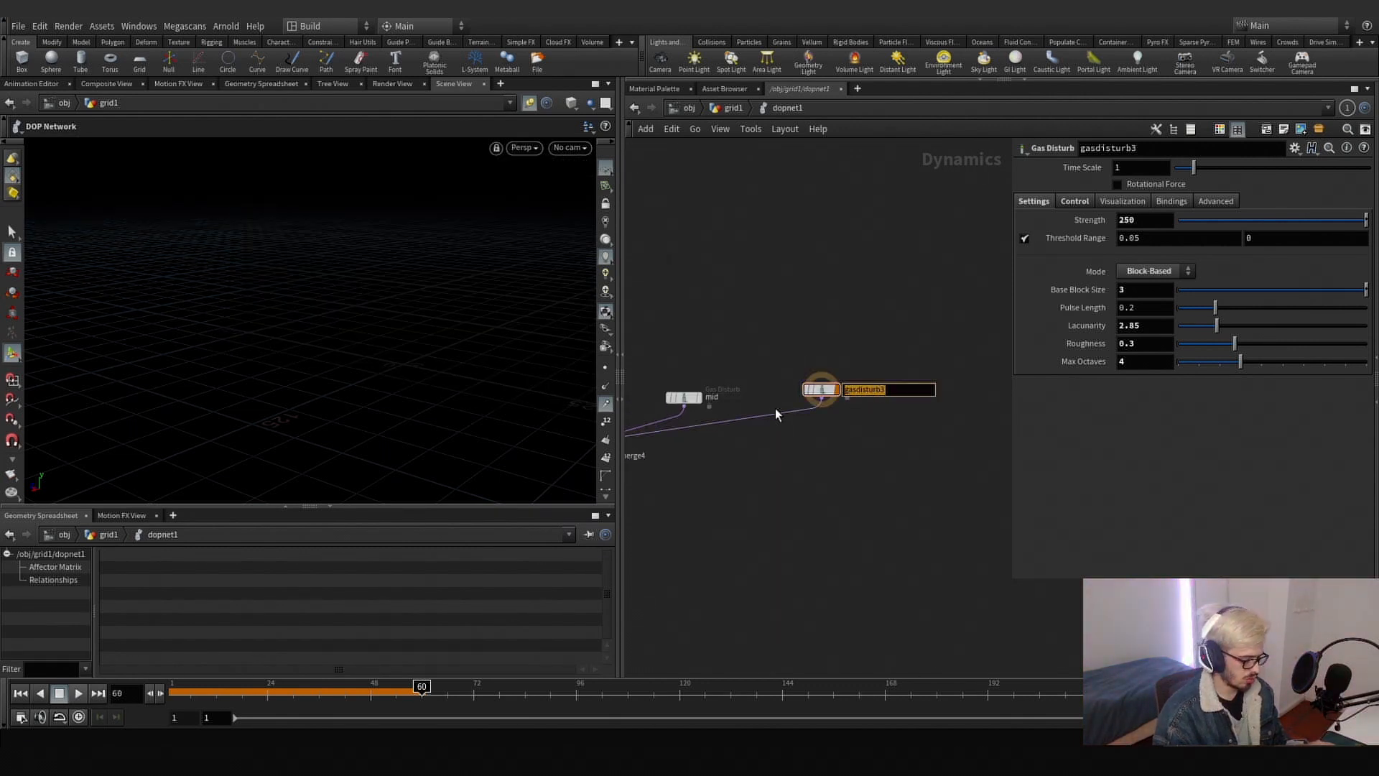
type("low")
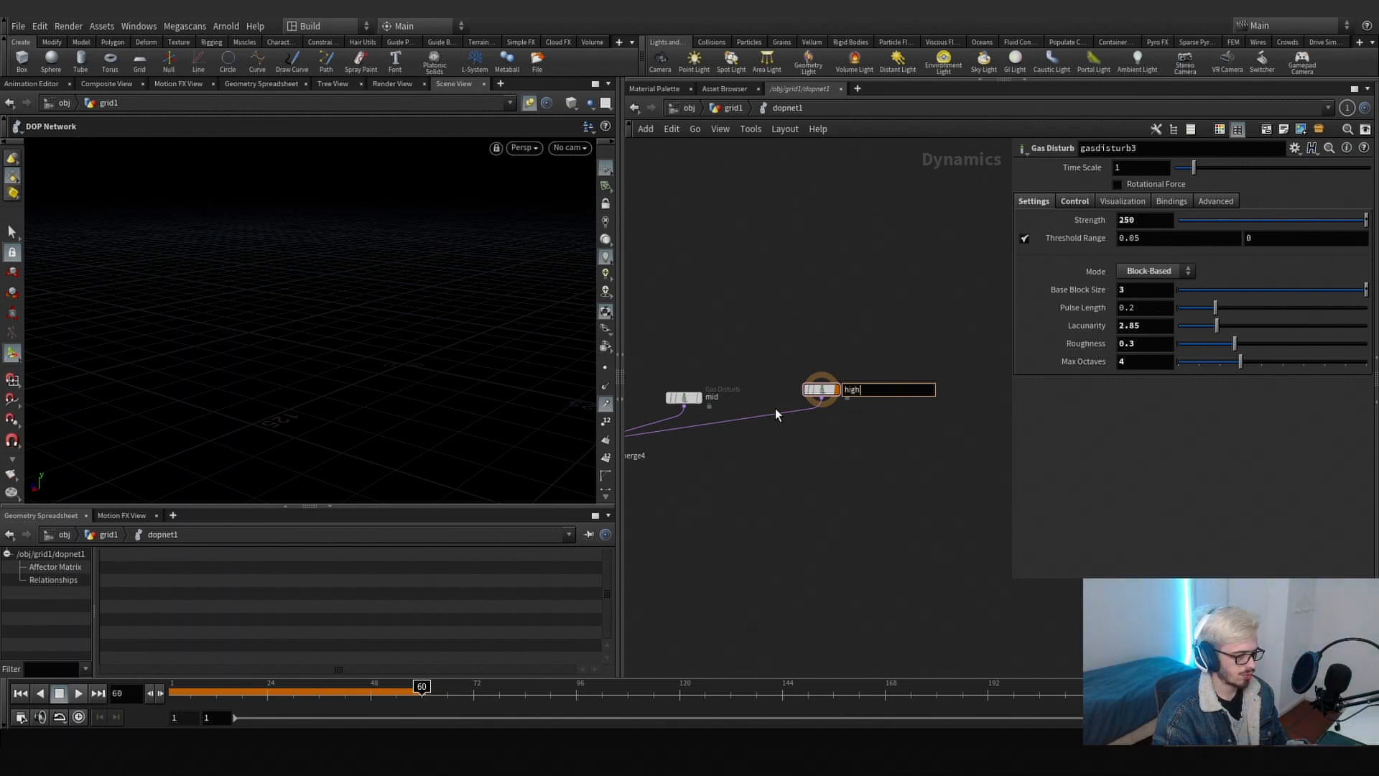
middle_click_drag(762, 557, 1003, 429)
left_click(737, 563)
middle_click_drag(874, 498, 689, 533)
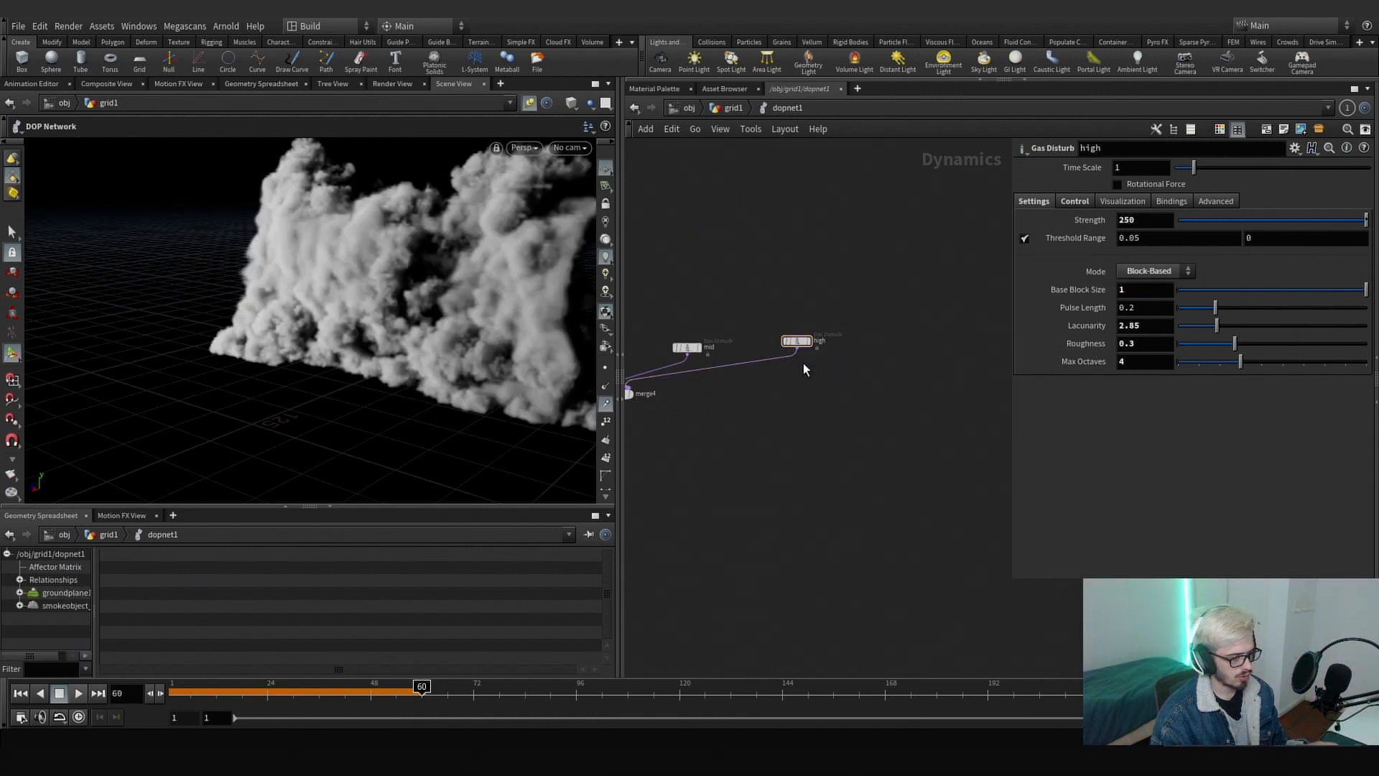
- Play the simulation from frame 1 with all three disturbances, go back to frame 30, and inspect the smoke from another angle
key("h")
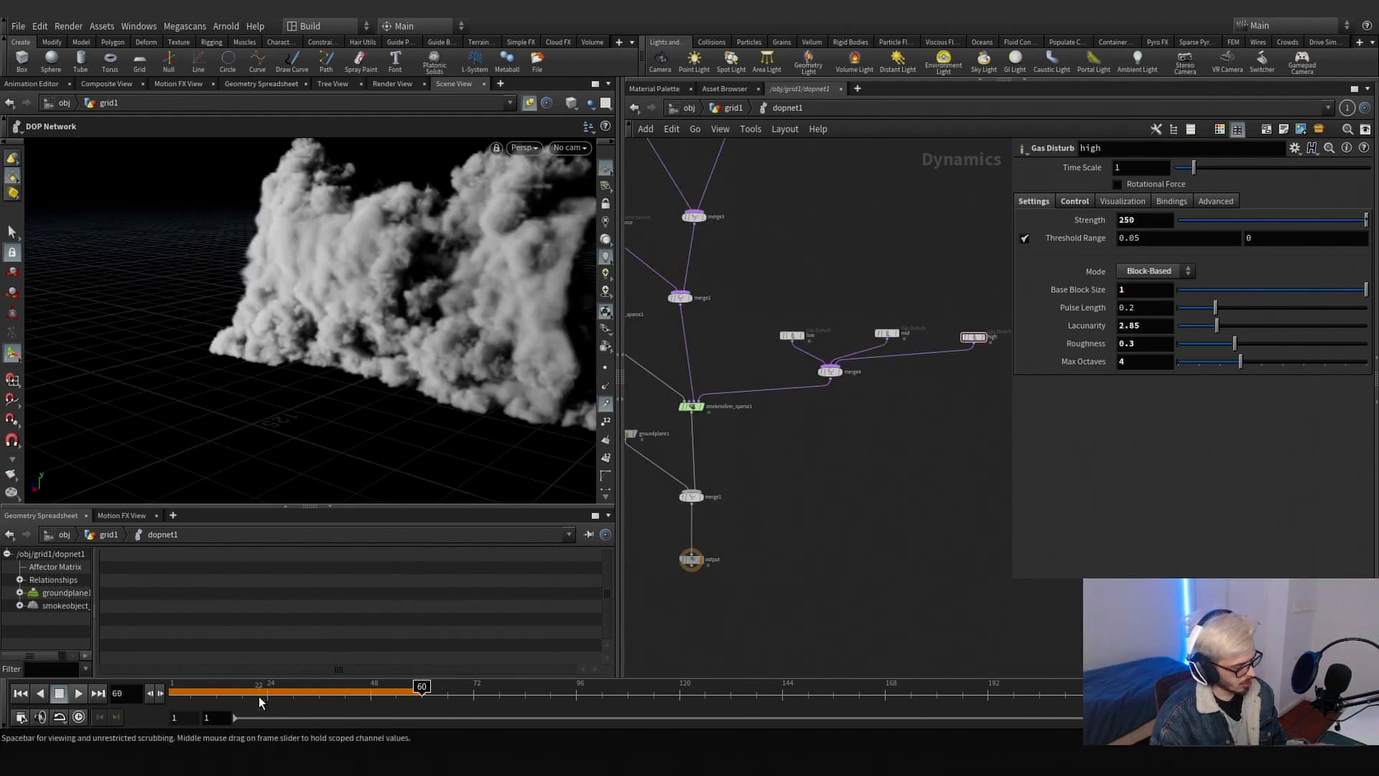
left_click_drag(260, 697, 114, 705)
left_click(77, 694)
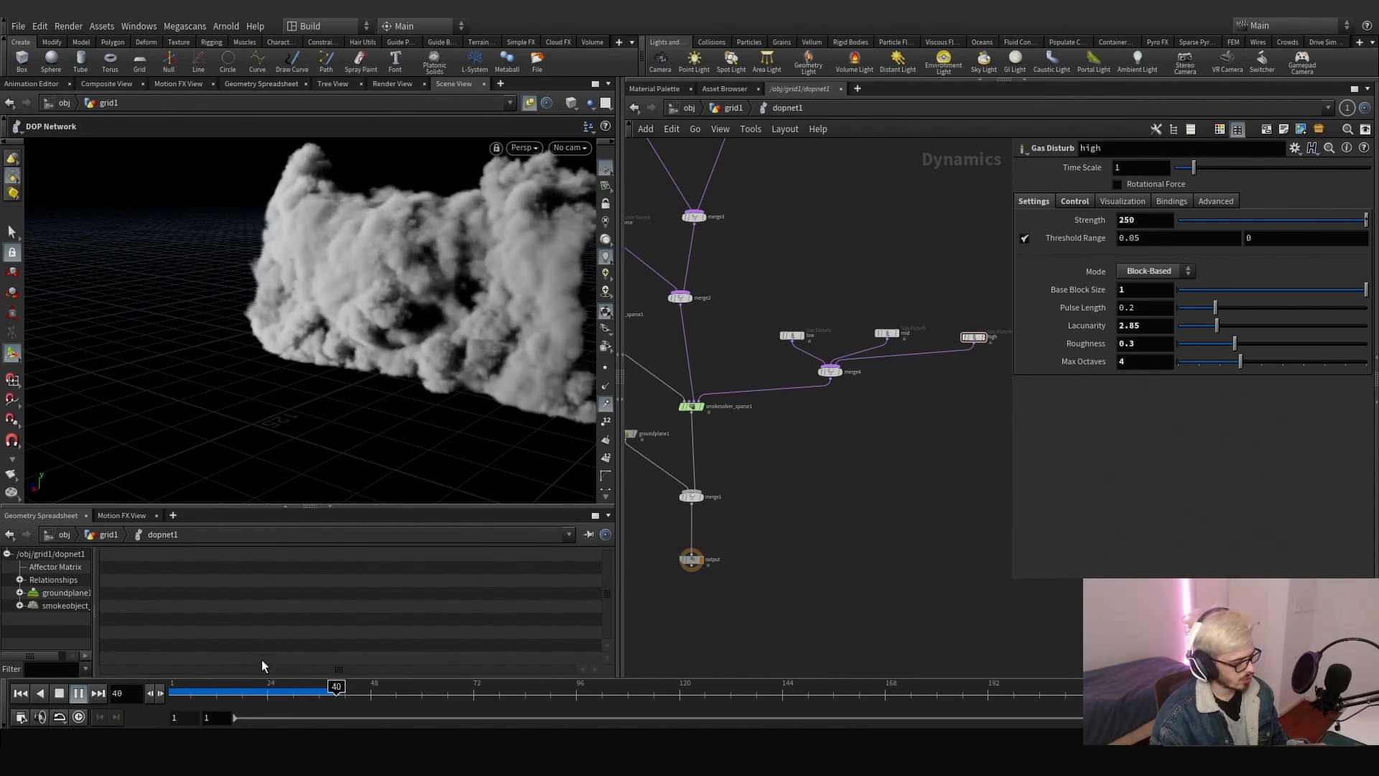
left_click_drag(237, 691, 291, 708)
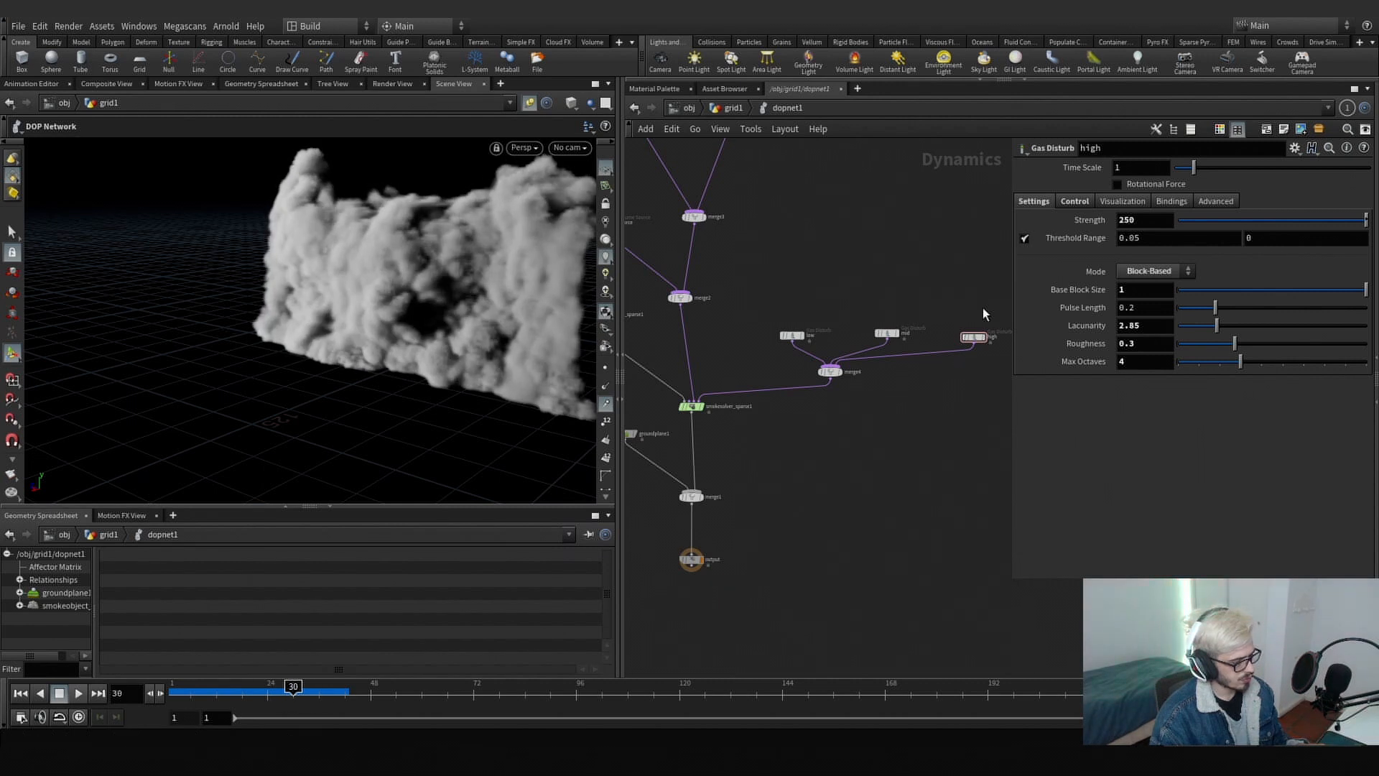
left_click_drag(339, 400, 463, 333, "alt")
- Return to frame 1 and set the sparse smoke object's Voxel Size to 0.8
left_click(734, 108)
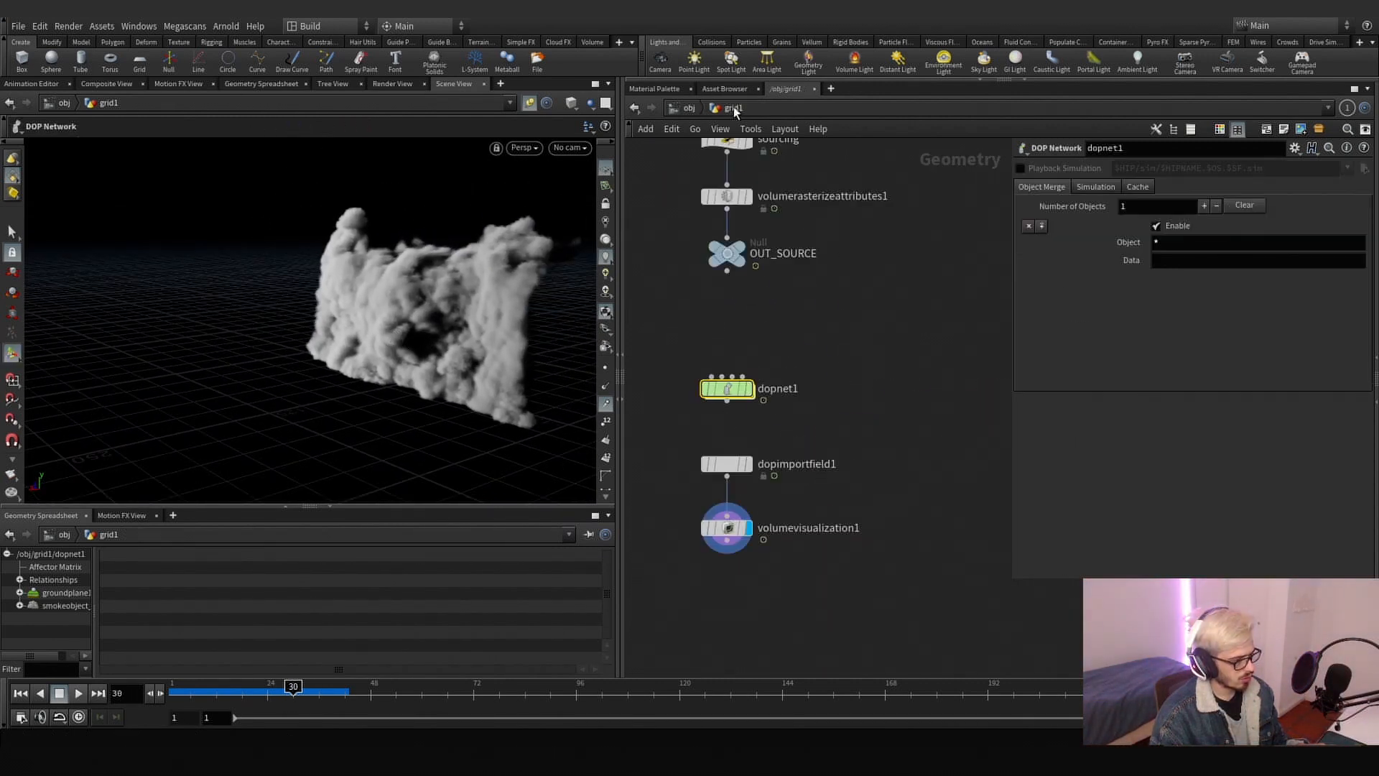
left_click_drag(208, 698, 169, 696)
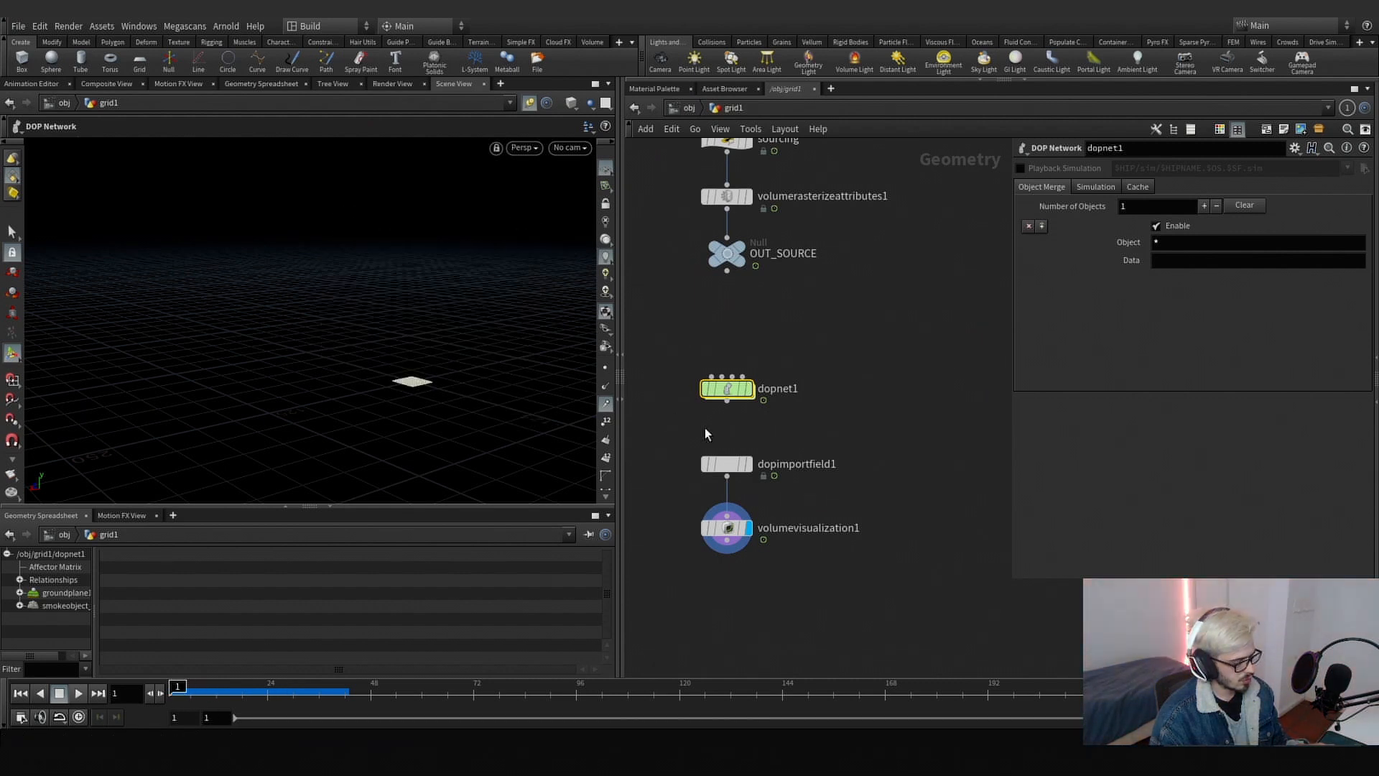
double_click(733, 389)
left_click(740, 381)
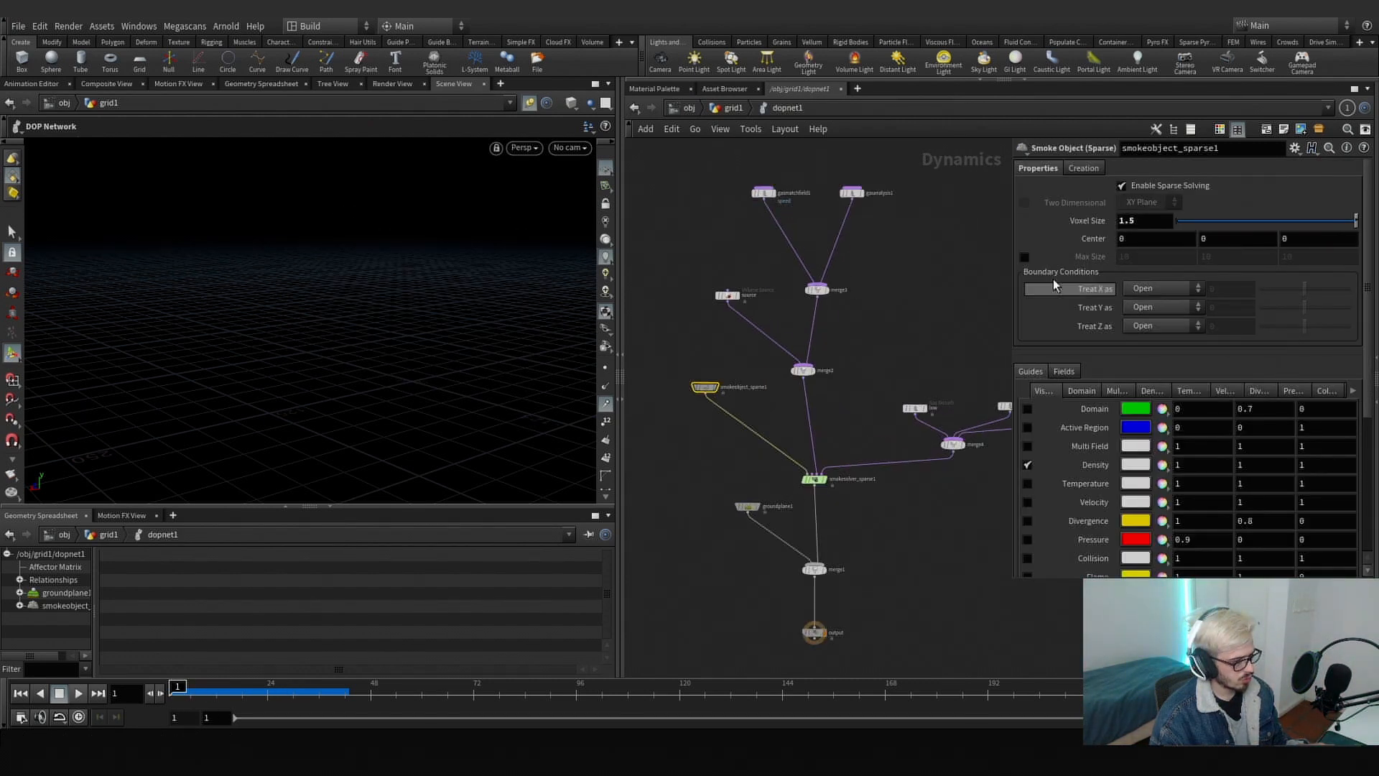
left_click_drag(1119, 220, 1037, 214)
type(".8")
key("Return")
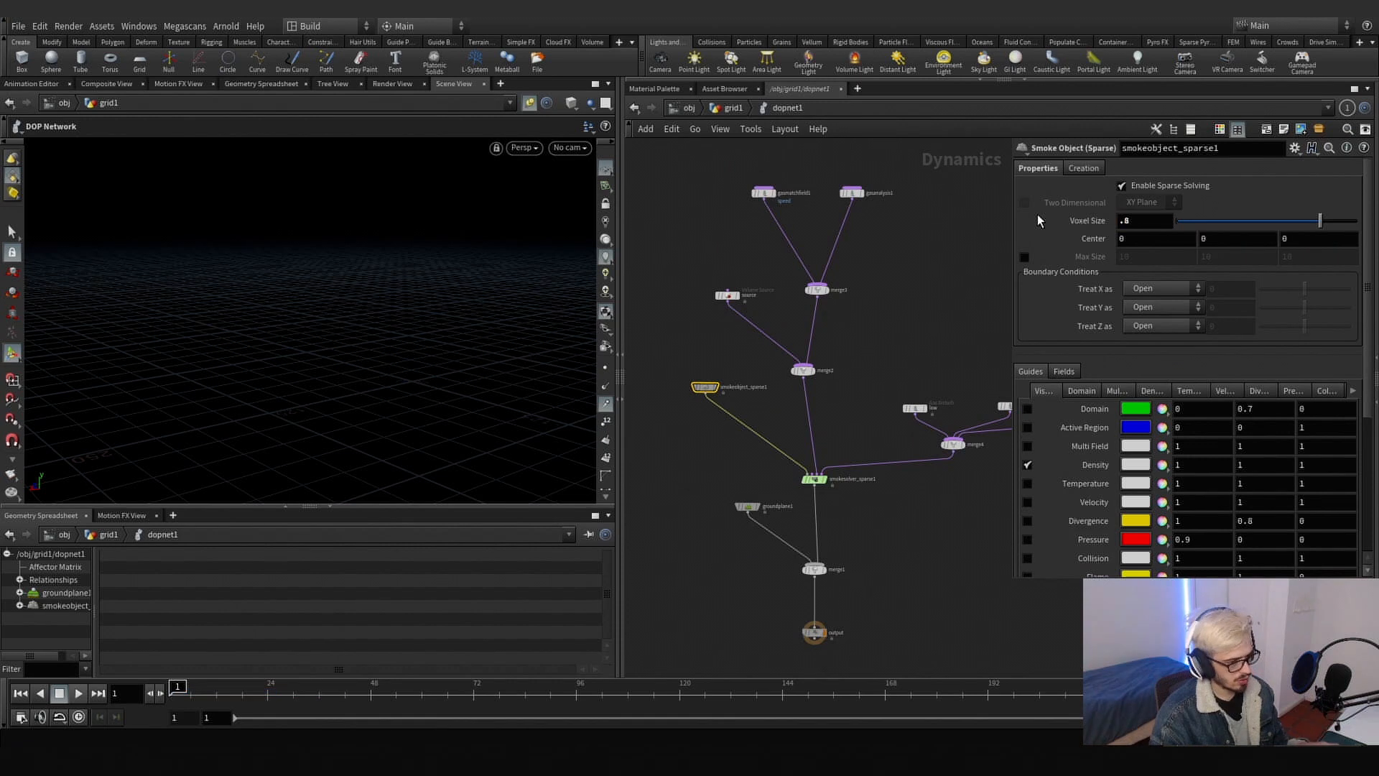
- Render a flipbook of the volume visualization for frames 1 to 120, review its playback, and close it
left_click(731, 107)
left_click_drag(736, 447, 738, 462)
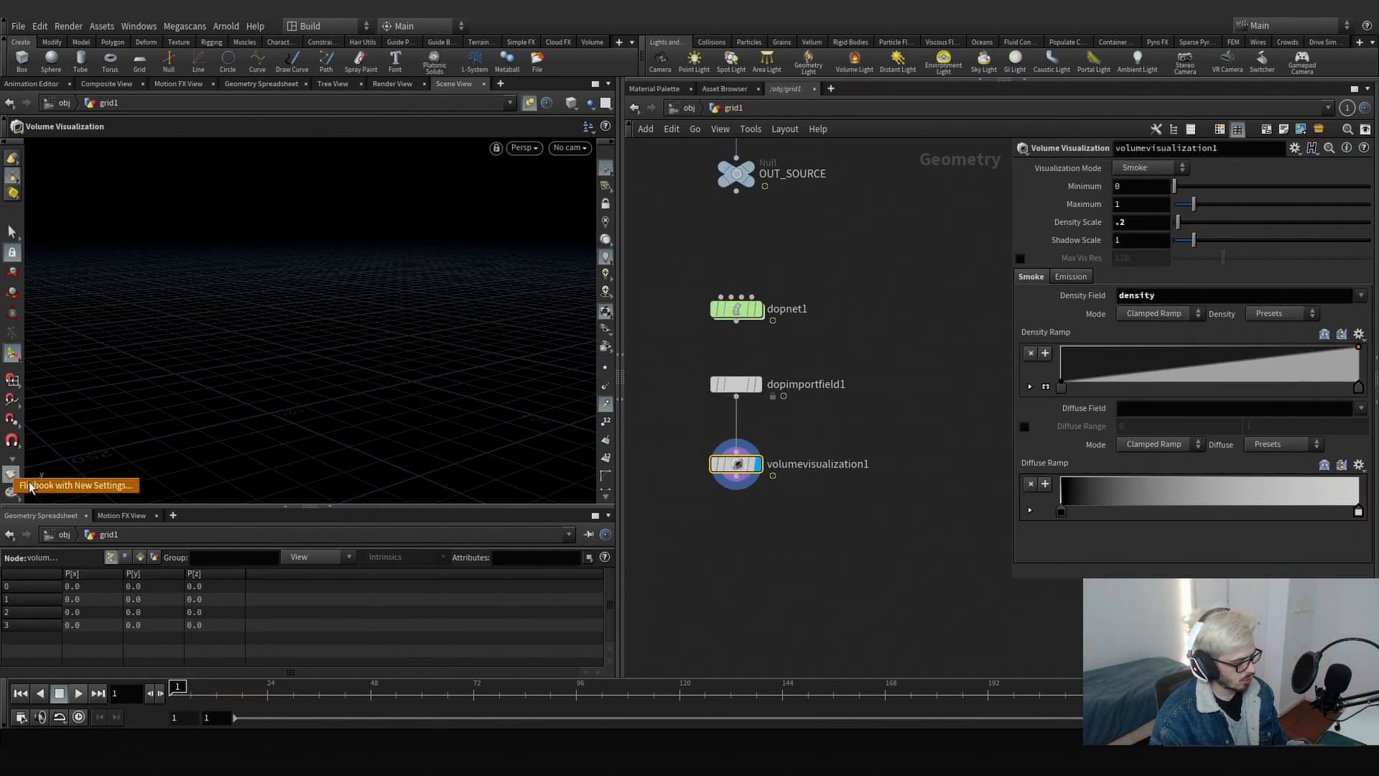
left_click(44, 487)
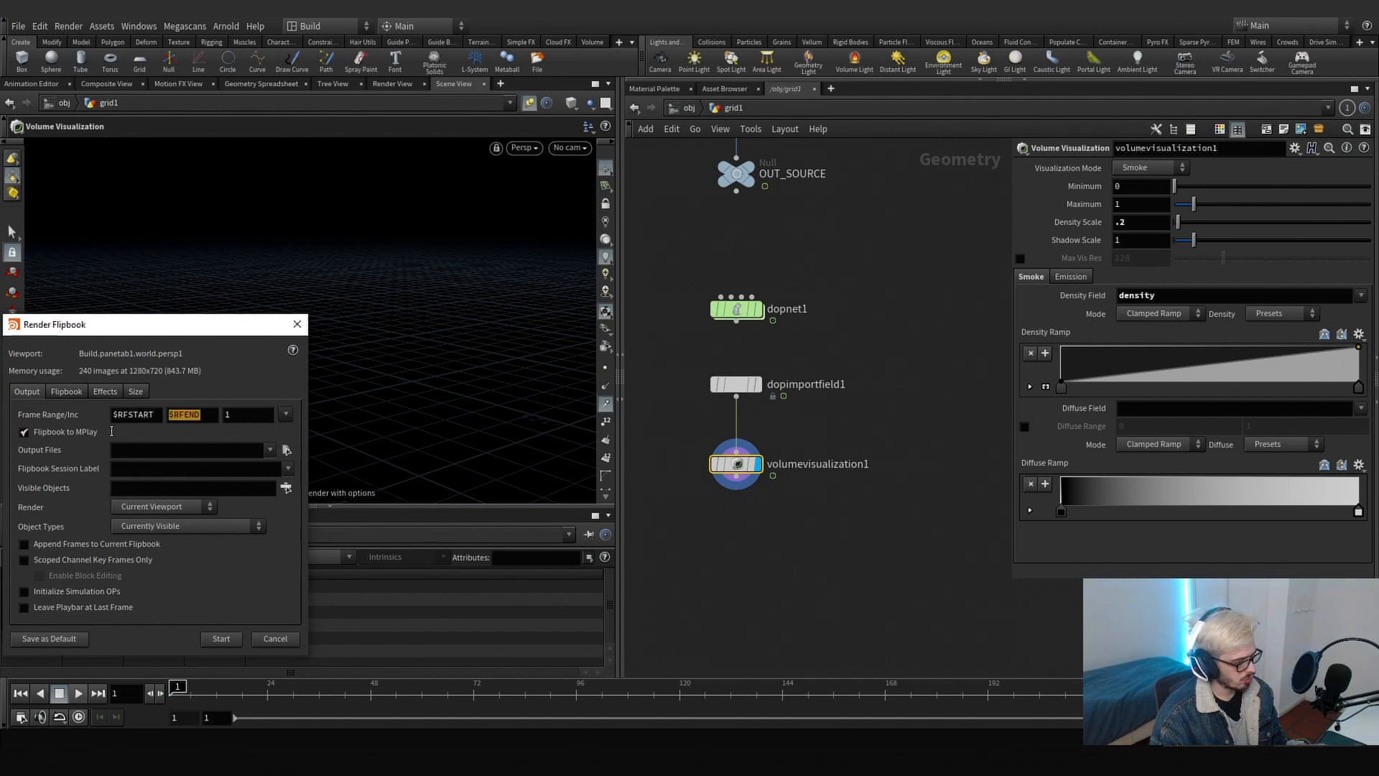
left_click(221, 638)
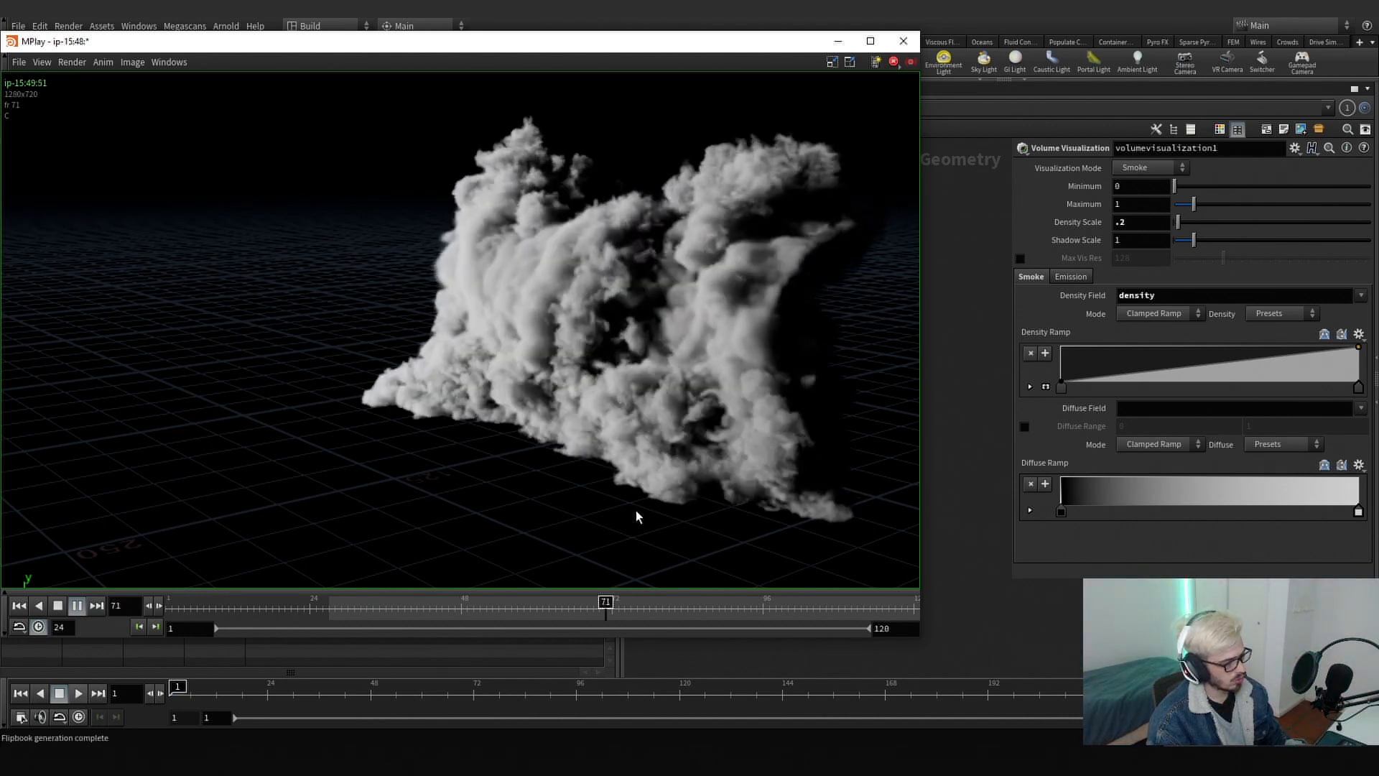
left_click(905, 46)
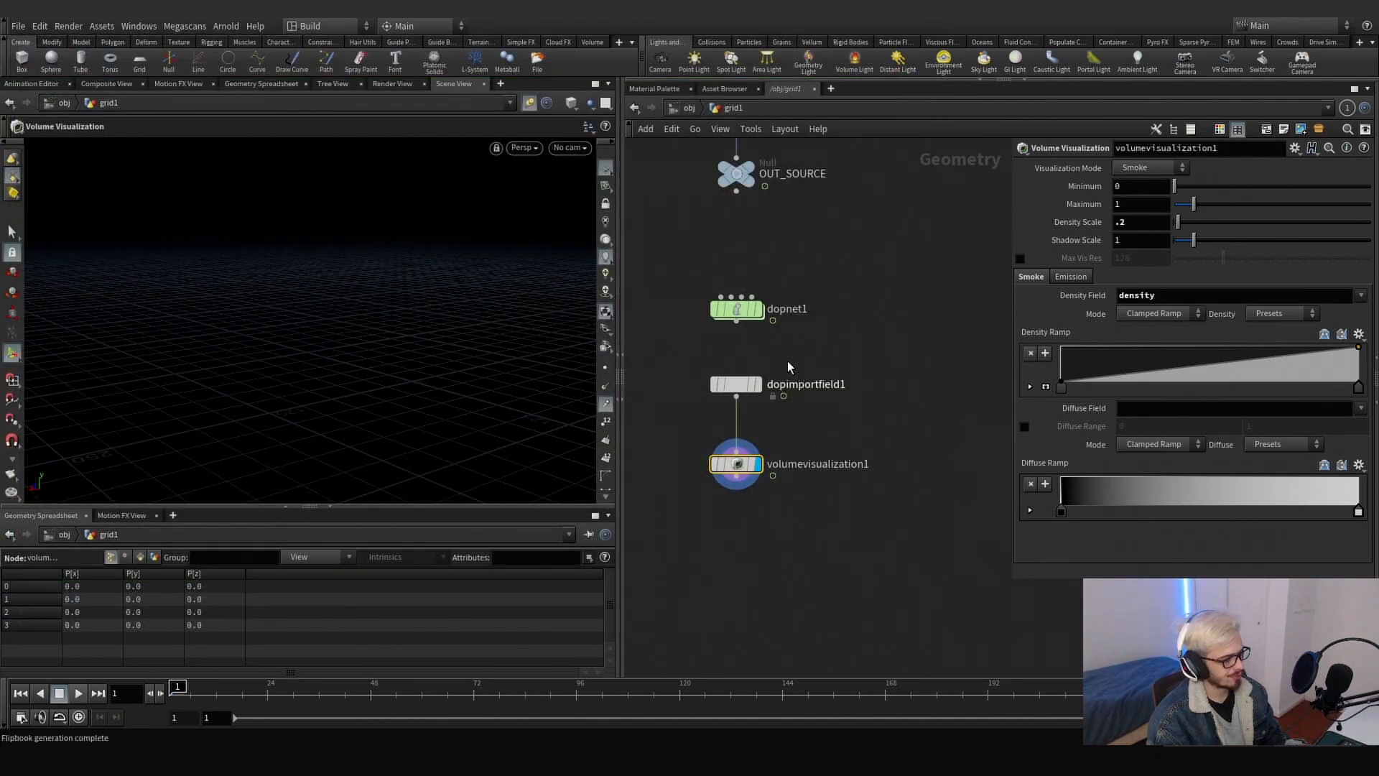
- Set Strength to 250*.3 on the low Gas Disturb and to 250*.1 on the high one
double_click(737, 311)
left_click(915, 408)
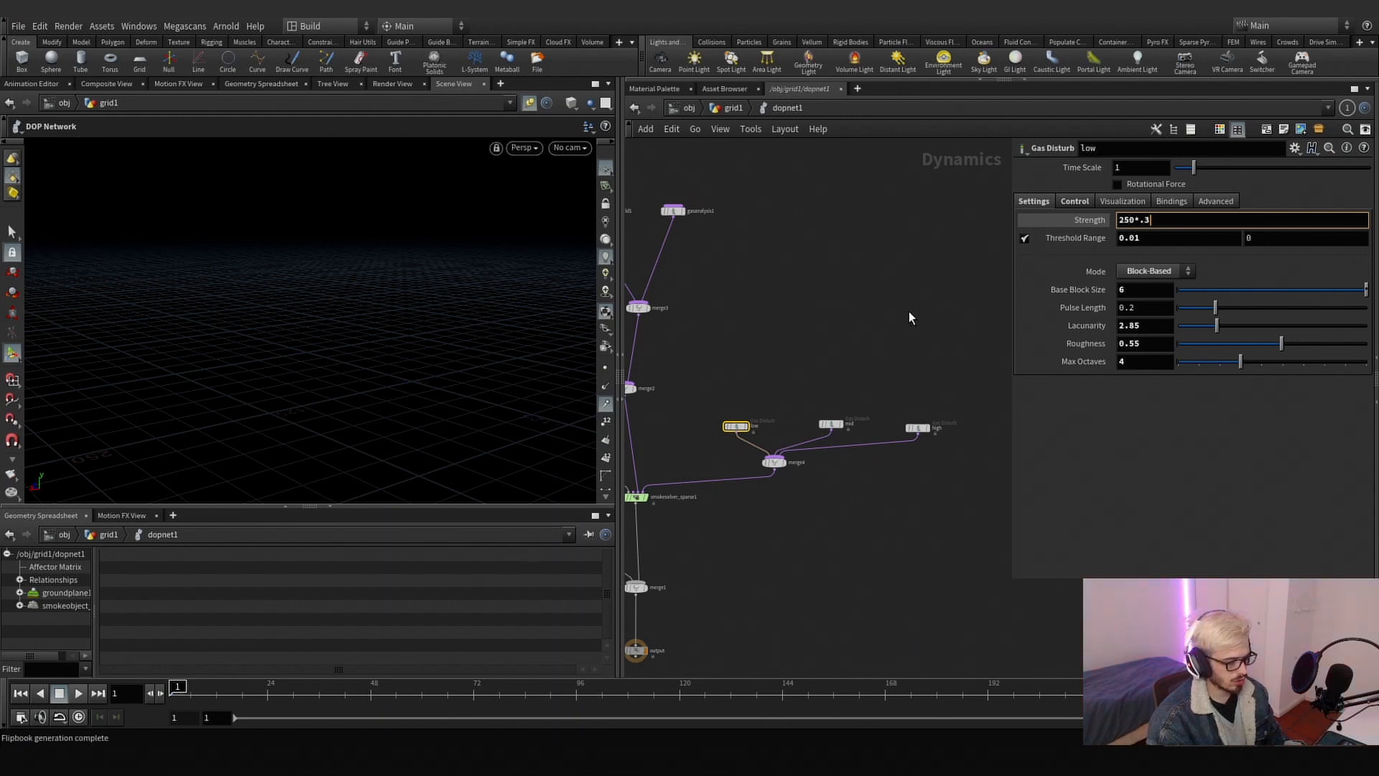
key("Return")
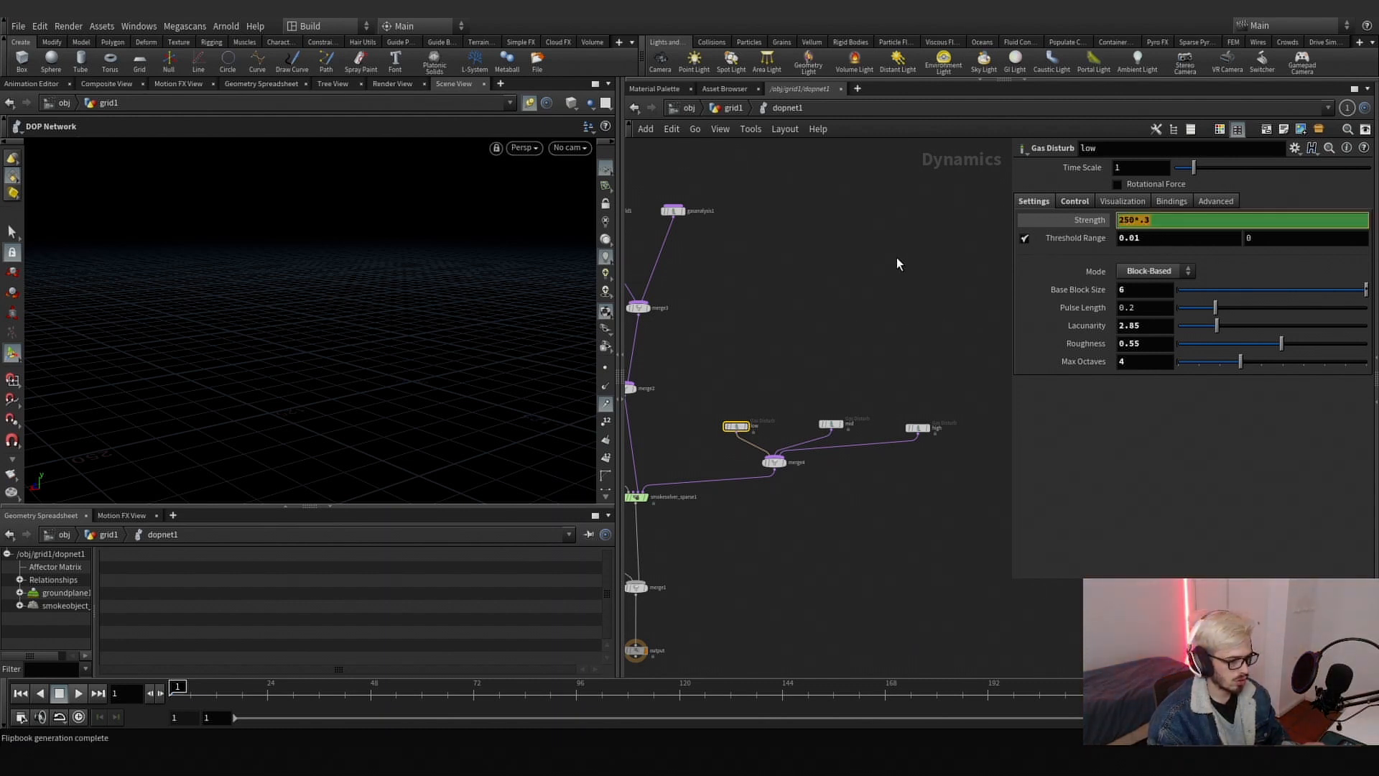
left_click_drag(806, 458, 806, 451)
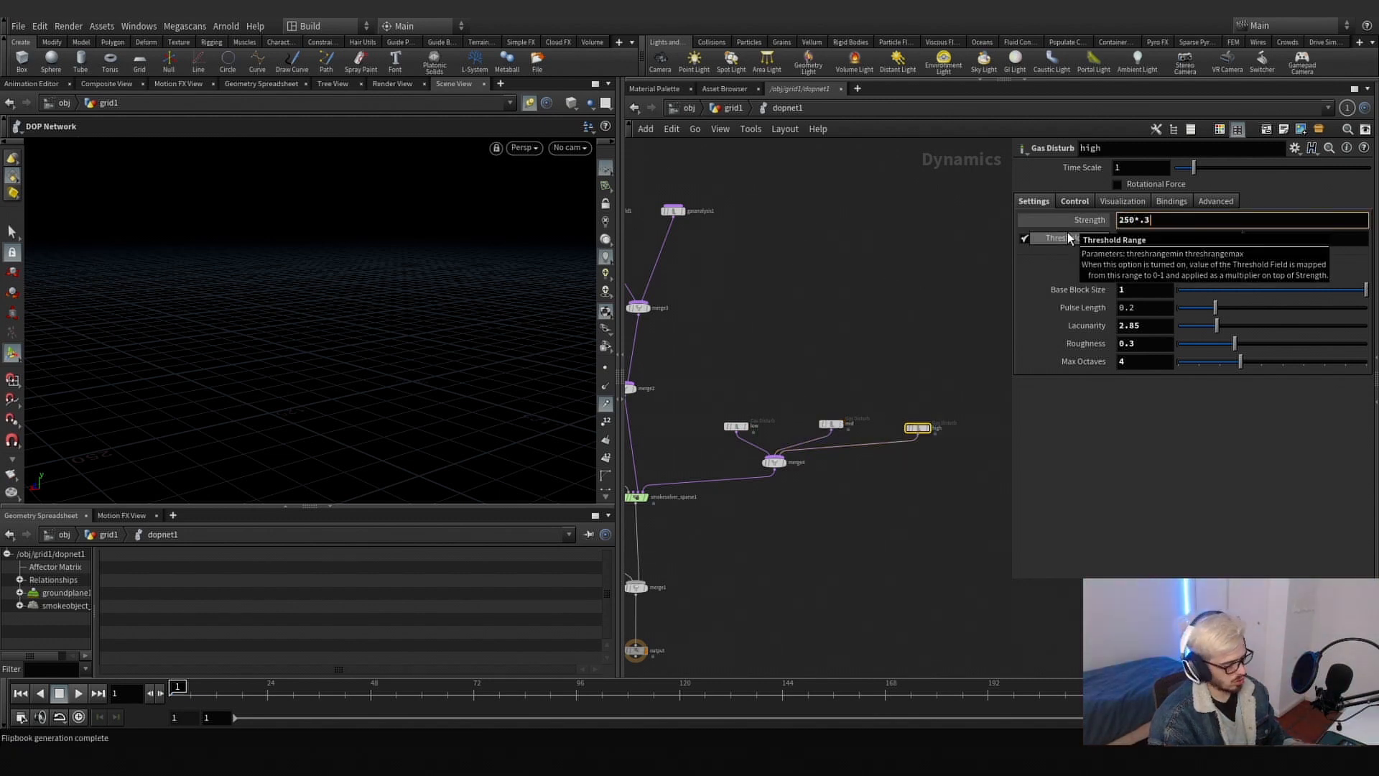
key("BackSpace")
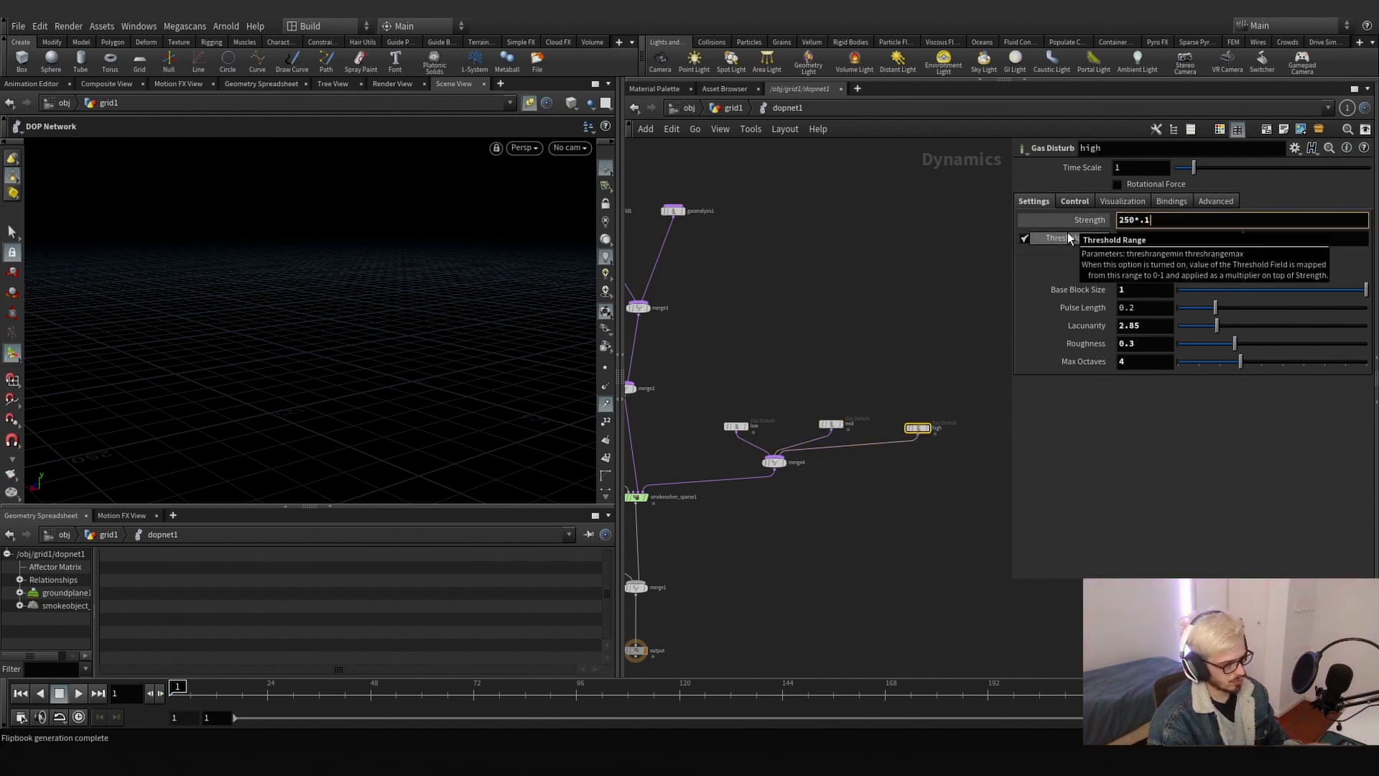
- Render a new flipbook of the volume visualization with the reduced disturbance strengths
key("u")
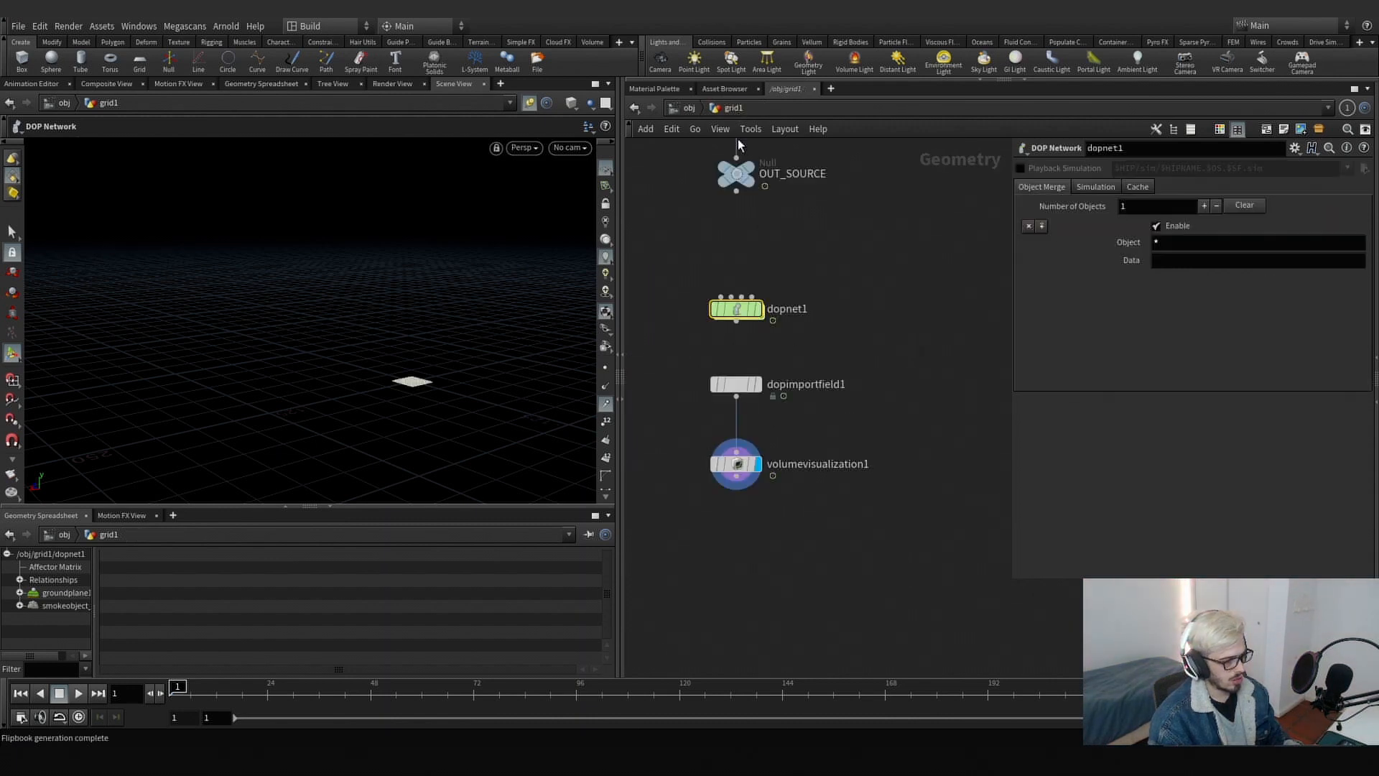
left_click(736, 463)
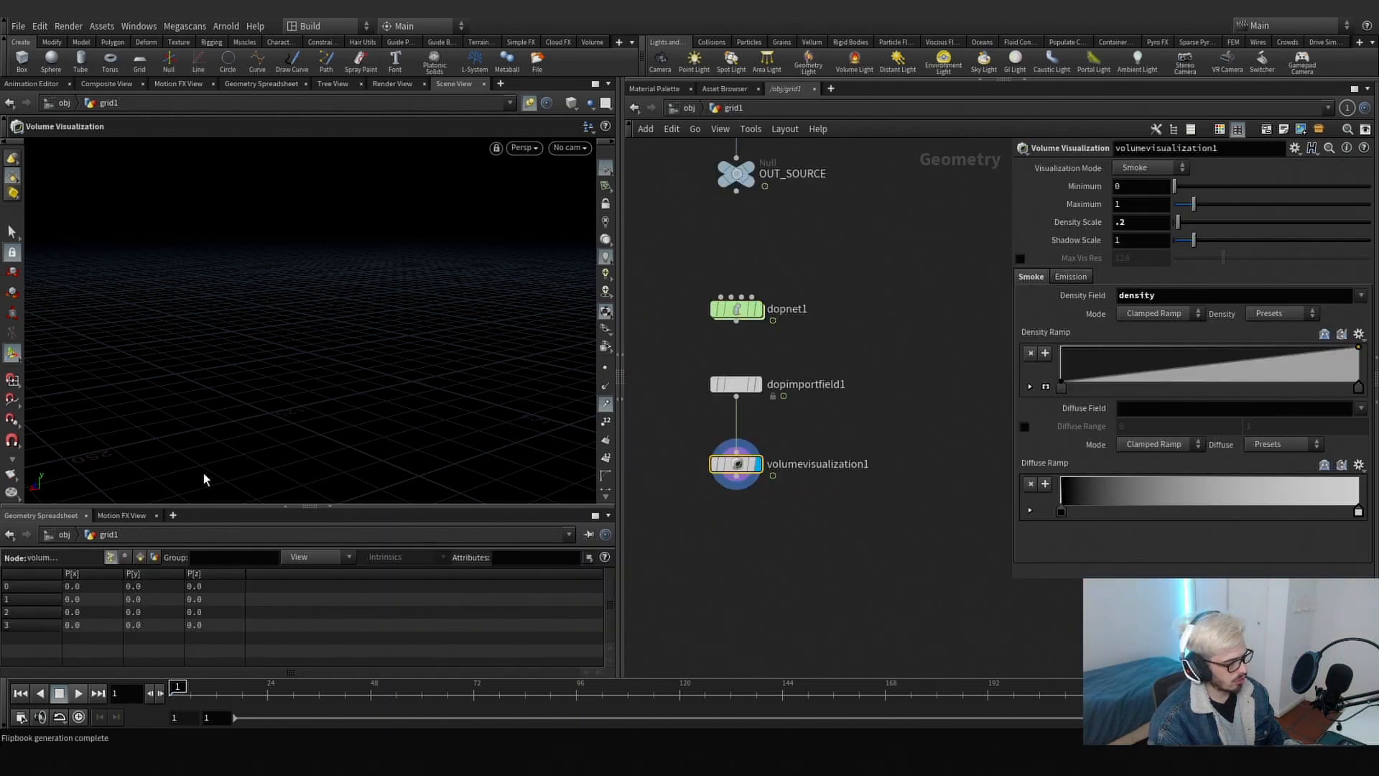
left_click(42, 490)
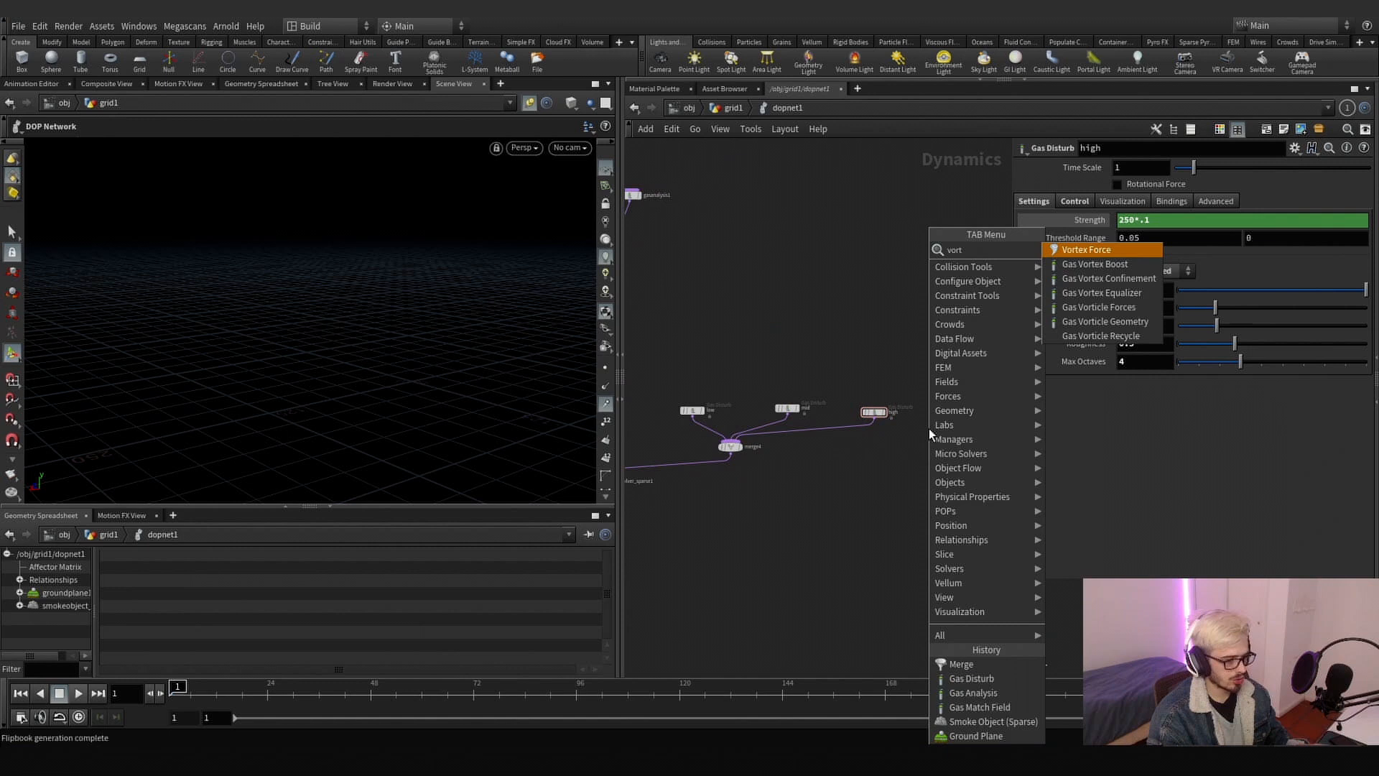
- Add a Gas Vortex Confinement to the disturbance merge, set its Confinement Scale to 4, and return to the grid1 geometry network
key("Down")
key("Down")
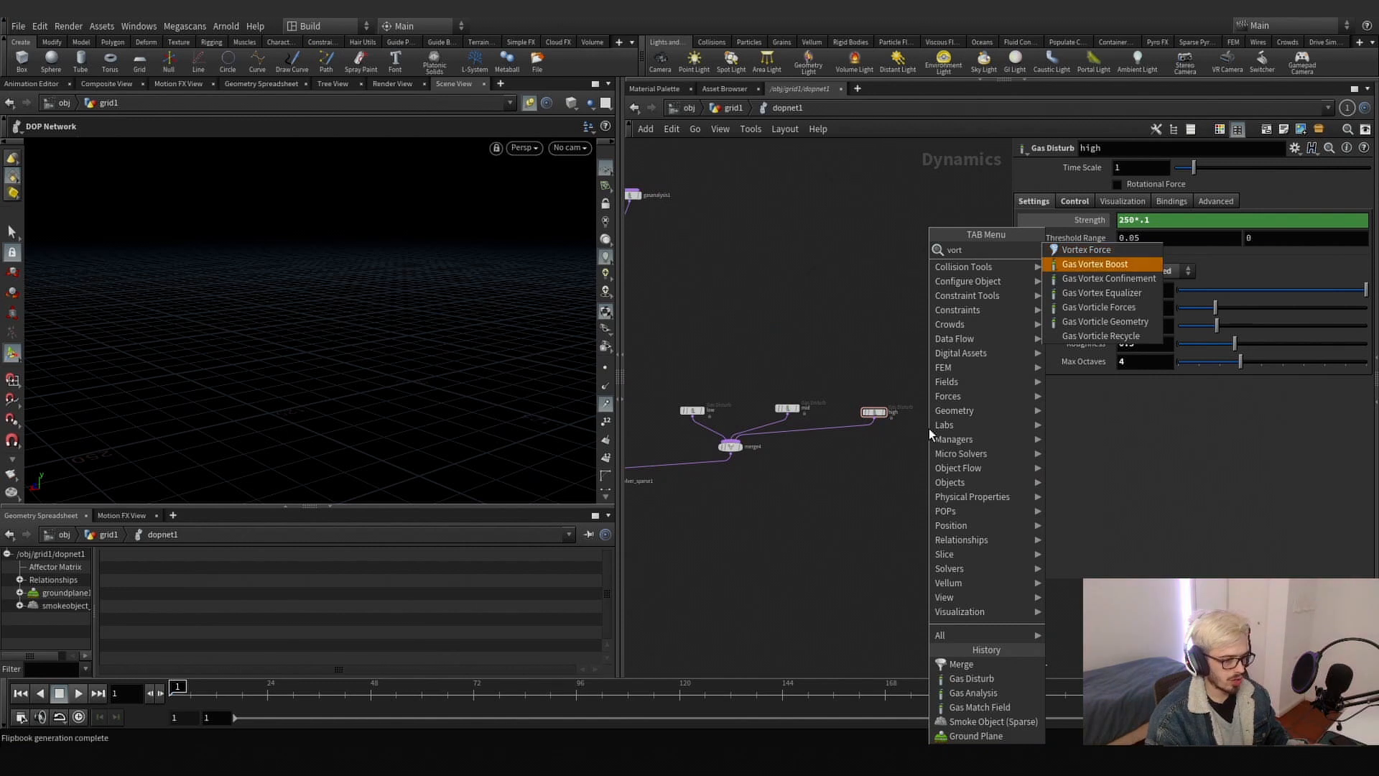
key("Return")
left_click(944, 431)
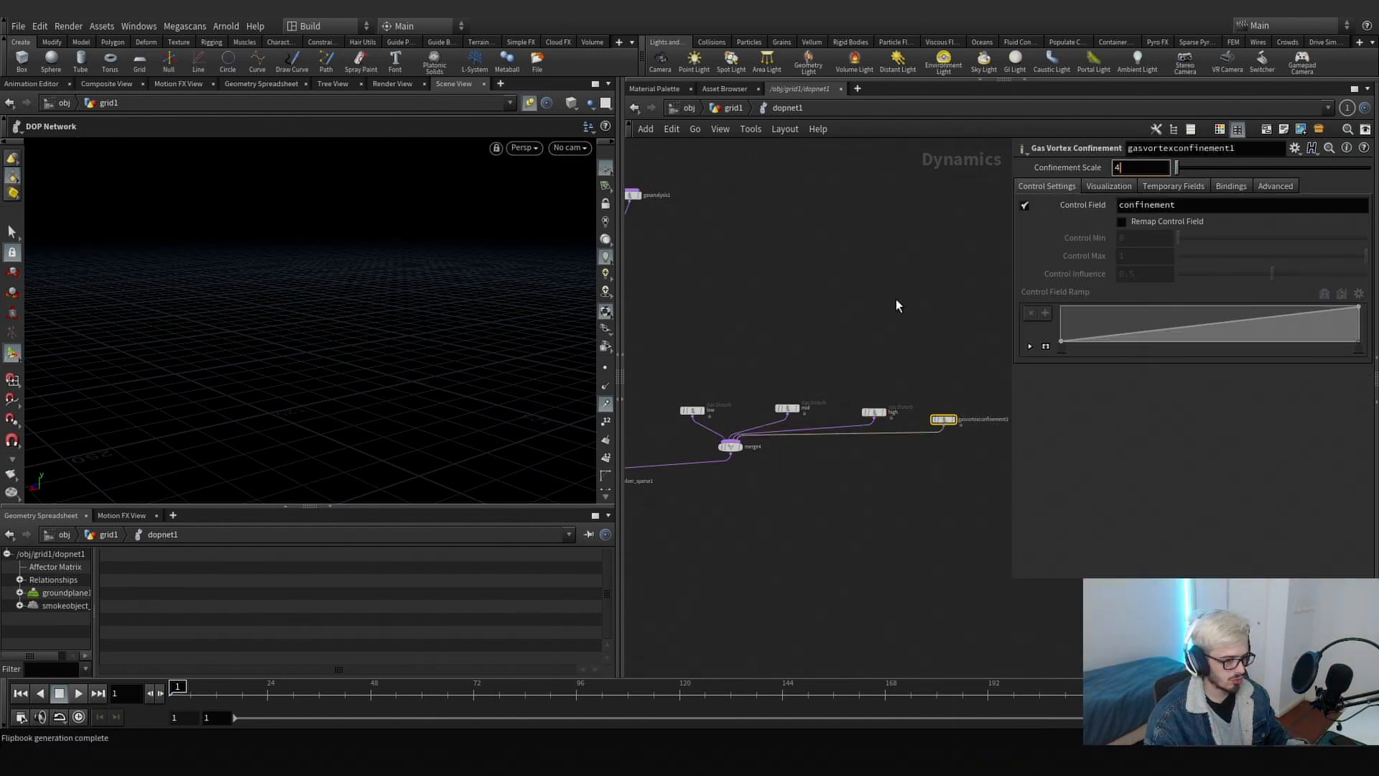
type("4")
key("Return")
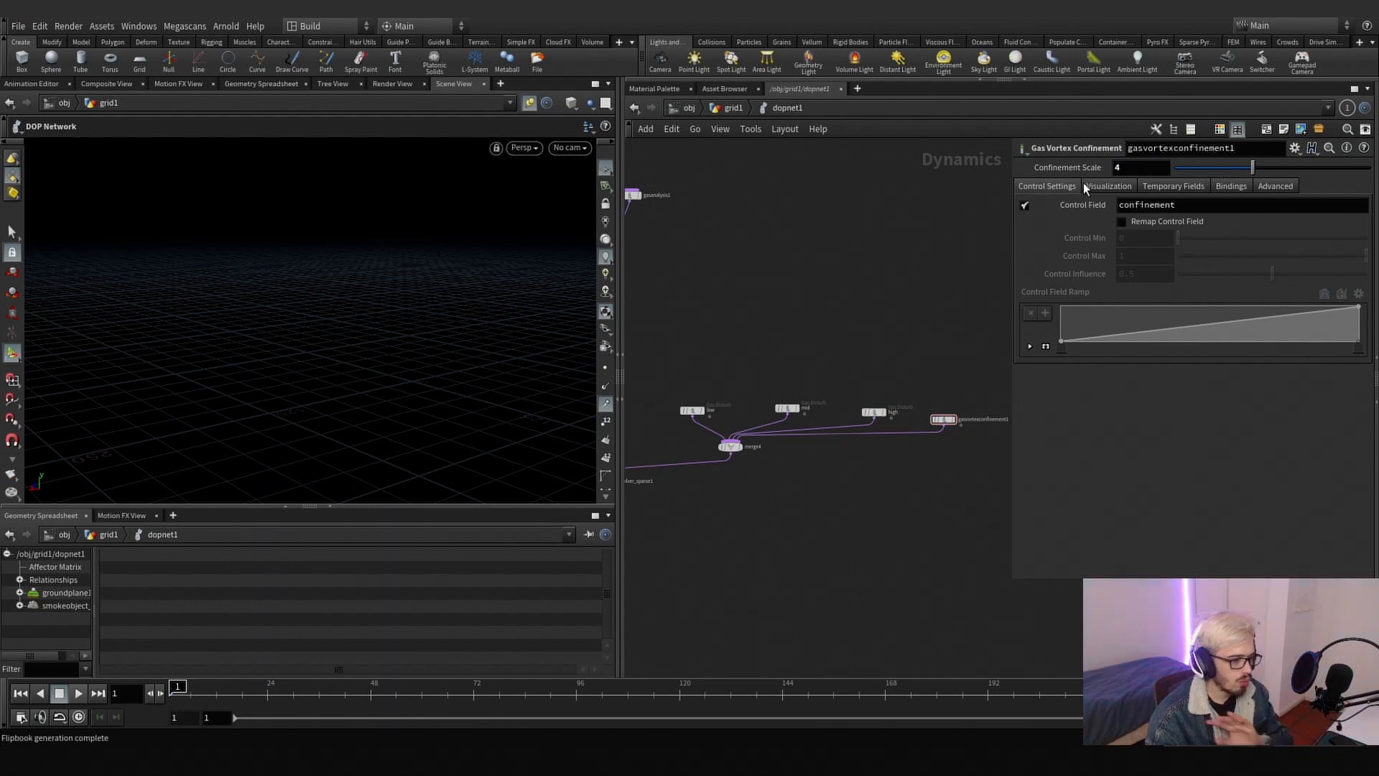
left_click(730, 107)
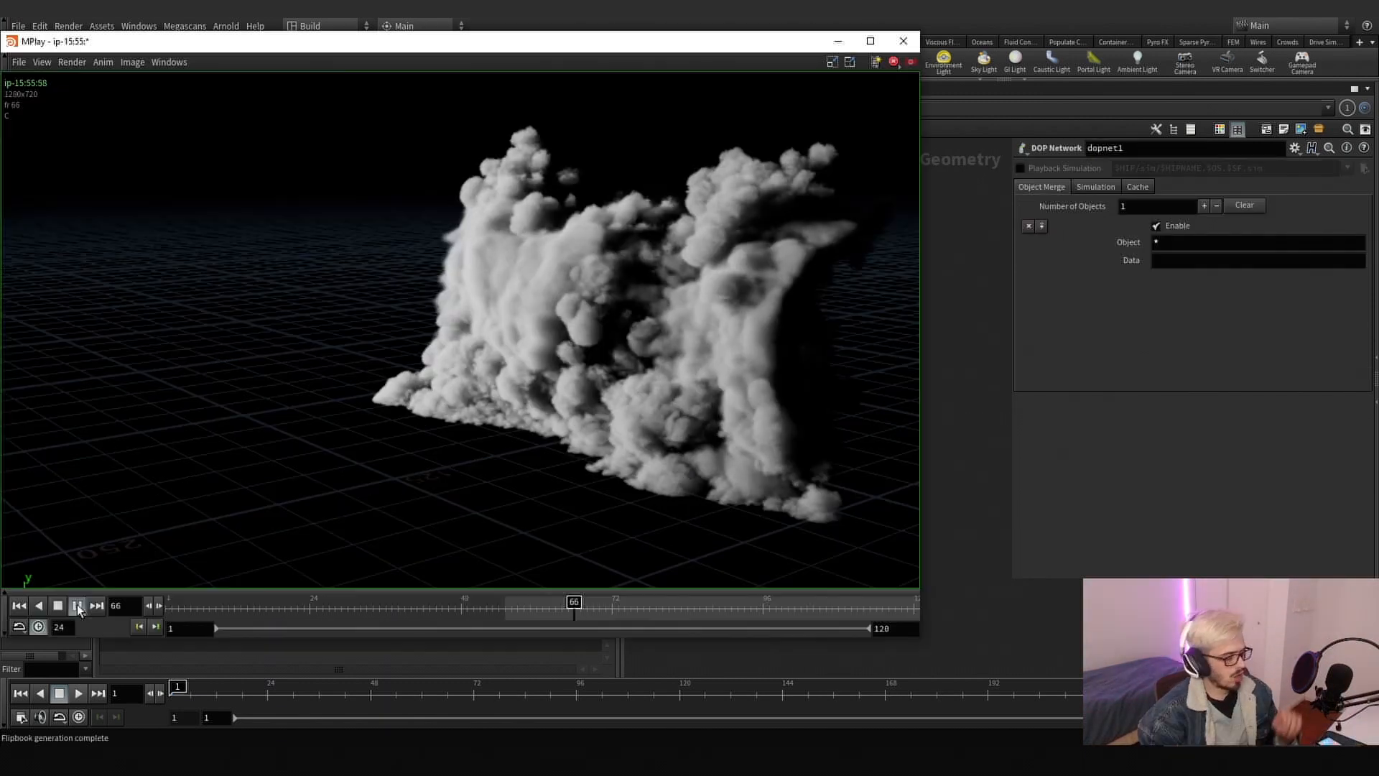